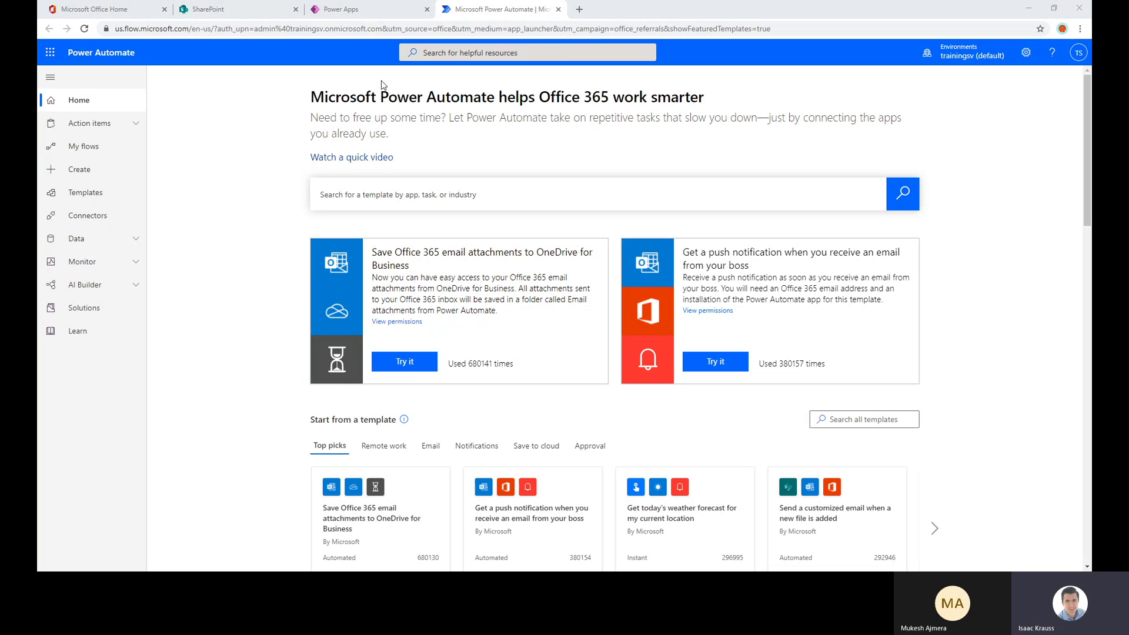
# - Open the 'Brand new PowerApp' canvas app for editing from the Power Apps Apps list
pyautogui.click(360, 12)
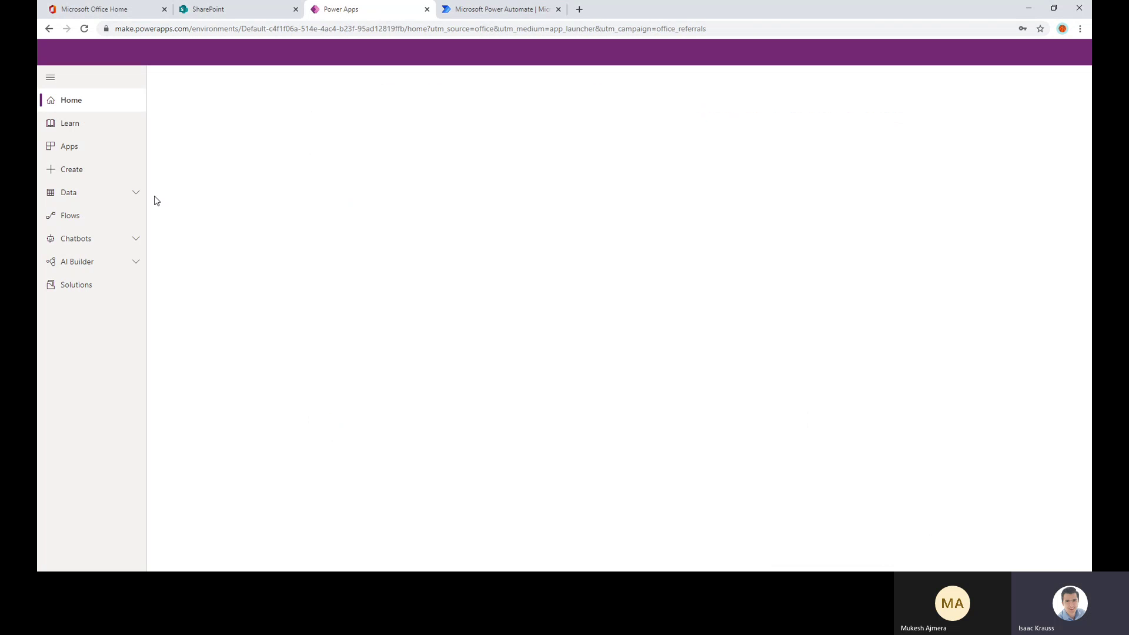
pyautogui.click(90, 152)
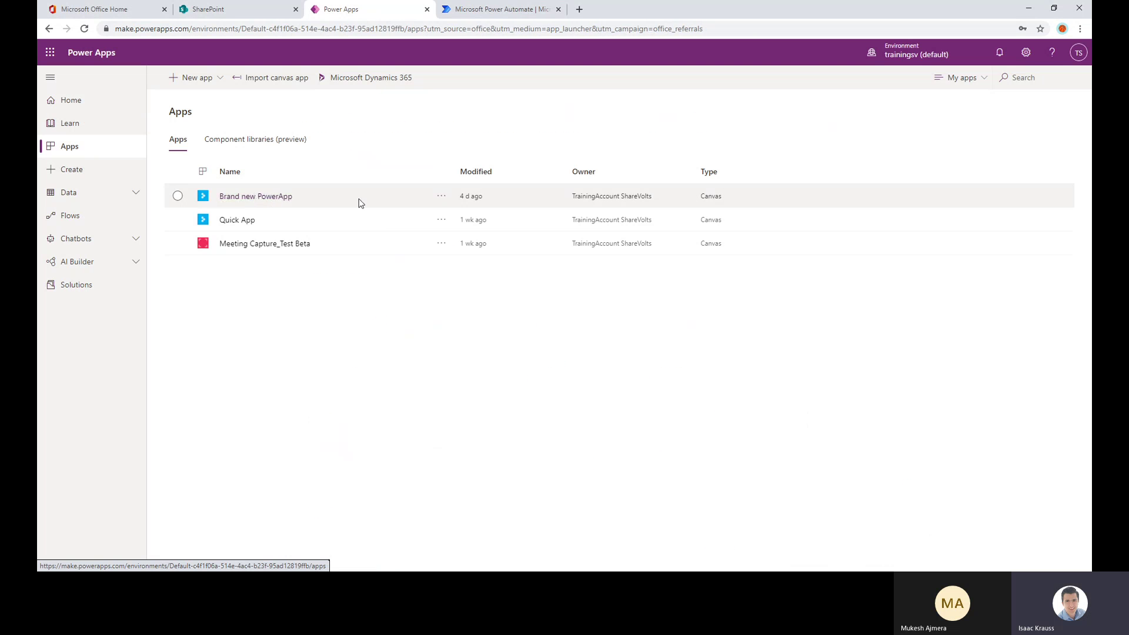
pyautogui.click(441, 200)
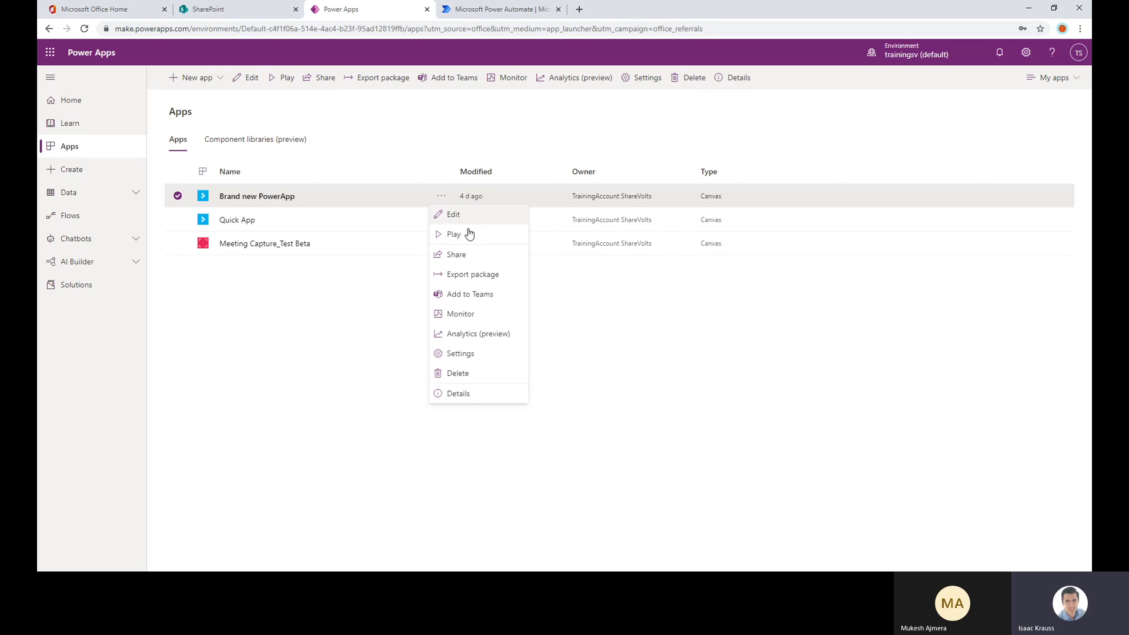
pyautogui.click(464, 215)
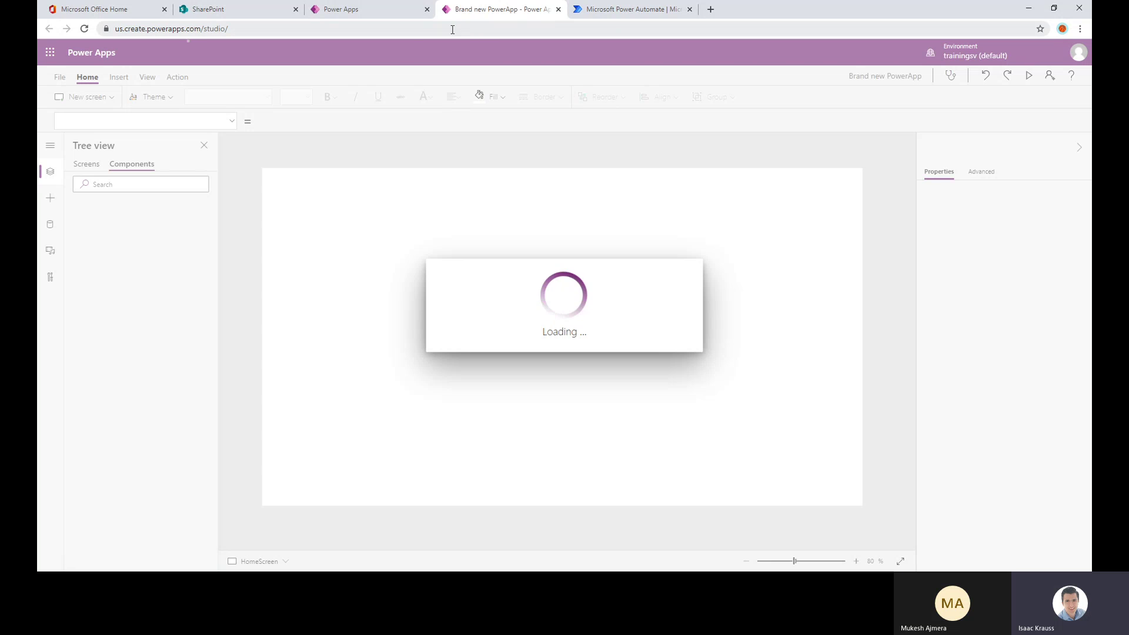
# - Switch The Landing site's Events list to All Events, then close the empty page
pyautogui.click(237, 15)
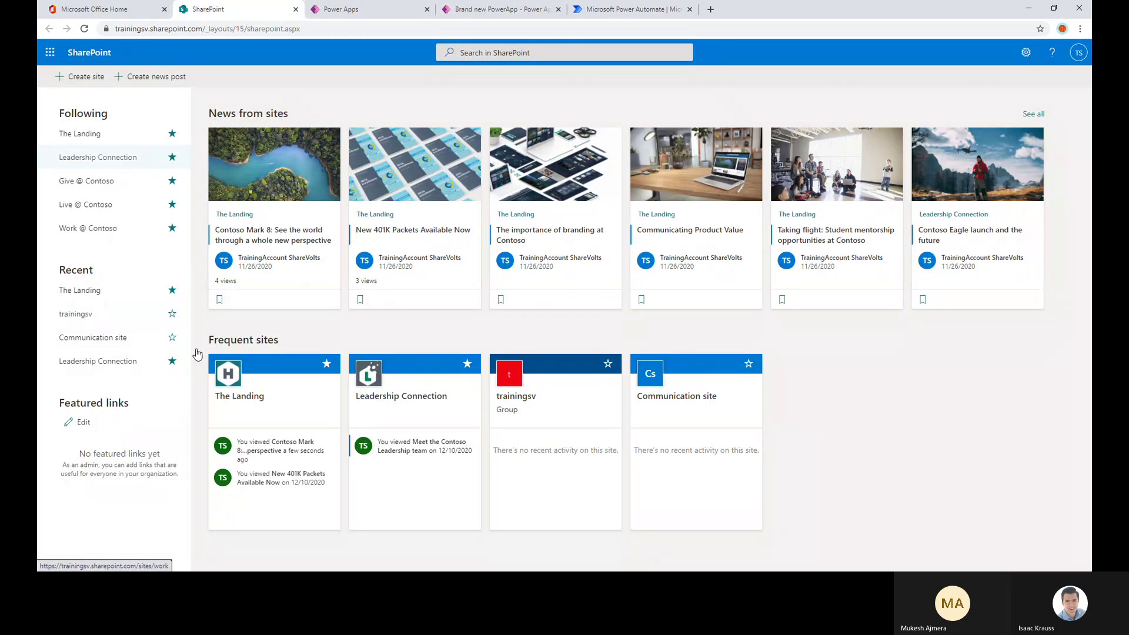
pyautogui.click(262, 398)
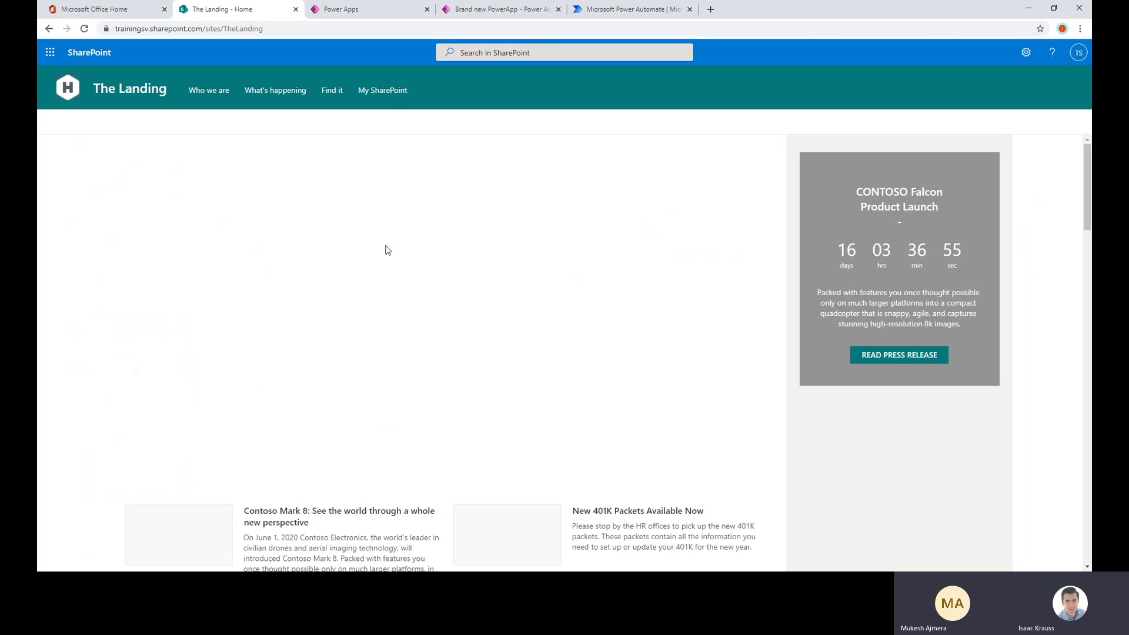
pyautogui.click(1026, 52)
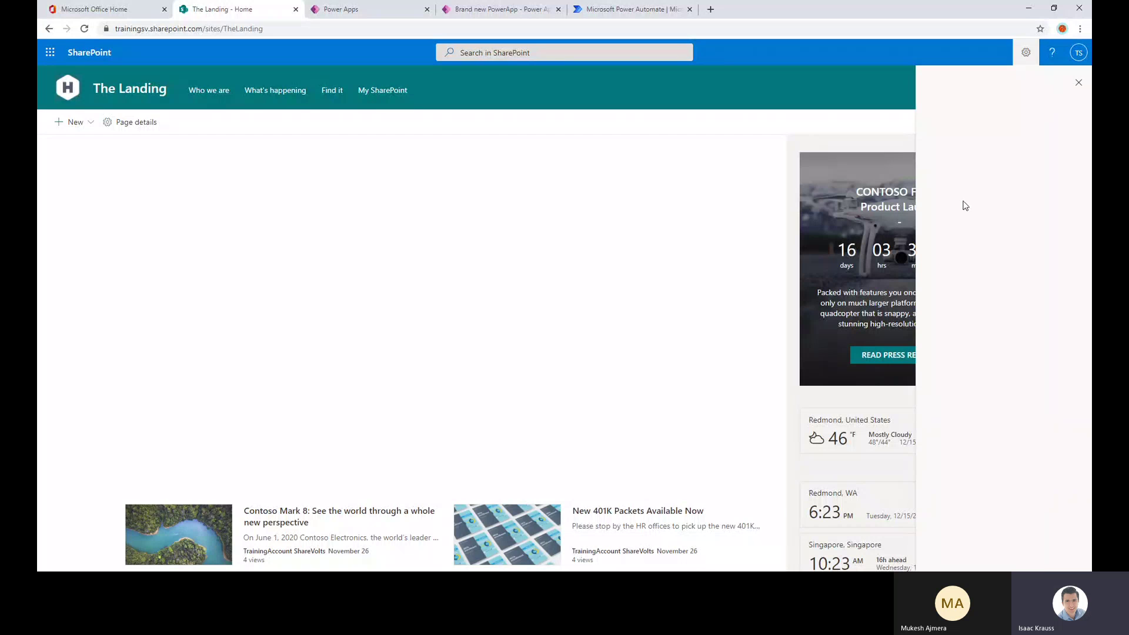
pyautogui.click(947, 154)
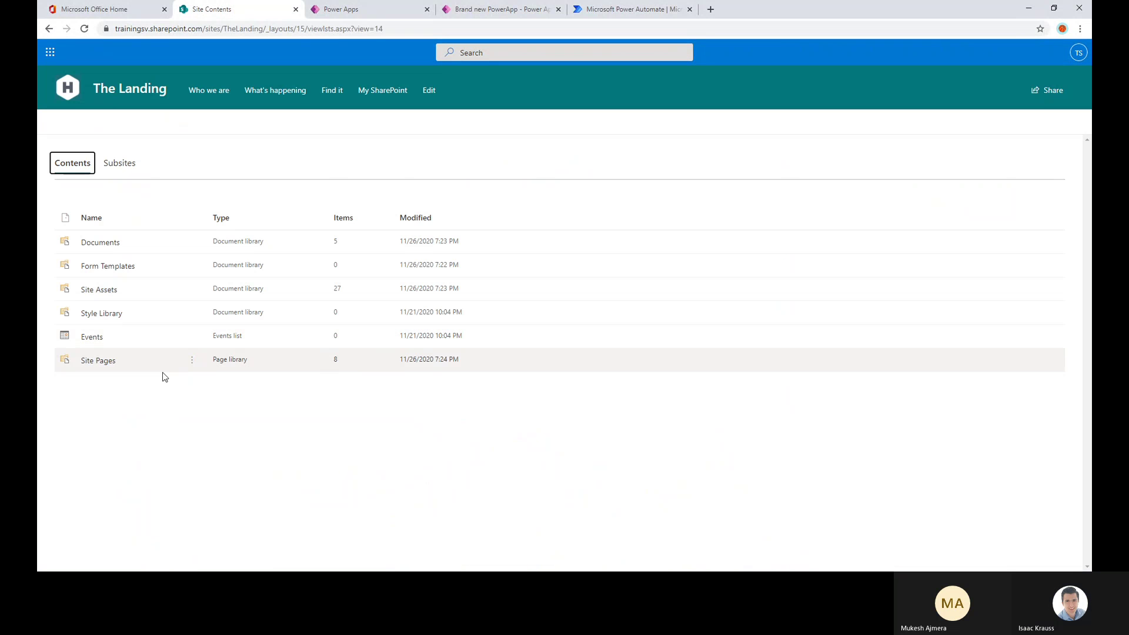
pyautogui.click(92, 336)
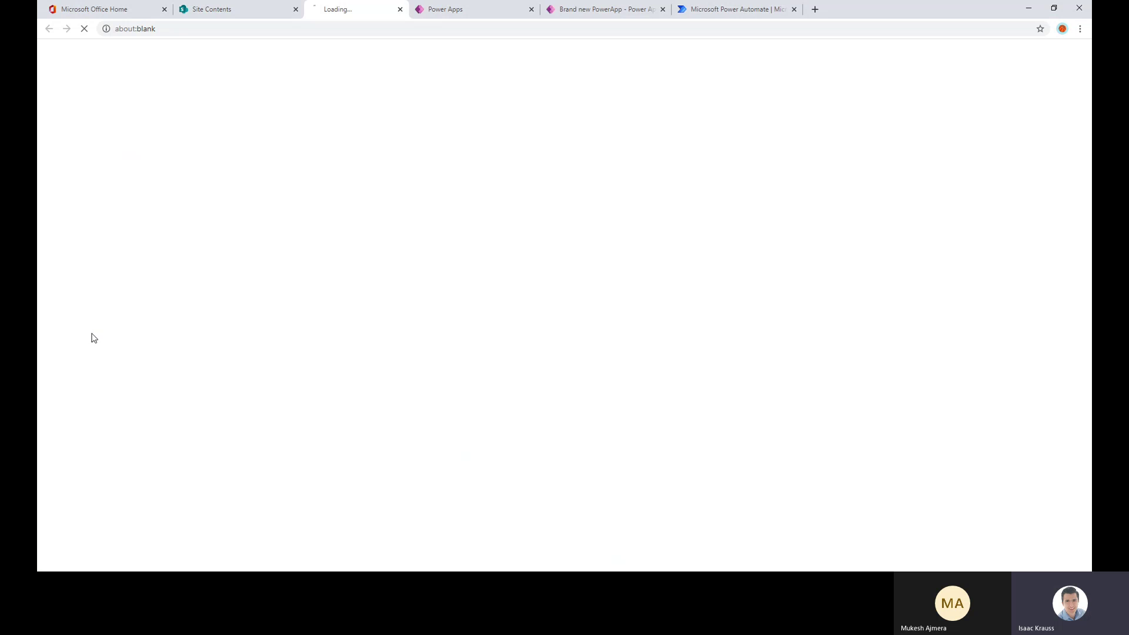
pyautogui.click(255, 6)
pyautogui.click(49, 32)
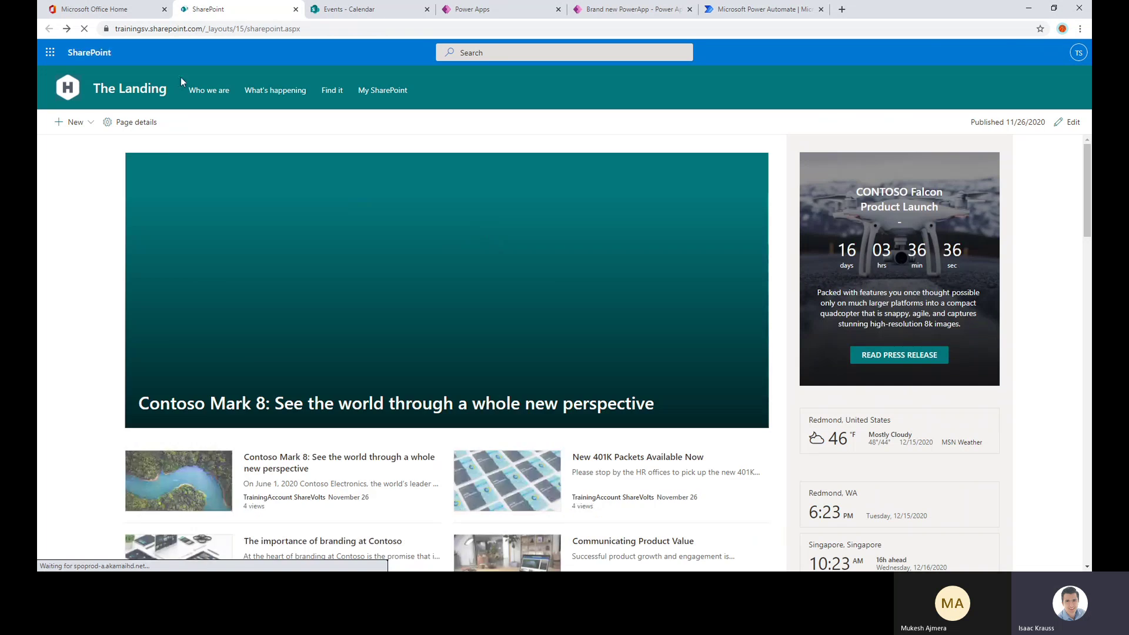
pyautogui.click(353, 9)
pyautogui.click(139, 79)
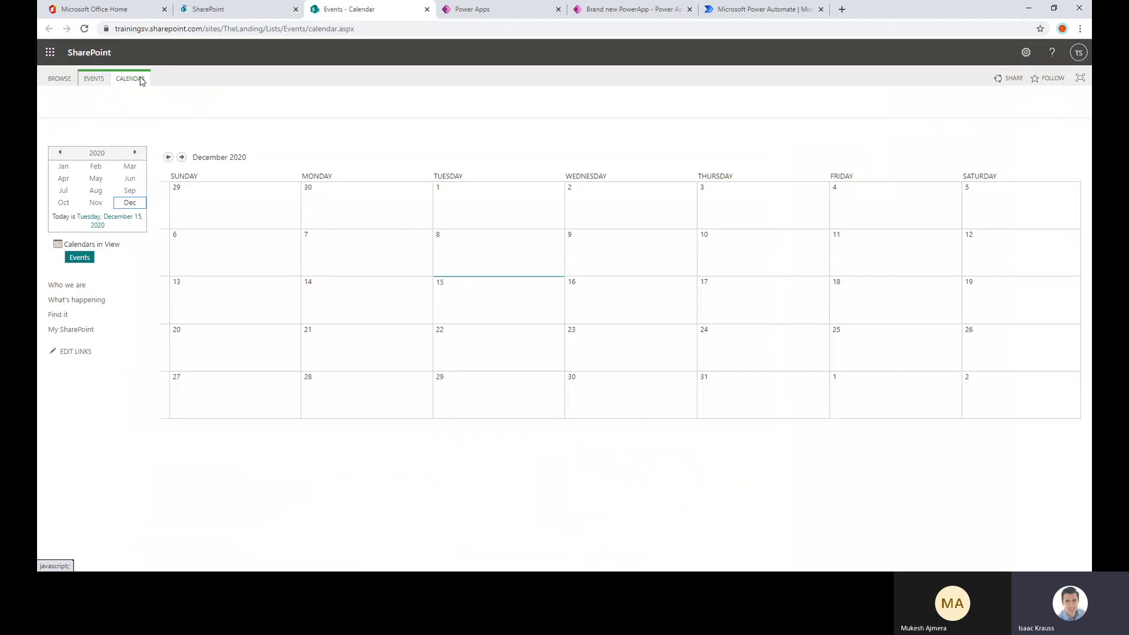
pyautogui.click(281, 107)
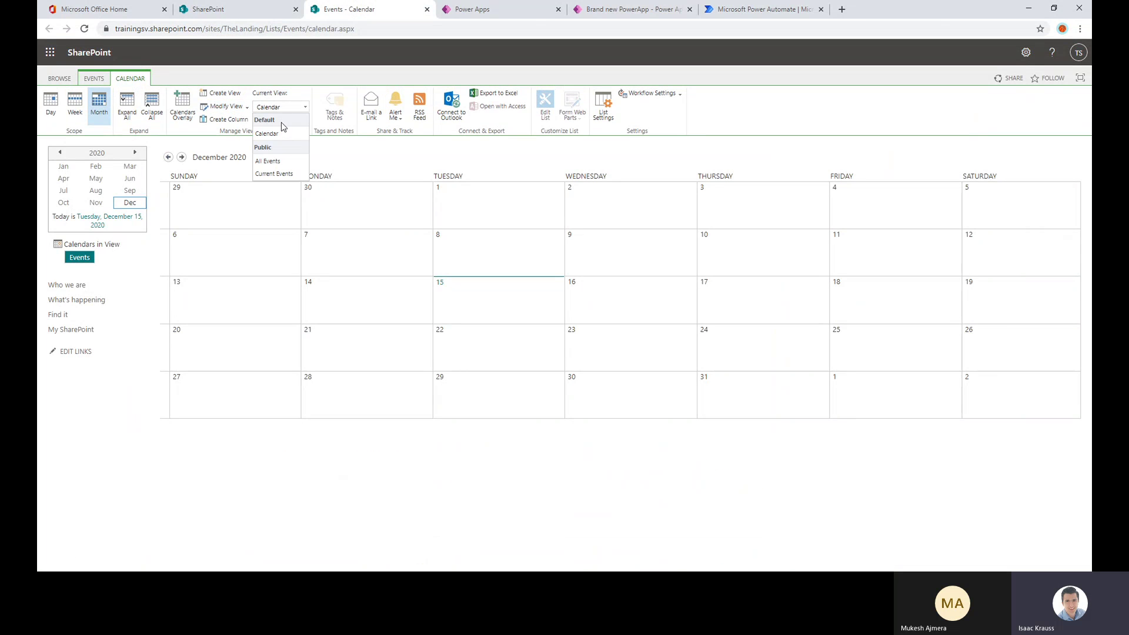
pyautogui.click(268, 160)
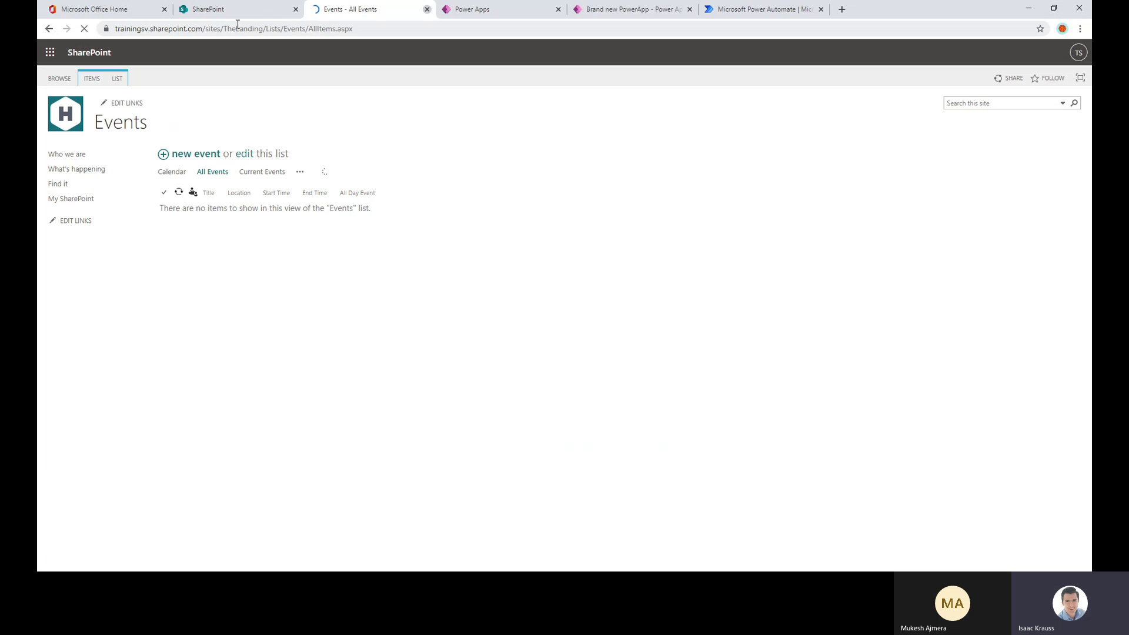
pyautogui.hotkey('ctrl', 'w')
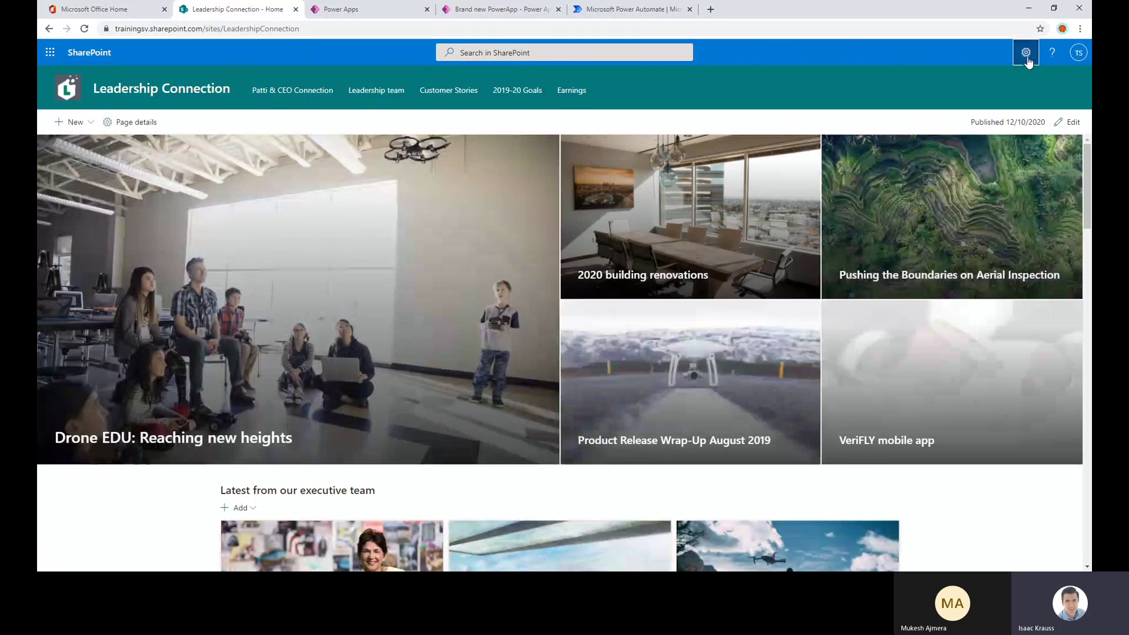
# - Open Leadership Connection's Events list from Site contents and show its All Events view
pyautogui.click(1027, 59)
pyautogui.click(947, 154)
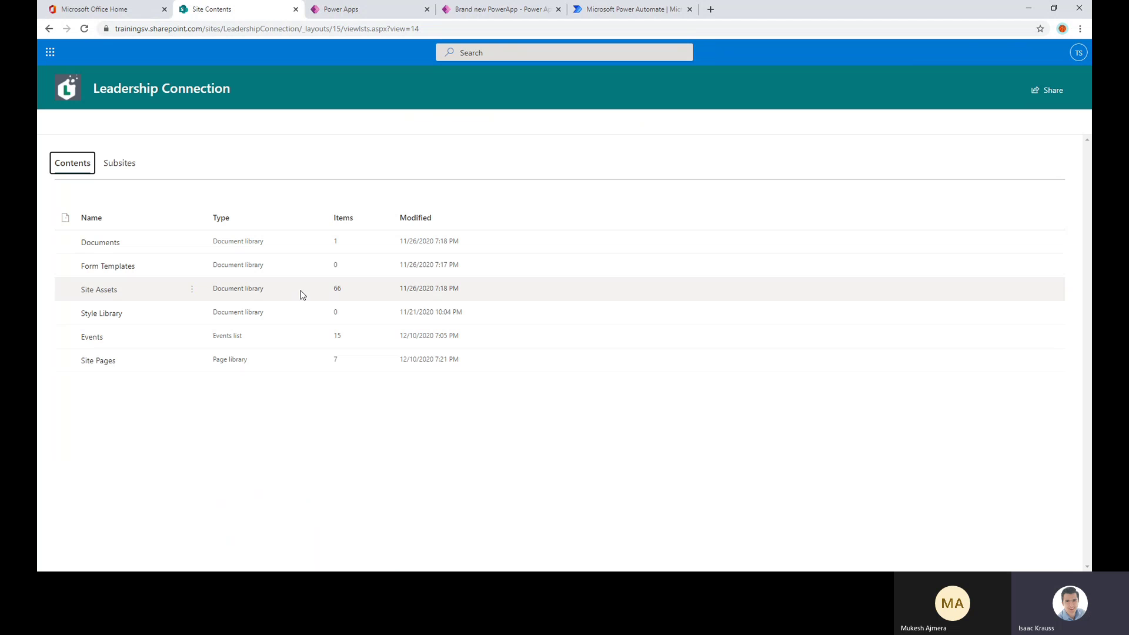
pyautogui.click(90, 345)
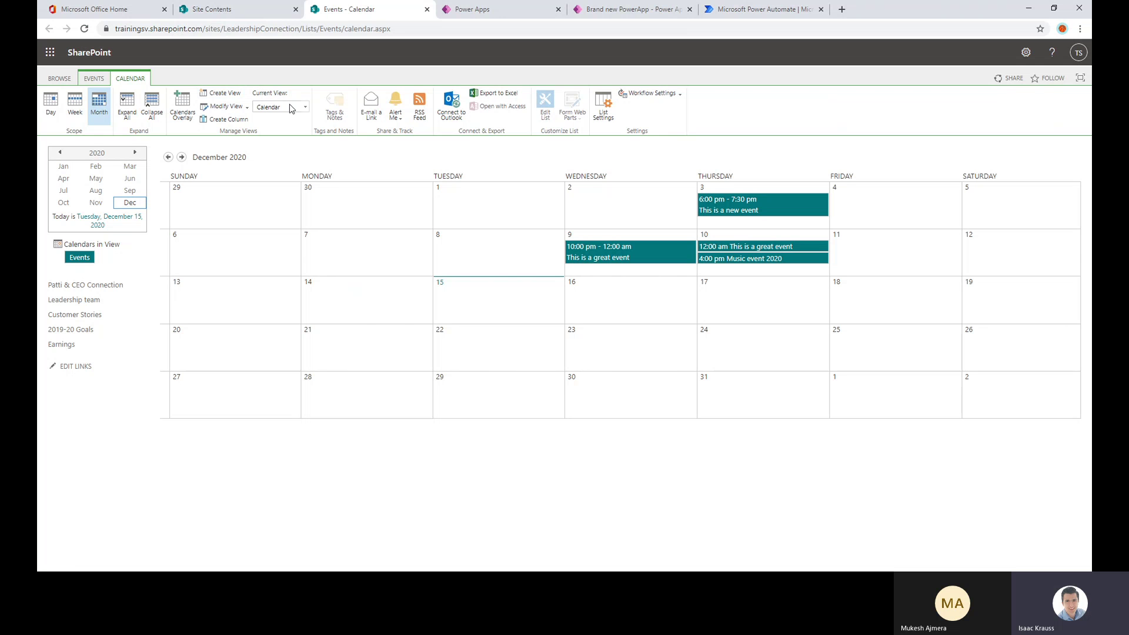
pyautogui.click(305, 107)
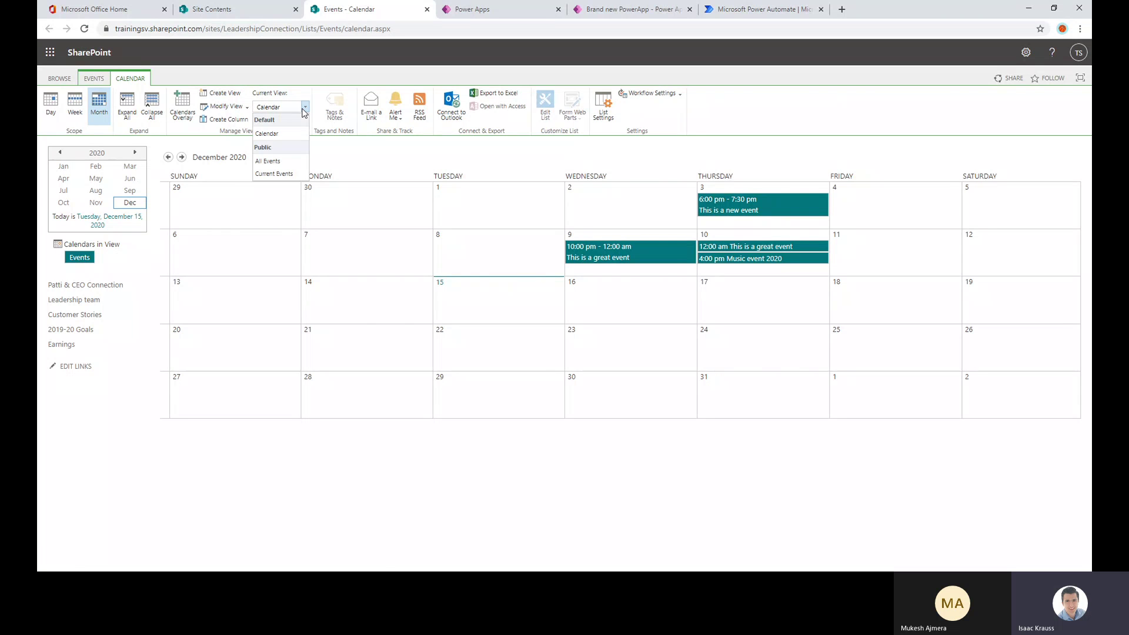
pyautogui.click(270, 161)
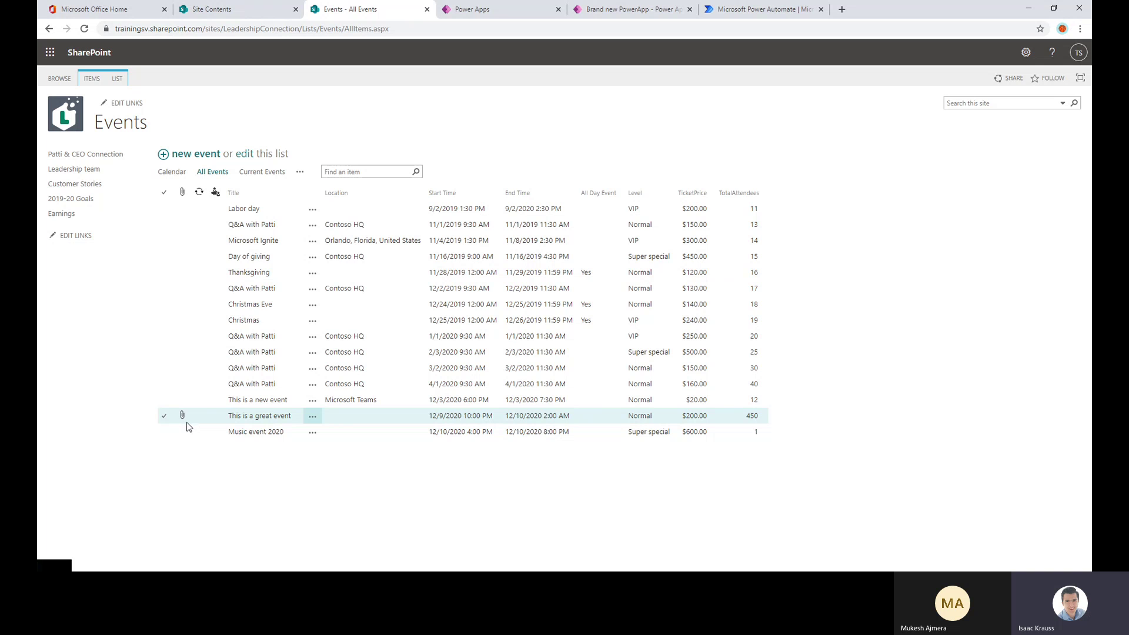
# - Skip the Welcome dialog and select FormScreen in the Brand new PowerApp studio
pyautogui.click(595, 15)
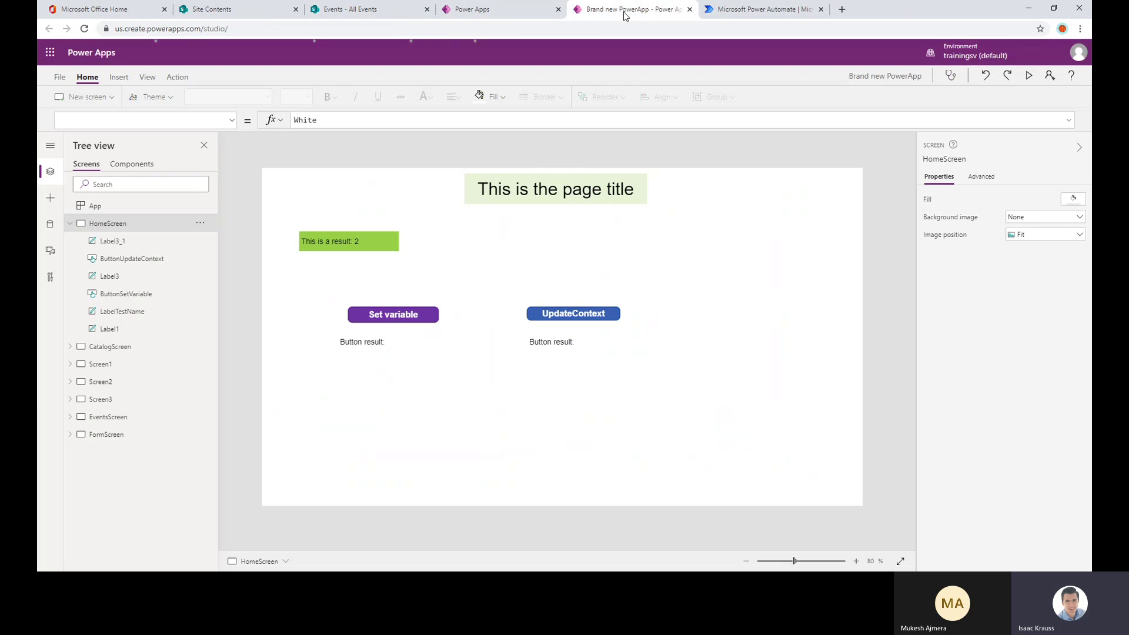
pyautogui.click(668, 357)
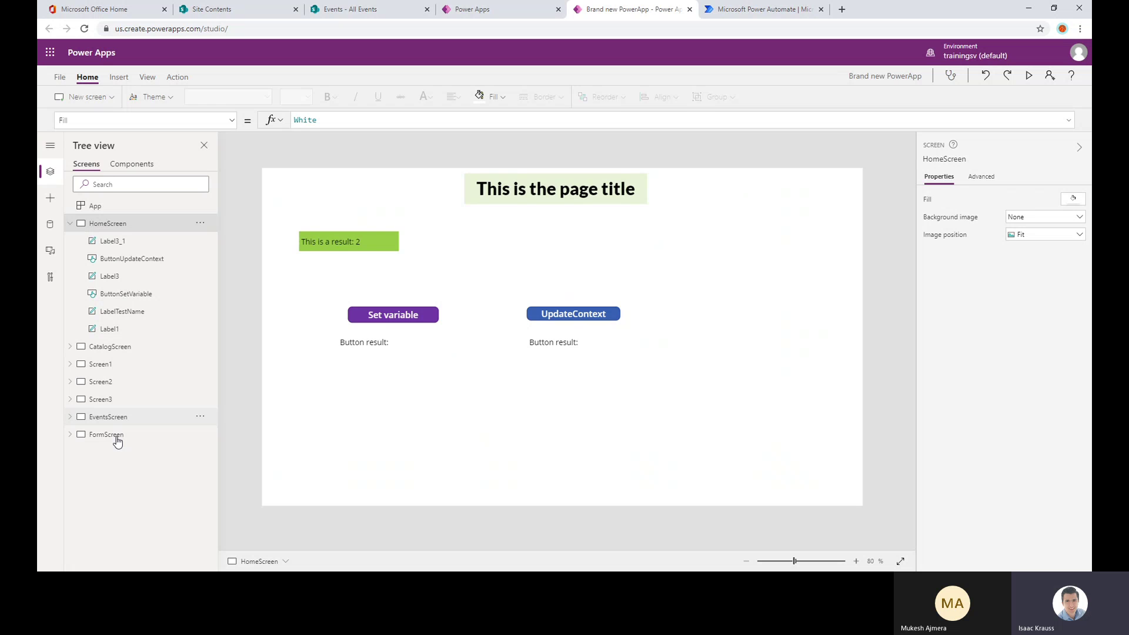
pyautogui.click(197, 434)
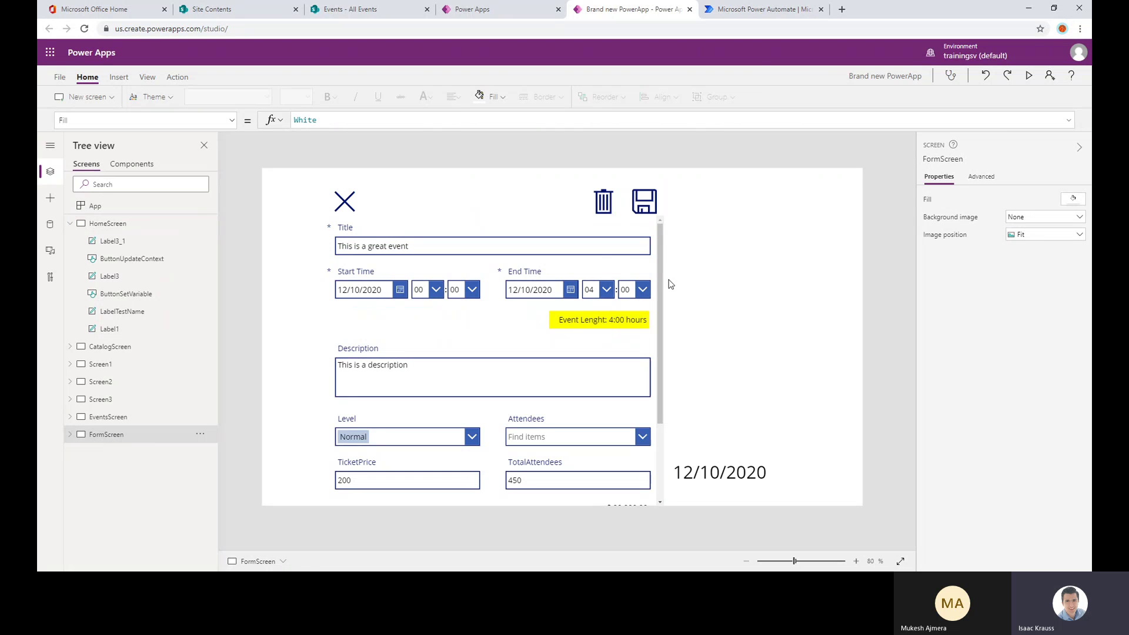
# - Scroll through EventForm's fields and attachments, then go to Power Automate's home page
pyautogui.moveTo(661, 286); pyautogui.dragTo(641, 424)
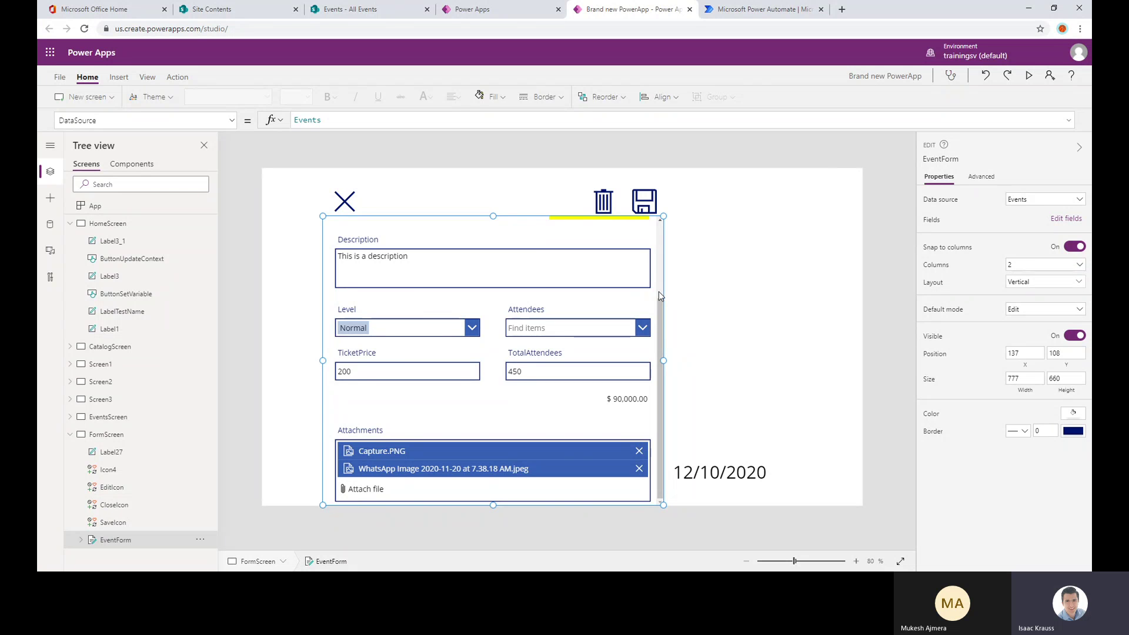
pyautogui.scroll(2, 658, 291)
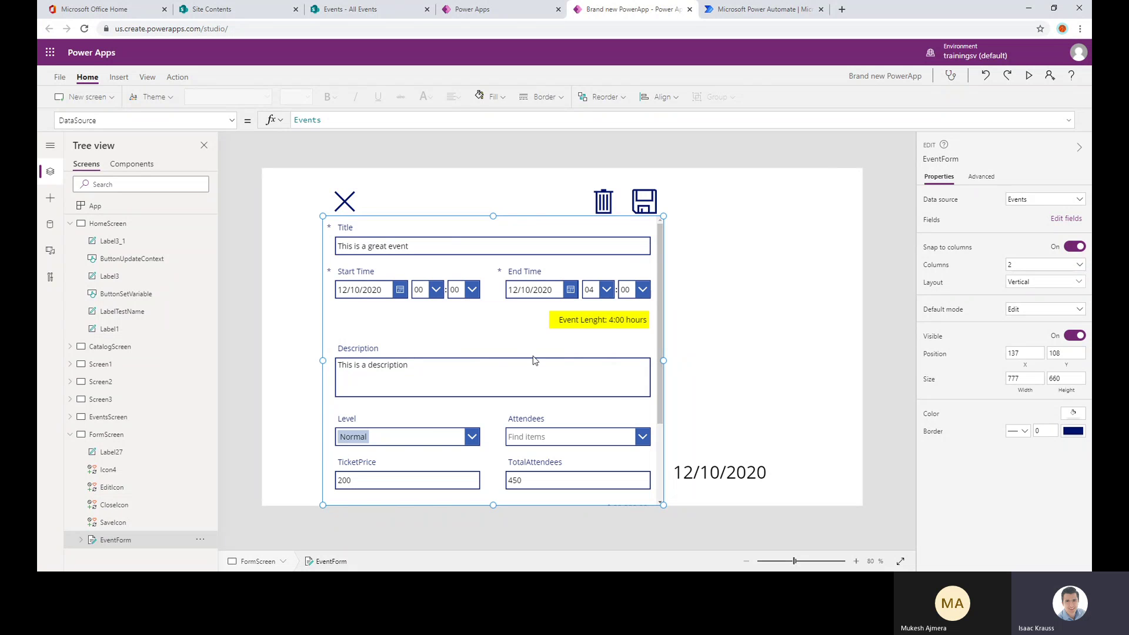
pyautogui.scroll(-2, 658, 344)
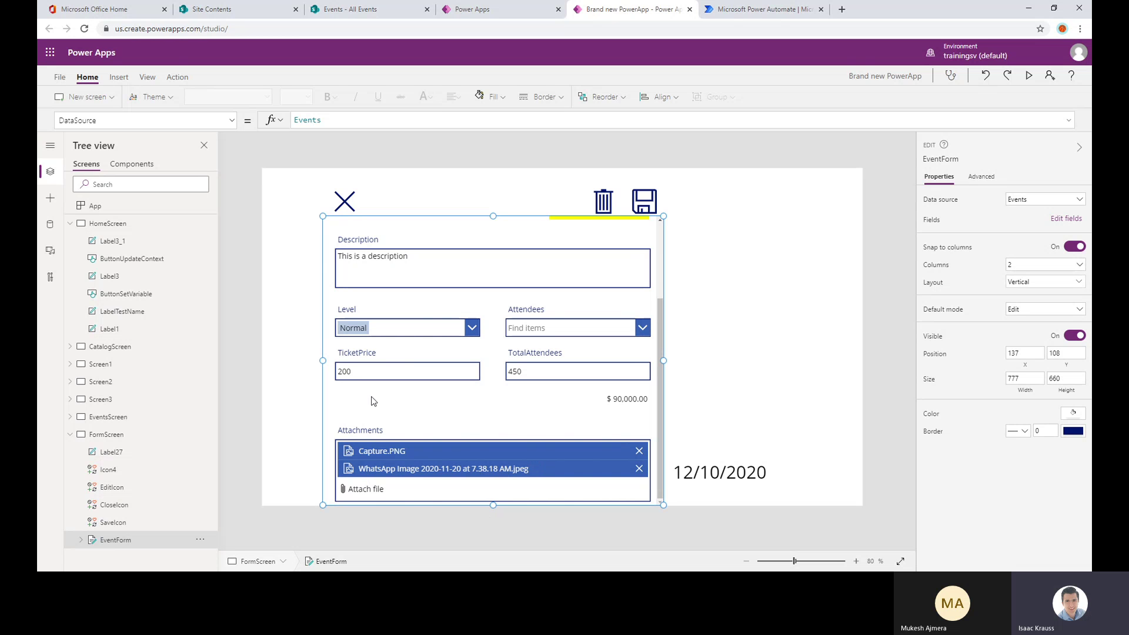
pyautogui.click(731, 17)
pyautogui.click(708, 188)
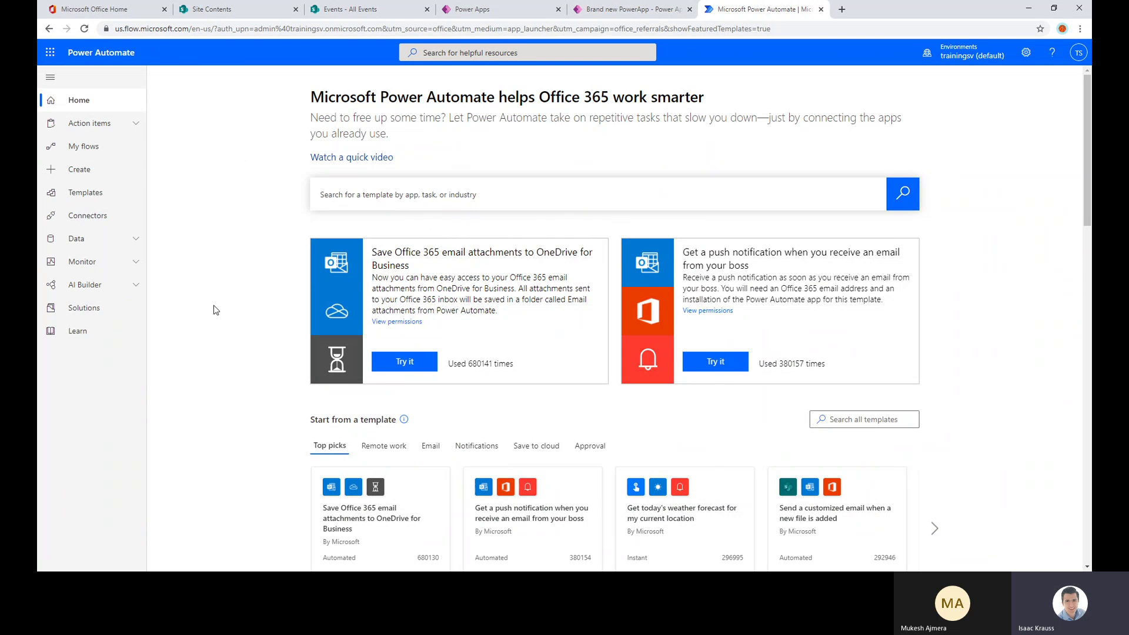
# - Open Power Automate's flow templates page
pyautogui.scroll(-5, 250, 295)
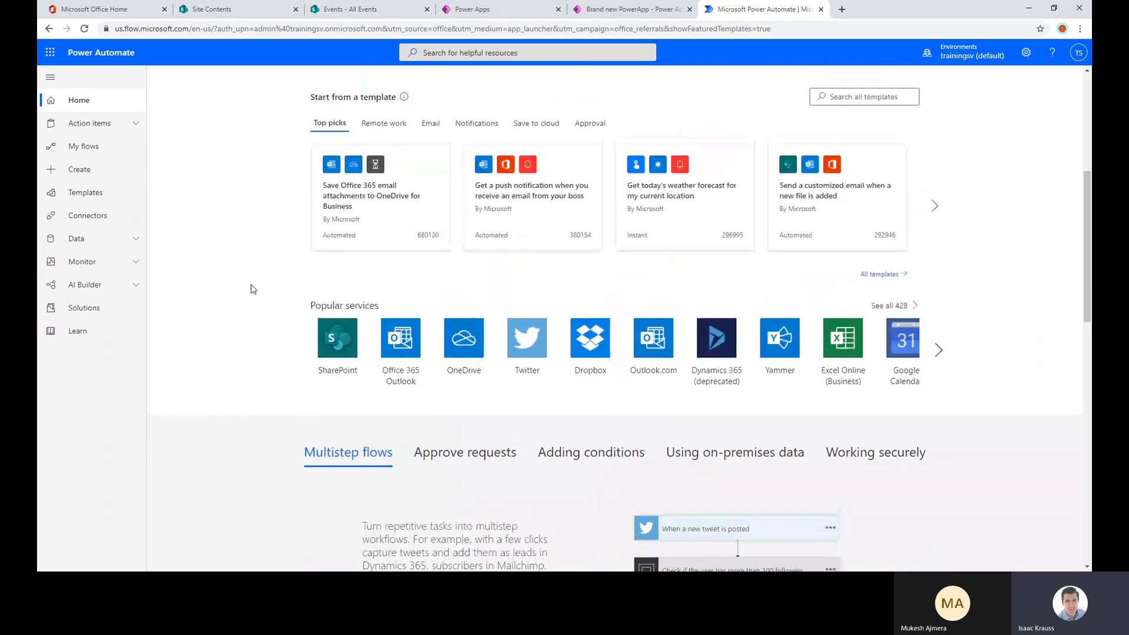
pyautogui.scroll(2, 251, 289)
pyautogui.click(86, 193)
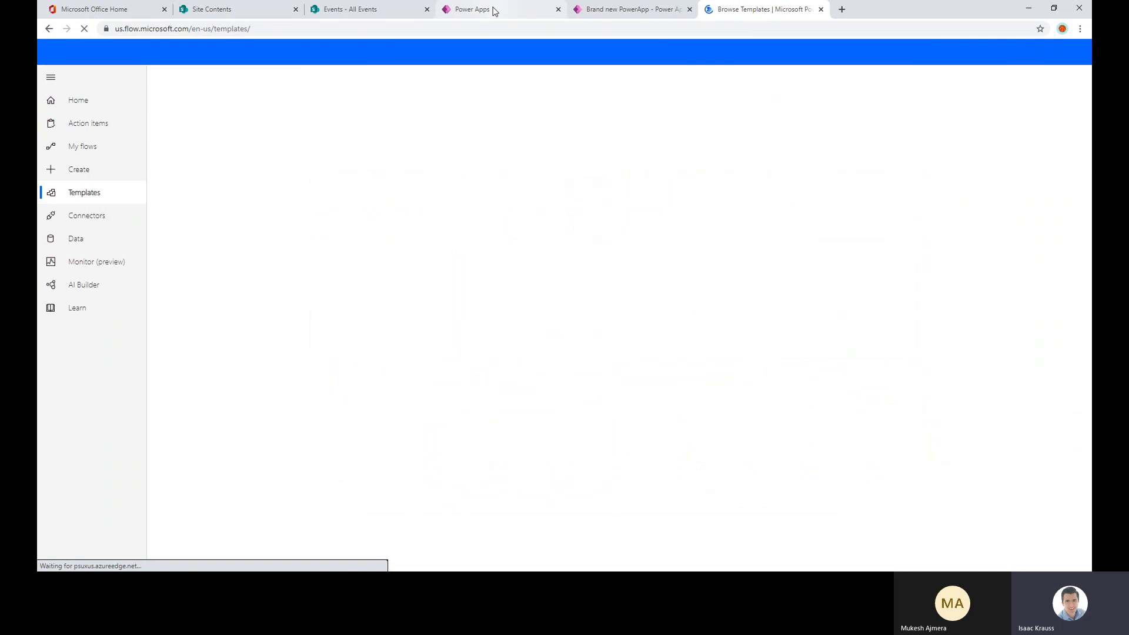
# - Browse Power Apps' new-app templates, then return to the flow templates tab
pyautogui.click(494, 9)
pyautogui.click(639, 341)
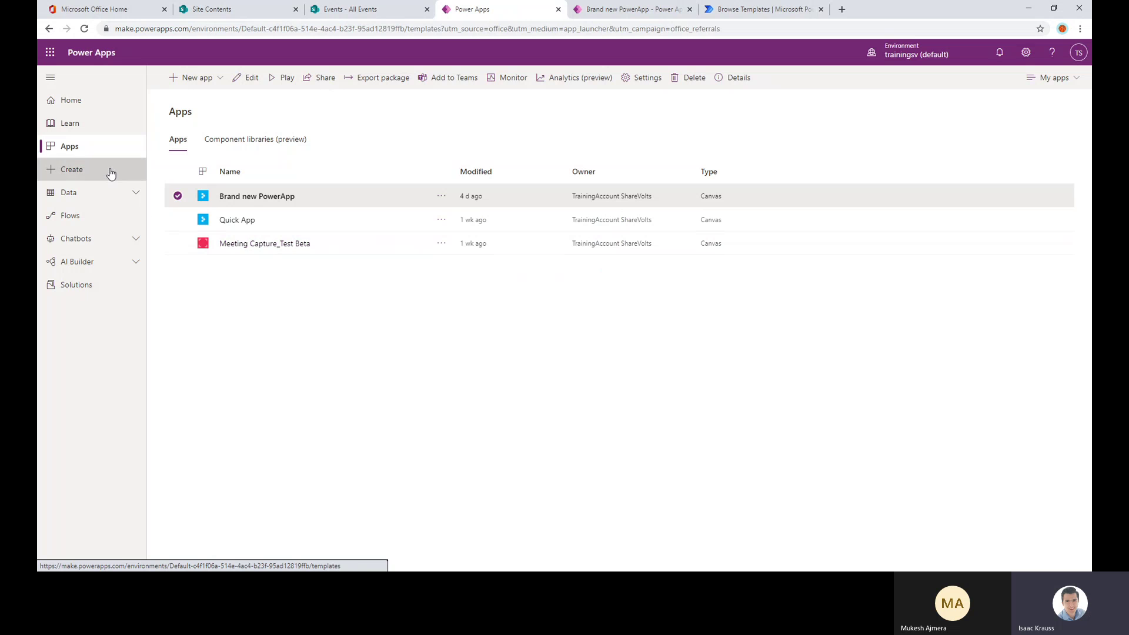
pyautogui.click(107, 173)
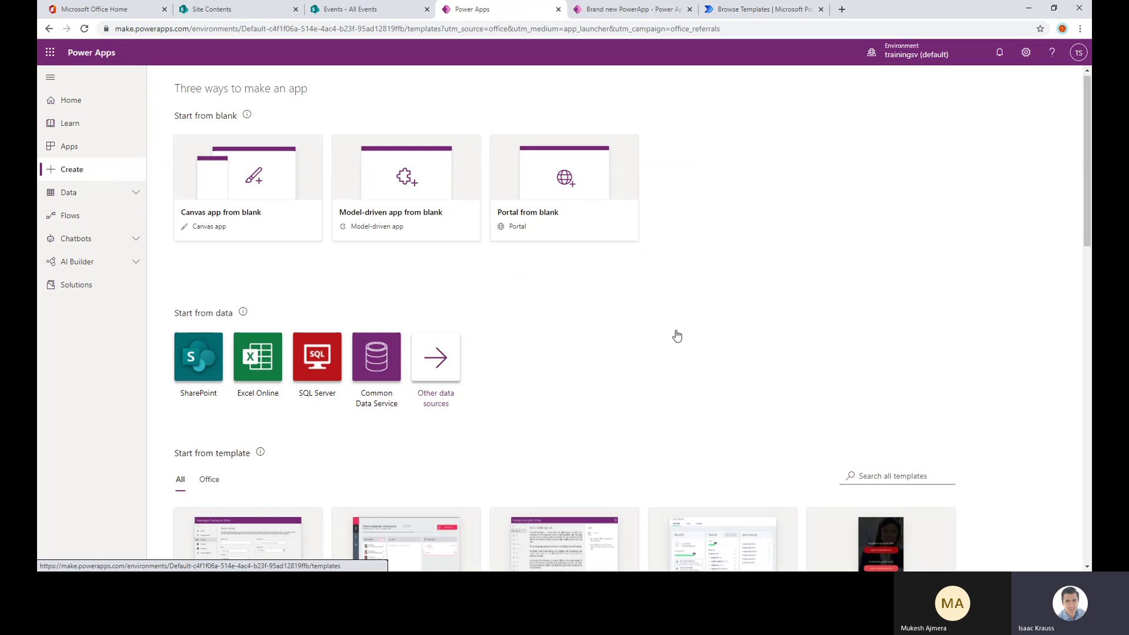
pyautogui.scroll(-15, 675, 333)
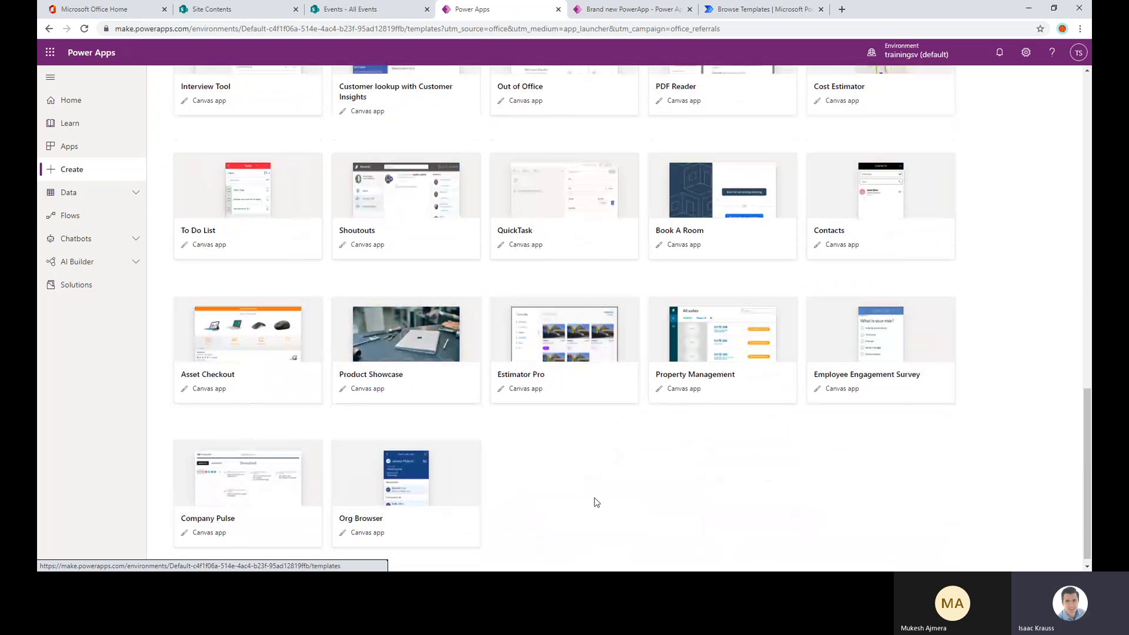
pyautogui.scroll(7, 479, 255)
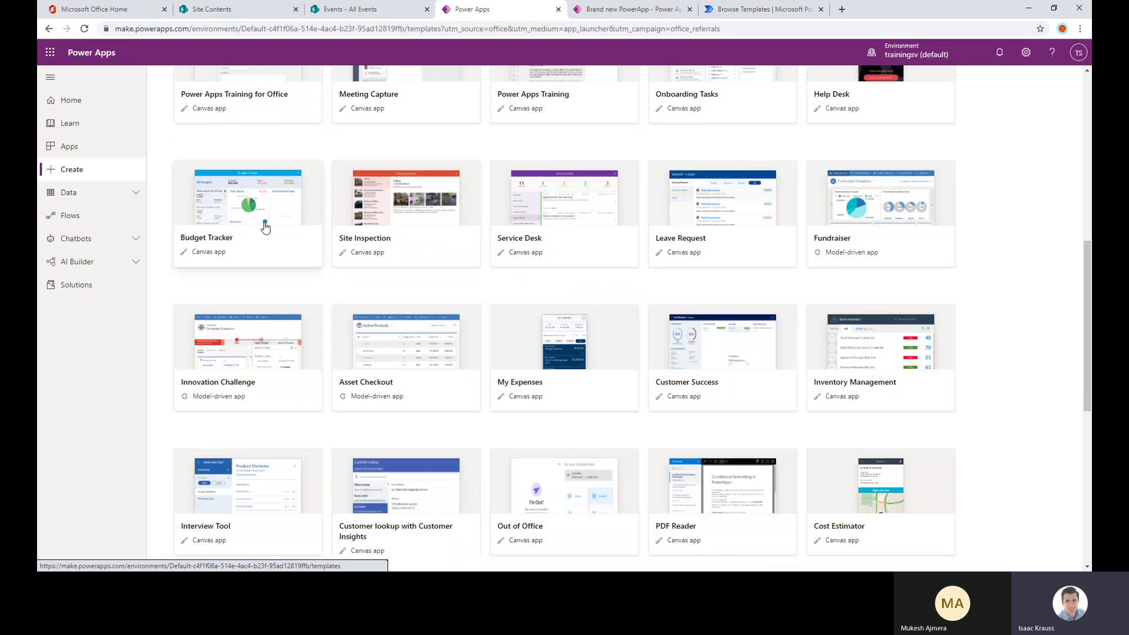
pyautogui.scroll(2, 274, 241)
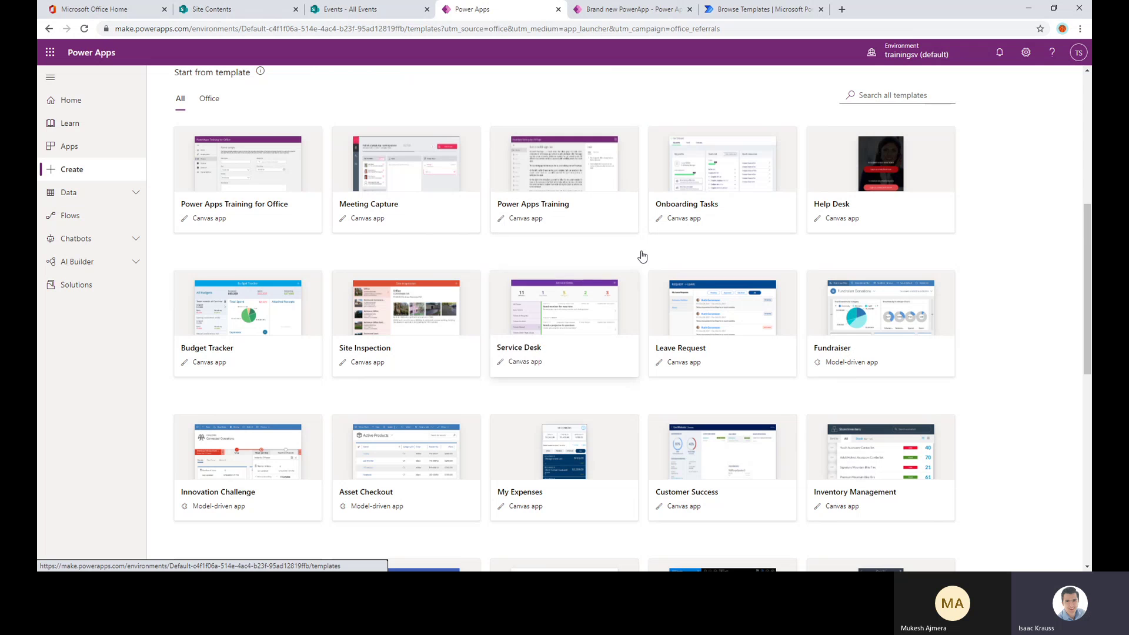
pyautogui.click(720, 32)
pyautogui.click(729, 11)
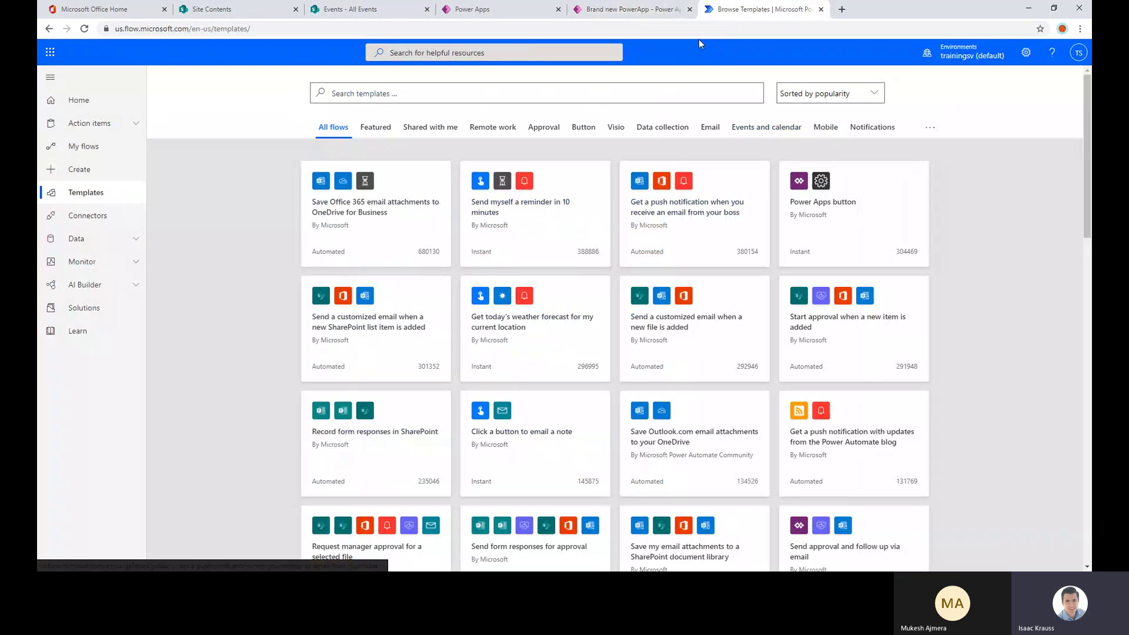
# - Open the 'Start approval when a new item is added' flow template
pyautogui.scroll(-5, 847, 348)
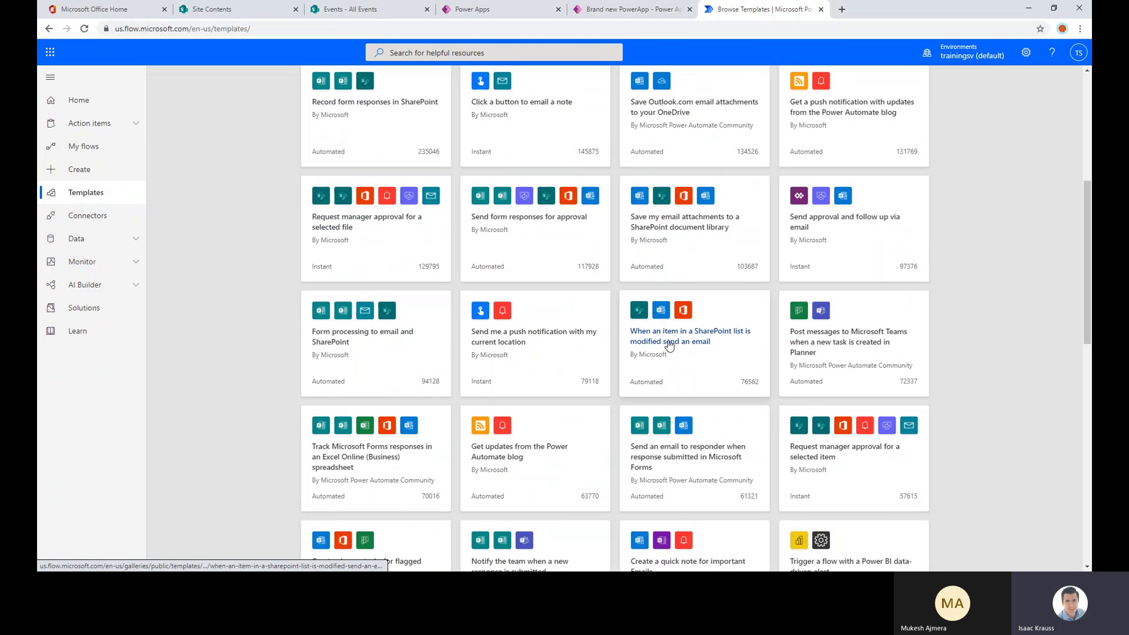
pyautogui.scroll(5, 588, 320)
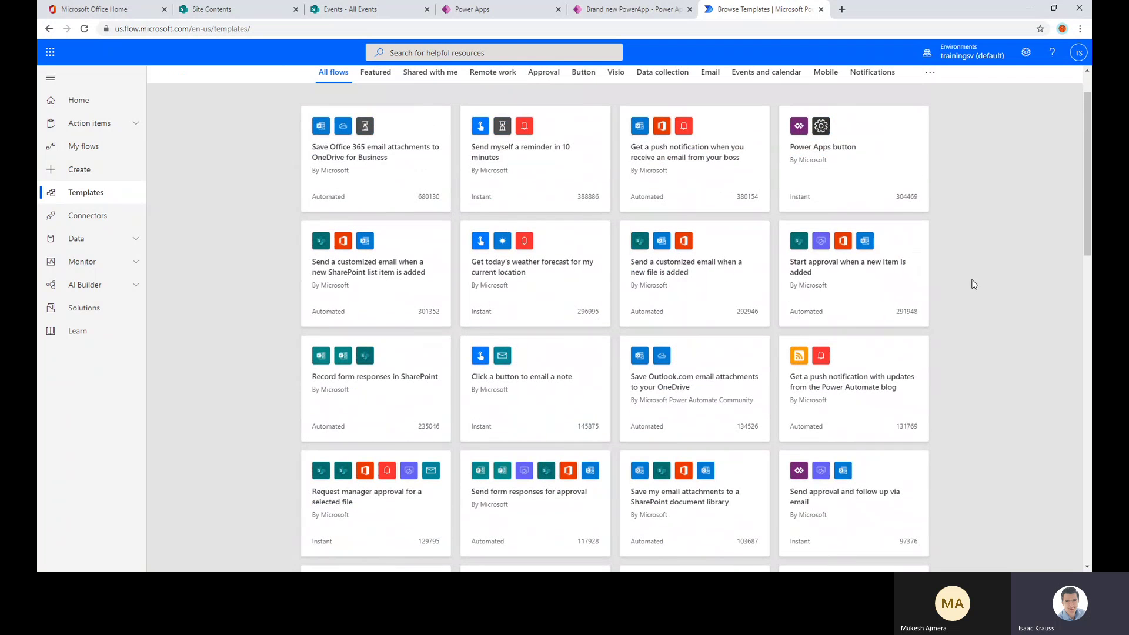
pyautogui.click(835, 262)
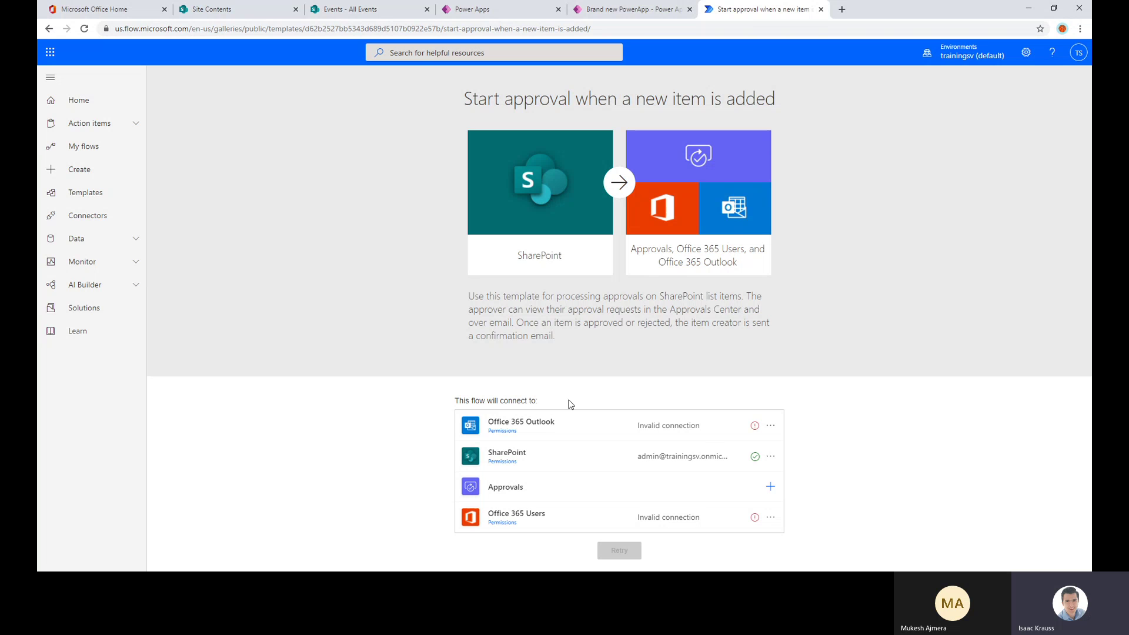
# - Use the existing account for Outlook and Office 365 Users, and create the Approvals connection
pyautogui.click(771, 425)
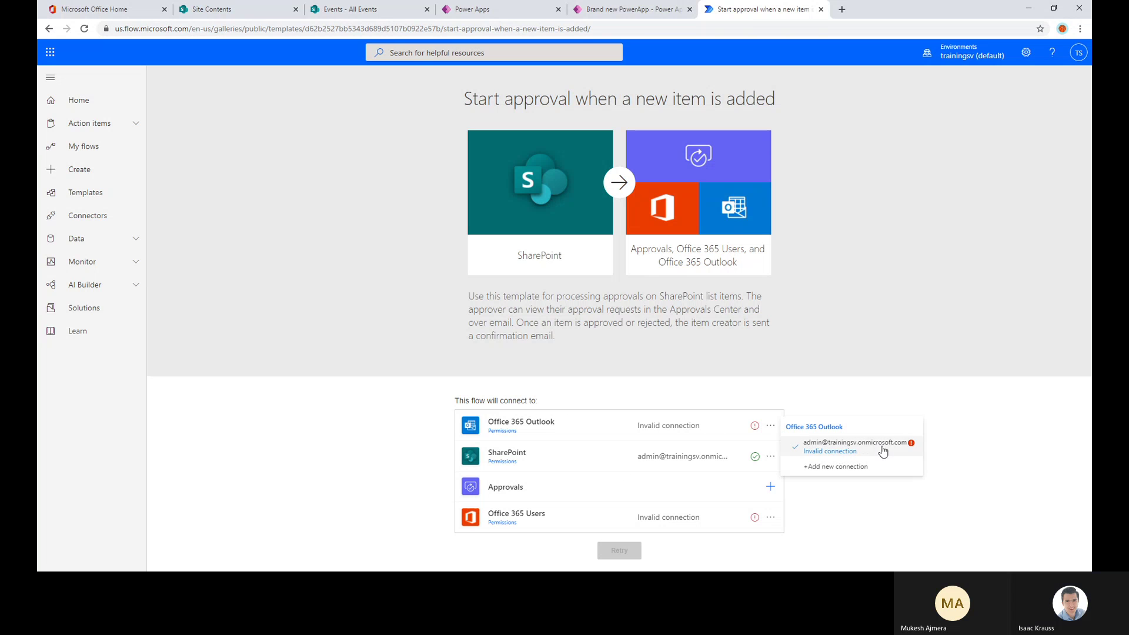
pyautogui.click(841, 448)
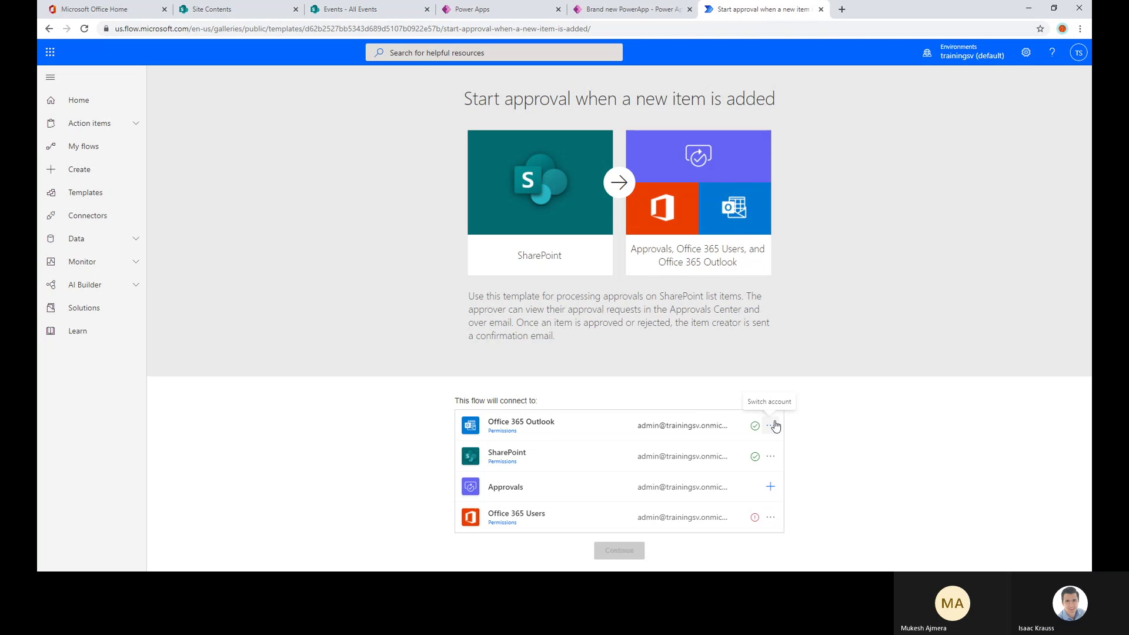
pyautogui.click(770, 519)
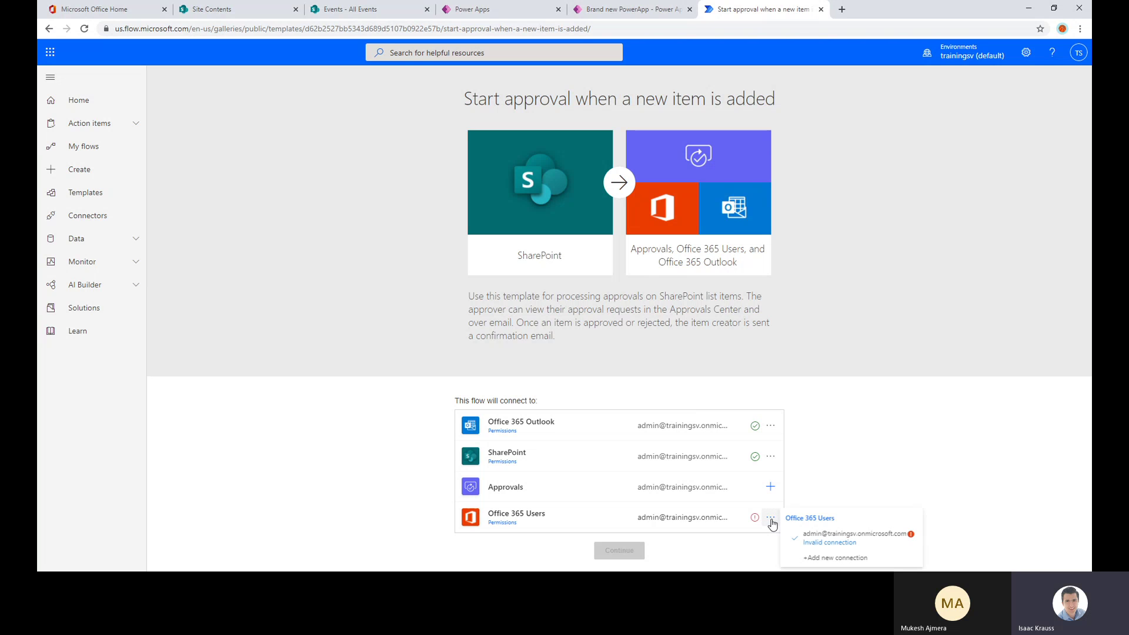
pyautogui.click(809, 535)
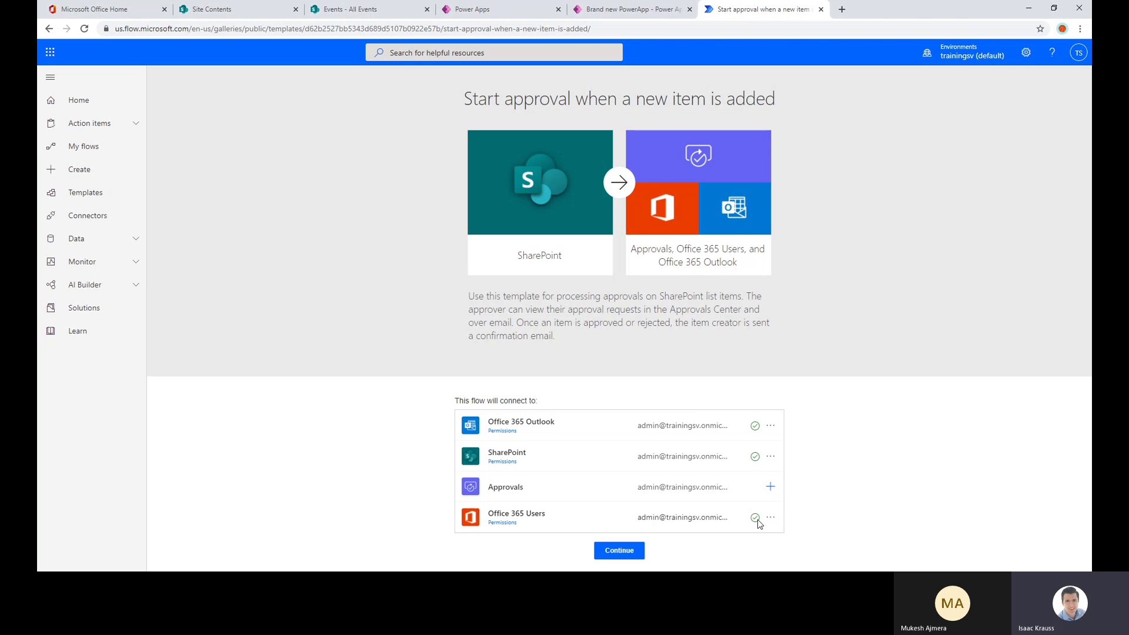
pyautogui.click(774, 488)
# - Create the flow from the template and scroll through its generated steps
pyautogui.click(615, 555)
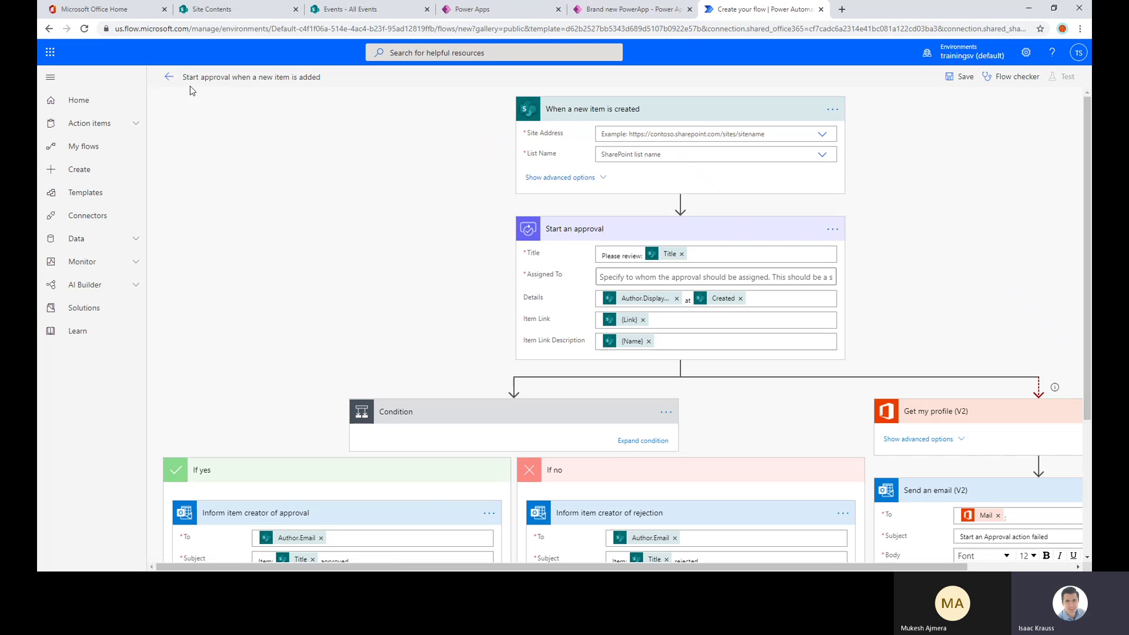
pyautogui.scroll(-3, 499, 217)
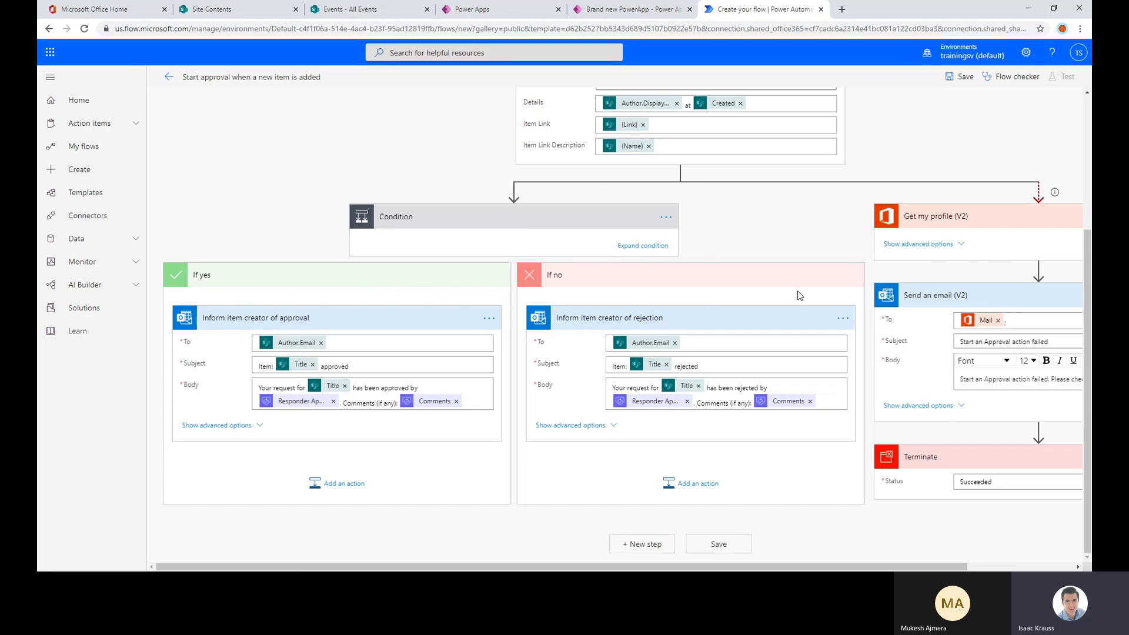
pyautogui.scroll(3, 800, 295)
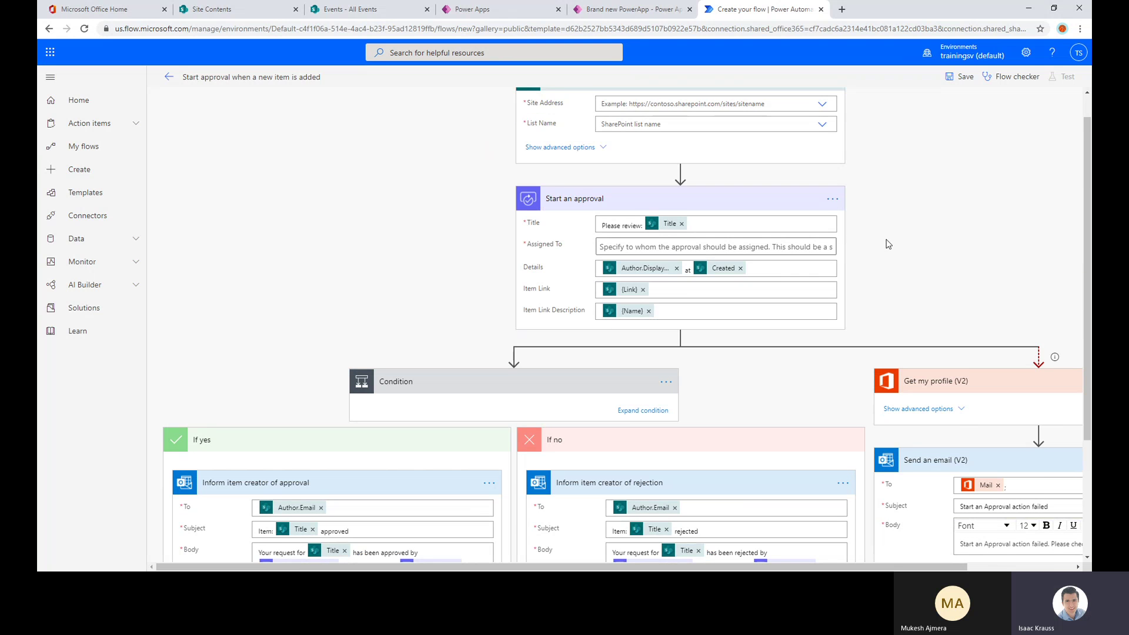
pyautogui.scroll(1, 888, 244)
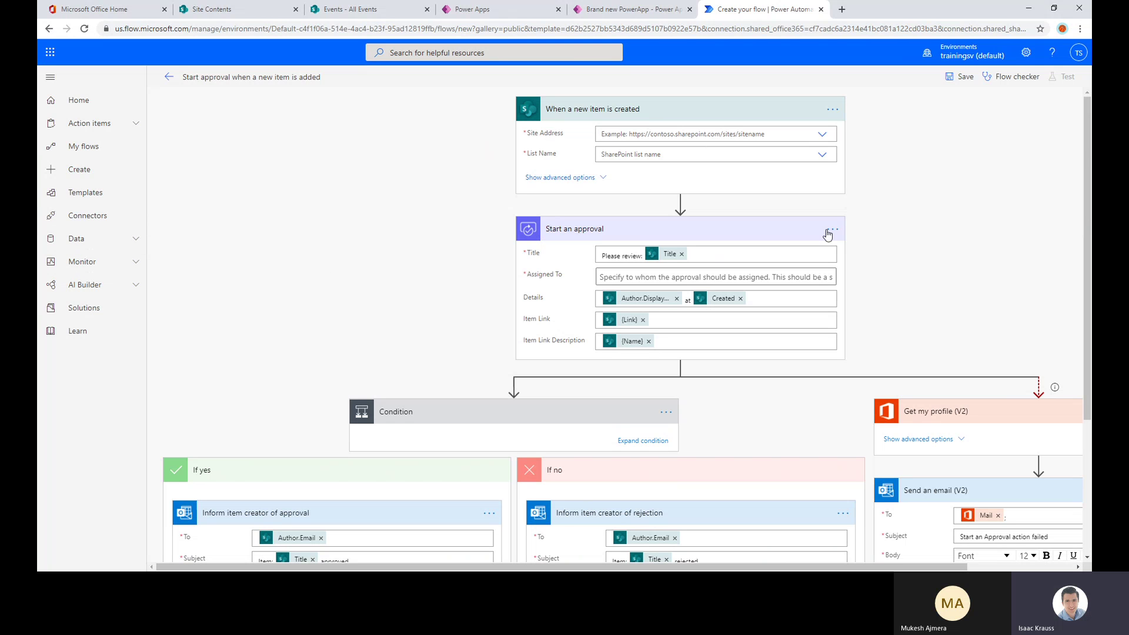
# - Inspect the rejection email's Subject field, then review the rest of the flow
pyautogui.click(793, 562)
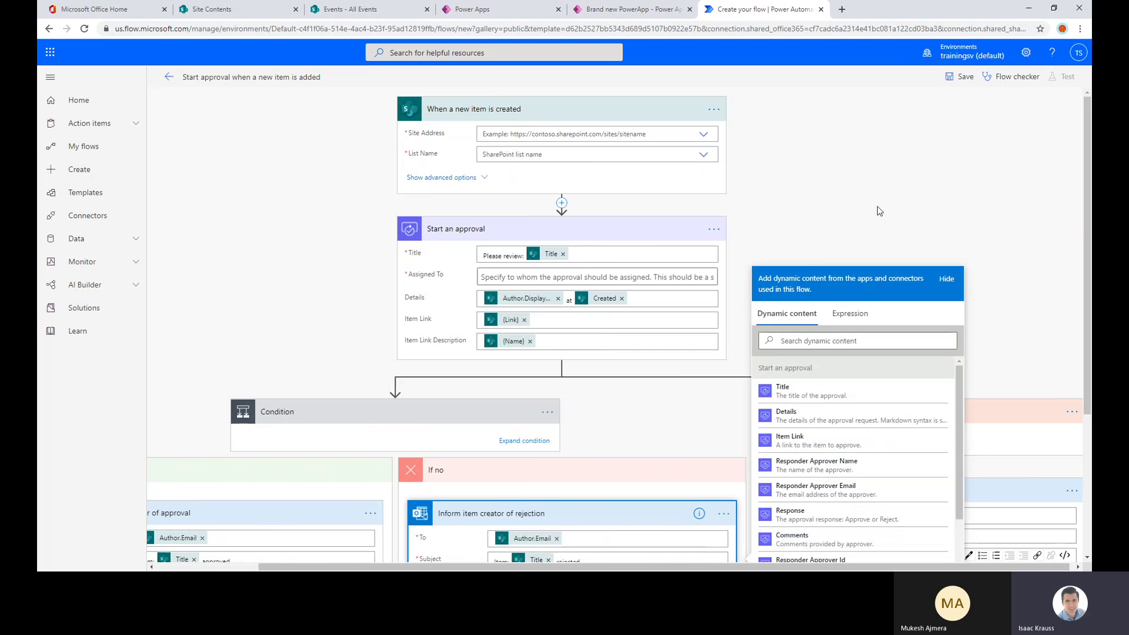
pyautogui.click(827, 193)
pyautogui.scroll(-3, 674, 151)
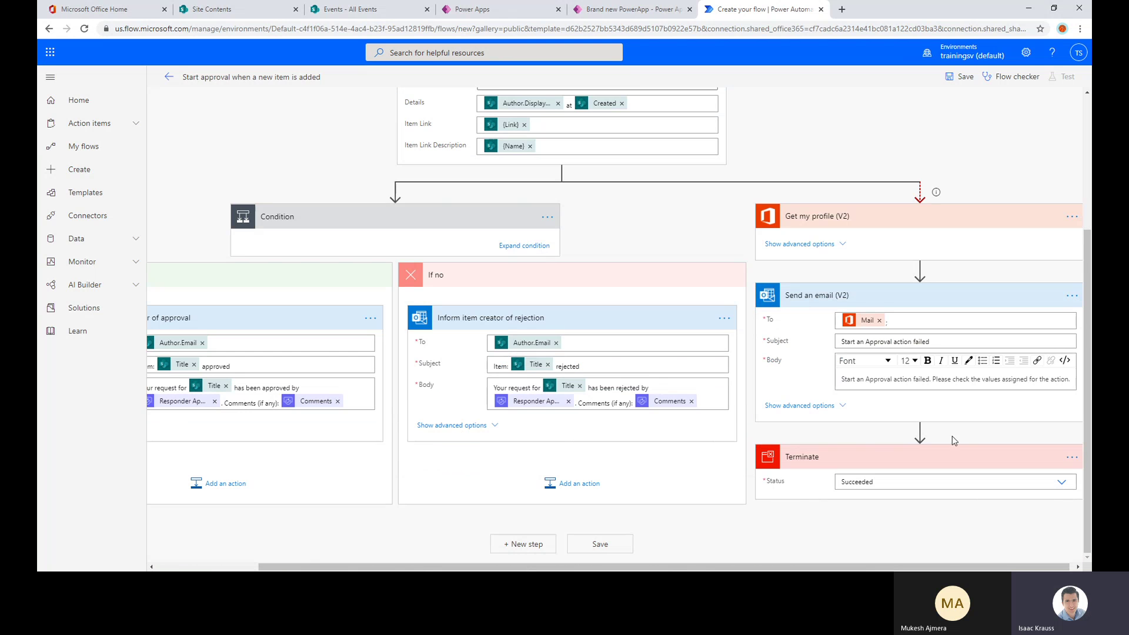
pyautogui.scroll(3, 572, 123)
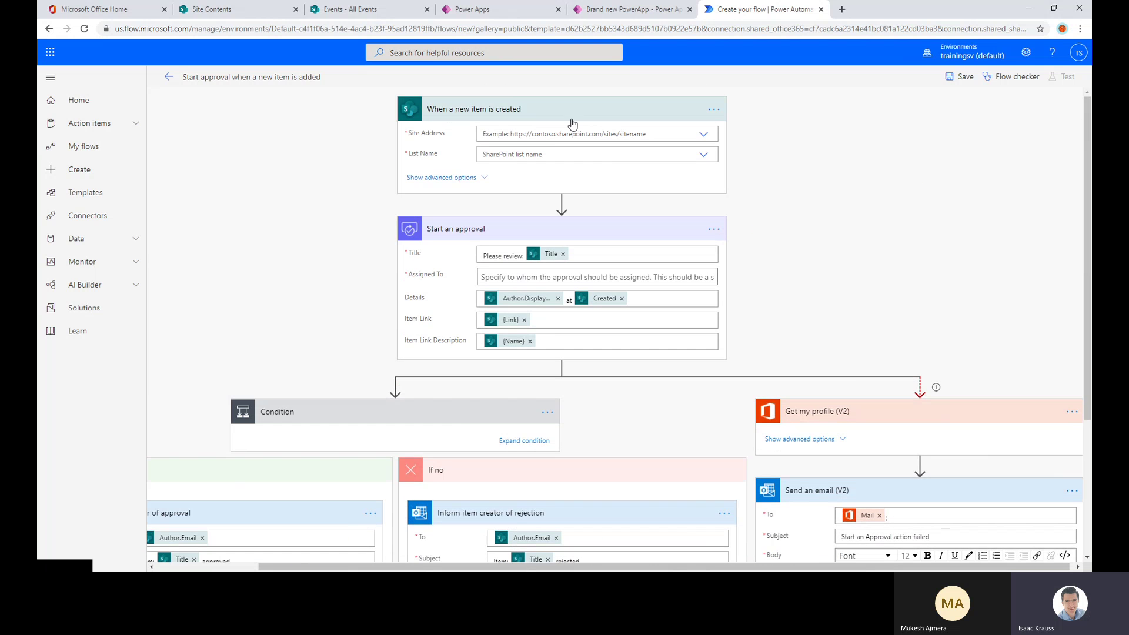
pyautogui.scroll(-3, 588, 118)
pyautogui.scroll(3, 608, 111)
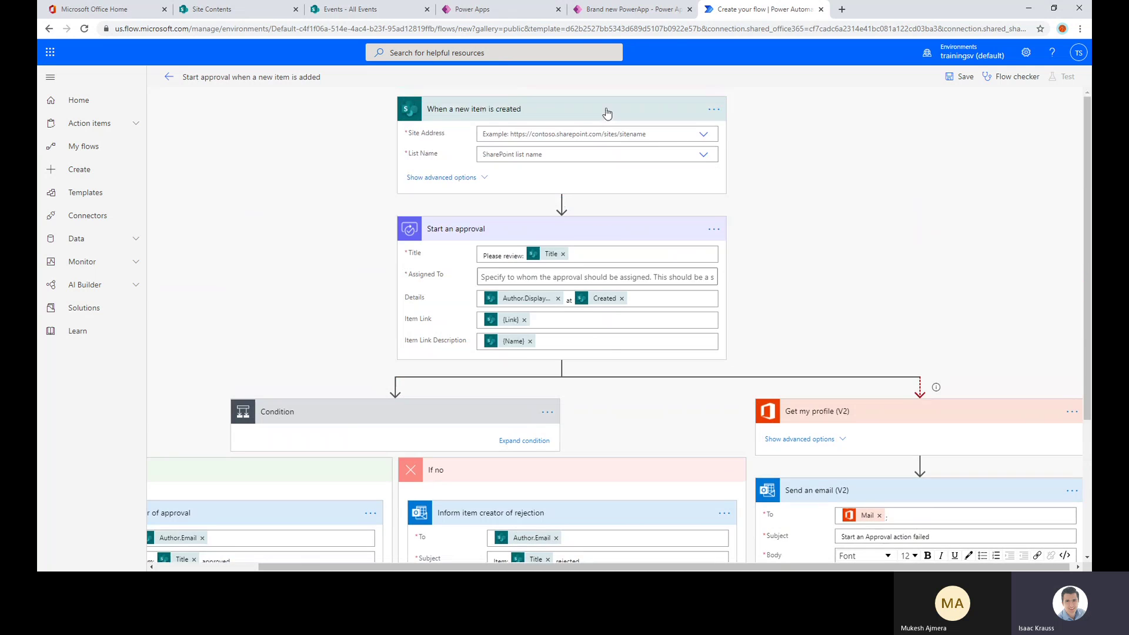
pyautogui.scroll(-3, 537, 277)
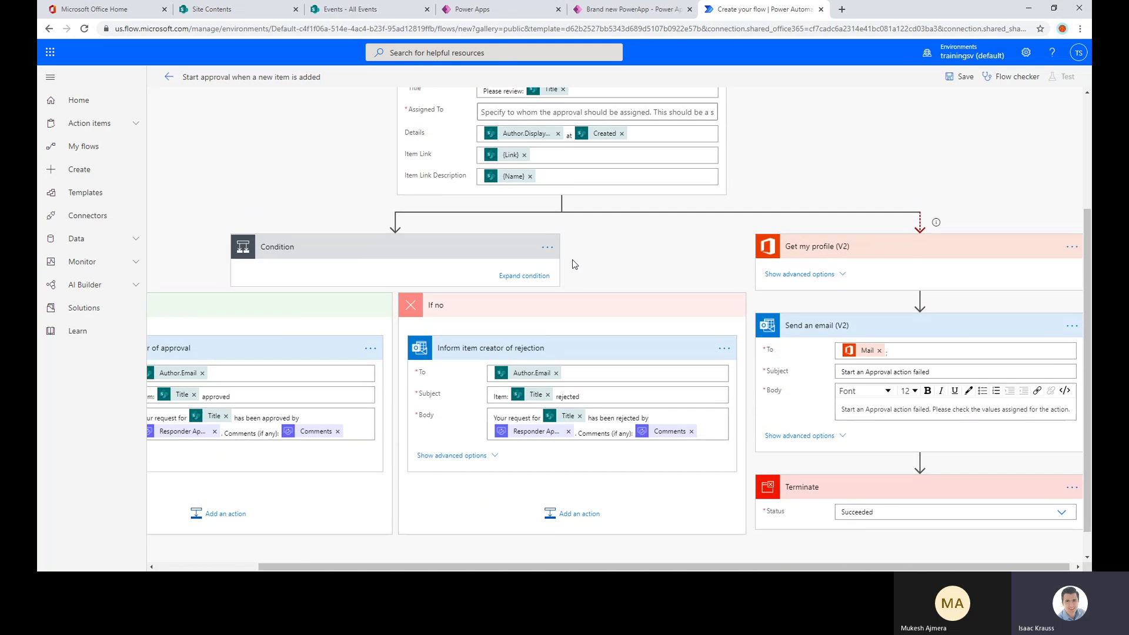
pyautogui.scroll(3, 574, 264)
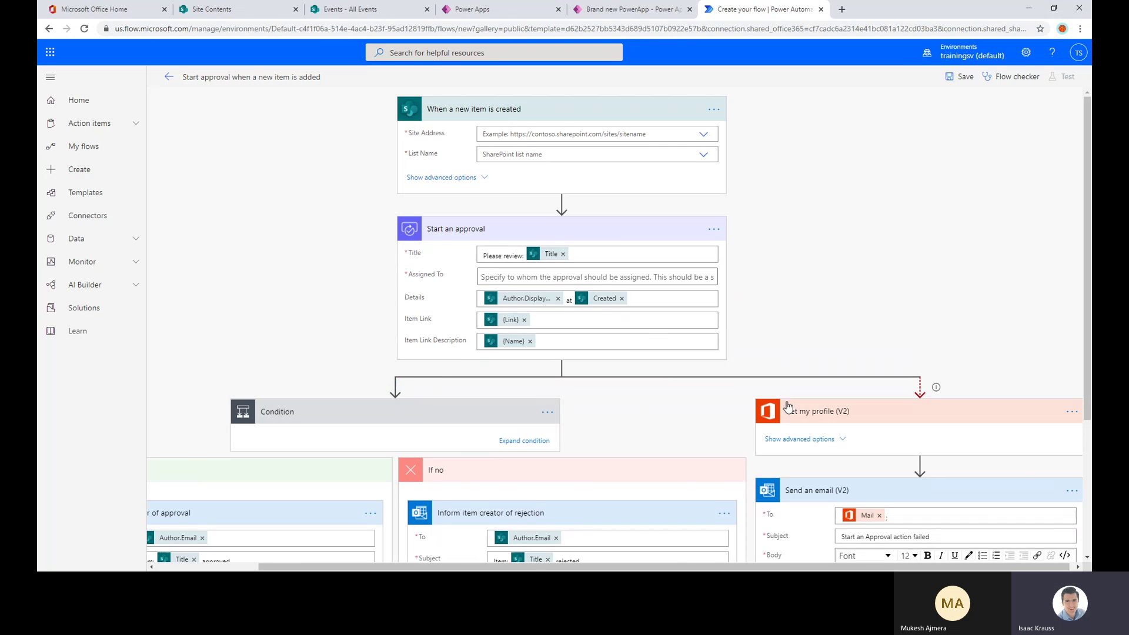
pyautogui.scroll(-3, 623, 352)
pyautogui.scroll(3, 588, 361)
pyautogui.scroll(-1, 510, 189)
pyautogui.scroll(1, 647, 197)
pyautogui.scroll(-4, 551, 214)
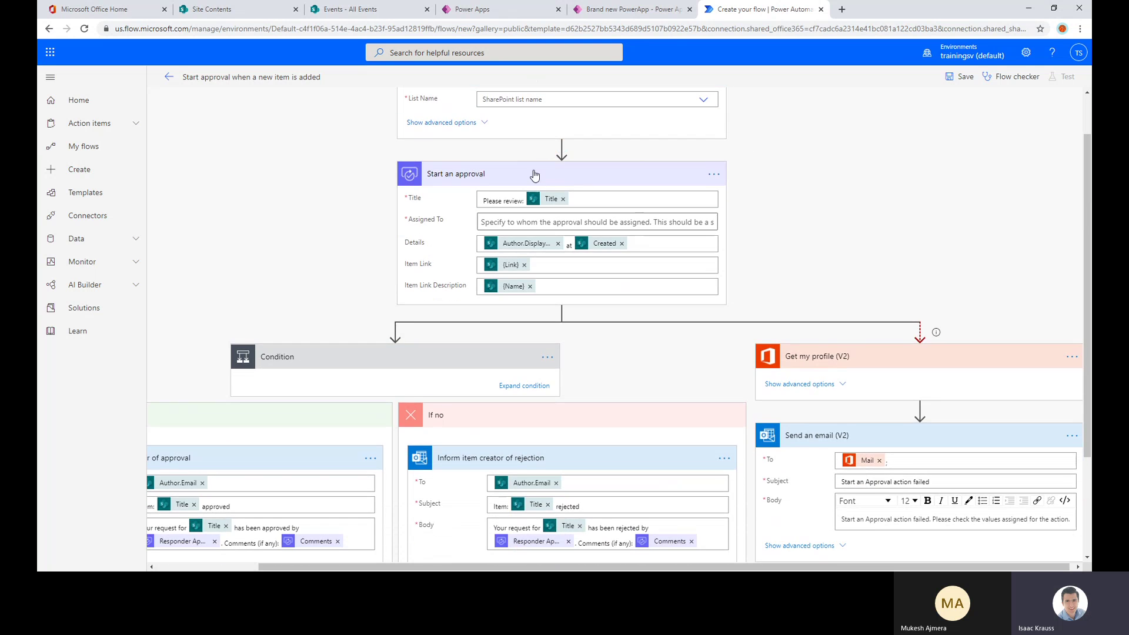
pyautogui.scroll(4, 566, 236)
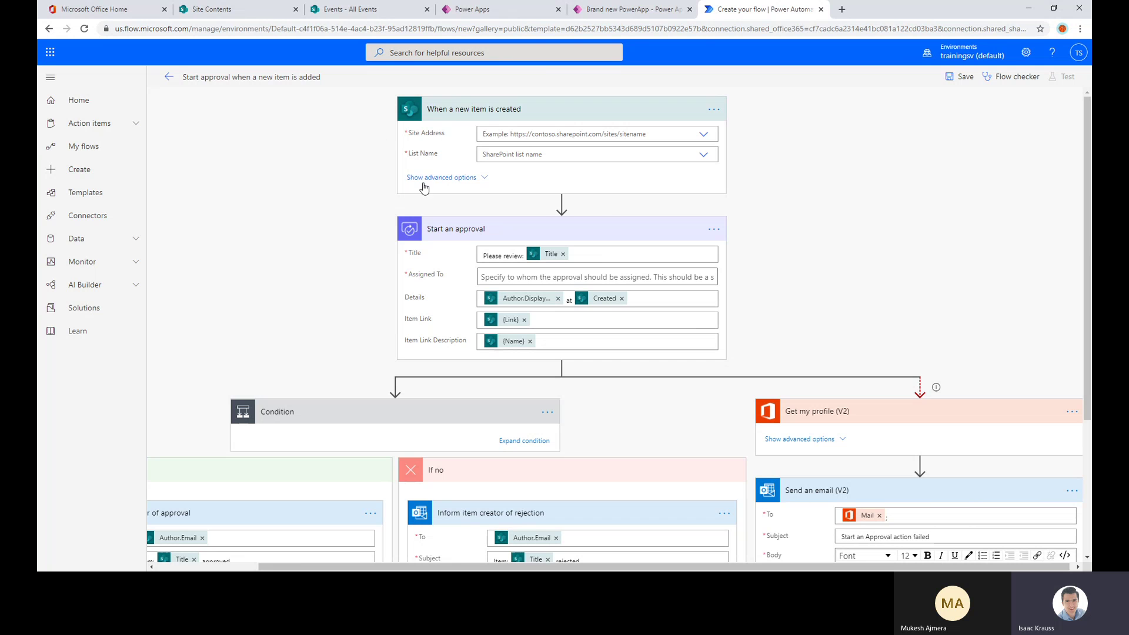
pyautogui.scroll(-1, 550, 177)
pyautogui.scroll(-3, 476, 245)
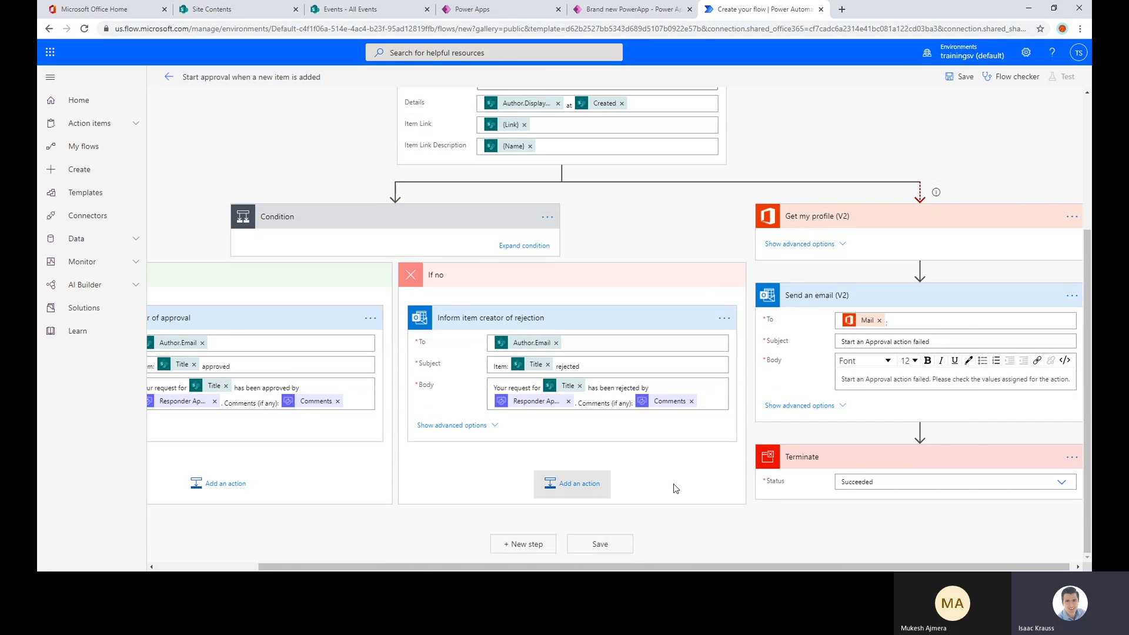
pyautogui.scroll(3, 751, 282)
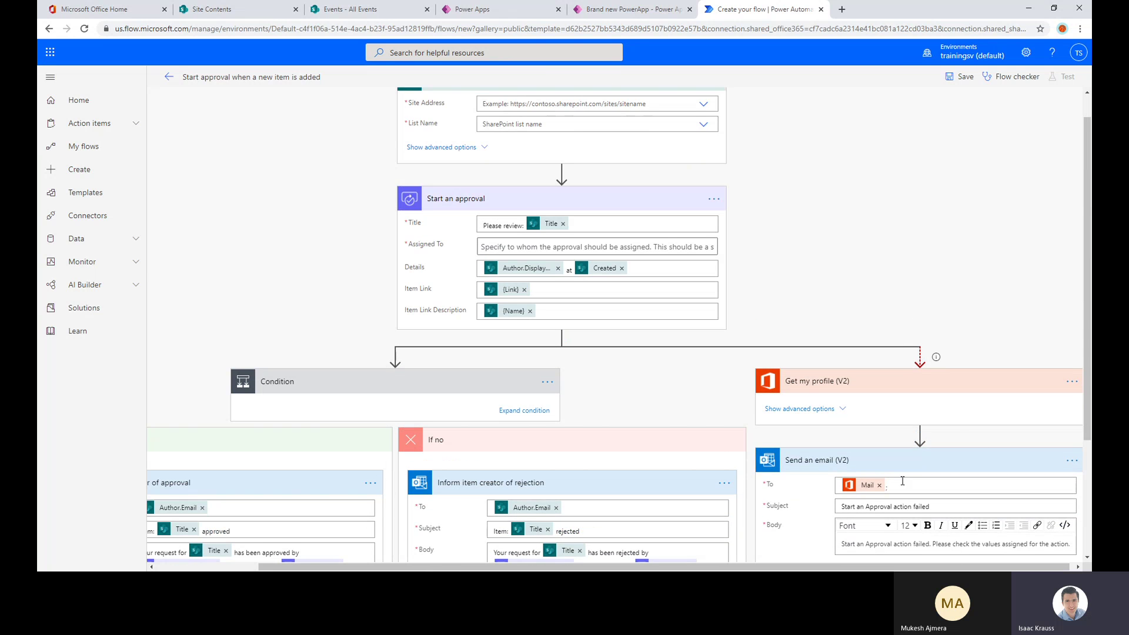
pyautogui.scroll(1, 902, 471)
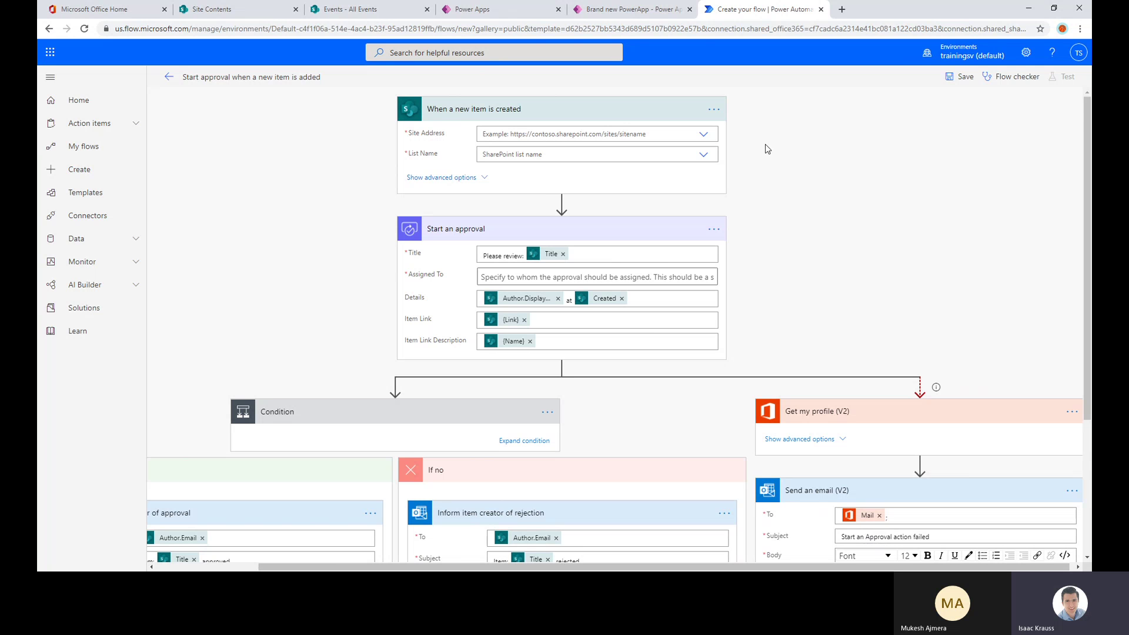
pyautogui.scroll(-3, 316, 182)
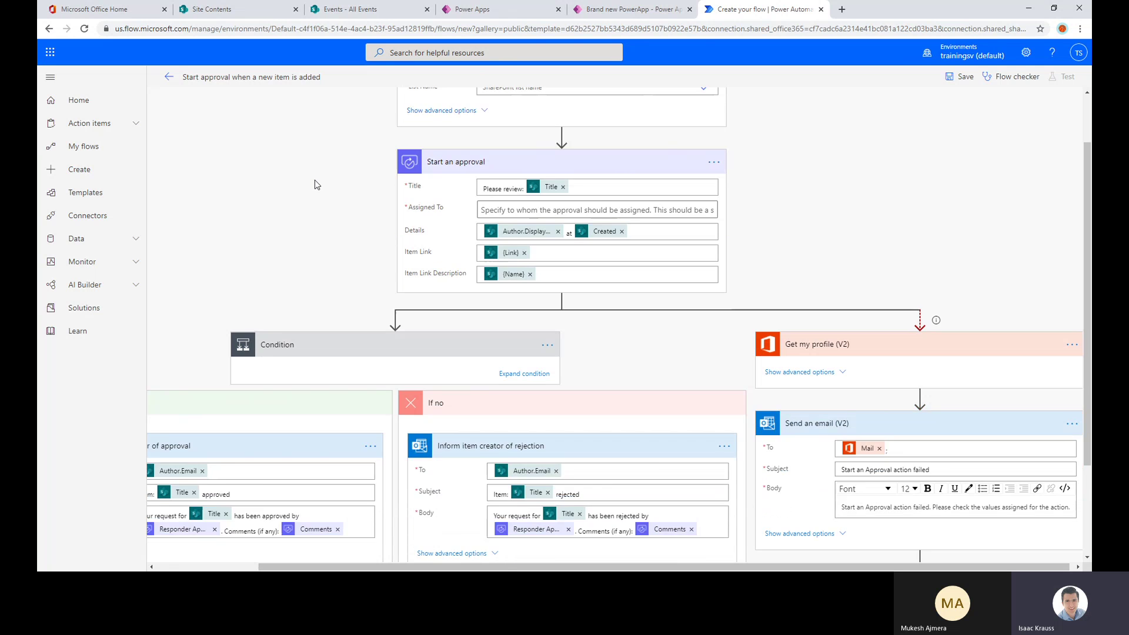
pyautogui.scroll(3, 316, 180)
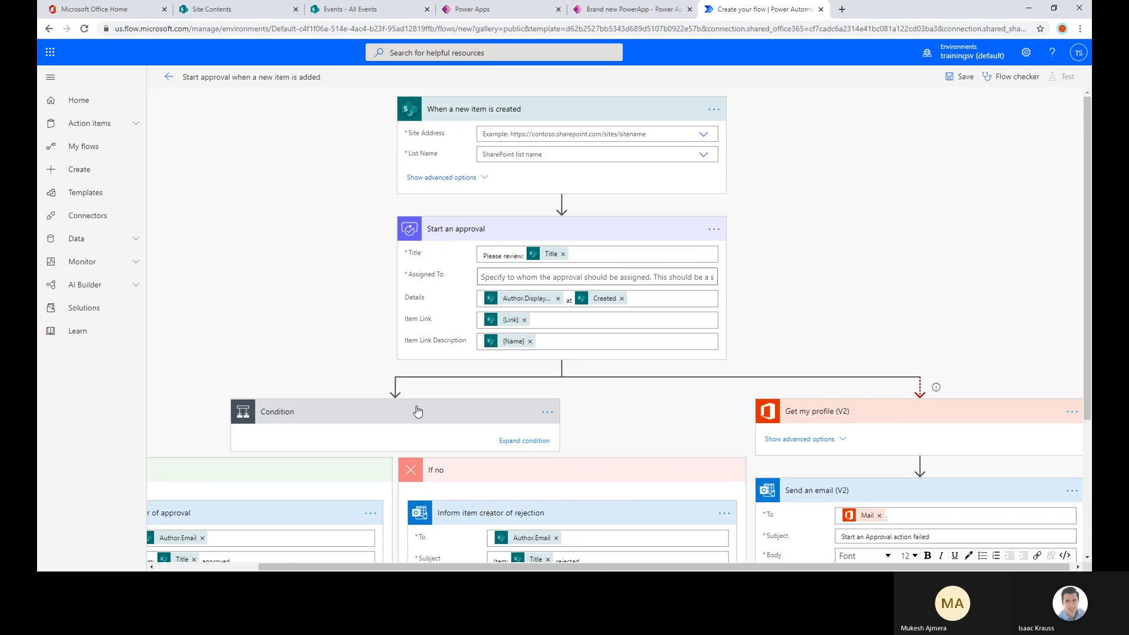
pyautogui.scroll(-5, 531, 293)
# - Expand the Condition and Get my profile (V2) cards to show the Mail field selection
pyautogui.click(525, 246)
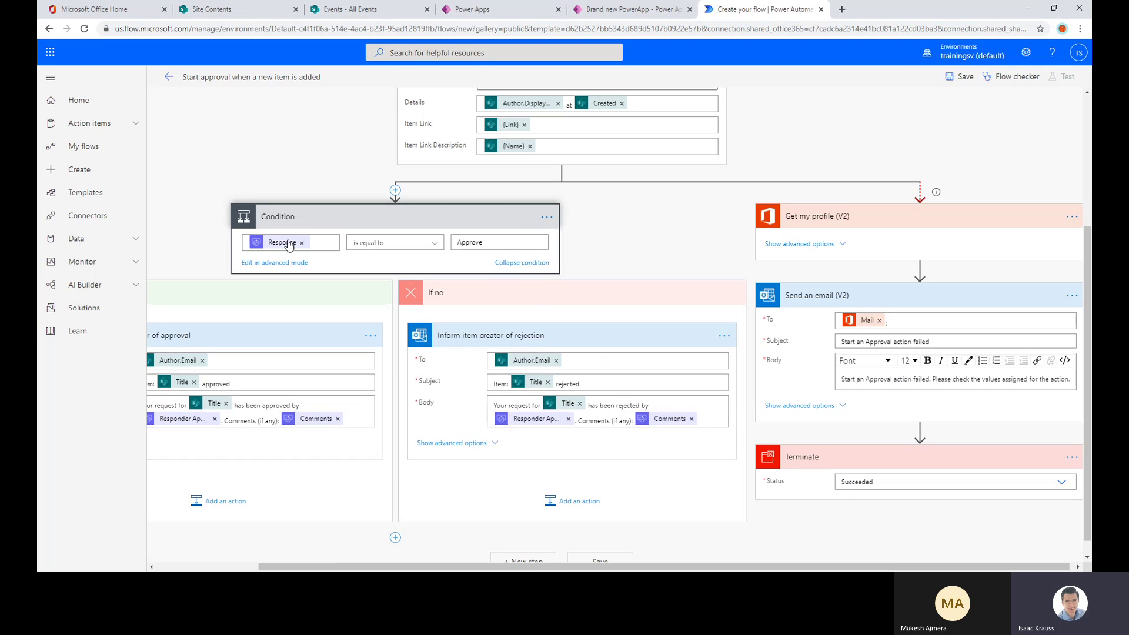
pyautogui.click(822, 244)
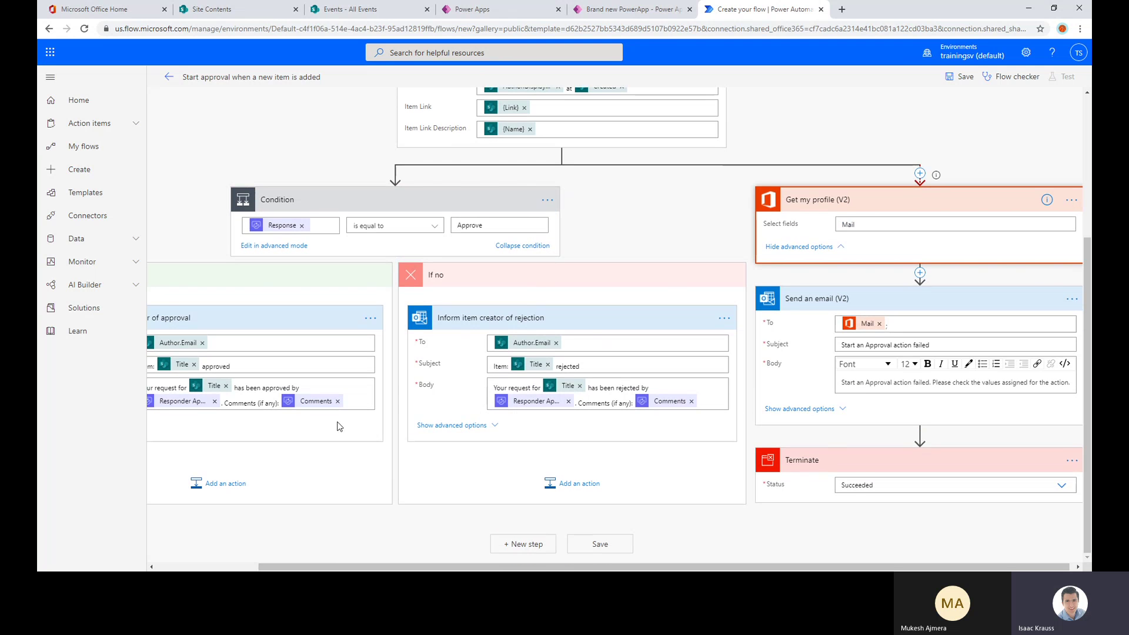
pyautogui.scroll(4, 880, 391)
pyautogui.scroll(-4, 247, 282)
pyautogui.scroll(4, 601, 240)
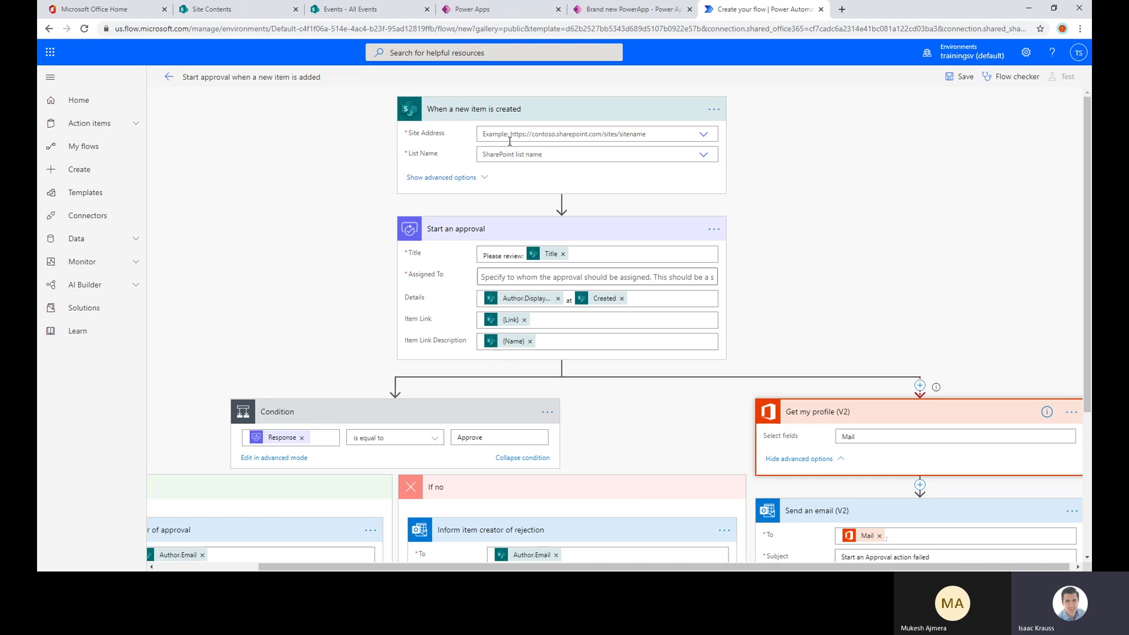
# - Check the Events list's URL and pick Leadership Connection as the trigger's Site Address
pyautogui.click(703, 137)
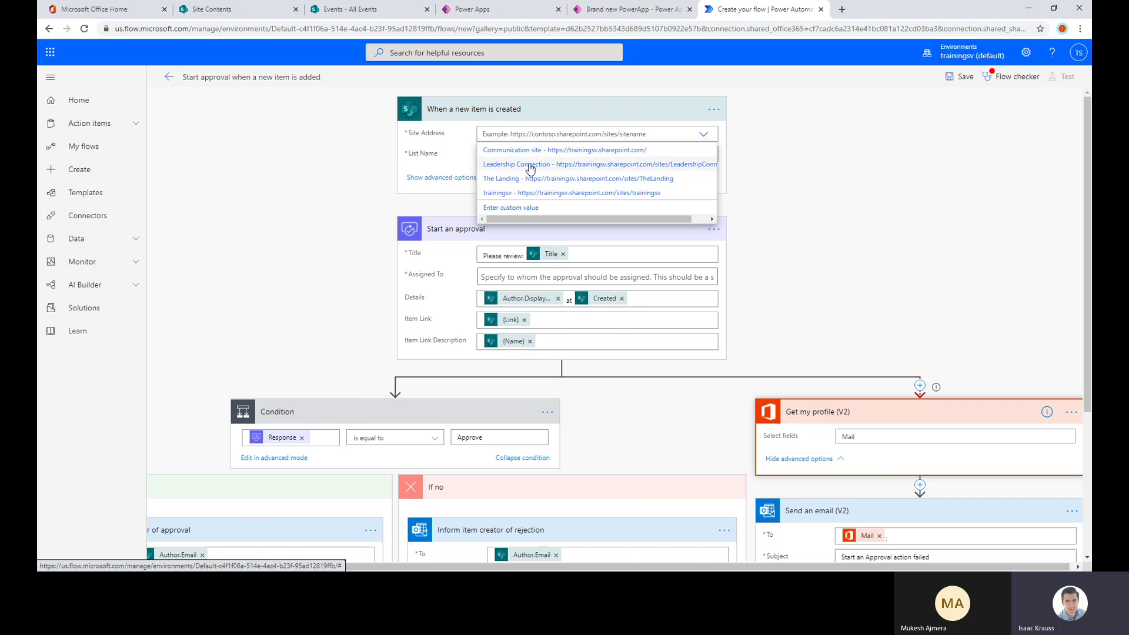
pyautogui.click(350, 9)
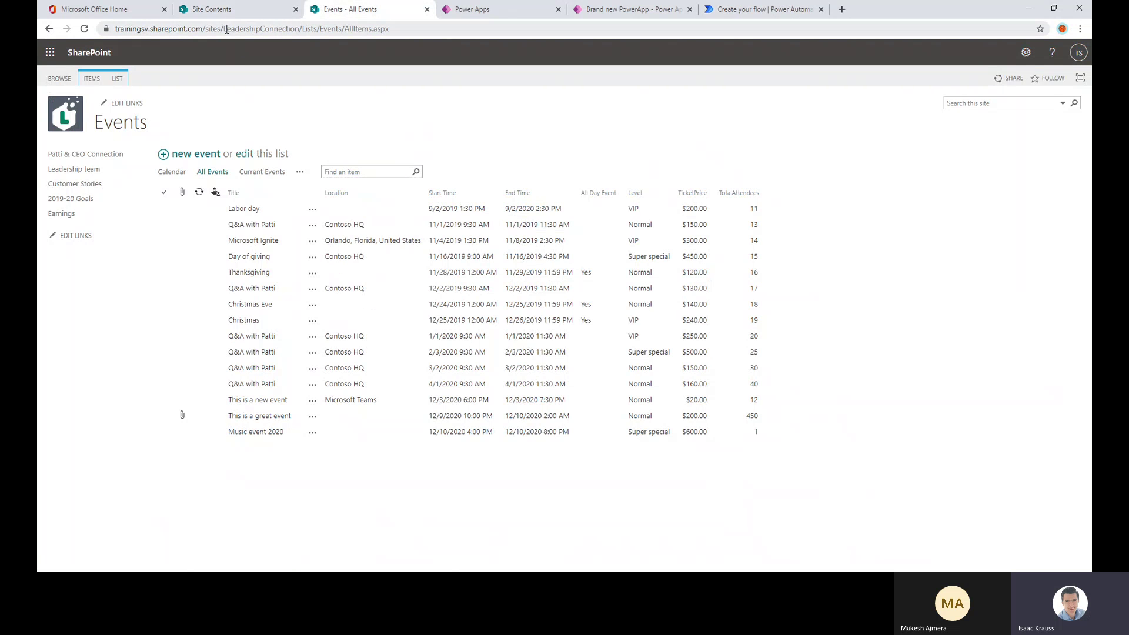
pyautogui.moveTo(227, 29); pyautogui.dragTo(299, 39)
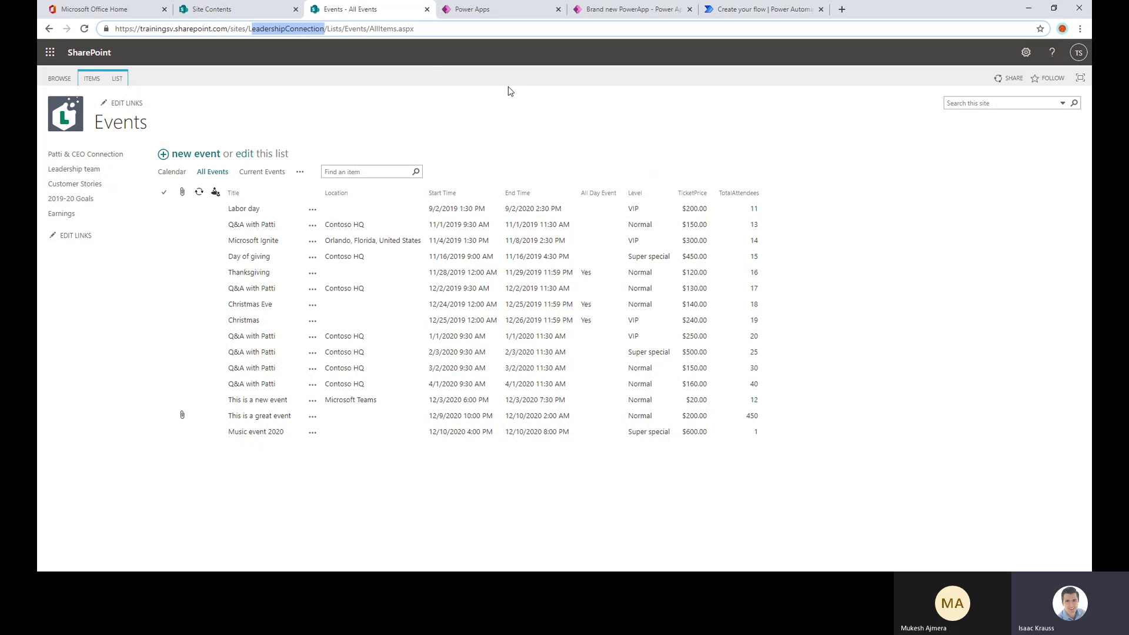
pyautogui.click(628, 9)
pyautogui.click(759, 9)
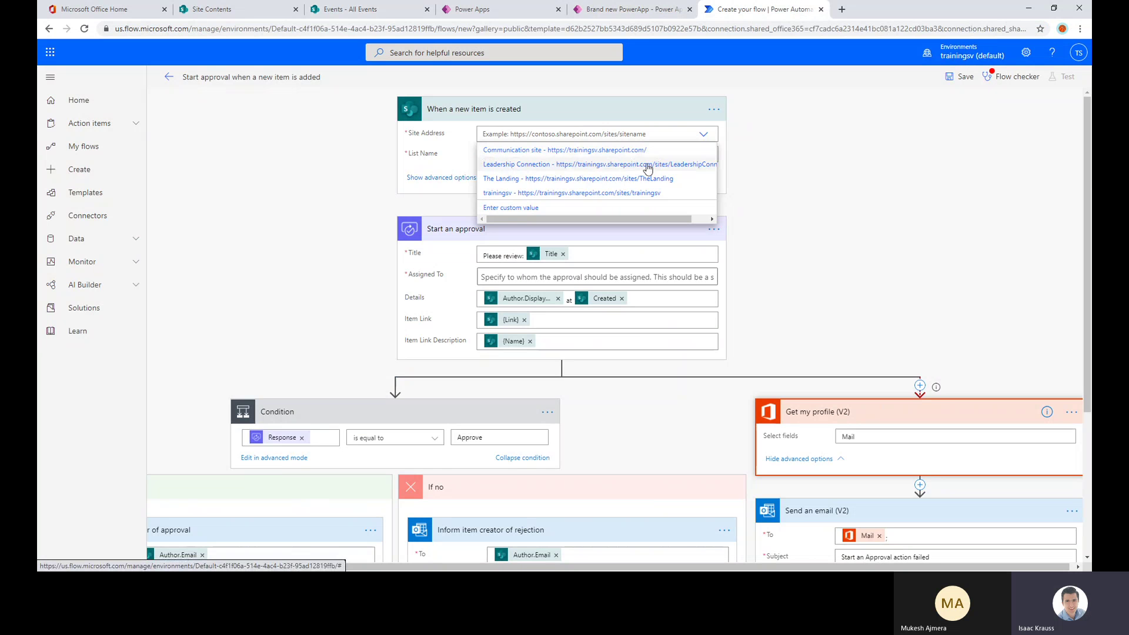
pyautogui.click(488, 166)
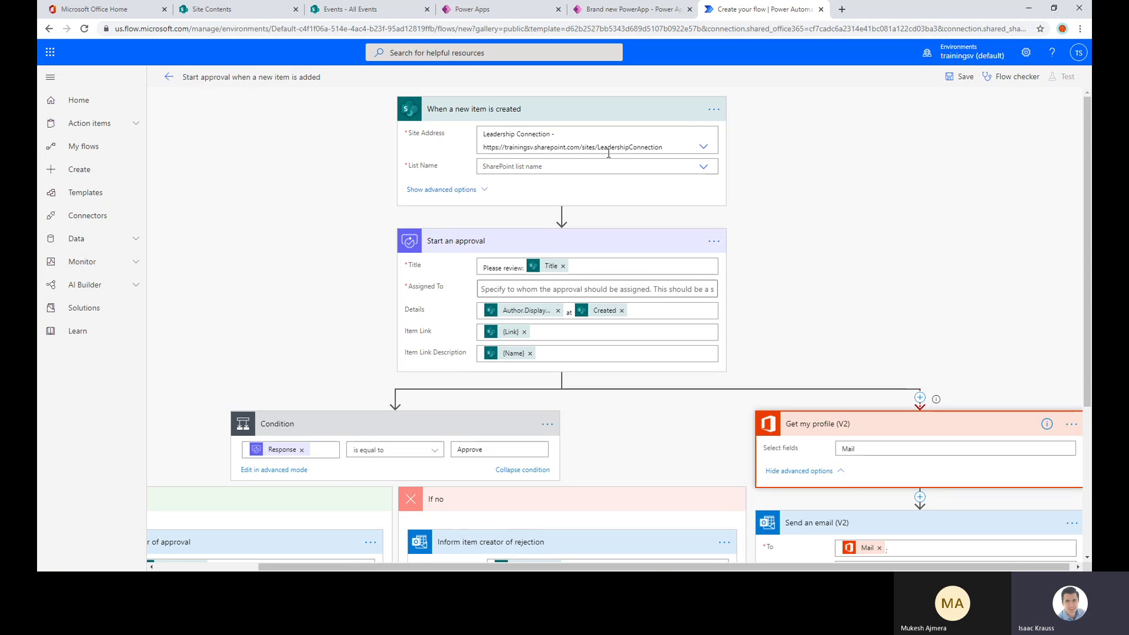
# - Recheck the site part of the Events list URL and reopen the Site Address list
pyautogui.click(350, 9)
pyautogui.moveTo(325, 28); pyautogui.dragTo(98, 36)
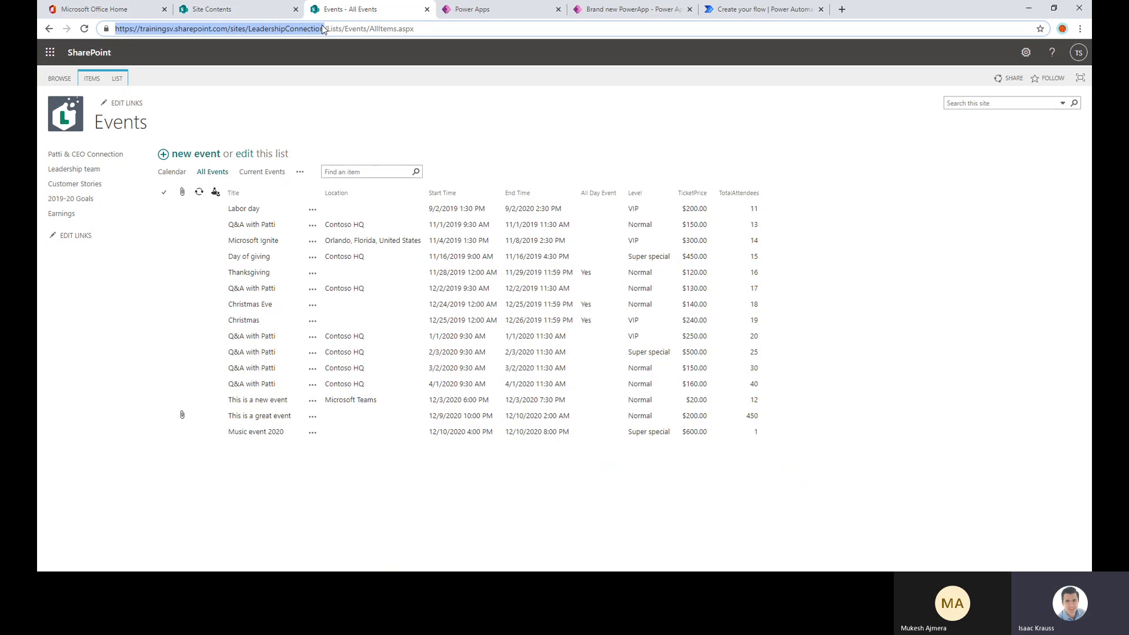
pyautogui.click(744, 15)
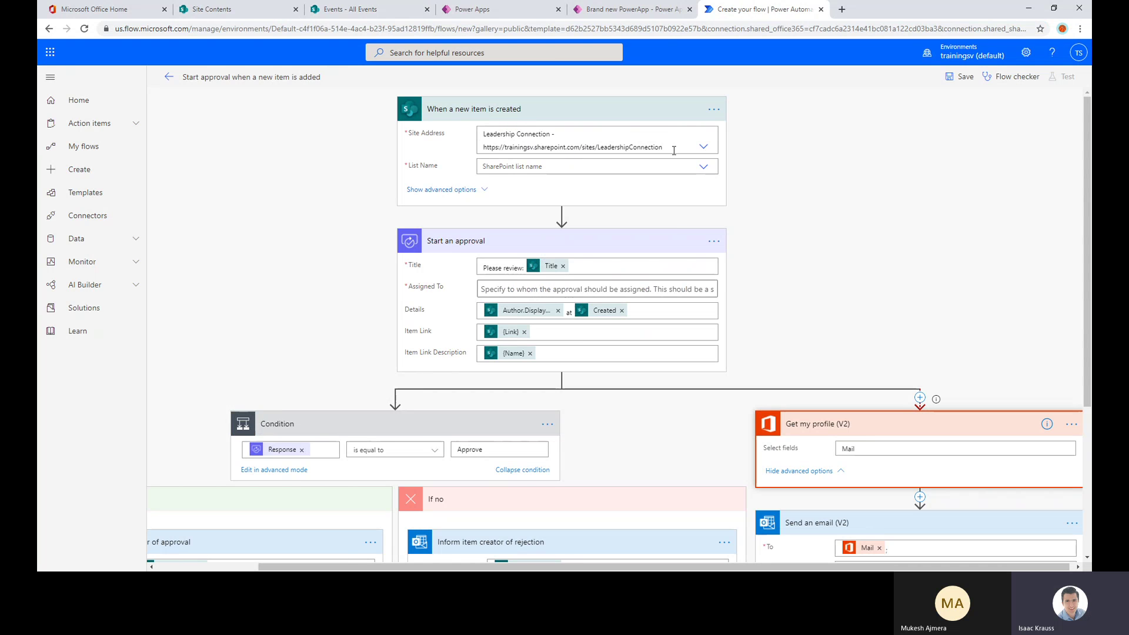
pyautogui.click(703, 147)
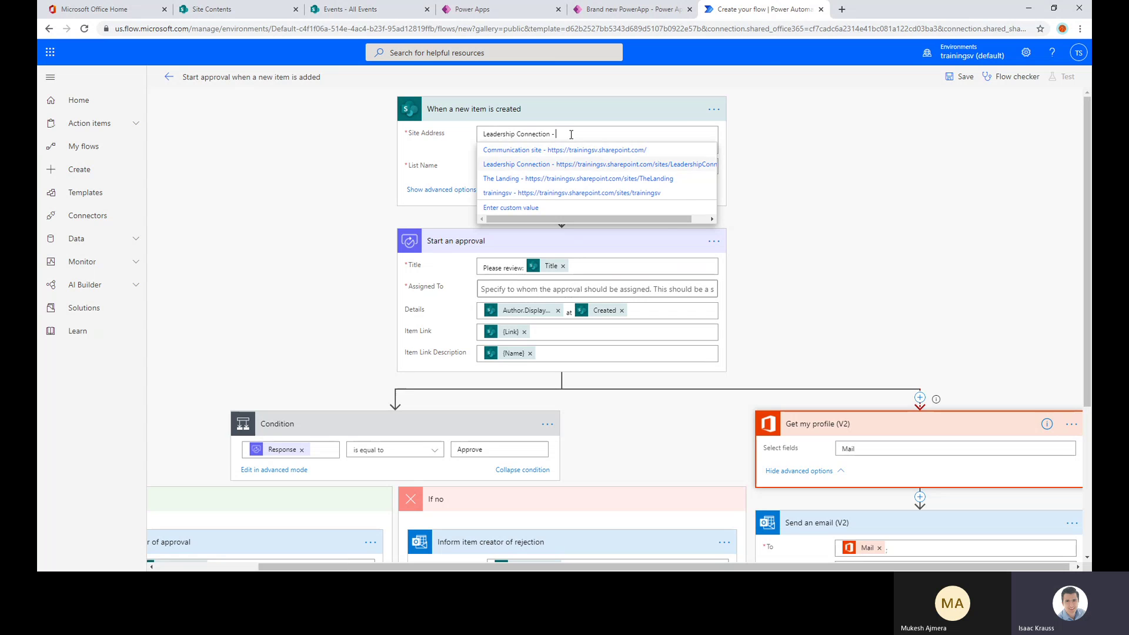
# - Clear the trigger's Site Address, undoing a wrongly pasted link and stray text
pyautogui.moveTo(569, 134); pyautogui.dragTo(487, 135)
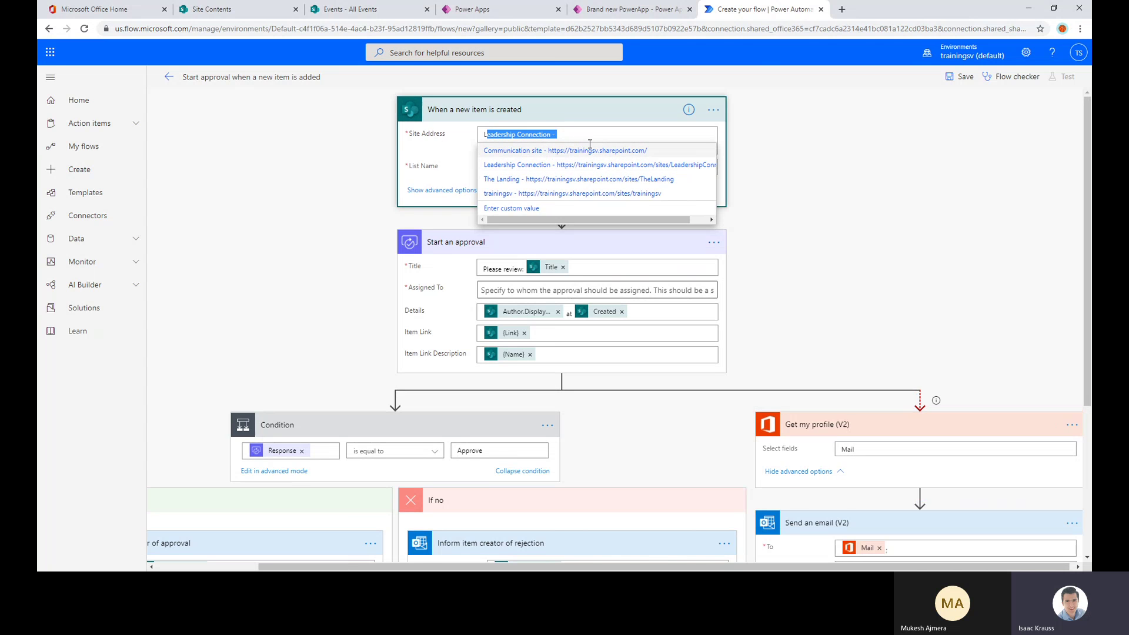
pyautogui.press('BackSpace')
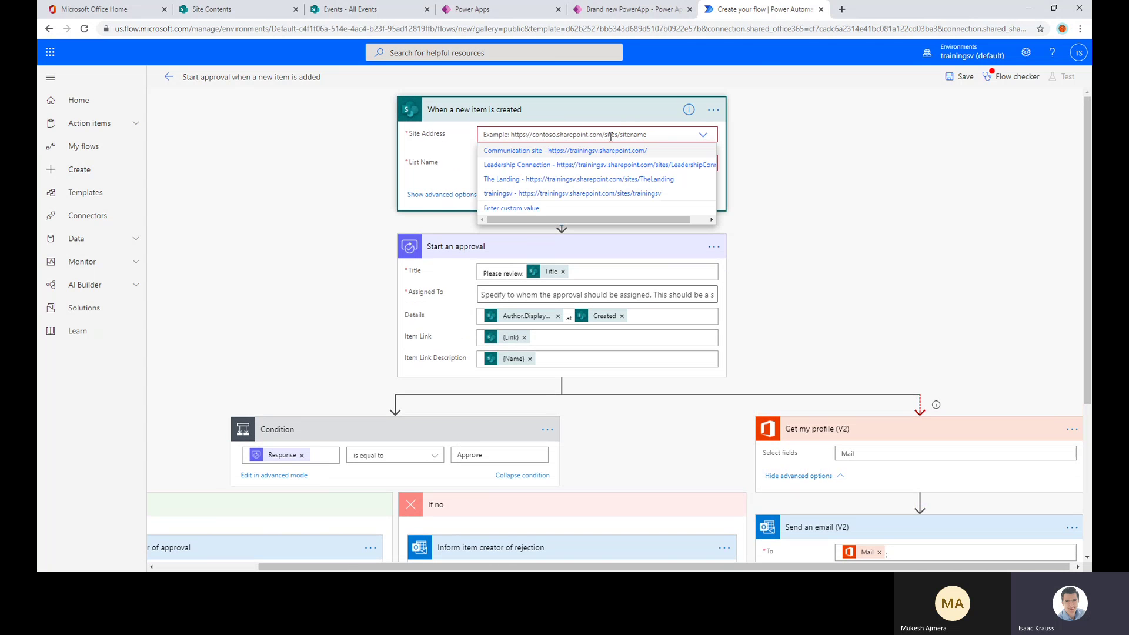
pyautogui.write('Co')
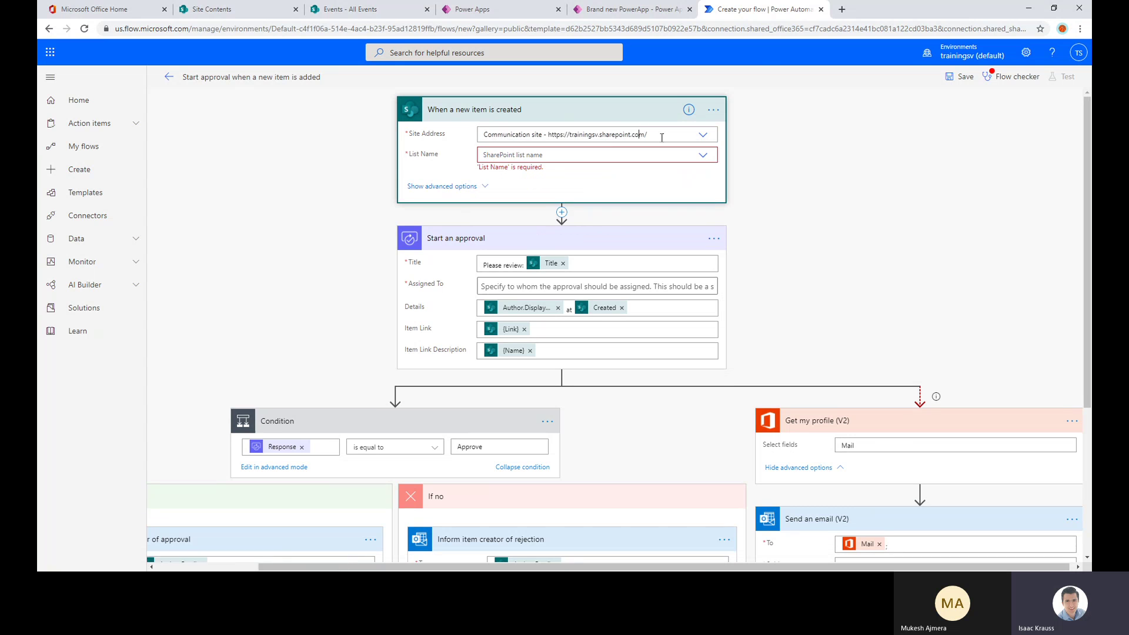
pyautogui.press('BackSpace')
pyautogui.press('BackSpace')
pyautogui.press('BackSpace')
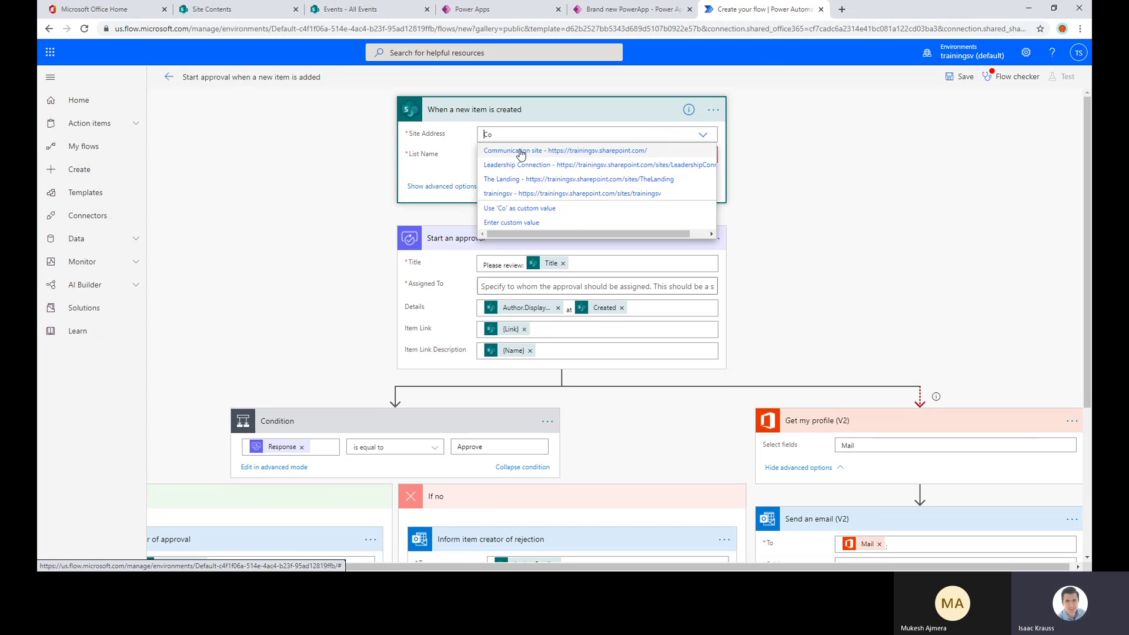
pyautogui.hotkey('ctrl', 'v')
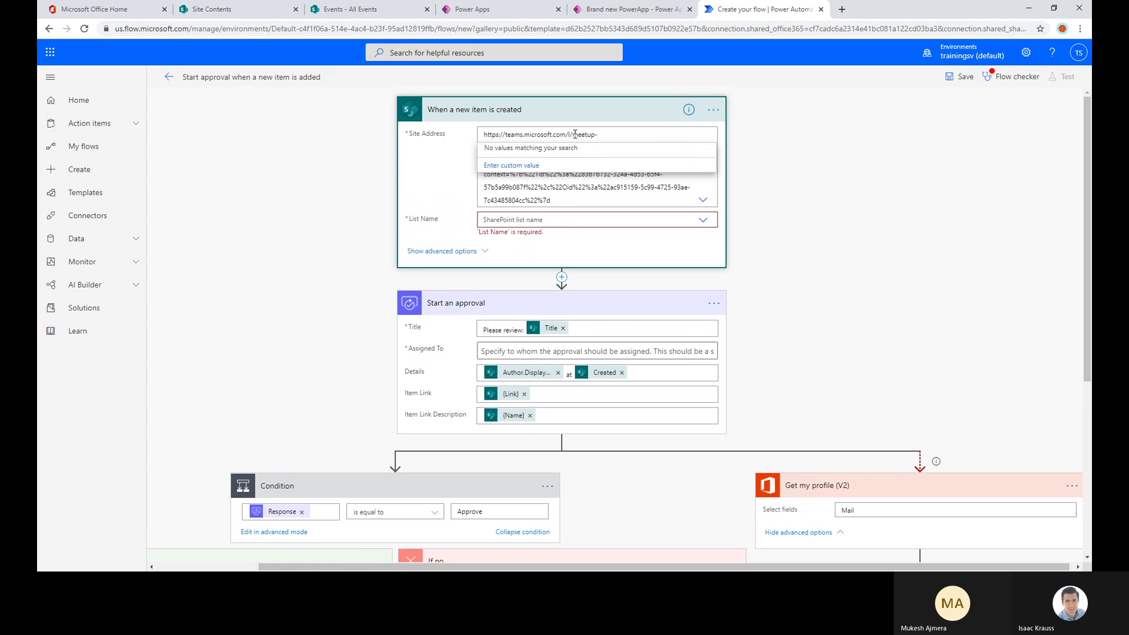
pyautogui.hotkey('ctrl', 'z')
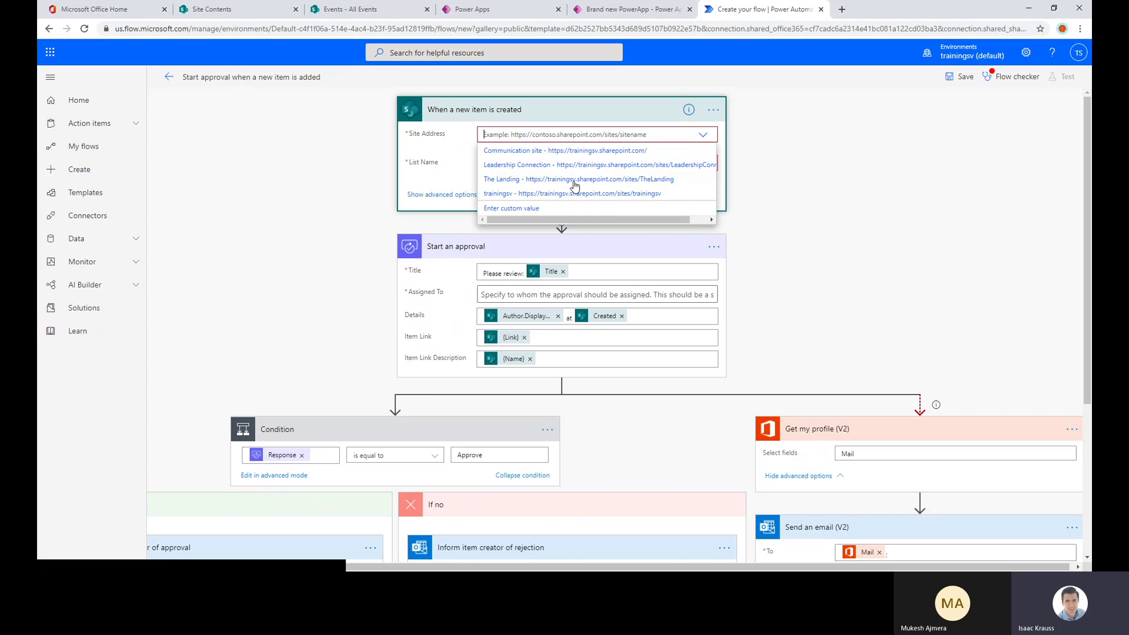
pyautogui.write('asda')
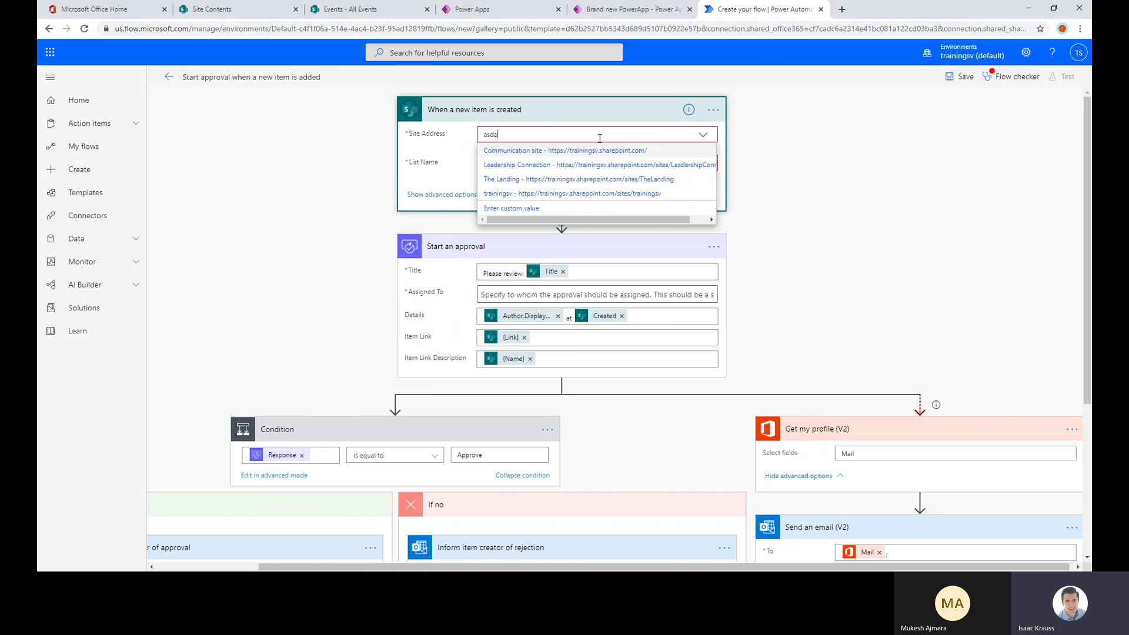
pyautogui.write('sdafasdasdf')
pyautogui.click(774, 190)
# - Switch Site Address to Enter custom value and delete the wrong Teams link pasted in
pyautogui.click(549, 137)
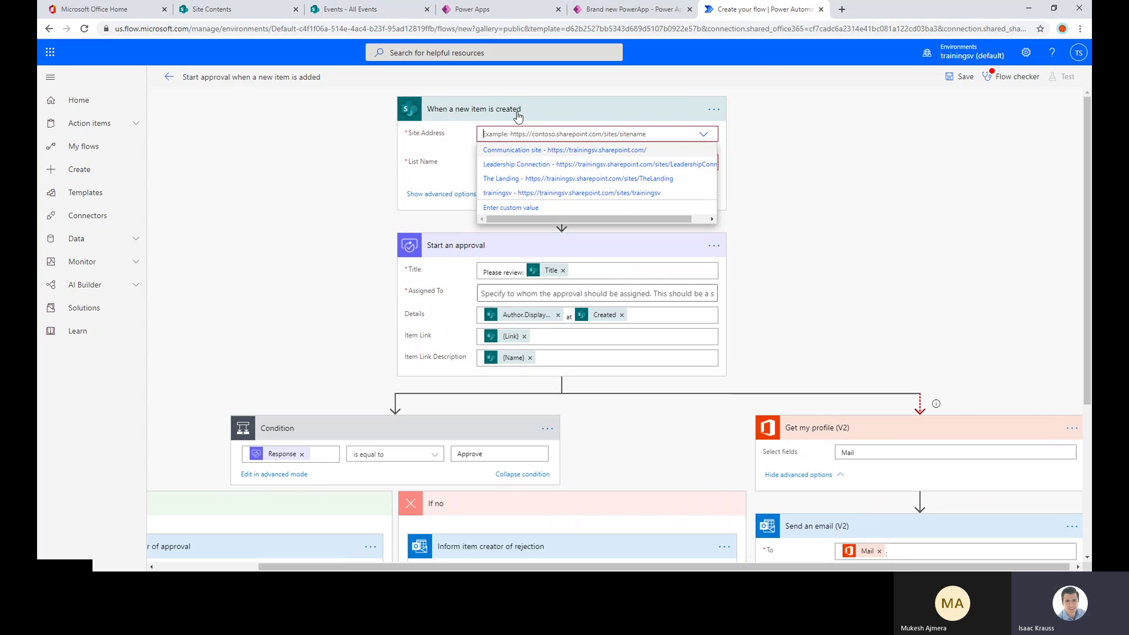
pyautogui.click(518, 213)
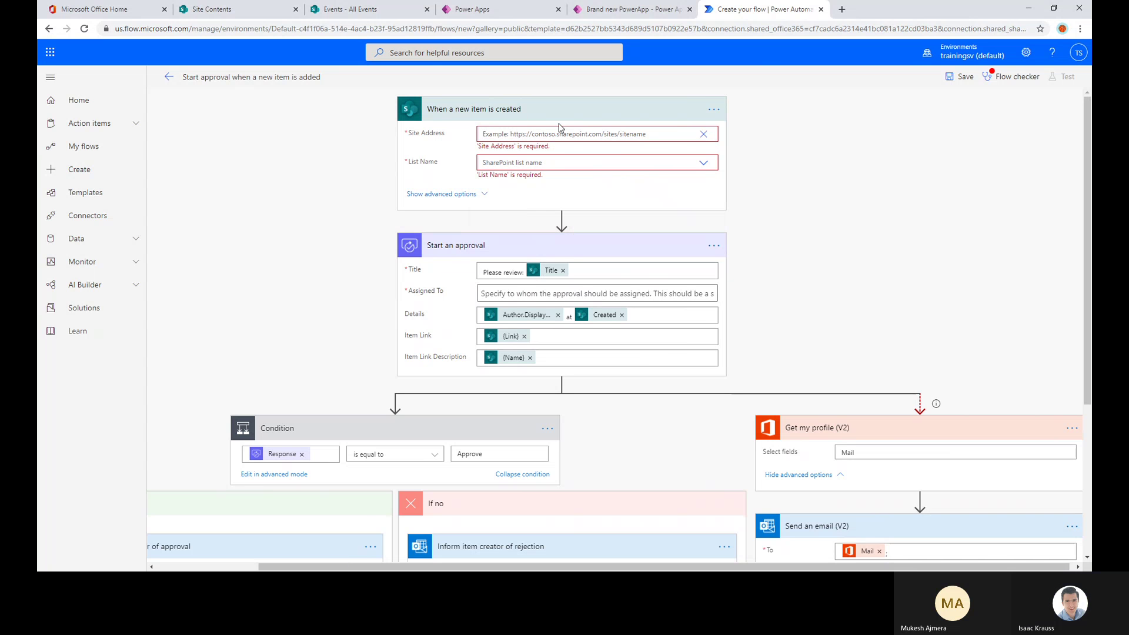
pyautogui.write('https://teams.microsoft.com/l/meetup-join/19%3ameeting_OGM1OTgxMzMtMDRhNi00MmU5LTg2MmUtOWVlMWFlOTA1OTg5%40thread.v2/0?context=%7b%22Tid%22%3a%2283b7b732-324a-4d53-b5f4-57b5a99b087f%22%2c%22Oid%22%3a%22ac915159-5c99-4725-93ae-7c43485804cc%22%7d')
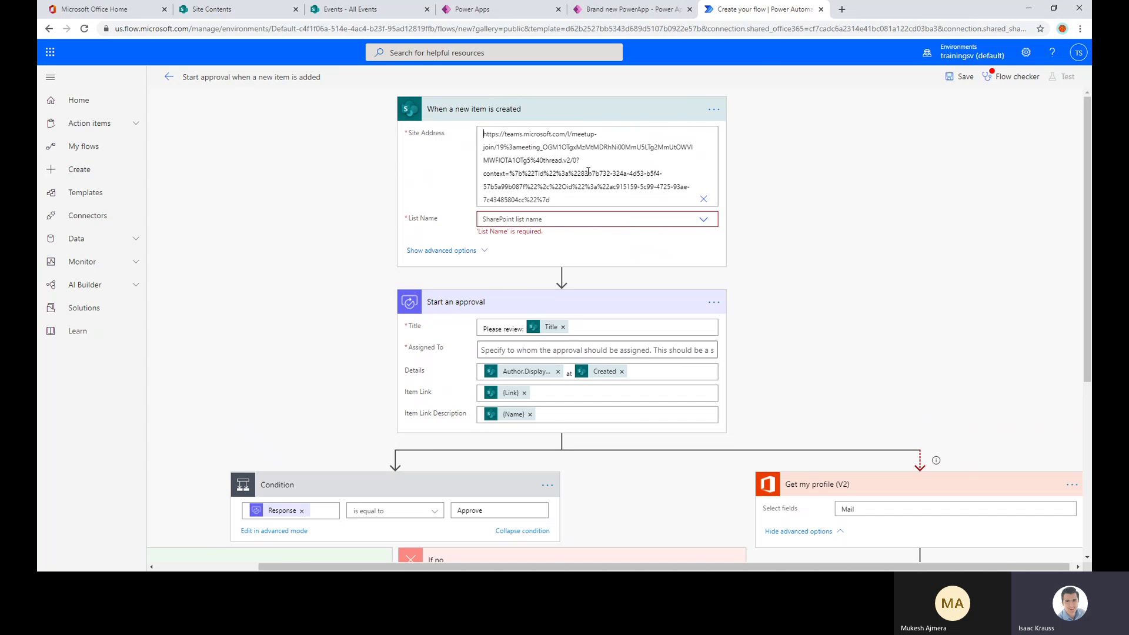
pyautogui.hotkey('ctrl', 'a')
pyautogui.press('BackSpace')
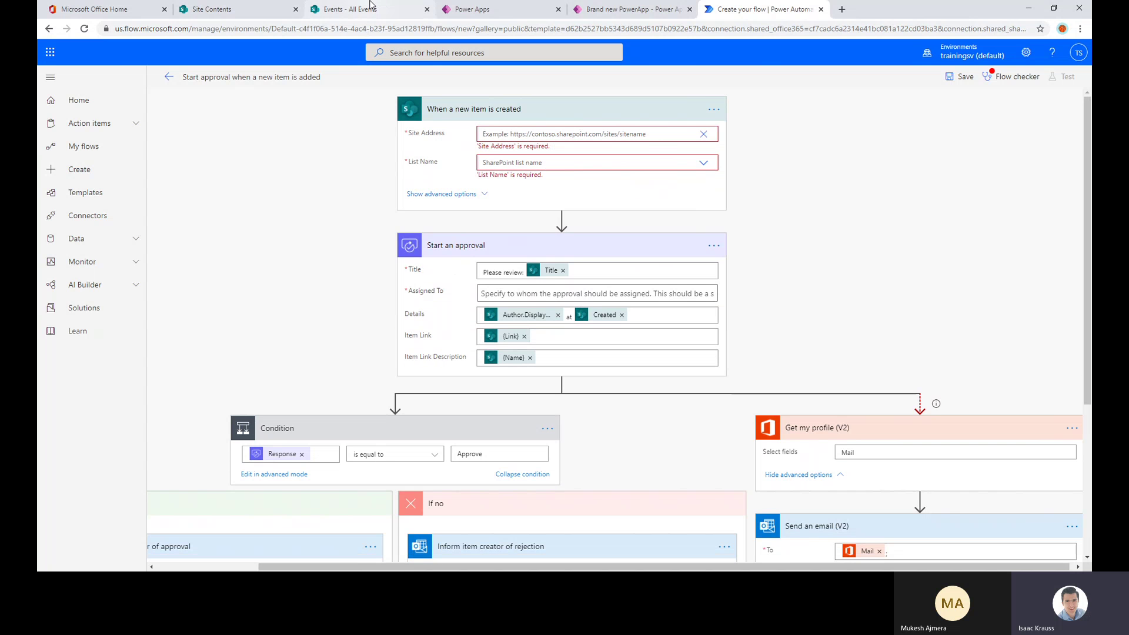
pyautogui.click(371, 5)
pyautogui.rightClick(272, 29)
pyautogui.click(301, 97)
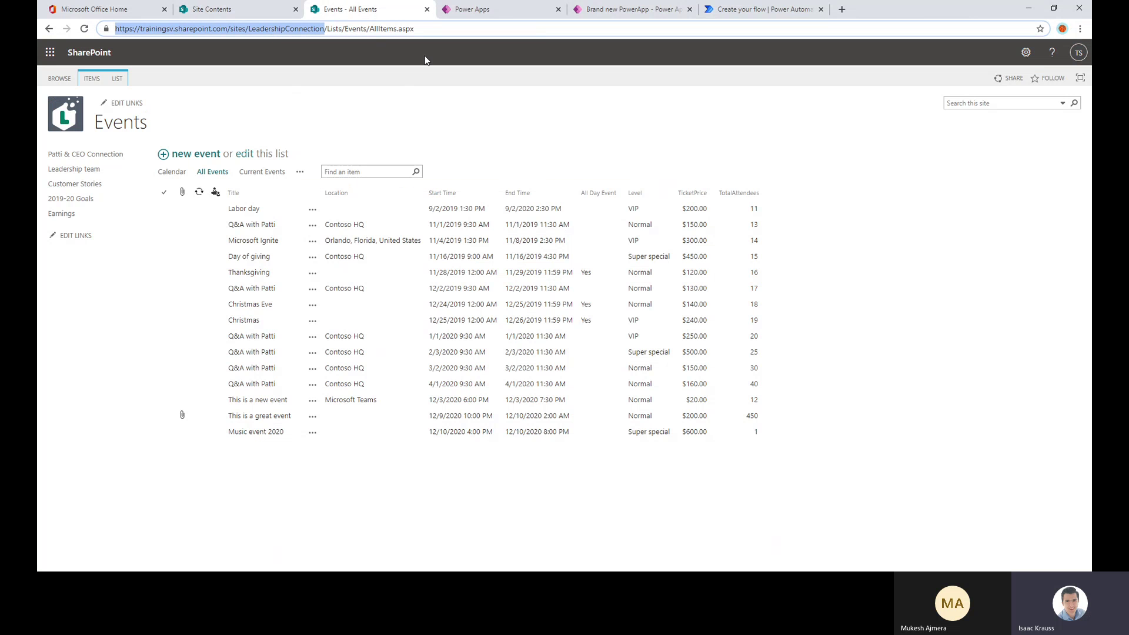
pyautogui.click(743, 17)
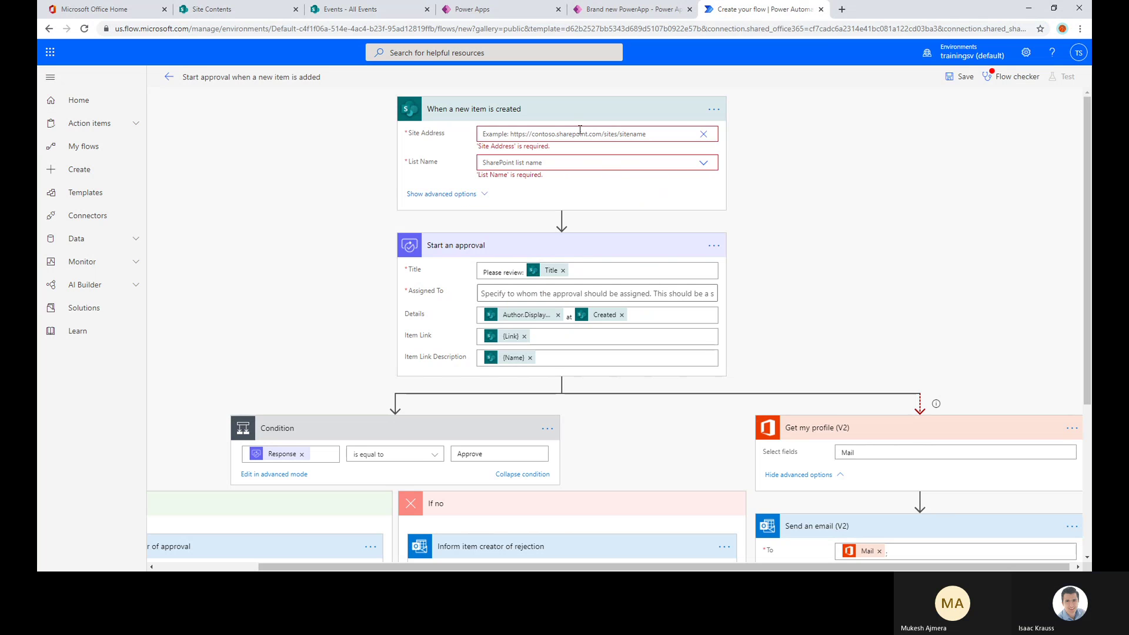
pyautogui.click(589, 135)
pyautogui.hotkey('ctrl', 'v')
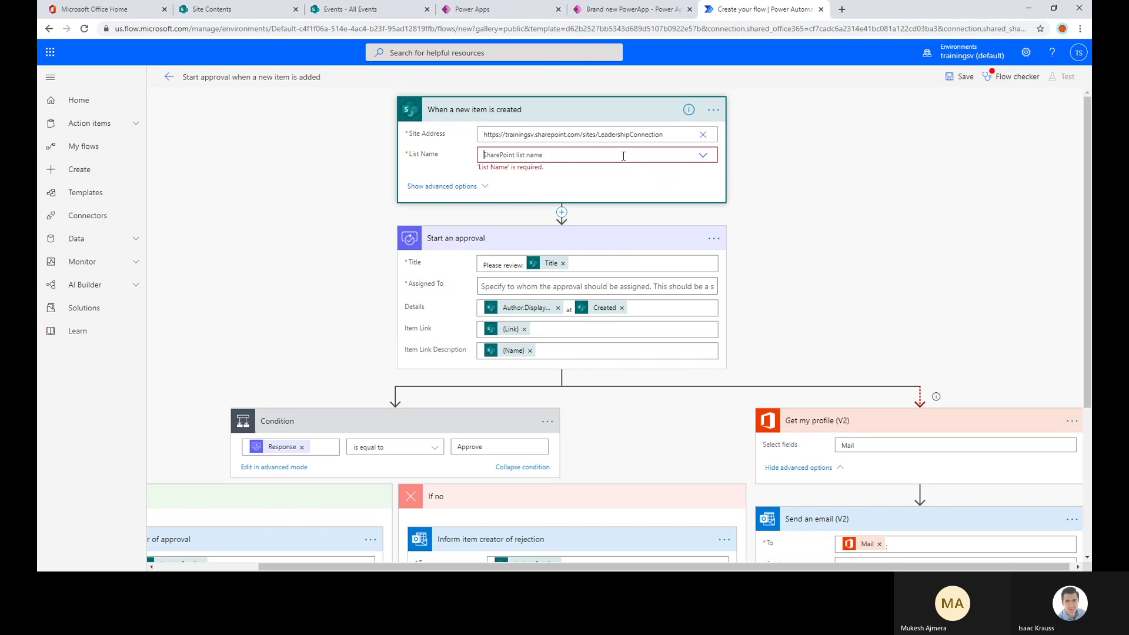
# - Confirm the list name in SharePoint, then enter 'Events' as the trigger's custom List Name
pyautogui.click(623, 155)
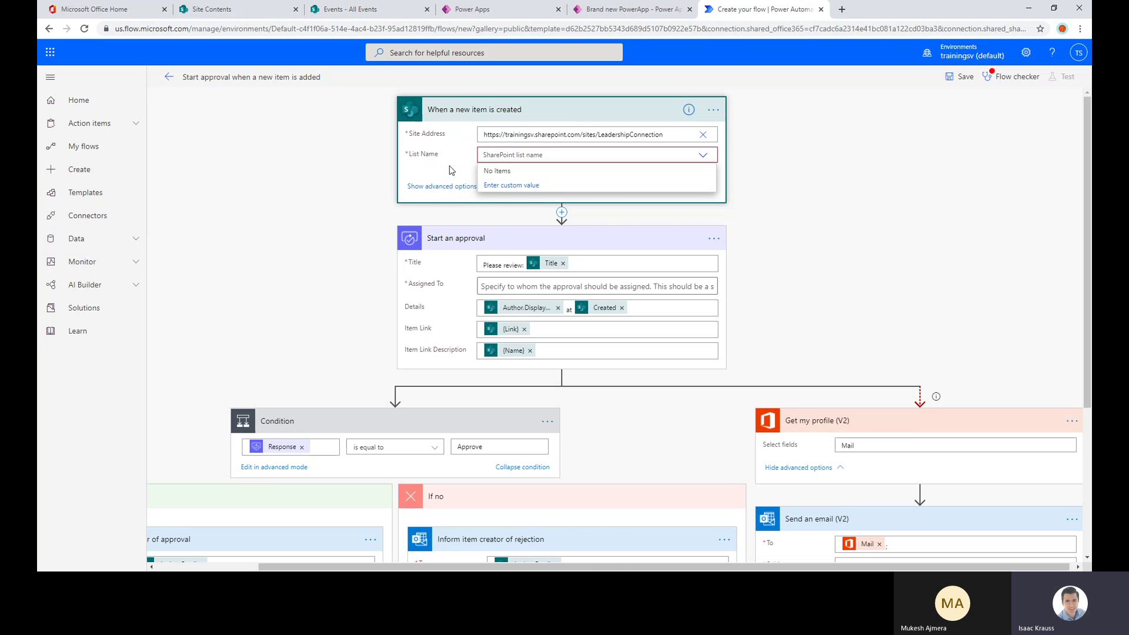
pyautogui.click(347, 9)
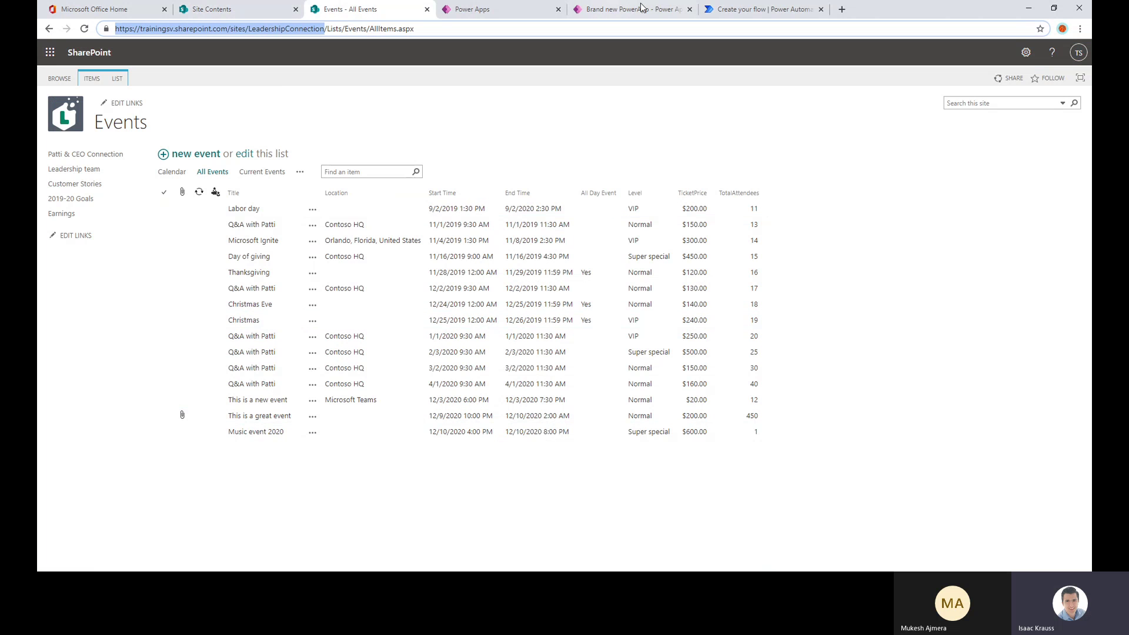
pyautogui.click(745, 9)
pyautogui.click(630, 9)
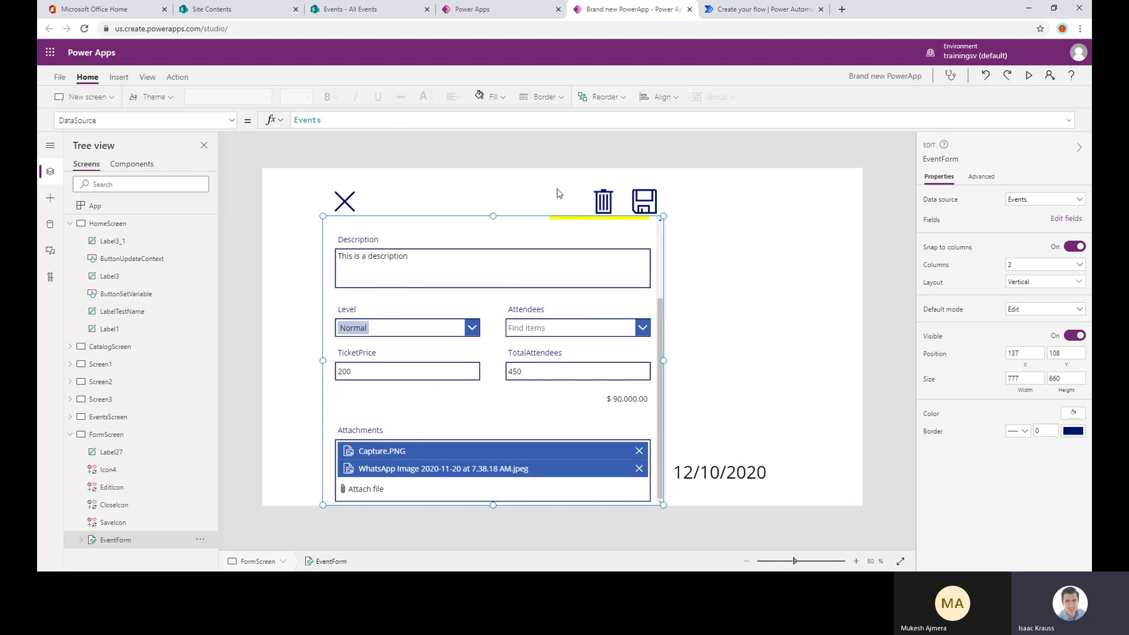
pyautogui.click(743, 9)
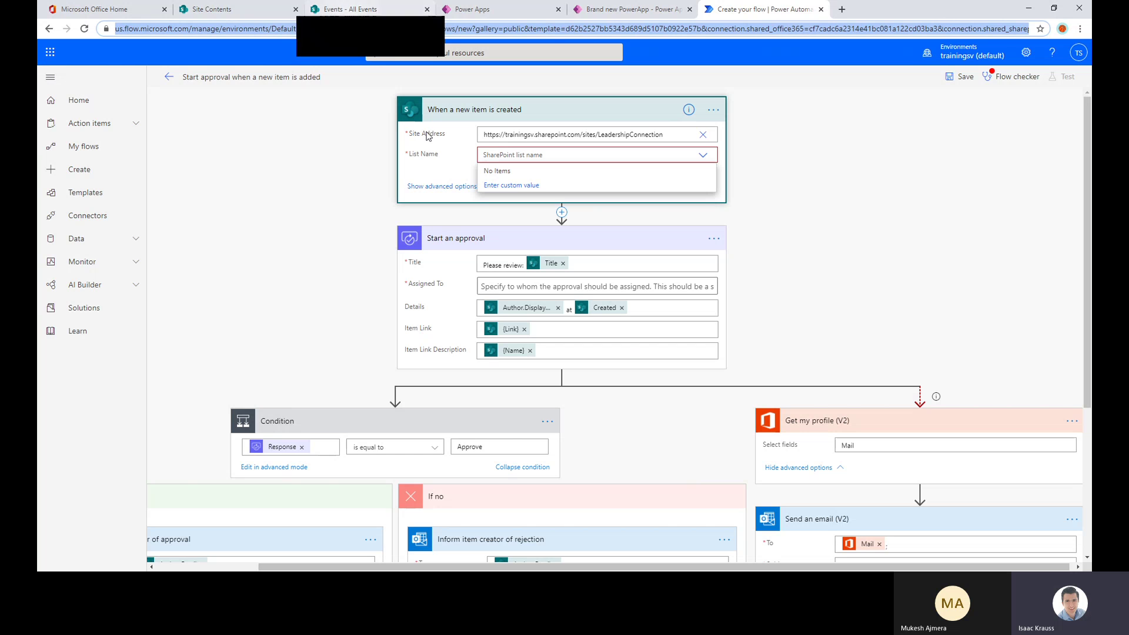
pyautogui.click(517, 171)
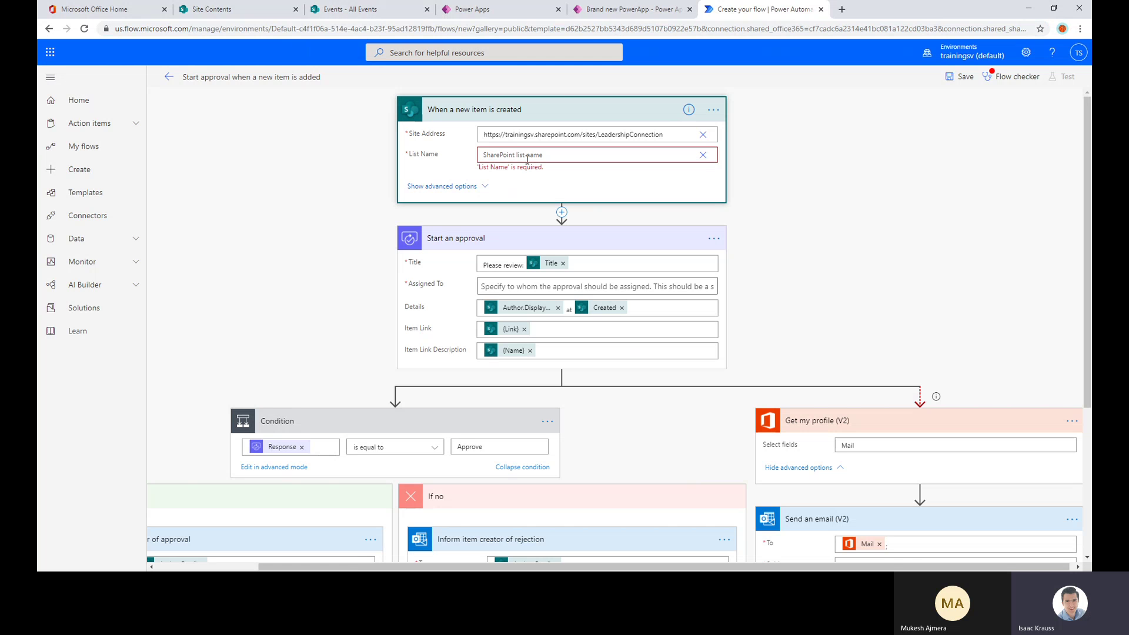
pyautogui.write('Events')
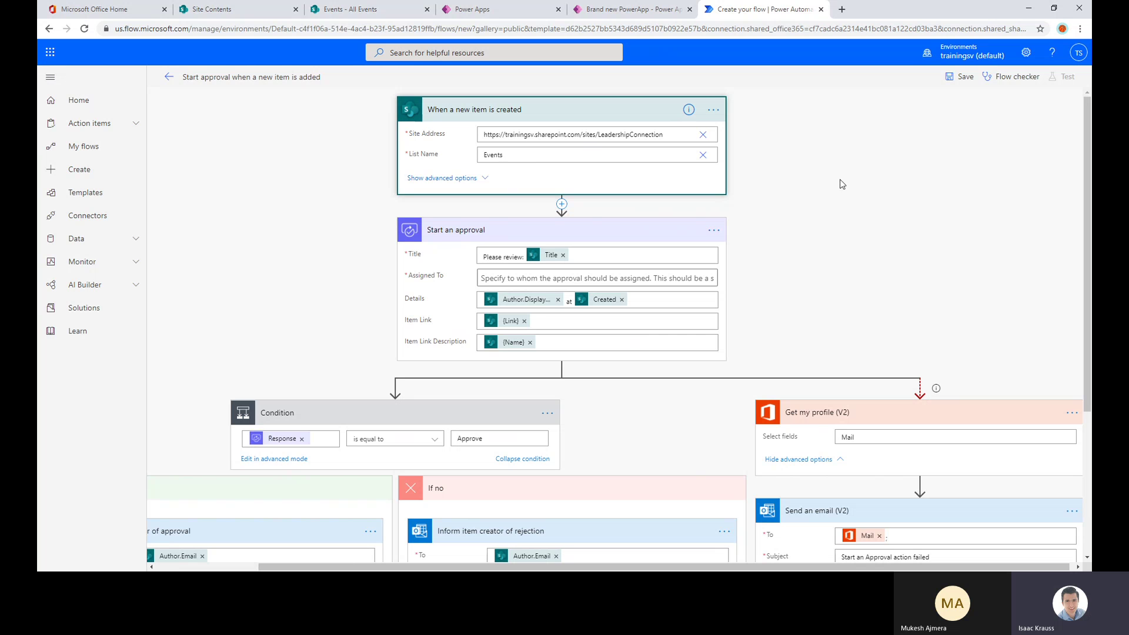
# - Confirm Events as the SharePoint list name and scroll through the flow canvas
pyautogui.click(823, 170)
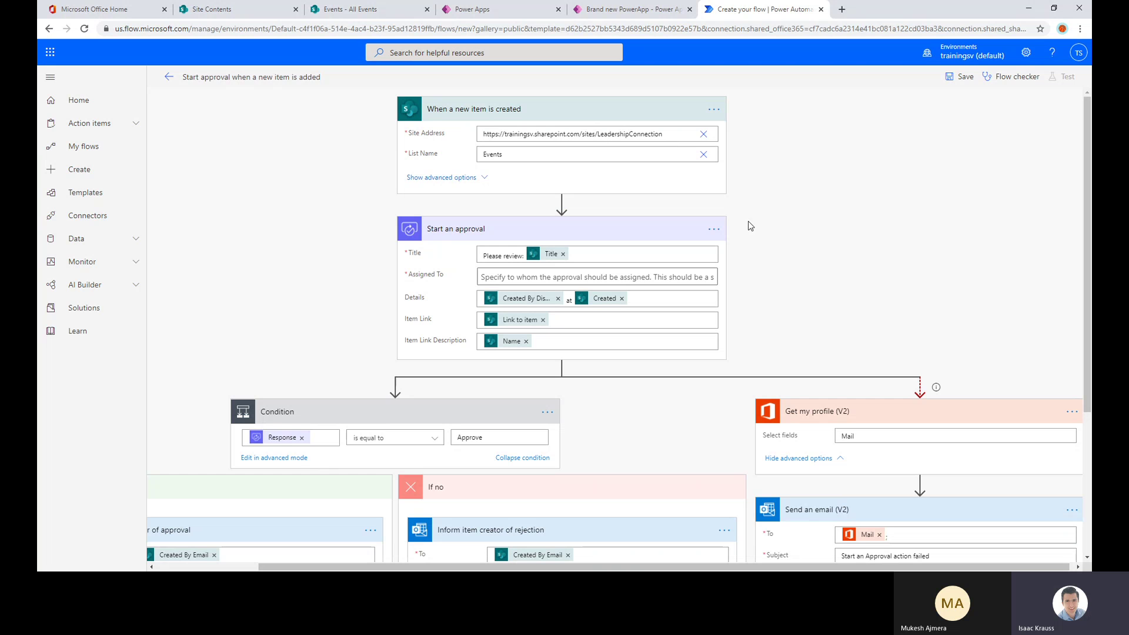
pyautogui.scroll(-2, 841, 214)
pyautogui.scroll(2, 856, 215)
pyautogui.scroll(-3, 866, 193)
pyautogui.scroll(-1, 866, 190)
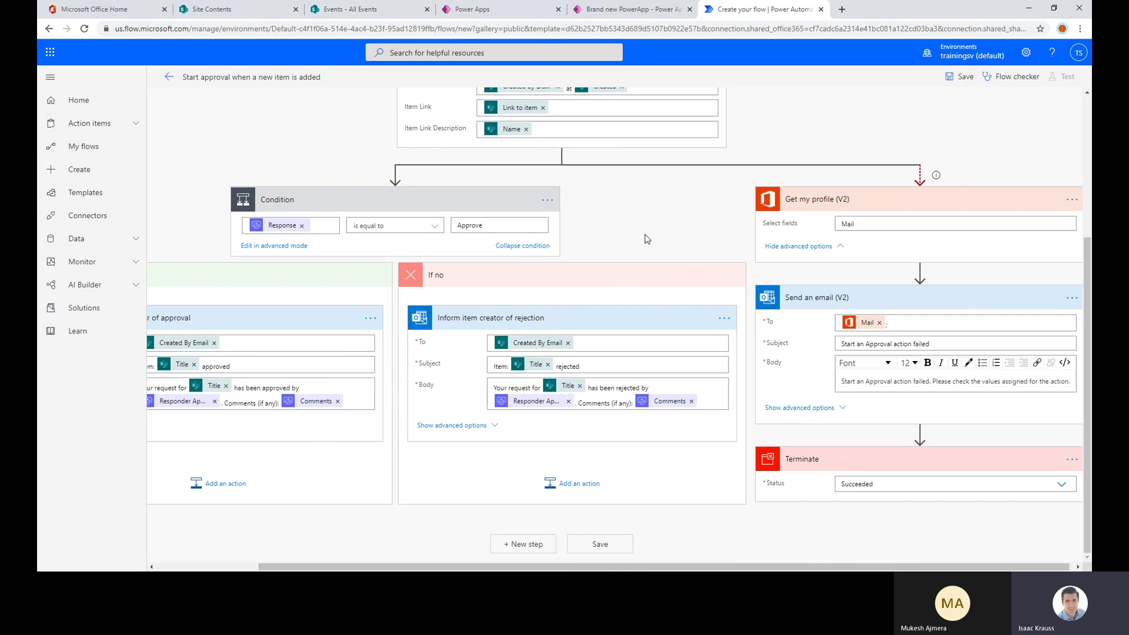
pyautogui.scroll(4, 430, 210)
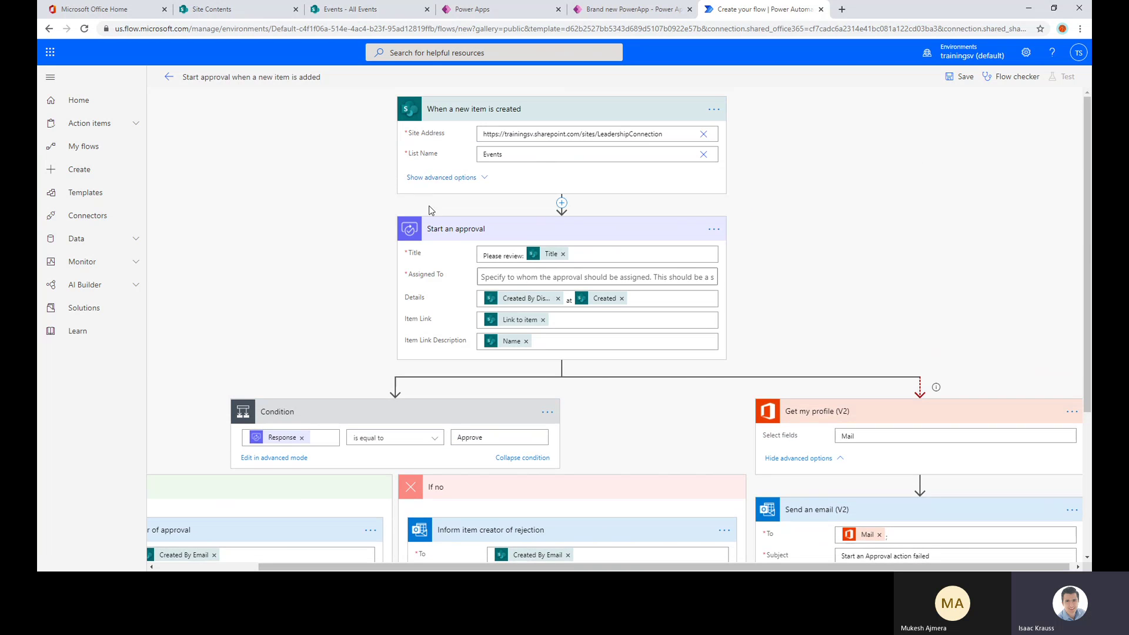
# - Run Flow checker, revealing the Start an approval step's required 'Assigned To' error
pyautogui.scroll(-4, 687, 274)
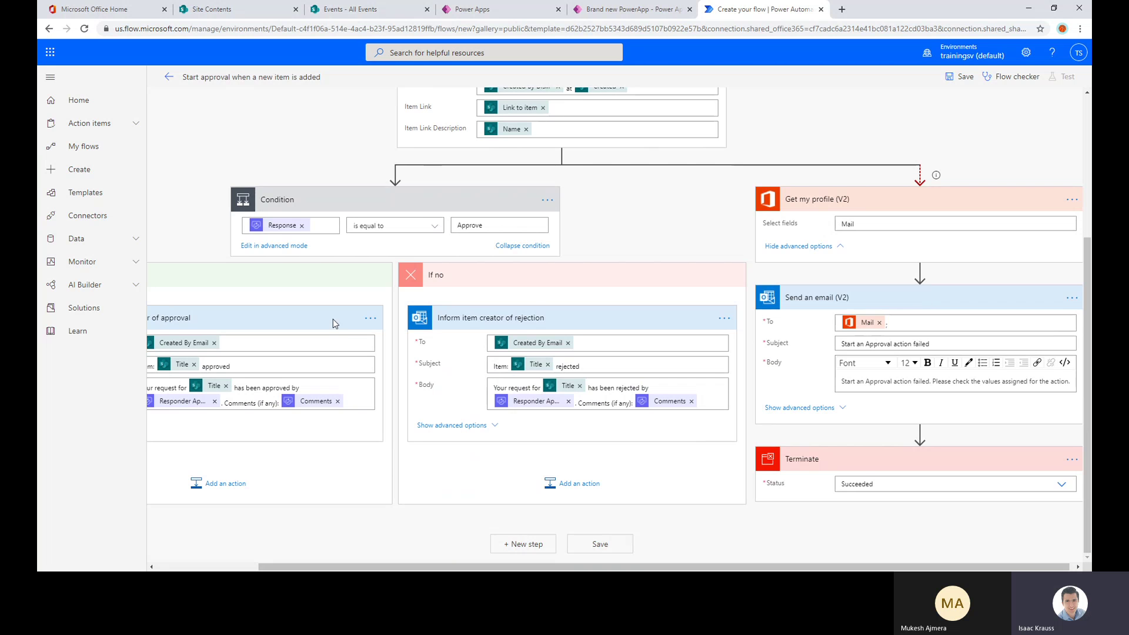
pyautogui.scroll(4, 373, 323)
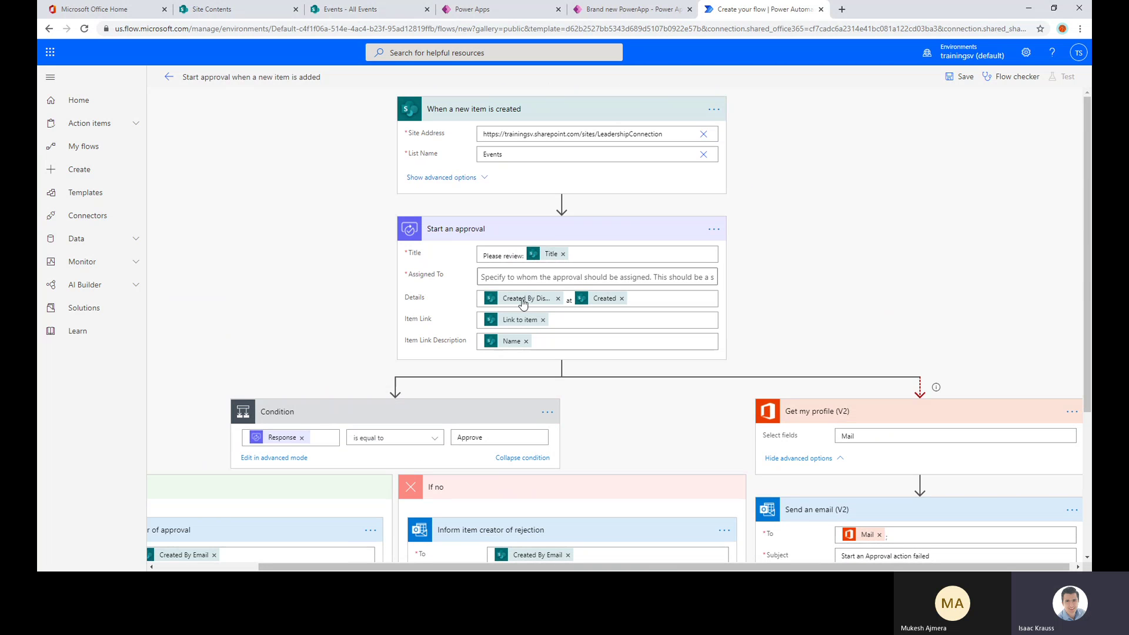
pyautogui.scroll(-4, 295, 282)
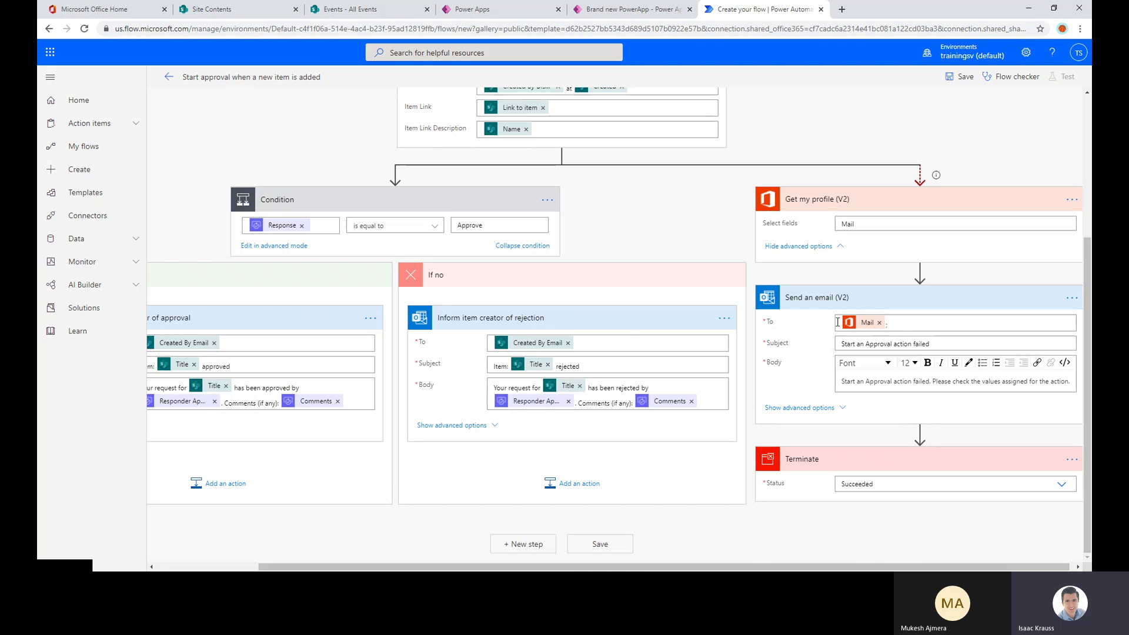
pyautogui.scroll(4, 643, 285)
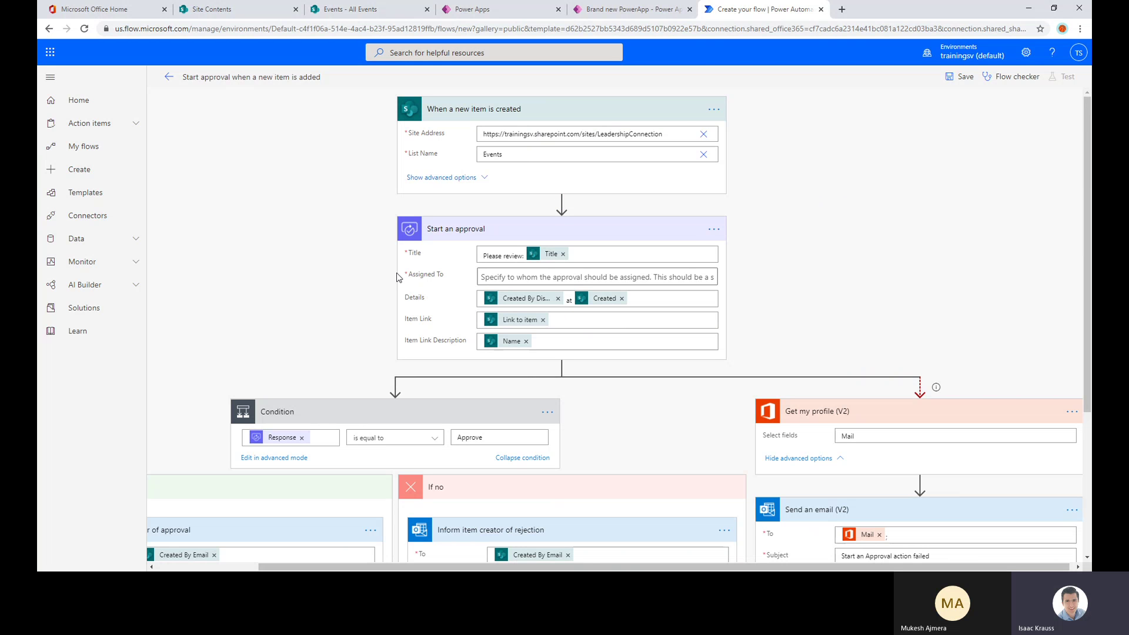
pyautogui.scroll(-1, 397, 277)
pyautogui.scroll(1, 905, 205)
pyautogui.click(963, 80)
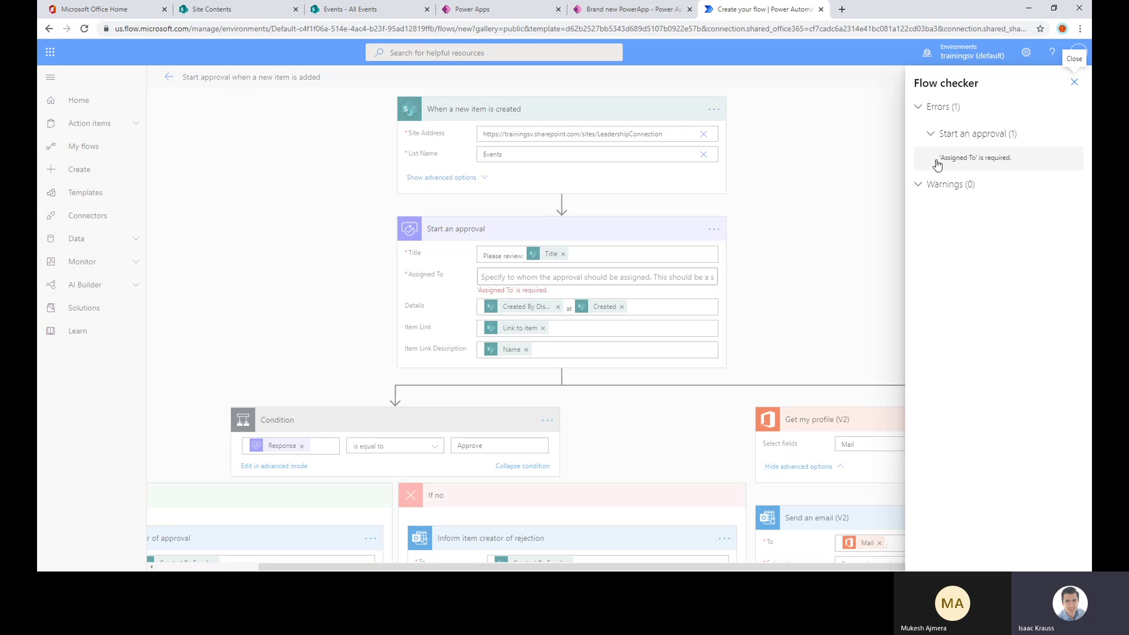
# - Jump from the 'Assigned To' is required error to the Start an approval card
pyautogui.click(975, 160)
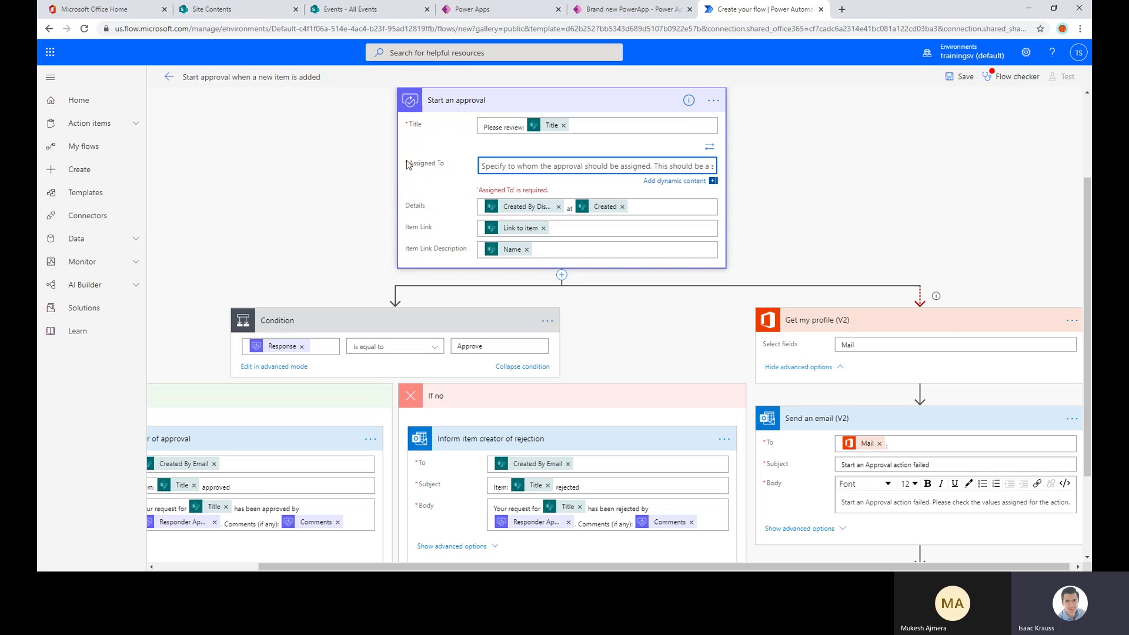
# - Fill Start an approval's Assigned To with the suggested admin account, searched by 'ad'
pyautogui.click(523, 167)
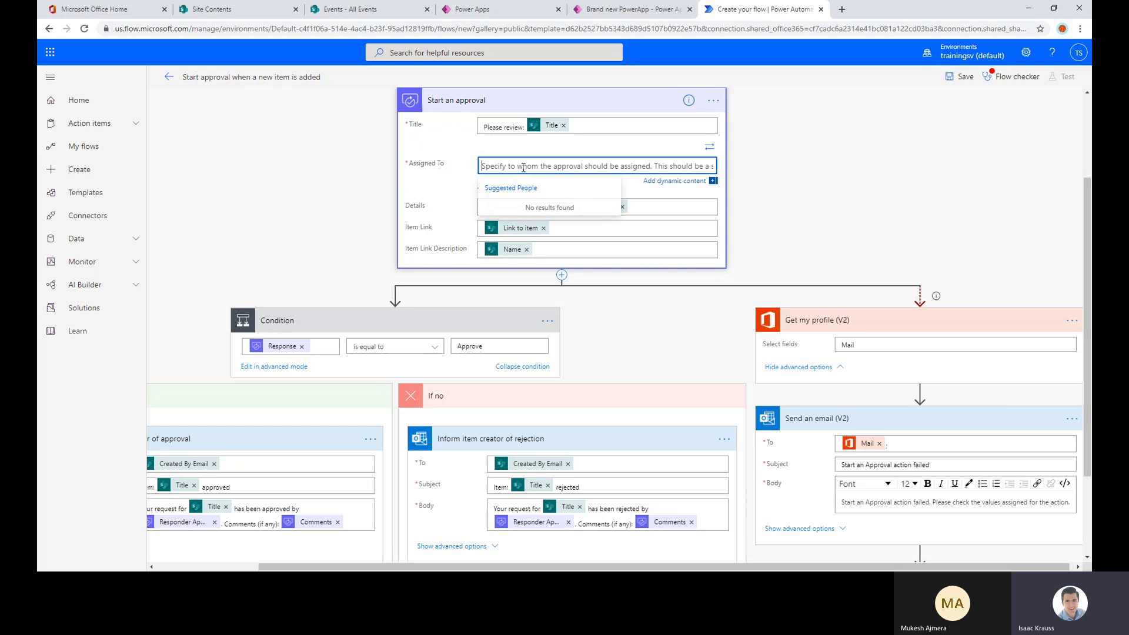
pyautogui.write('admin')
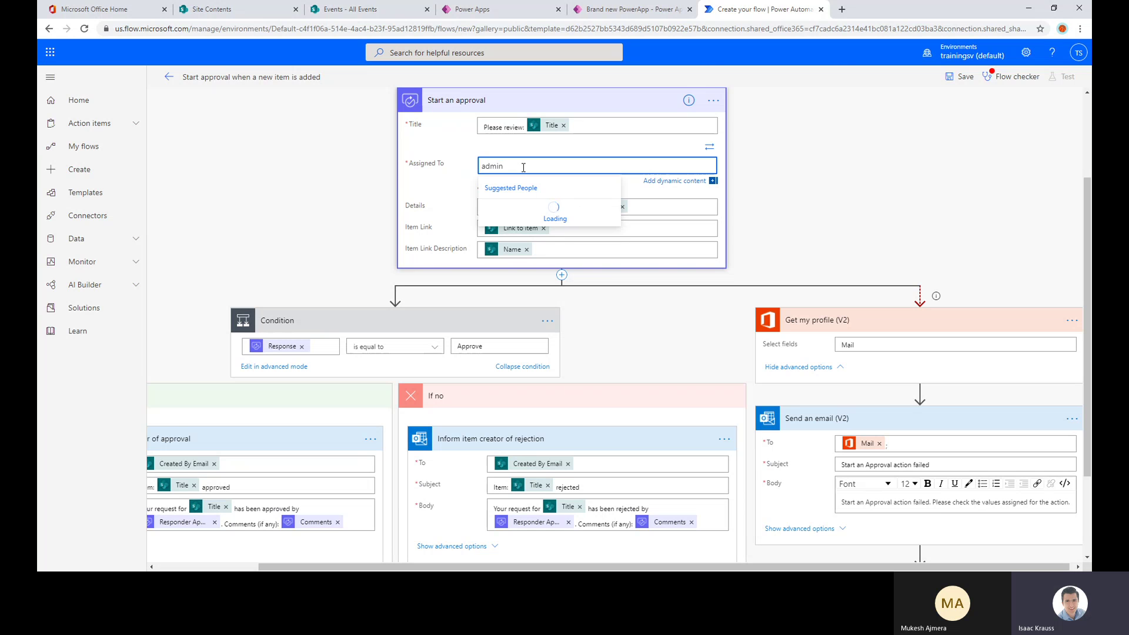
pyautogui.click(526, 211)
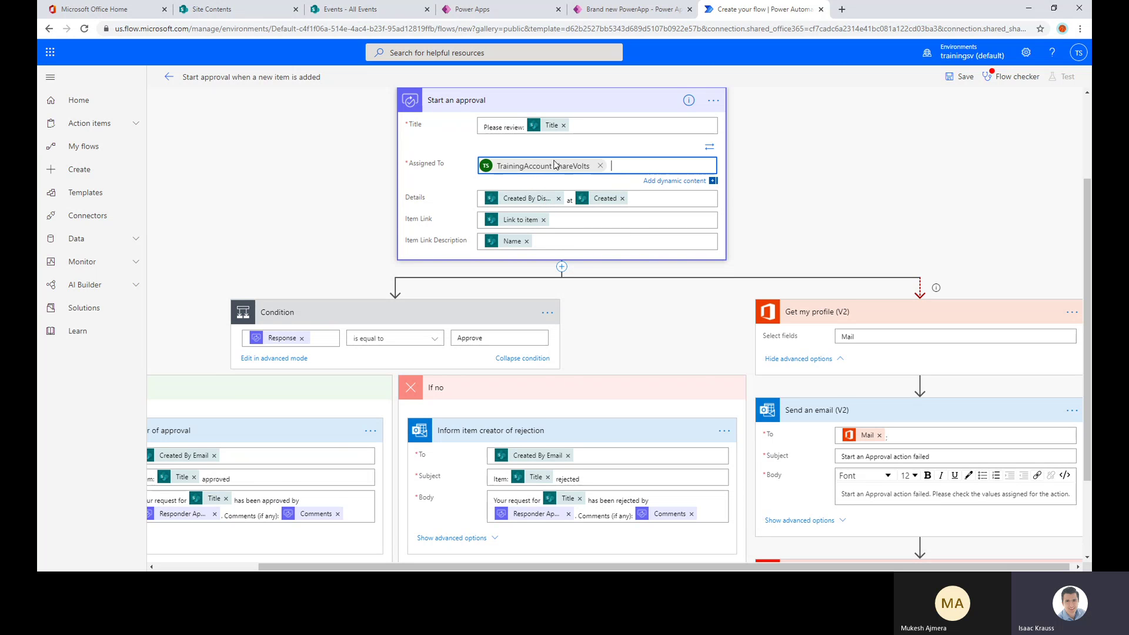
pyautogui.click(826, 175)
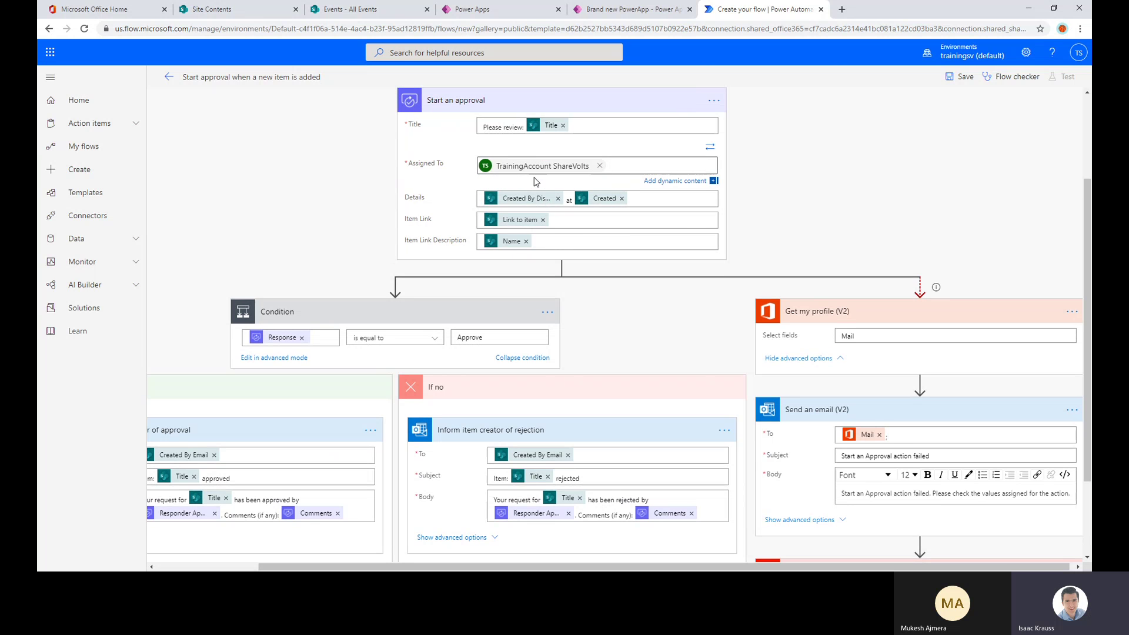
pyautogui.scroll(2, 547, 194)
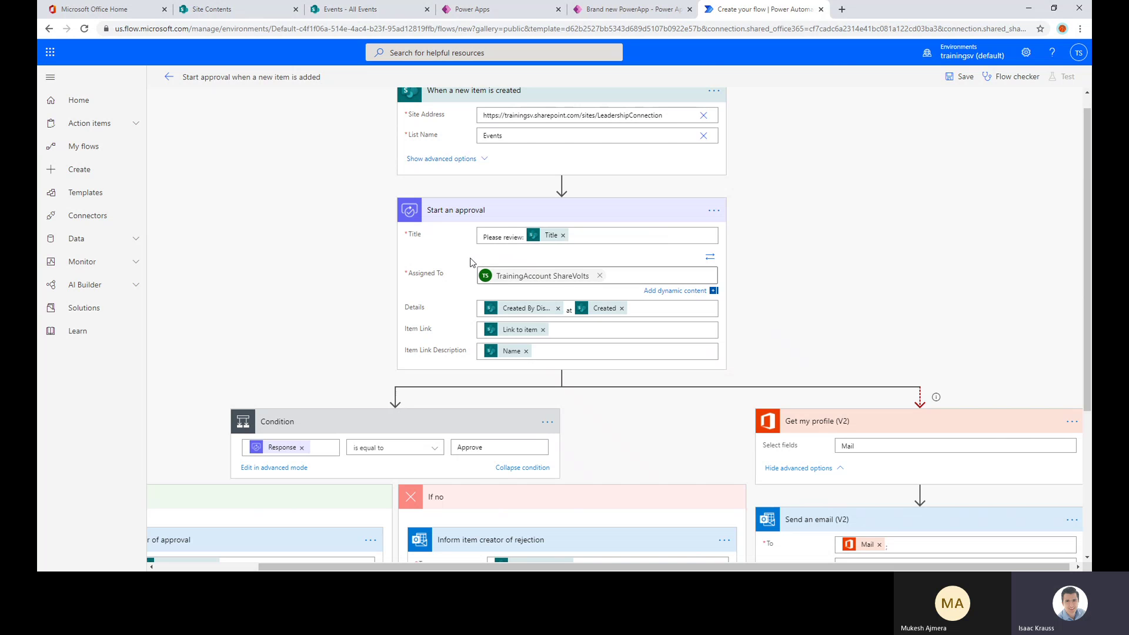
pyautogui.scroll(1, 513, 194)
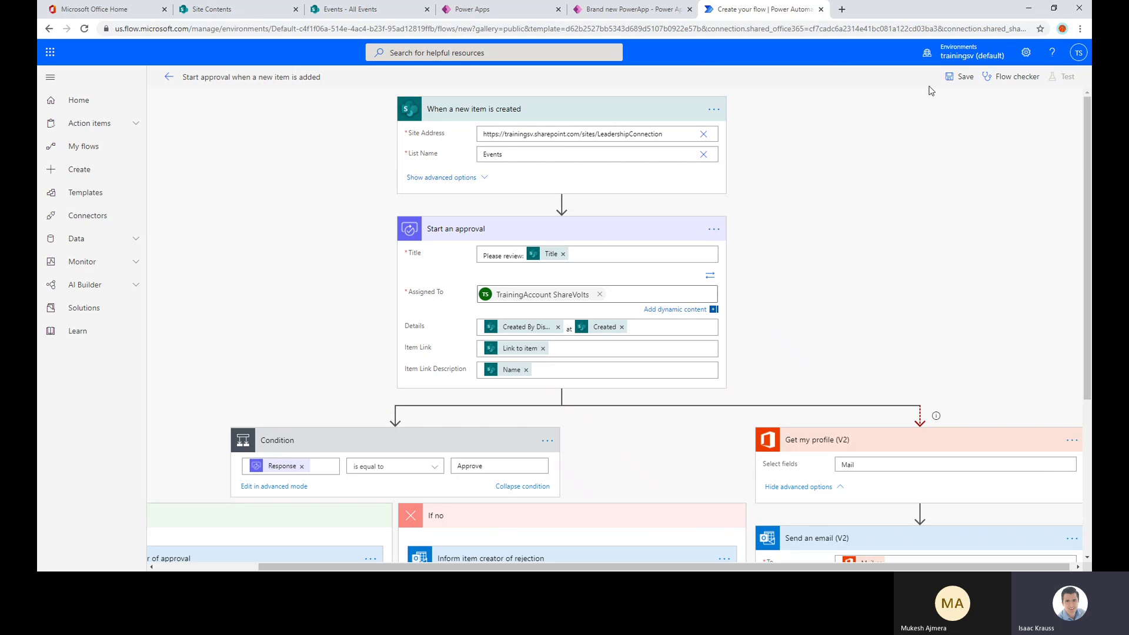
# - Save the approval flow and exit the editor to its details page, confirming the leave prompt
pyautogui.click(962, 82)
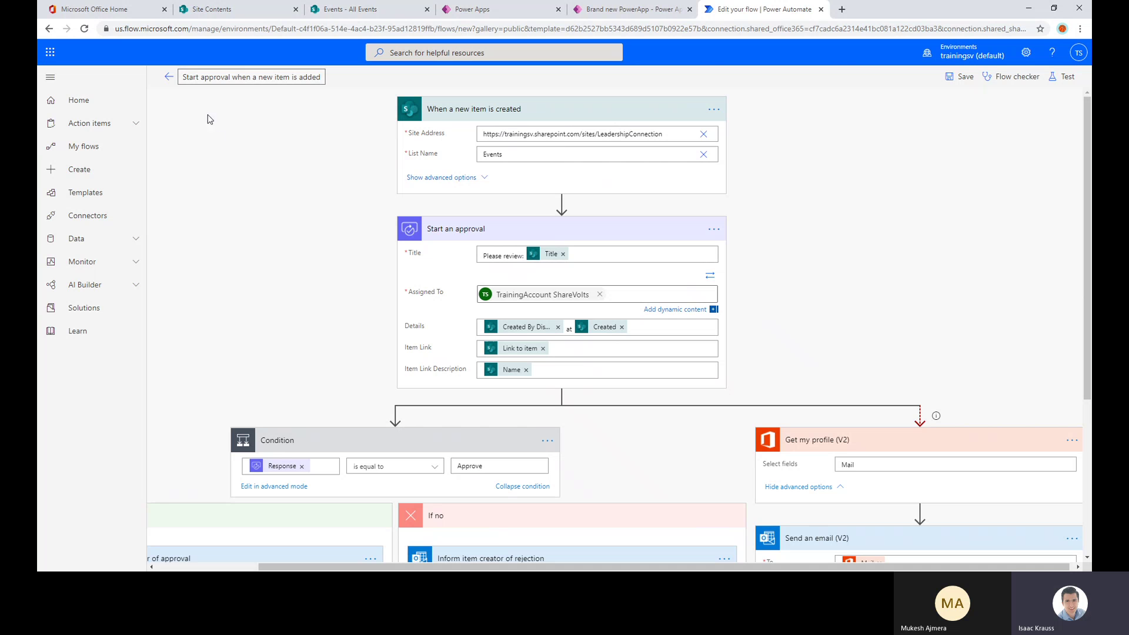
pyautogui.click(169, 77)
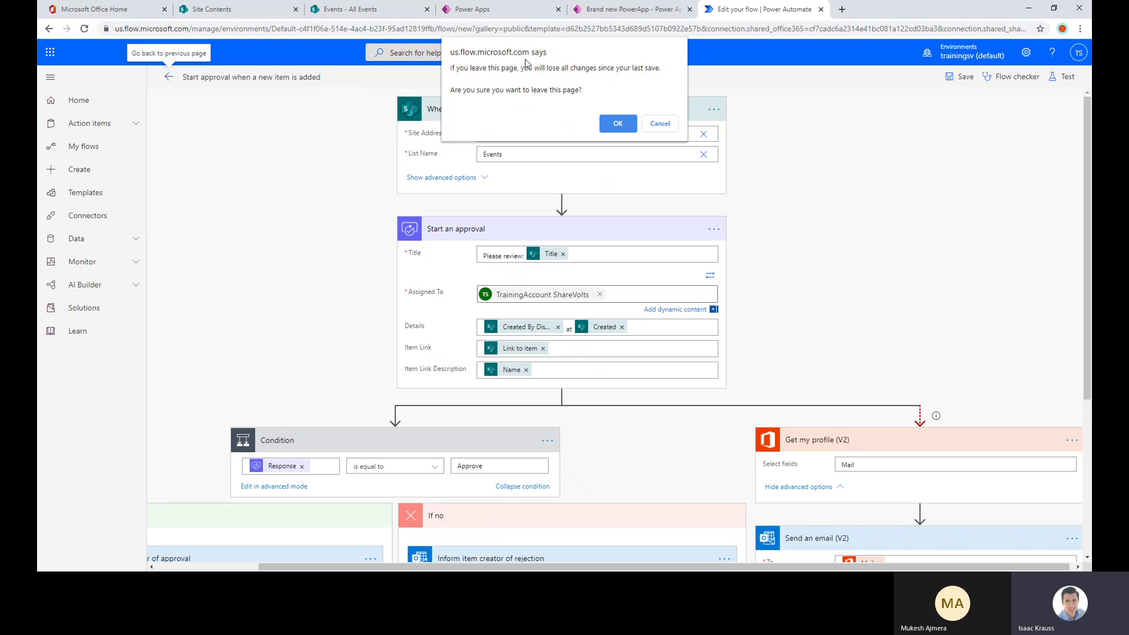
pyautogui.click(614, 132)
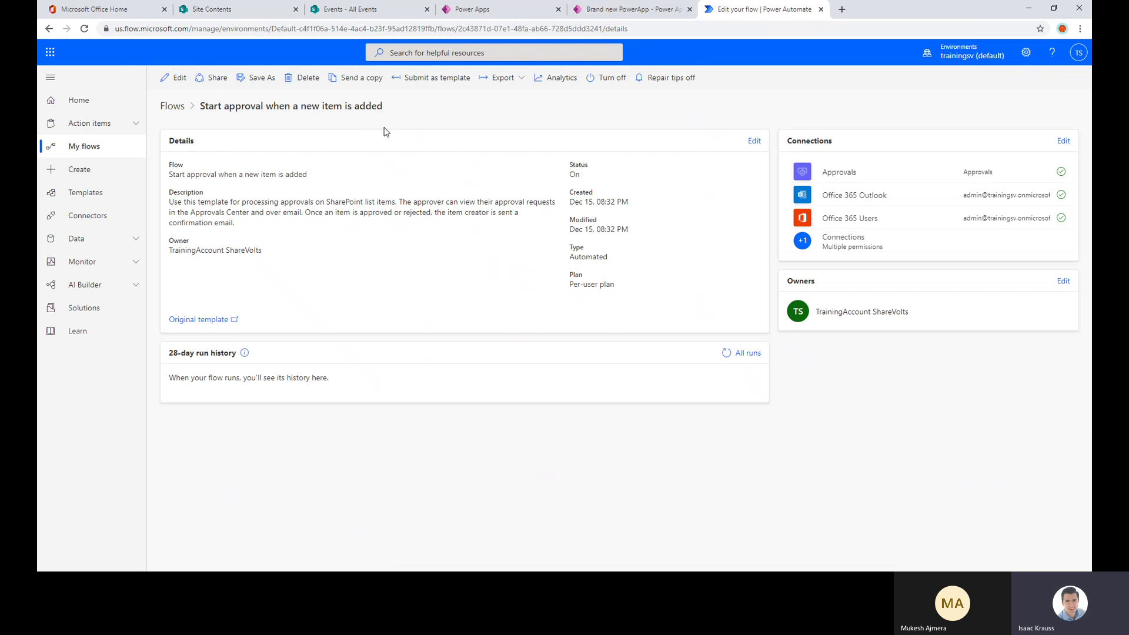
# - Reopen the flow to verify the trigger, Condition and Start an approval settings, then view My flows
pyautogui.click(174, 79)
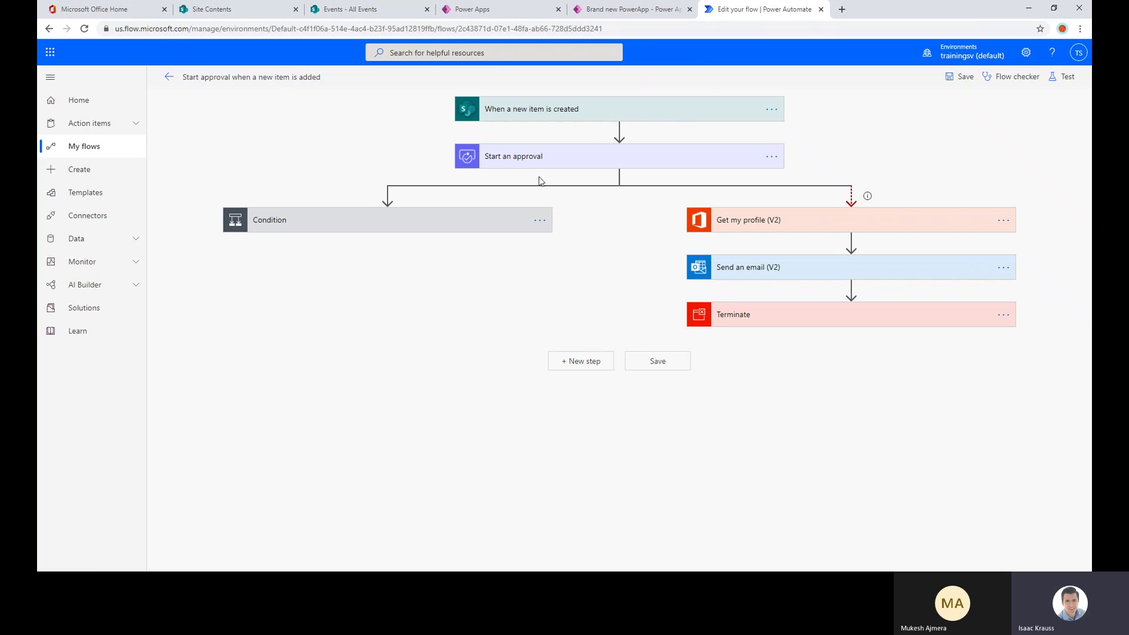
pyautogui.click(569, 110)
pyautogui.click(495, 302)
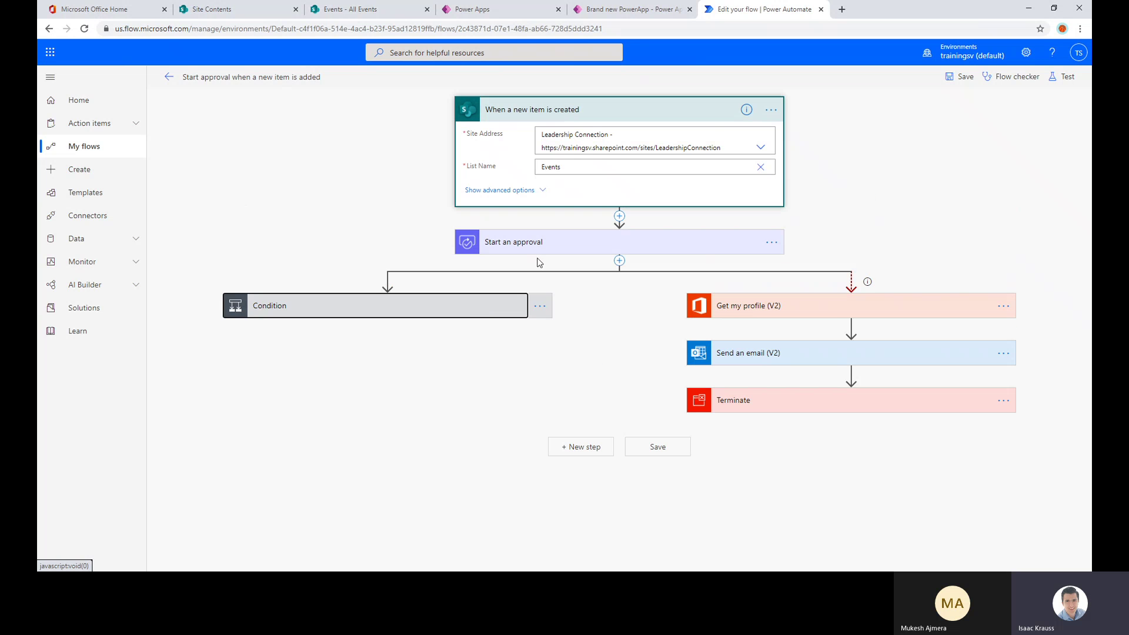
pyautogui.click(577, 242)
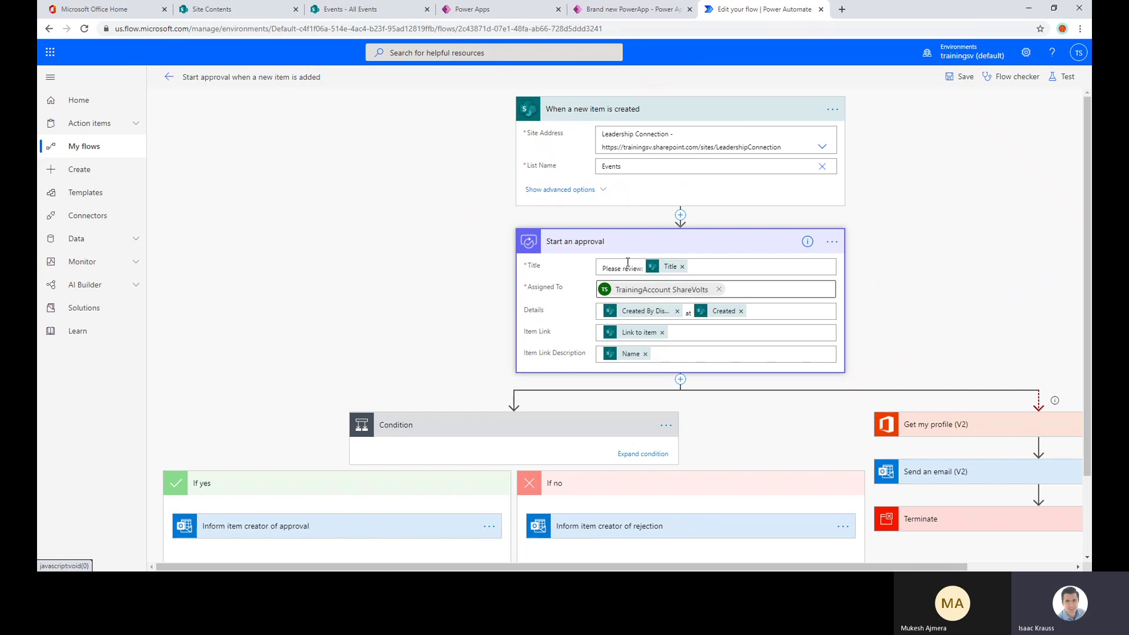
pyautogui.click(163, 84)
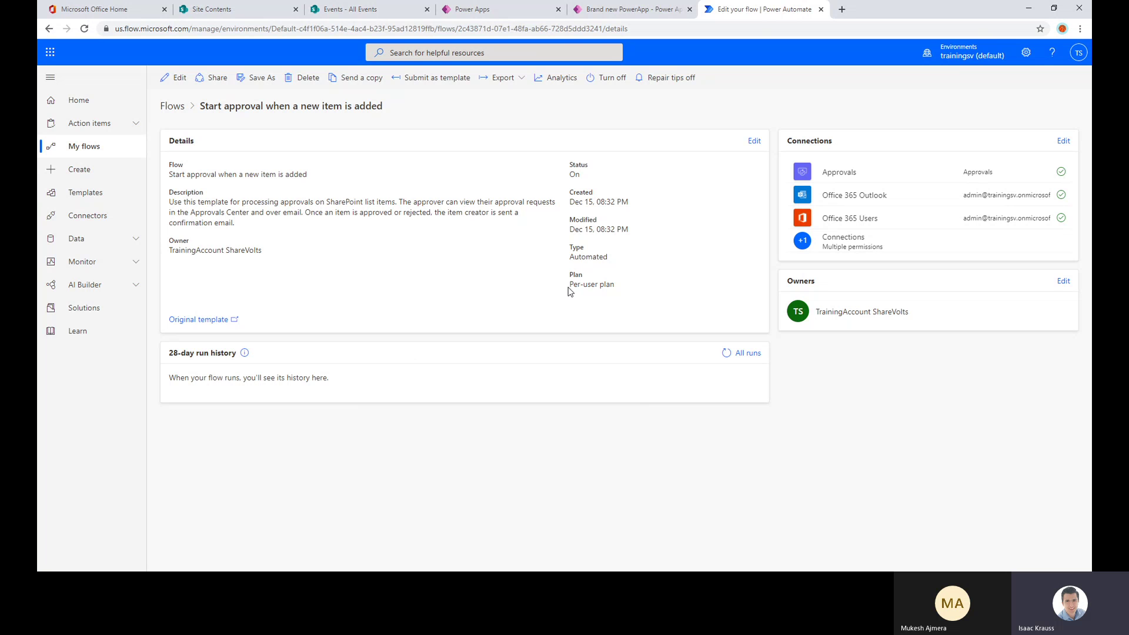
pyautogui.click(87, 146)
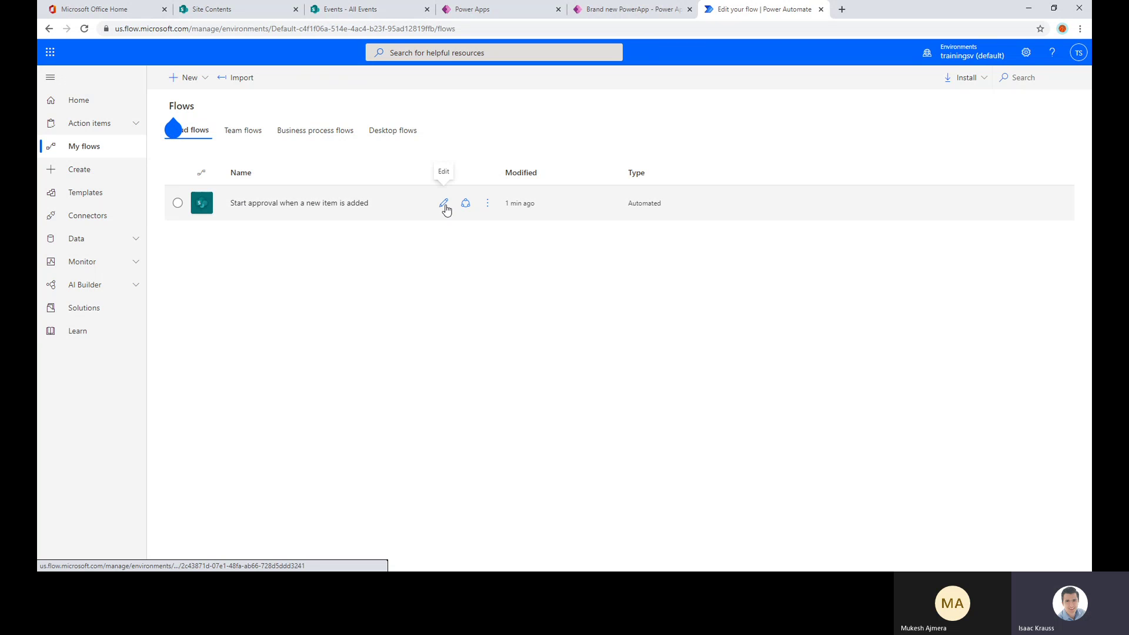
# - Open the 'Start approval when a new item is added' details page and confirm its status is On
pyautogui.click(487, 203)
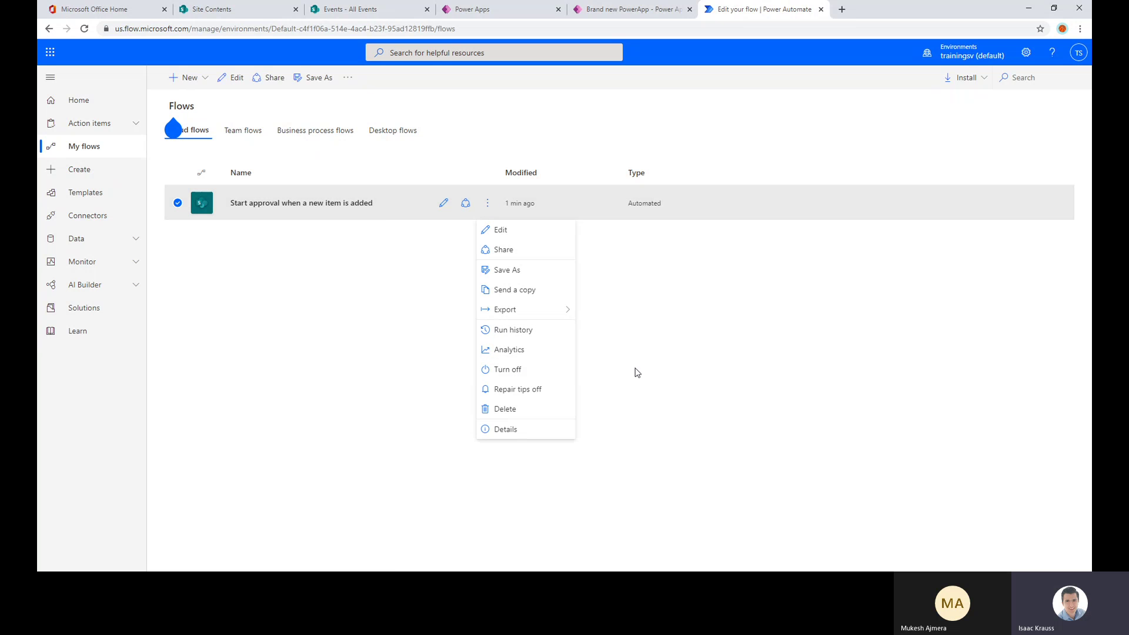
pyautogui.click(443, 203)
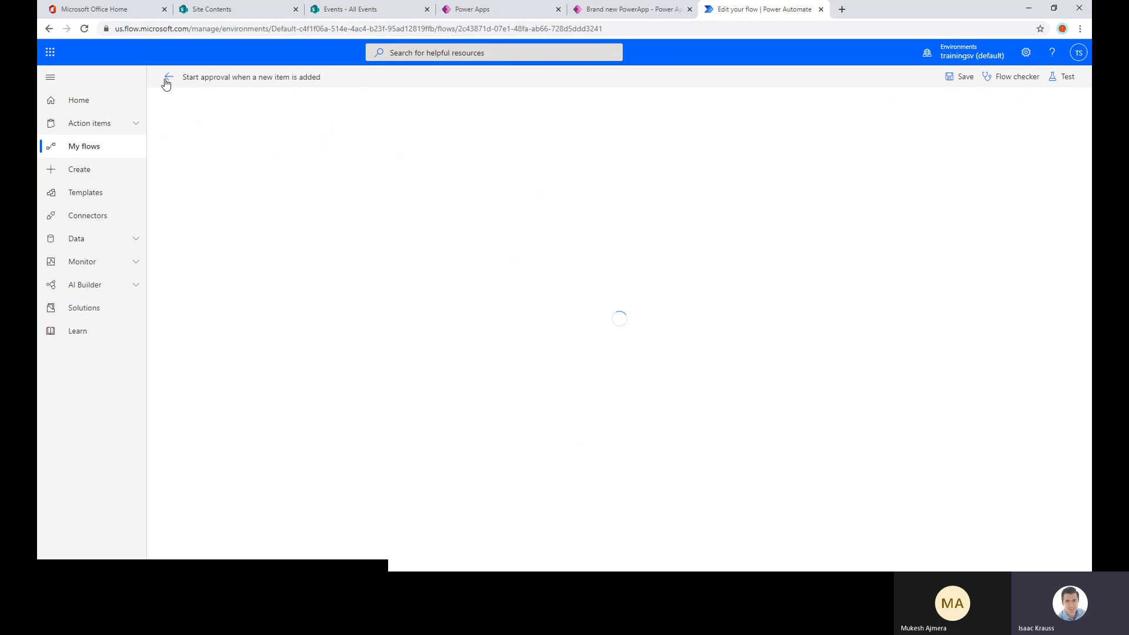
pyautogui.click(168, 78)
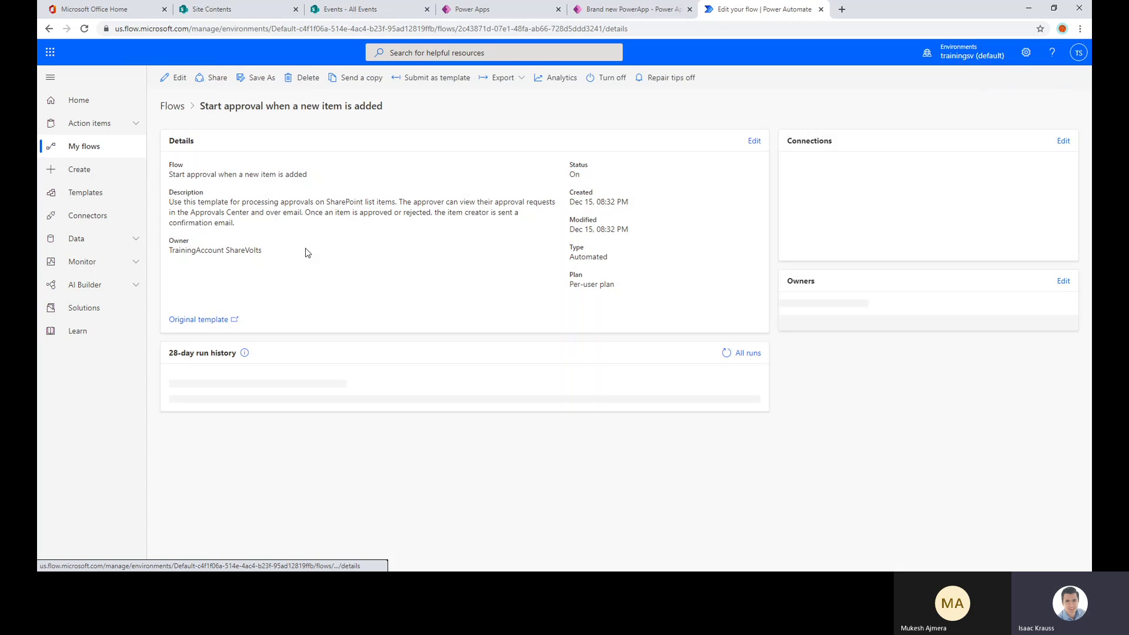
pyautogui.click(174, 107)
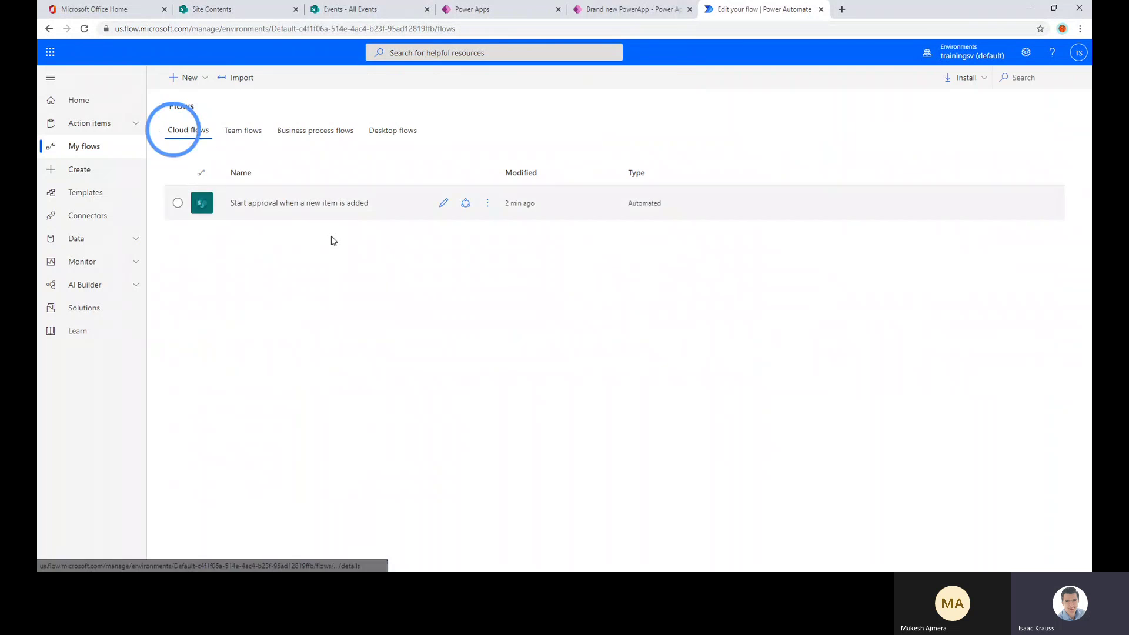
pyautogui.click(296, 202)
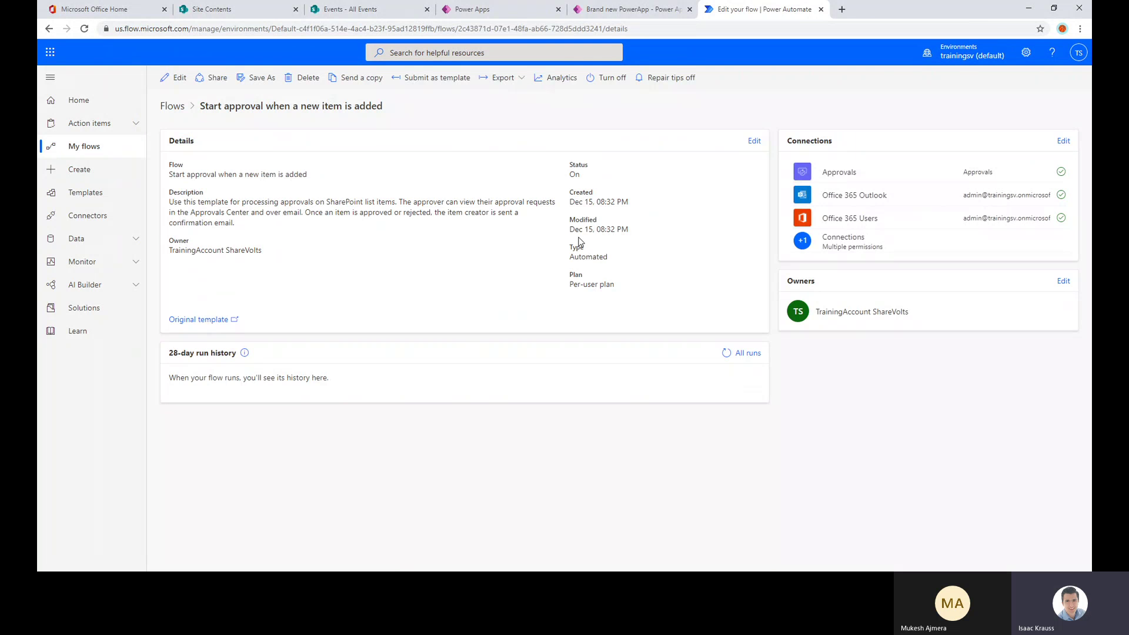
pyautogui.moveTo(568, 165)
pyautogui.mouseDown()
pyautogui.moveTo(599, 175)
pyautogui.moveTo(569, 165)
pyautogui.mouseUp()
pyautogui.click(635, 181)
# - Add a 'Great' event item to the SharePoint Events list, then return to the flow's details tab
pyautogui.click(361, 11)
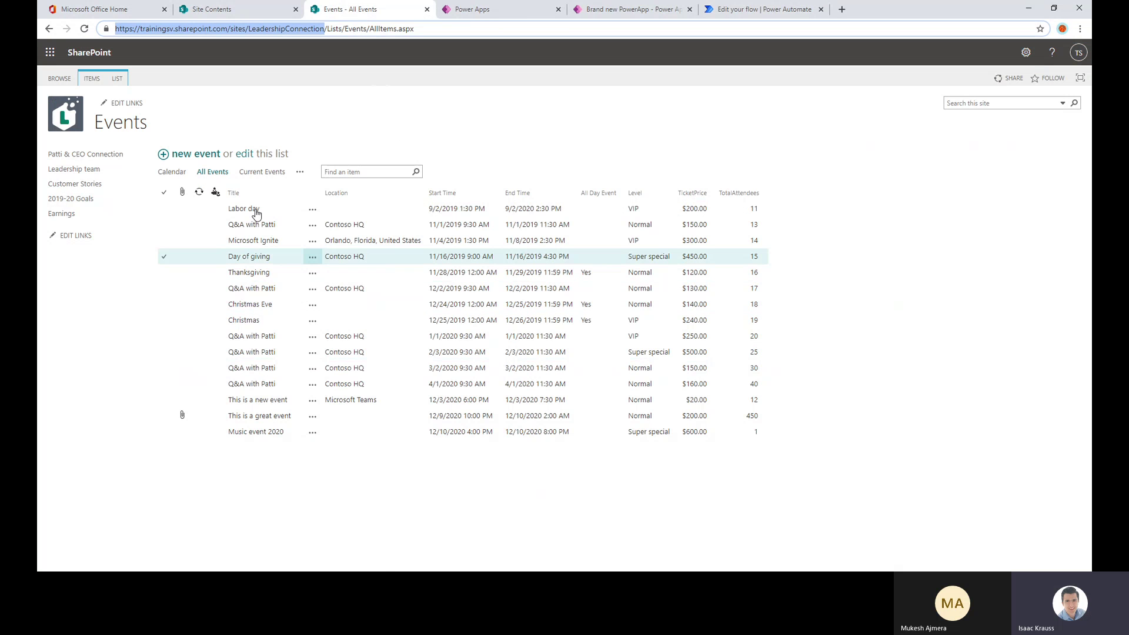
pyautogui.click(200, 156)
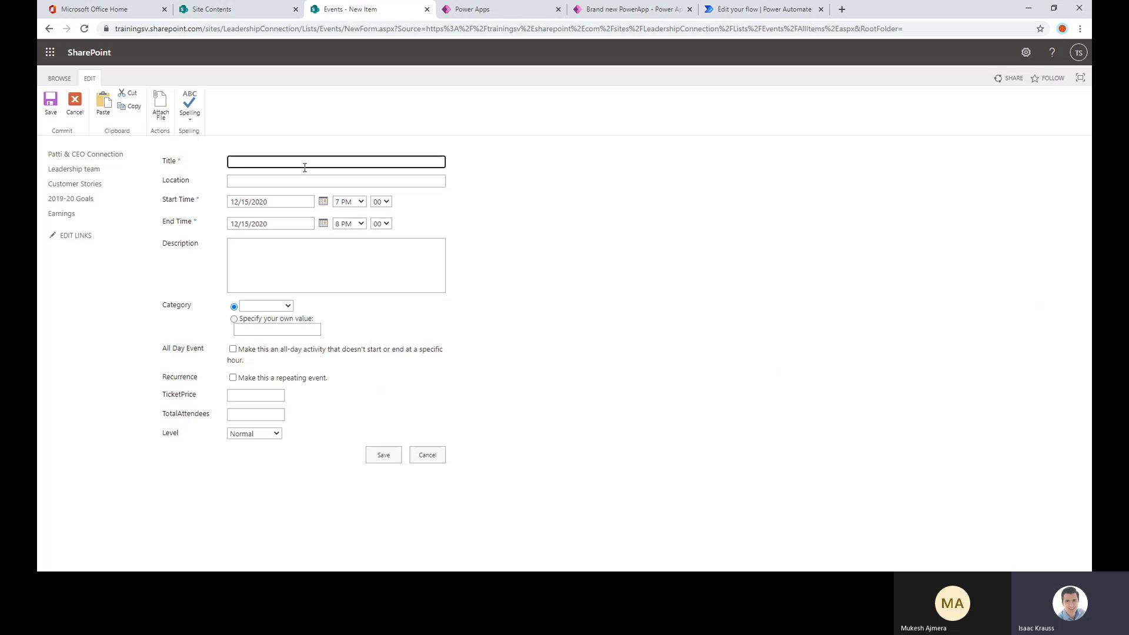
pyautogui.write('Great Event')
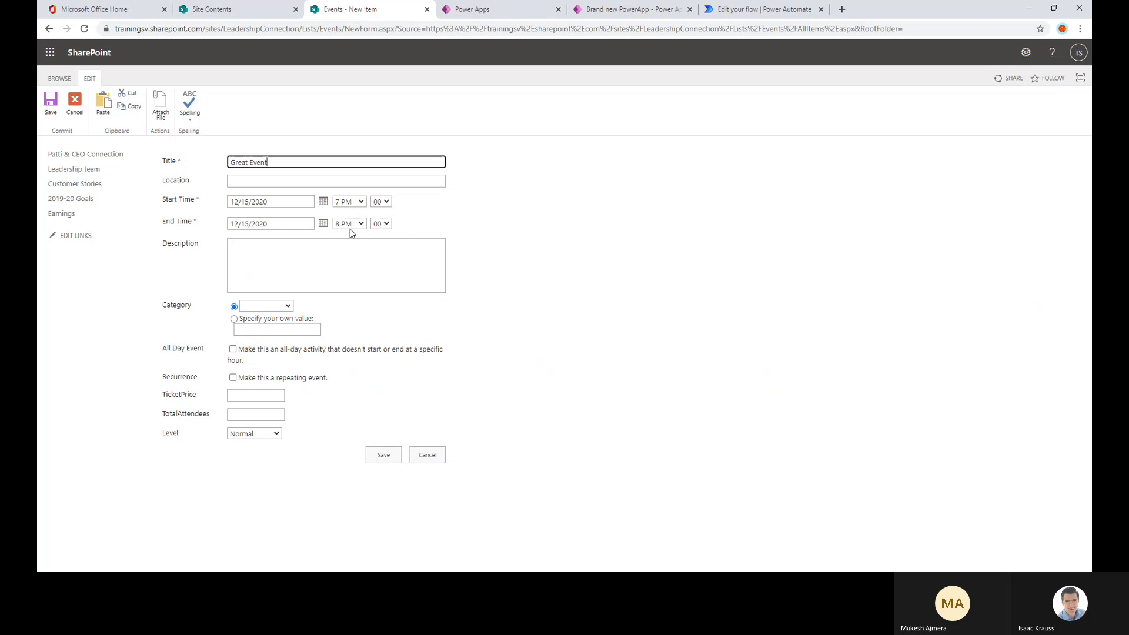
pyautogui.click(383, 456)
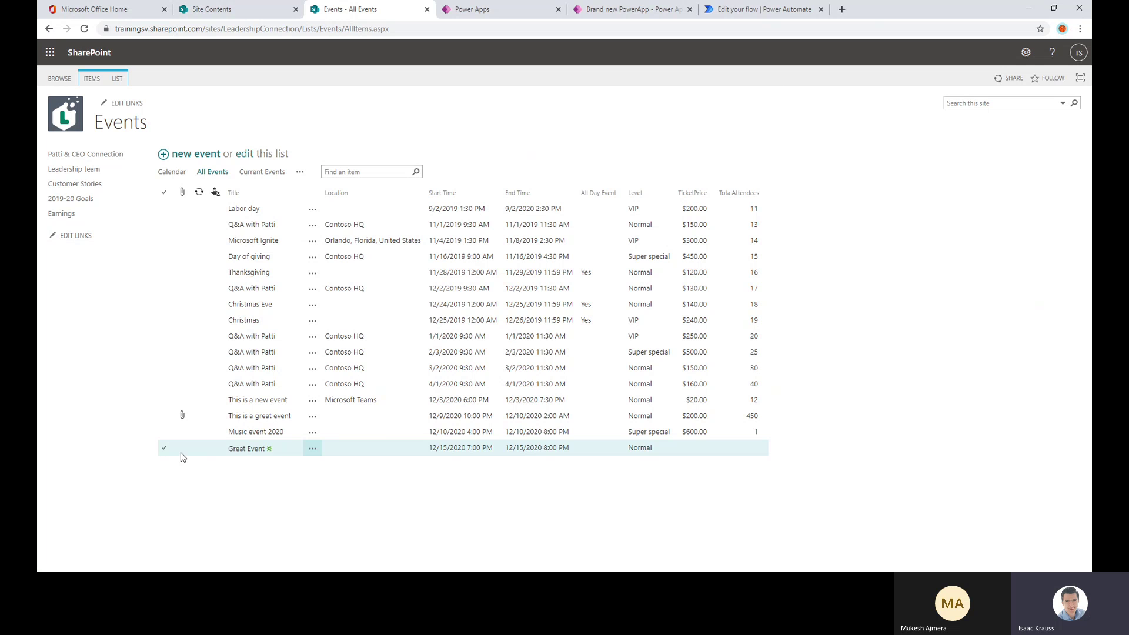
pyautogui.click(182, 454)
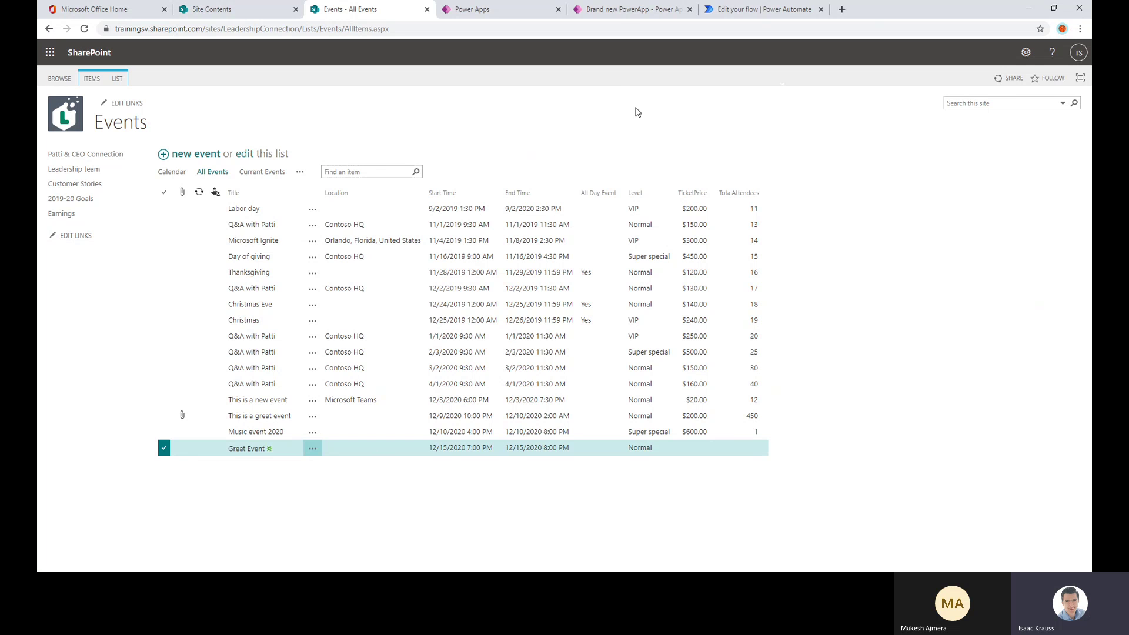
pyautogui.click(760, 9)
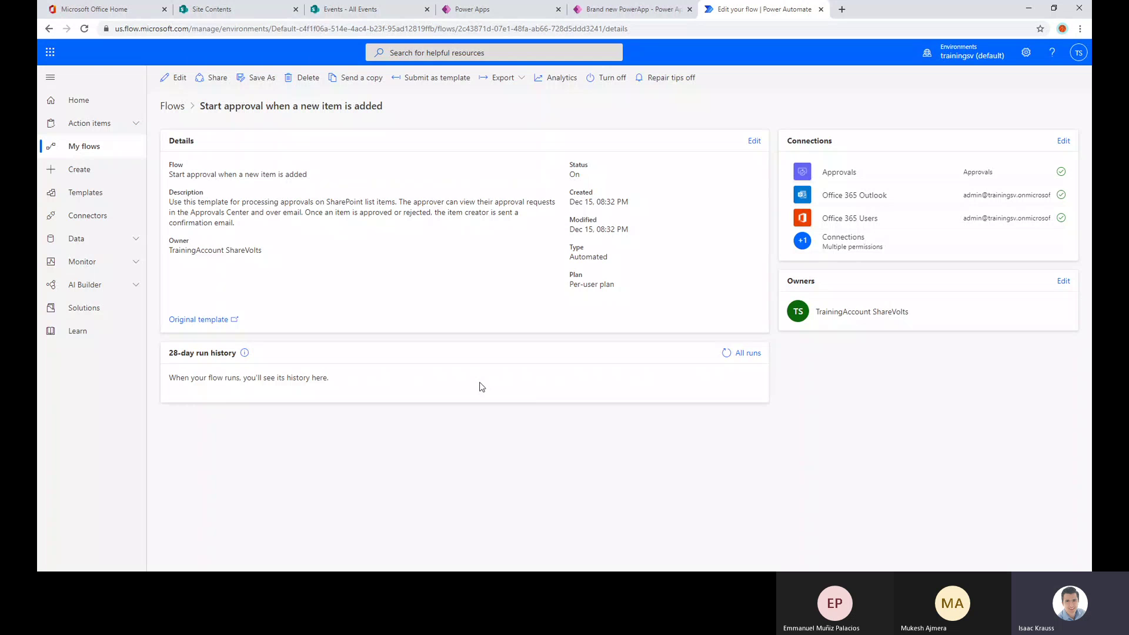
# - Refresh the 28-day run history, check All runs, and open the flow's in-progress run
pyautogui.click(727, 355)
pyautogui.click(728, 354)
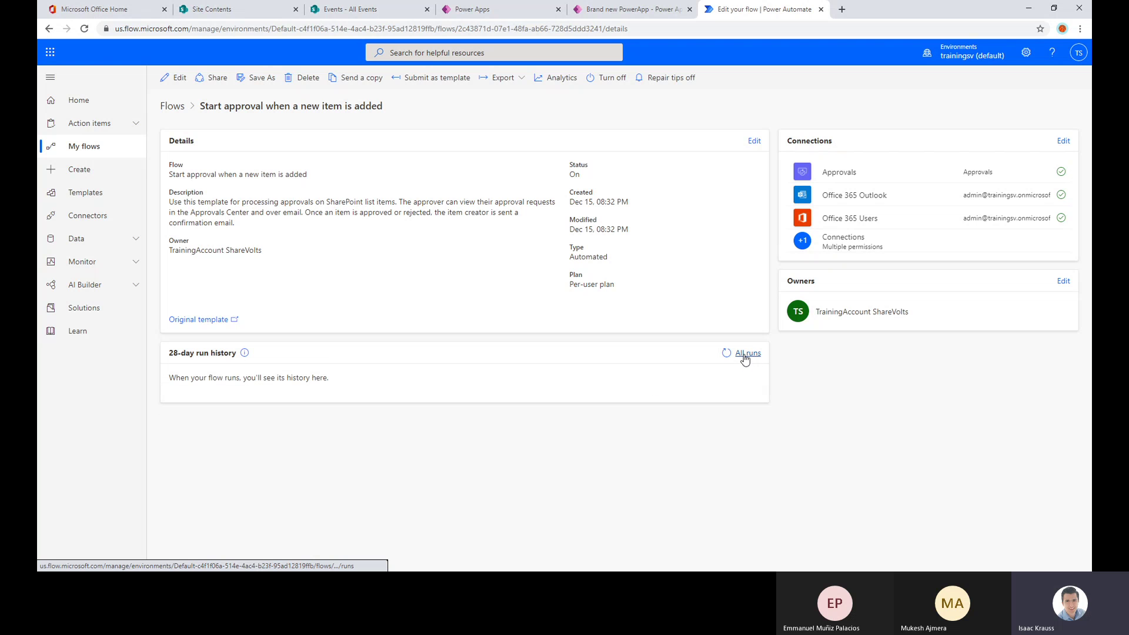
pyautogui.click(747, 353)
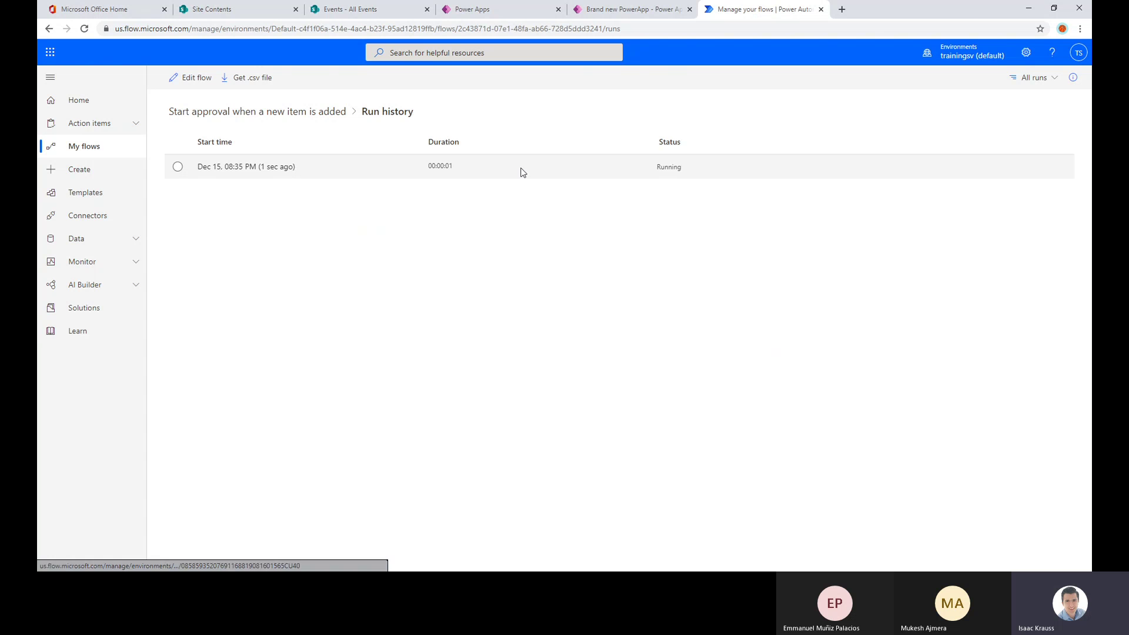
pyautogui.click(260, 115)
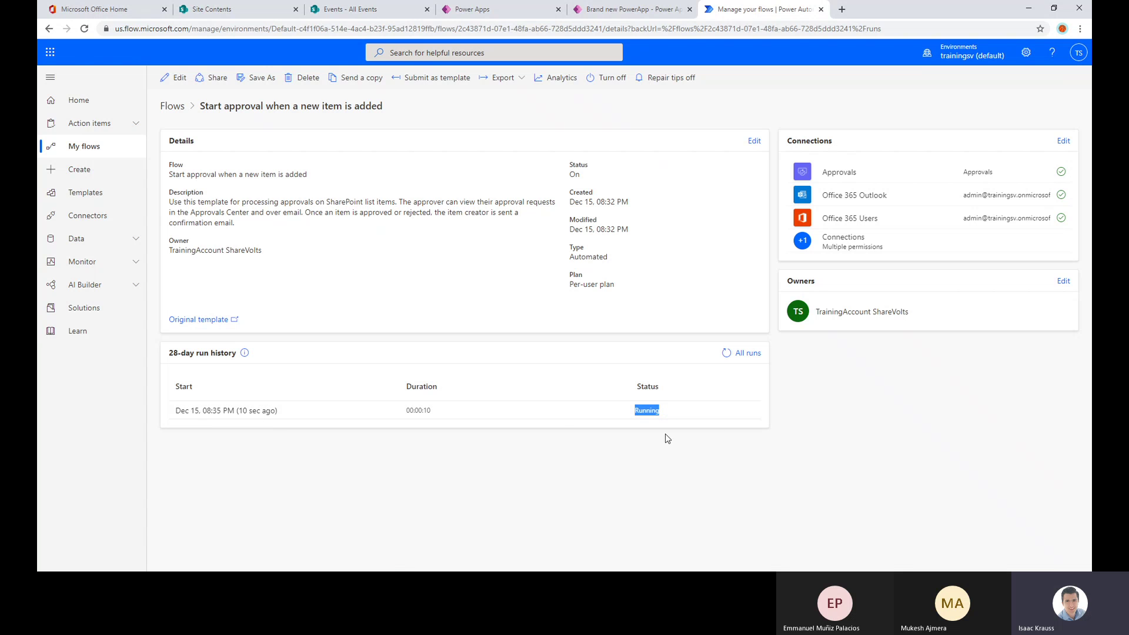
pyautogui.click(388, 481)
pyautogui.click(253, 411)
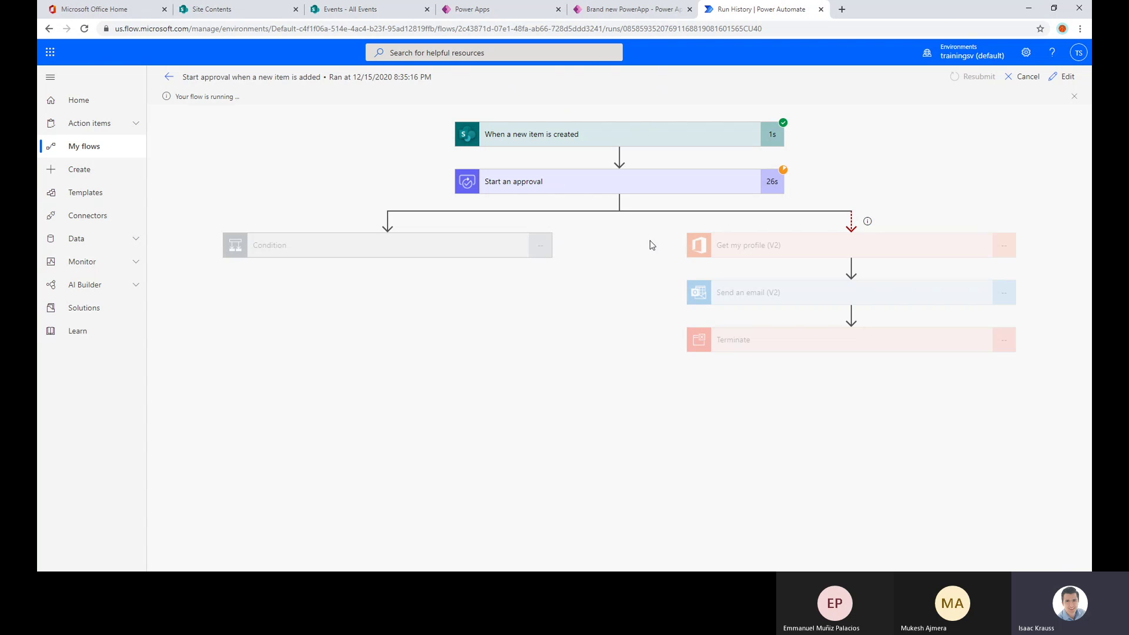
pyautogui.click(554, 135)
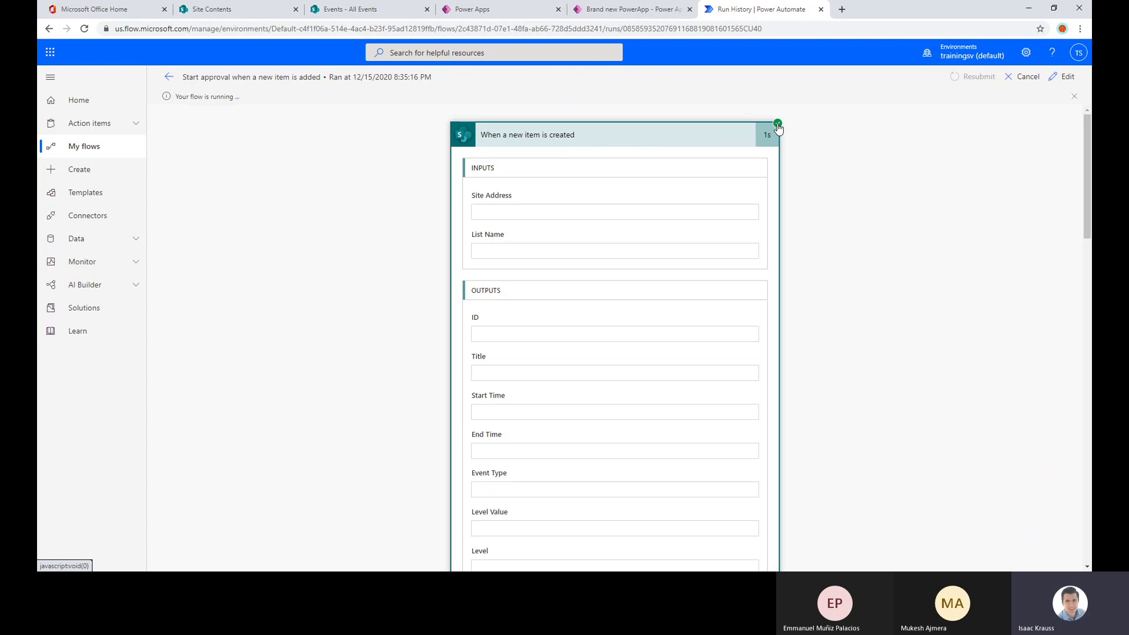
pyautogui.click(711, 139)
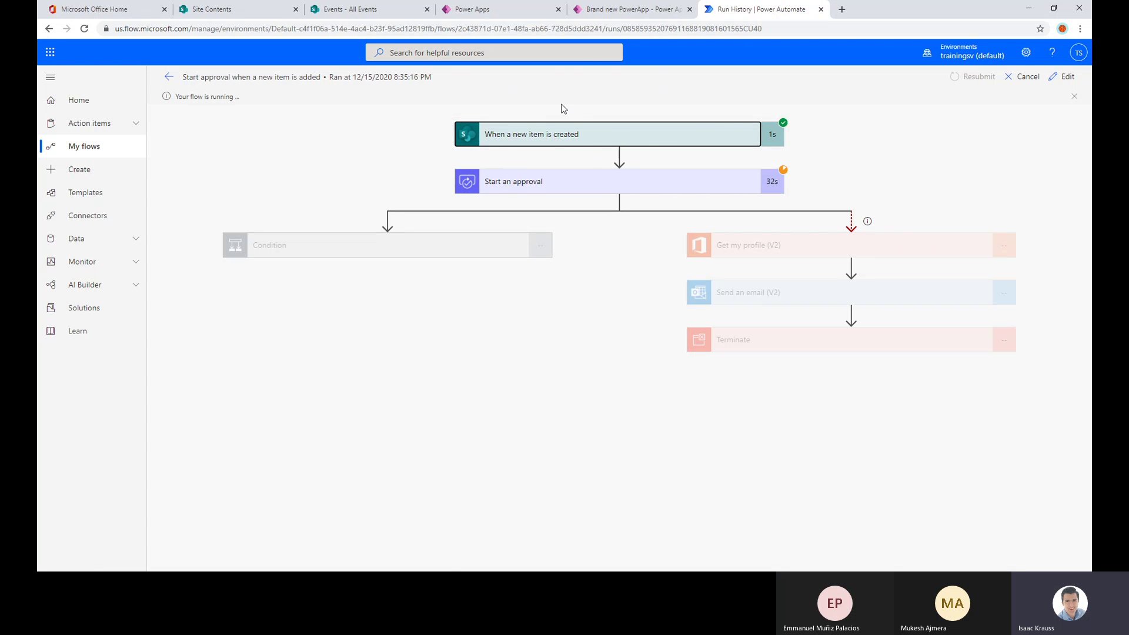
pyautogui.click(586, 139)
pyautogui.scroll(-5, 597, 305)
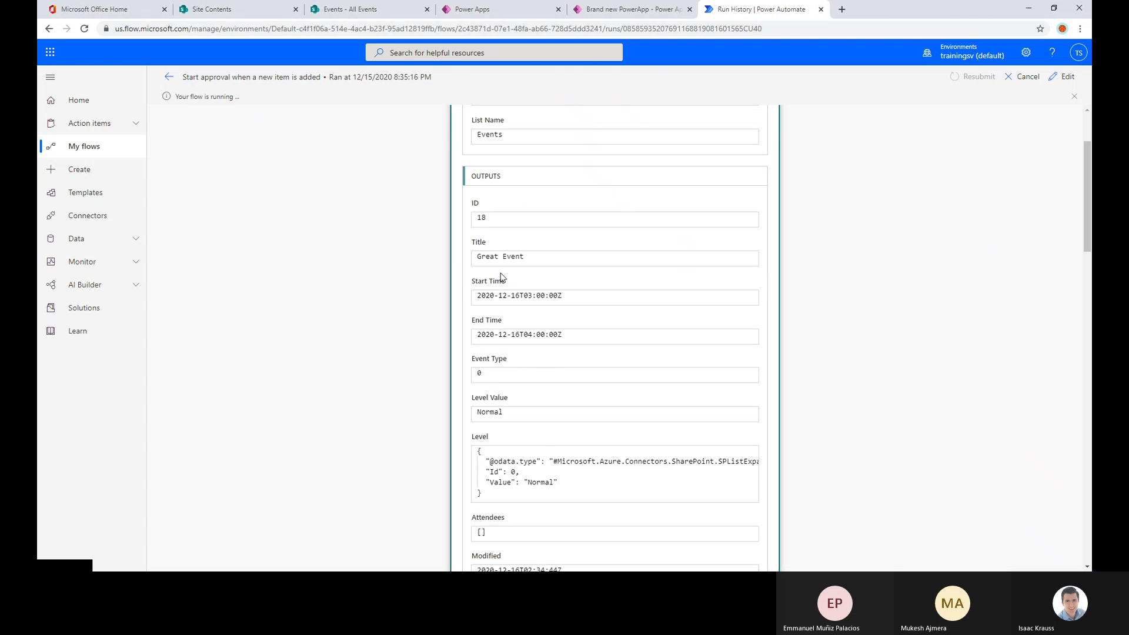
pyautogui.scroll(2, 596, 305)
pyautogui.scroll(4, 597, 305)
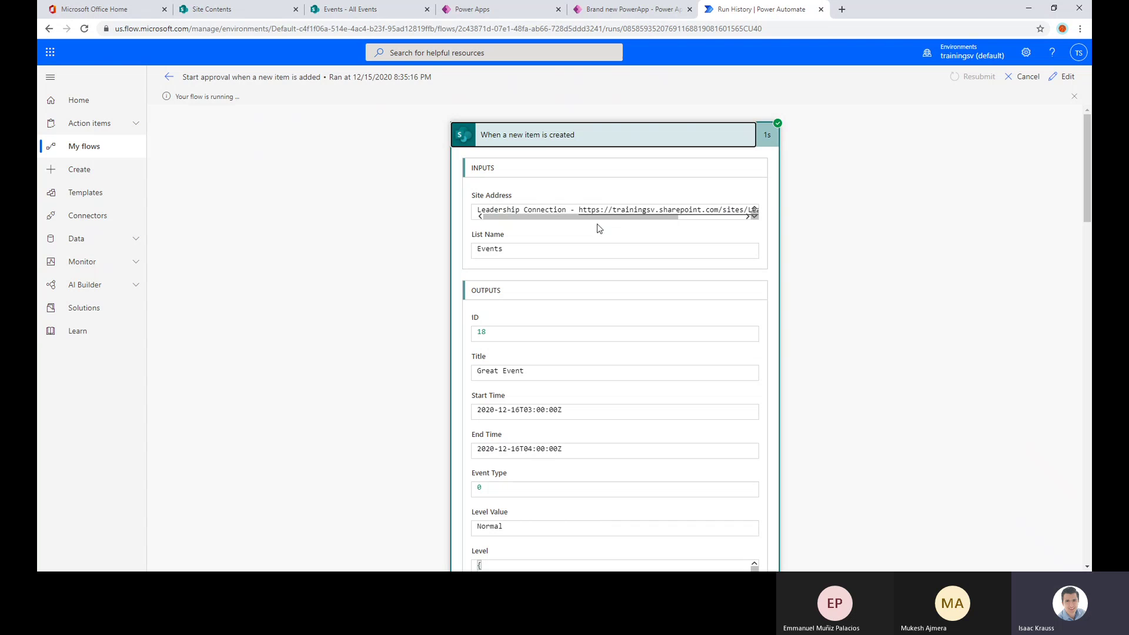
pyautogui.click(541, 140)
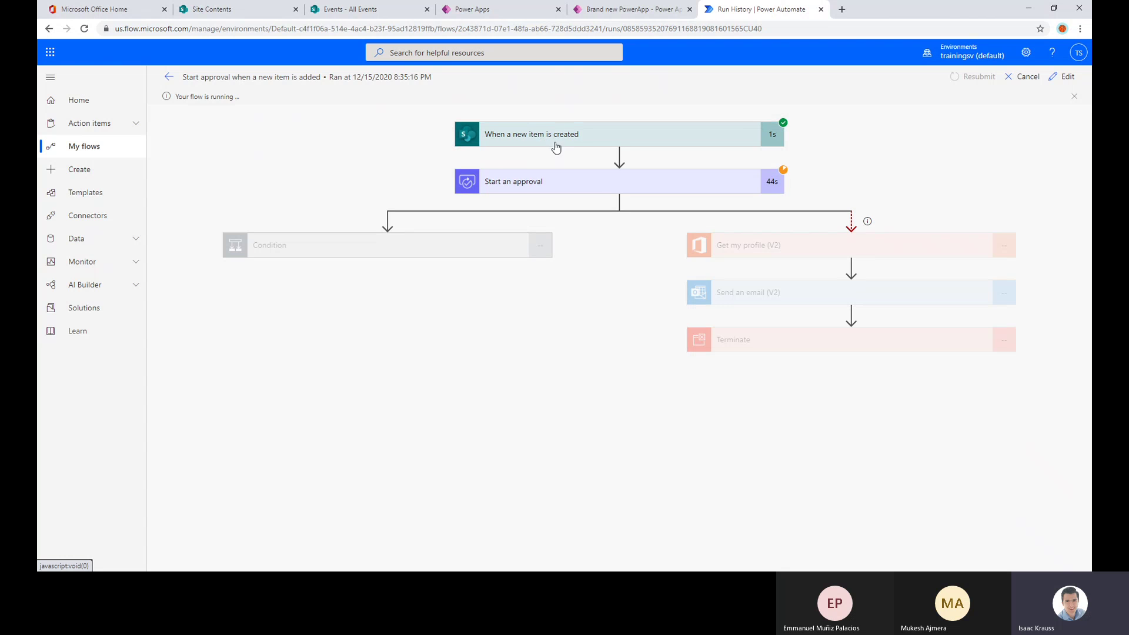
pyautogui.click(594, 189)
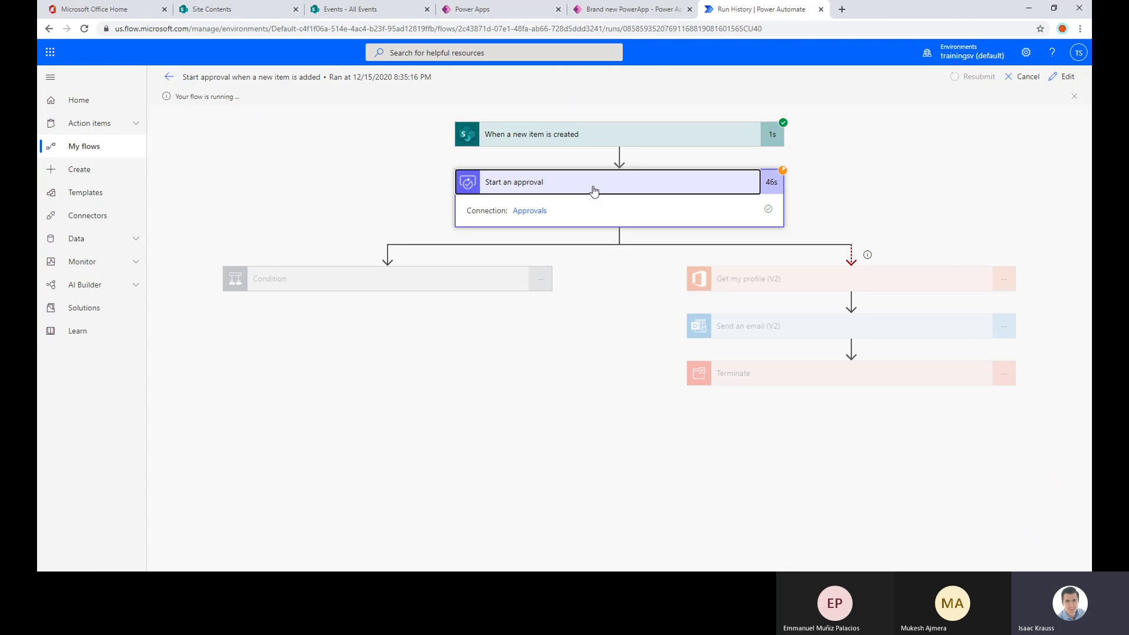
pyautogui.click(594, 189)
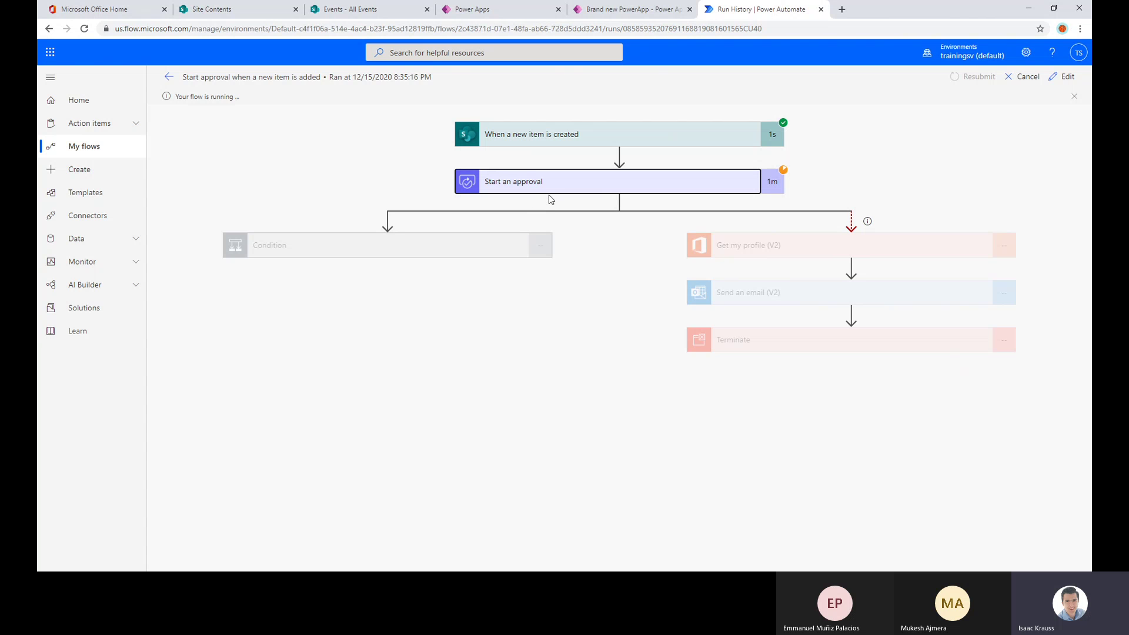
pyautogui.click(103, 12)
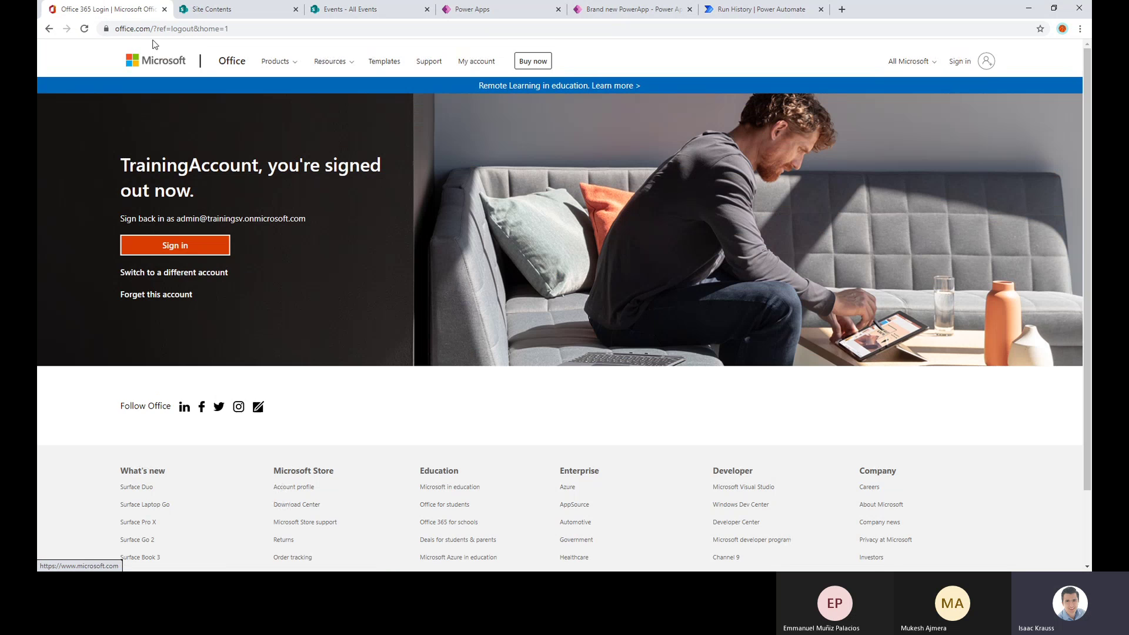
# - Sign back in to Office 365 and open Outlook mail
pyautogui.click(959, 101)
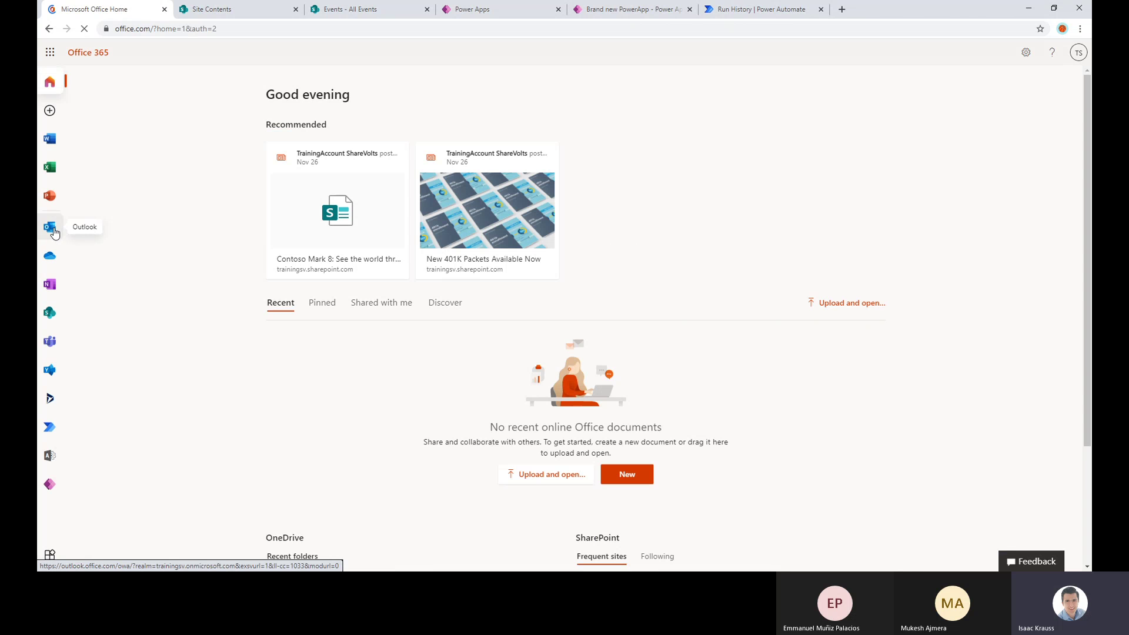
pyautogui.click(49, 227)
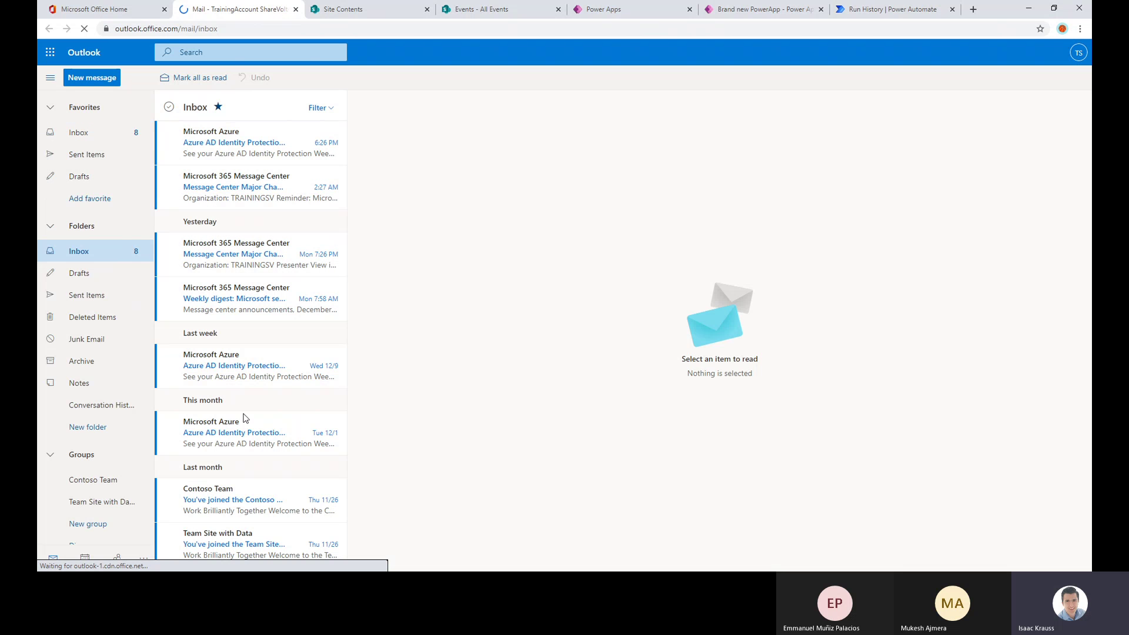
# - Read the Azure AD Identity Protection and Message Center emails and dismiss the Outlook welcome pop-up
pyautogui.scroll(-1, 123, 403)
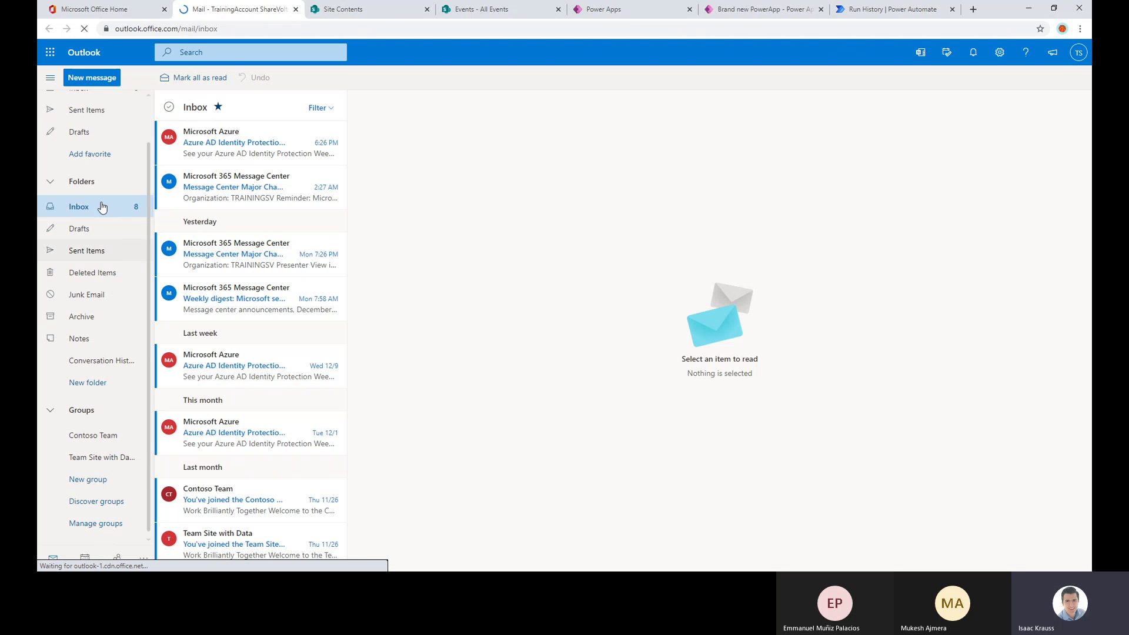
pyautogui.scroll(1, 111, 187)
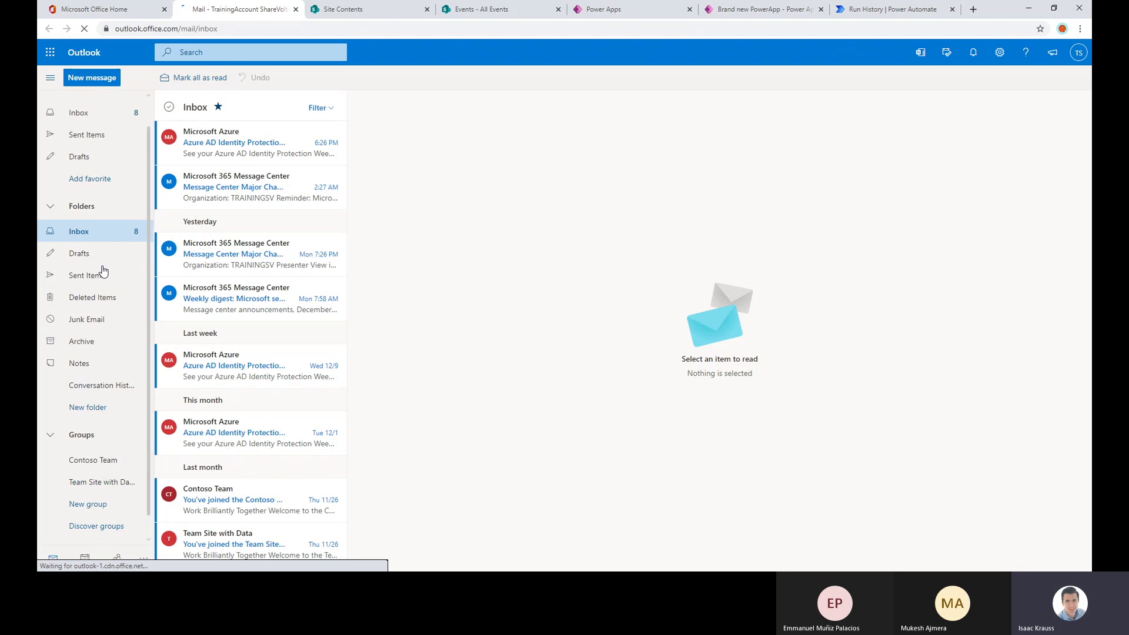
pyautogui.click(236, 158)
pyautogui.click(214, 198)
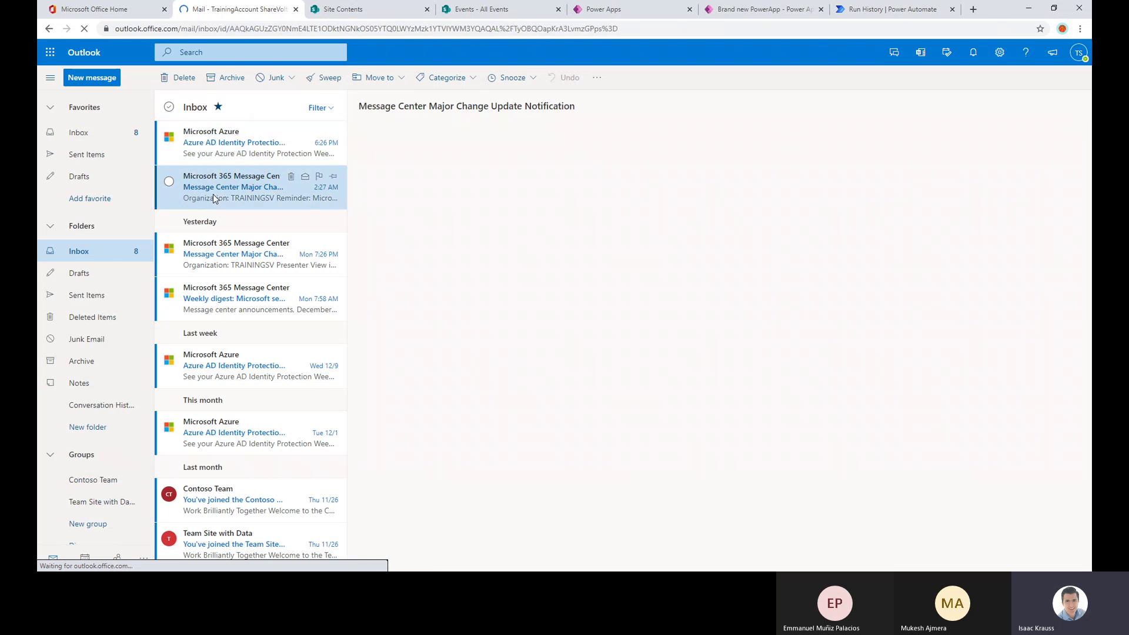
pyautogui.click(237, 144)
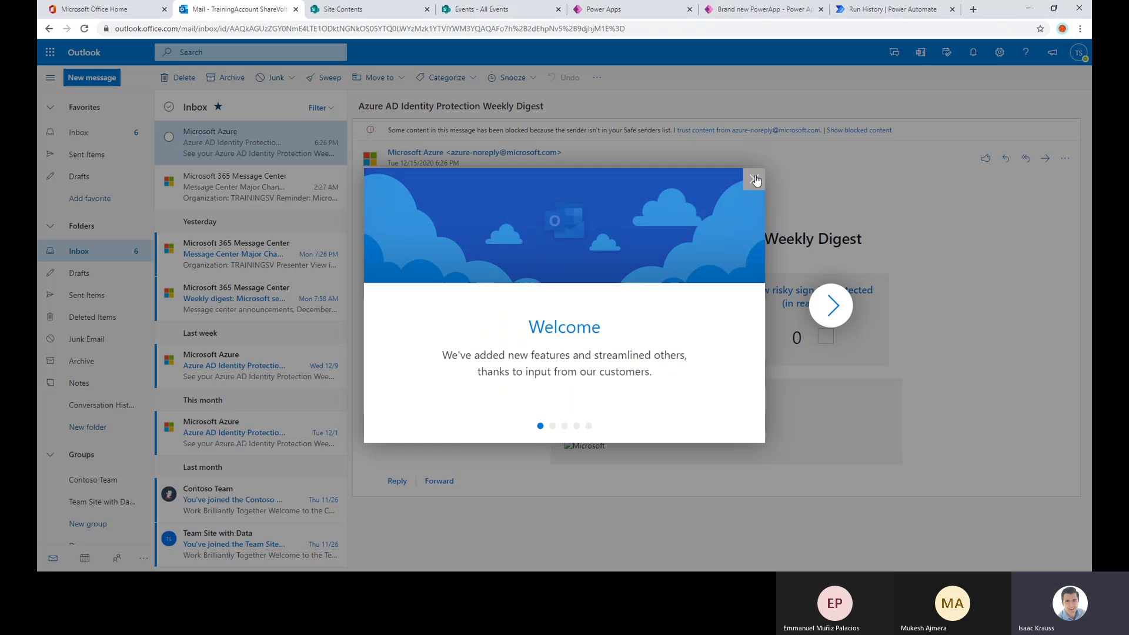
pyautogui.click(755, 180)
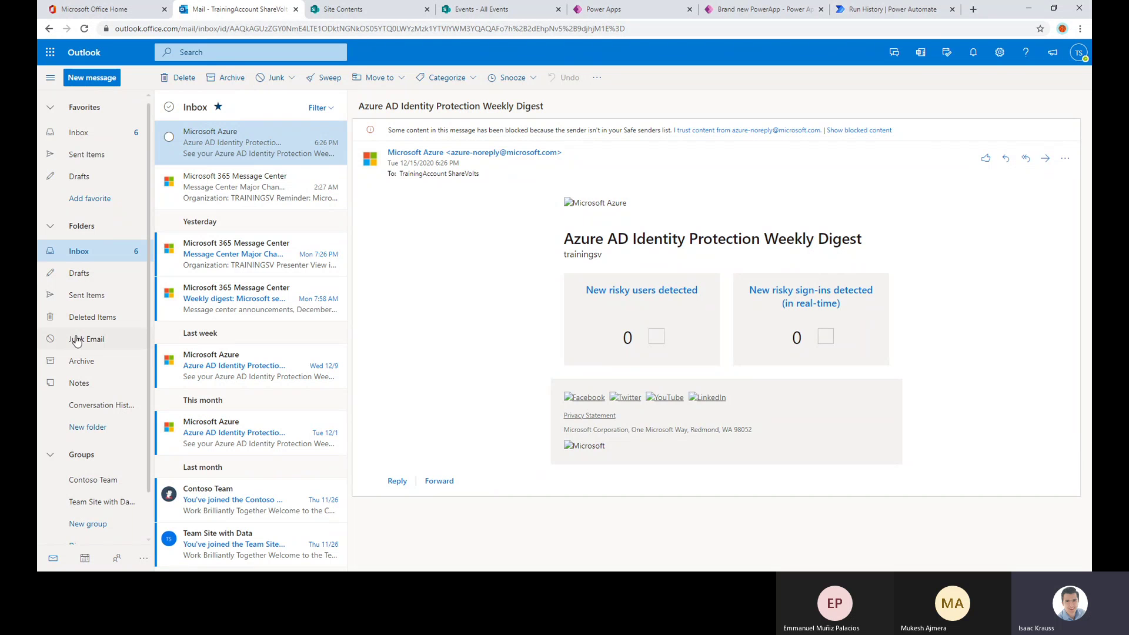
# - Browse Sent Items, both group mailboxes and the Inbox messages, toggling Focused and Other views
pyautogui.scroll(-1, 76, 341)
pyautogui.click(89, 251)
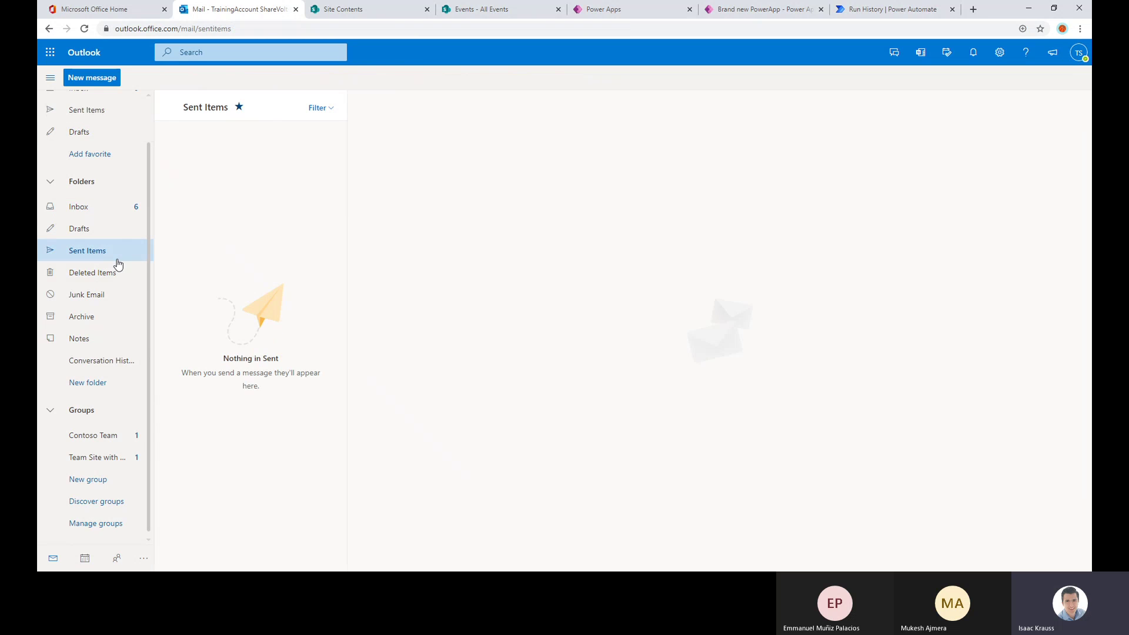
pyautogui.click(114, 437)
pyautogui.click(114, 461)
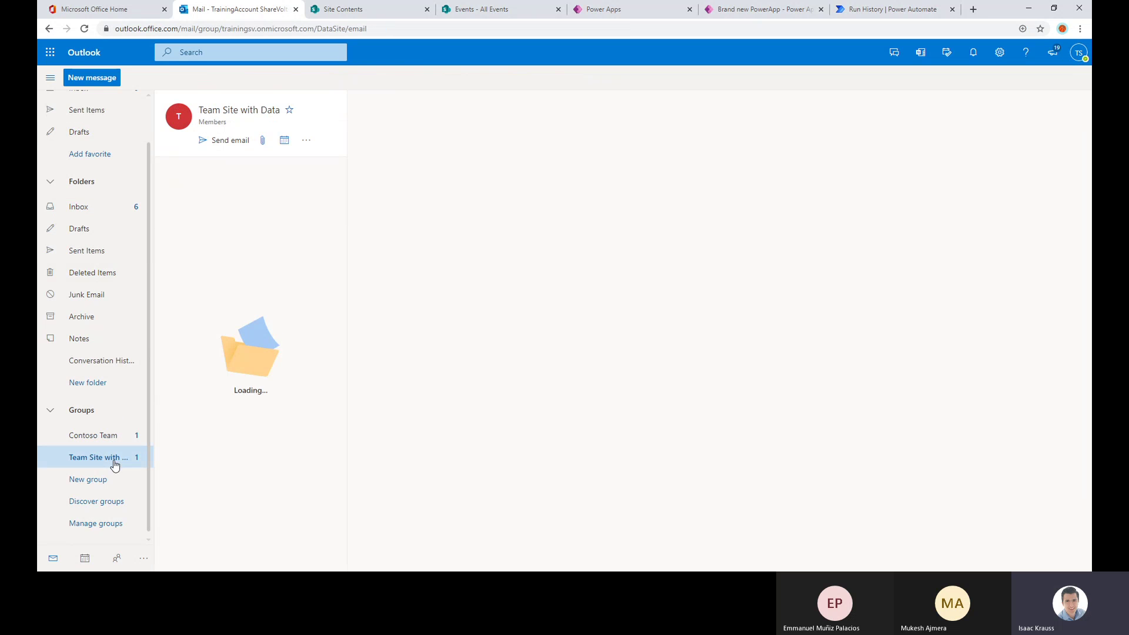
pyautogui.scroll(1, 111, 343)
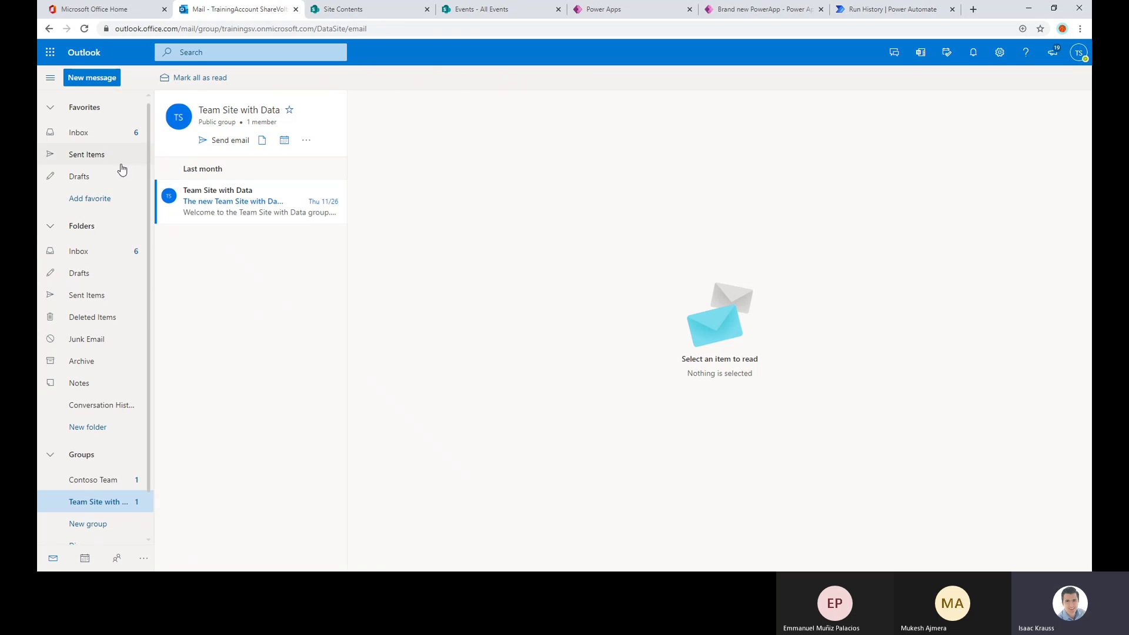
pyautogui.click(114, 253)
pyautogui.click(223, 262)
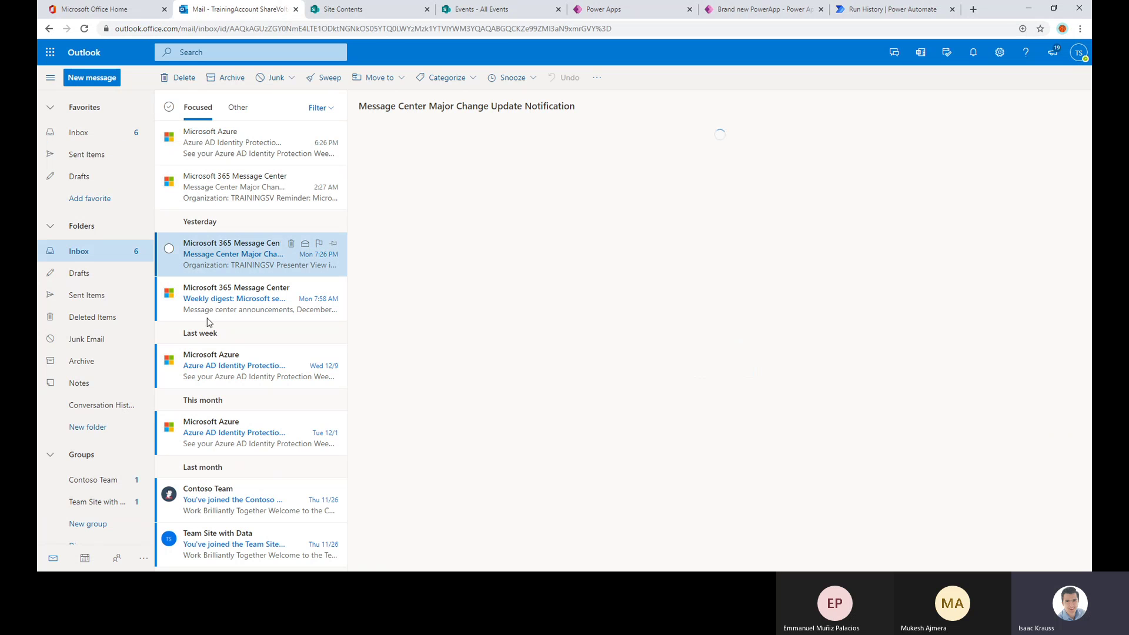
pyautogui.click(211, 300)
pyautogui.click(211, 365)
pyautogui.click(211, 432)
pyautogui.click(214, 500)
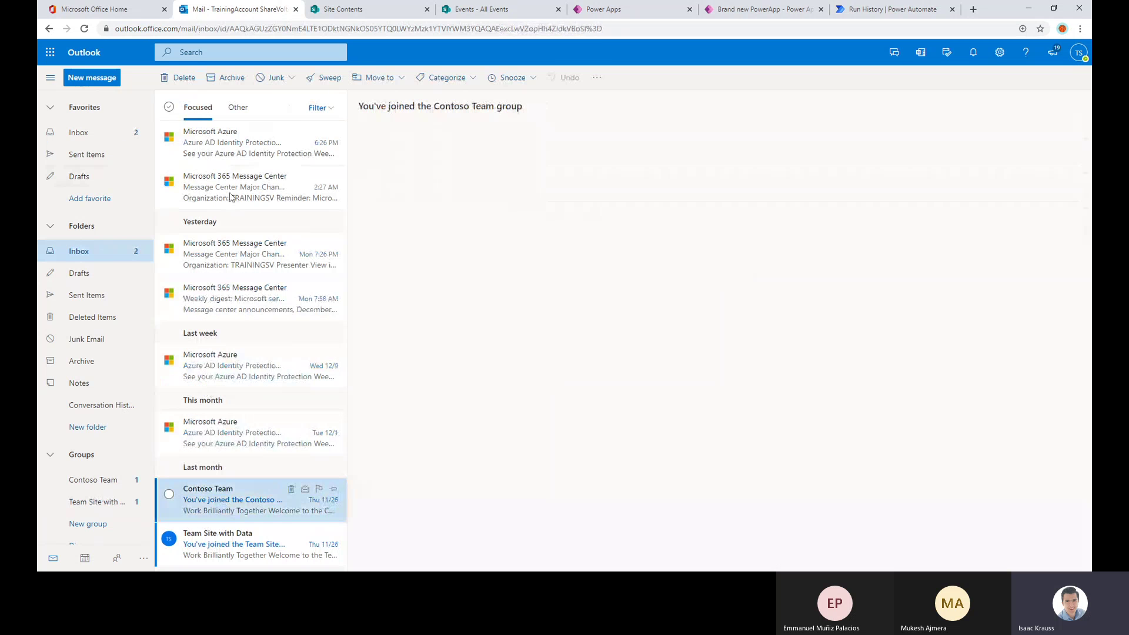
pyautogui.press('Down')
pyautogui.click(237, 112)
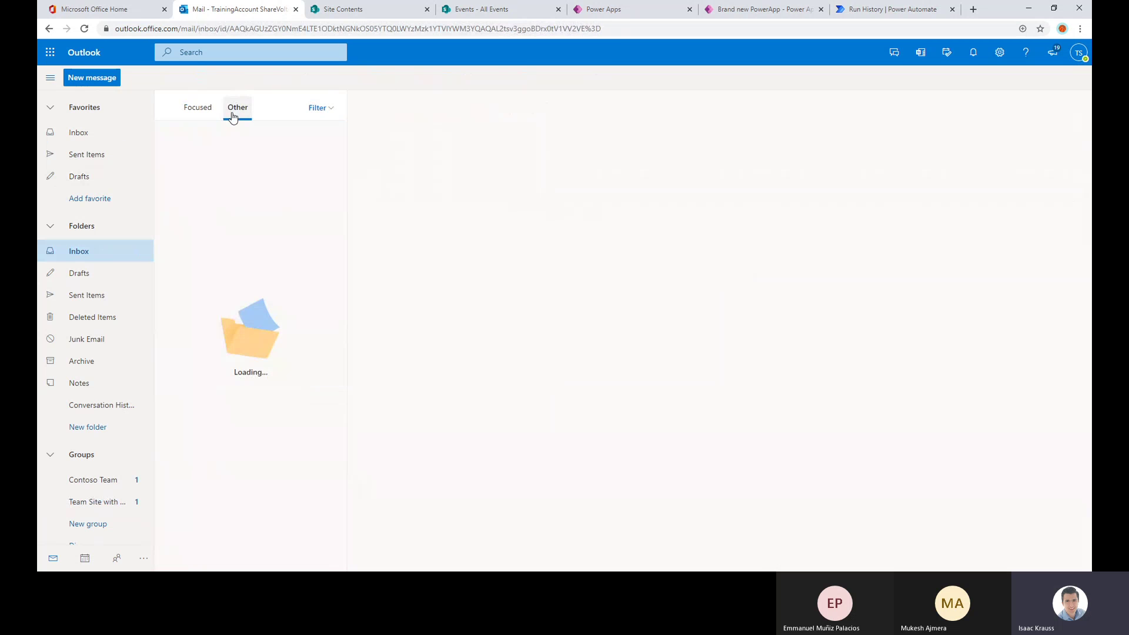
pyautogui.click(200, 110)
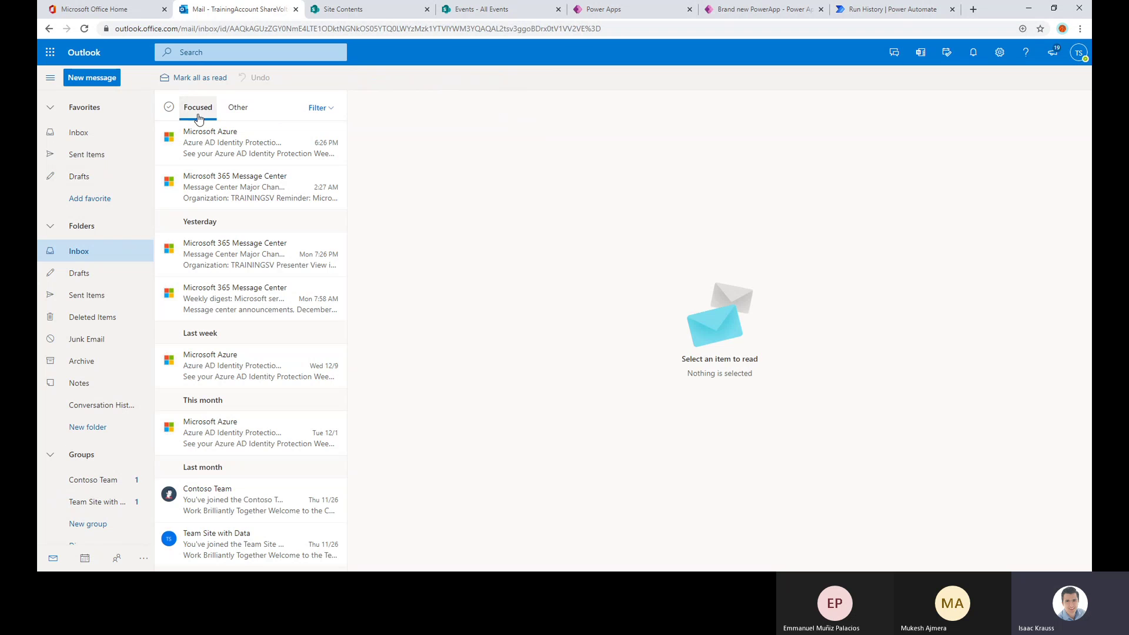
# - Check Junk Email, read the Team Site with Data and Contoso Team welcome messages, then return to Inbox
pyautogui.click(100, 340)
pyautogui.click(104, 144)
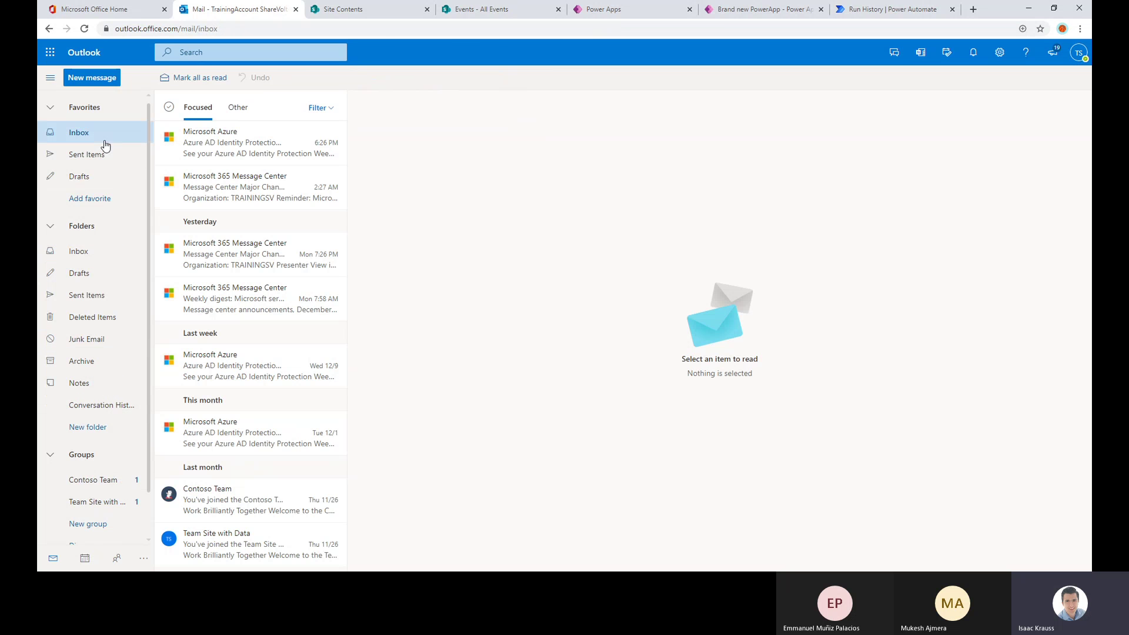
pyautogui.click(110, 481)
pyautogui.click(111, 504)
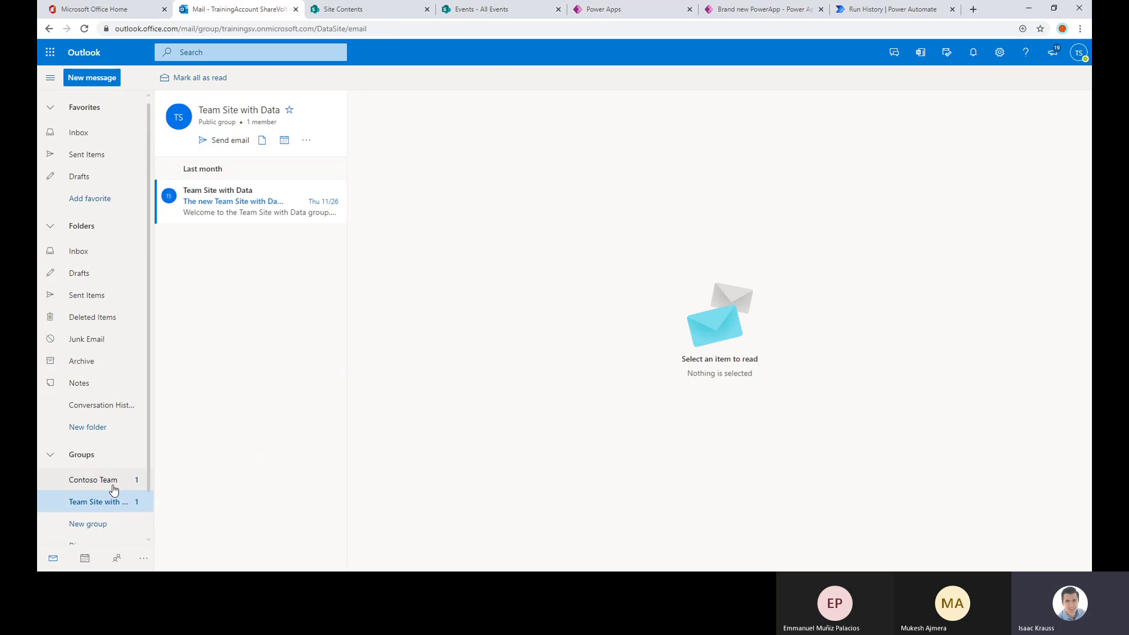
pyautogui.click(207, 202)
pyautogui.click(94, 481)
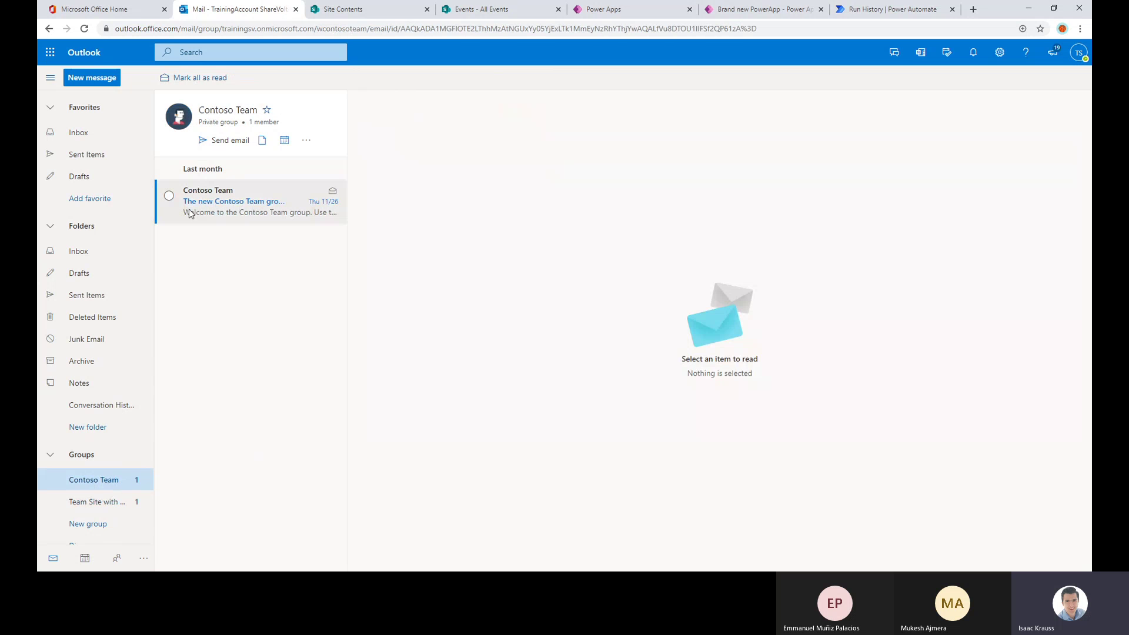
pyautogui.click(196, 221)
pyautogui.scroll(-2, 124, 471)
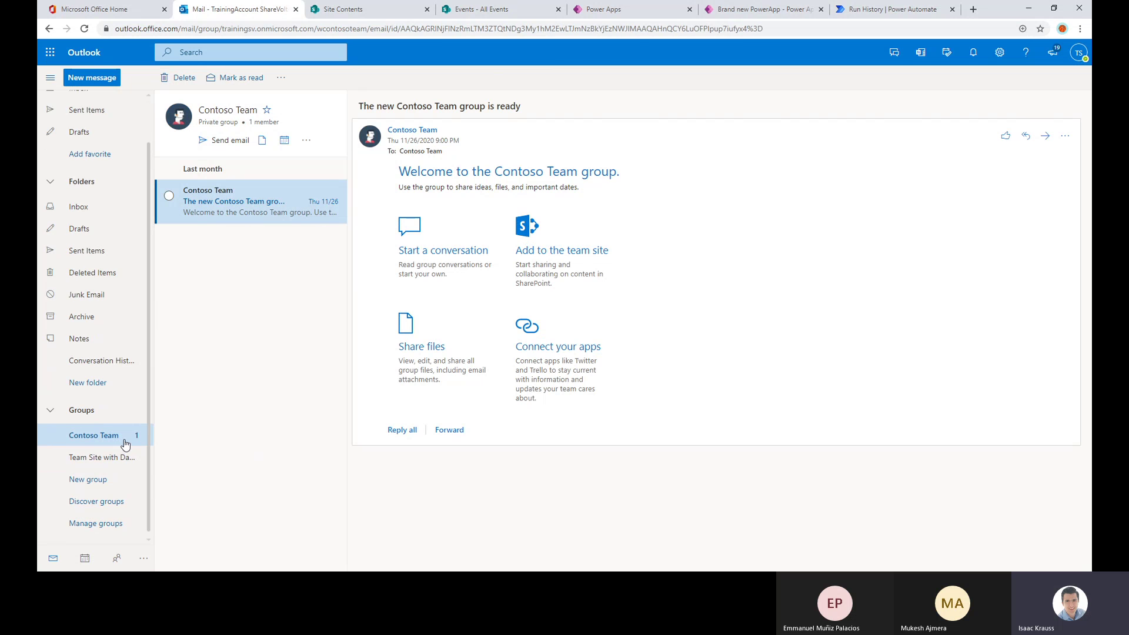
pyautogui.scroll(2, 120, 412)
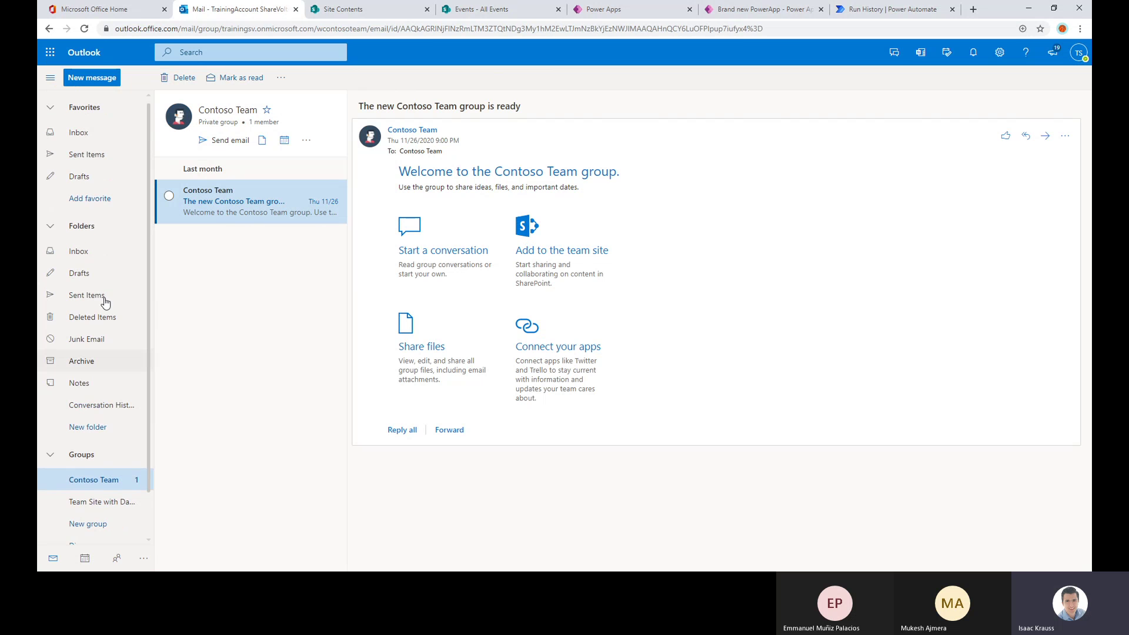
pyautogui.click(106, 134)
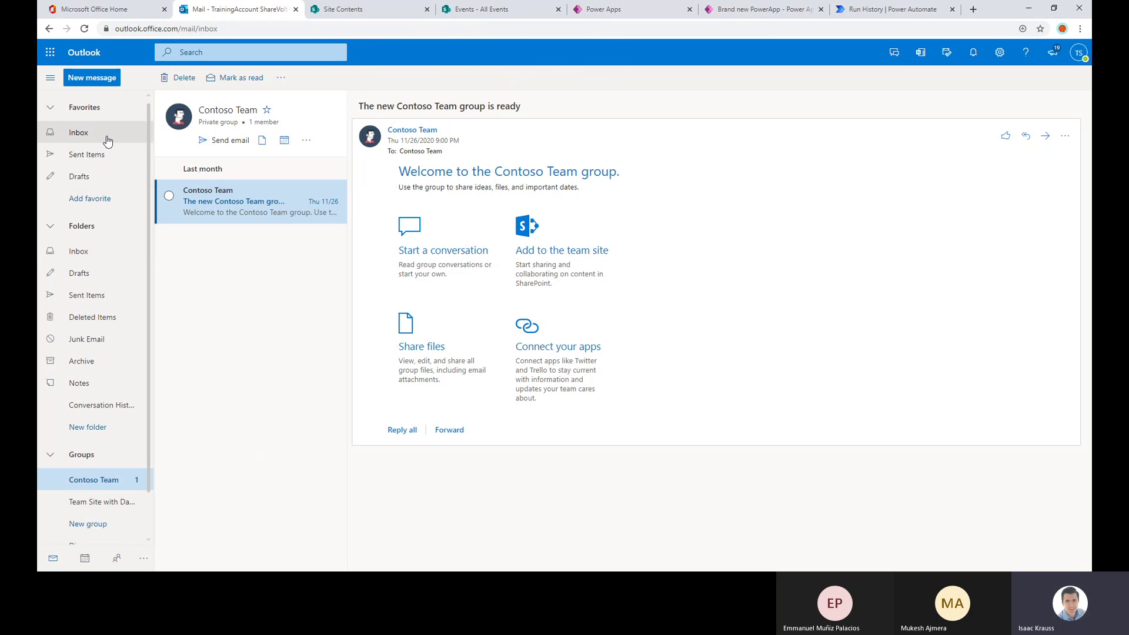
pyautogui.click(869, 14)
# - Expand the still-waiting Start an approval step and check Outlook for the approval email
pyautogui.click(666, 180)
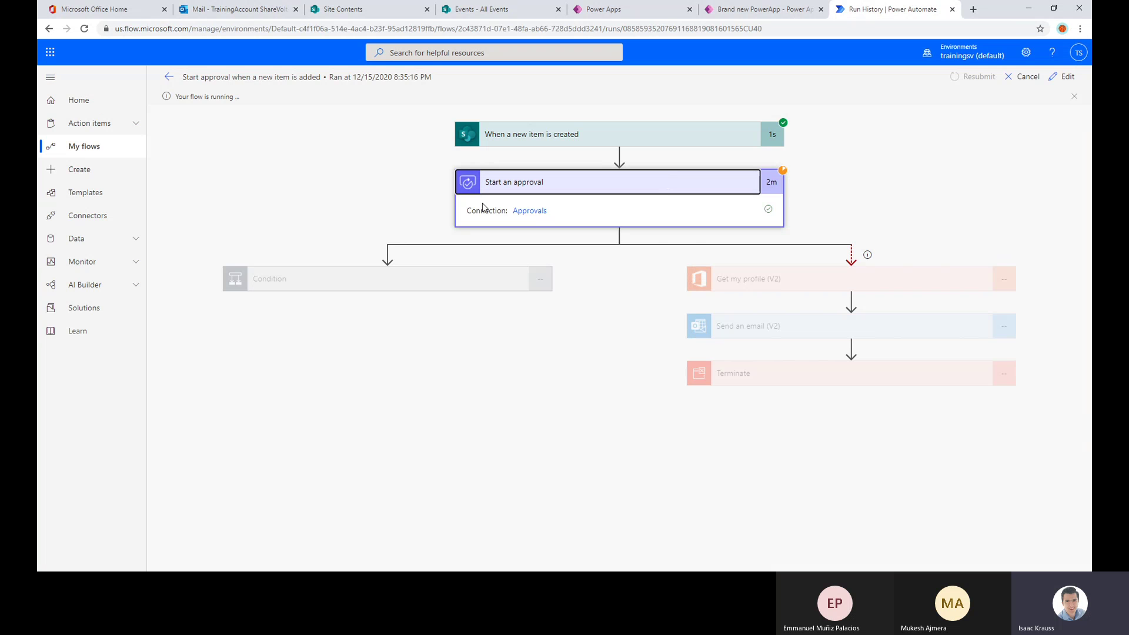
pyautogui.click(235, 9)
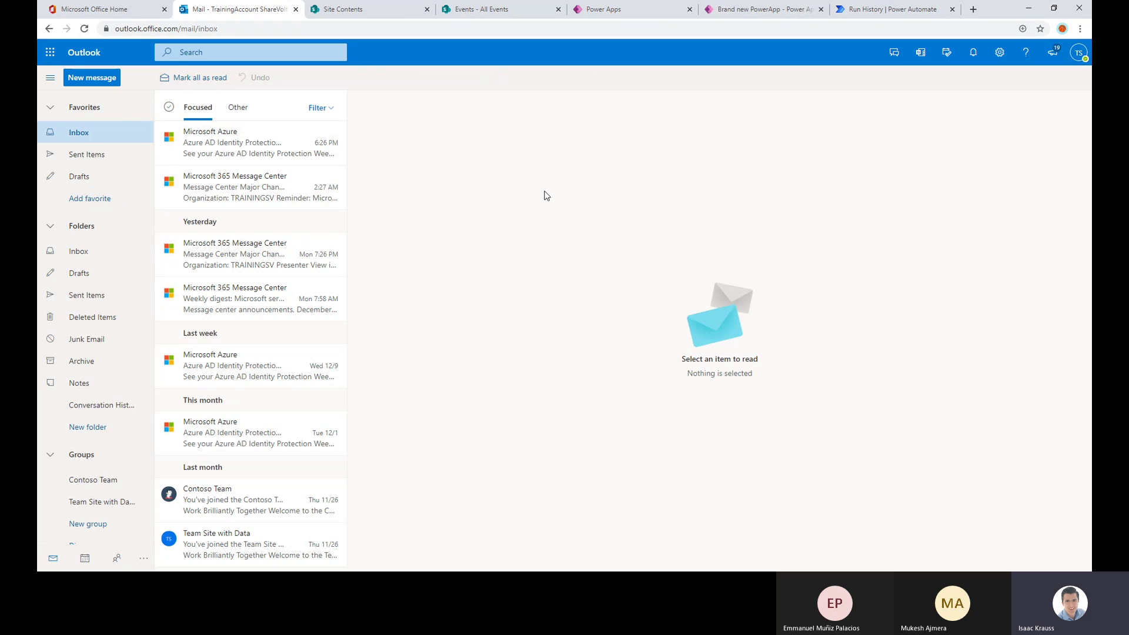
pyautogui.click(864, 18)
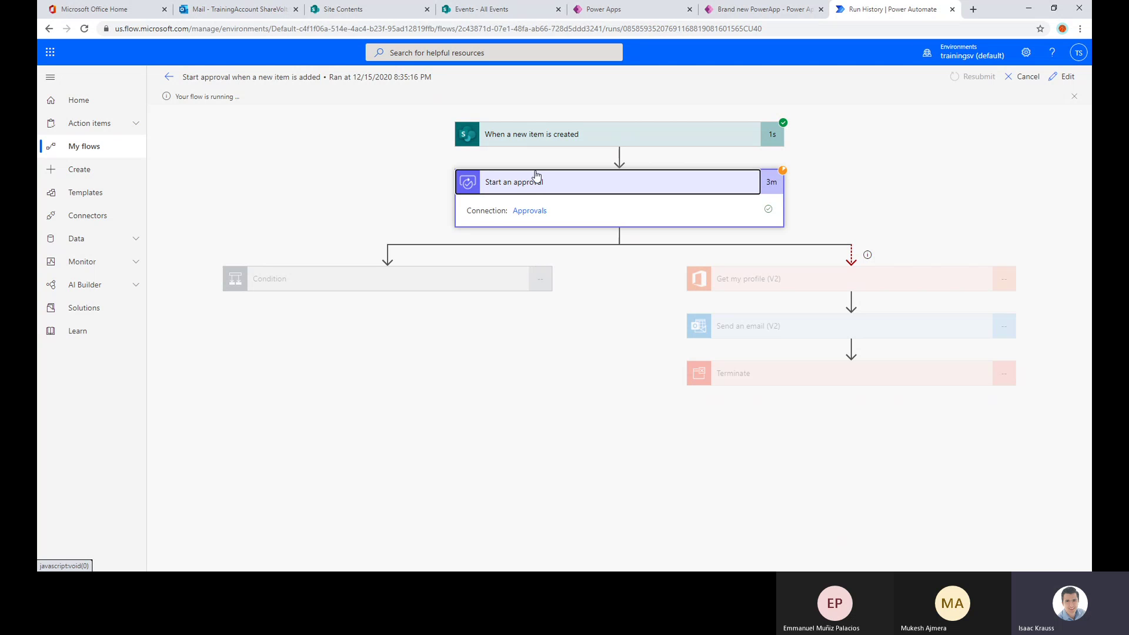
# - Recheck the Outlook inbox twice, then expand Action items in the left navigation
pyautogui.click(238, 7)
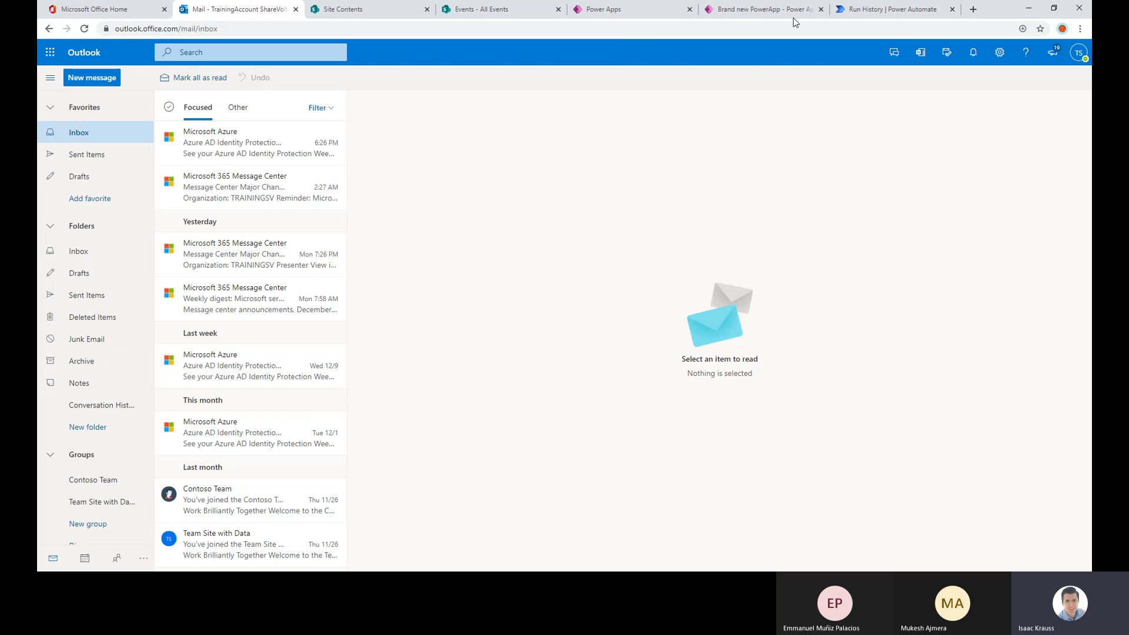
pyautogui.click(871, 9)
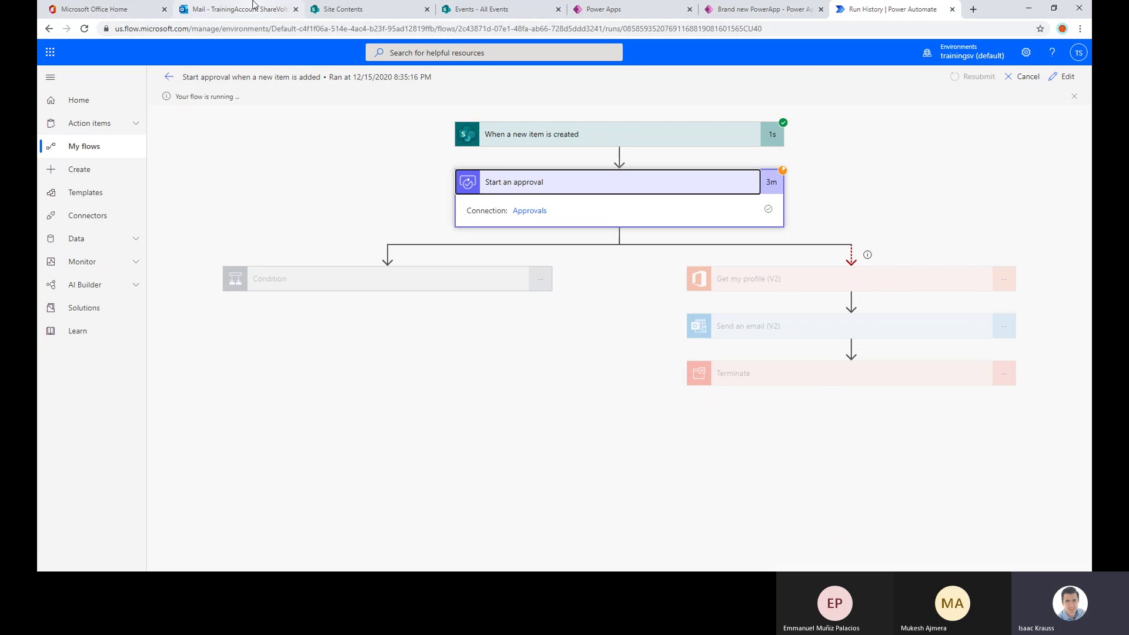
pyautogui.click(253, 6)
pyautogui.click(888, 7)
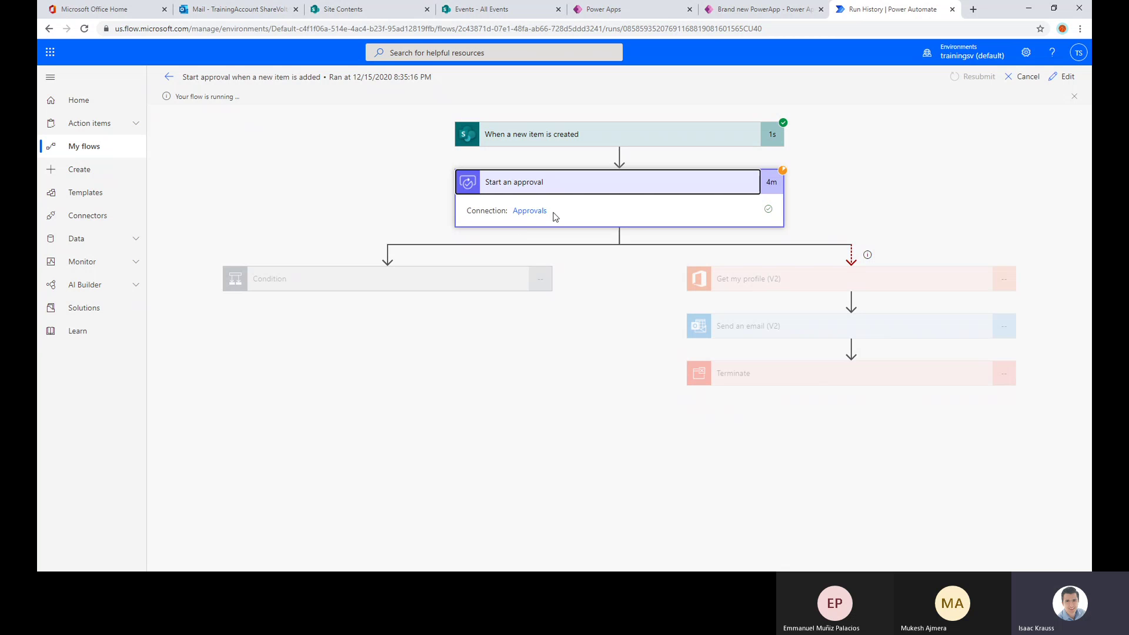
pyautogui.click(94, 123)
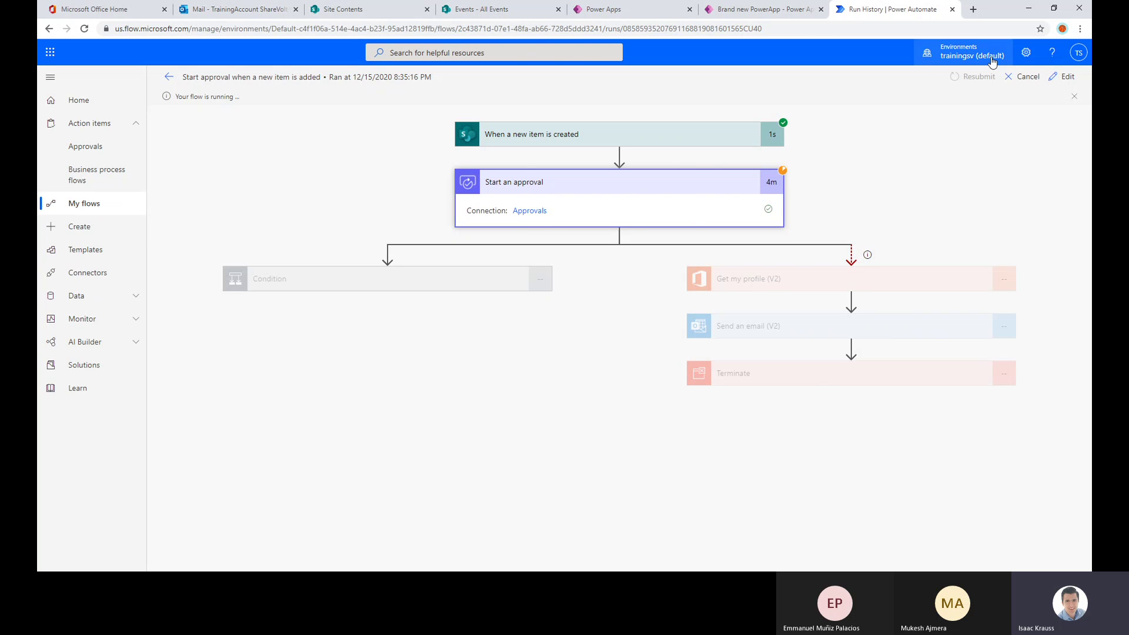
# - Open Approvals and cycle through the Received, Sent and History tabs, all empty
pyautogui.click(116, 146)
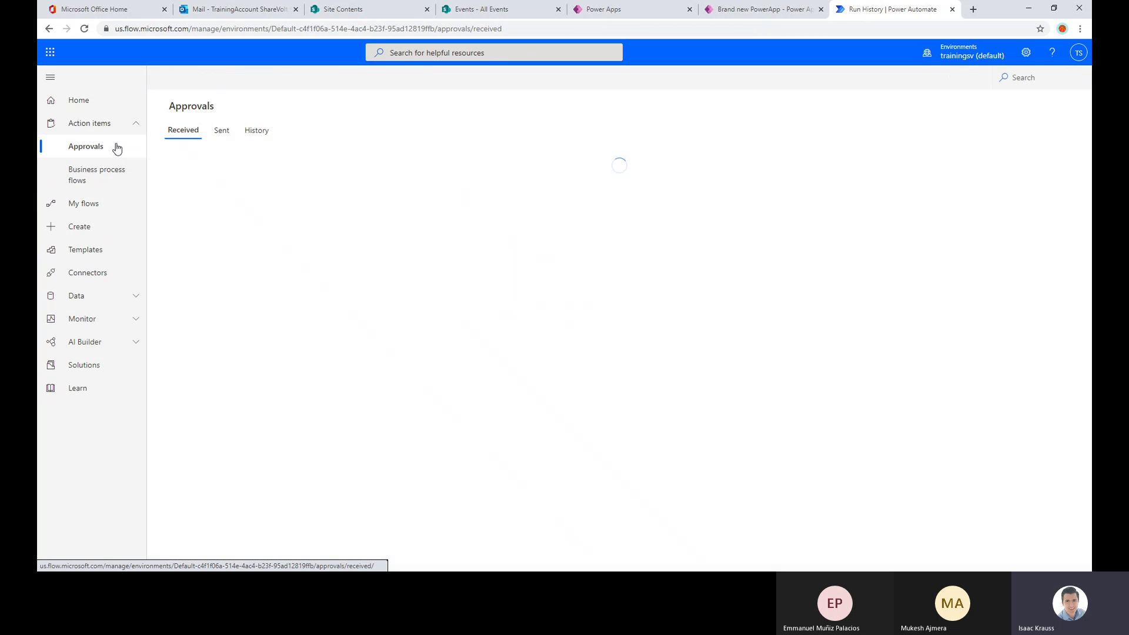
pyautogui.click(221, 141)
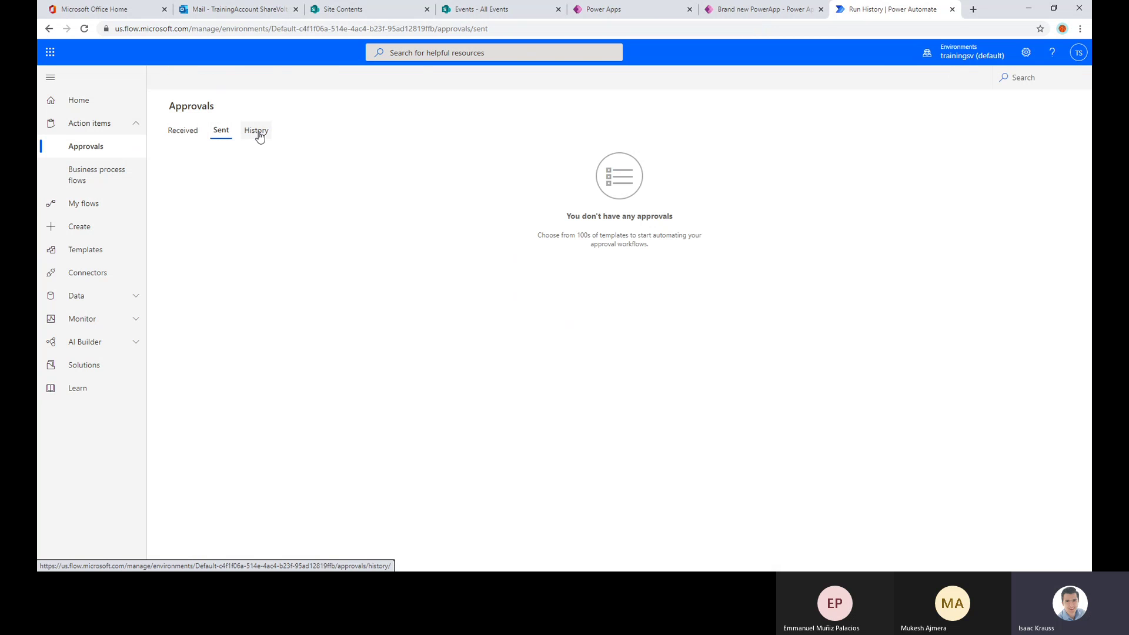
pyautogui.click(258, 133)
pyautogui.click(220, 141)
pyautogui.click(186, 137)
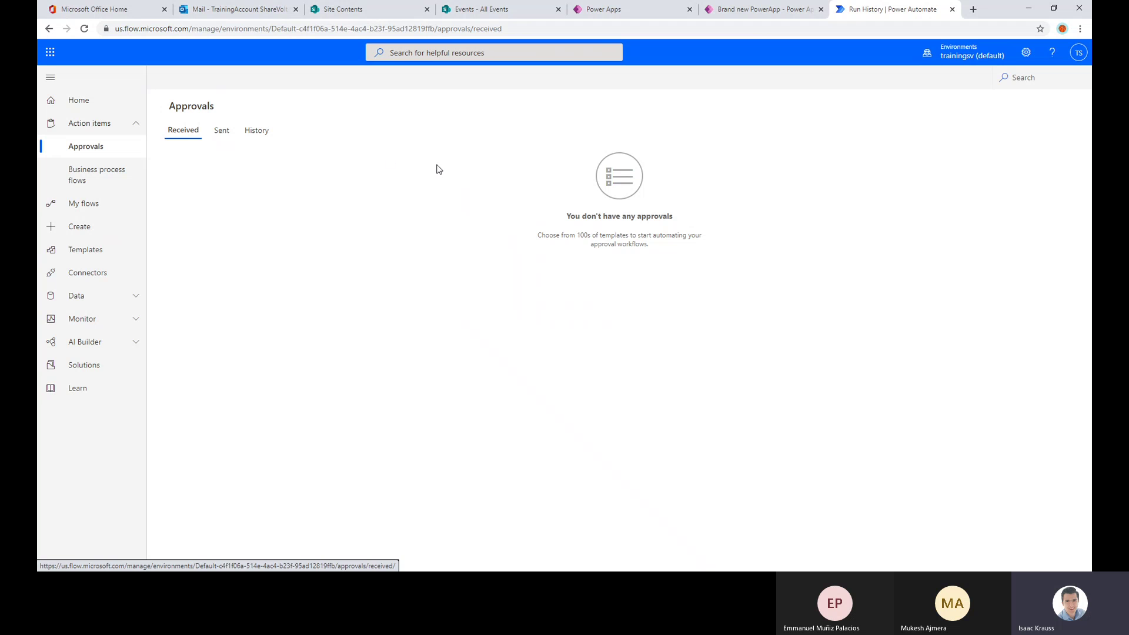
pyautogui.click(220, 133)
pyautogui.click(267, 132)
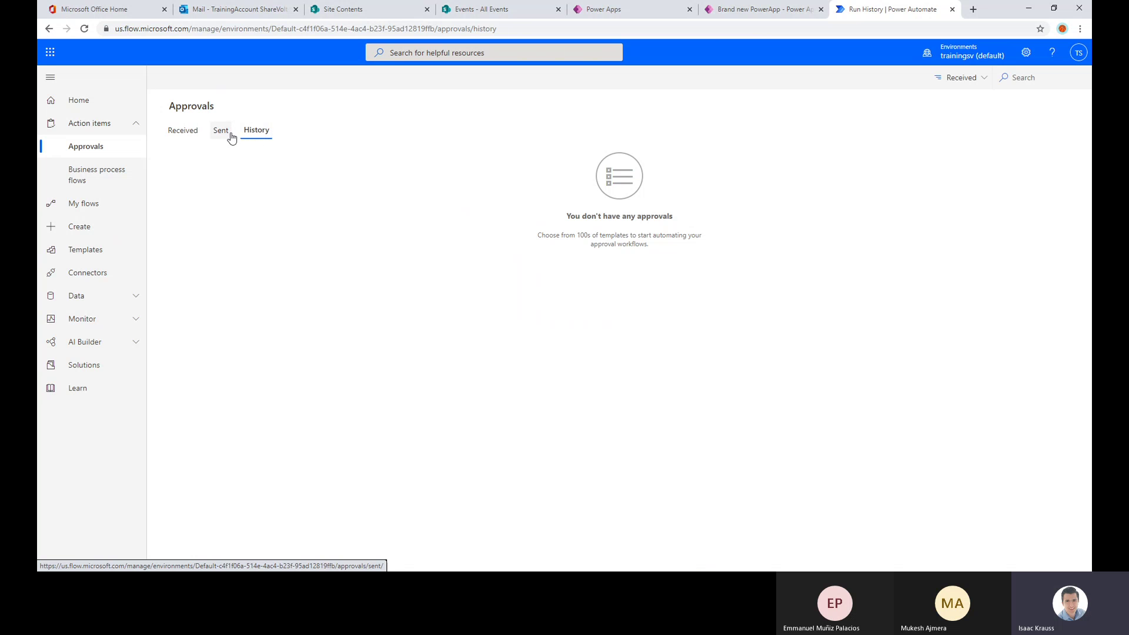
pyautogui.click(191, 135)
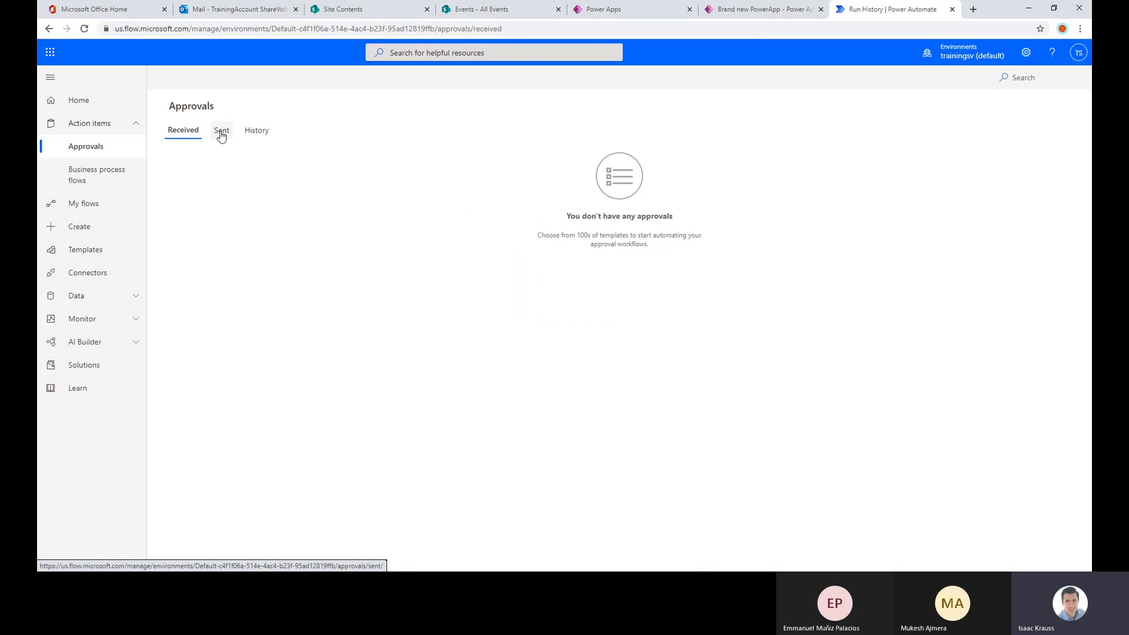
pyautogui.click(255, 133)
pyautogui.click(180, 132)
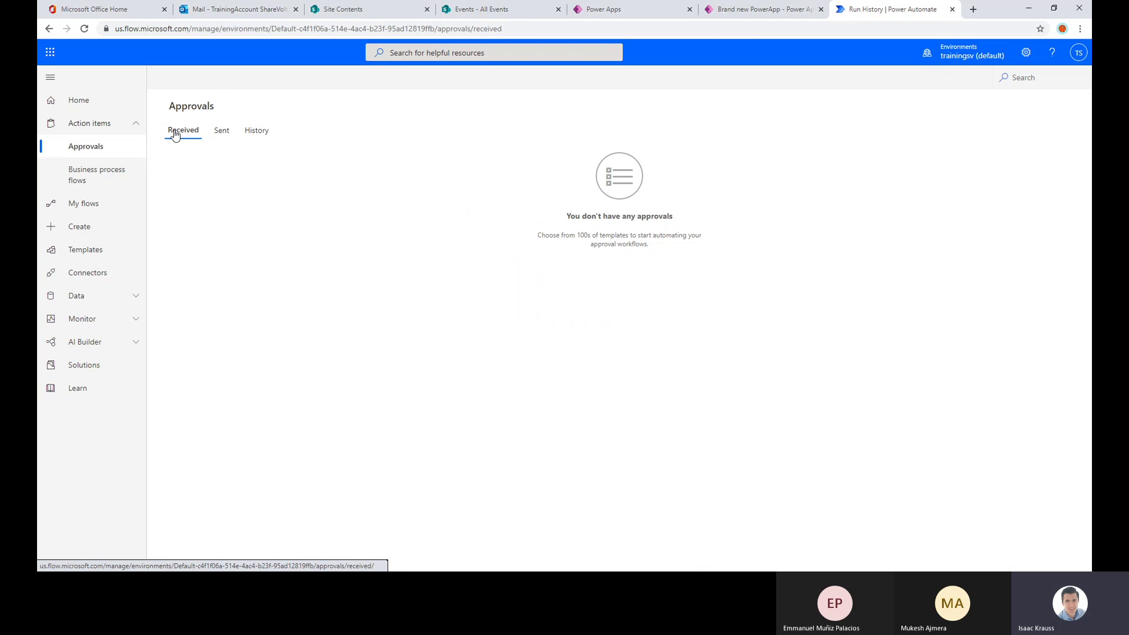
# - Check Outlook once more, then list My flows in Power Automate
pyautogui.click(205, 11)
pyautogui.click(891, 9)
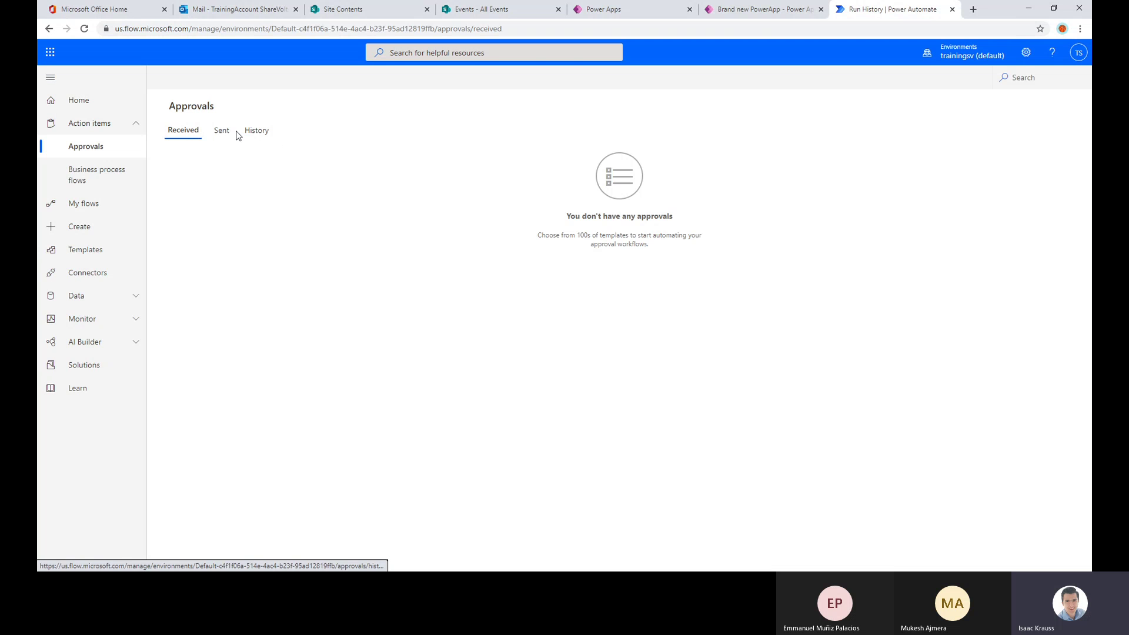
pyautogui.click(75, 219)
pyautogui.click(75, 206)
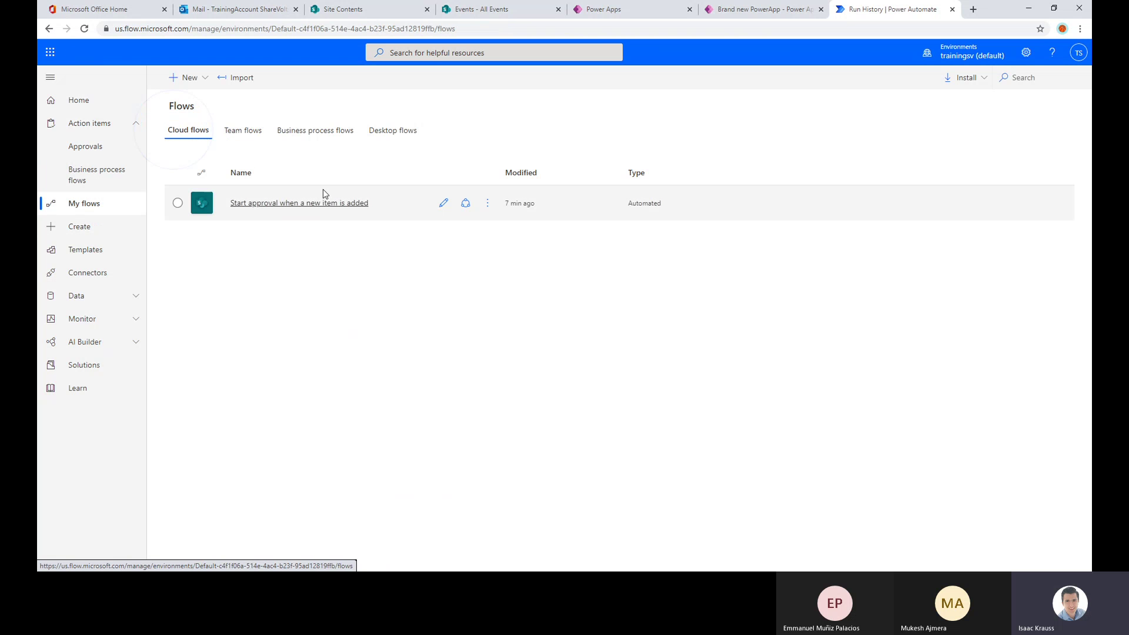
# - Open the approval flow's running Dec 15 run and check Outlook for the email
pyautogui.click(443, 203)
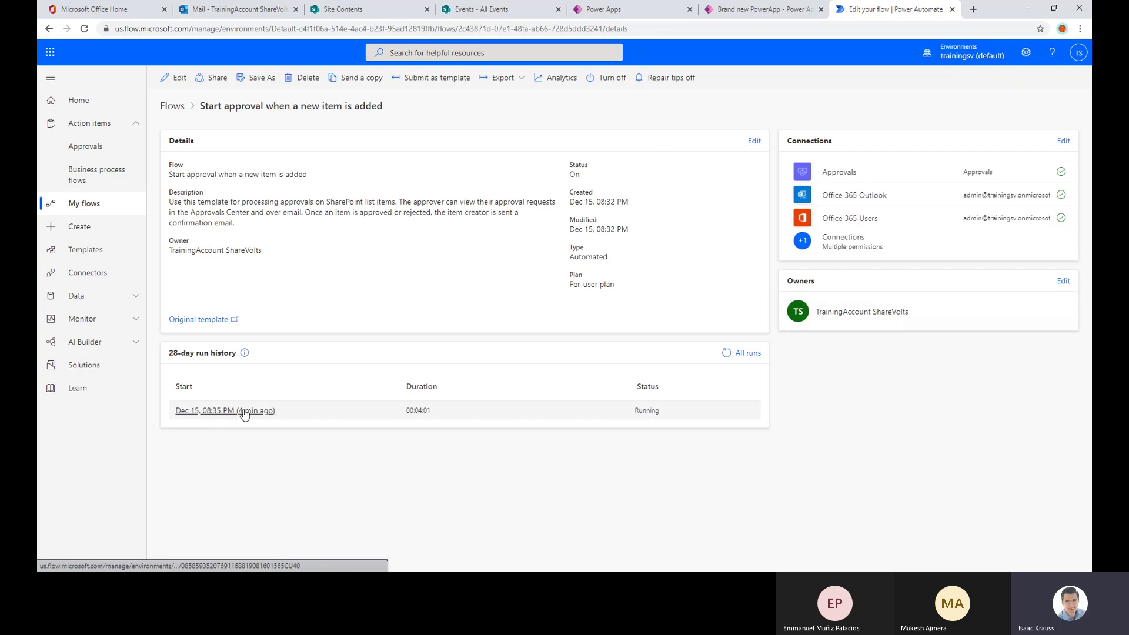
pyautogui.click(242, 411)
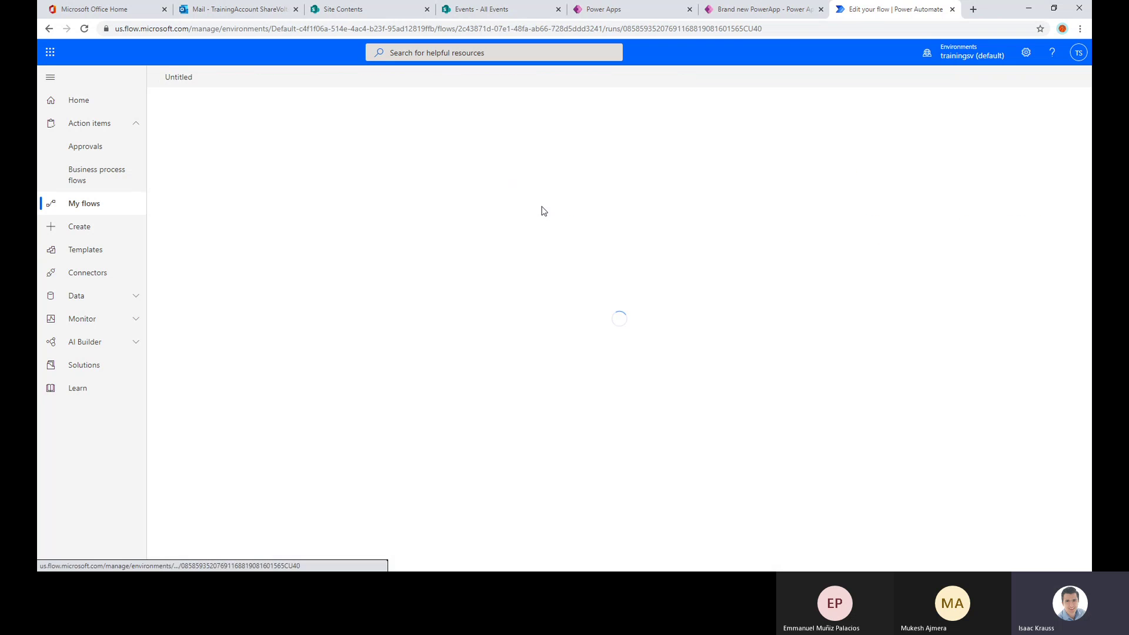
pyautogui.click(231, 17)
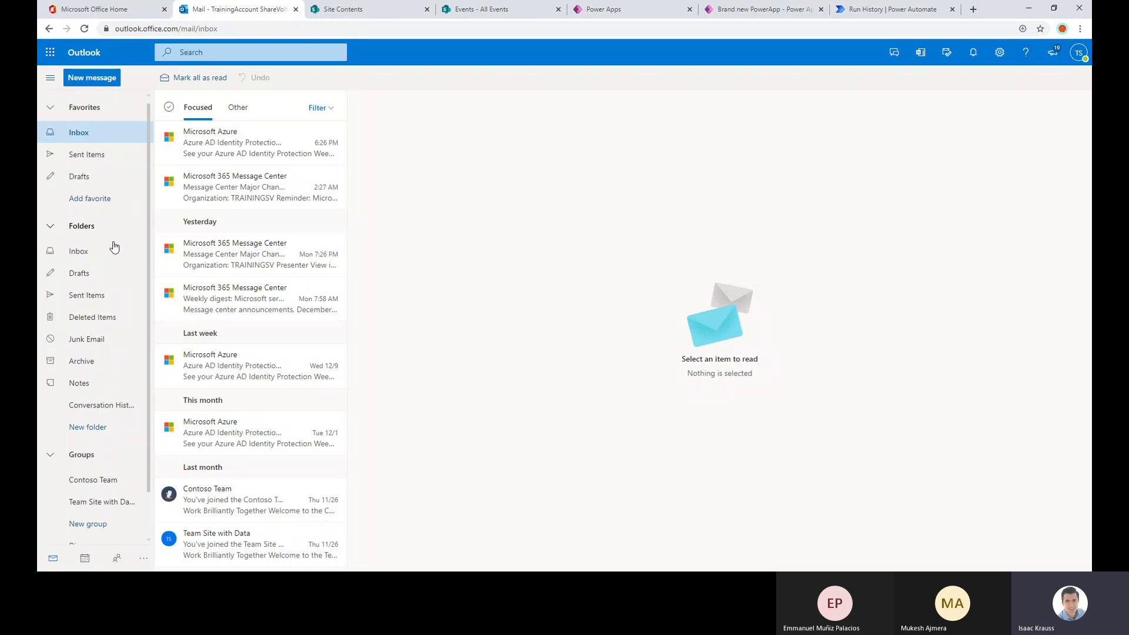
pyautogui.click(862, 9)
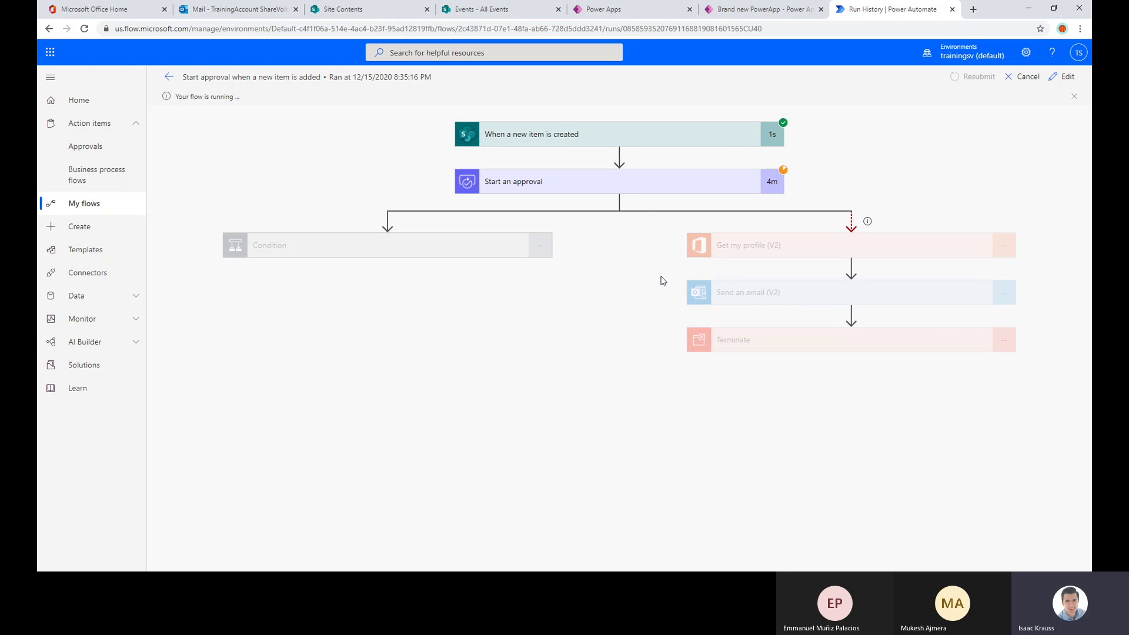
# - Recheck the Approvals tabs, then open the flow's full run history via All runs
pyautogui.click(104, 148)
pyautogui.click(222, 131)
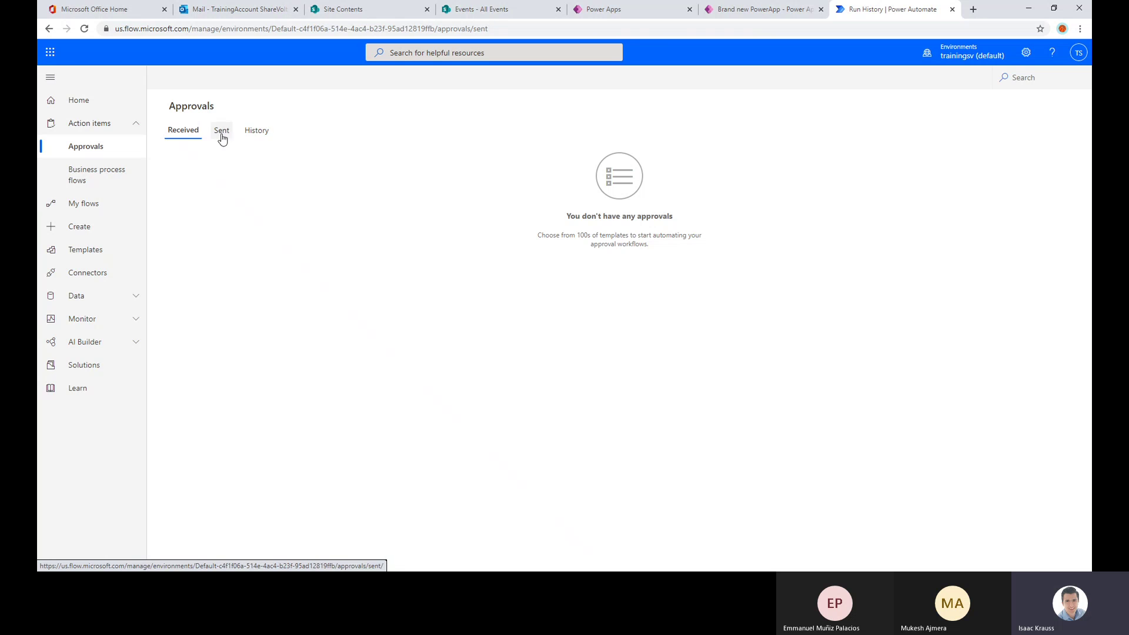
pyautogui.click(256, 131)
pyautogui.click(183, 131)
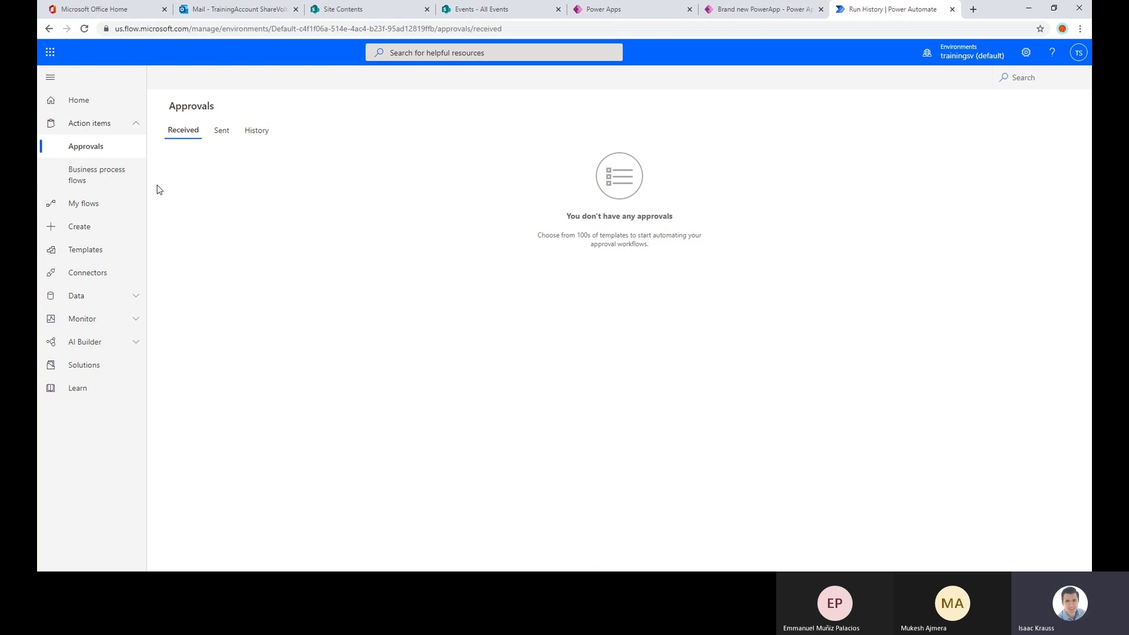
pyautogui.click(104, 205)
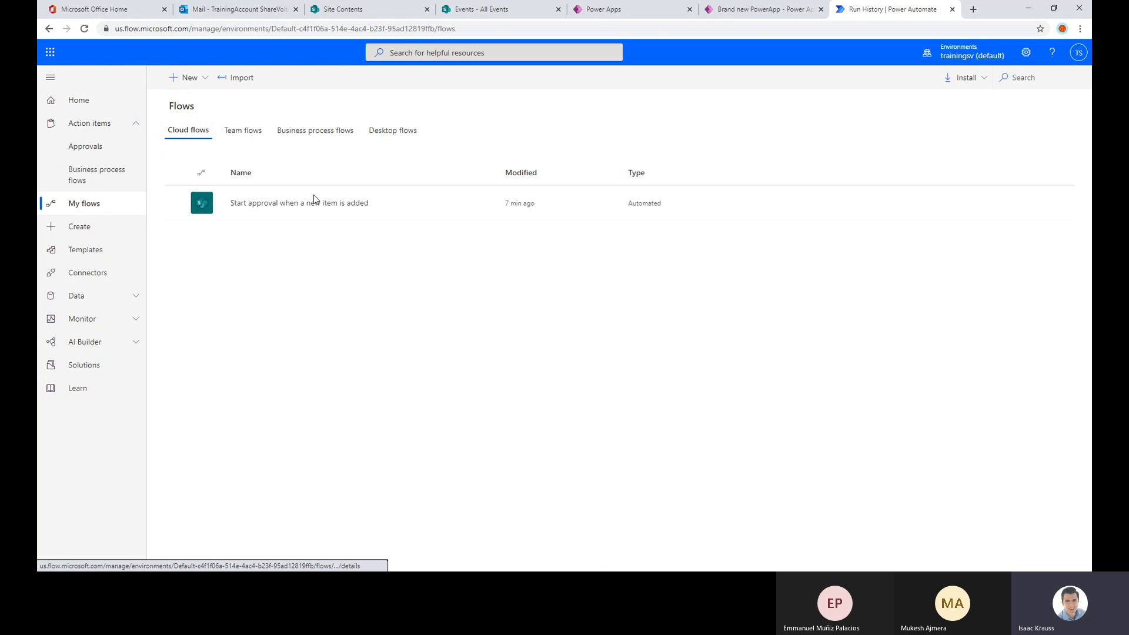
pyautogui.click(270, 204)
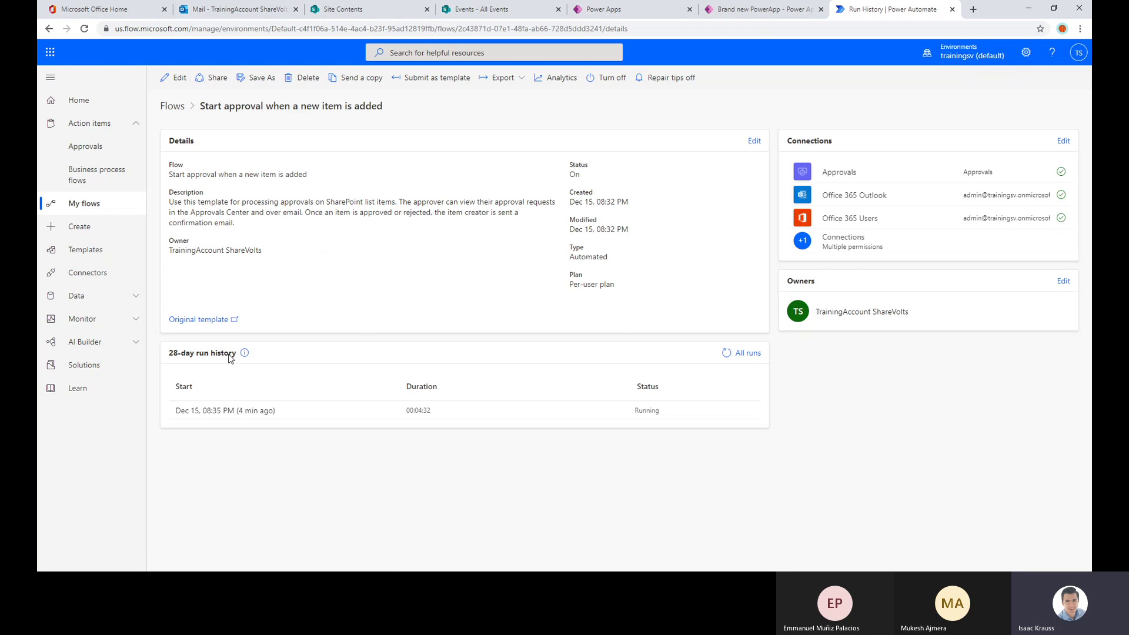
pyautogui.click(749, 354)
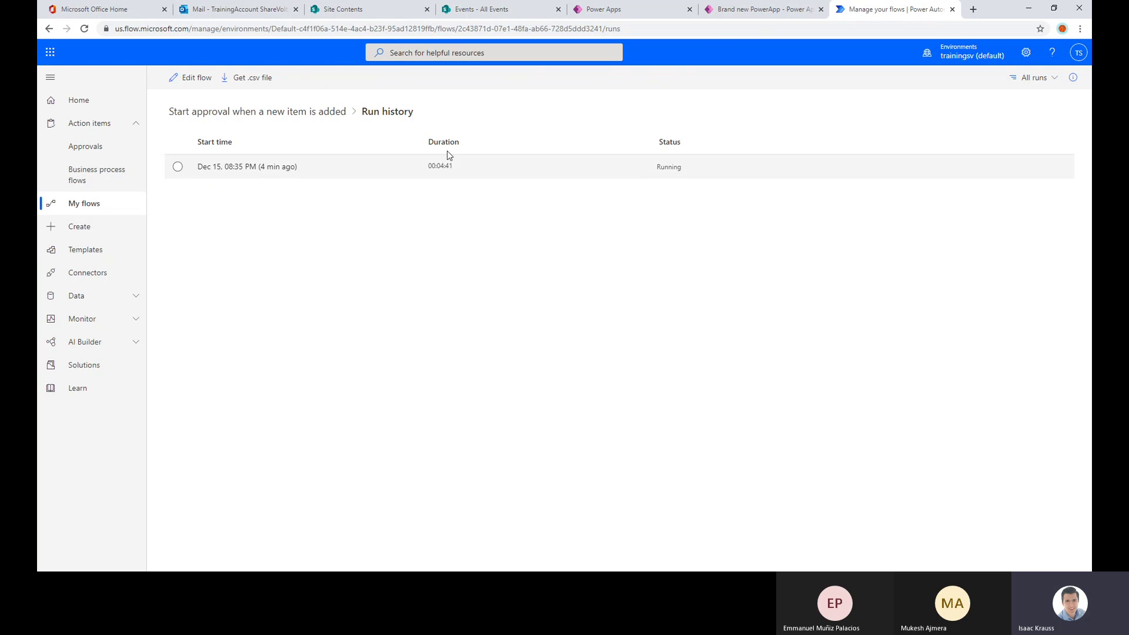
# - Filter the run history to Successful, then Failed, then Running runs
pyautogui.click(1037, 78)
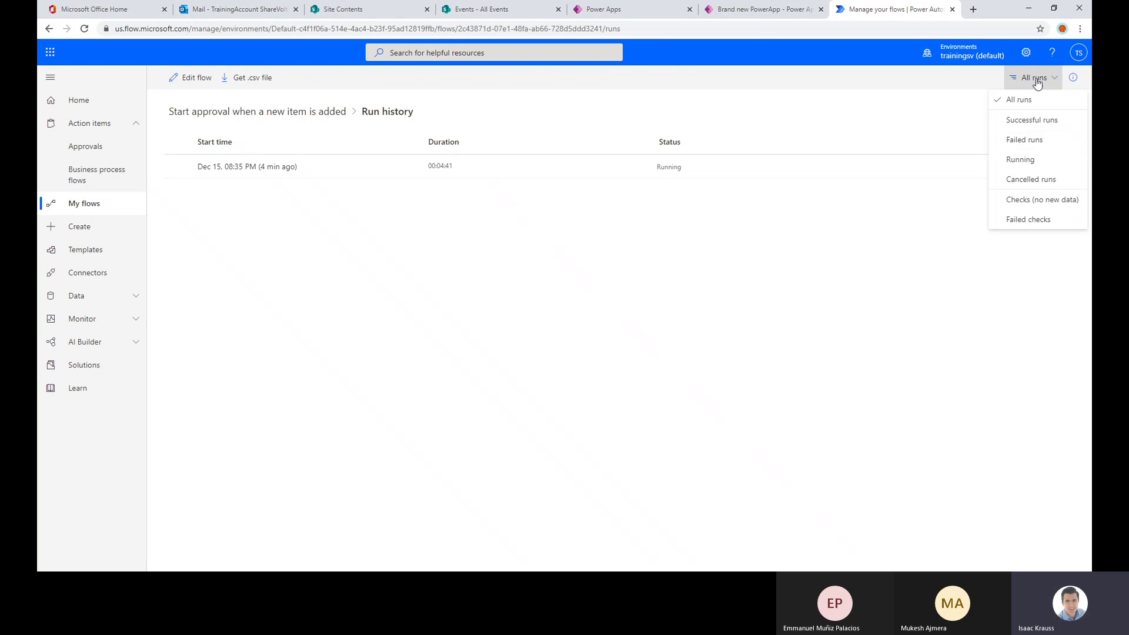
pyautogui.click(1024, 124)
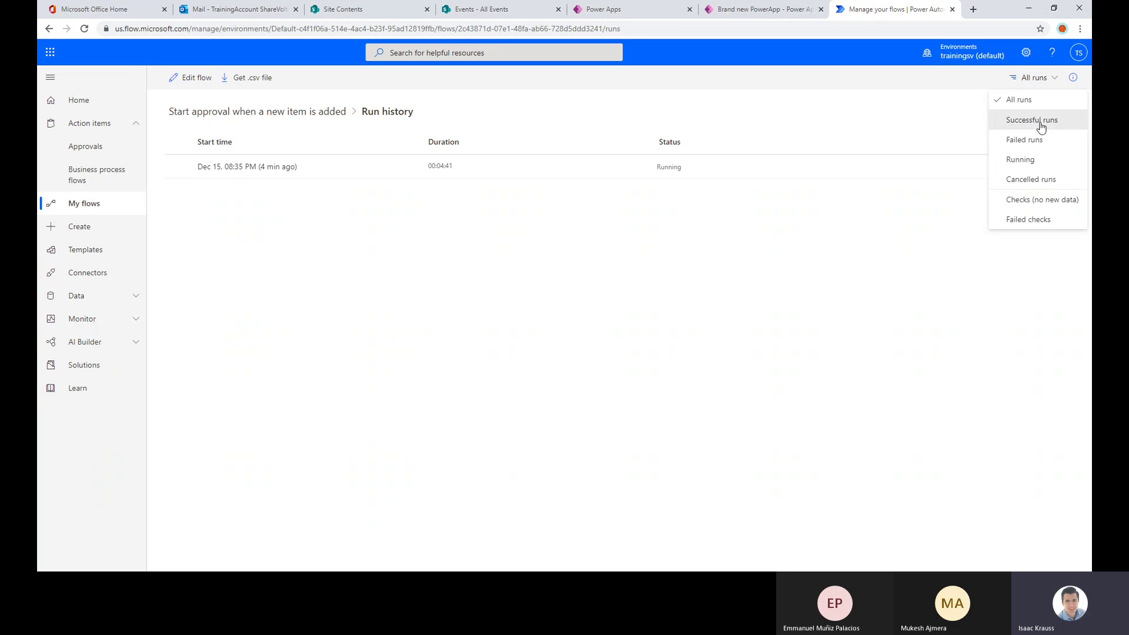
pyautogui.click(1027, 83)
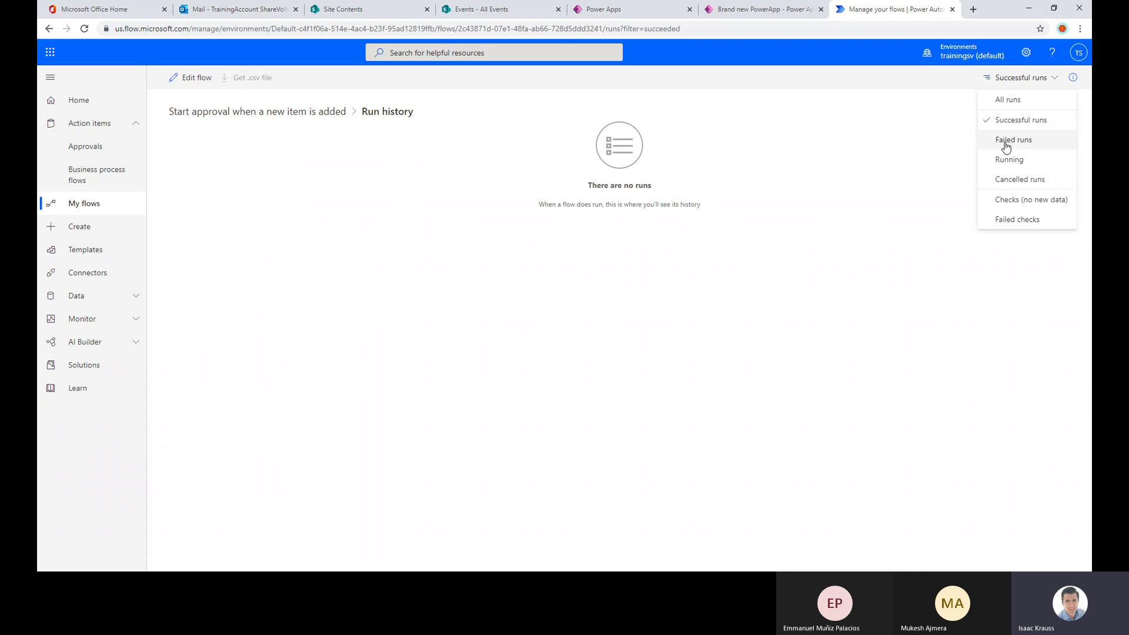
pyautogui.click(1006, 141)
pyautogui.click(1011, 80)
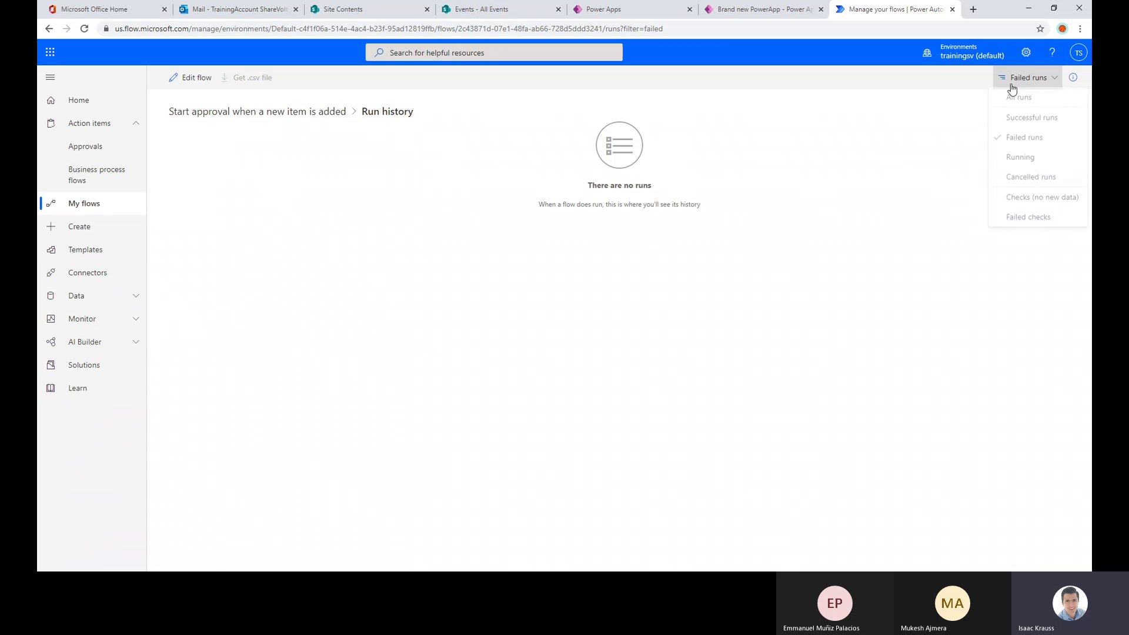
pyautogui.click(1014, 159)
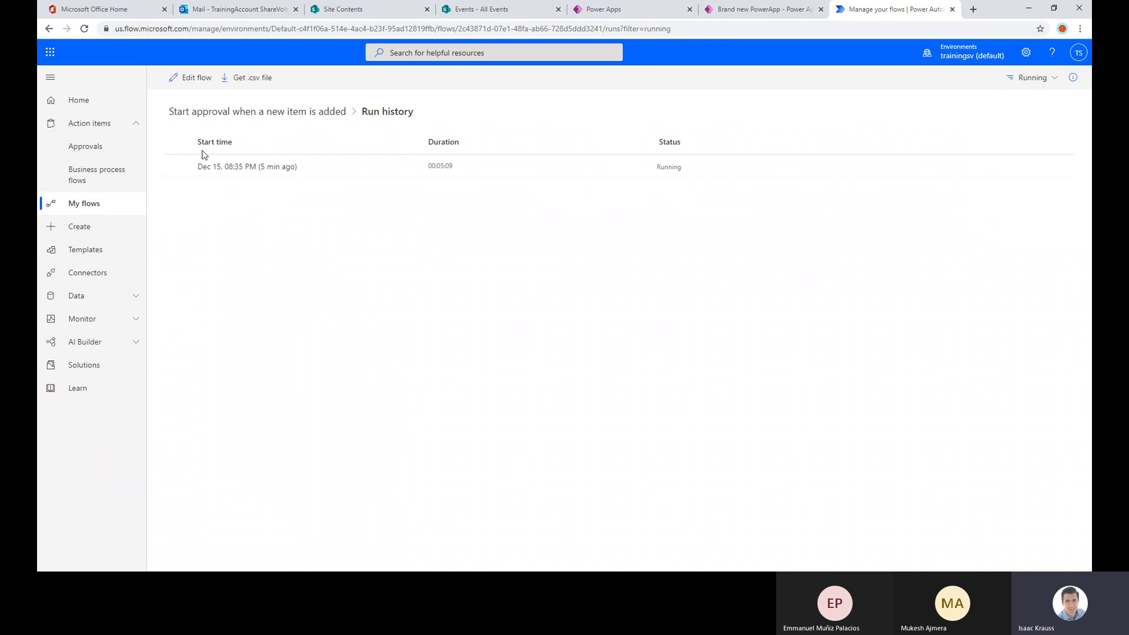
# - Filter by Cancelled and Checks statuses, then return to the flow's details page
pyautogui.click(1029, 77)
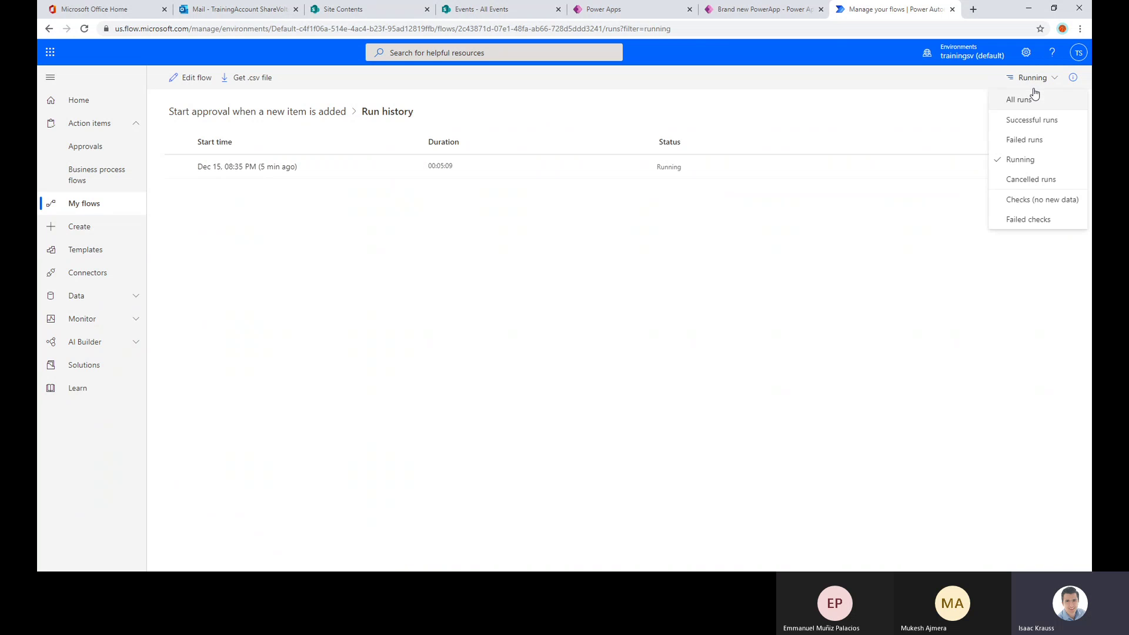
pyautogui.click(1019, 177)
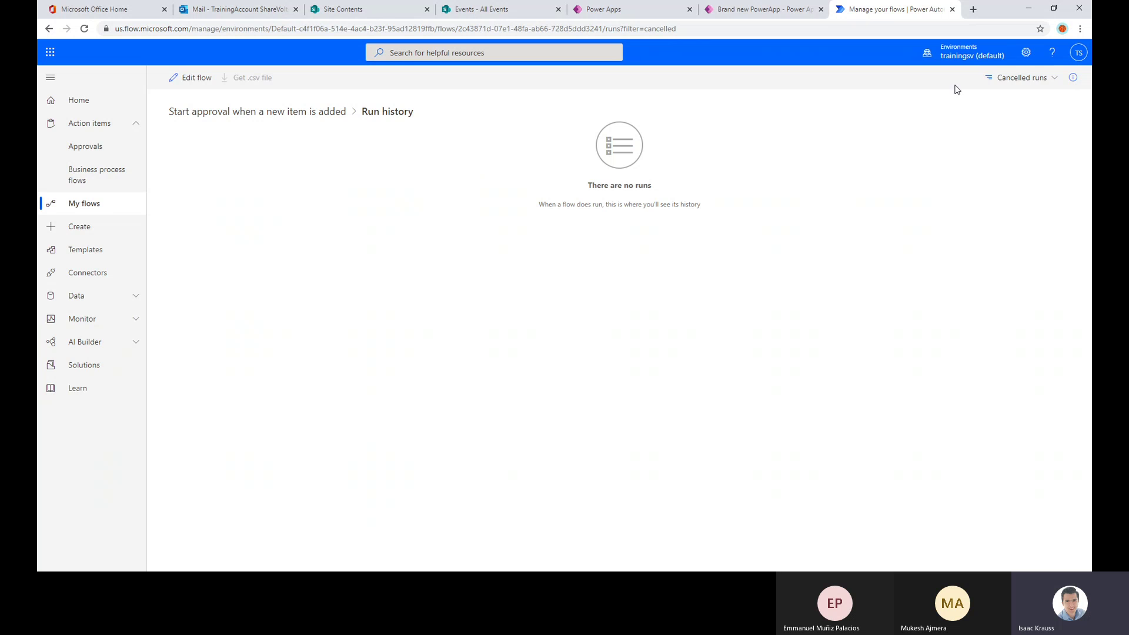
pyautogui.click(1020, 77)
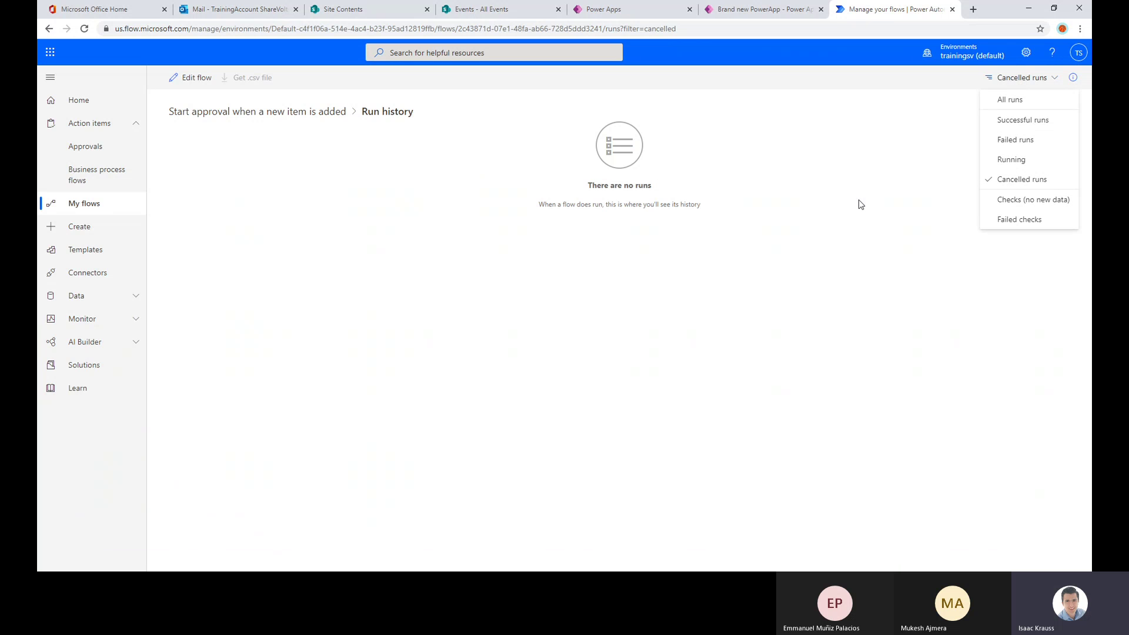
pyautogui.click(1036, 207)
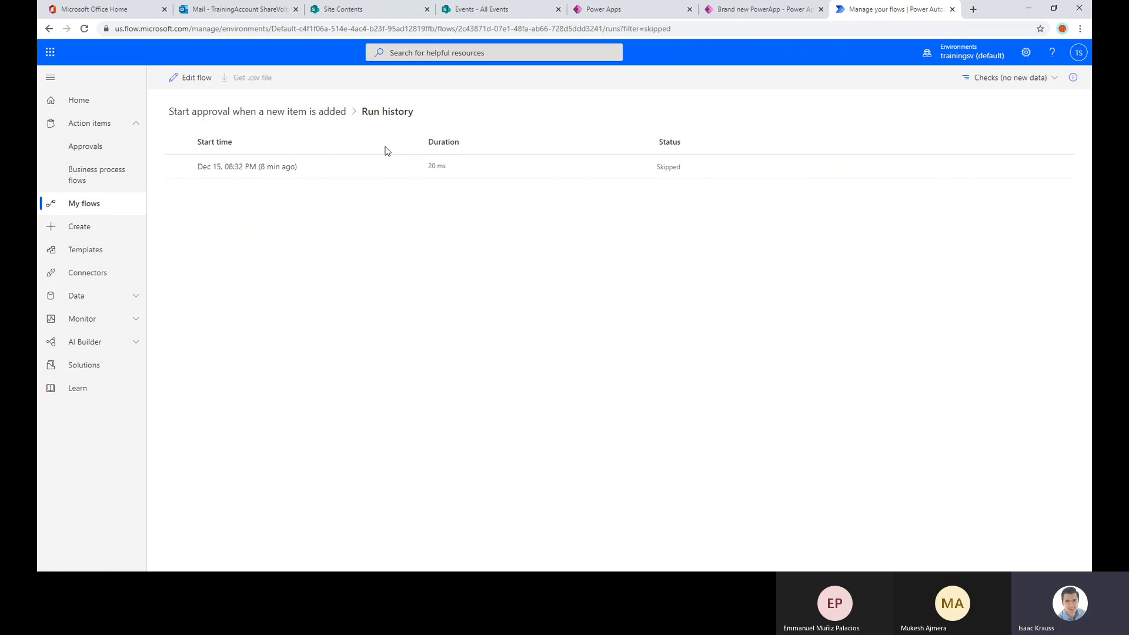
pyautogui.click(1017, 78)
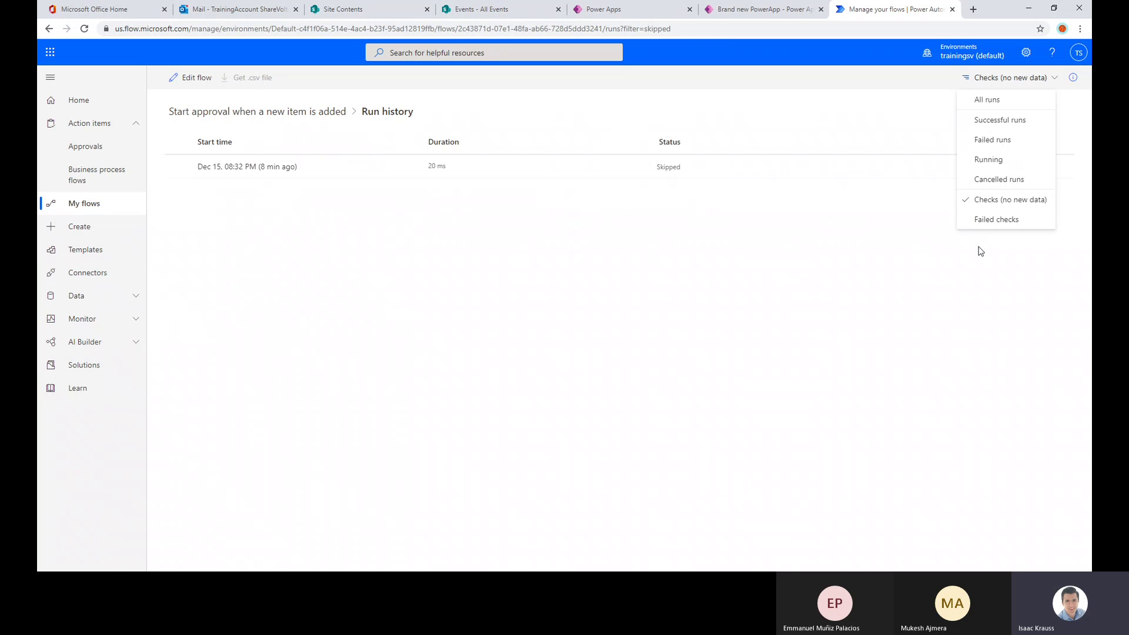
pyautogui.click(277, 112)
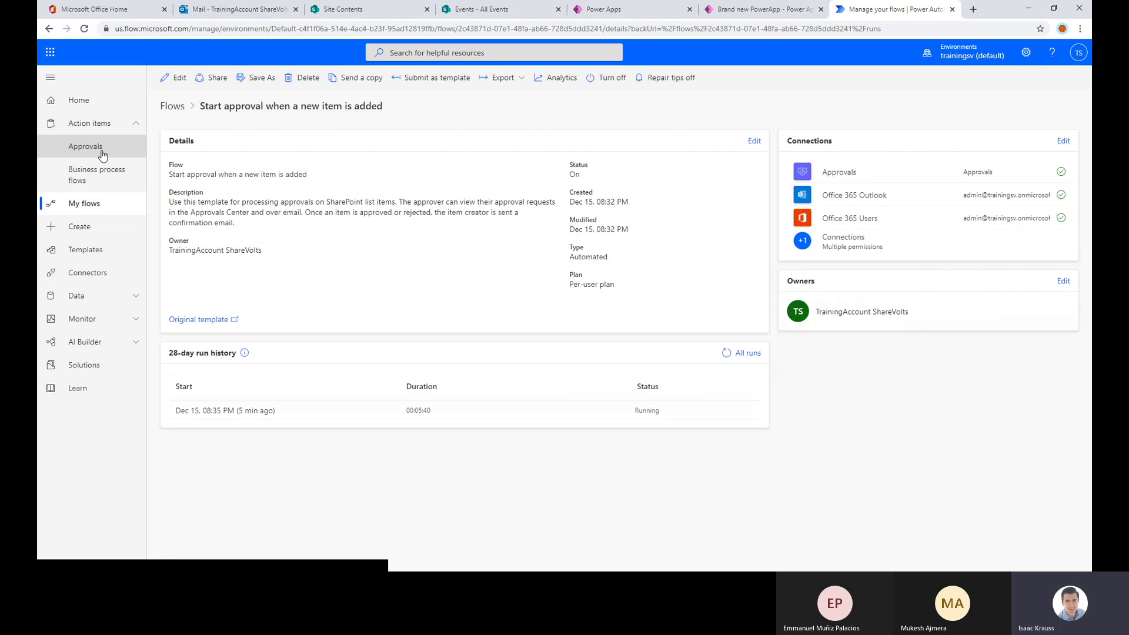
# - Read the 'Please review: Great Event' email in Outlook, then open Power Automate Approvals
pyautogui.click(243, 7)
pyautogui.click(213, 158)
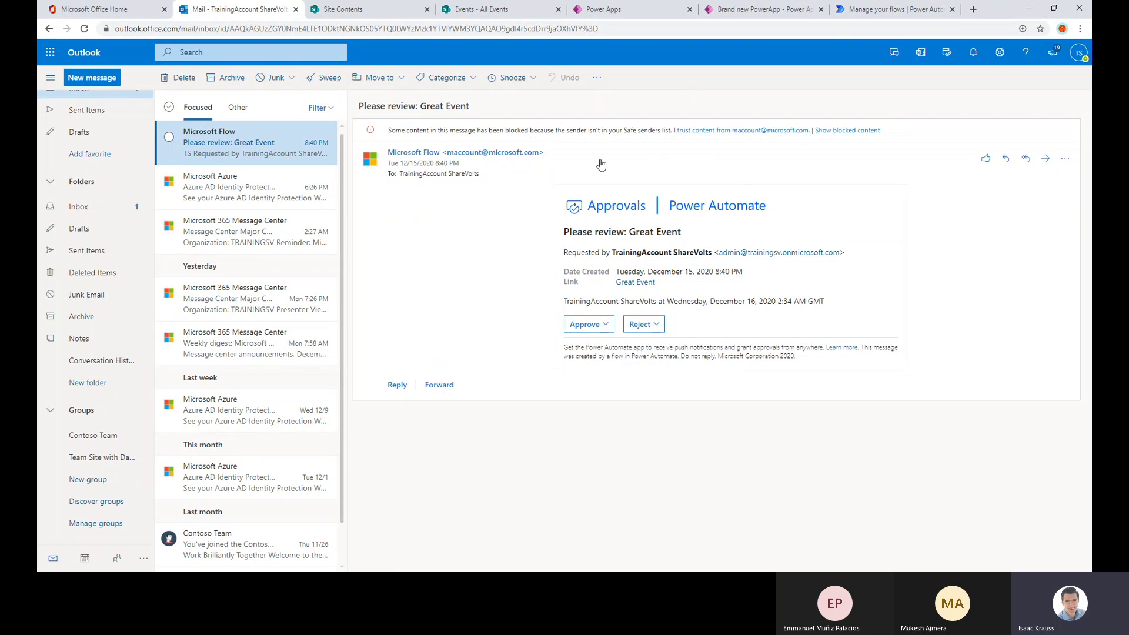
pyautogui.click(879, 13)
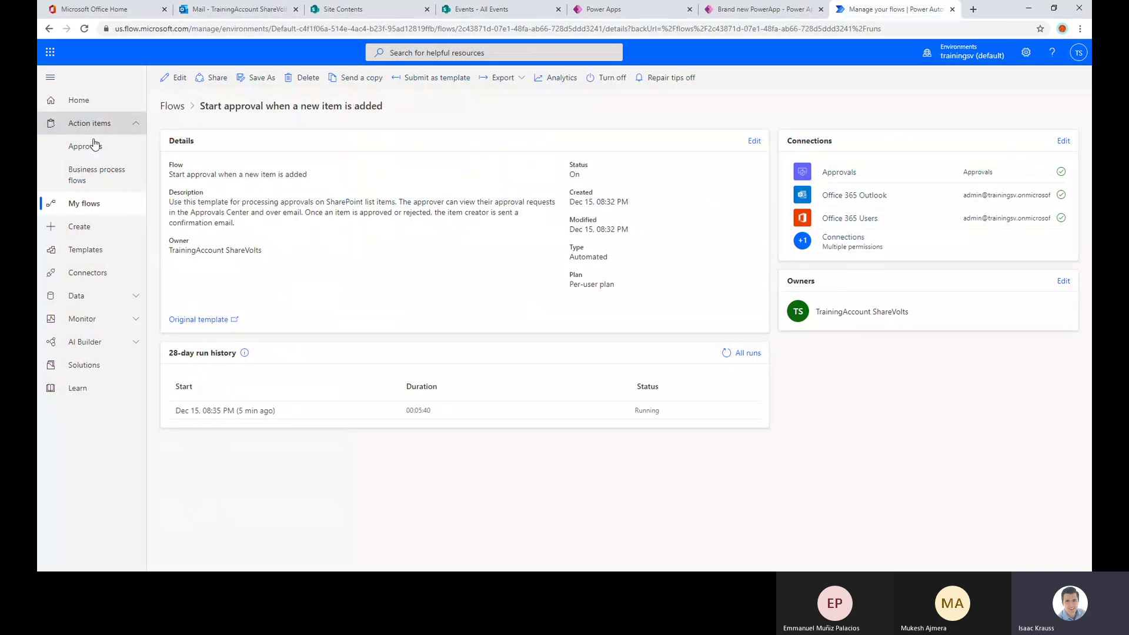
pyautogui.click(108, 158)
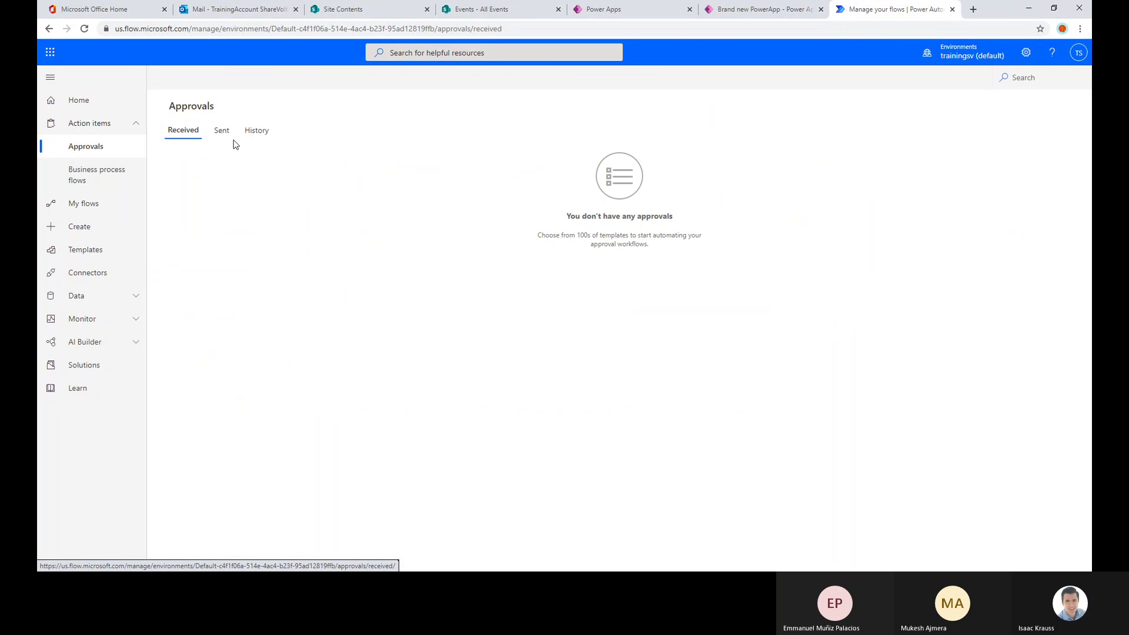
# - Toggle the Sent and Received approvals tabs and recheck the Outlook approval email
pyautogui.click(215, 135)
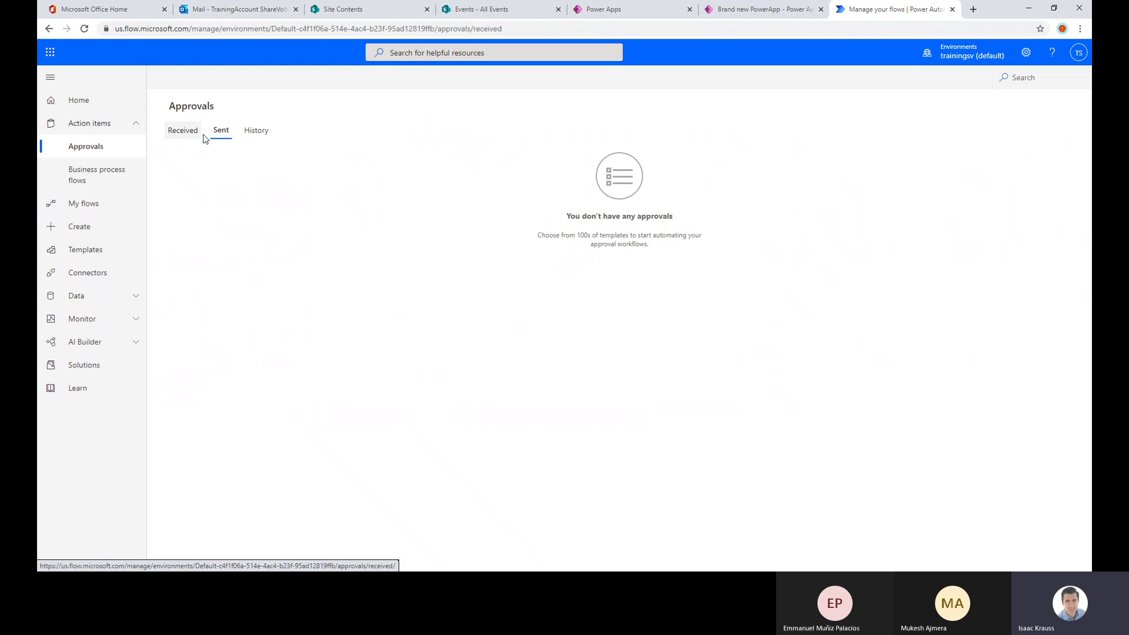
pyautogui.click(196, 133)
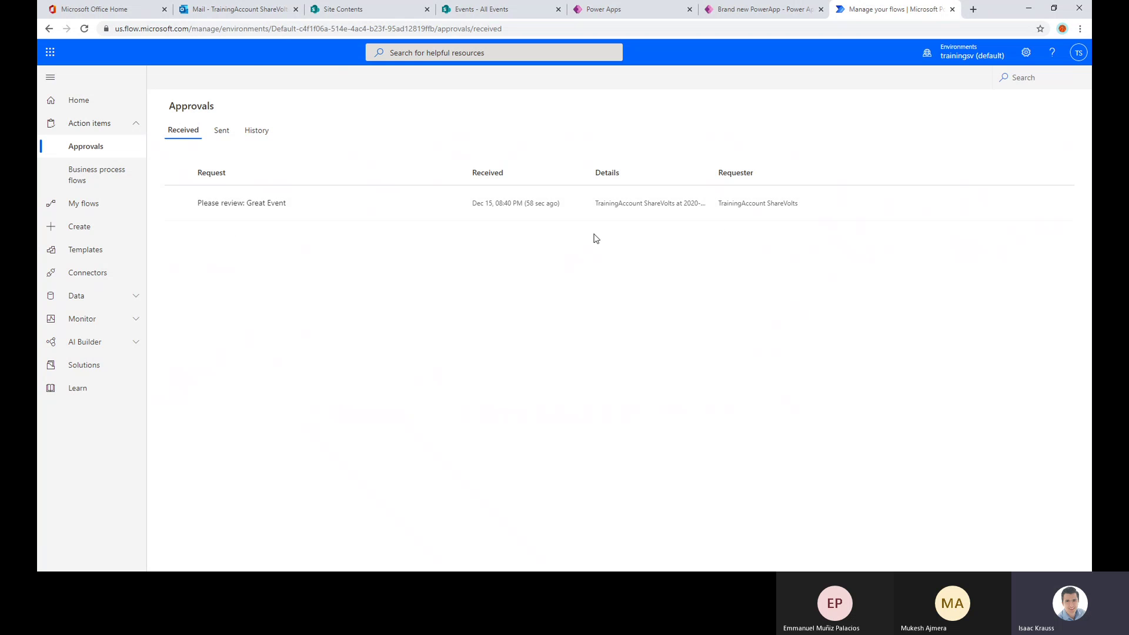
pyautogui.click(246, 14)
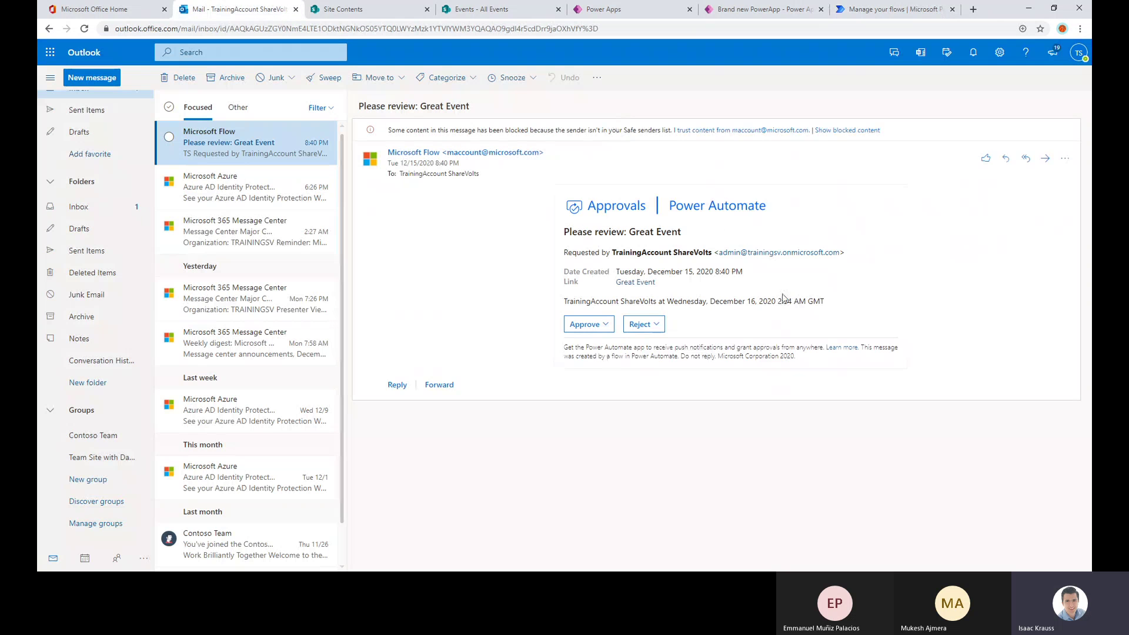
pyautogui.click(875, 8)
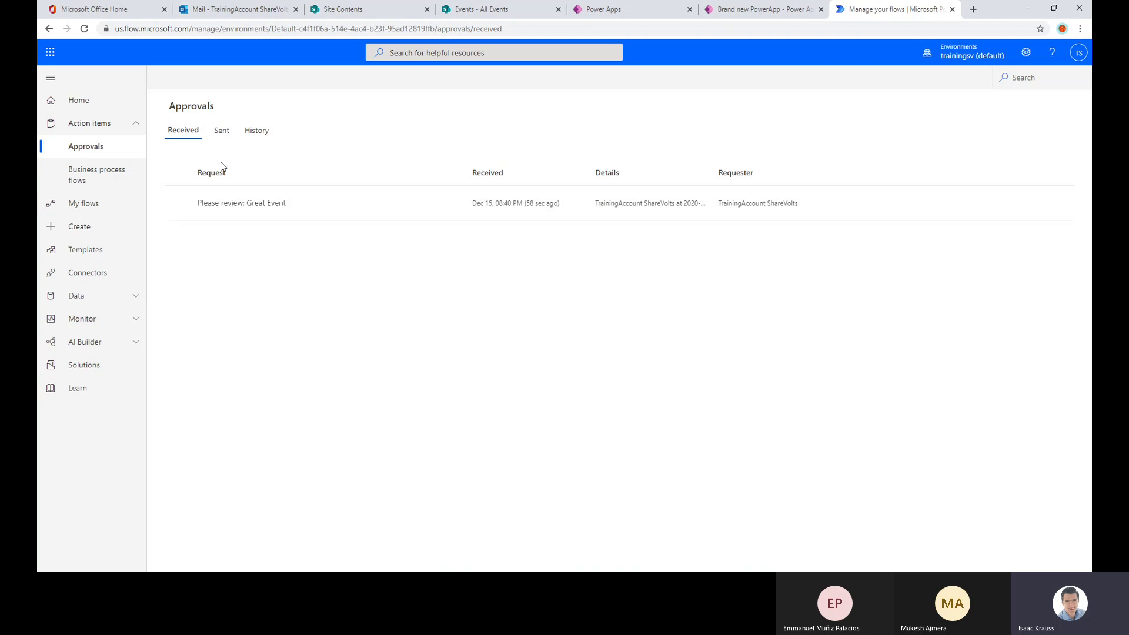
# - Visit My flows and the approval flow, then reopen Received approvals to find Great Event
pyautogui.click(85, 213)
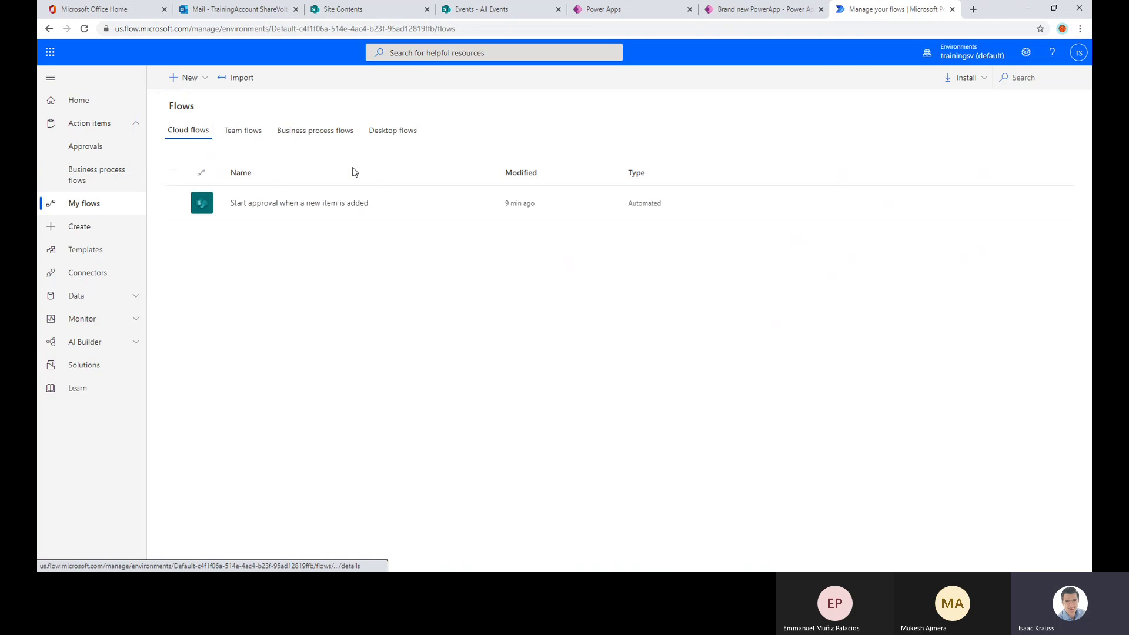
pyautogui.click(282, 203)
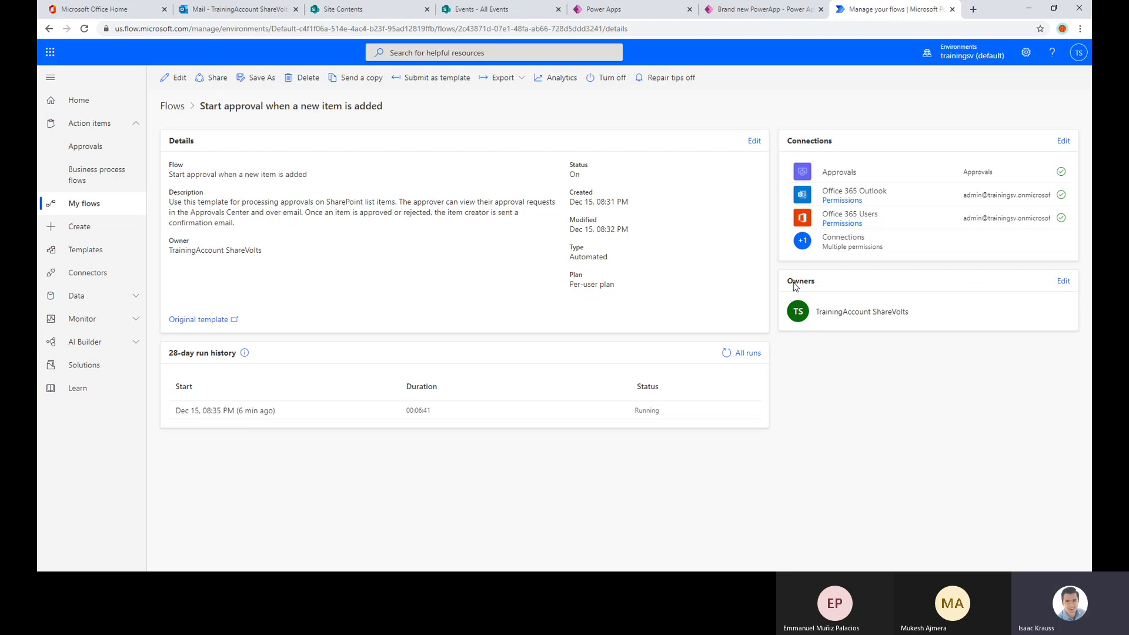
pyautogui.click(109, 204)
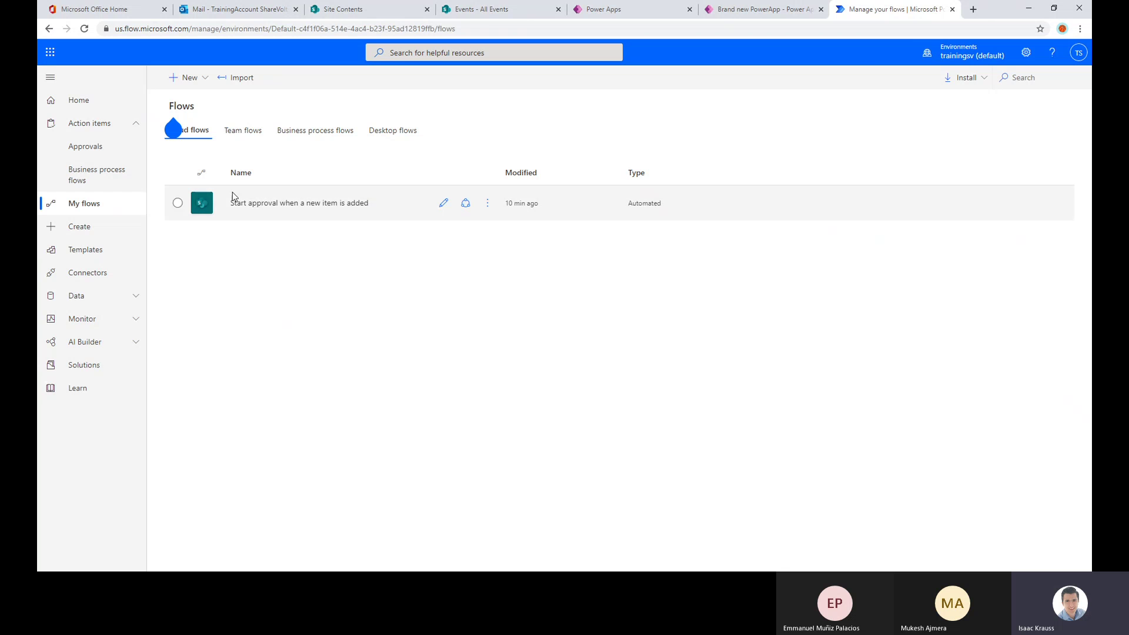
pyautogui.click(88, 146)
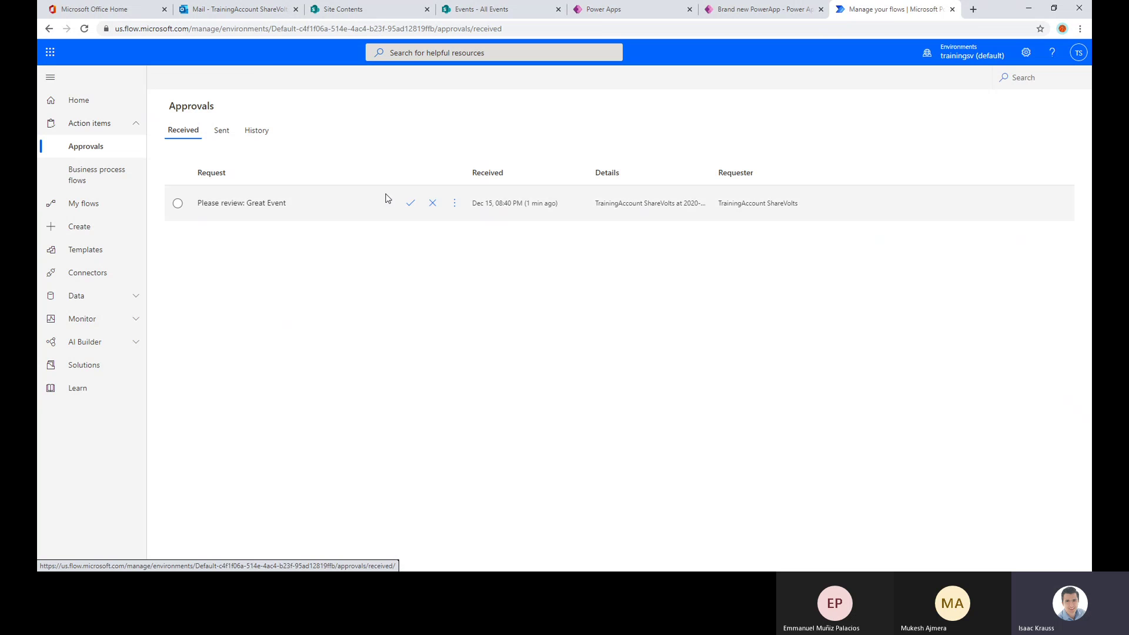
# - Open the Microsoft Flow 'Please review: Great Event' email in the Outlook inbox, scrolled to its top
pyautogui.click(240, 9)
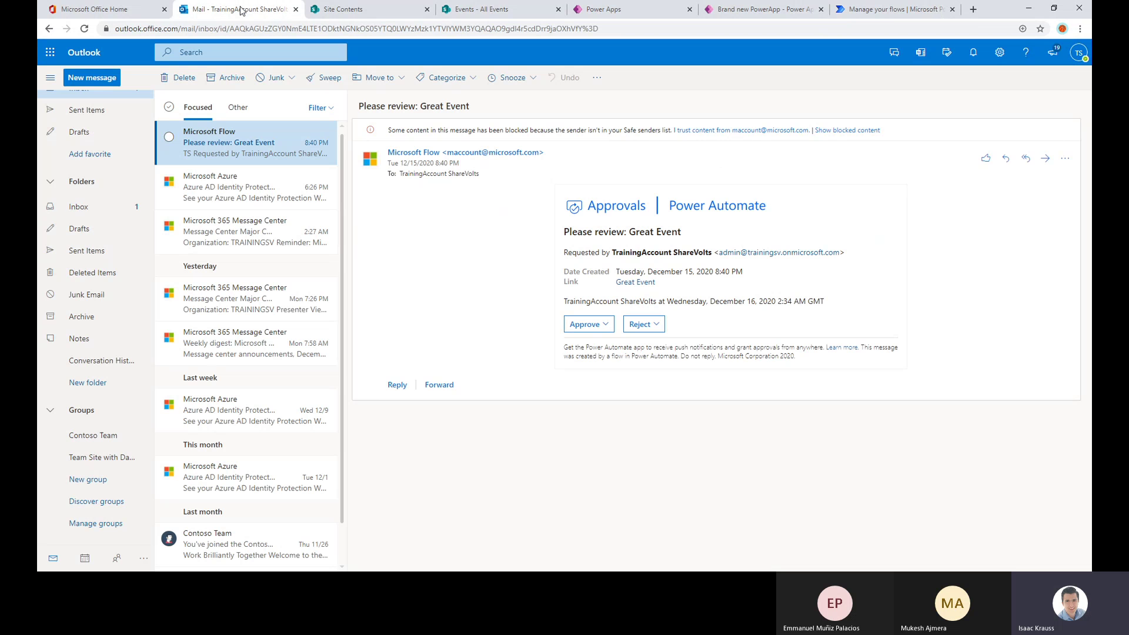
pyautogui.click(235, 191)
pyautogui.click(232, 129)
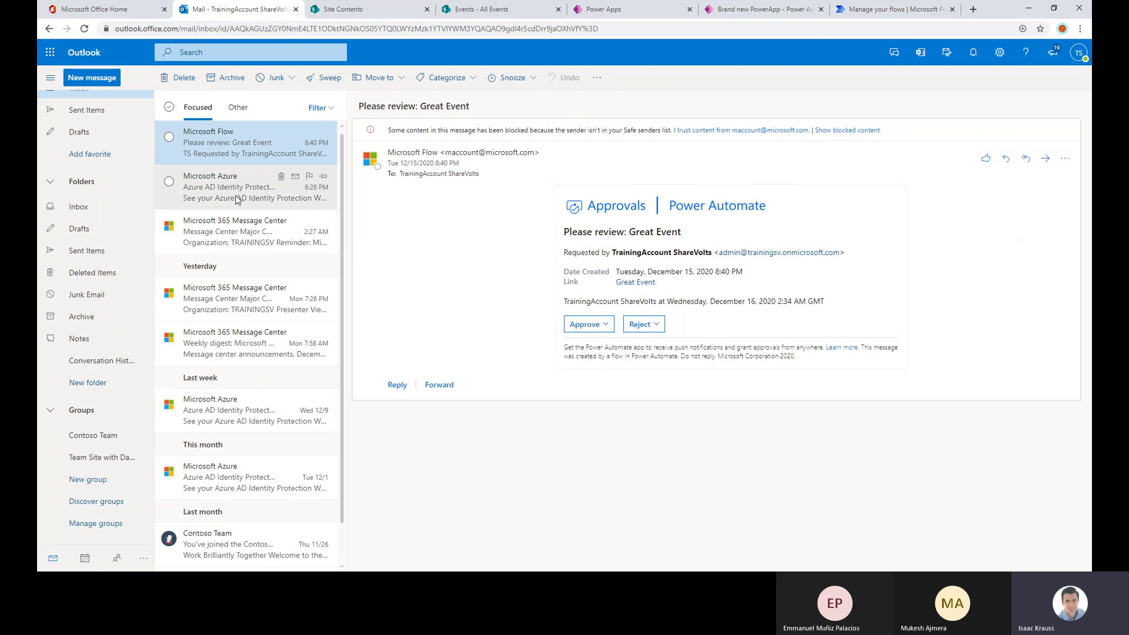
pyautogui.scroll(2, 116, 229)
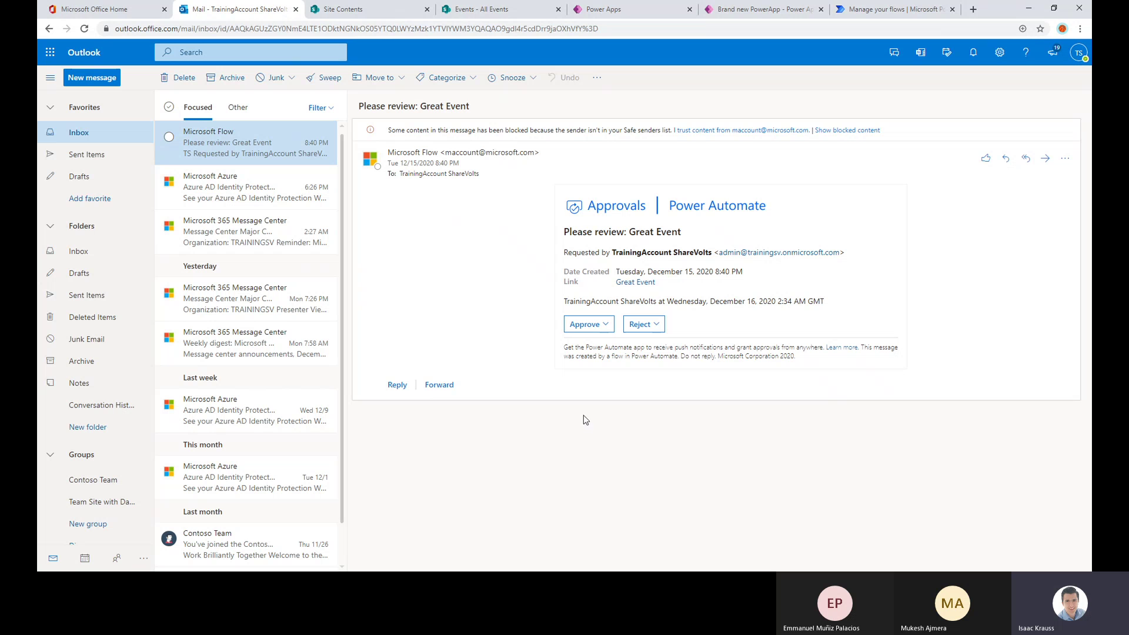
# - Approve the Great Event request with the comment 'Approve' and submit the response
pyautogui.click(604, 328)
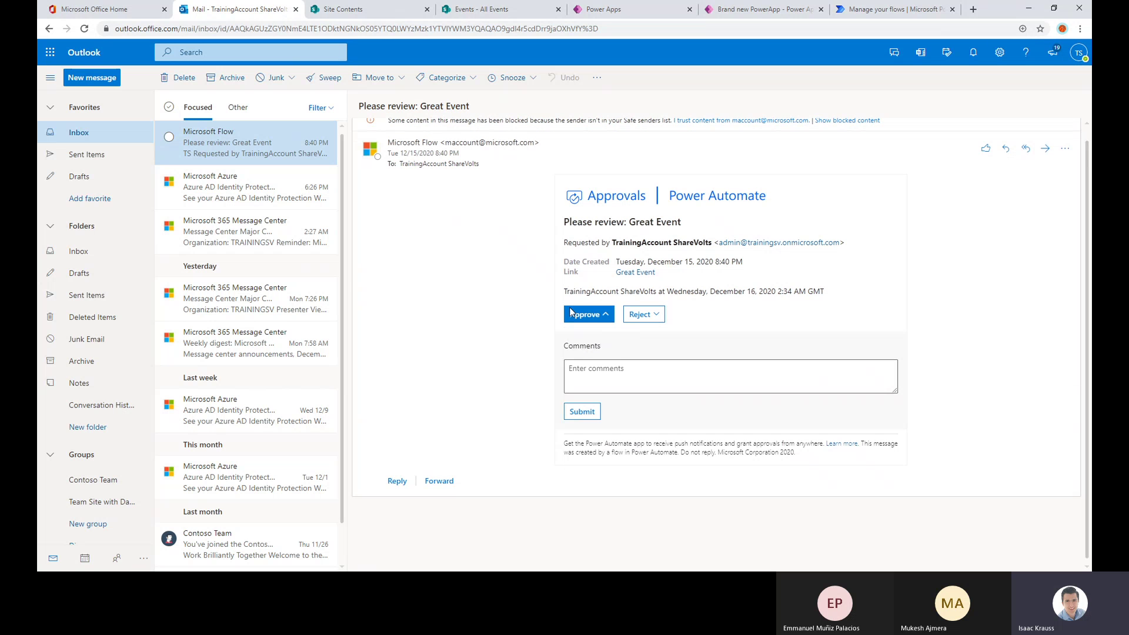
pyautogui.click(606, 369)
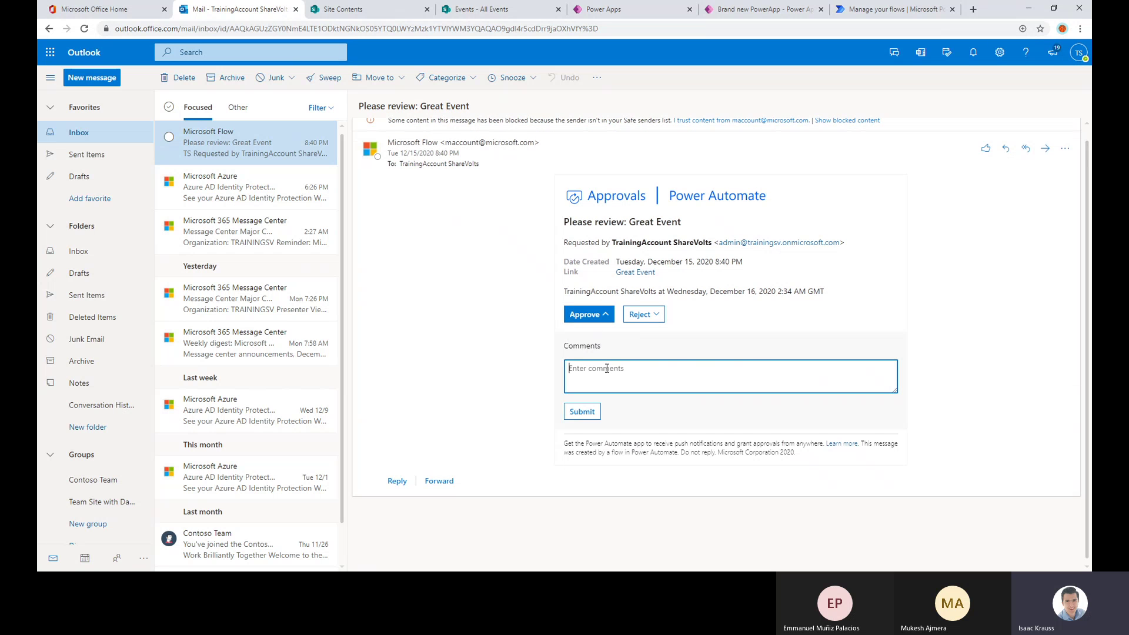
pyautogui.write('Approb')
pyautogui.press('BackSpace')
pyautogui.write('ve')
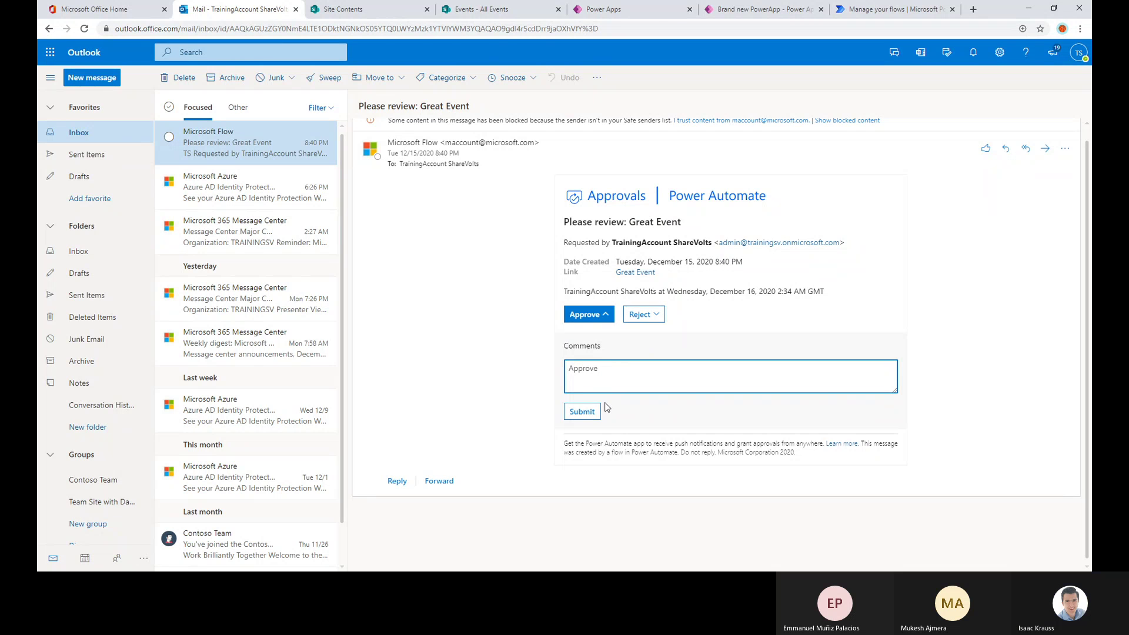
pyautogui.click(581, 411)
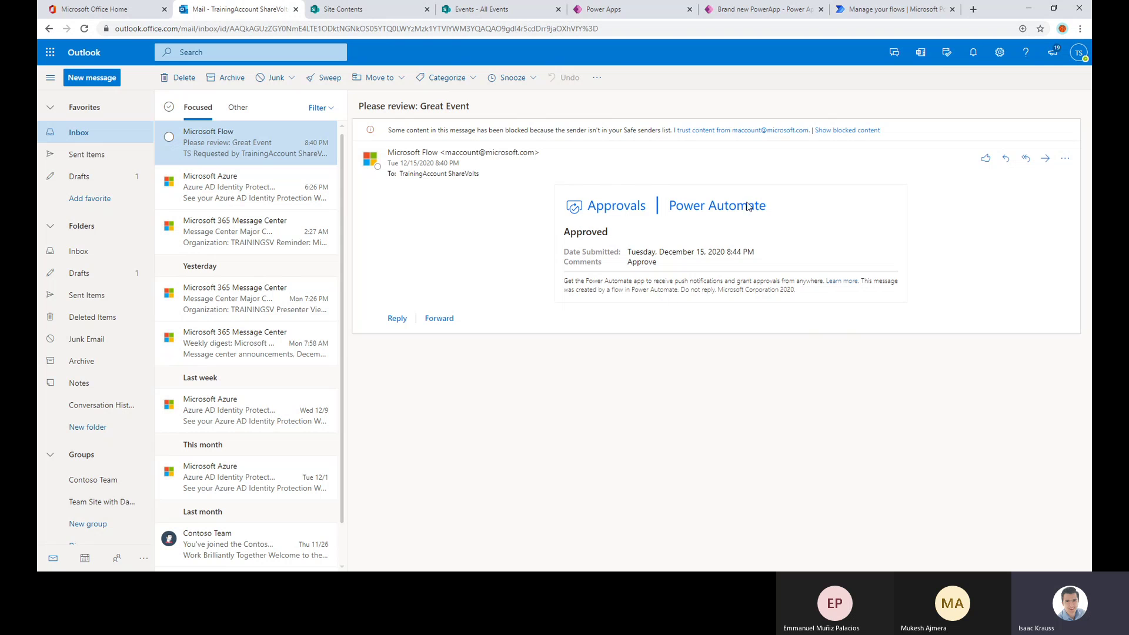
# - Check the undeliverable notice and confirm the submitted 'Approve' comment in the Great Event email
pyautogui.click(231, 203)
pyautogui.click(215, 194)
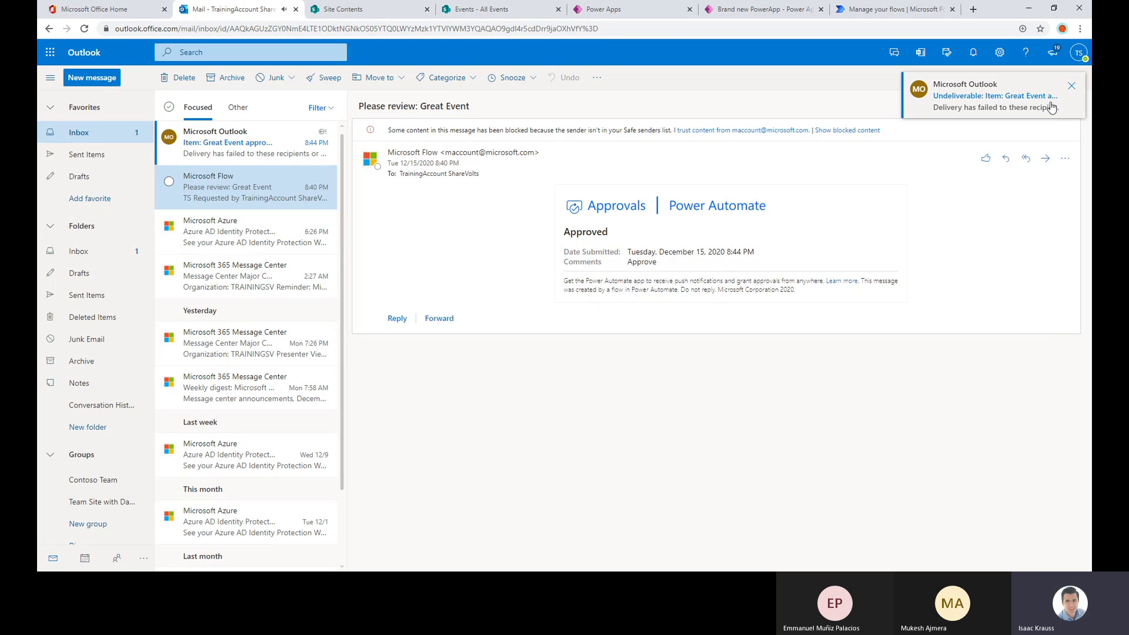
pyautogui.click(1077, 93)
pyautogui.click(230, 180)
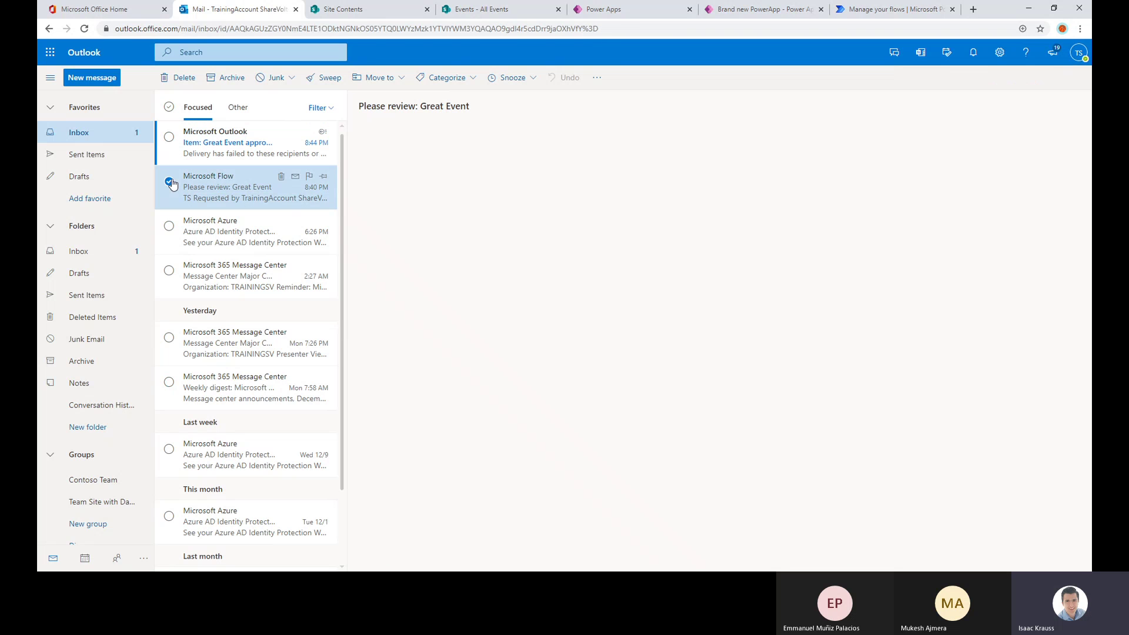
pyautogui.moveTo(627, 262); pyautogui.dragTo(666, 268)
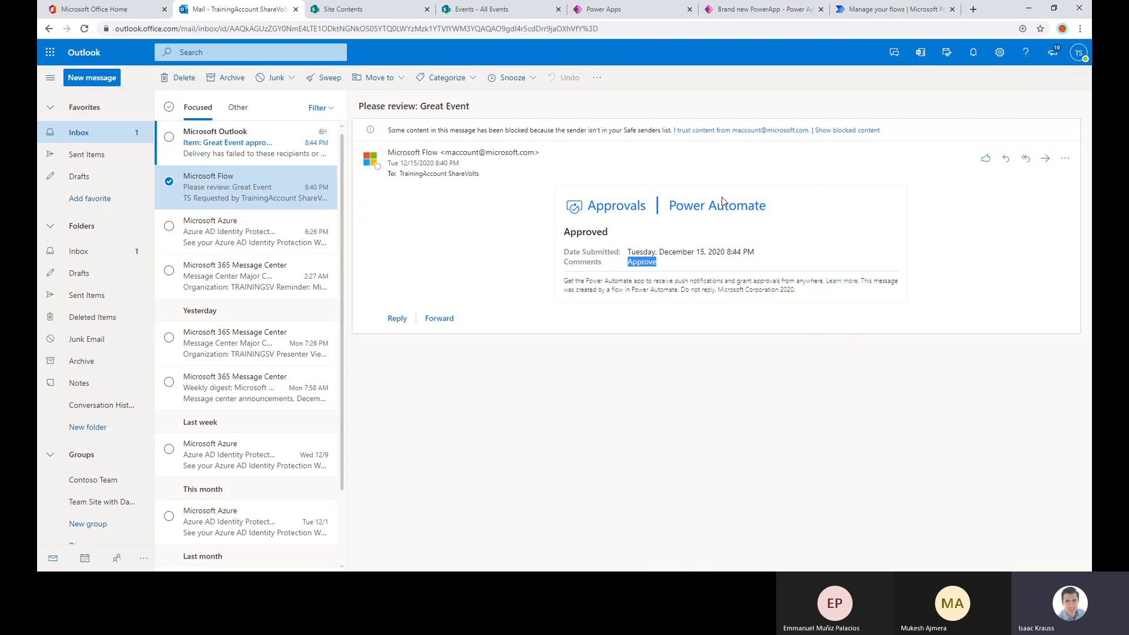
# - Refresh Power Automate Approvals and check Sent and History for the completed request
pyautogui.click(879, 9)
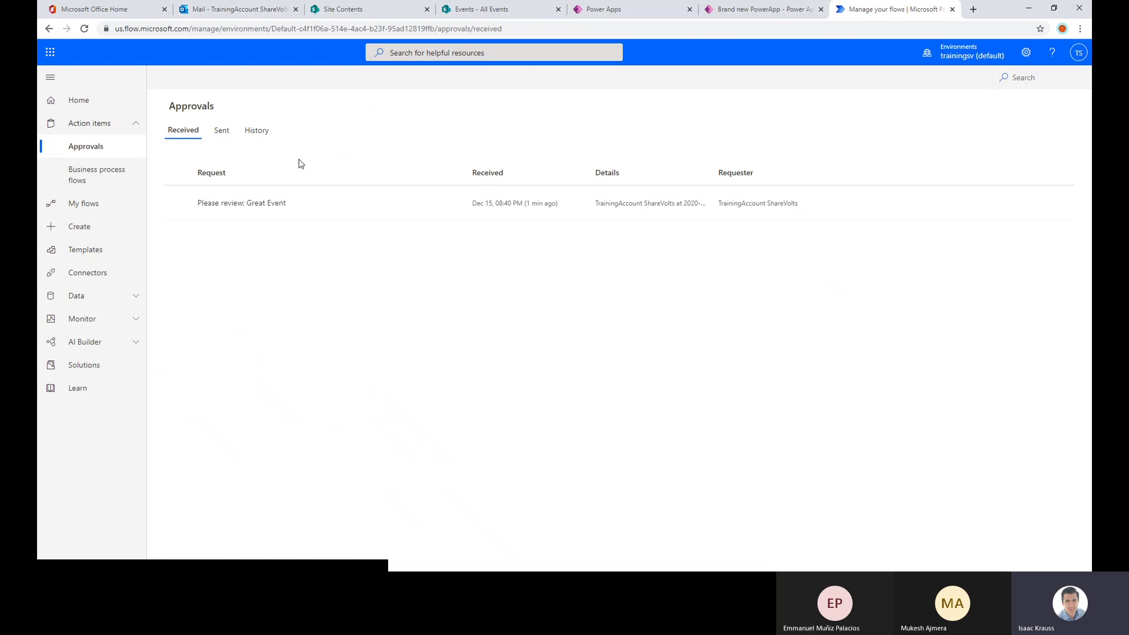
pyautogui.click(85, 30)
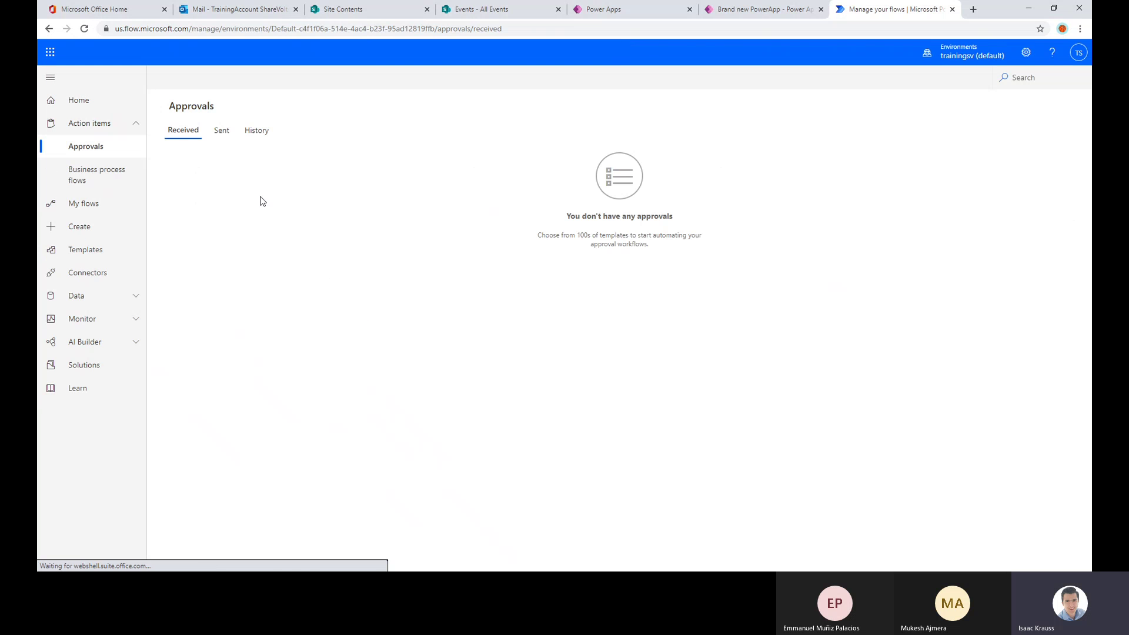
pyautogui.click(223, 134)
pyautogui.click(181, 133)
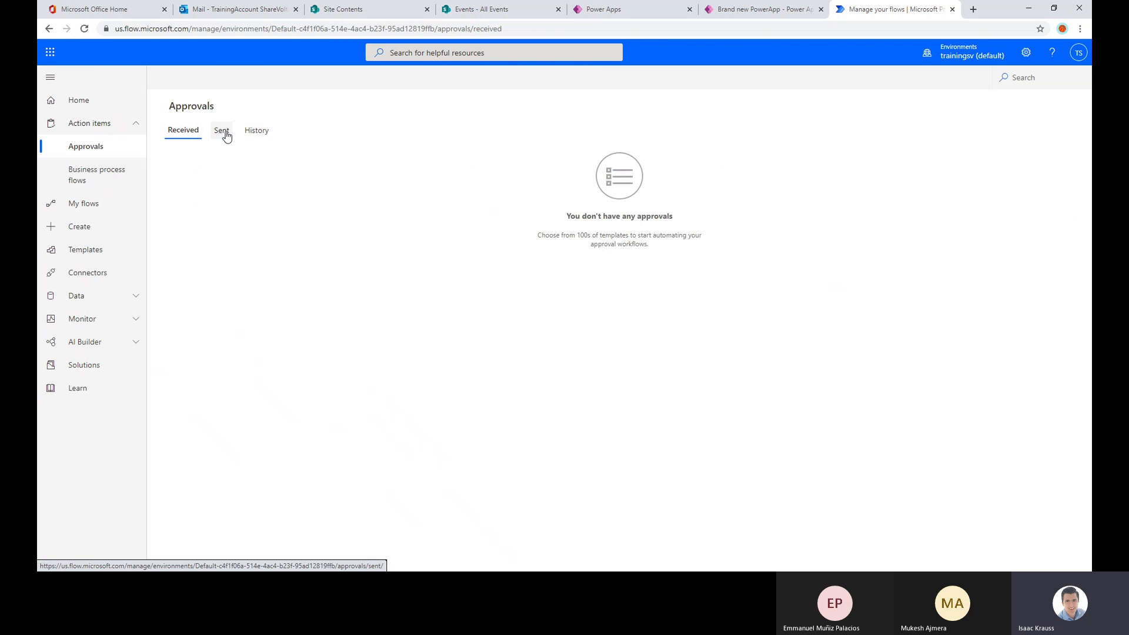
pyautogui.click(223, 133)
pyautogui.click(264, 134)
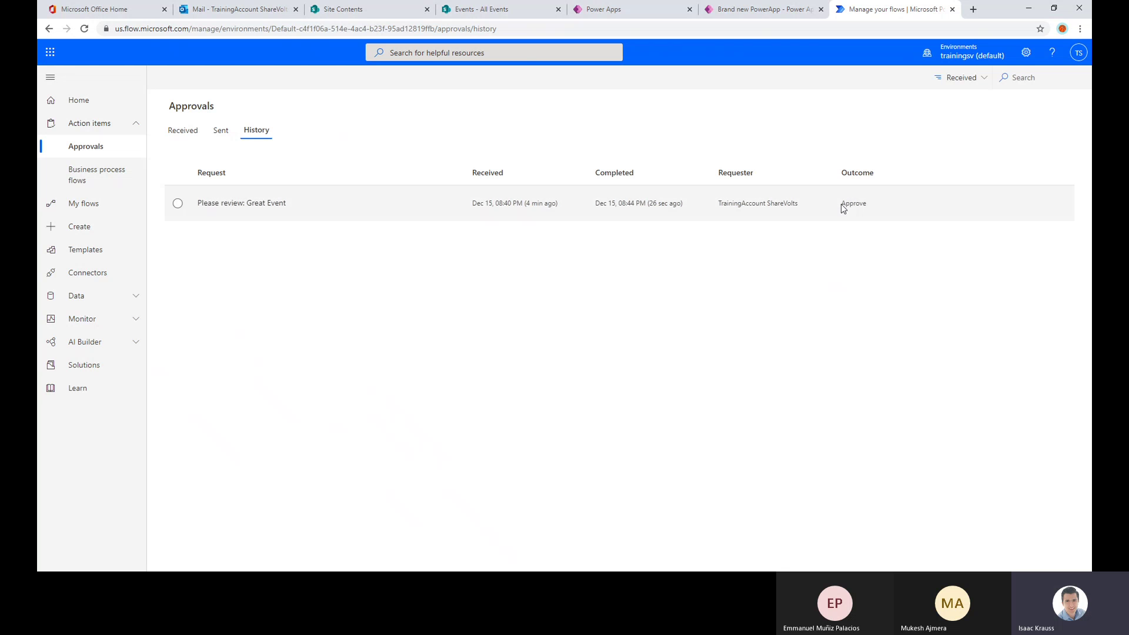
# - Note the Approve outcome in History, then open the approval flow from My flows
pyautogui.moveTo(841, 203); pyautogui.dragTo(878, 205)
pyautogui.click(333, 321)
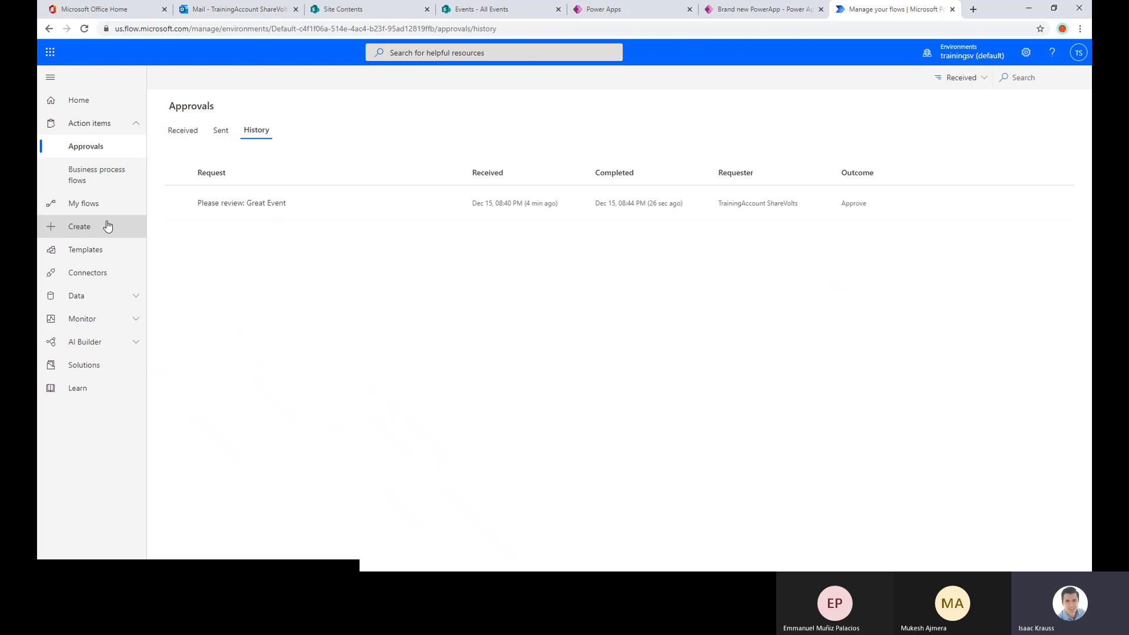
pyautogui.click(73, 204)
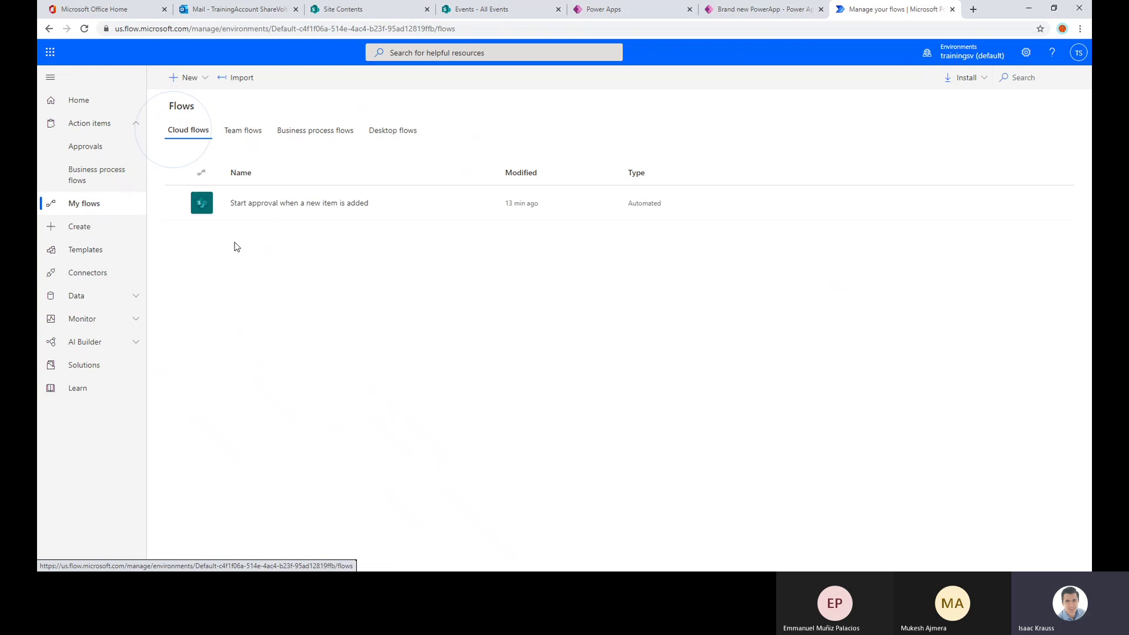
pyautogui.click(271, 204)
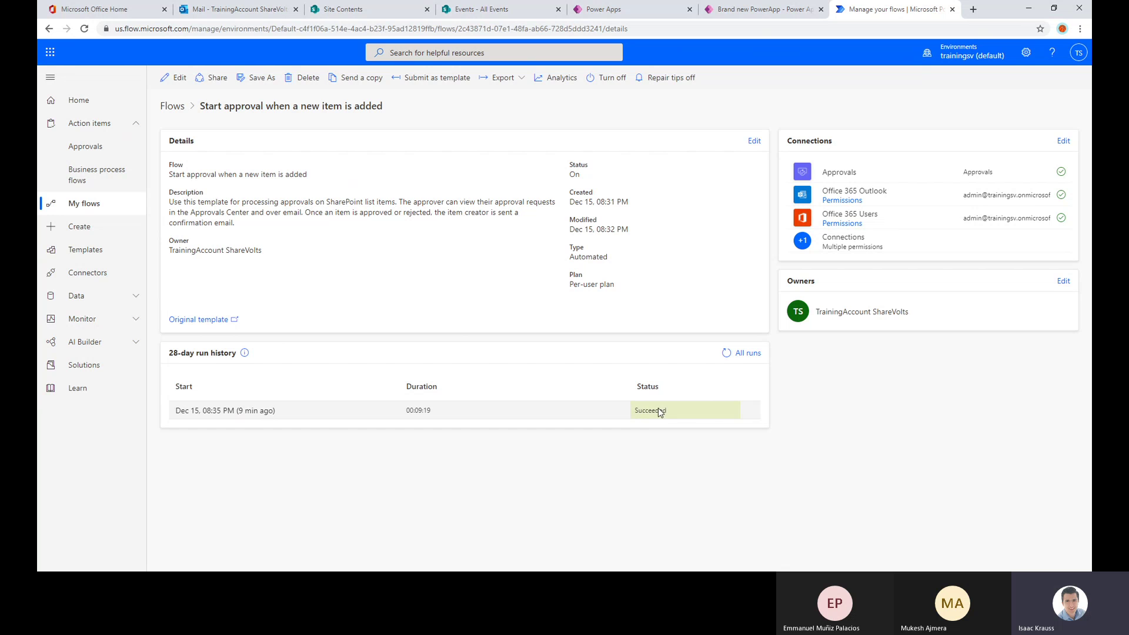
# - Open the succeeded Dec 15 run and inspect the Start an approval outputs showing the Approve response
pyautogui.click(216, 412)
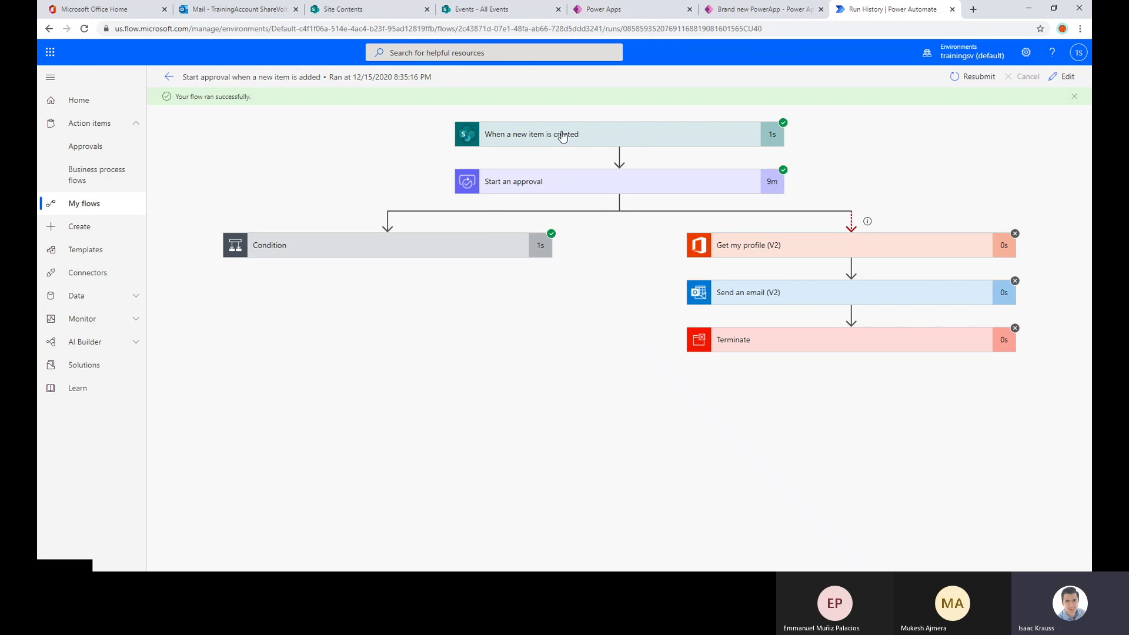
pyautogui.click(659, 183)
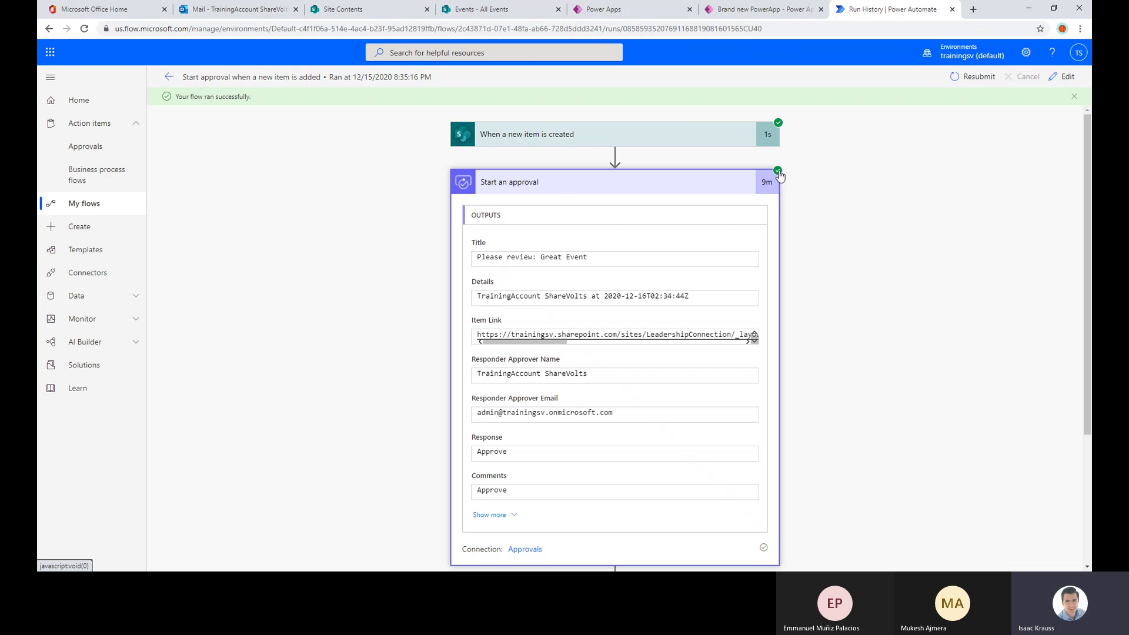
pyautogui.scroll(-1, 710, 219)
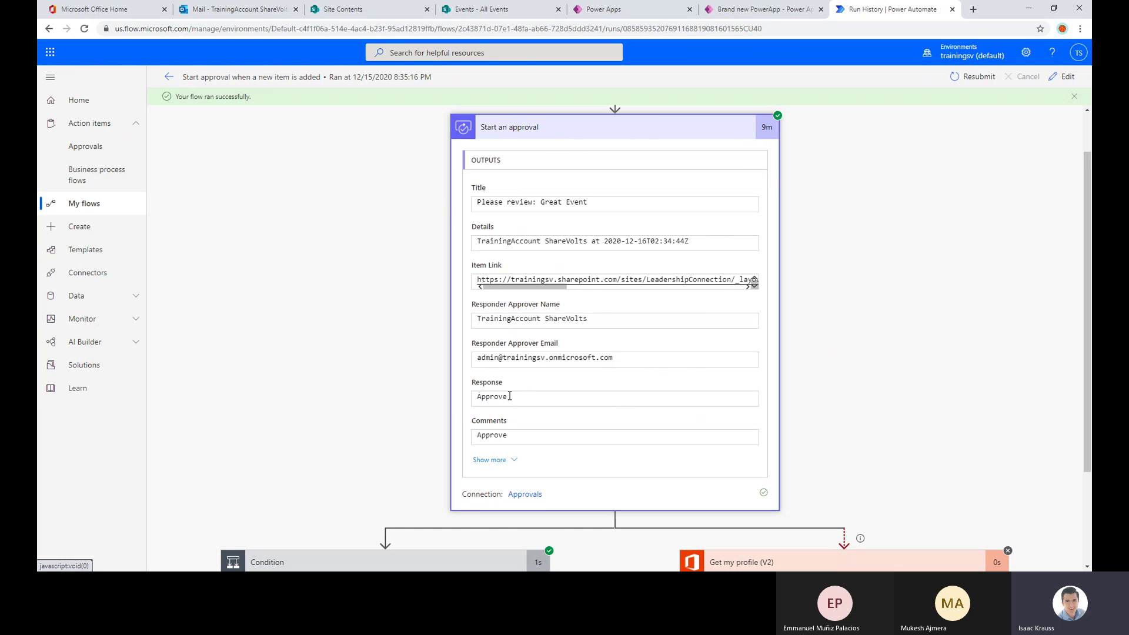
pyautogui.moveTo(506, 383); pyautogui.dragTo(454, 398)
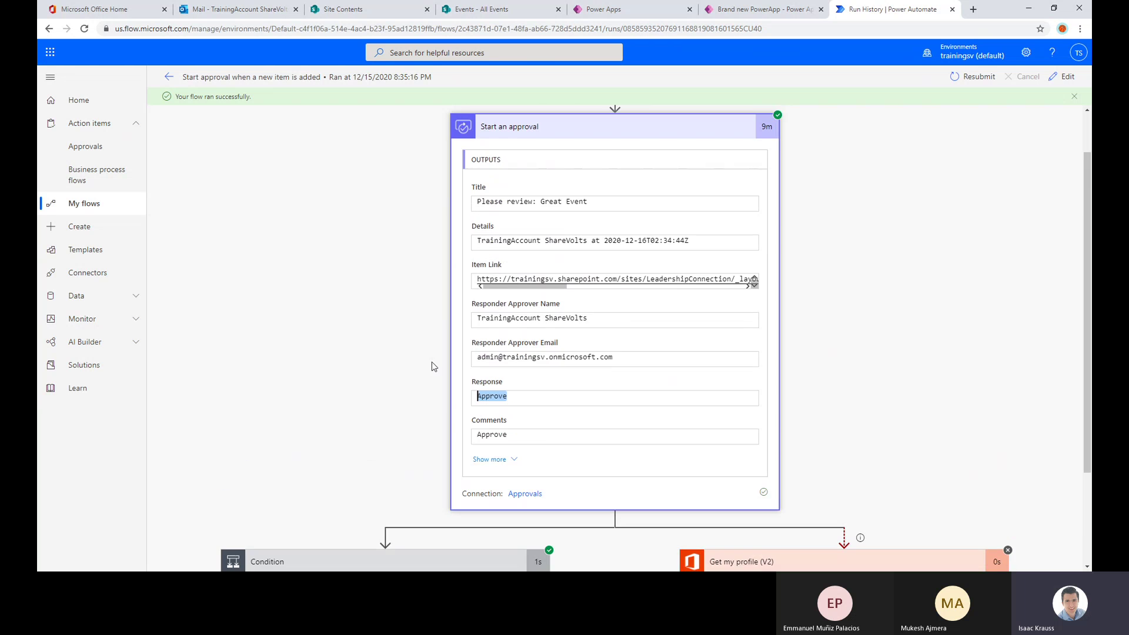
pyautogui.scroll(-1, 470, 456)
pyautogui.scroll(2, 543, 317)
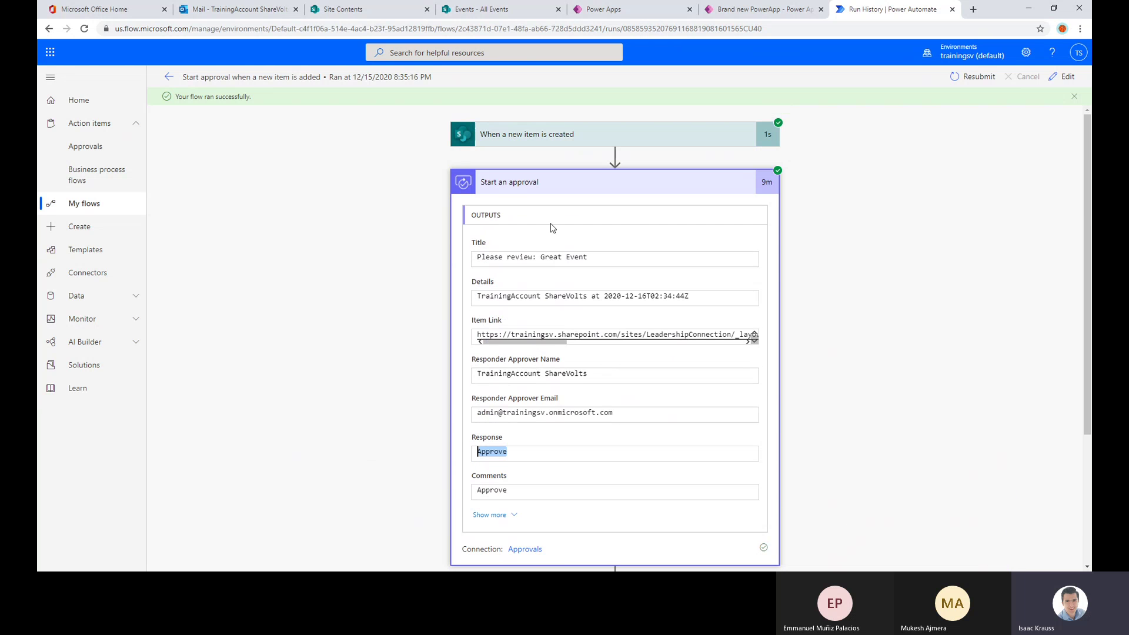
pyautogui.click(552, 185)
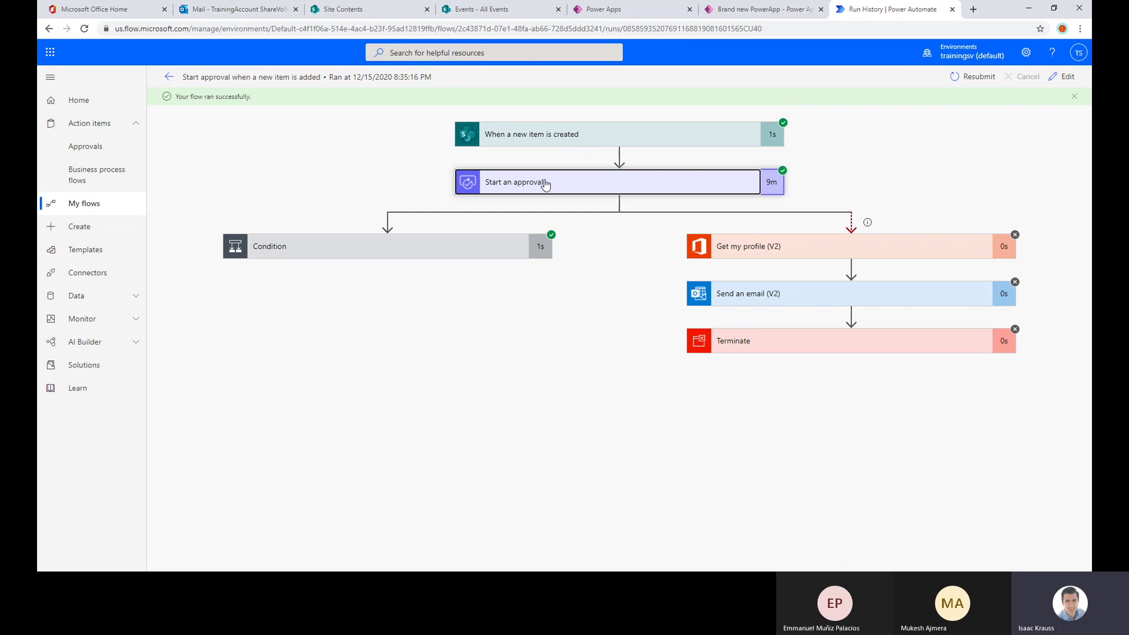
pyautogui.click(594, 182)
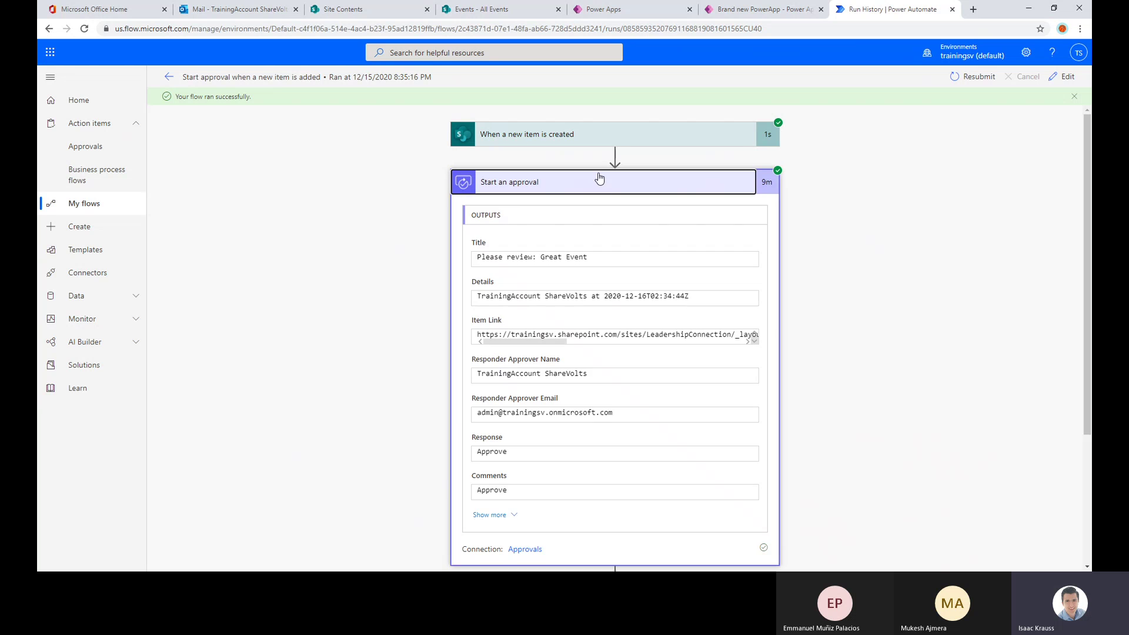
pyautogui.click(592, 180)
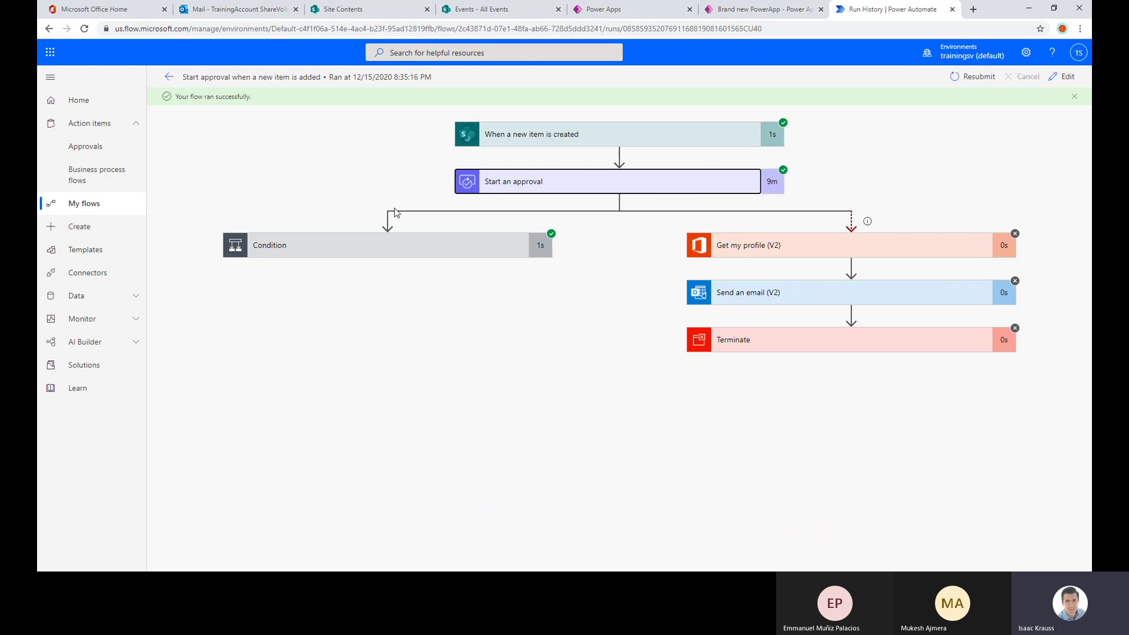
# - Expand the Condition card in the run view to show its true result and branches
pyautogui.click(377, 250)
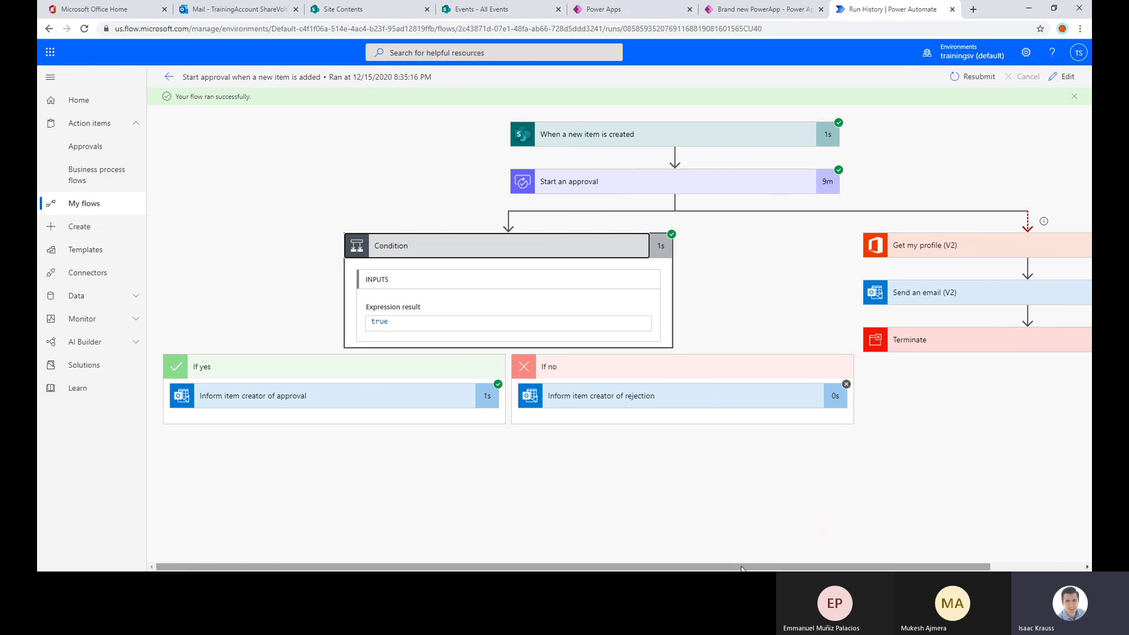
pyautogui.moveTo(747, 566); pyautogui.dragTo(839, 567)
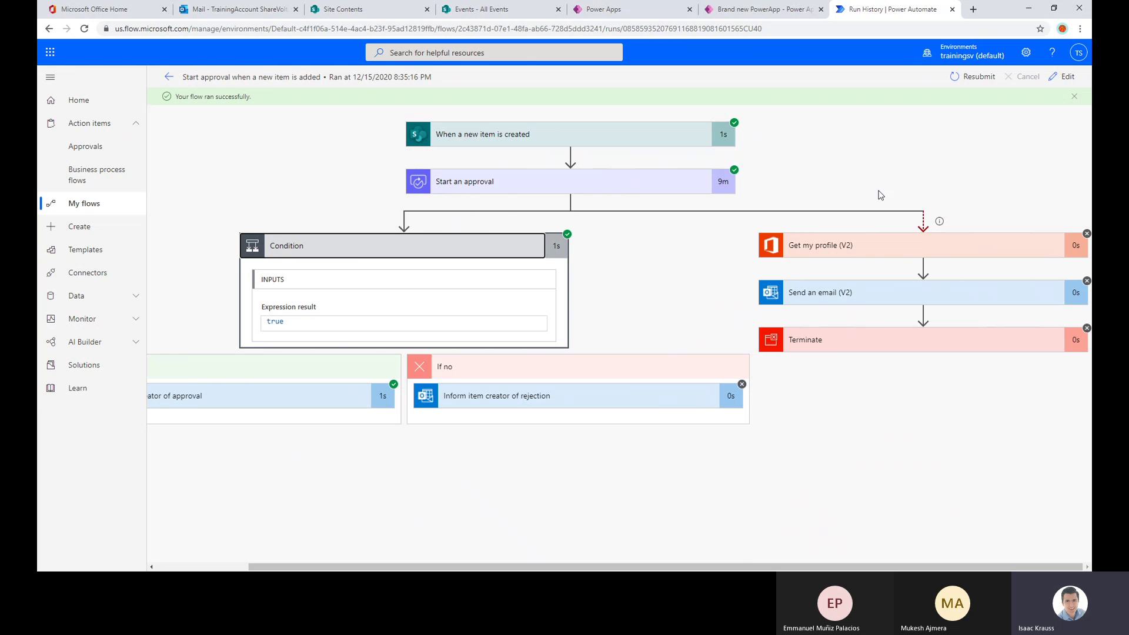
pyautogui.moveTo(642, 568); pyautogui.dragTo(549, 568)
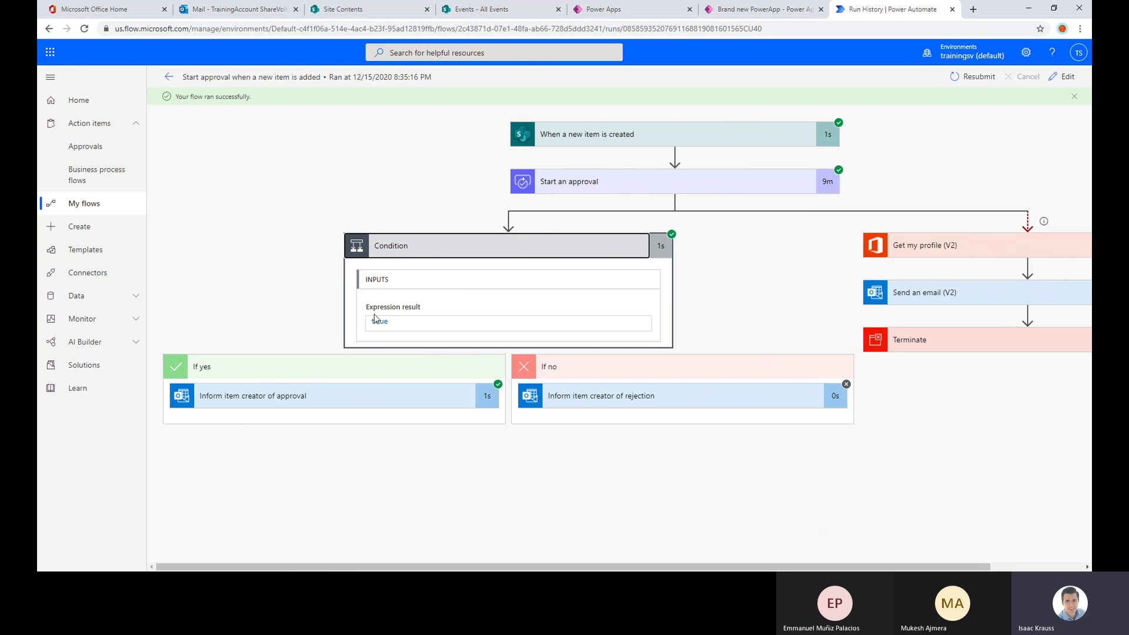
# - Inspect the 'Inform item creator of approval' step that sent 'Item: Great Event approved'
pyautogui.click(249, 410)
pyautogui.scroll(-3, 327, 380)
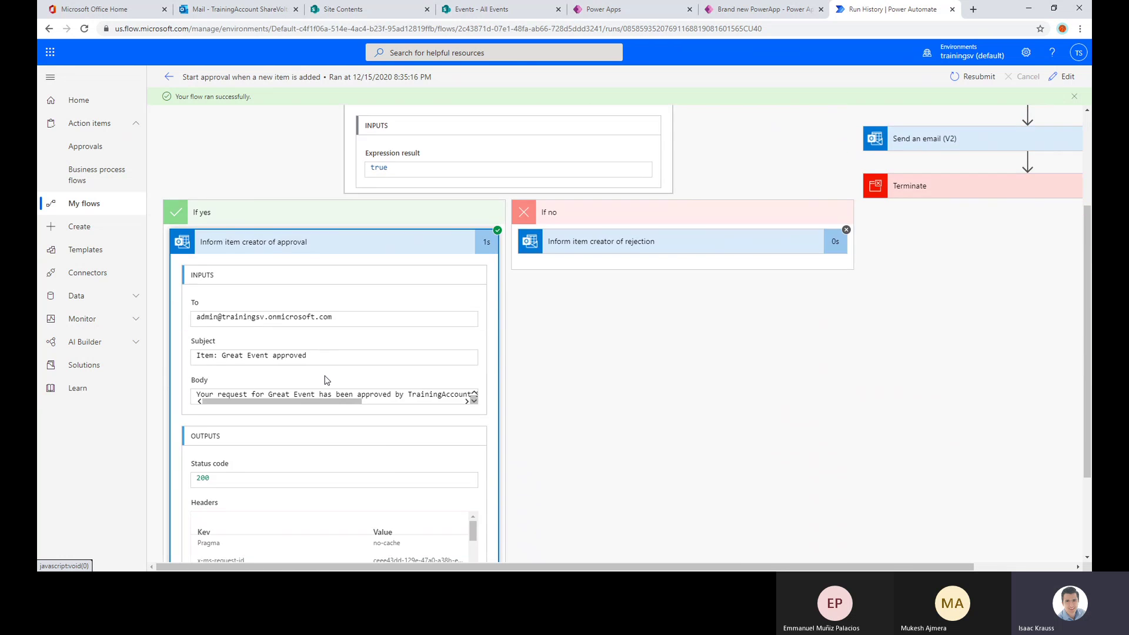
pyautogui.scroll(-2, 327, 380)
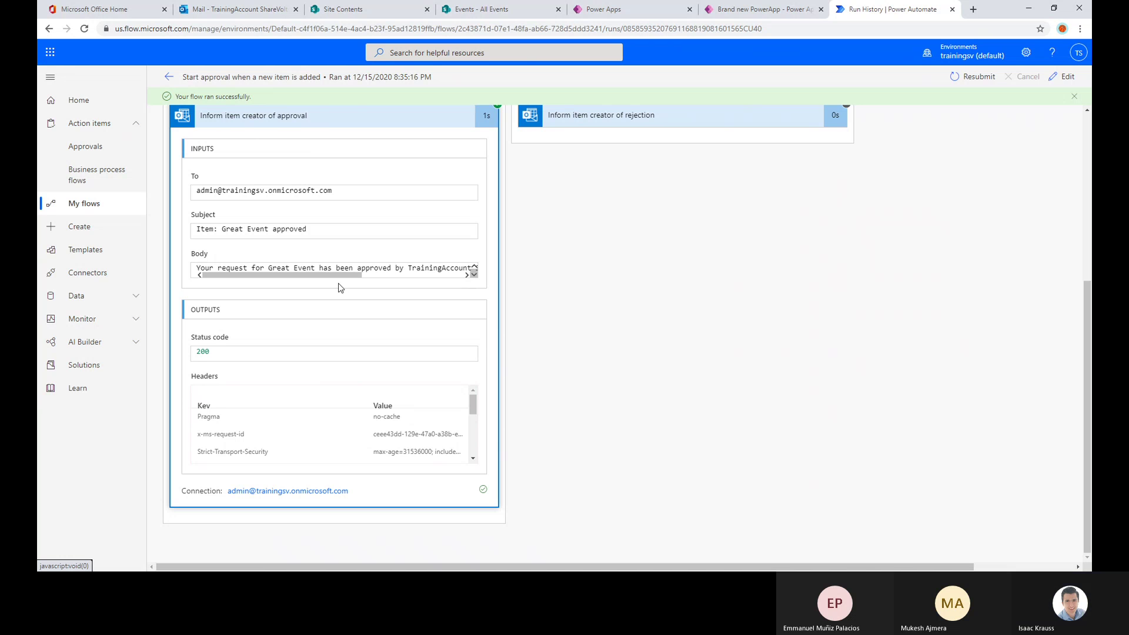
pyautogui.moveTo(344, 275); pyautogui.dragTo(249, 290)
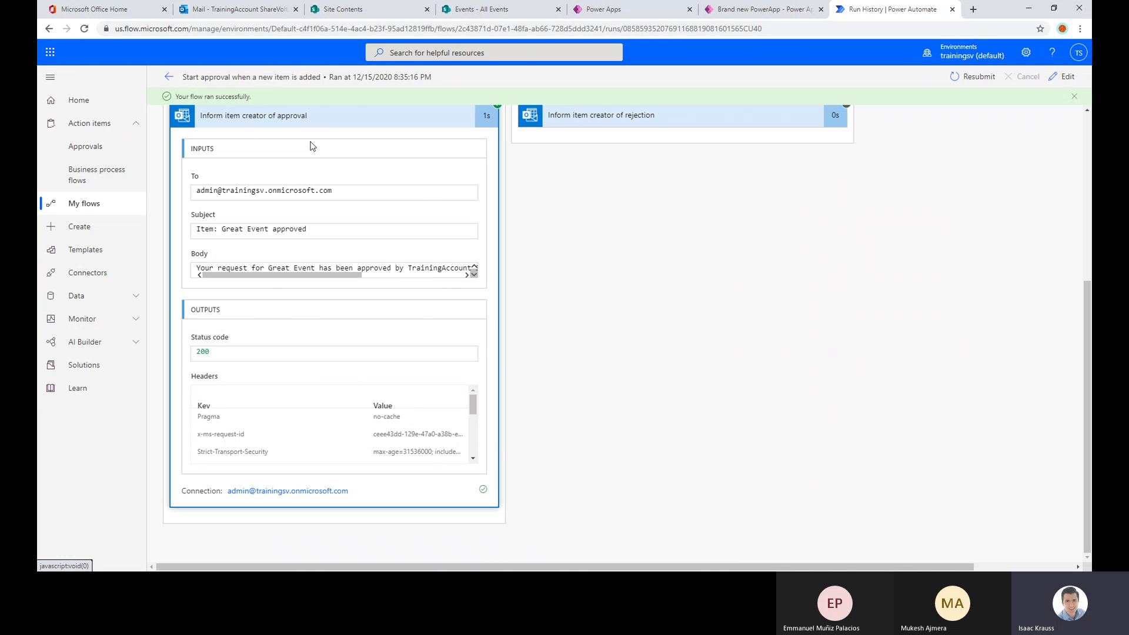
pyautogui.scroll(2, 592, 202)
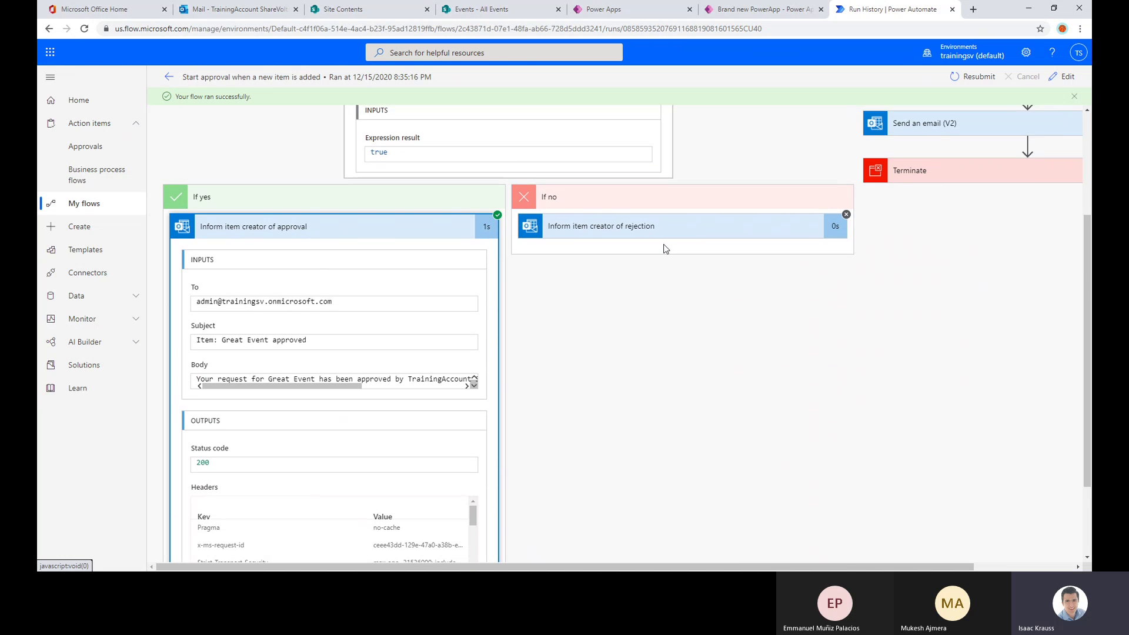
pyautogui.scroll(2, 781, 312)
pyautogui.scroll(1, 781, 312)
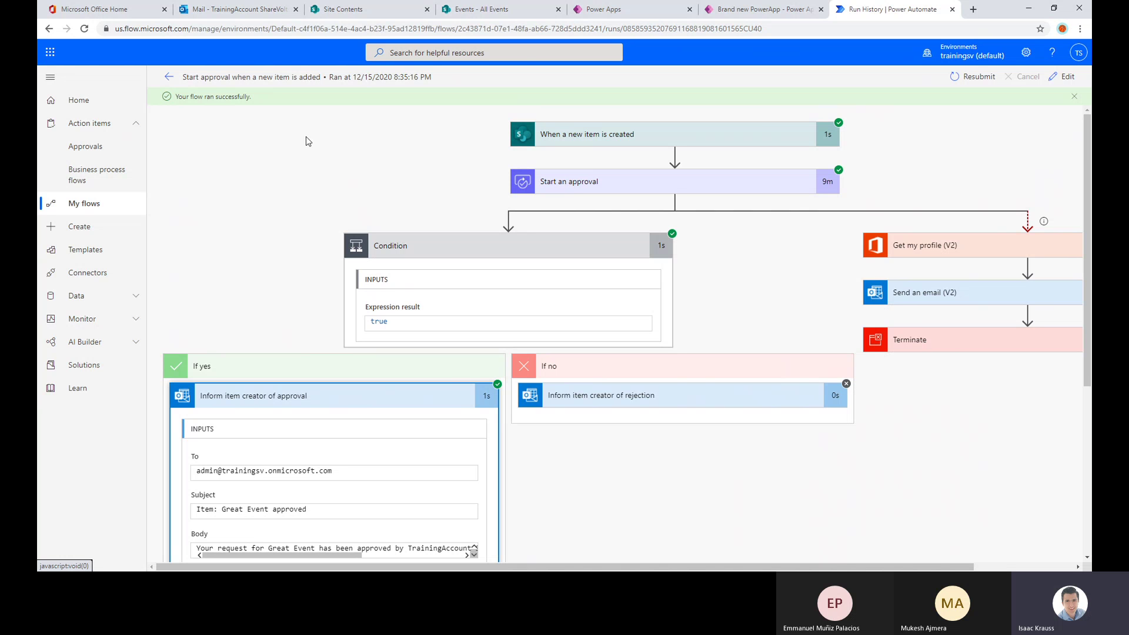
pyautogui.scroll(-1, 303, 176)
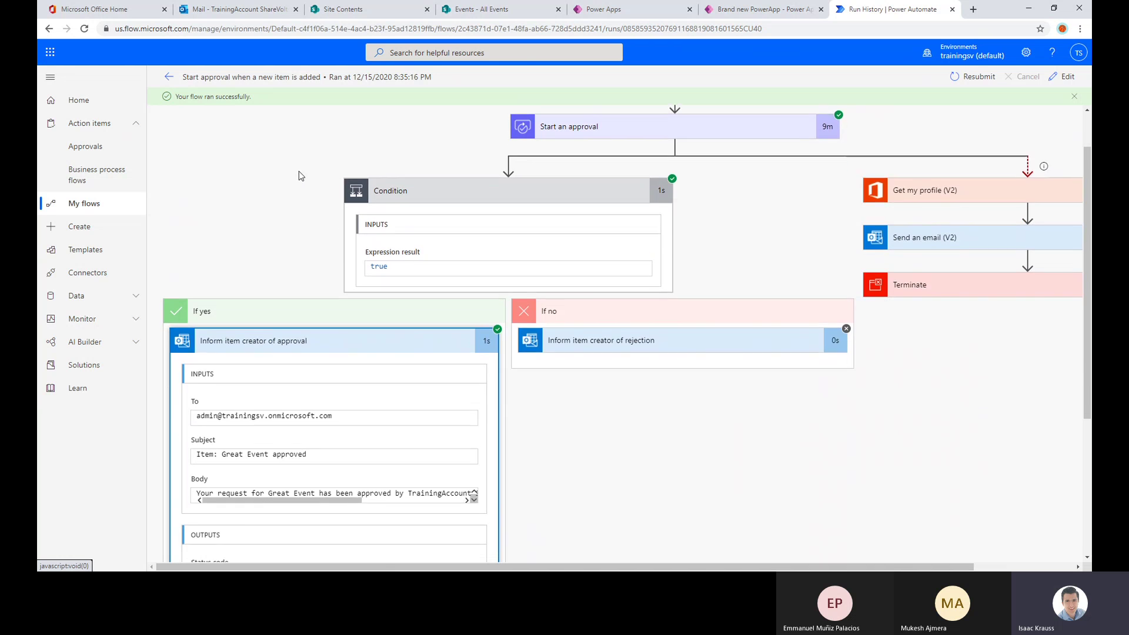
pyautogui.scroll(1, 299, 171)
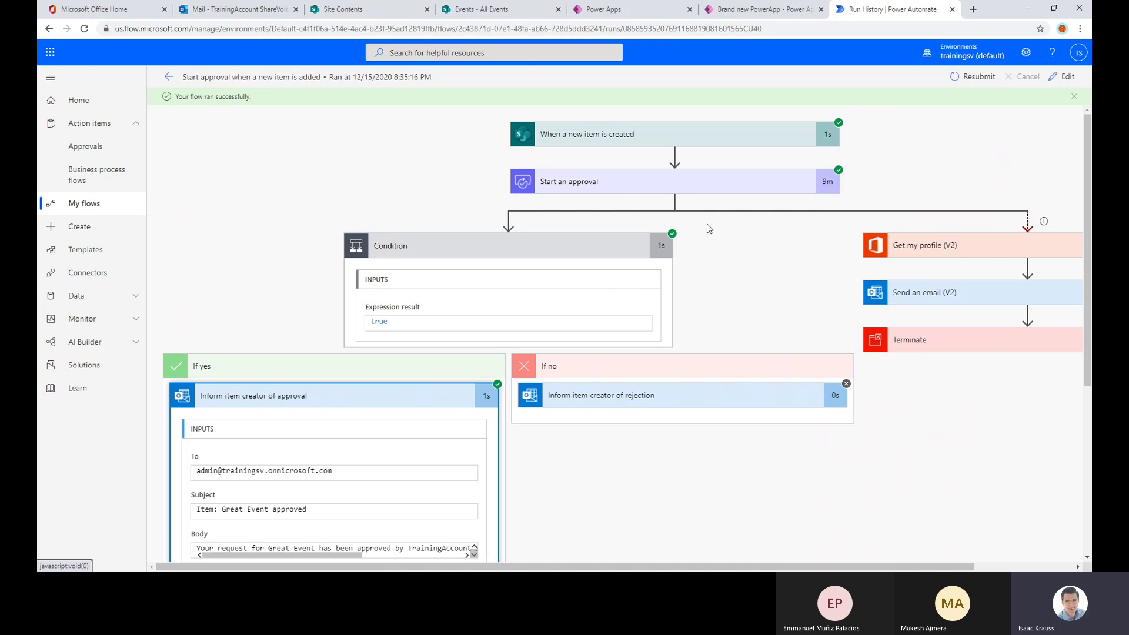
# - Reopen the flow in the designer with the Condition's If yes and If no email branches expanded
pyautogui.click(1064, 77)
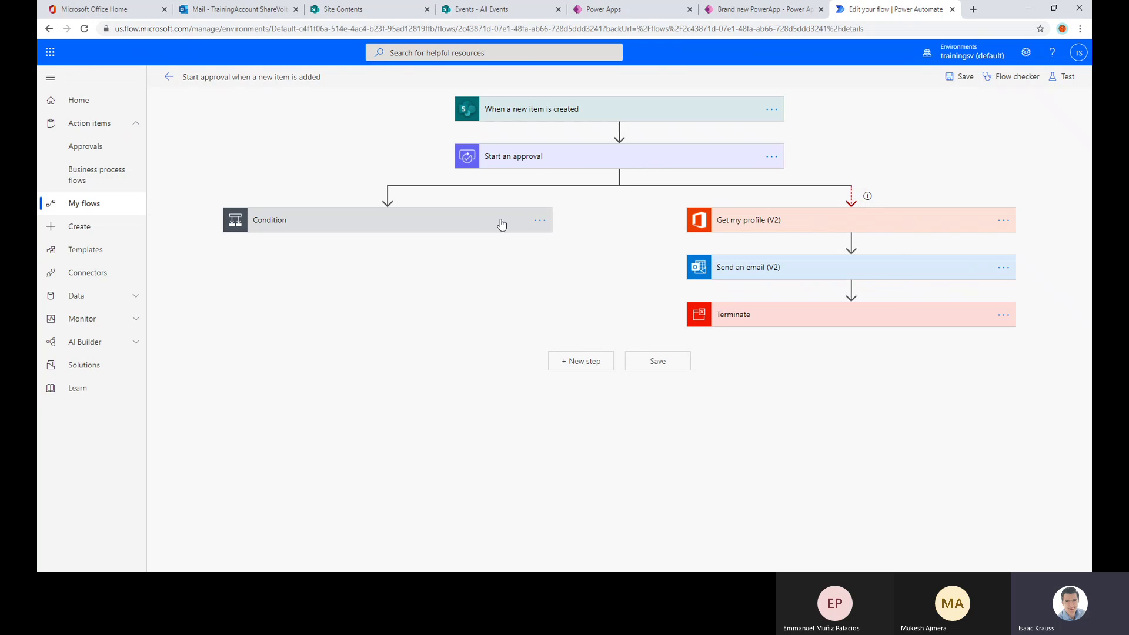
pyautogui.click(476, 222)
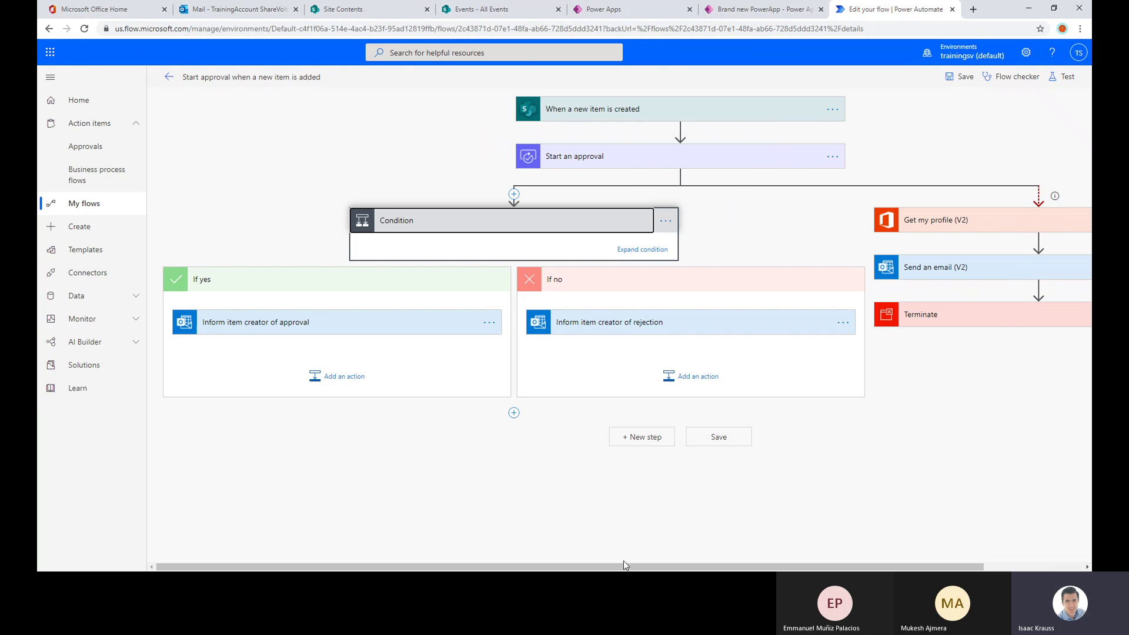
pyautogui.moveTo(624, 565); pyautogui.dragTo(724, 566)
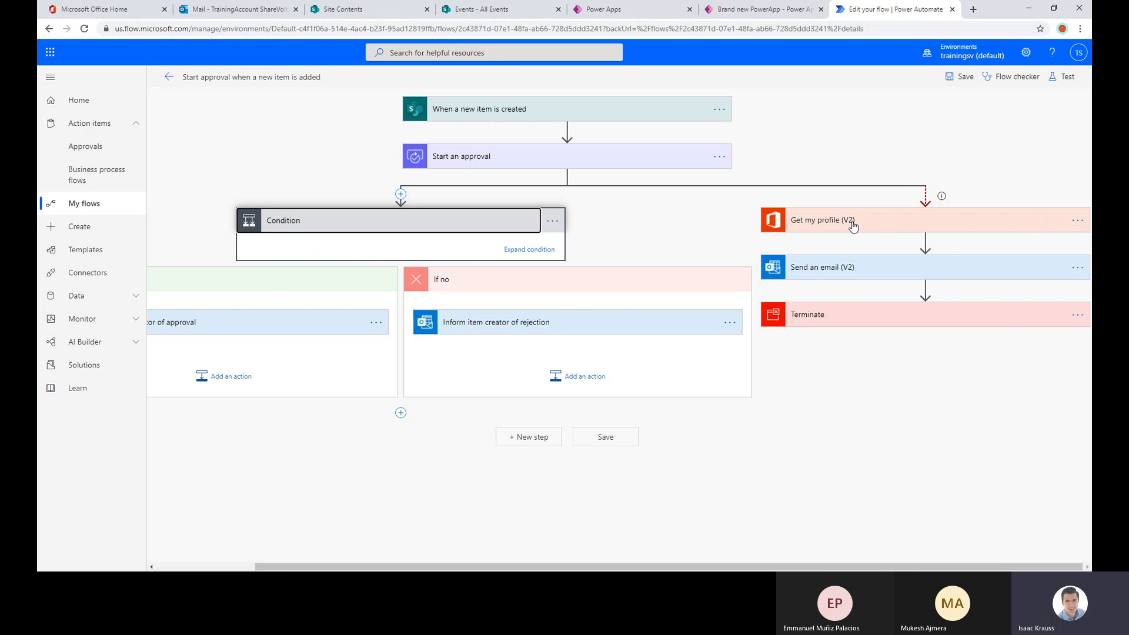
# - Try Get my profile (V2)'s Configure run after settings, briefly setting it to run on success
pyautogui.click(1081, 221)
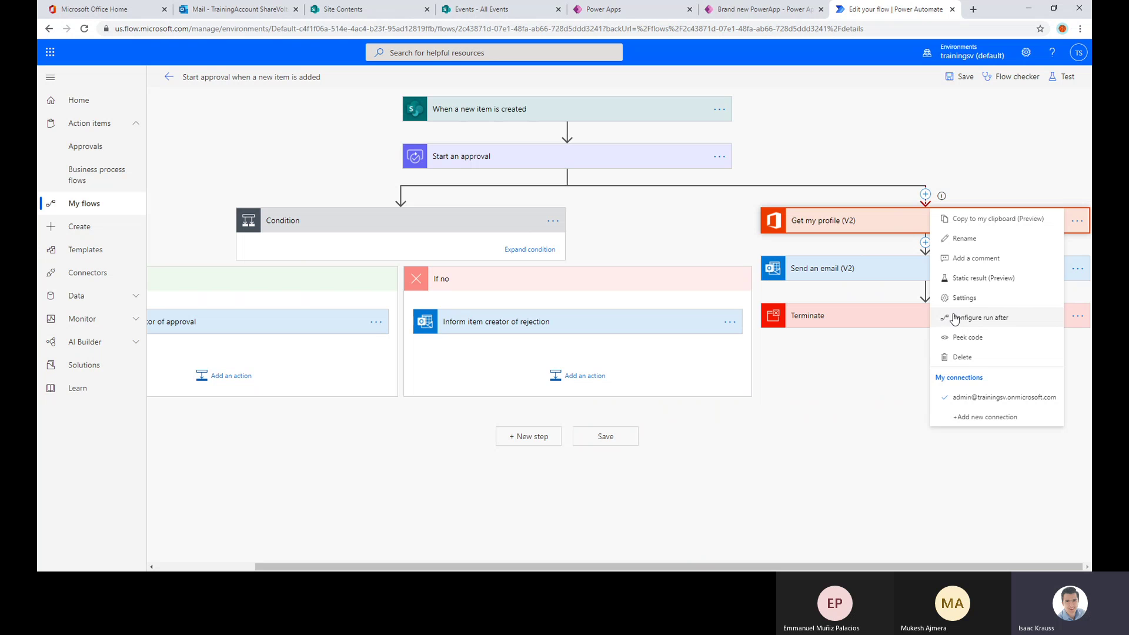
pyautogui.click(1002, 319)
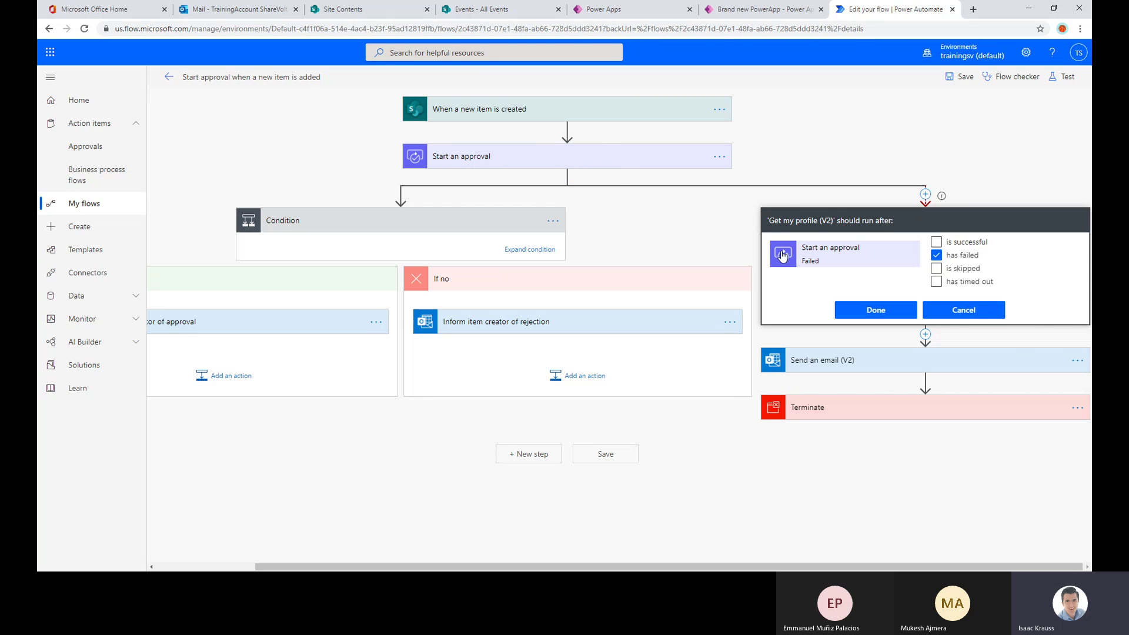
pyautogui.click(954, 312)
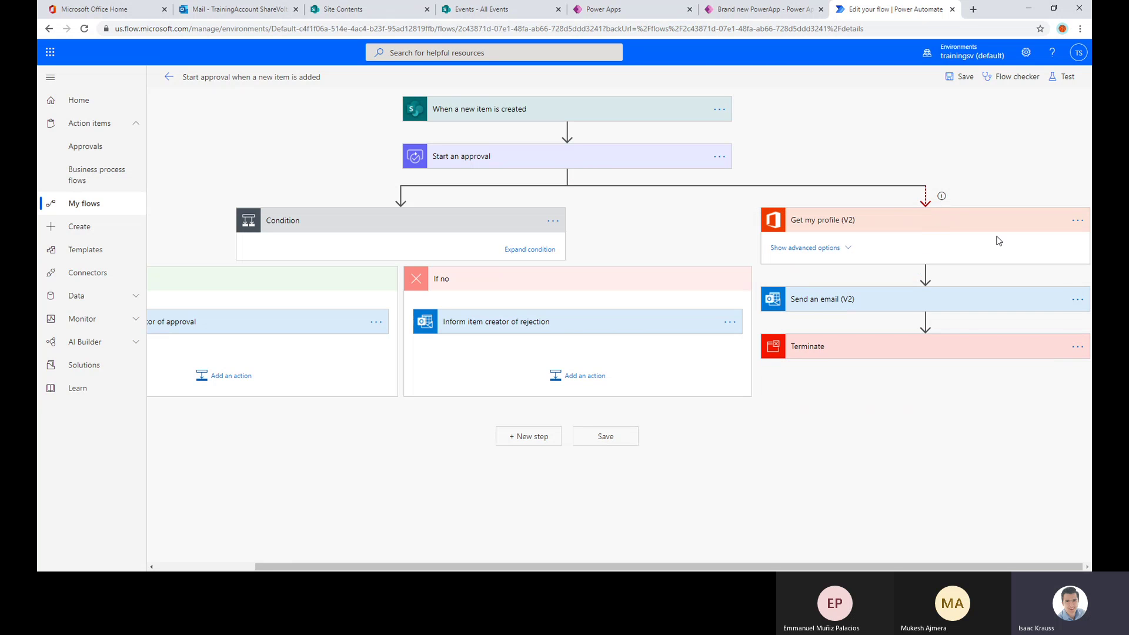
pyautogui.click(1080, 219)
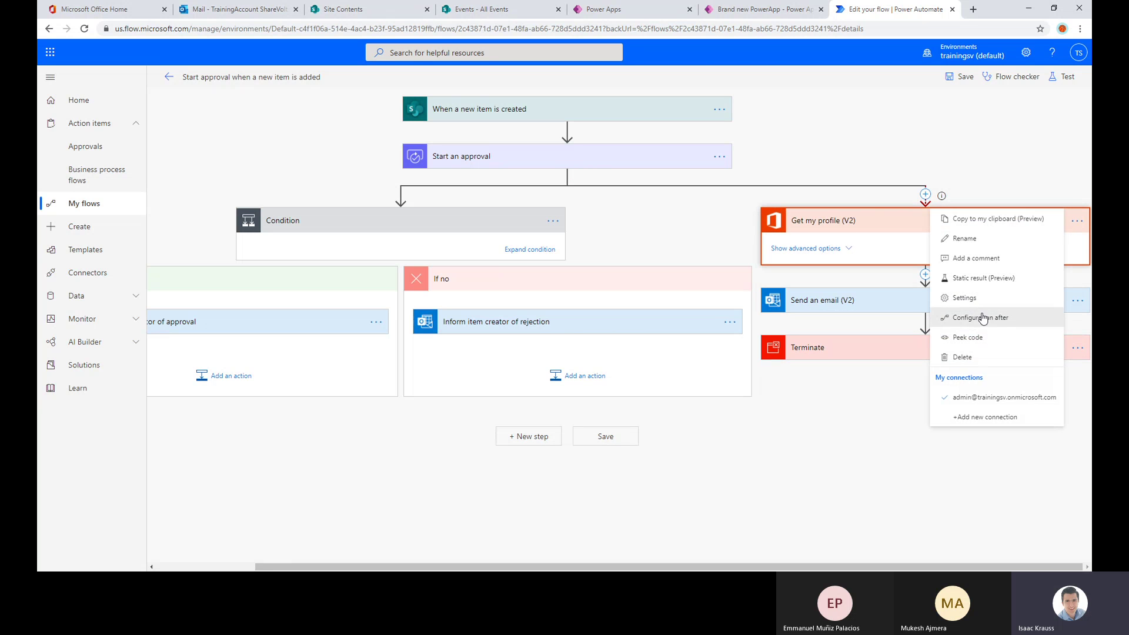
pyautogui.click(1033, 315)
pyautogui.click(936, 255)
pyautogui.click(936, 241)
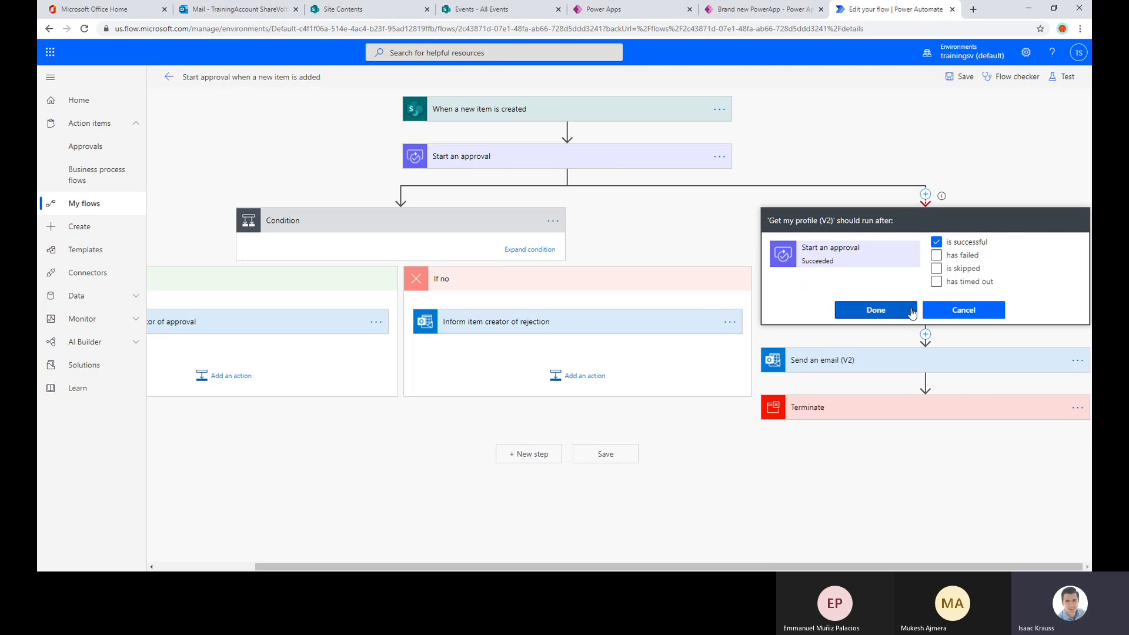
pyautogui.click(876, 310)
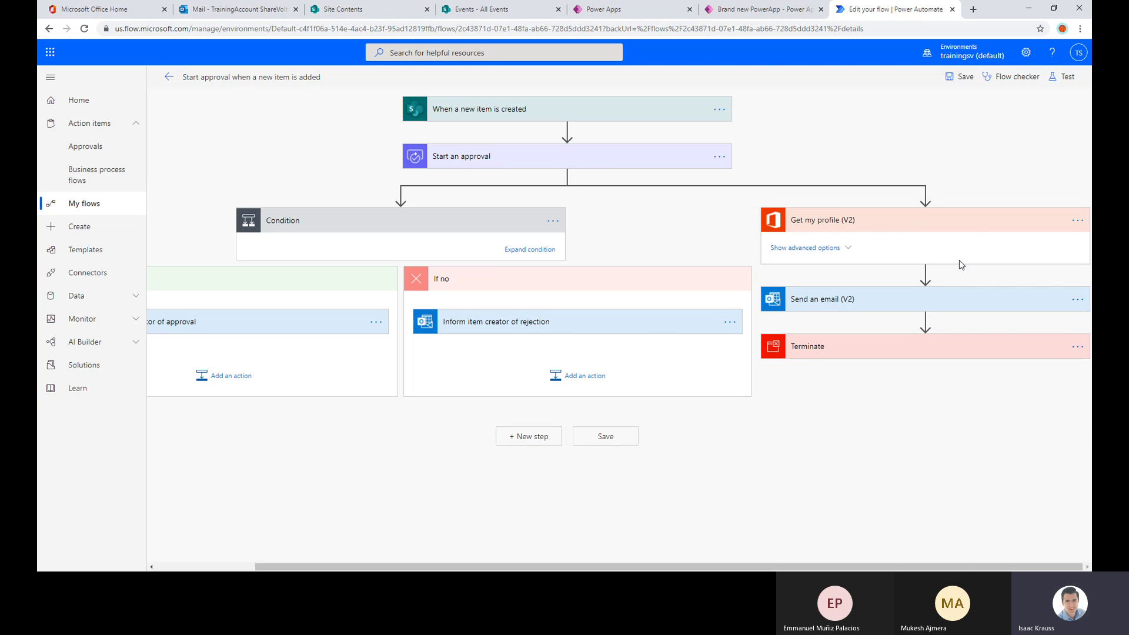
# - Make Get my profile (V2) run only when Start an approval has failed, then expand Start an approval
pyautogui.click(1086, 219)
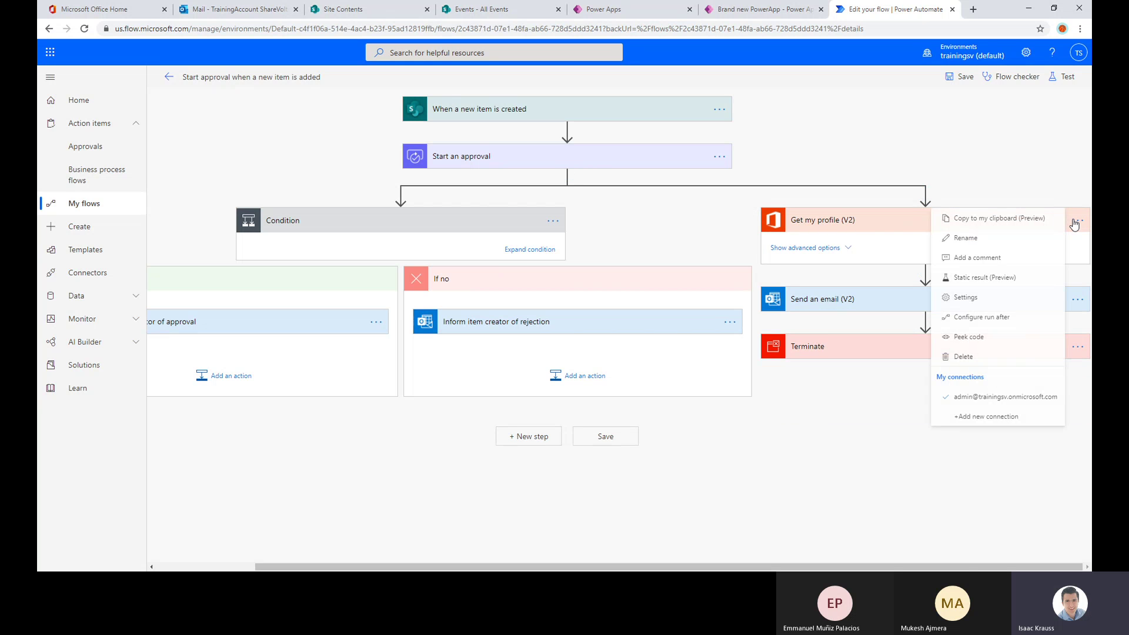
pyautogui.click(947, 316)
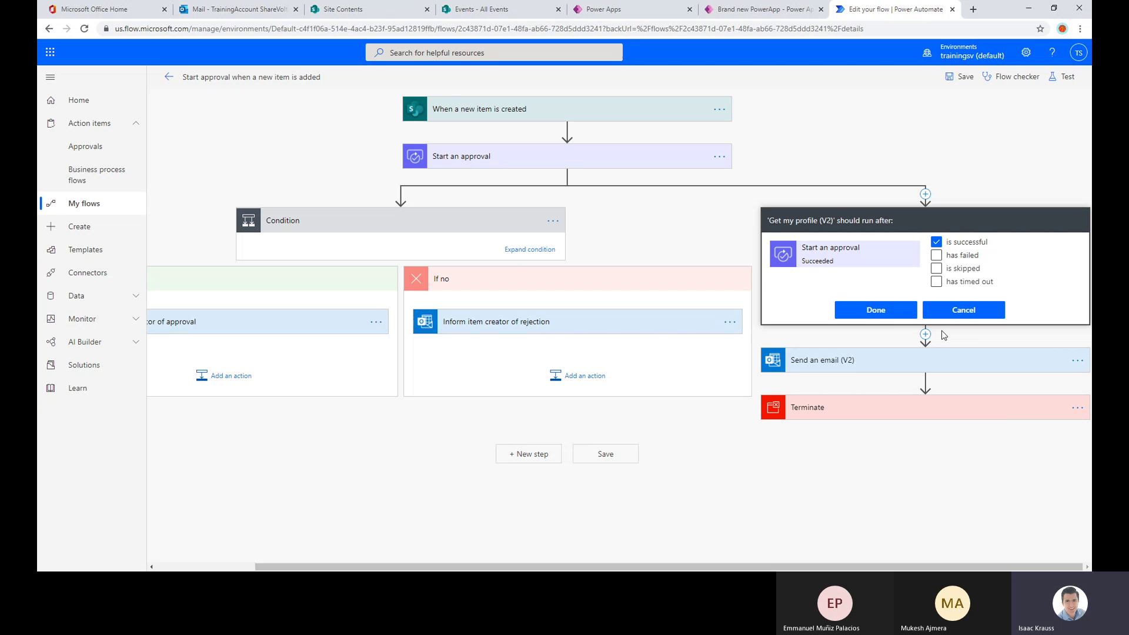
pyautogui.click(936, 255)
pyautogui.click(936, 241)
pyautogui.click(876, 310)
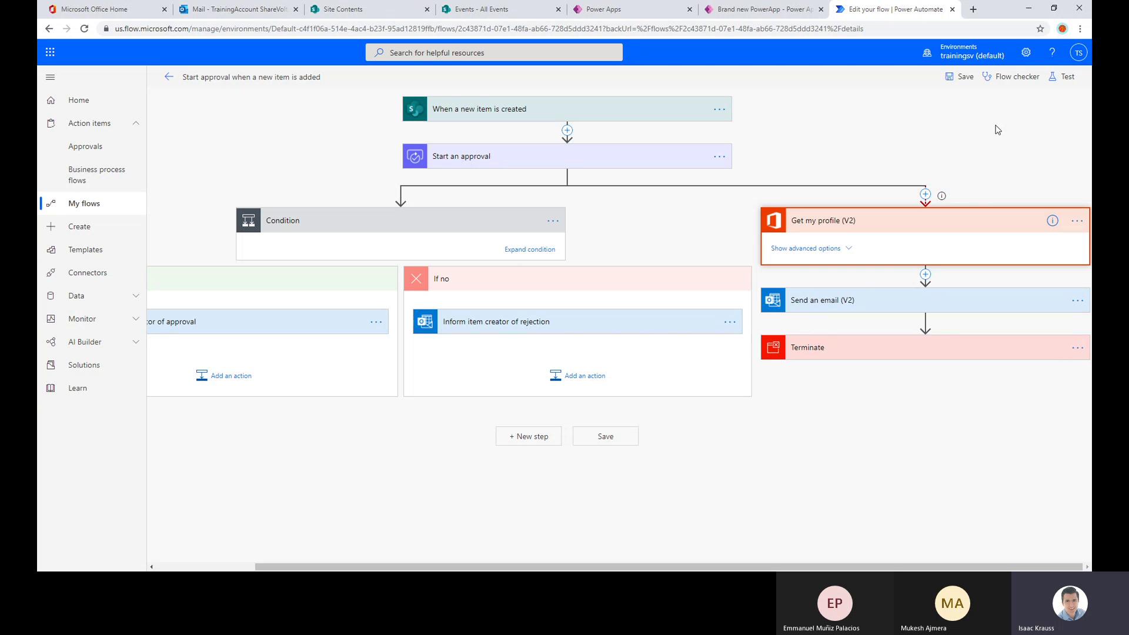
pyautogui.click(671, 154)
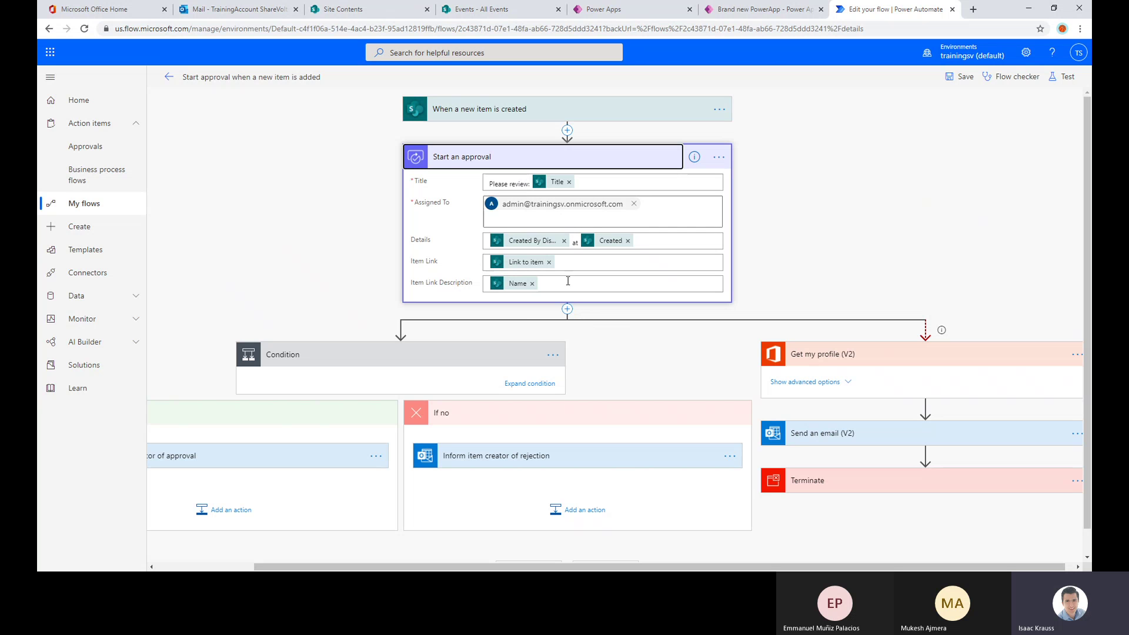
# - Replace the Assigned To email with the invalid text 'dsadas'
pyautogui.click(634, 204)
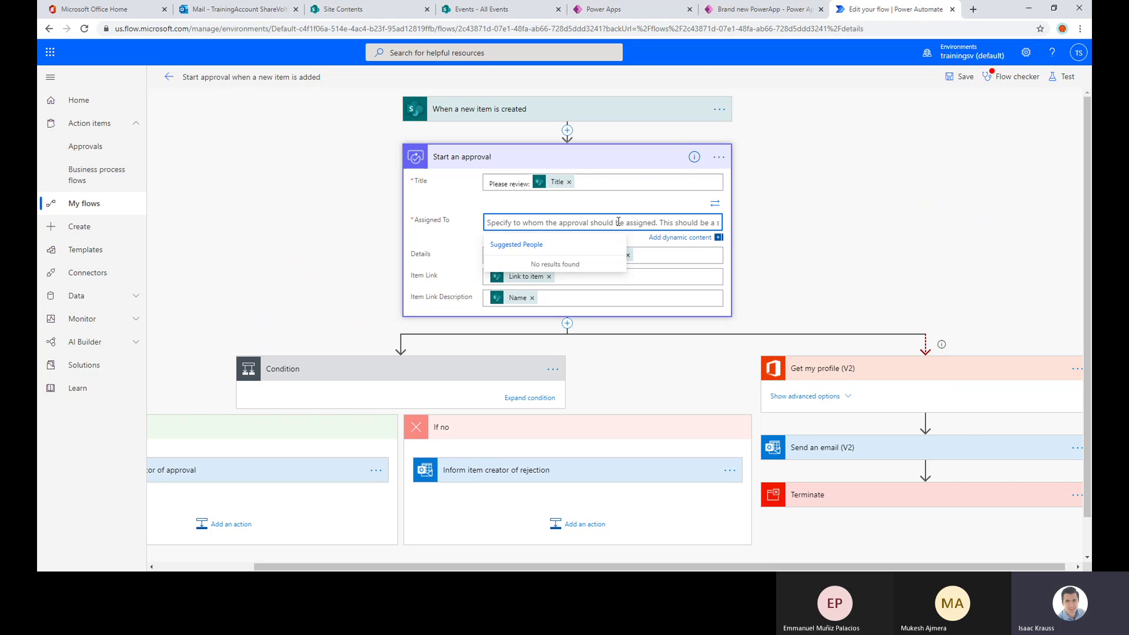
pyautogui.click(715, 204)
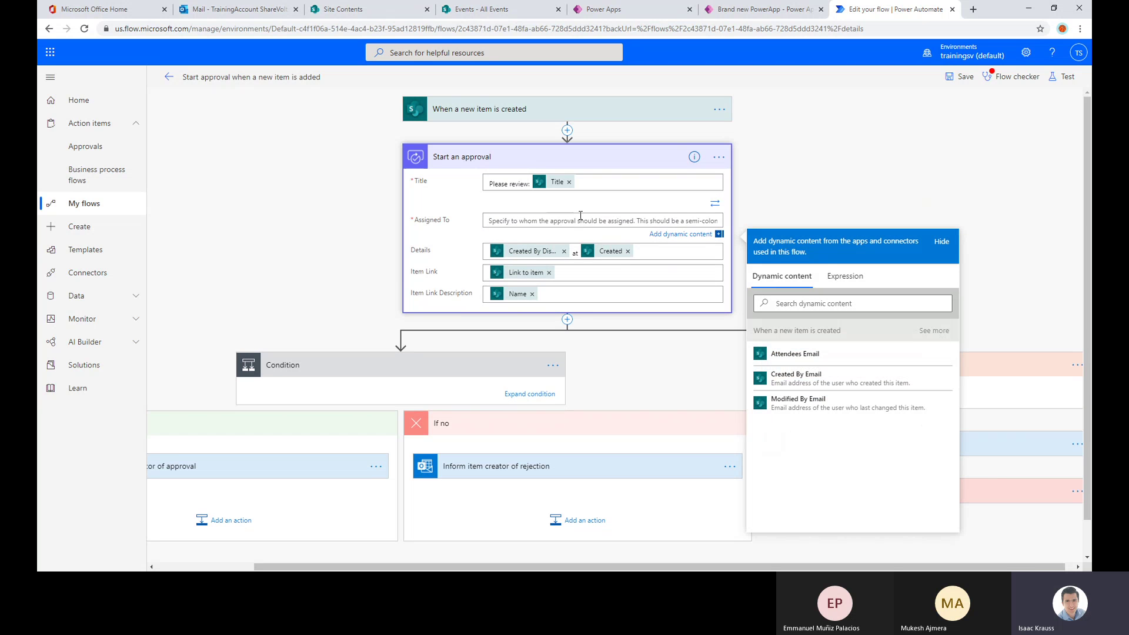
pyautogui.write('dsadasfasdf')
pyautogui.click(742, 206)
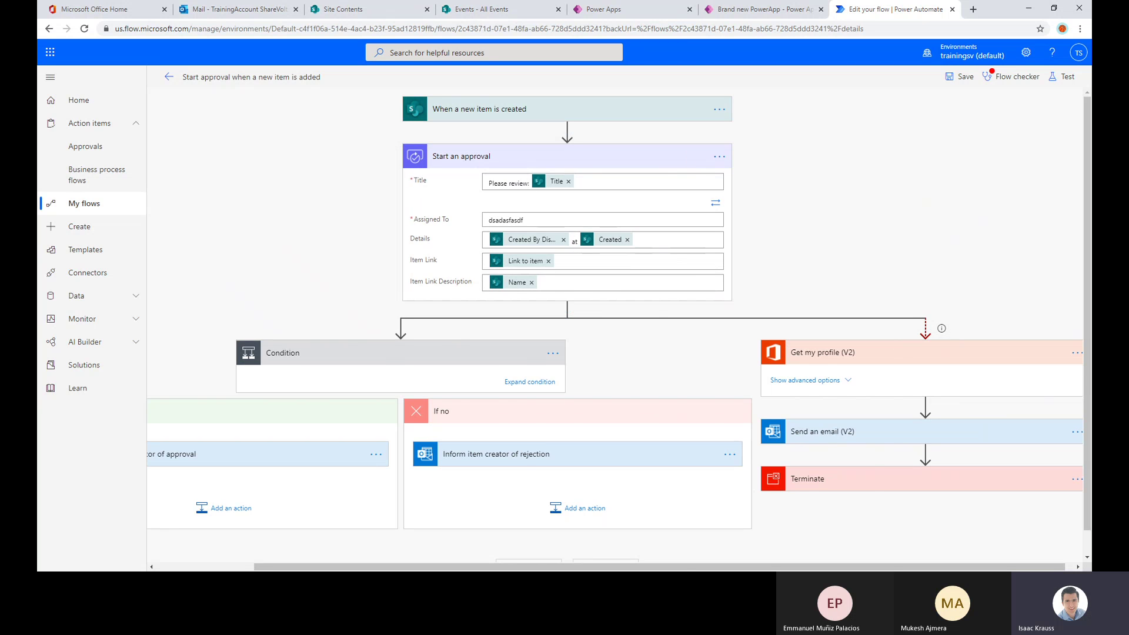
# - Check the Condition's run-after settings without changing them
pyautogui.moveTo(681, 565); pyautogui.dragTo(598, 566)
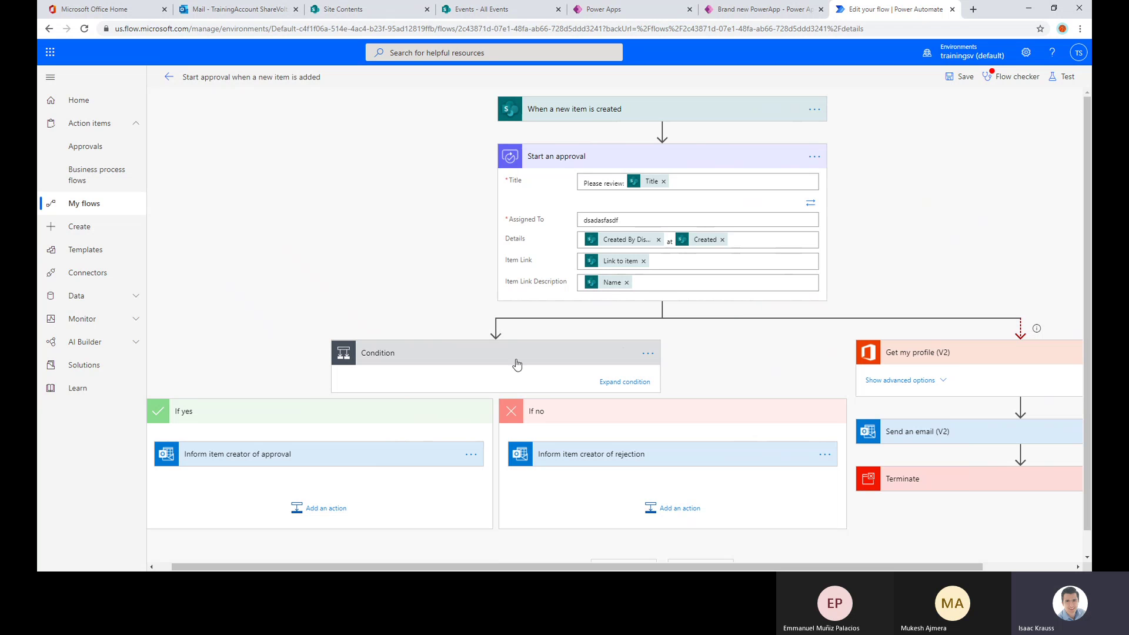
pyautogui.click(647, 353)
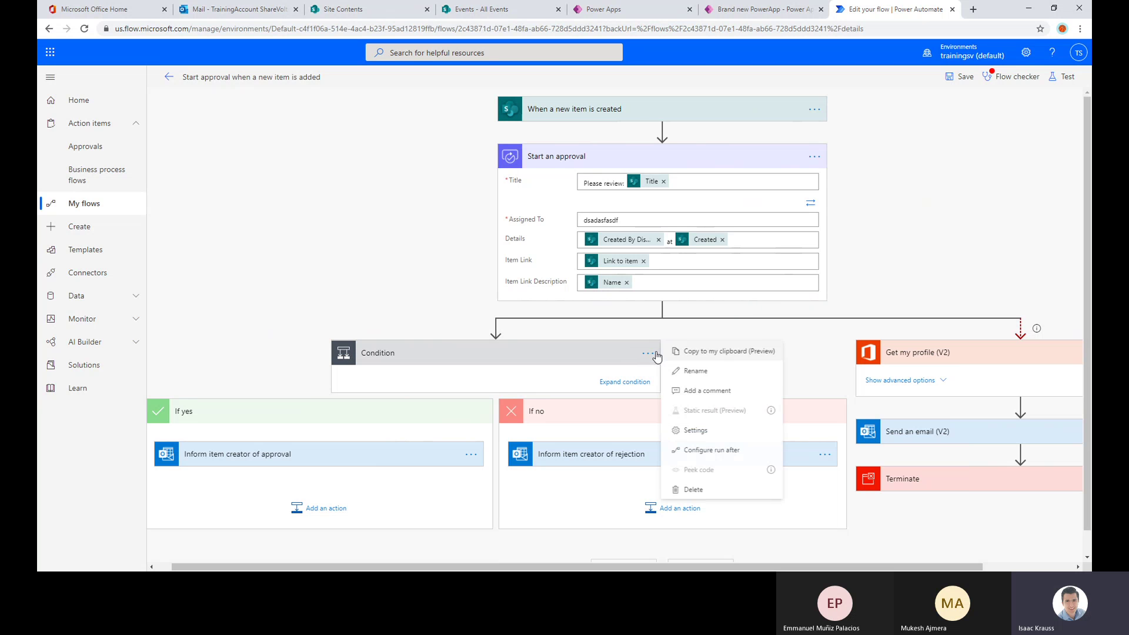
pyautogui.click(708, 451)
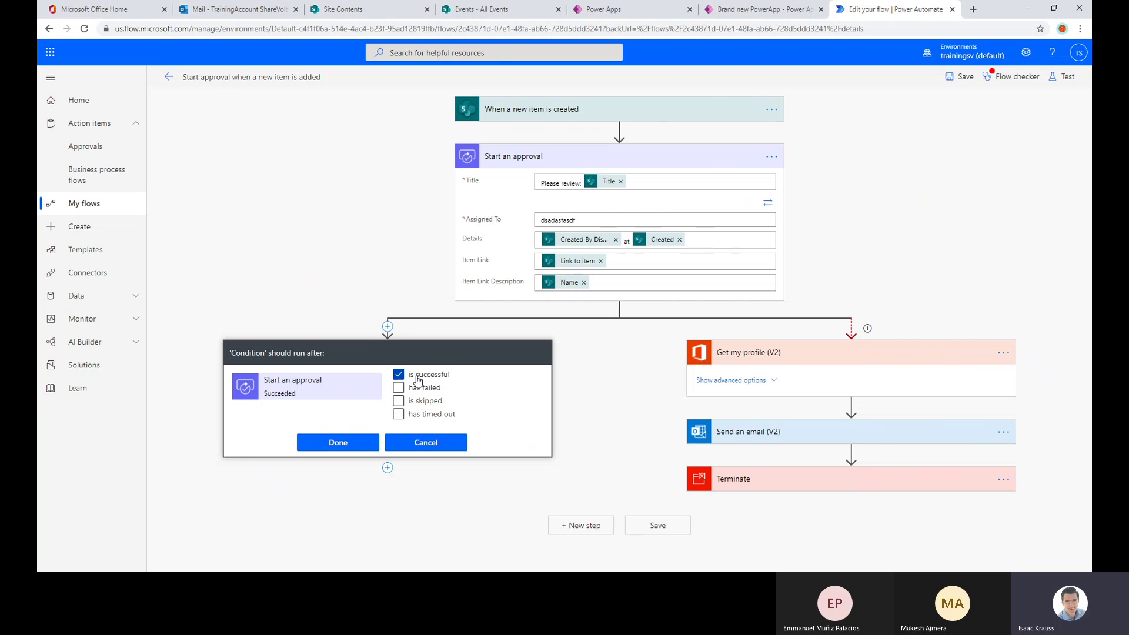
pyautogui.click(426, 443)
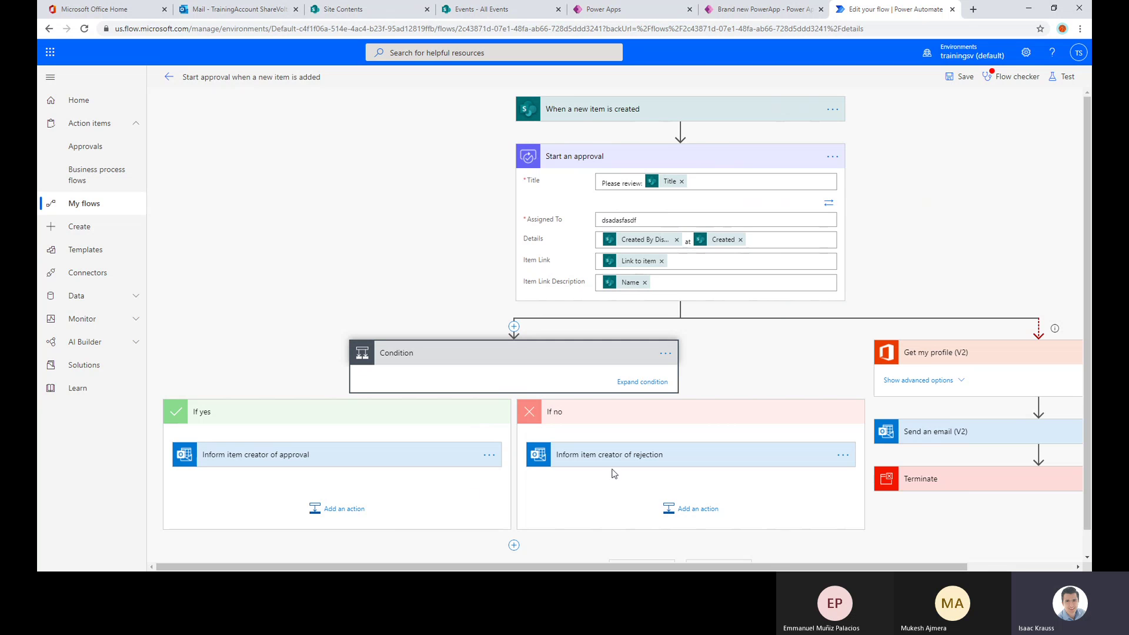
pyautogui.moveTo(824, 566); pyautogui.dragTo(929, 566)
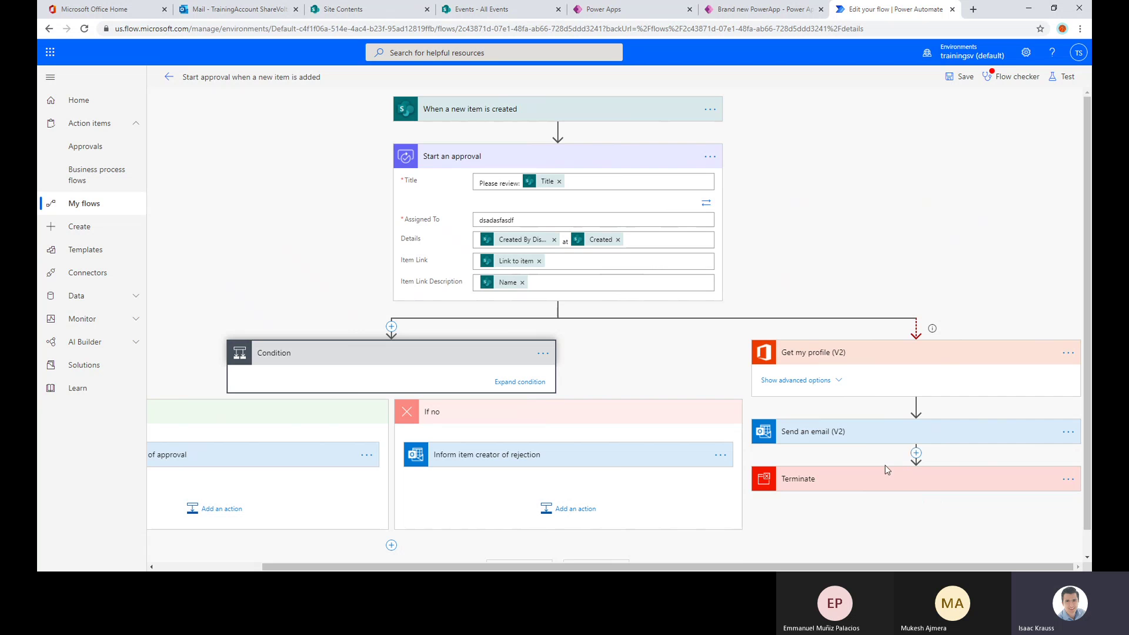
pyautogui.moveTo(744, 566); pyautogui.dragTo(639, 566)
# - Show the Condition's 'Response is equal to Approve' check, then run Flow checker to reveal the invalid-email error
pyautogui.click(623, 382)
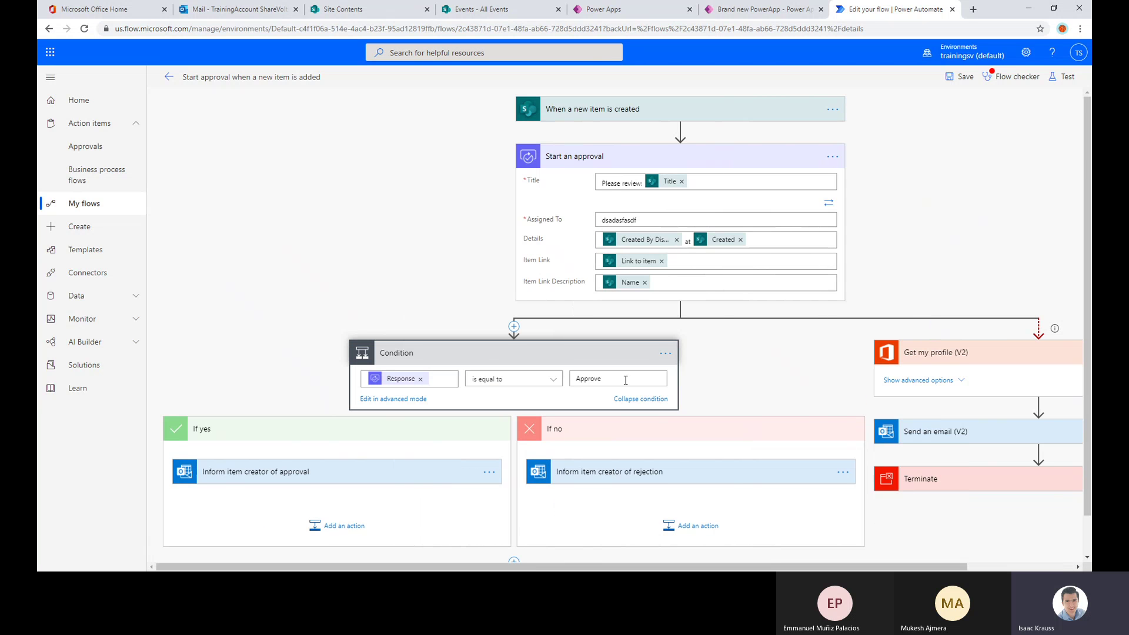
pyautogui.scroll(-1, 355, 330)
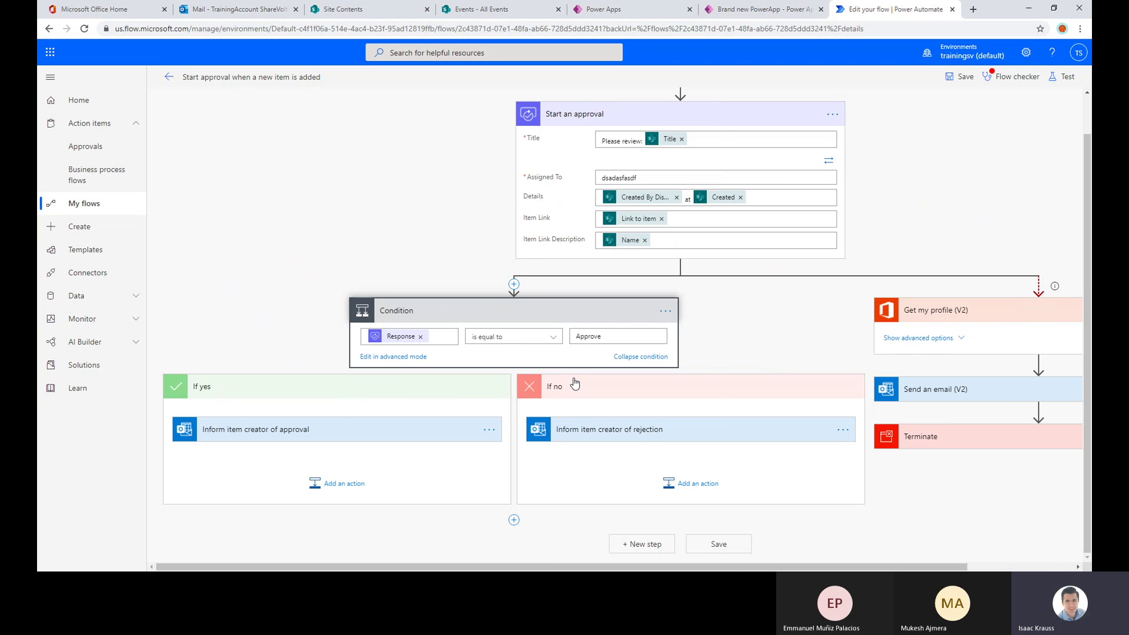
pyautogui.hscroll(3, 725, 565)
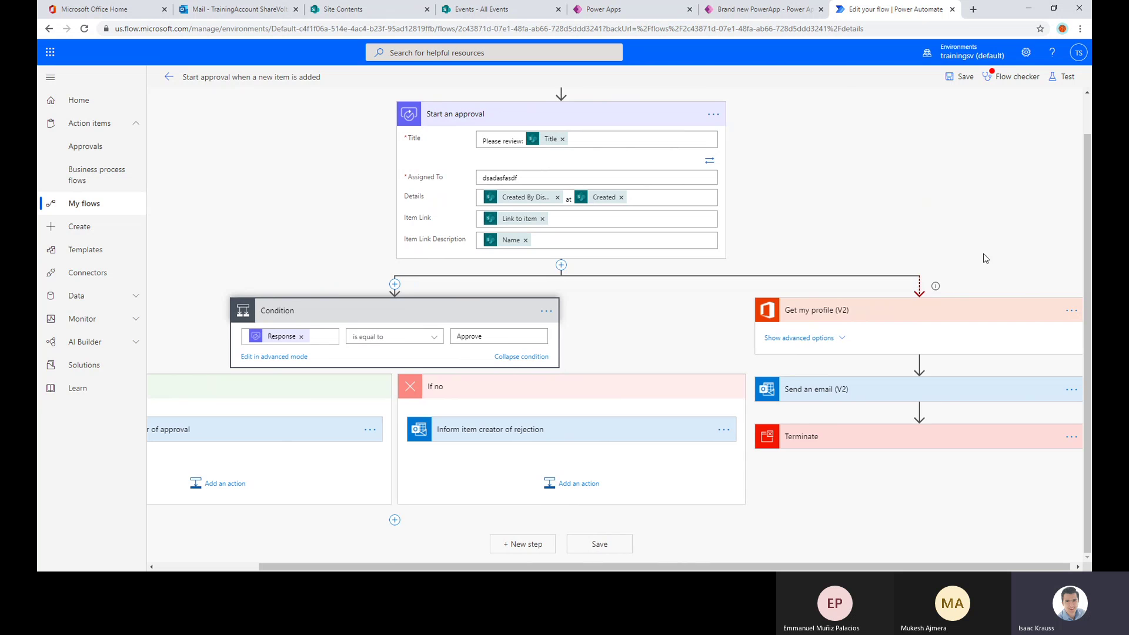
pyautogui.scroll(1, 622, 186)
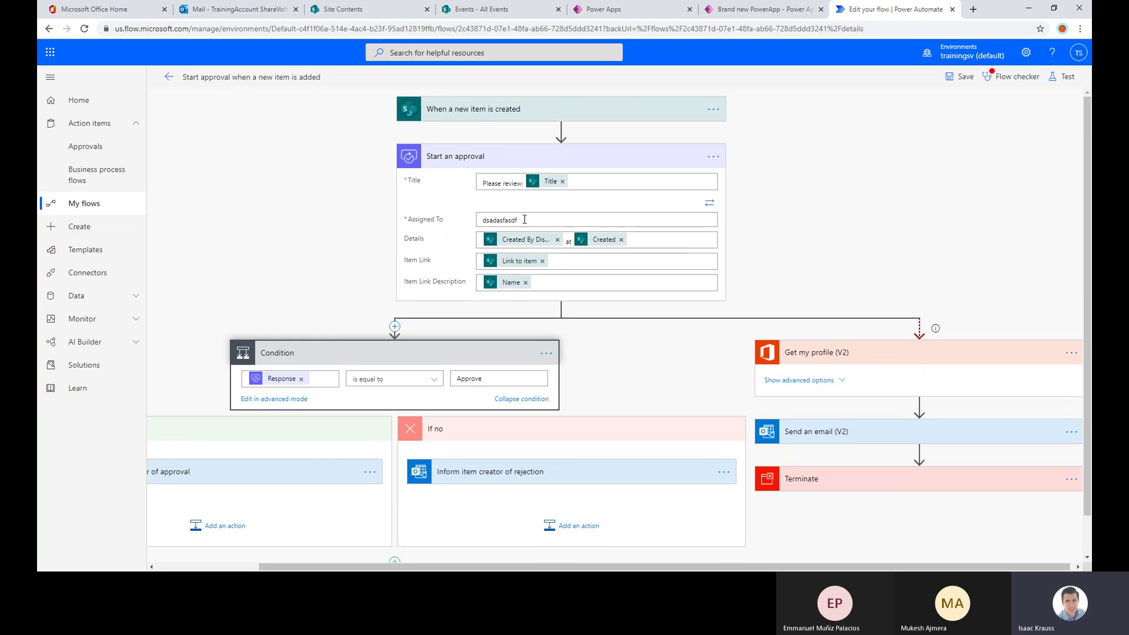
pyautogui.click(524, 220)
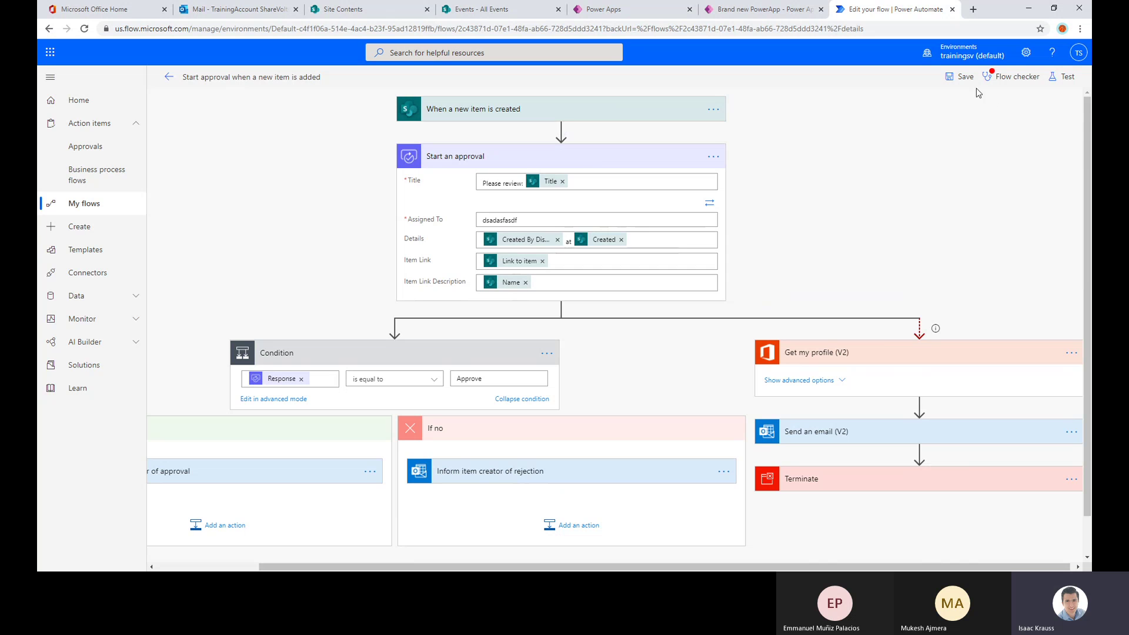
pyautogui.click(1000, 77)
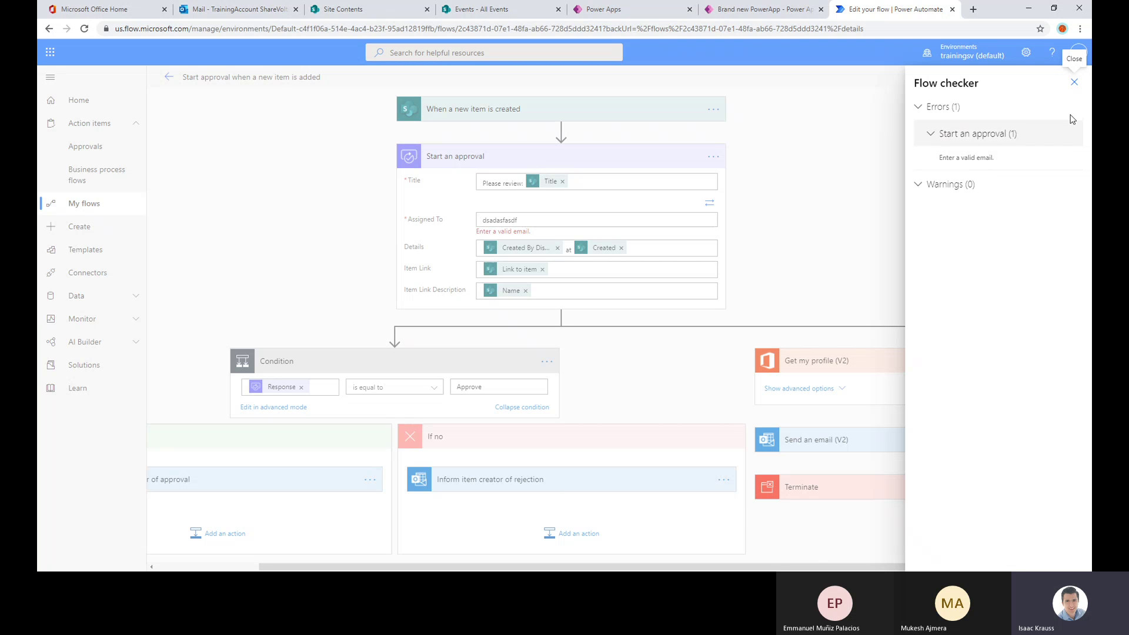
# - Recheck the flow for errors and save it with the invalid Assigned To value
pyautogui.click(1075, 82)
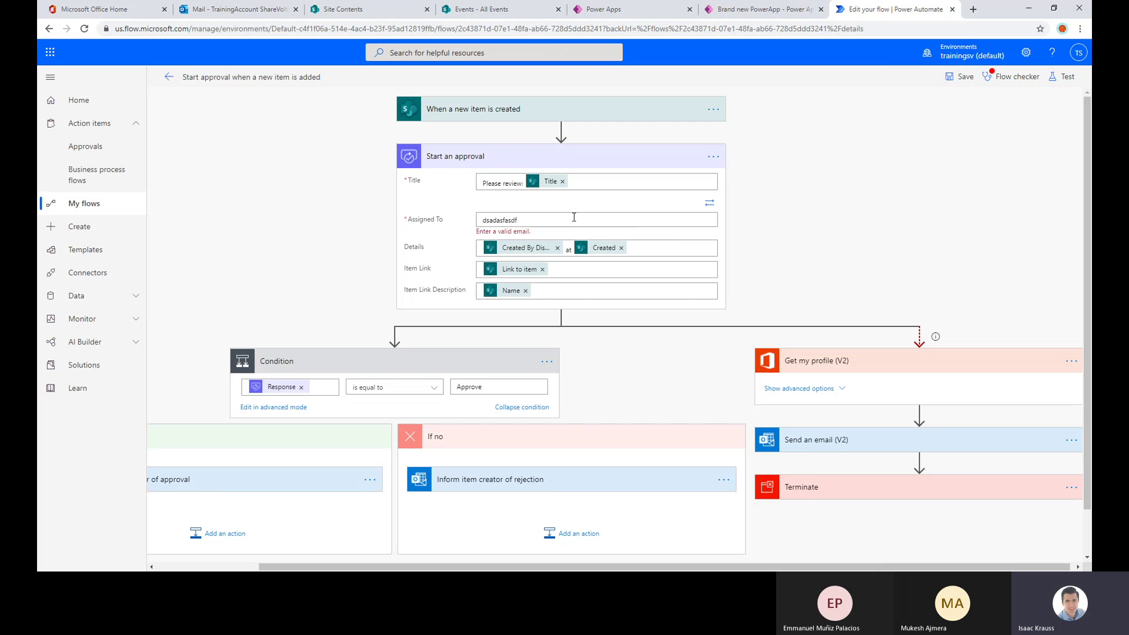
pyautogui.click(574, 217)
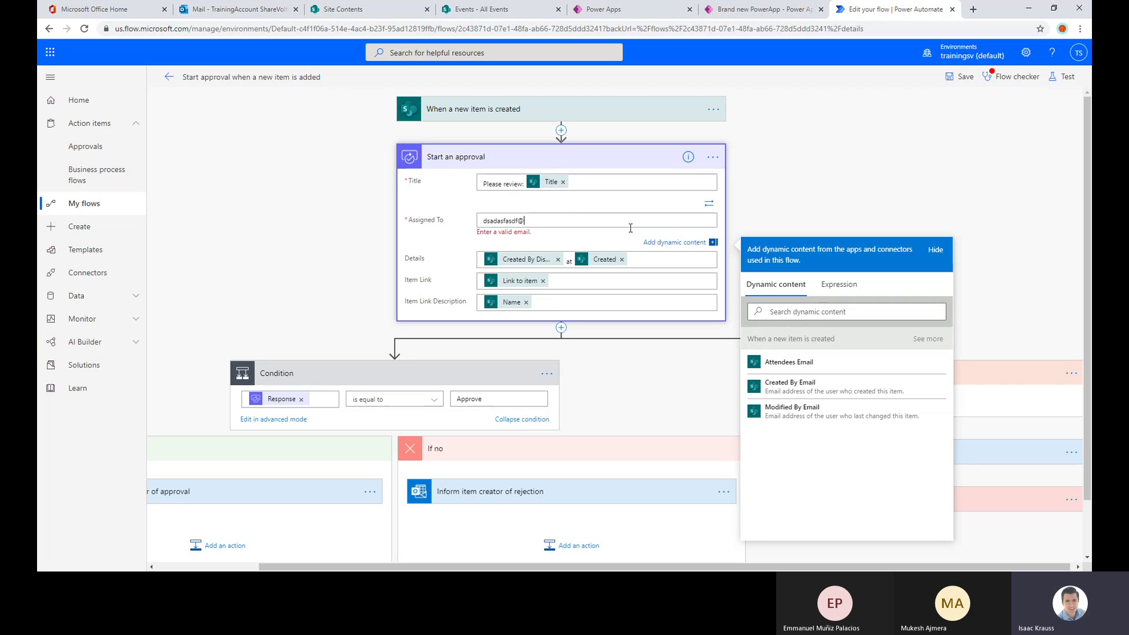
pyautogui.click(850, 170)
pyautogui.click(1012, 76)
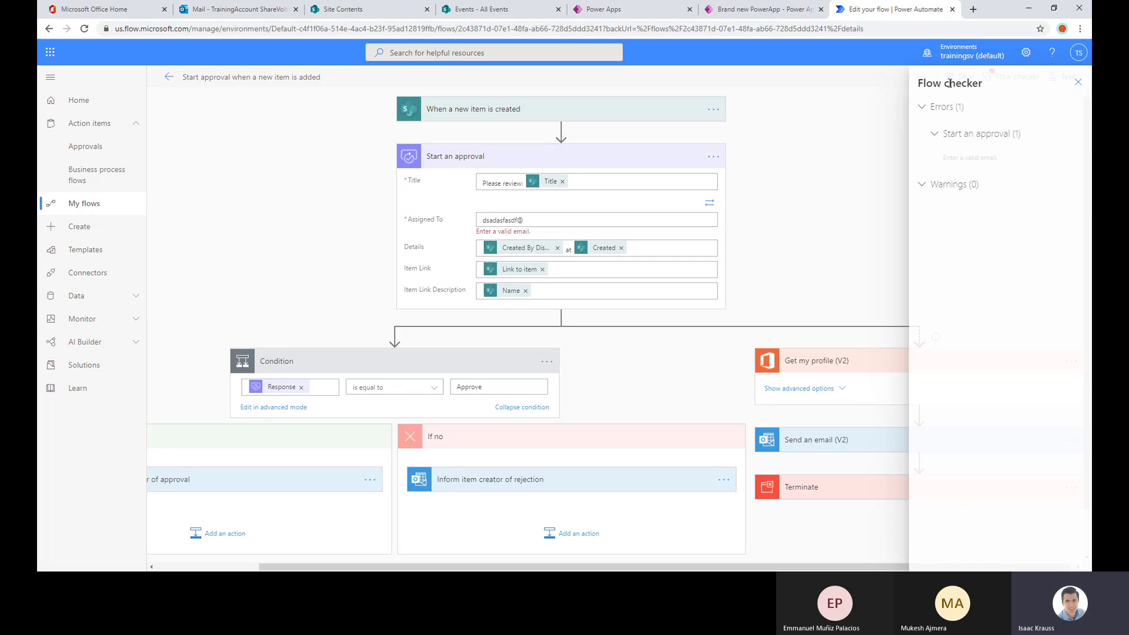
pyautogui.click(1074, 82)
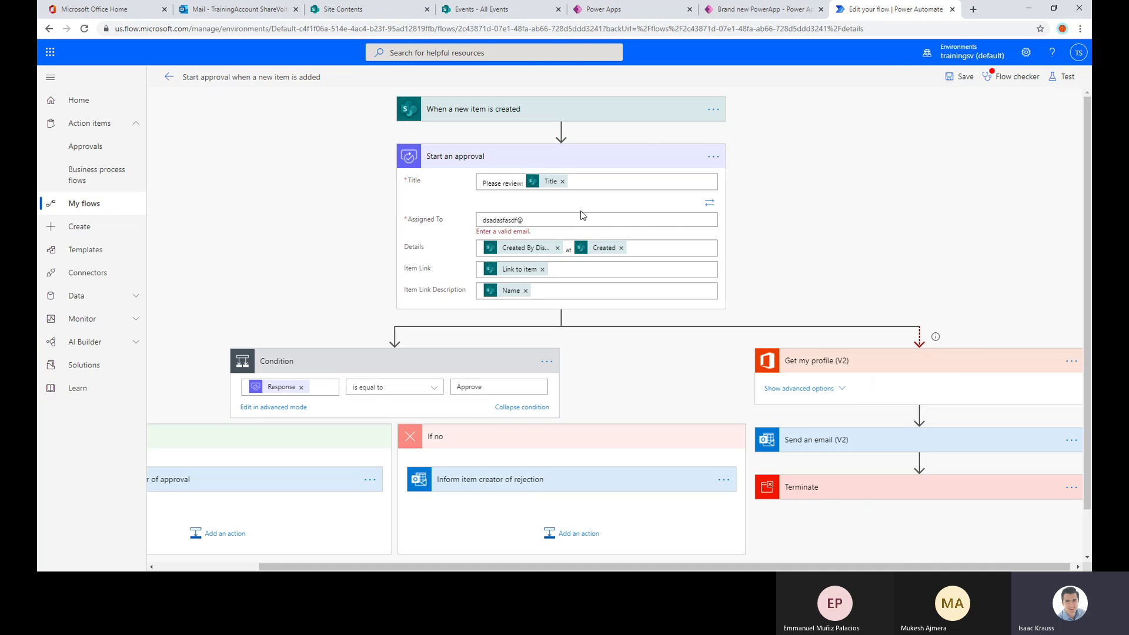
pyautogui.click(581, 217)
pyautogui.click(934, 97)
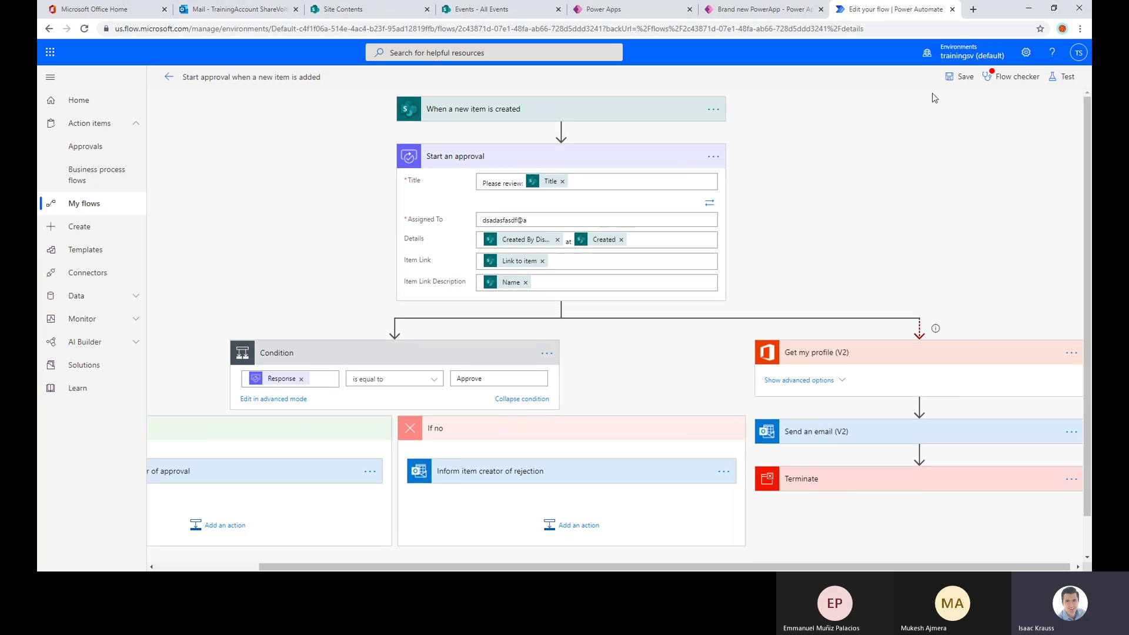
pyautogui.click(954, 76)
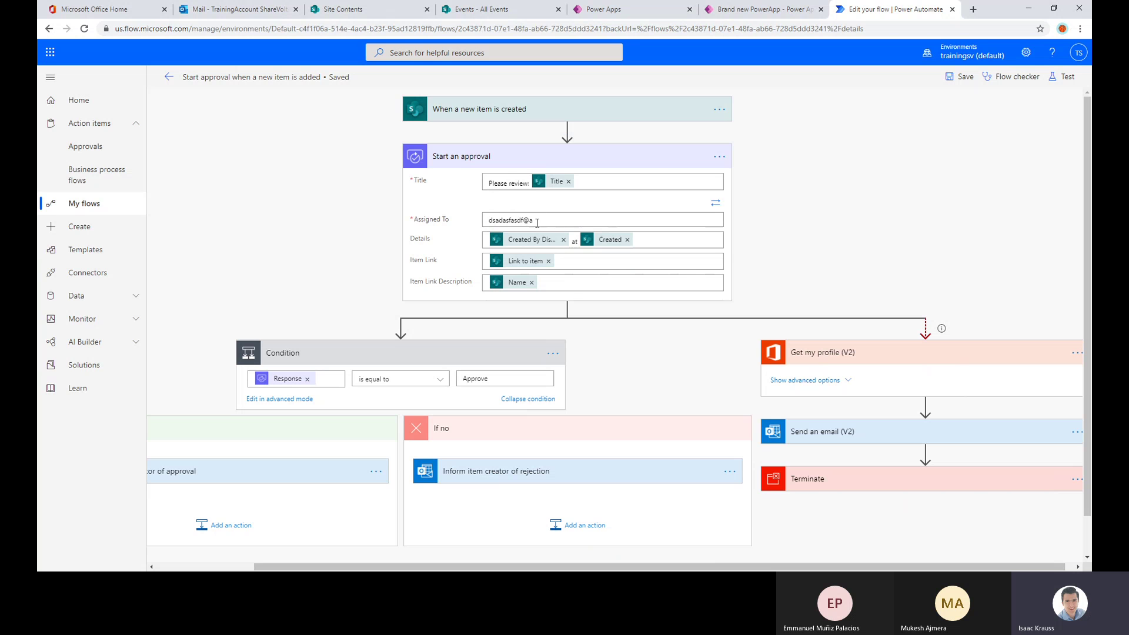
# - Inspect the invalid Assigned To address, collapse Start an approval and save the flow again
pyautogui.click(575, 225)
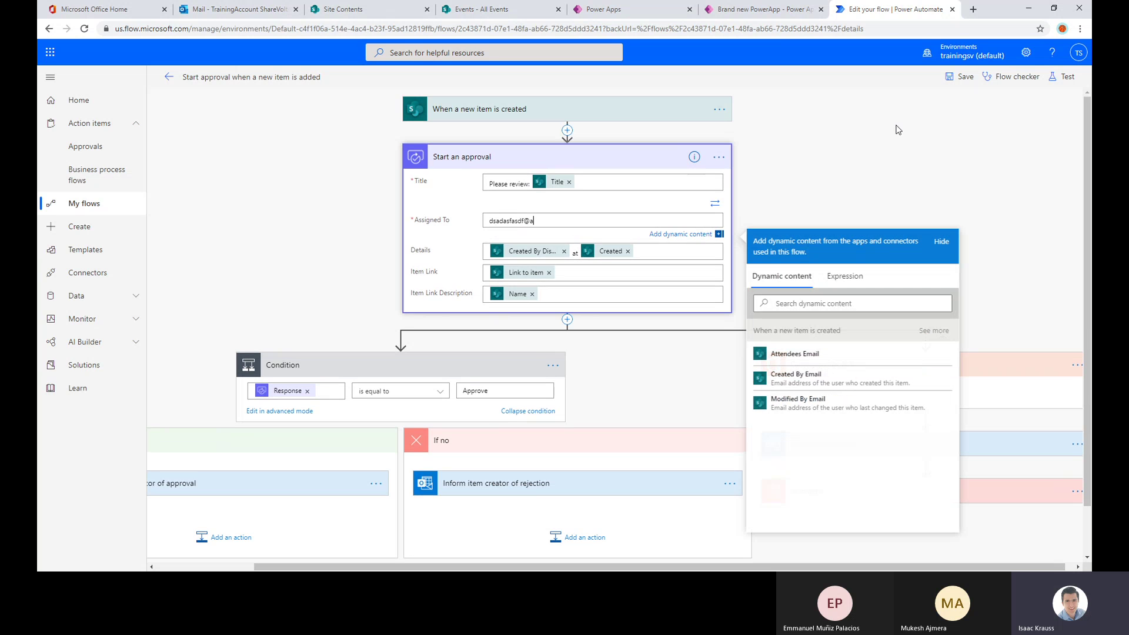
pyautogui.click(885, 134)
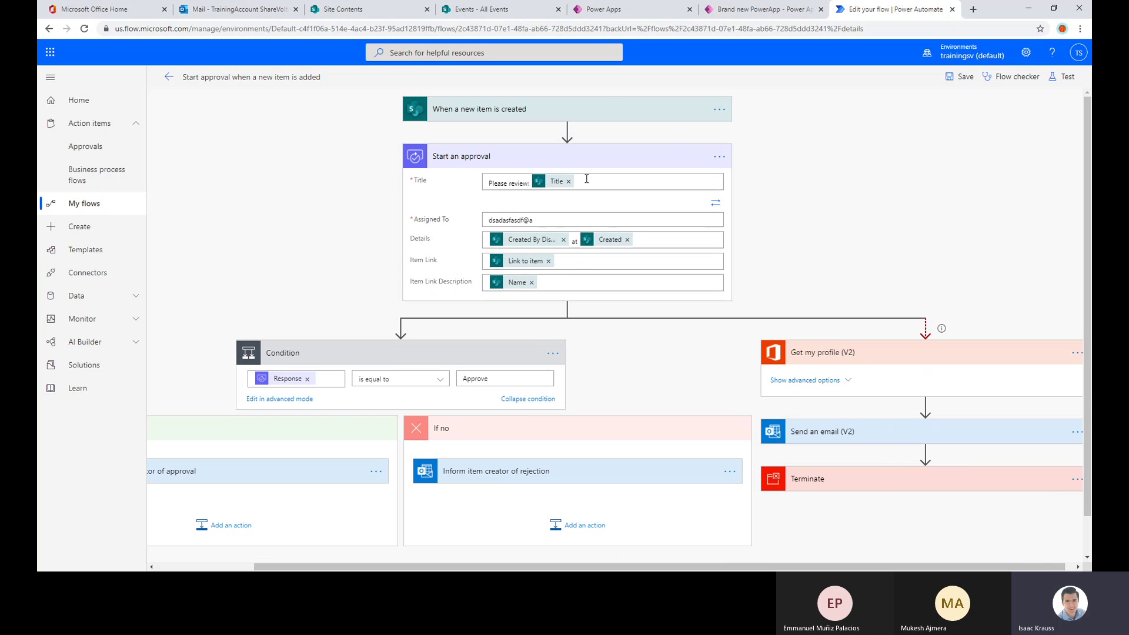
pyautogui.moveTo(546, 222); pyautogui.dragTo(465, 227)
pyautogui.click(560, 217)
pyautogui.moveTo(543, 223); pyautogui.dragTo(381, 243)
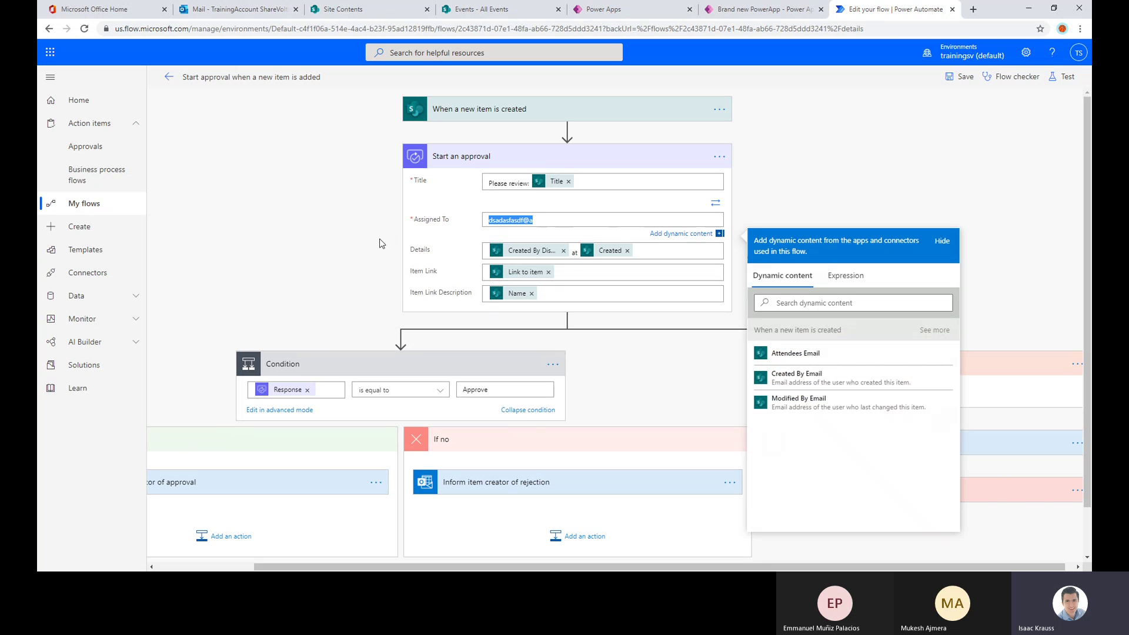
pyautogui.click(536, 222)
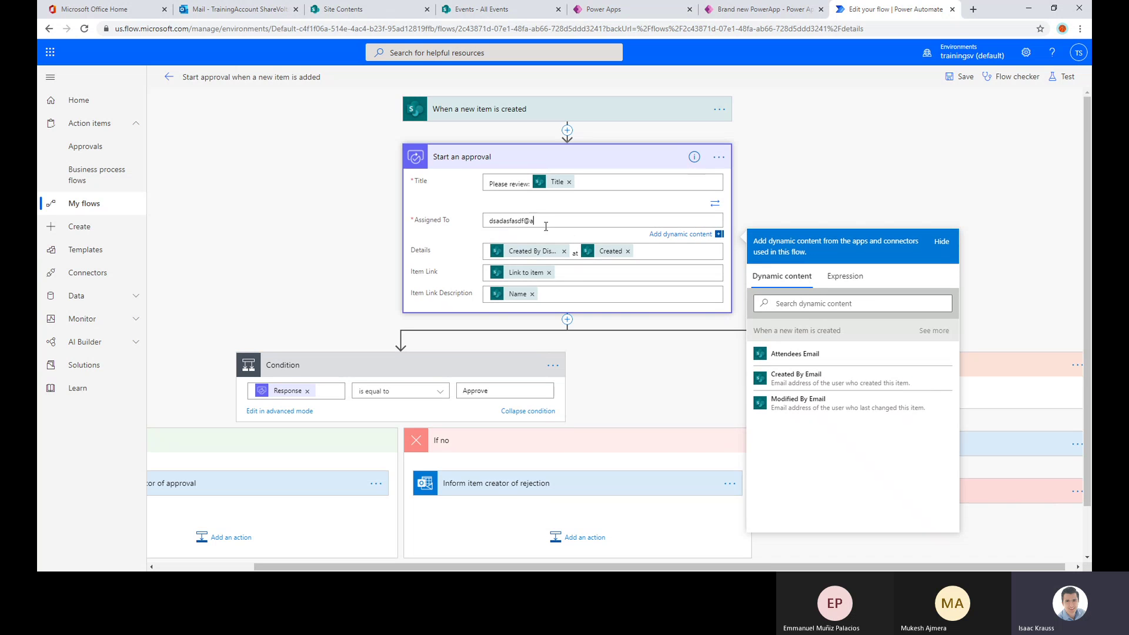
pyautogui.click(882, 168)
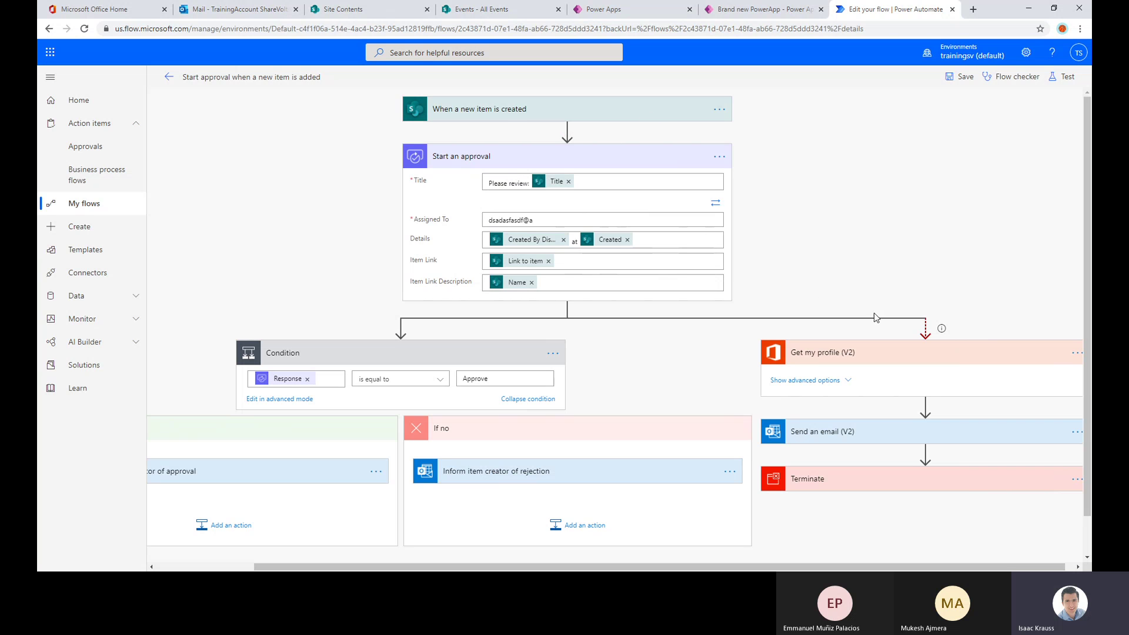
pyautogui.click(961, 76)
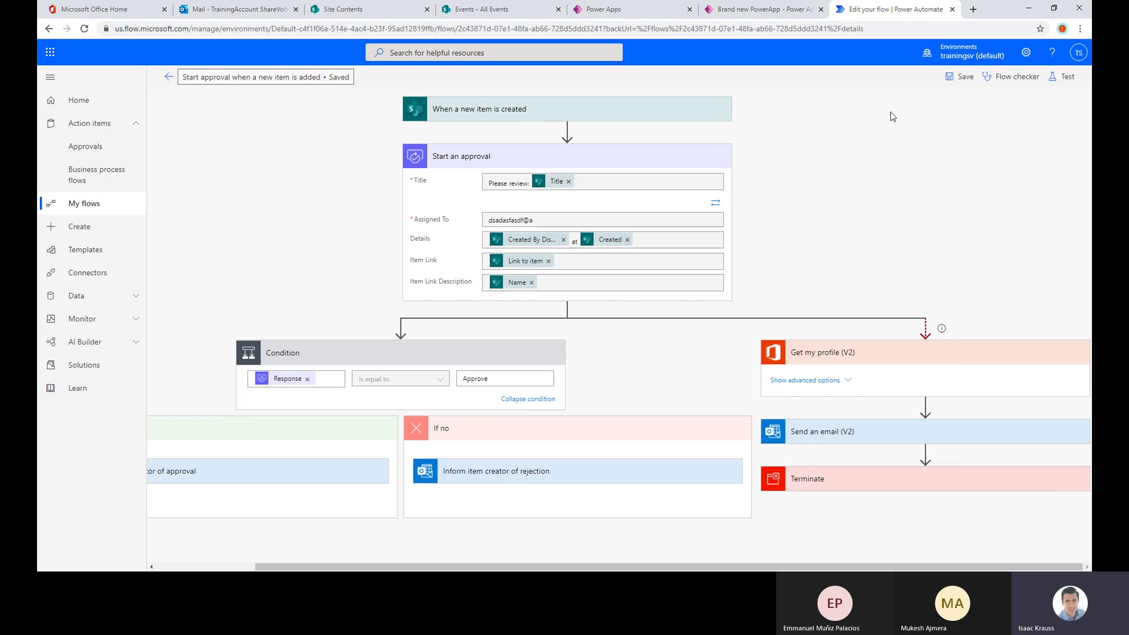
pyautogui.click(345, 10)
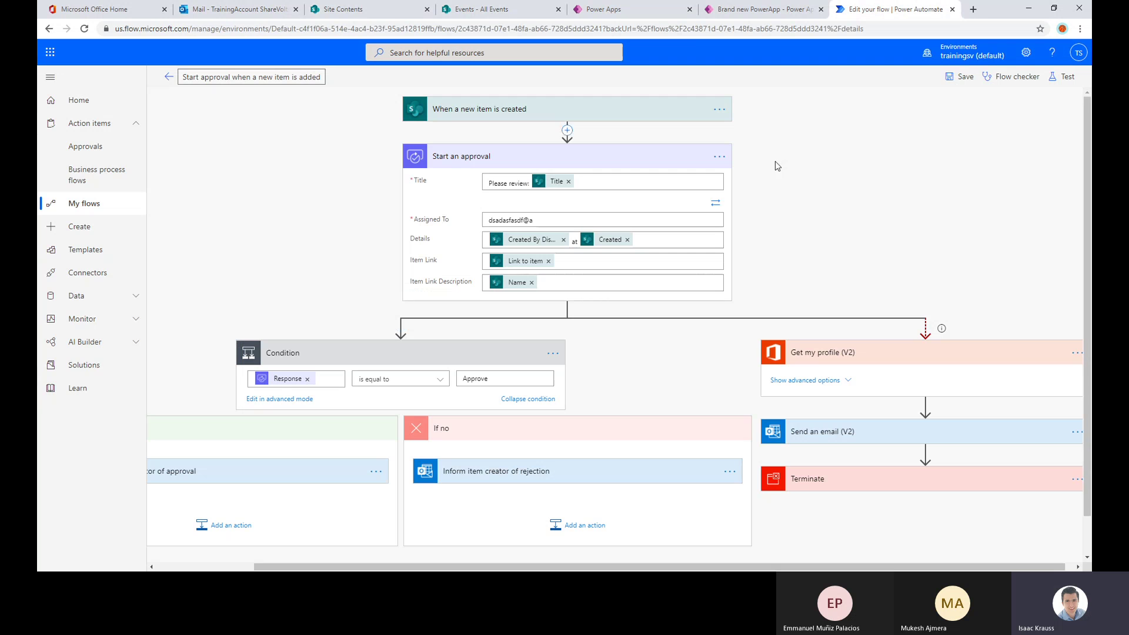
pyautogui.click(889, 10)
# - Test the flow using data from the earlier Succeeded run
pyautogui.click(1069, 78)
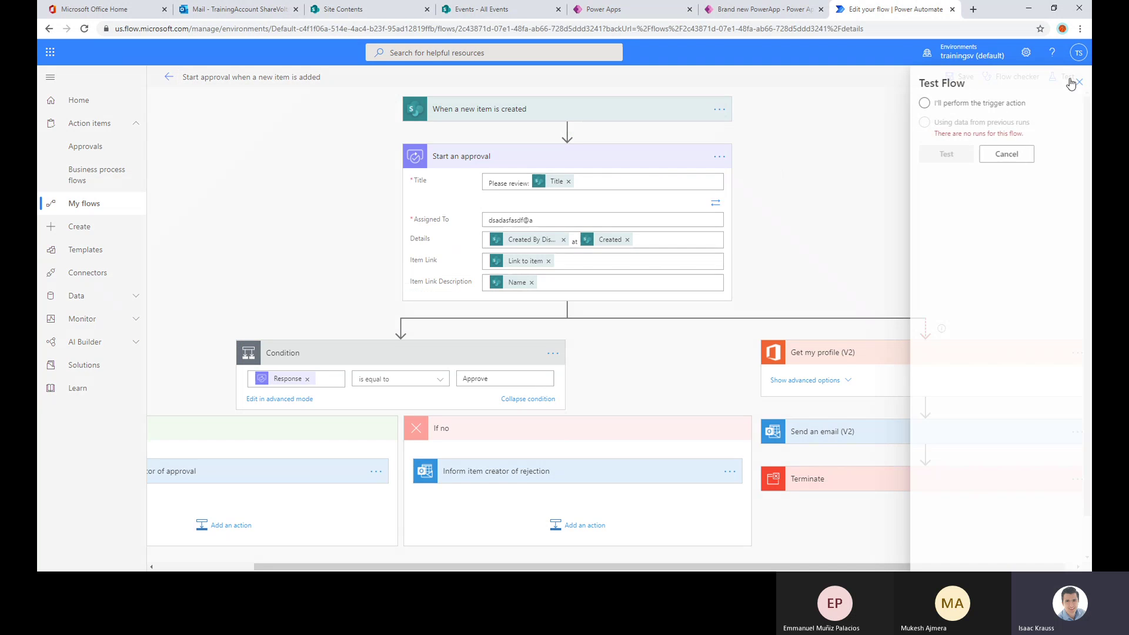
pyautogui.click(1073, 82)
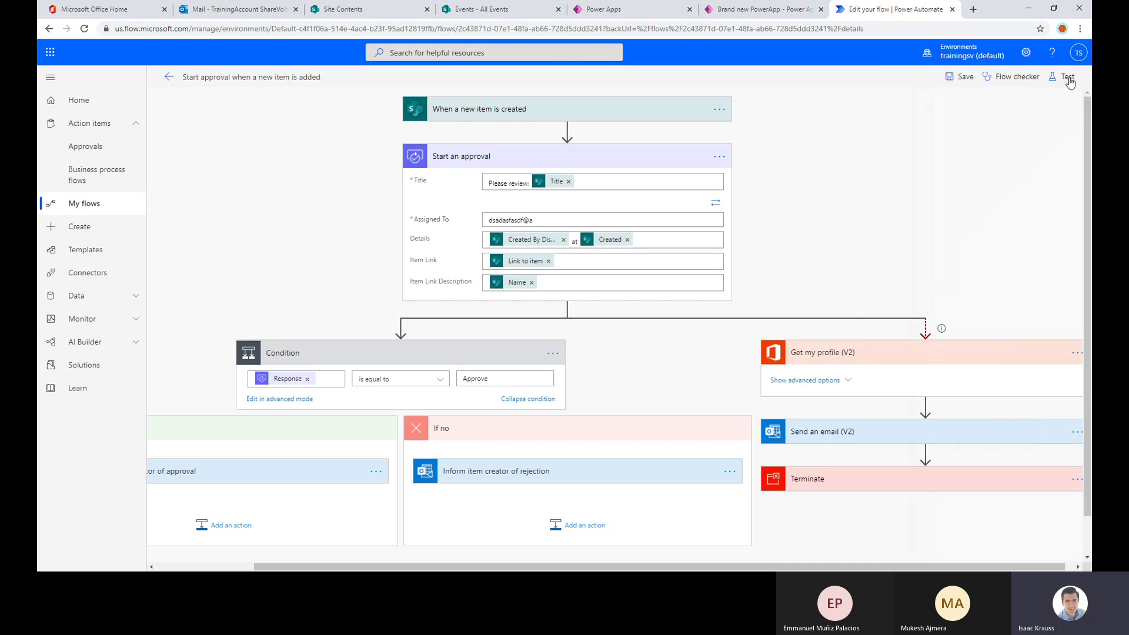
pyautogui.click(1070, 79)
pyautogui.click(976, 123)
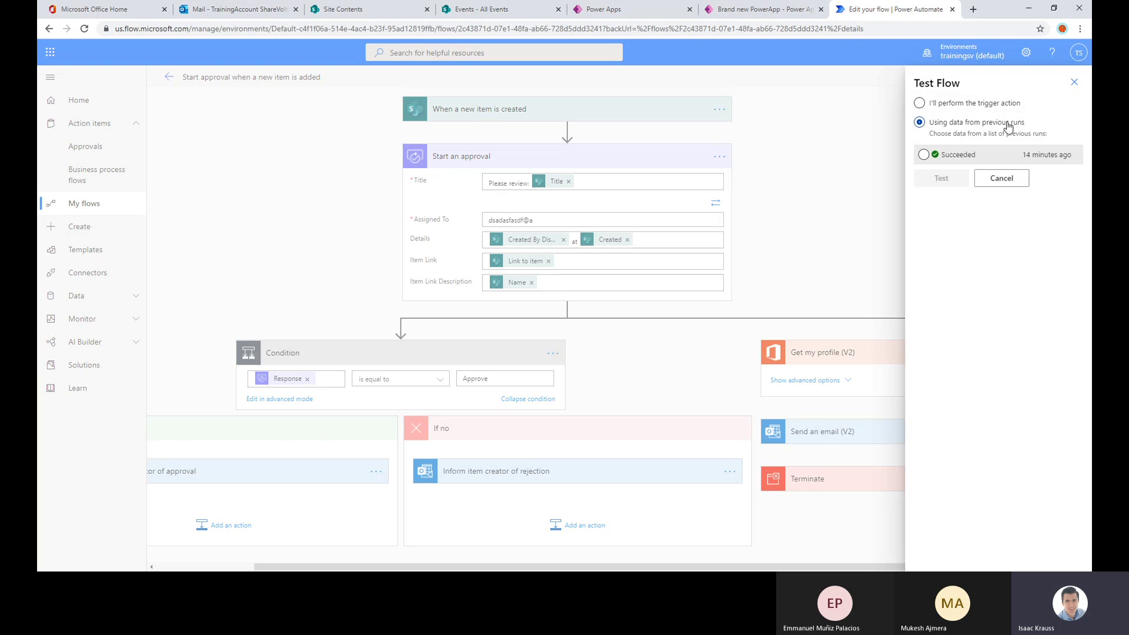
pyautogui.click(923, 154)
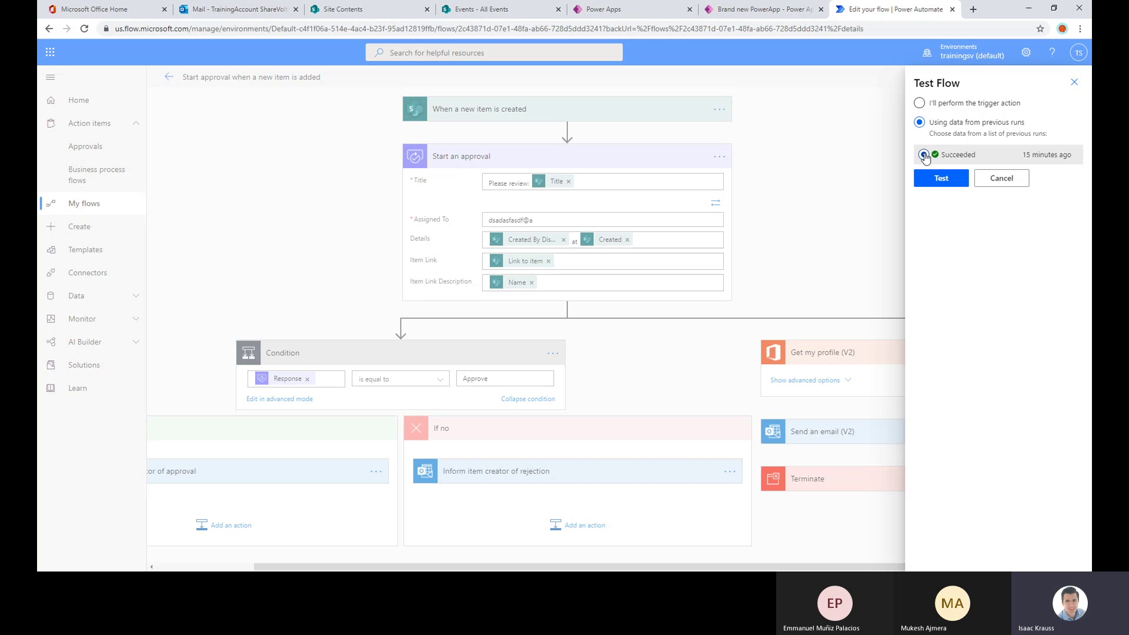
pyautogui.click(940, 179)
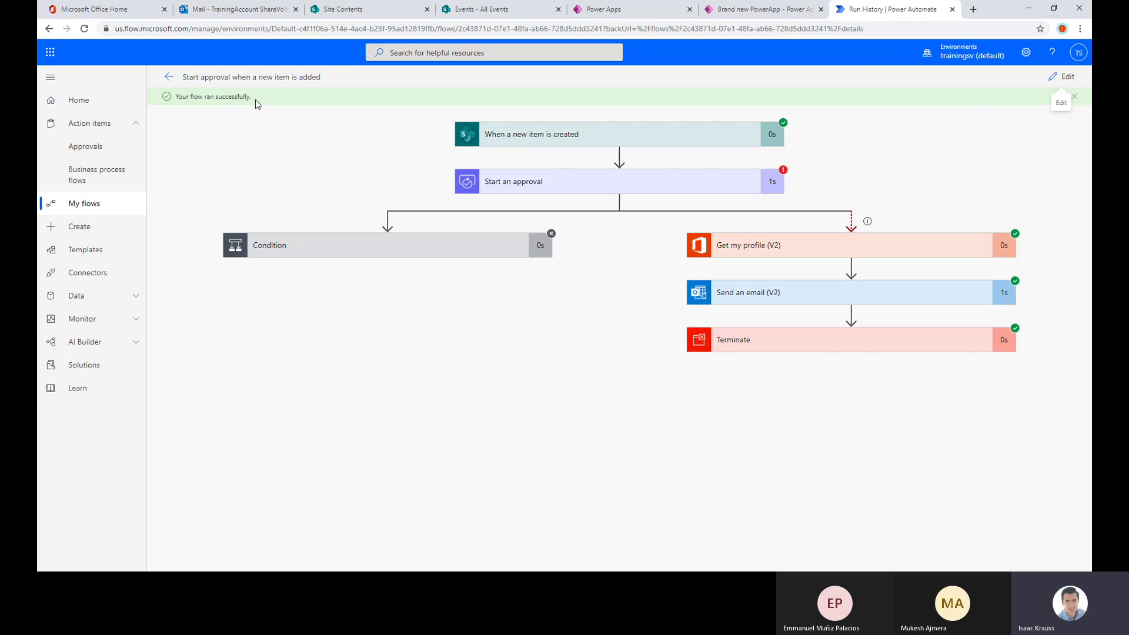
# - Go back to the flow details and open the latest test run's results
pyautogui.moveTo(255, 100); pyautogui.dragTo(182, 95)
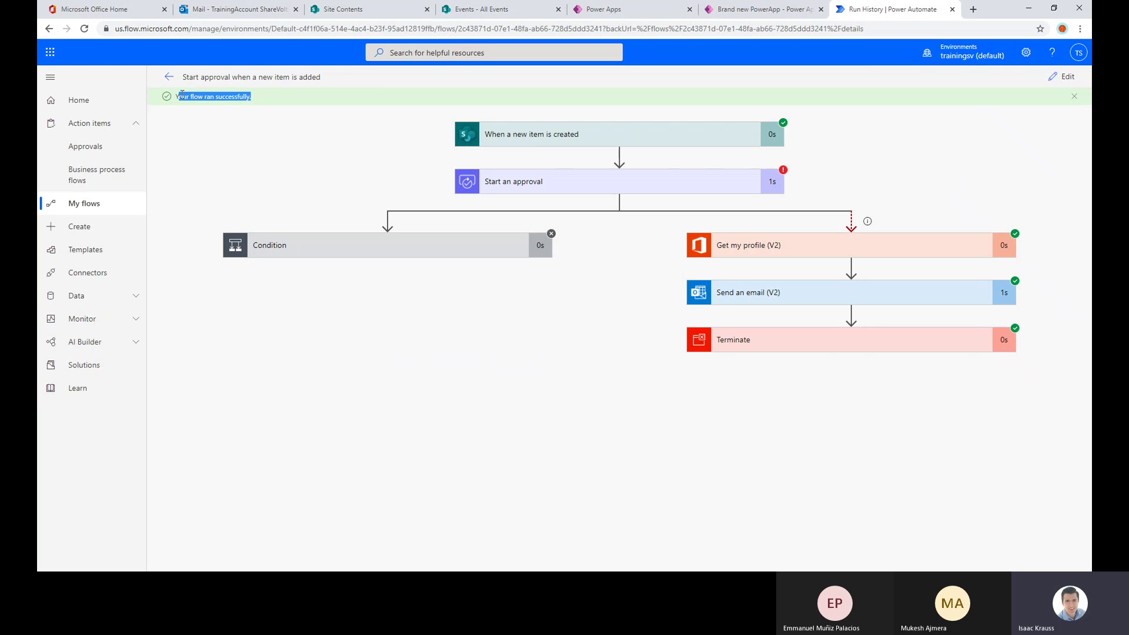
pyautogui.click(170, 96)
pyautogui.click(173, 86)
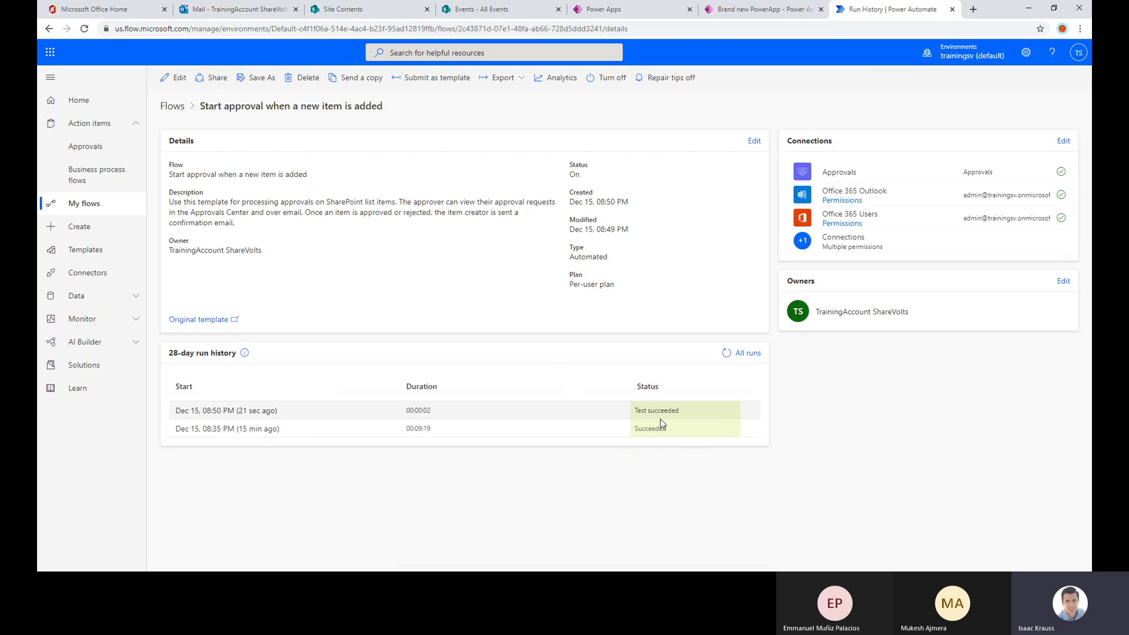
pyautogui.click(232, 413)
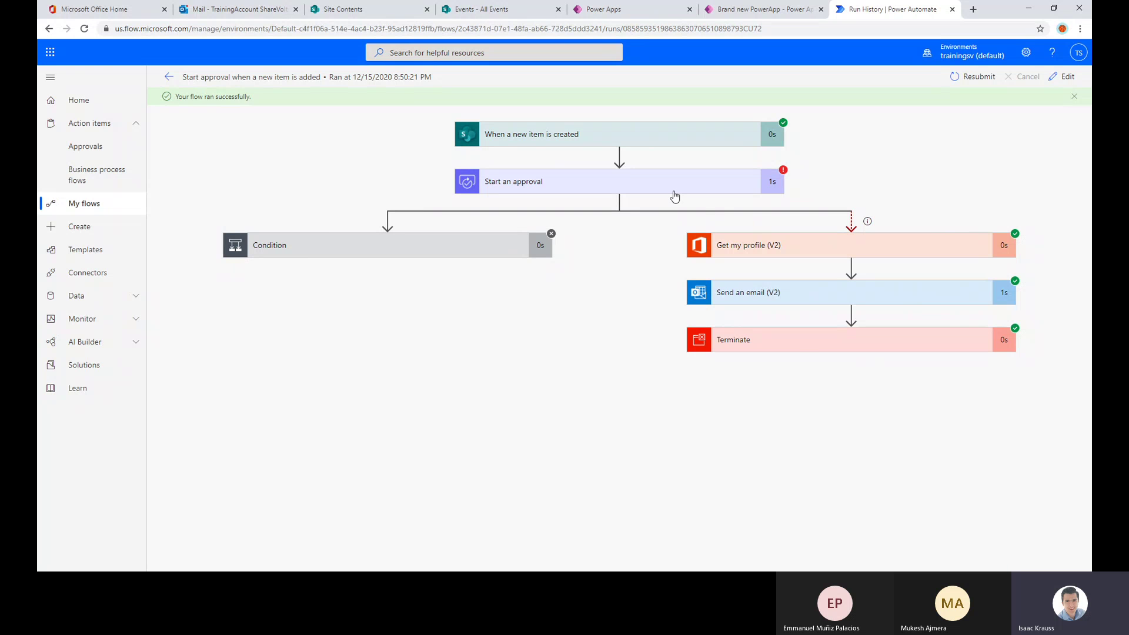
pyautogui.click(692, 187)
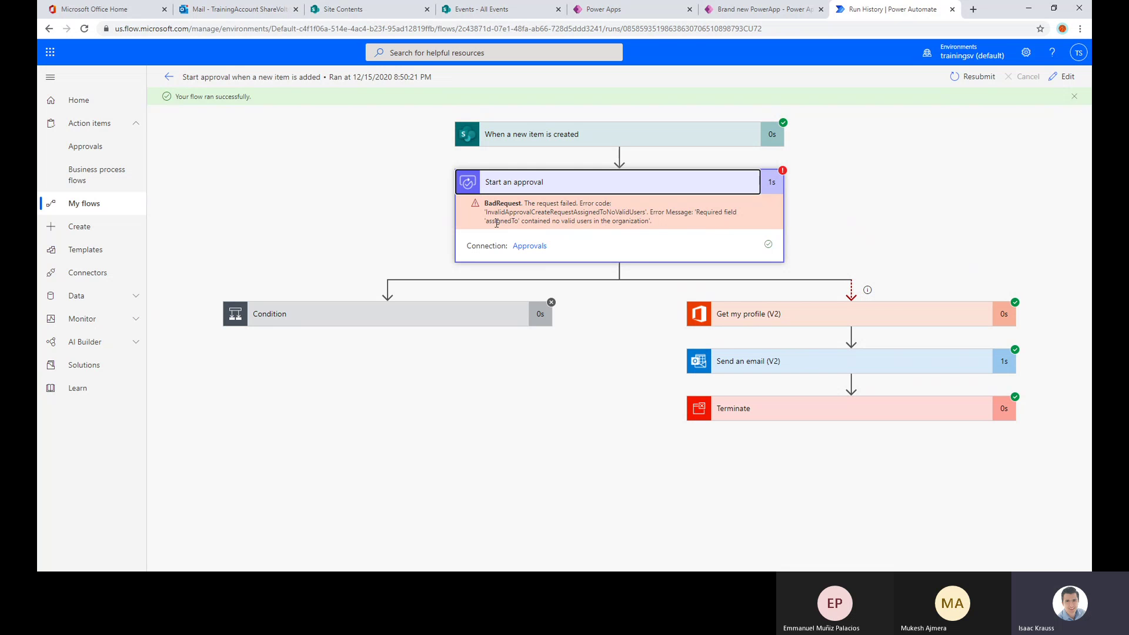
pyautogui.moveTo(517, 220); pyautogui.dragTo(645, 229)
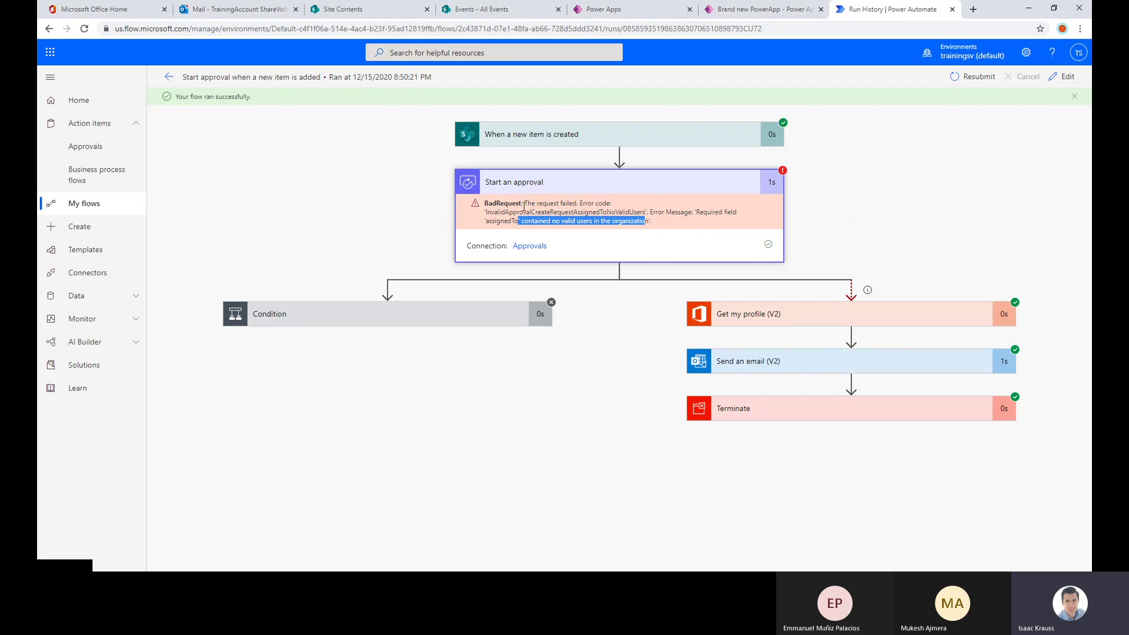
pyautogui.click(557, 207)
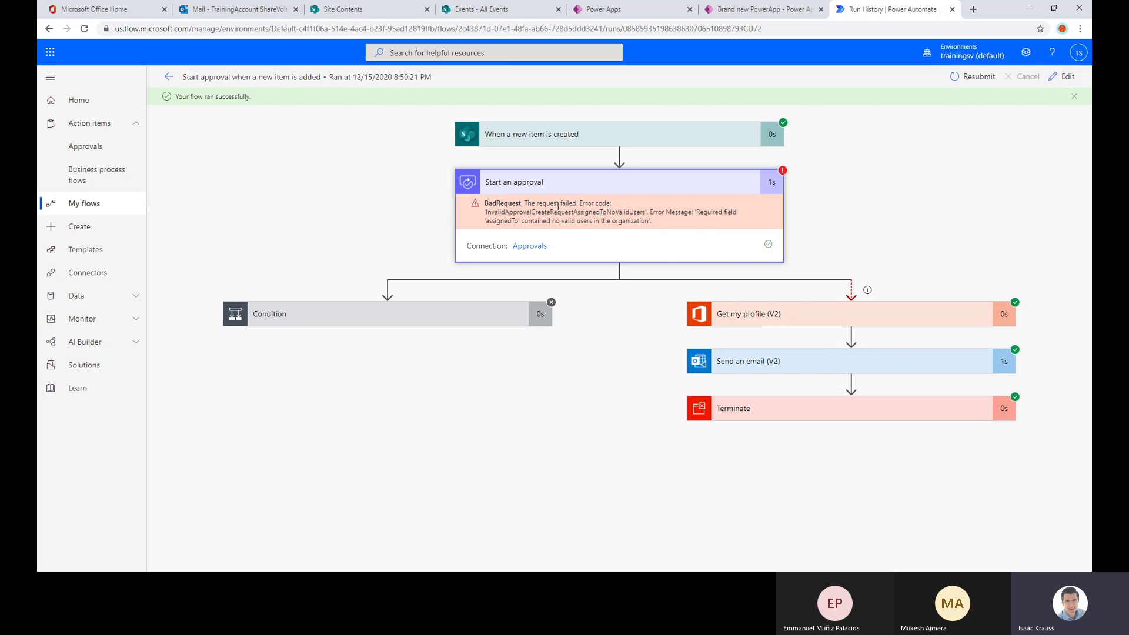
pyautogui.click(542, 184)
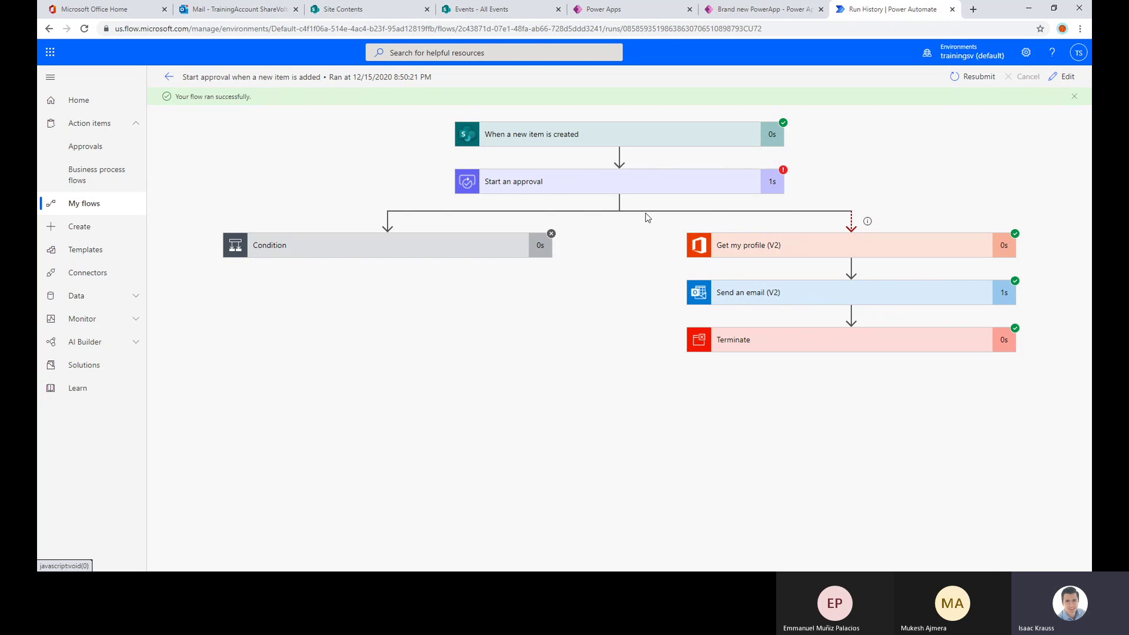
# - Review the Get my profile (V2) step's results and input fields
pyautogui.click(855, 250)
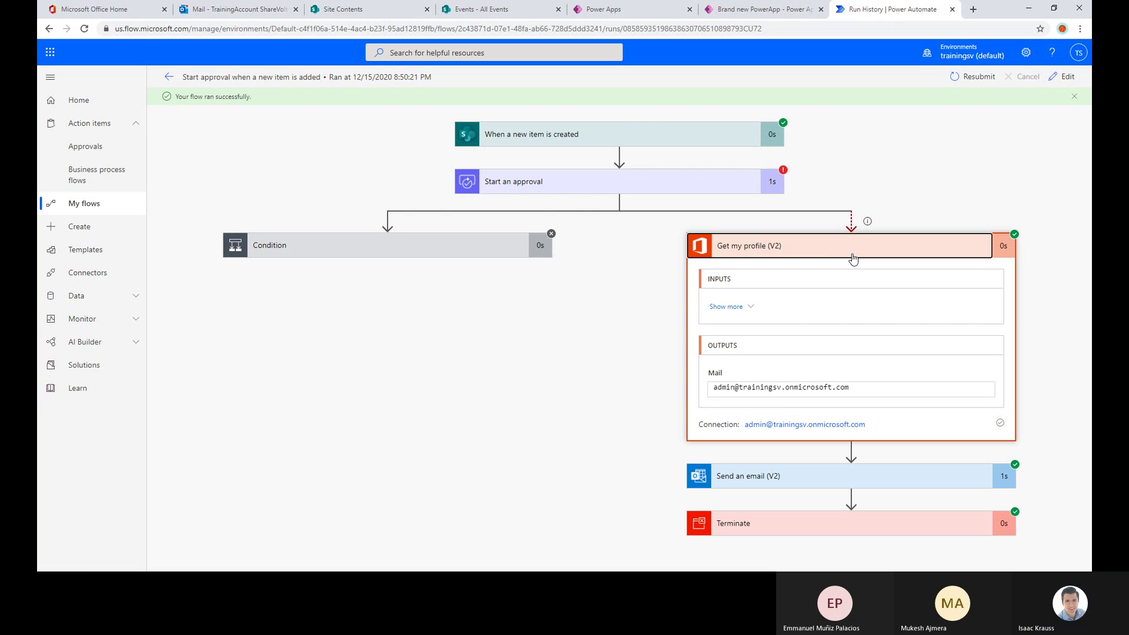
pyautogui.click(856, 251)
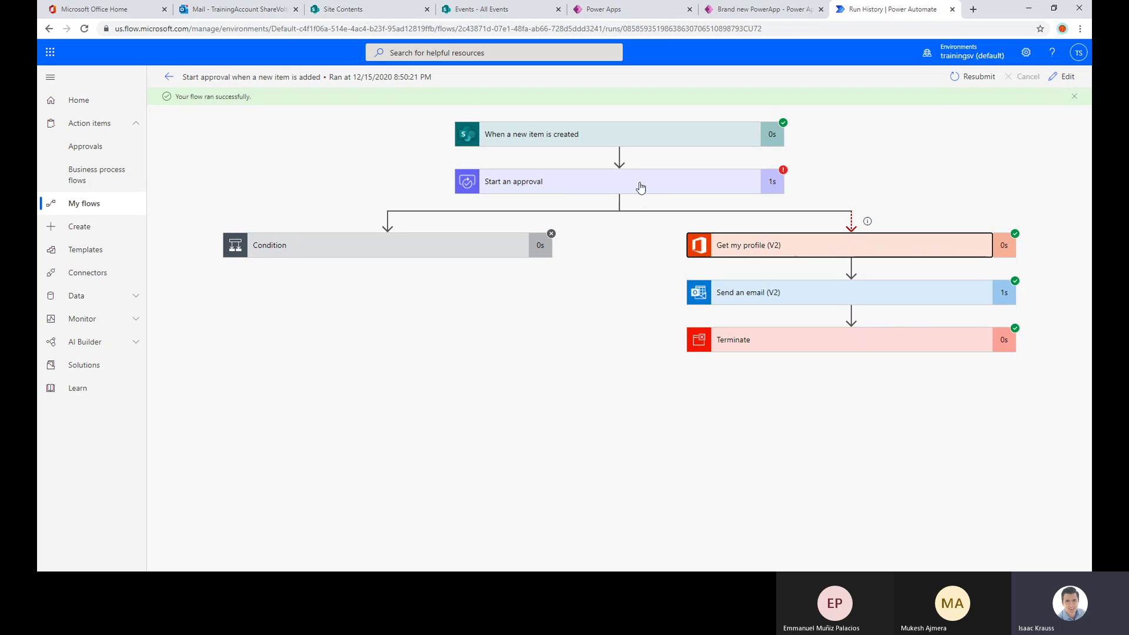
pyautogui.click(815, 243)
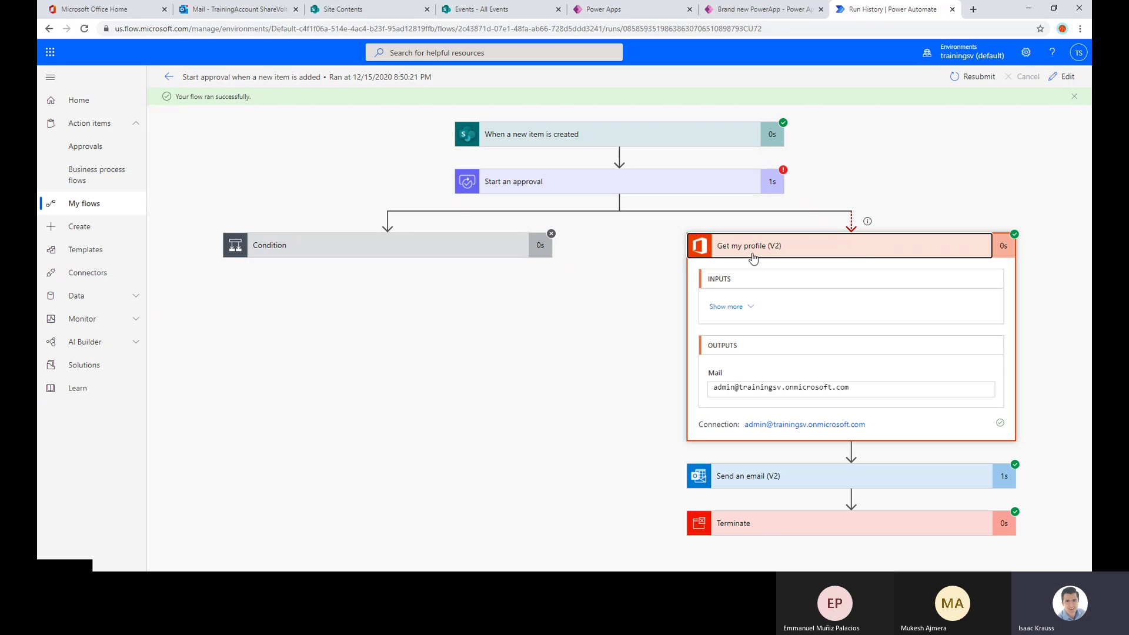
pyautogui.click(739, 307)
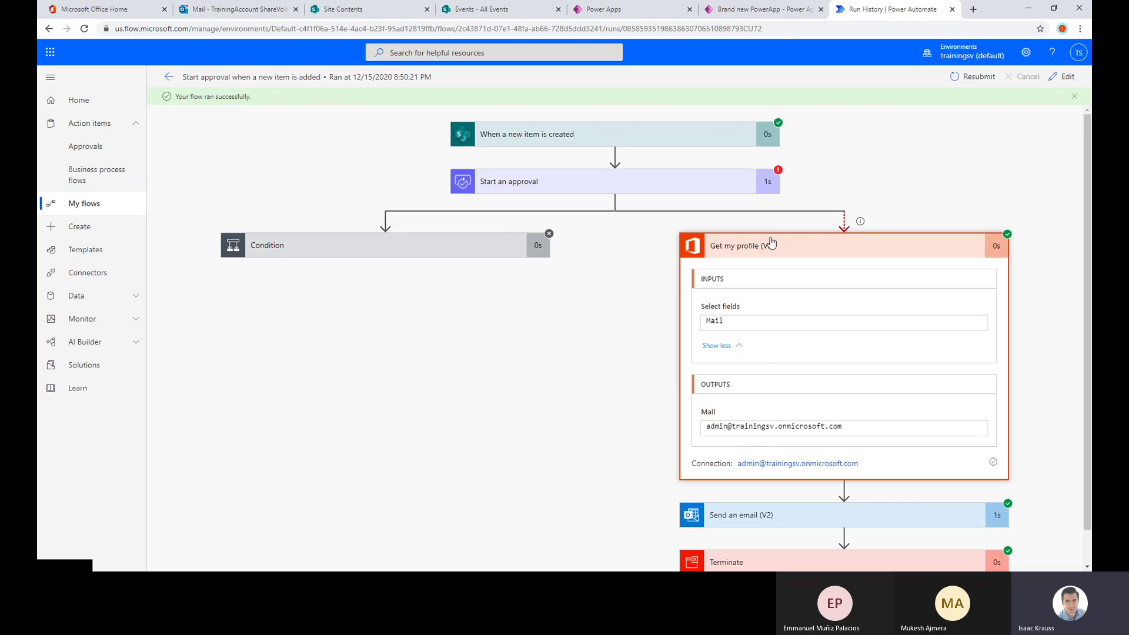
pyautogui.click(837, 247)
# - Review the Send an email (V2) results, then open the 'Great Event approved' message in Outlook
pyautogui.click(771, 303)
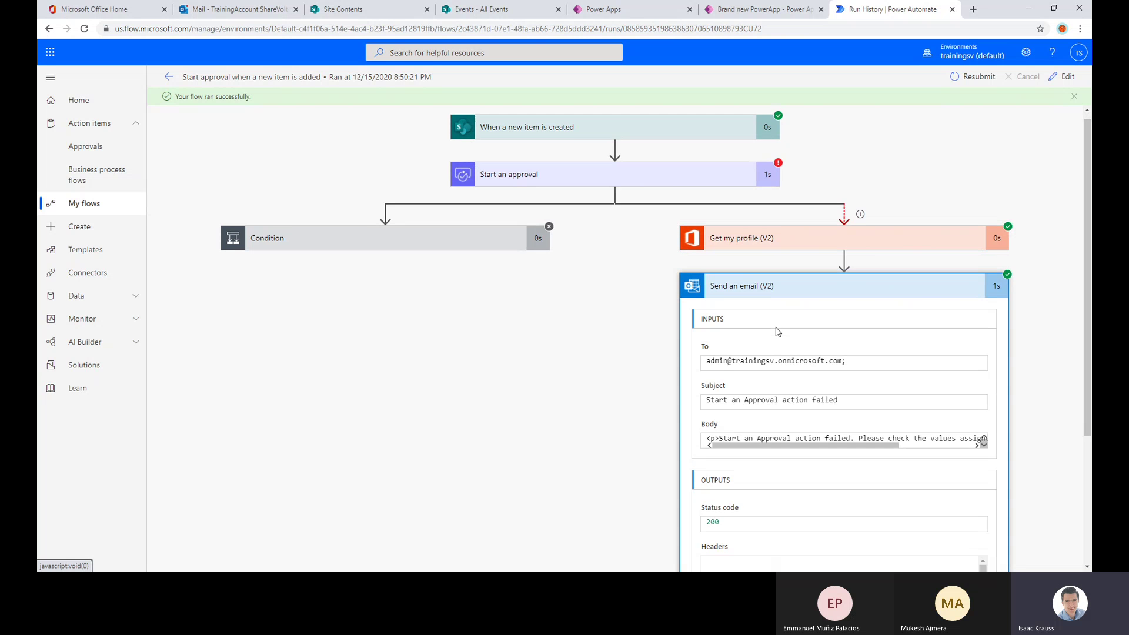
pyautogui.scroll(-2, 775, 327)
pyautogui.moveTo(762, 336); pyautogui.dragTo(724, 353)
pyautogui.scroll(-1, 795, 352)
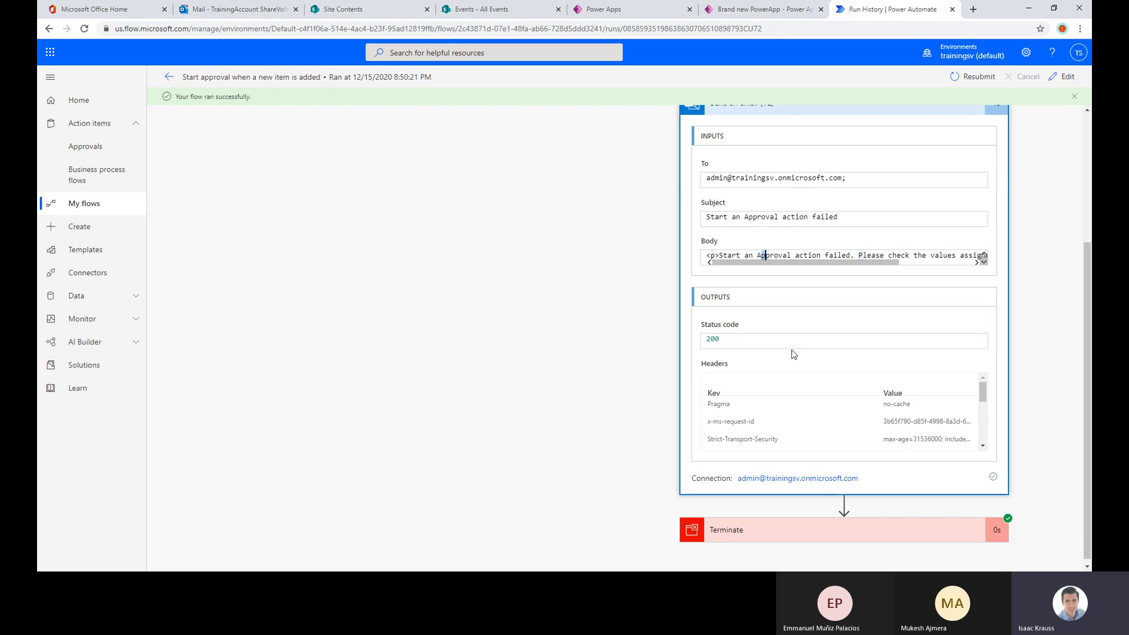
pyautogui.scroll(3, 811, 253)
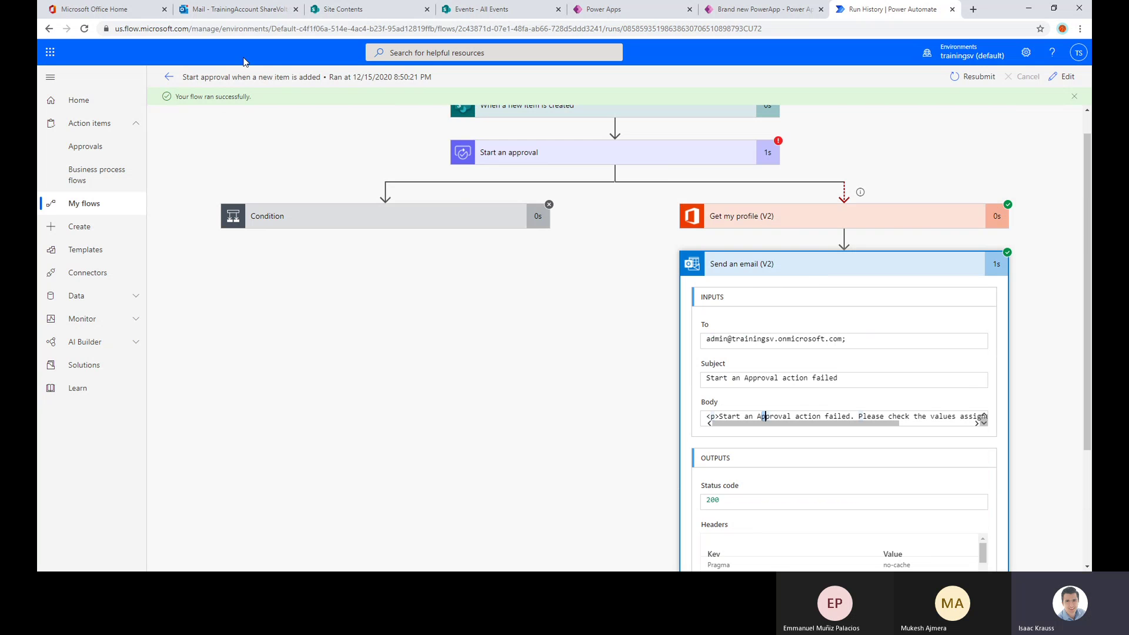
pyautogui.click(235, 10)
pyautogui.click(218, 201)
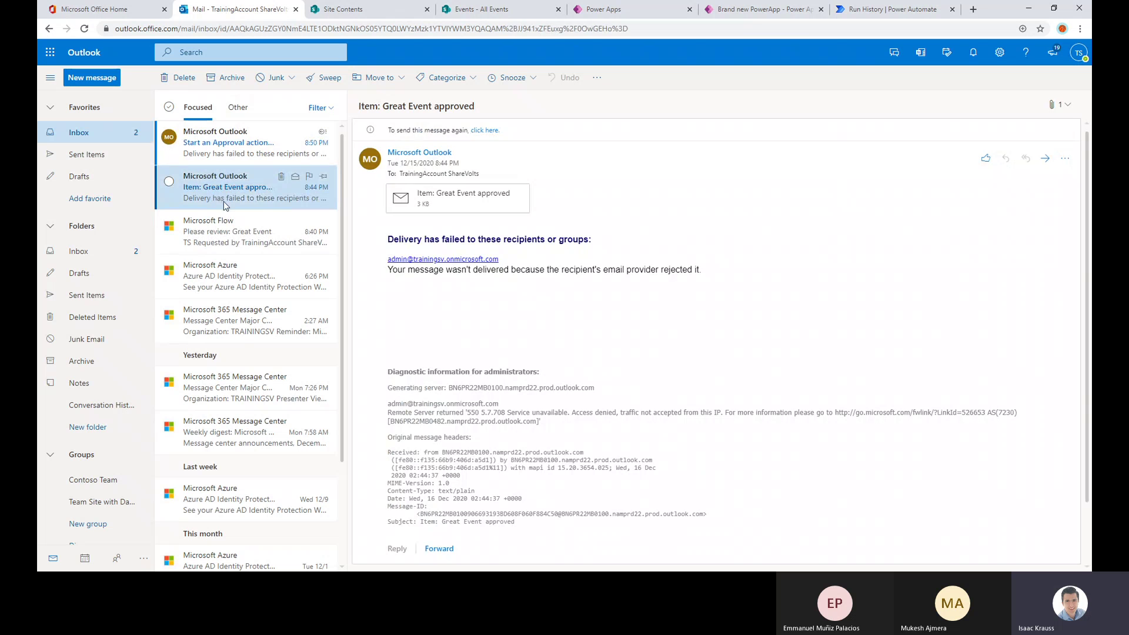
# - Read the 'Start an Approval action failed' email and preview its returned-message attachment
pyautogui.click(218, 151)
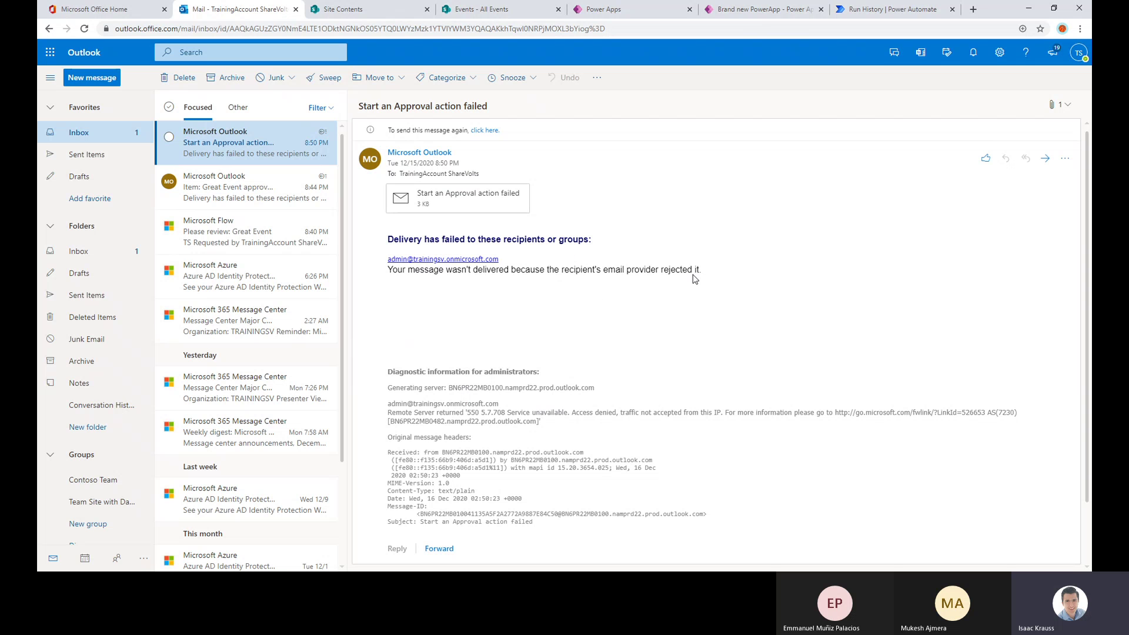
pyautogui.click(211, 187)
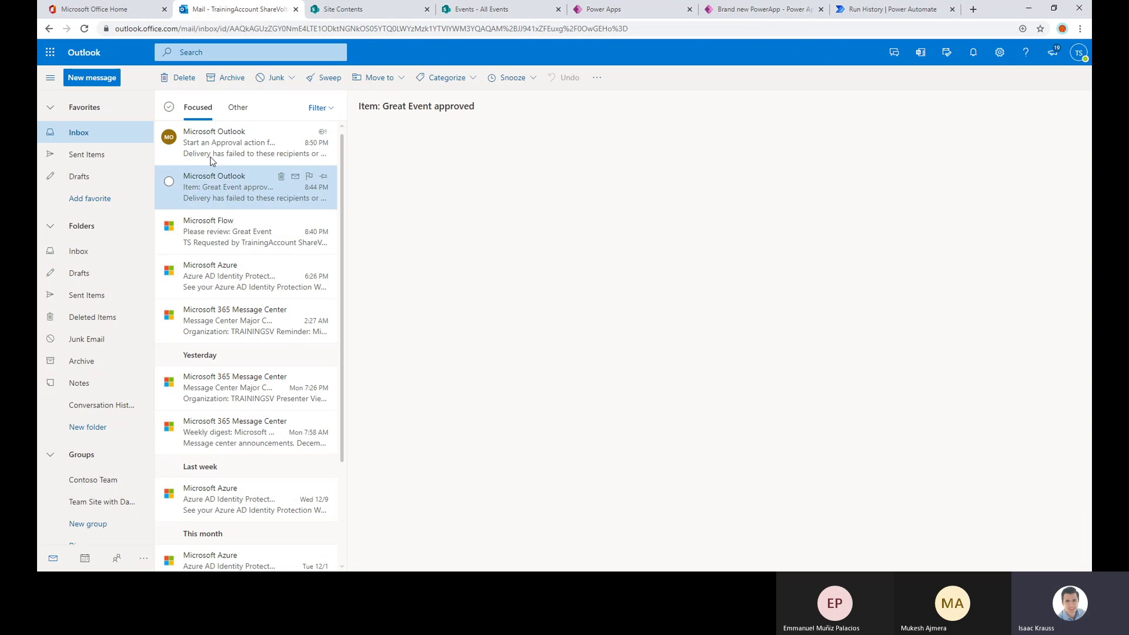
pyautogui.click(207, 150)
pyautogui.scroll(-1, 101, 335)
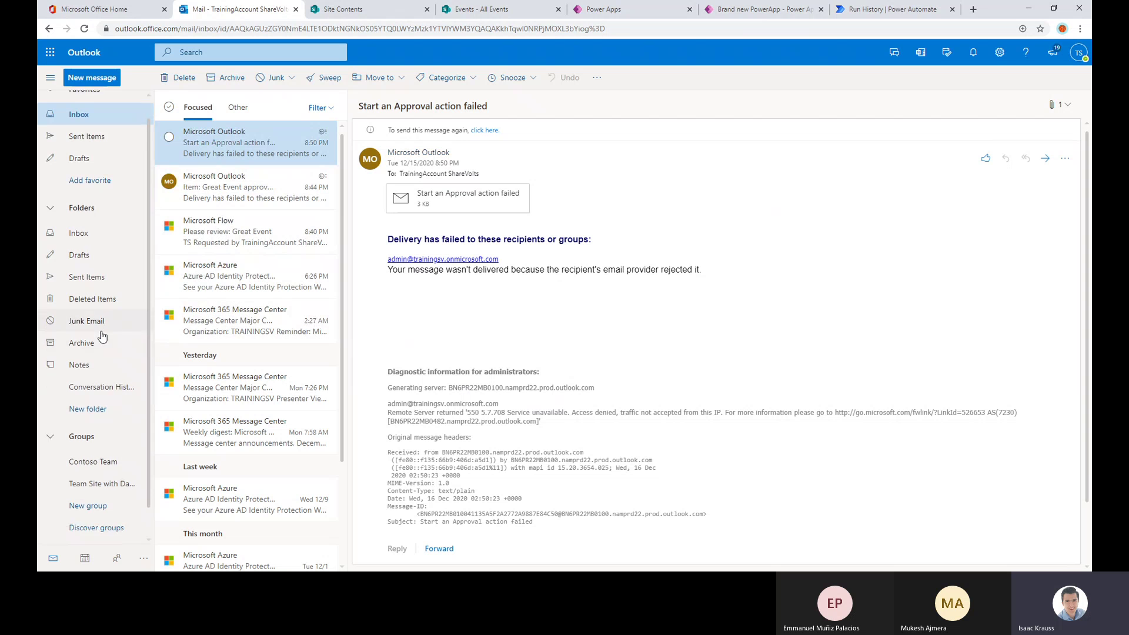
pyautogui.scroll(1, 102, 336)
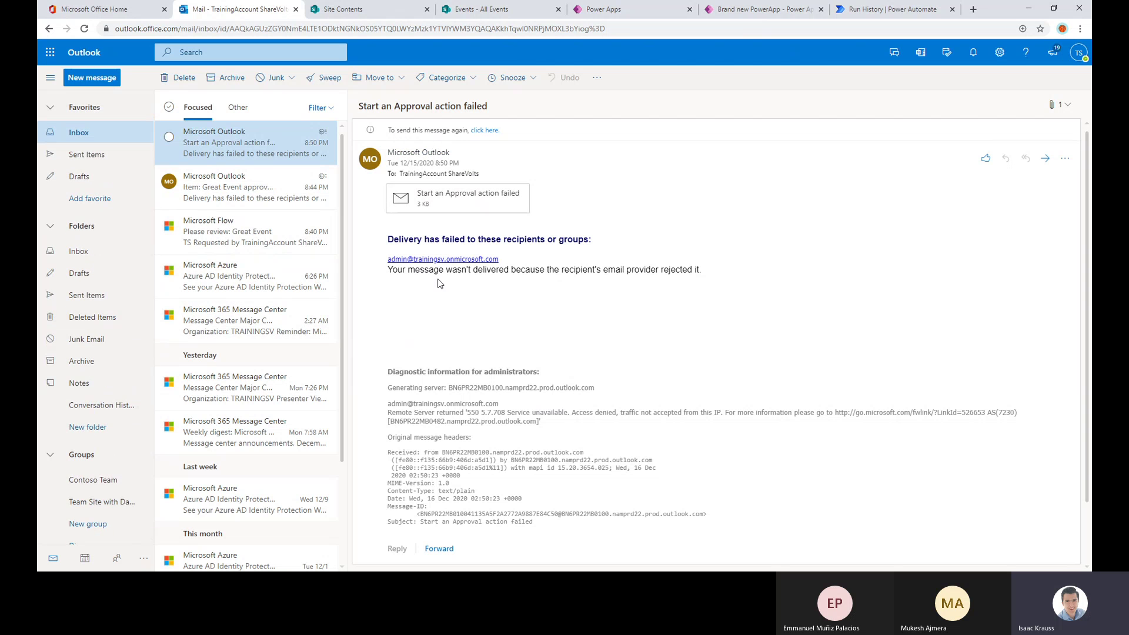
pyautogui.scroll(-1, 510, 431)
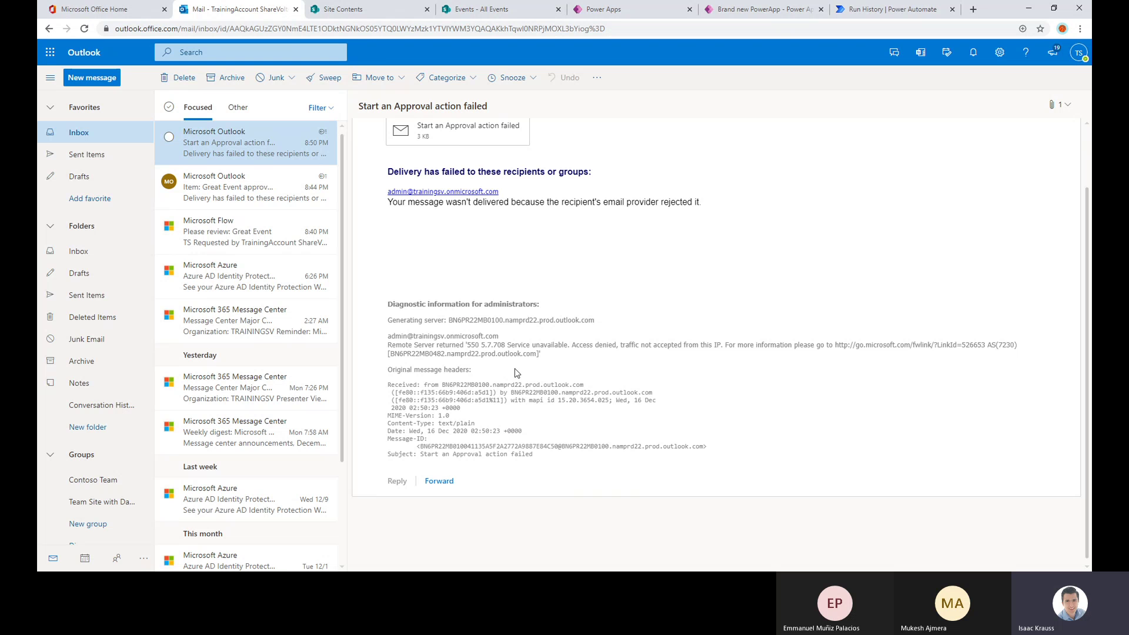
pyautogui.scroll(1, 515, 370)
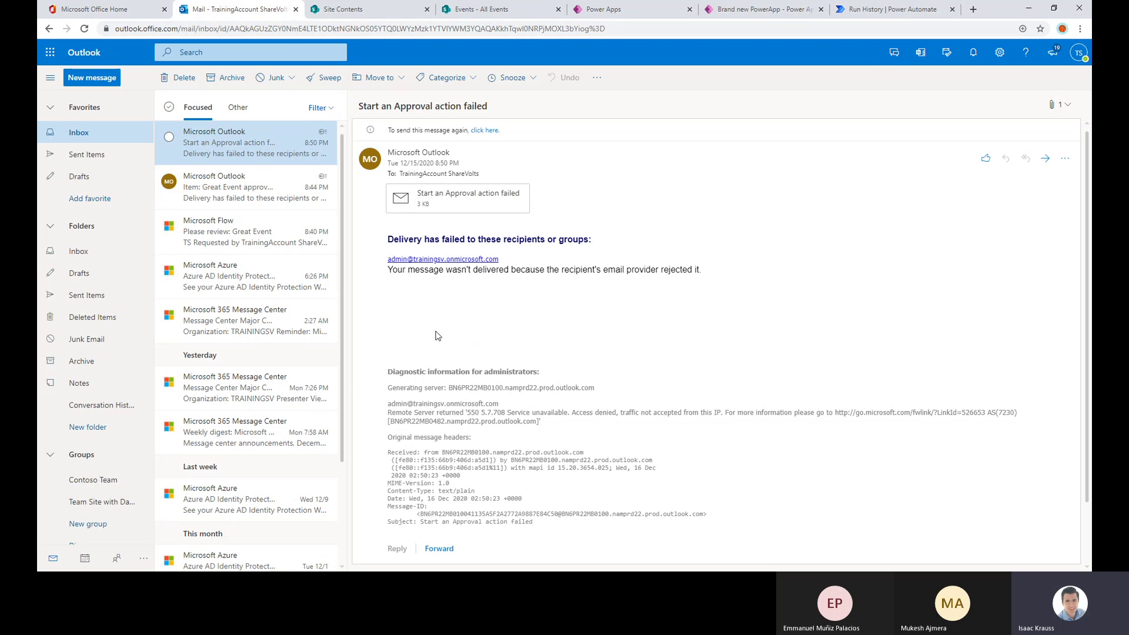
pyautogui.click(465, 204)
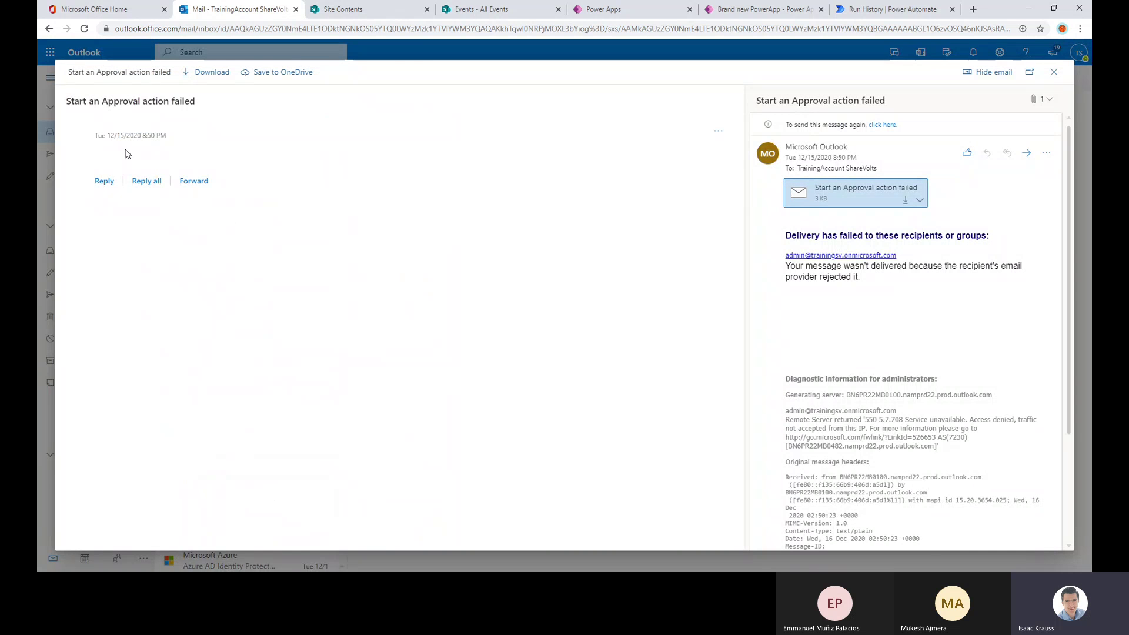
# - Return to the run history showing Send an email's 'Start an Approval action failed' subject
pyautogui.moveTo(67, 105); pyautogui.dragTo(199, 113)
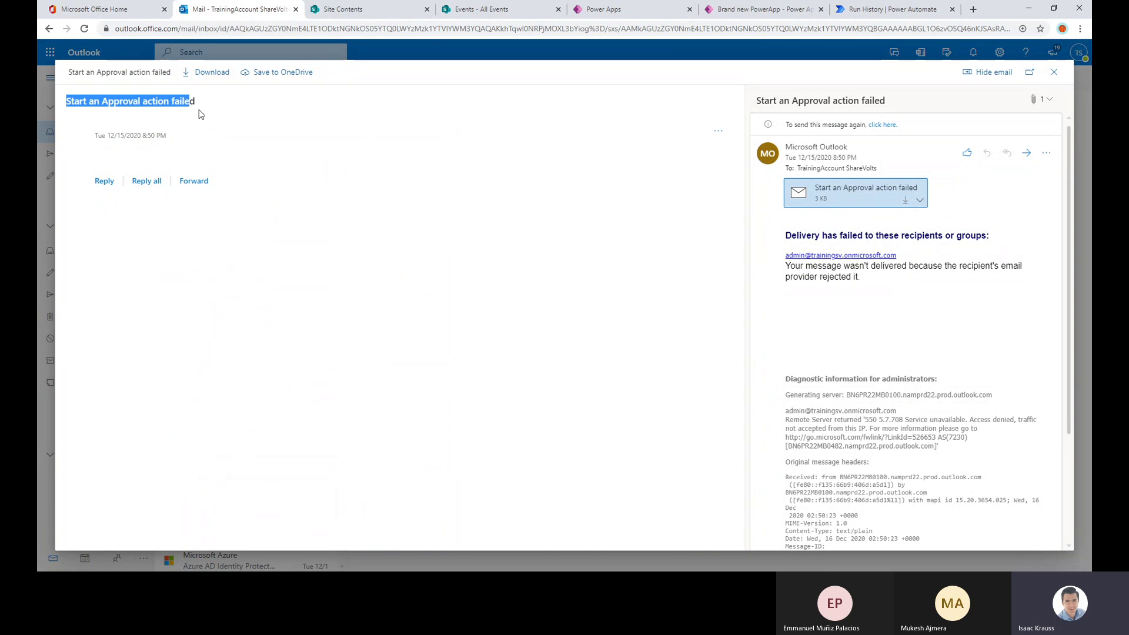
pyautogui.click(895, 9)
pyautogui.scroll(-3, 848, 215)
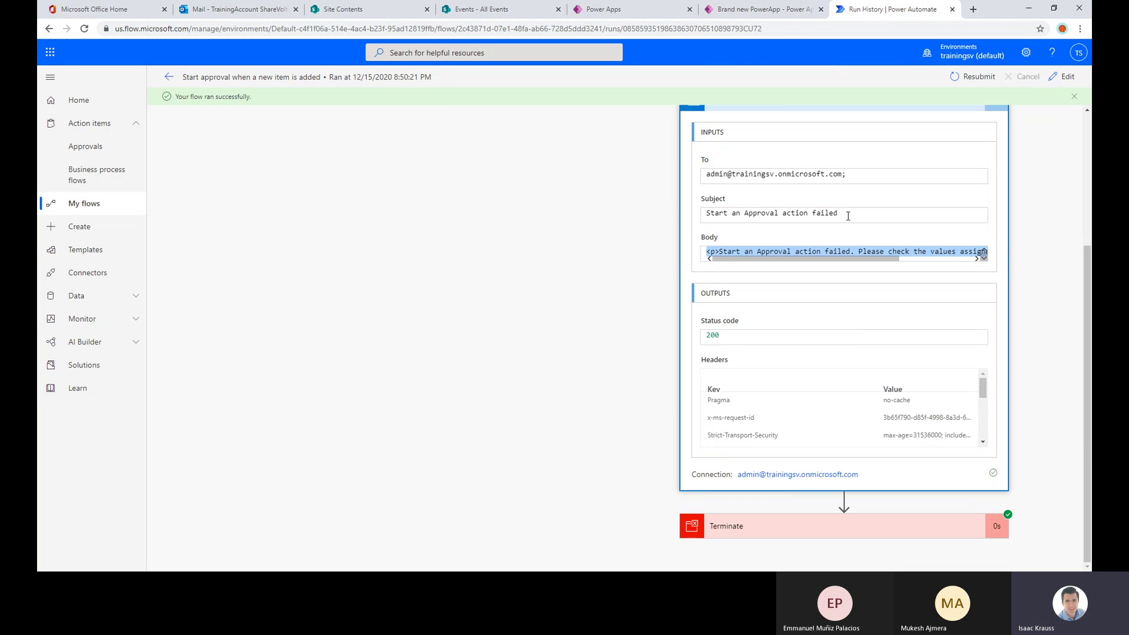
# - Collapse Send an email (V2) and expand Terminate to show its Status: Succeeded
pyautogui.moveTo(848, 216); pyautogui.dragTo(669, 211)
pyautogui.moveTo(869, 211); pyautogui.dragTo(665, 217)
pyautogui.scroll(2, 665, 217)
pyautogui.click(827, 220)
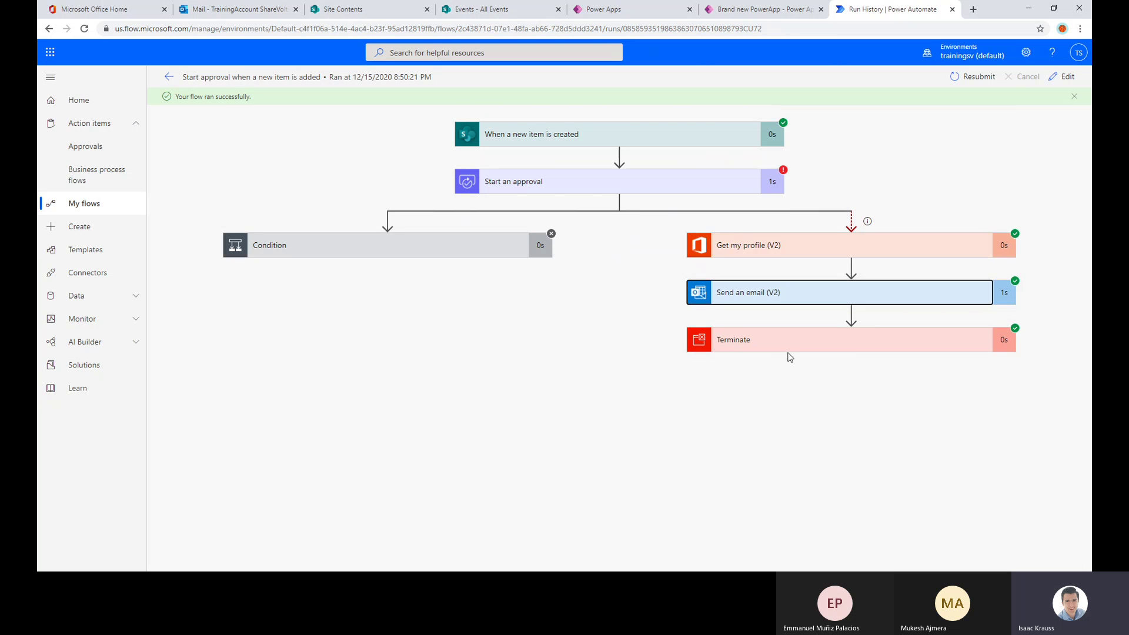
pyautogui.click(759, 343)
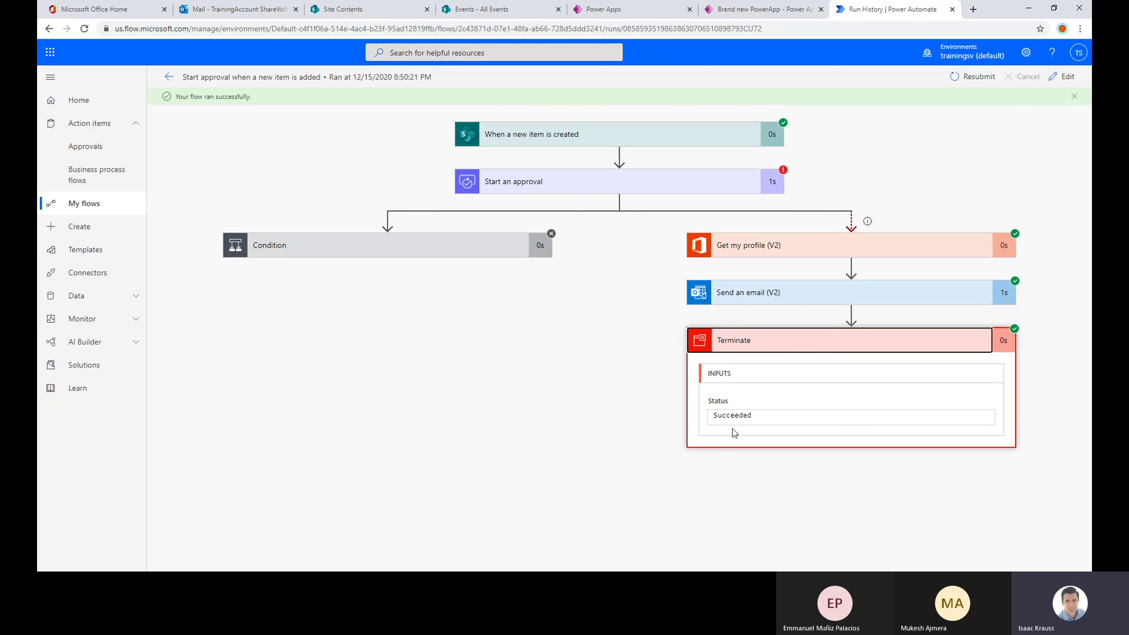
pyautogui.moveTo(760, 416); pyautogui.dragTo(711, 420)
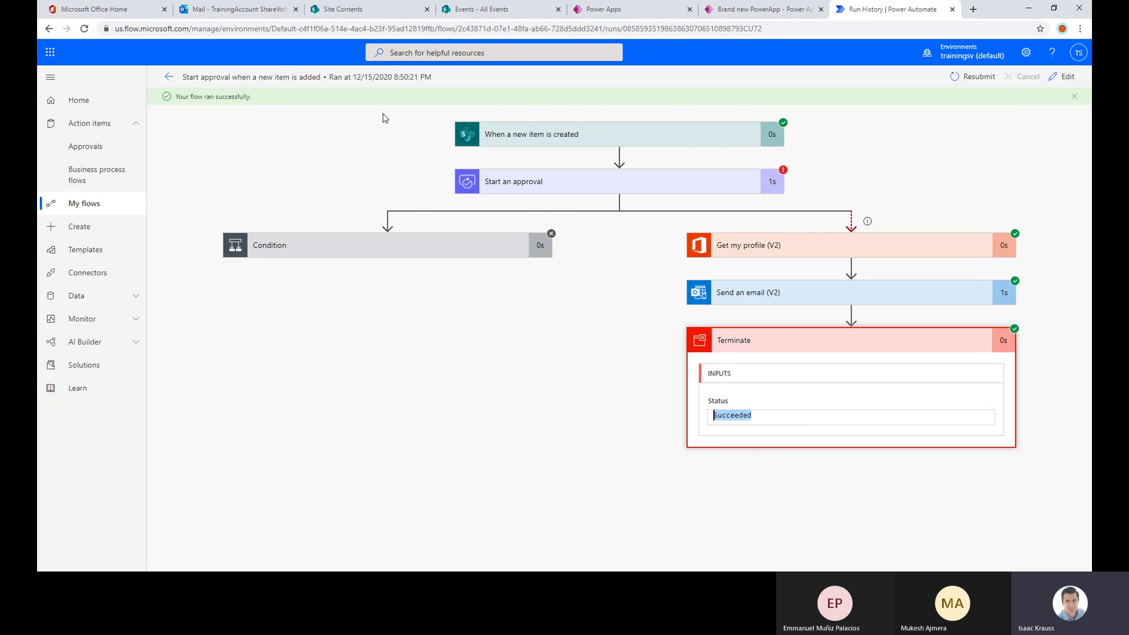
pyautogui.moveTo(255, 99); pyautogui.dragTo(188, 116)
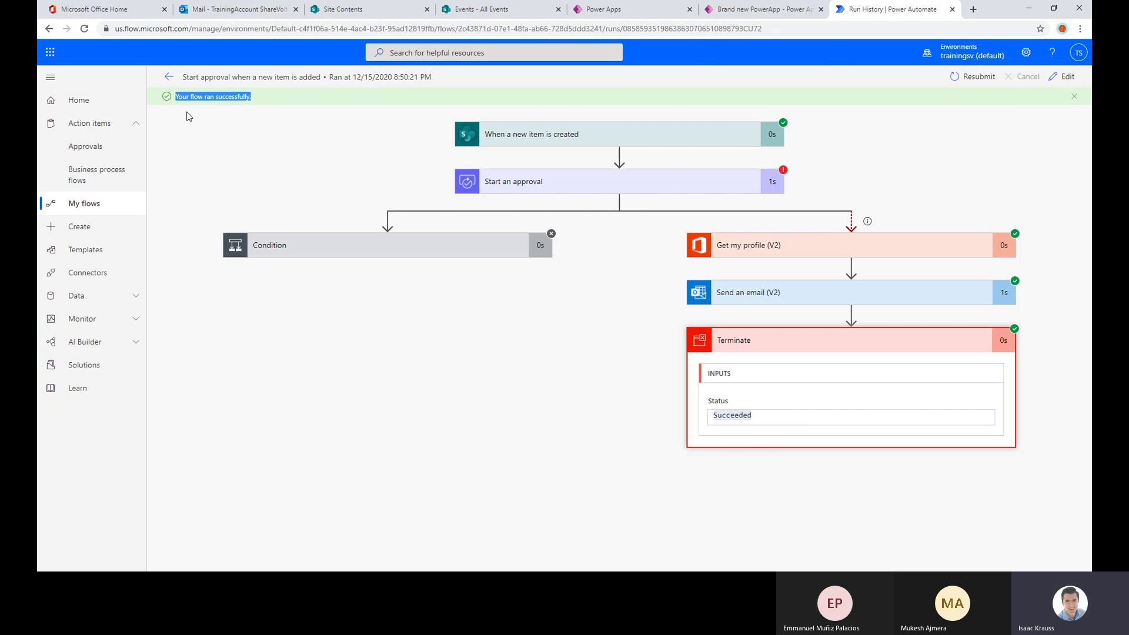
pyautogui.click(423, 408)
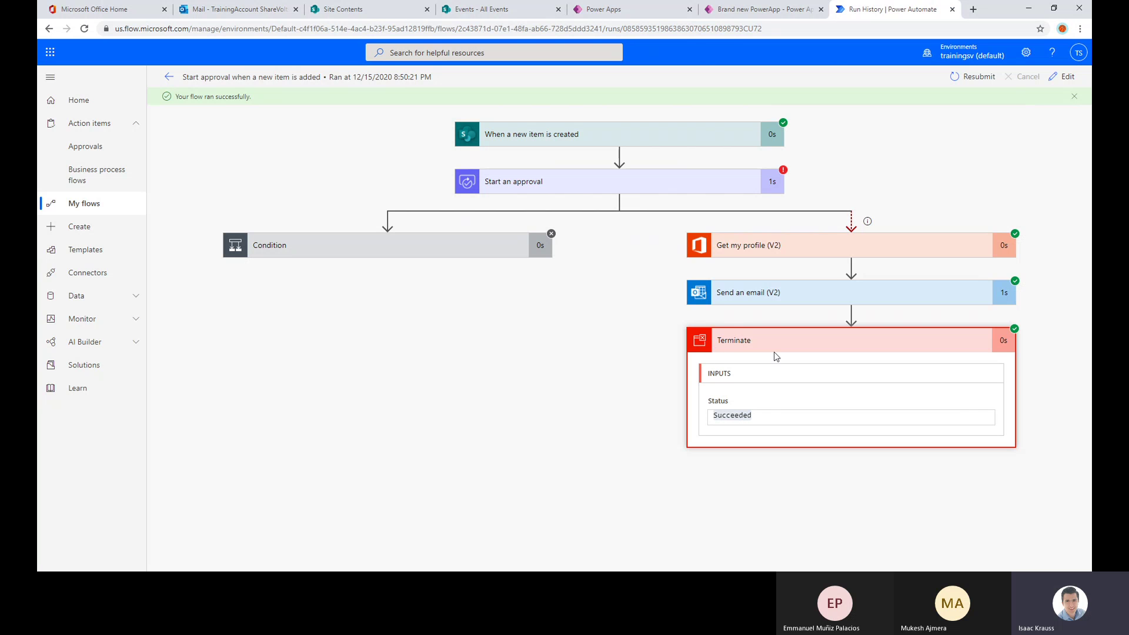
# - Open the flow in edit mode and review the Condition's run-after settings
pyautogui.click(1053, 83)
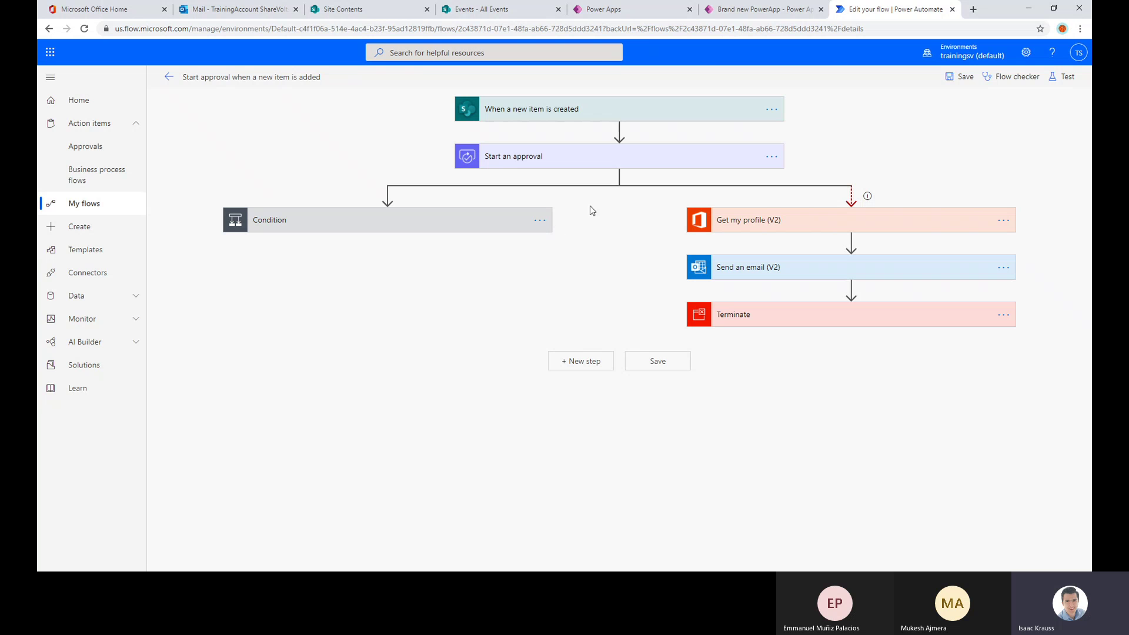
pyautogui.moveTo(854, 204)
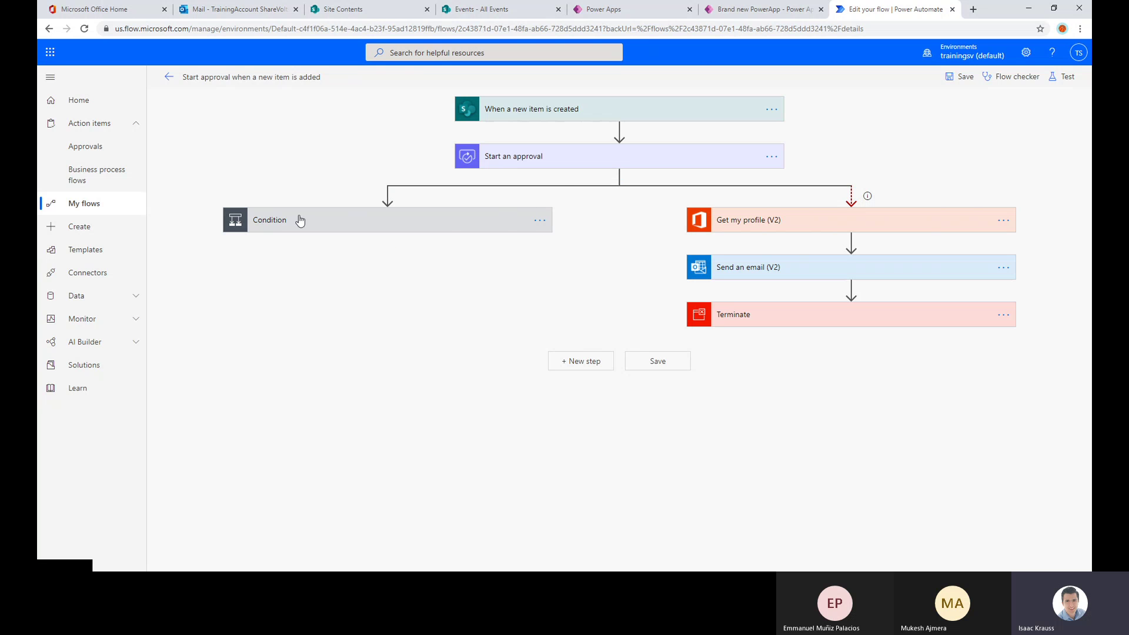
pyautogui.click(536, 227)
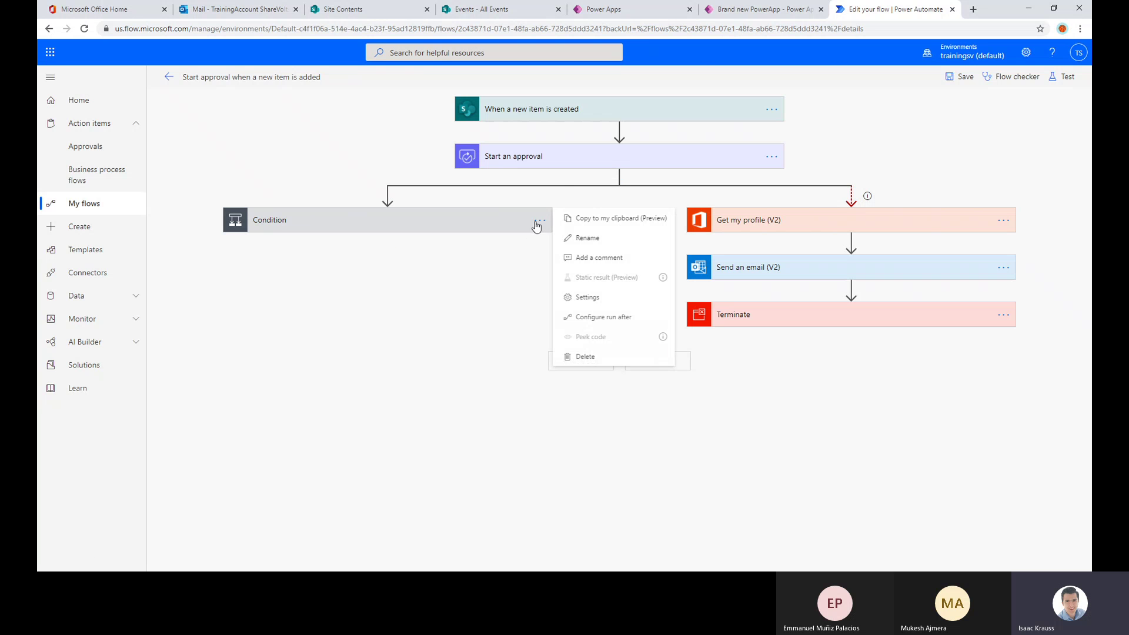
pyautogui.click(586, 320)
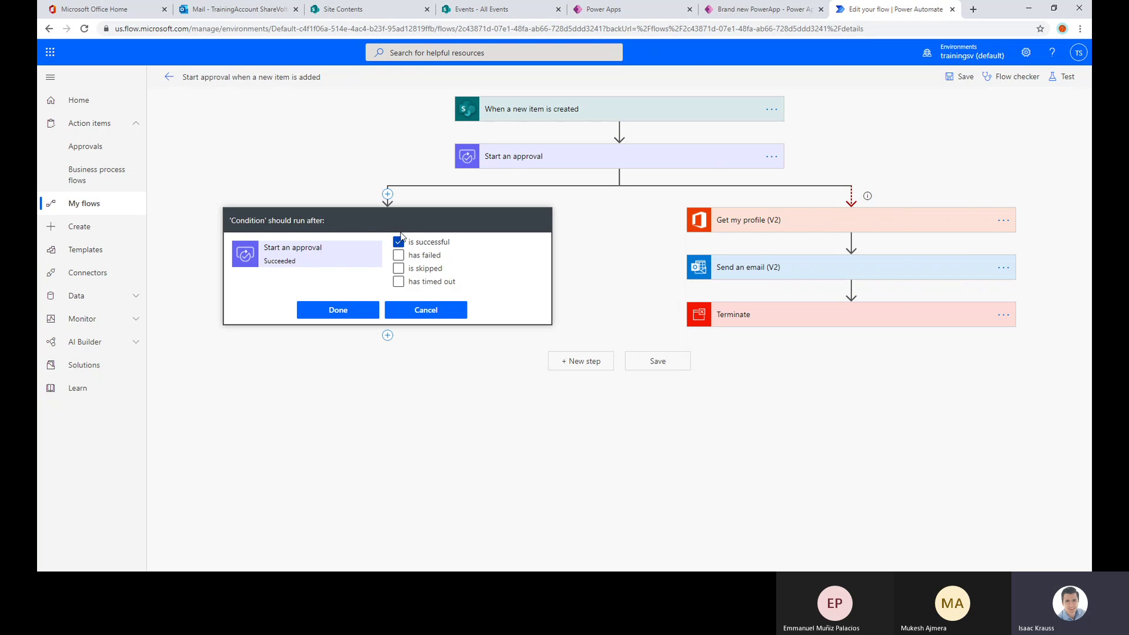
pyautogui.click(421, 310)
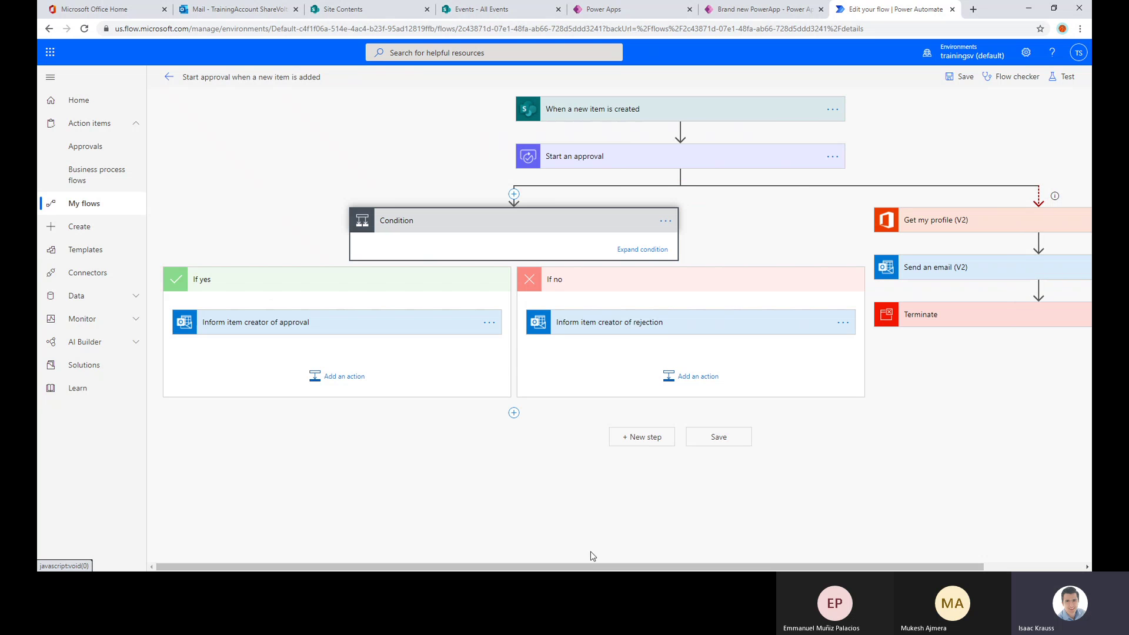
pyautogui.moveTo(593, 567); pyautogui.dragTo(702, 565)
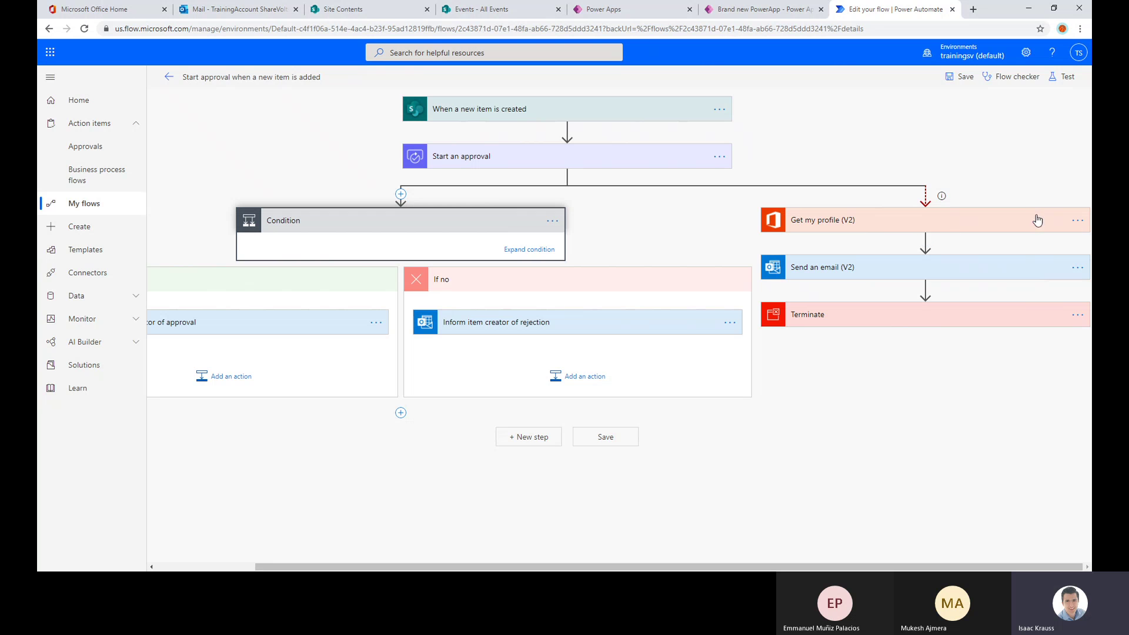
# - Confirm Get my profile (V2) runs only after Start an approval fails
pyautogui.click(1078, 220)
pyautogui.click(995, 321)
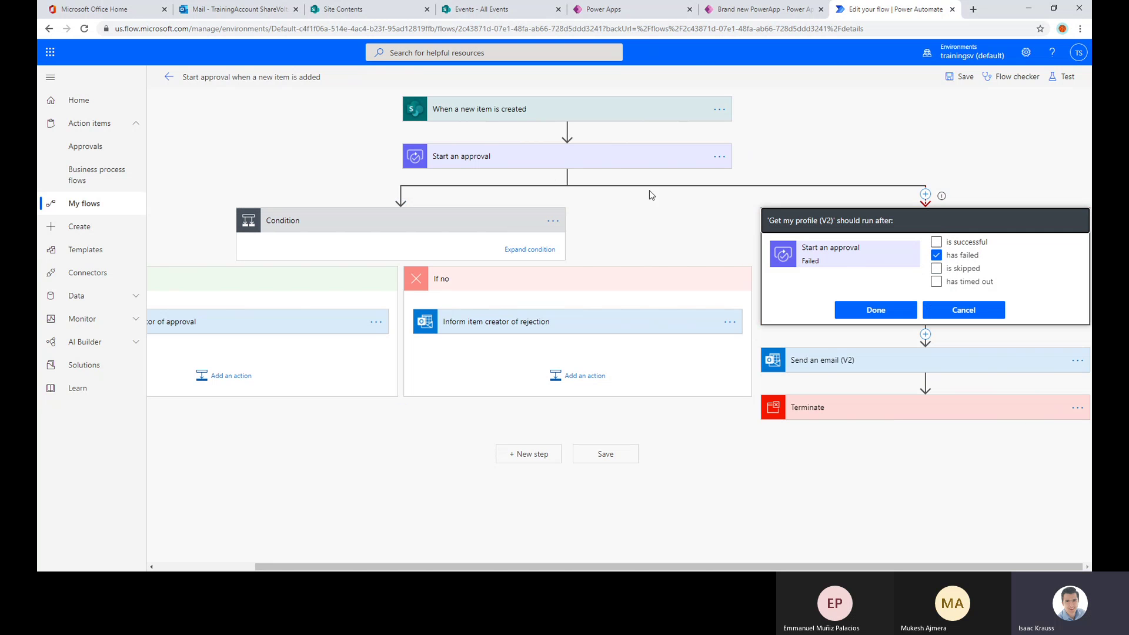
pyautogui.click(1026, 225)
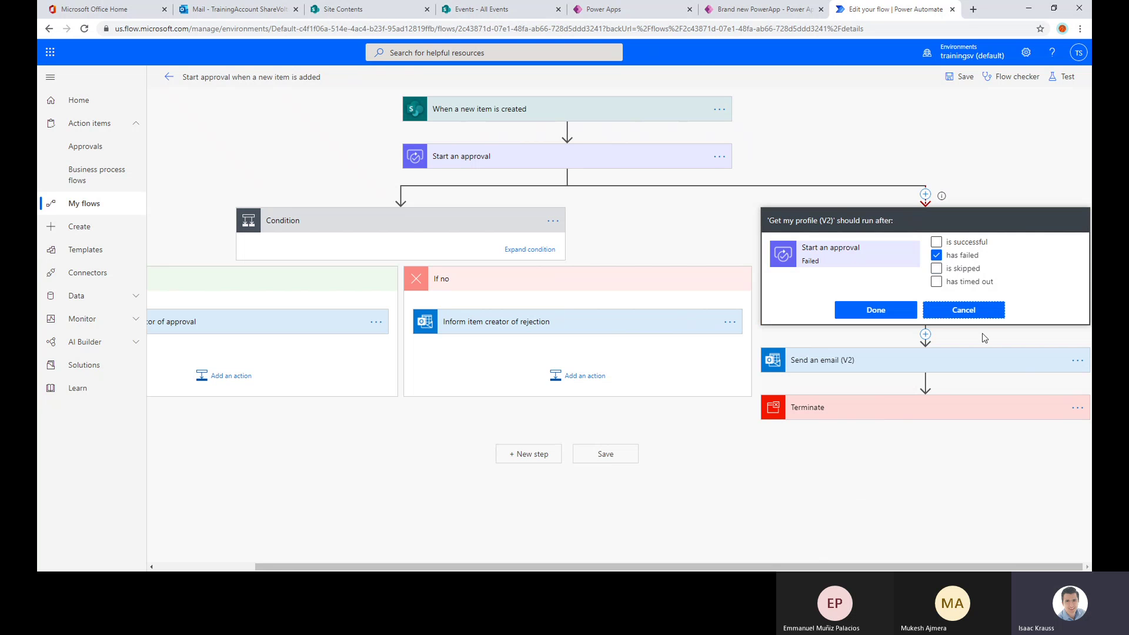
pyautogui.click(962, 309)
# - Review the Send an email (V2) fields and Get my profile (V2) advanced options
pyautogui.click(850, 301)
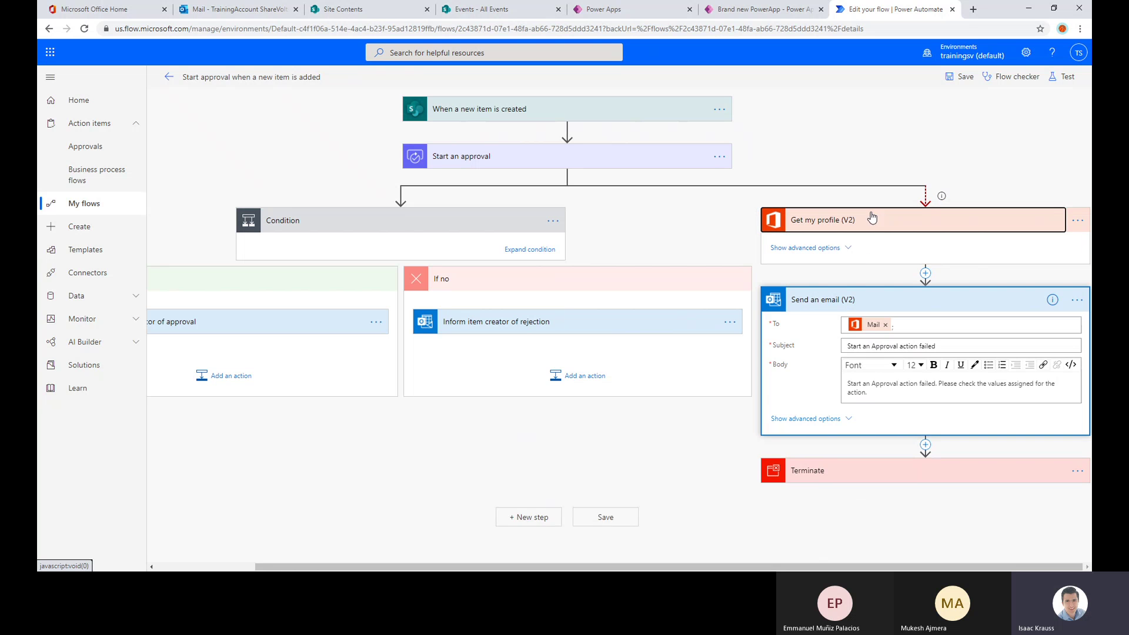
pyautogui.click(835, 214)
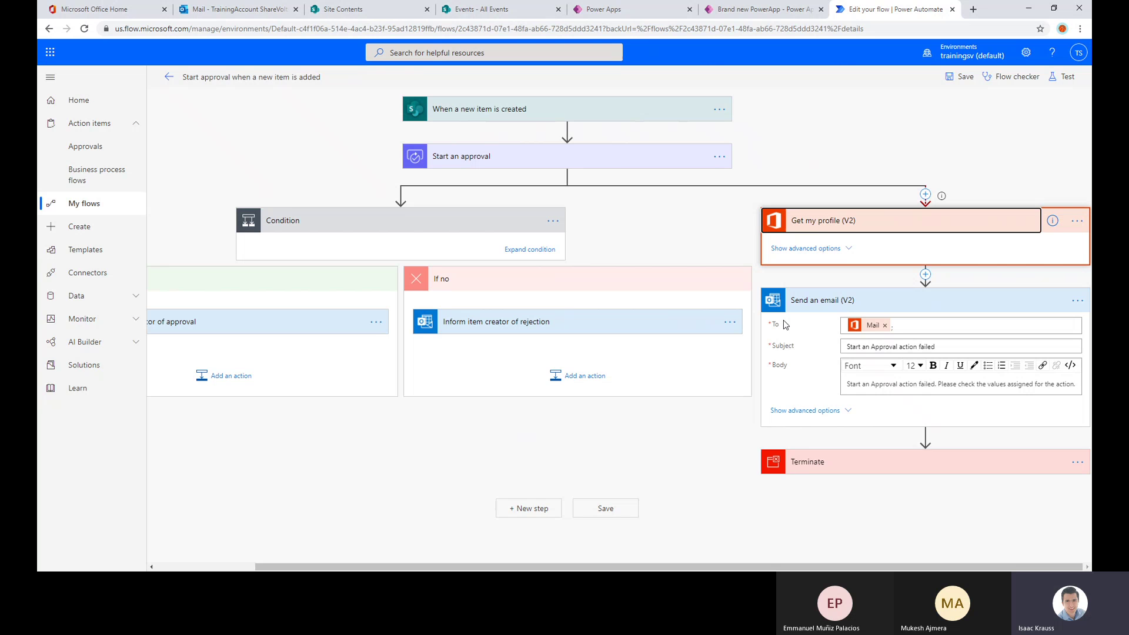
pyautogui.click(826, 248)
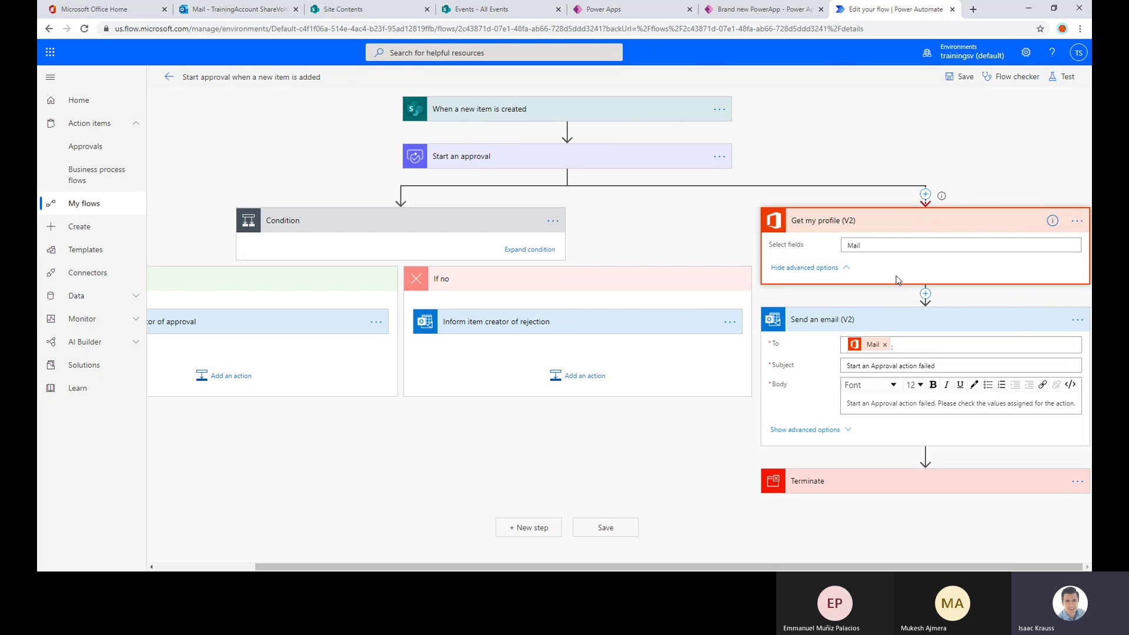
pyautogui.click(824, 270)
pyautogui.click(831, 252)
pyautogui.click(861, 319)
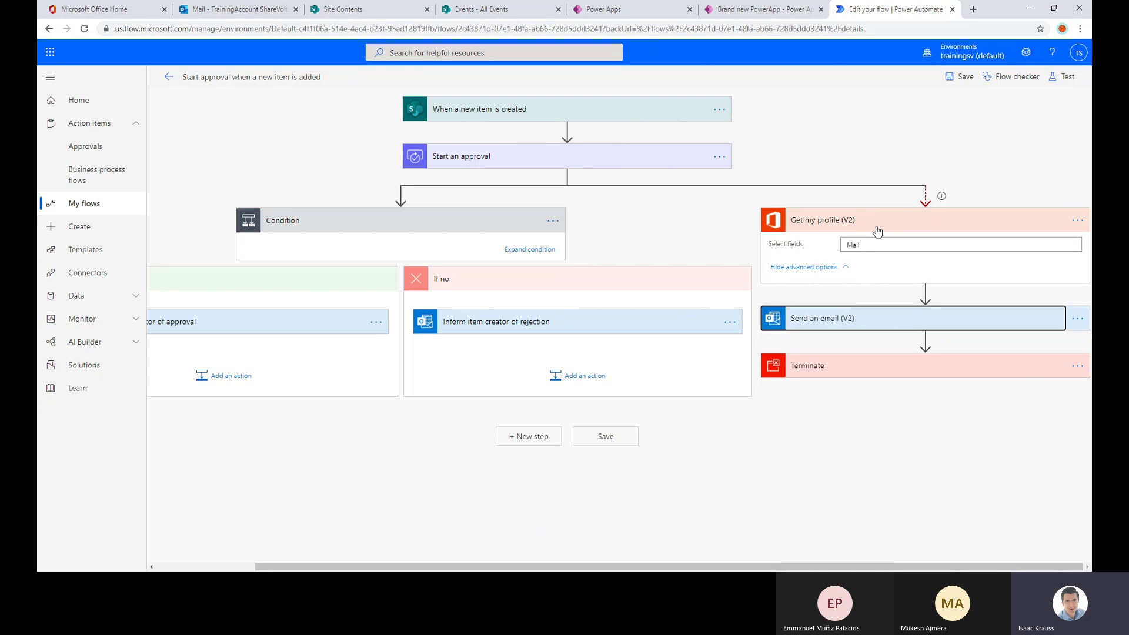
pyautogui.click(853, 220)
# - Keep the Terminate step's Status as Succeeded and collapse the Condition's branches
pyautogui.click(843, 316)
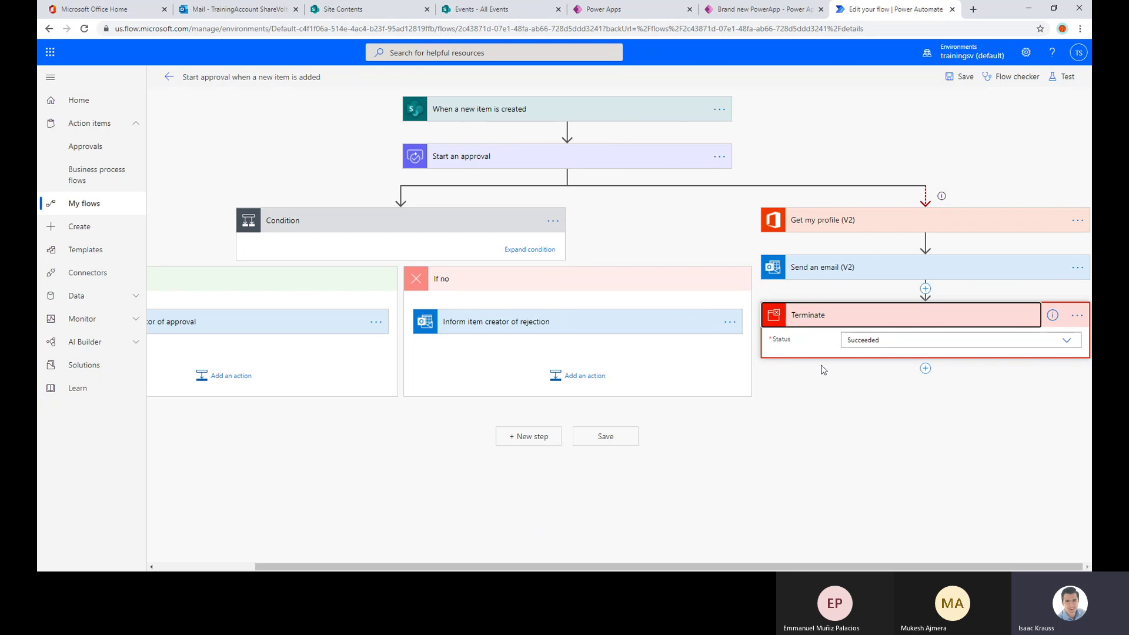
pyautogui.click(1068, 342)
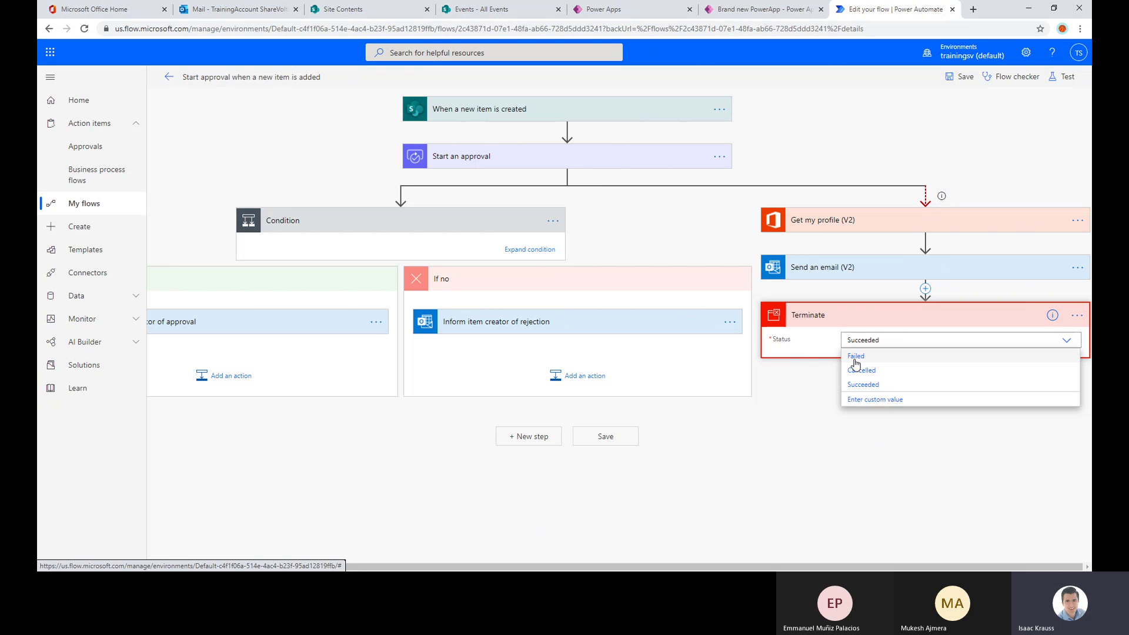
pyautogui.click(779, 459)
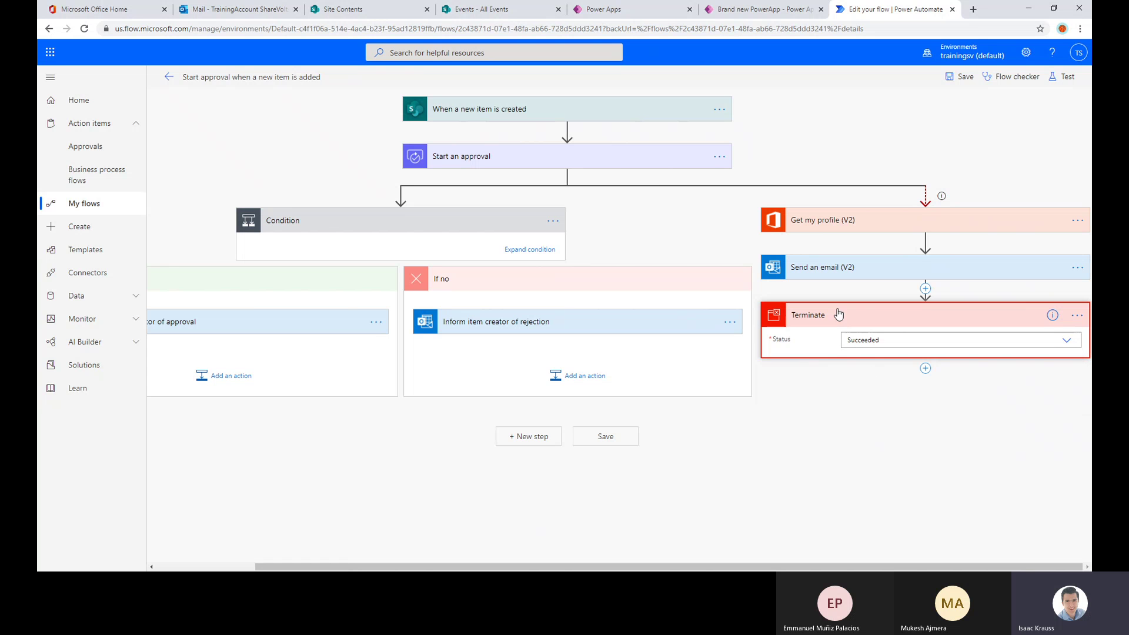
pyautogui.click(431, 226)
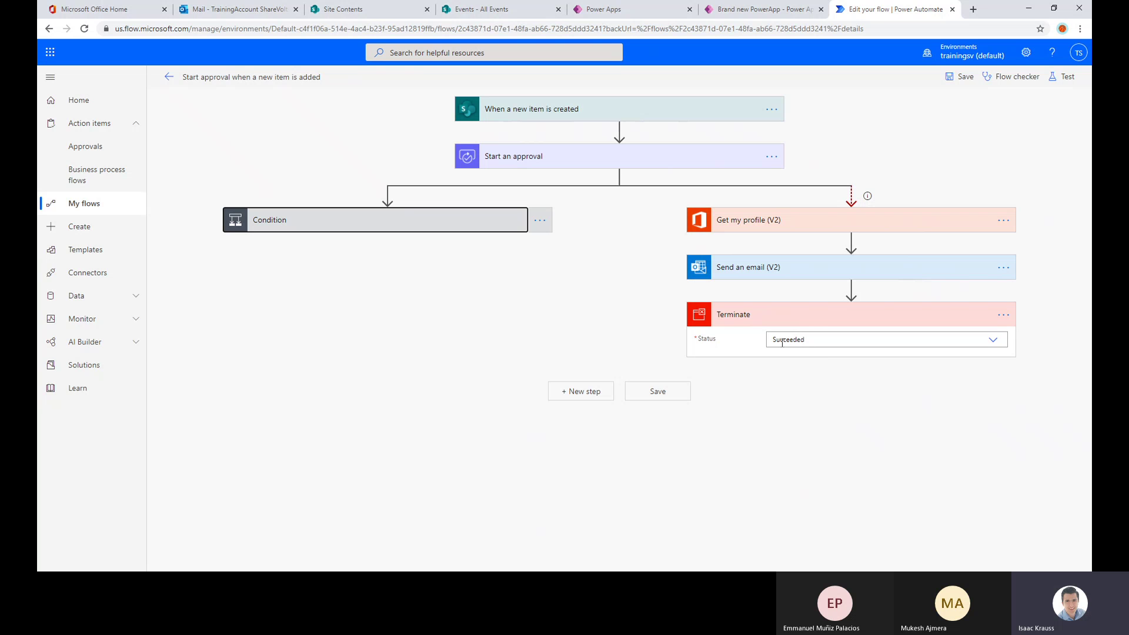
pyautogui.click(1003, 315)
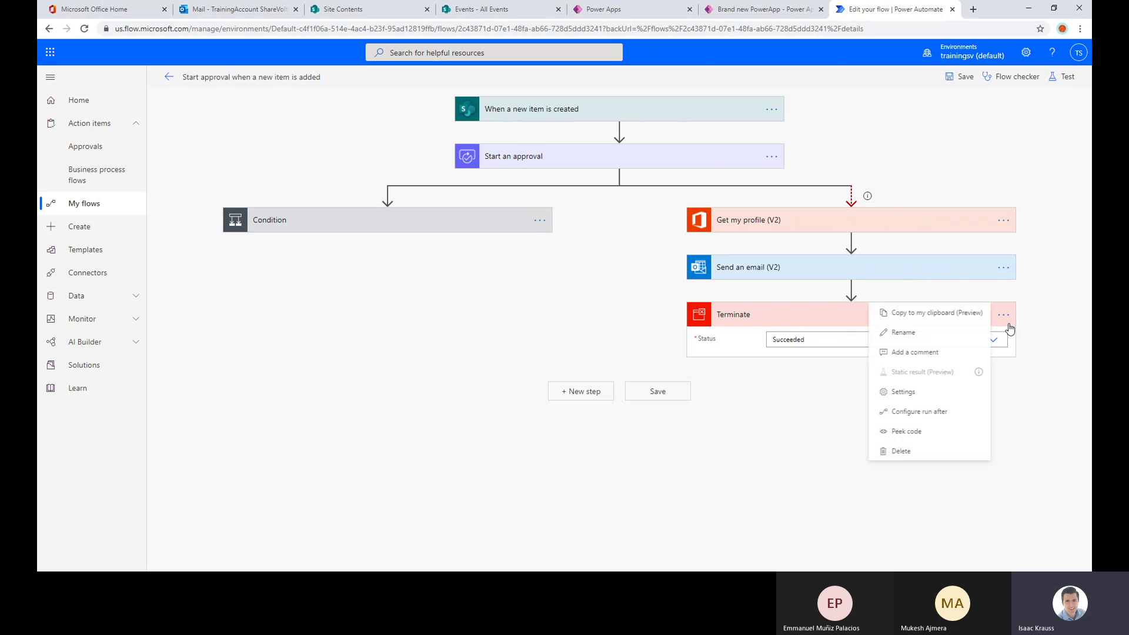
# - Delete the Terminate step from the failure branch and save the flow
pyautogui.click(892, 454)
pyautogui.click(576, 332)
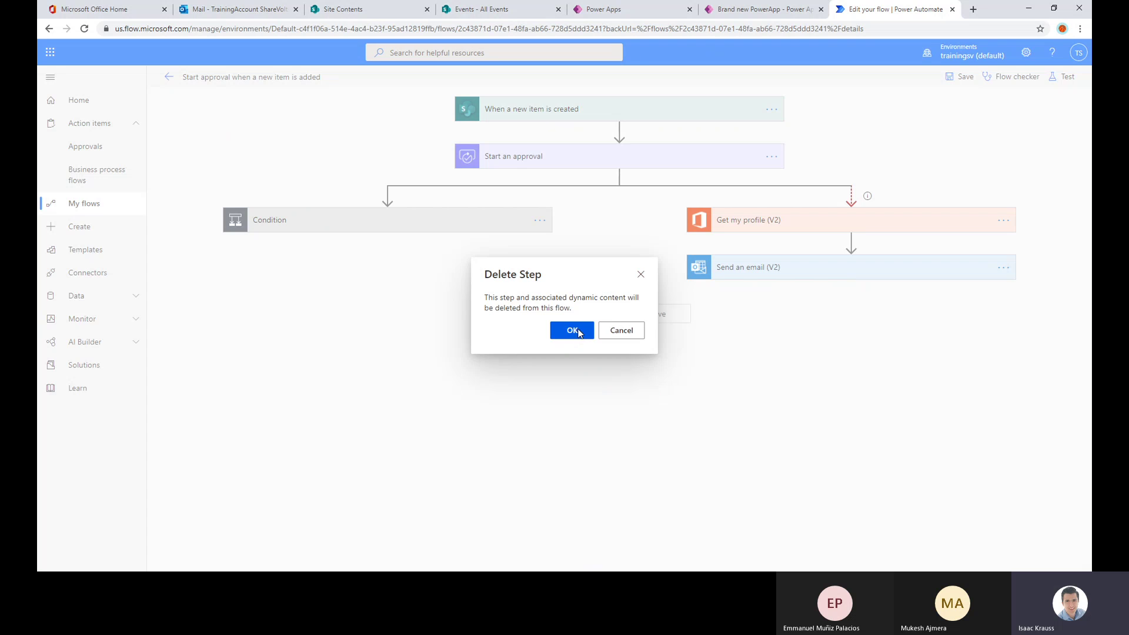
pyautogui.click(949, 80)
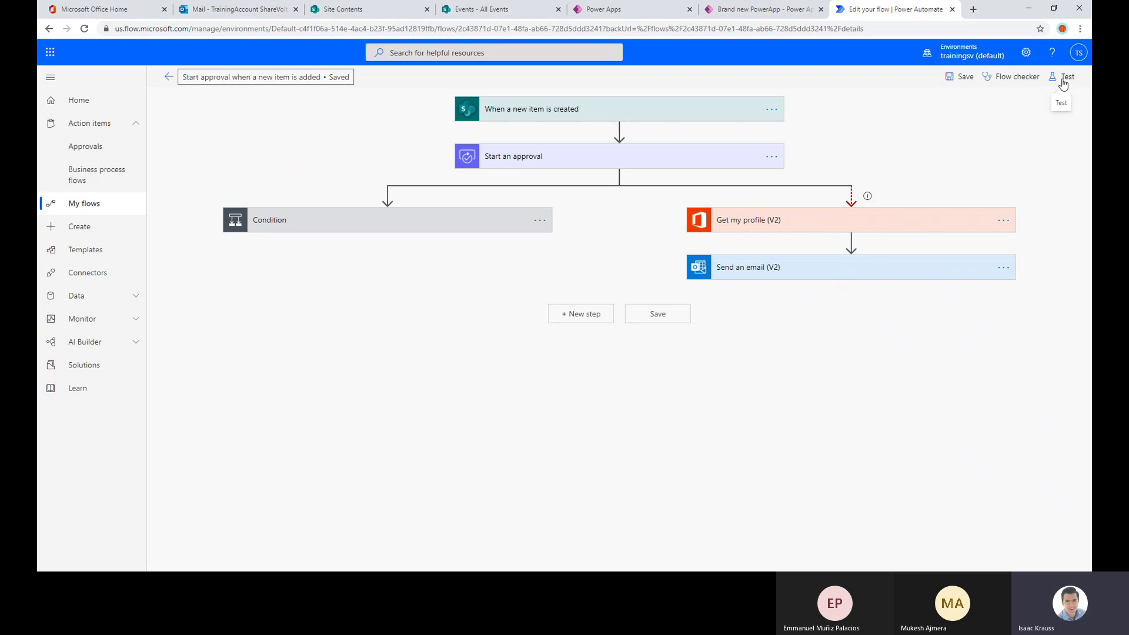
# - Rerun the flow test using data from the earlier Test Succeeded run
pyautogui.click(1063, 84)
pyautogui.click(937, 125)
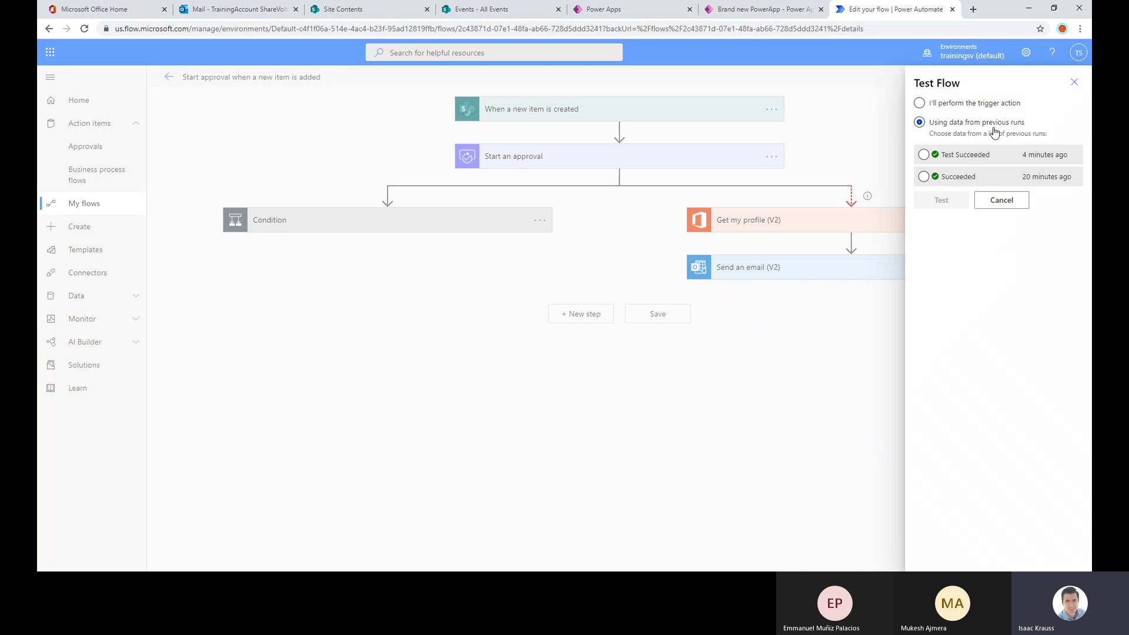
pyautogui.click(950, 156)
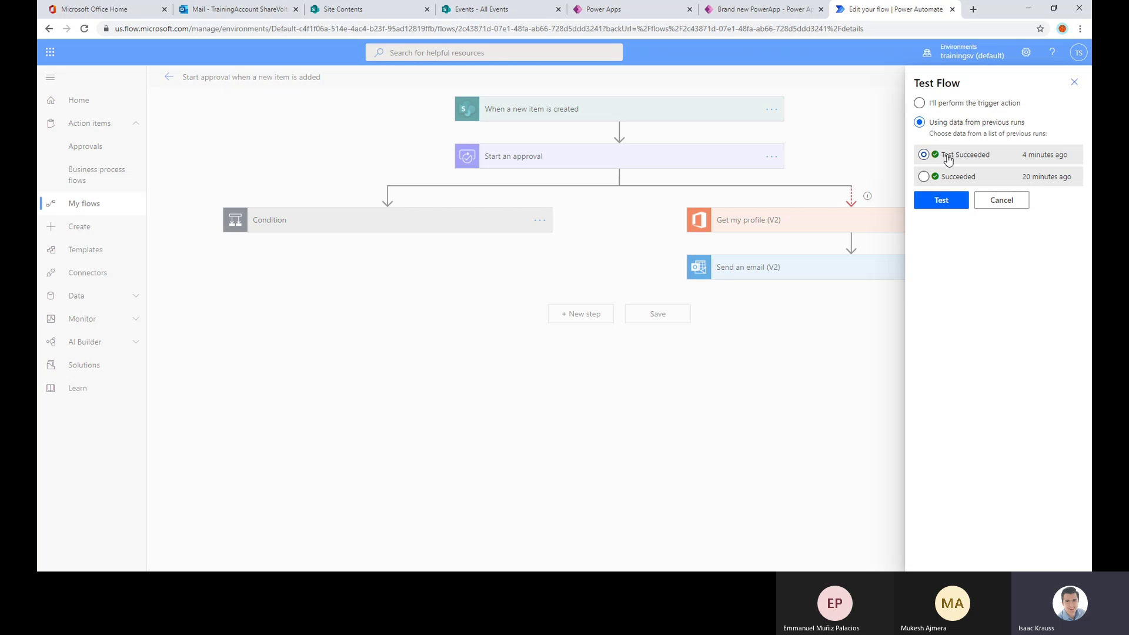
pyautogui.click(937, 206)
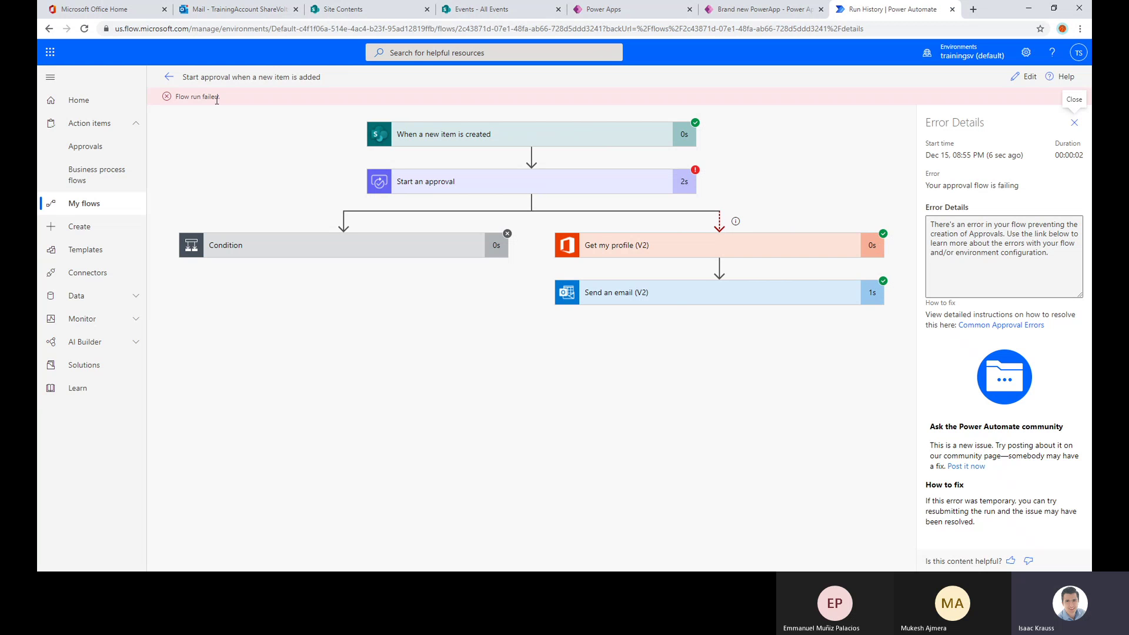
# - Inspect the failed test run's diagram for the broken step, then open the flow in the editor
pyautogui.moveTo(218, 98); pyautogui.dragTo(169, 98)
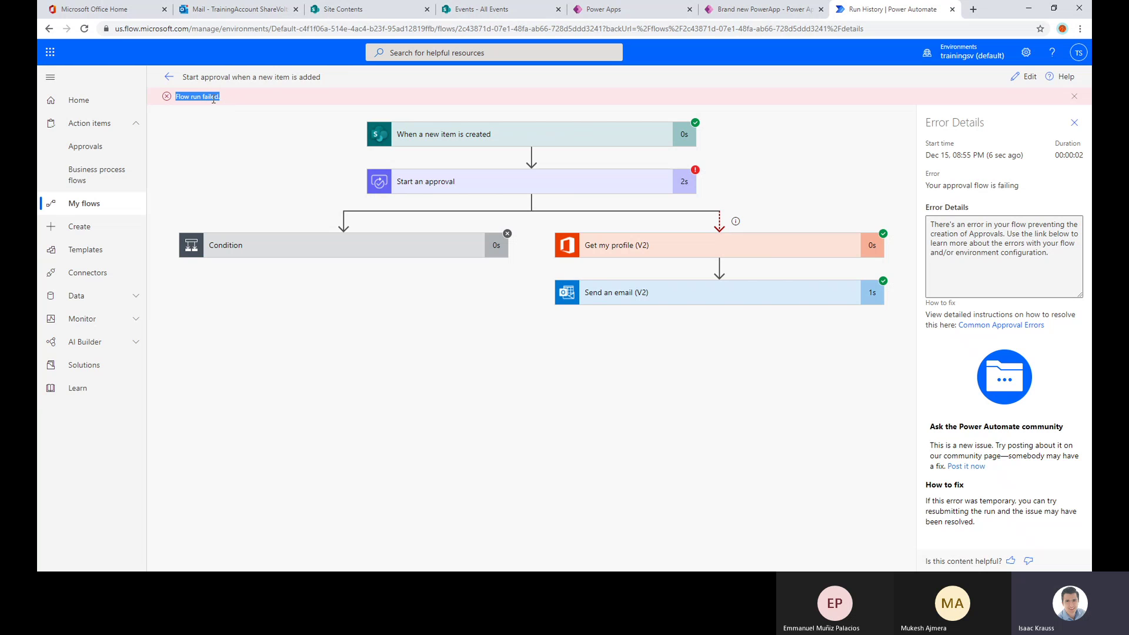
pyautogui.click(168, 77)
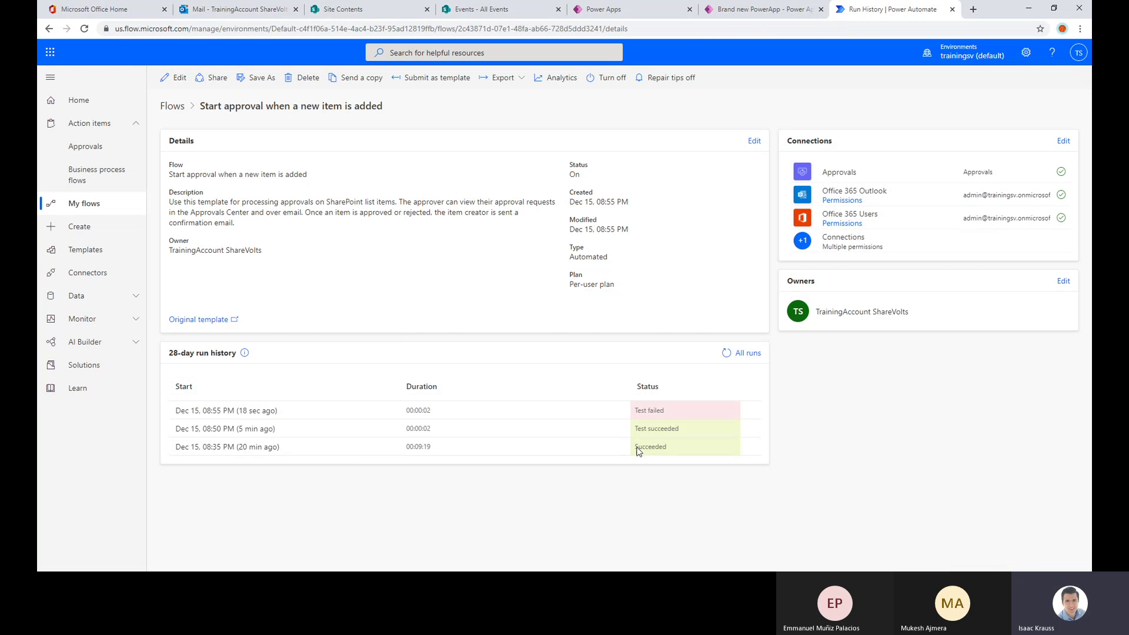
pyautogui.click(259, 410)
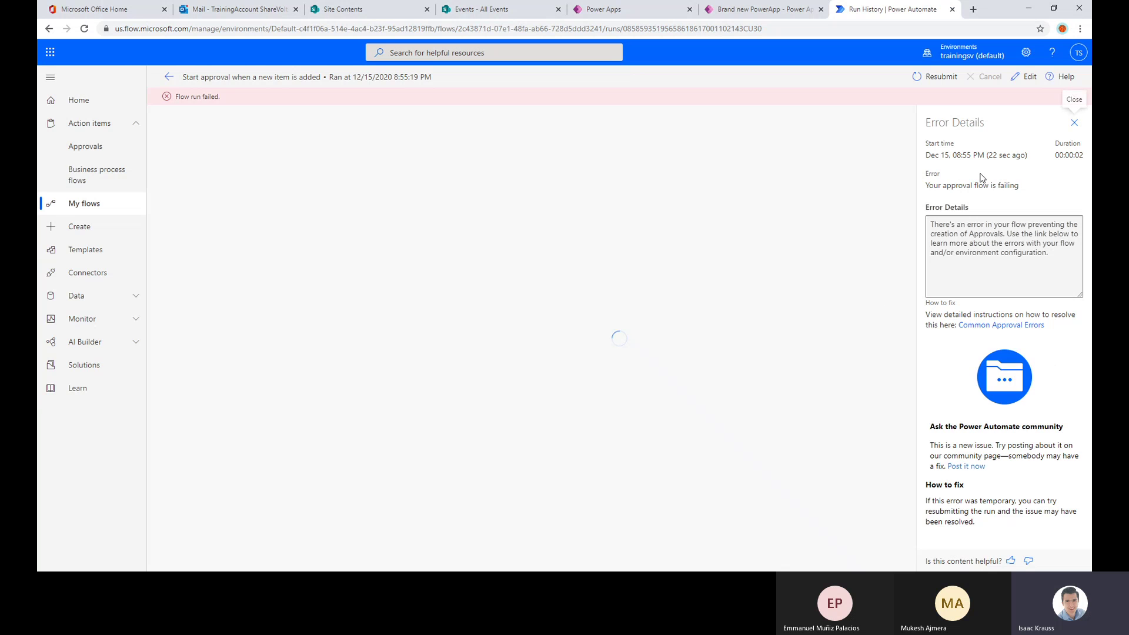
pyautogui.click(1075, 123)
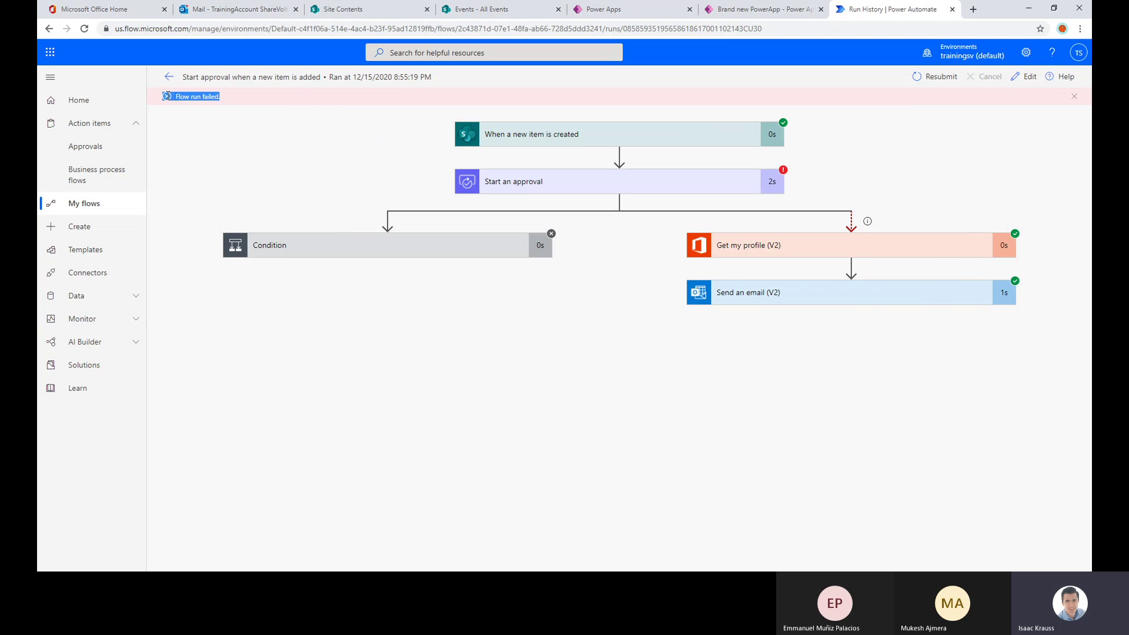
pyautogui.click(447, 161)
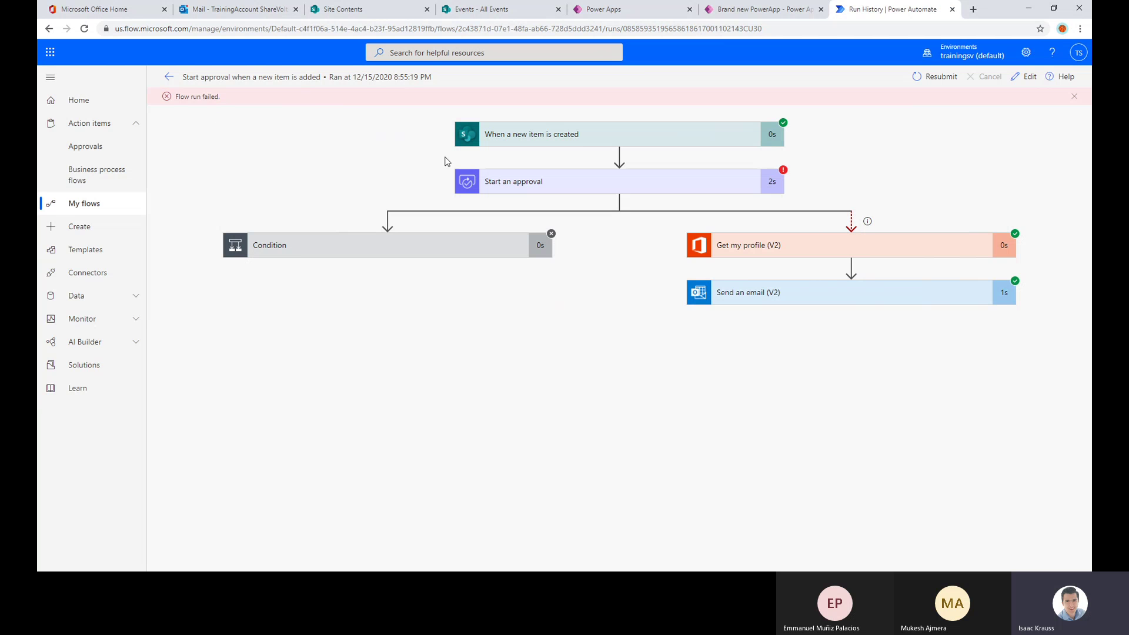
pyautogui.click(1020, 78)
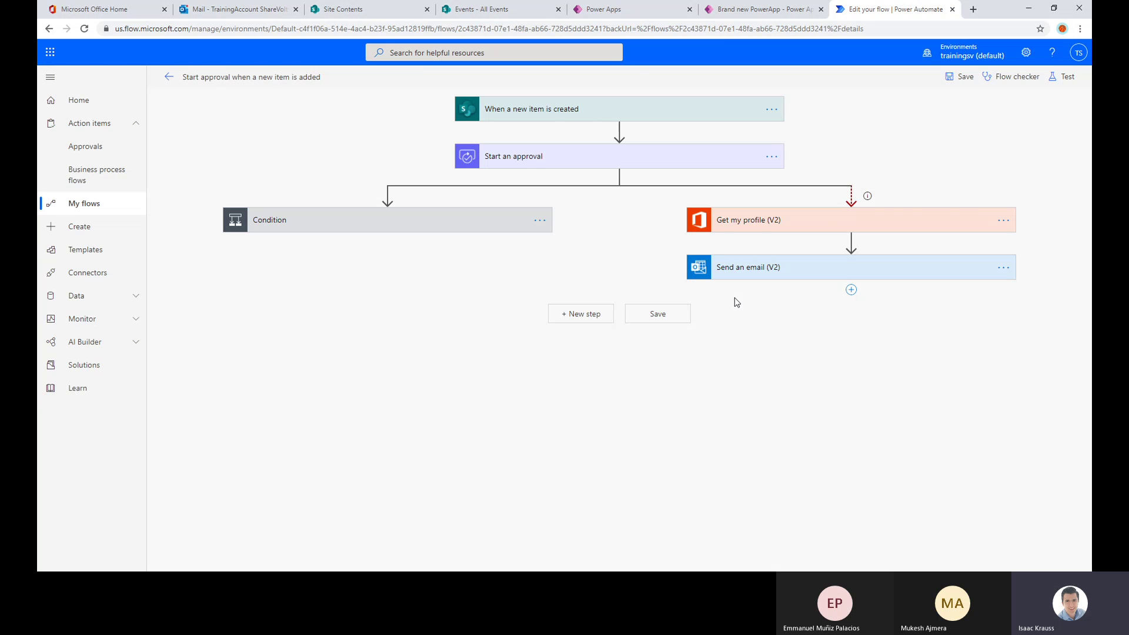
# - Search 'termin' and add a Terminate action after Send an email (V2) with Status Succeeded
pyautogui.click(851, 289)
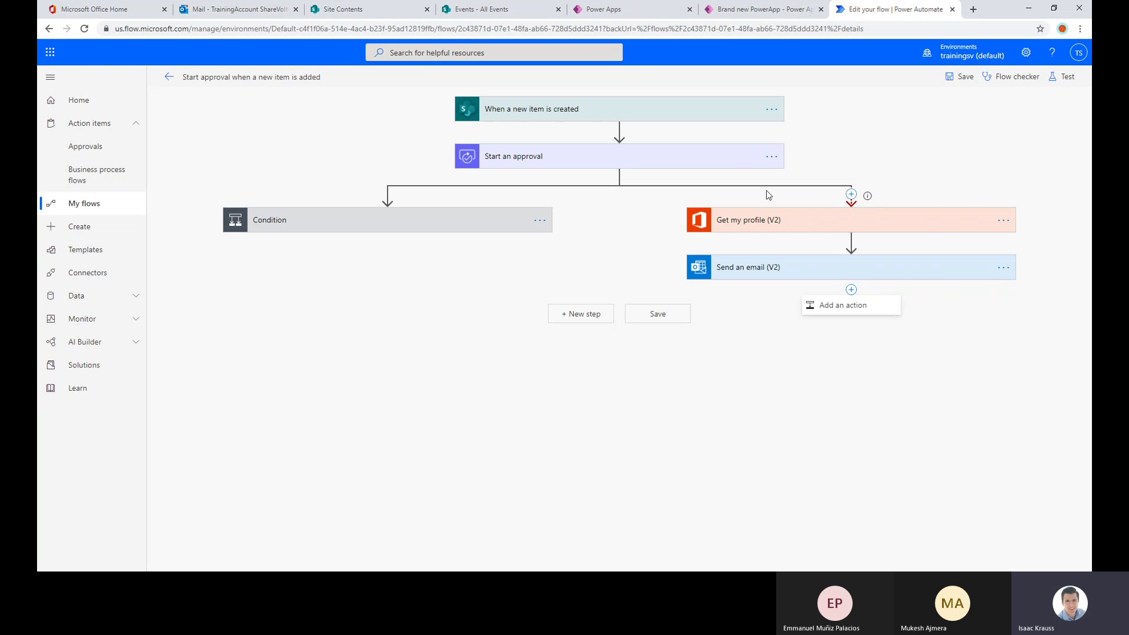
pyautogui.click(850, 305)
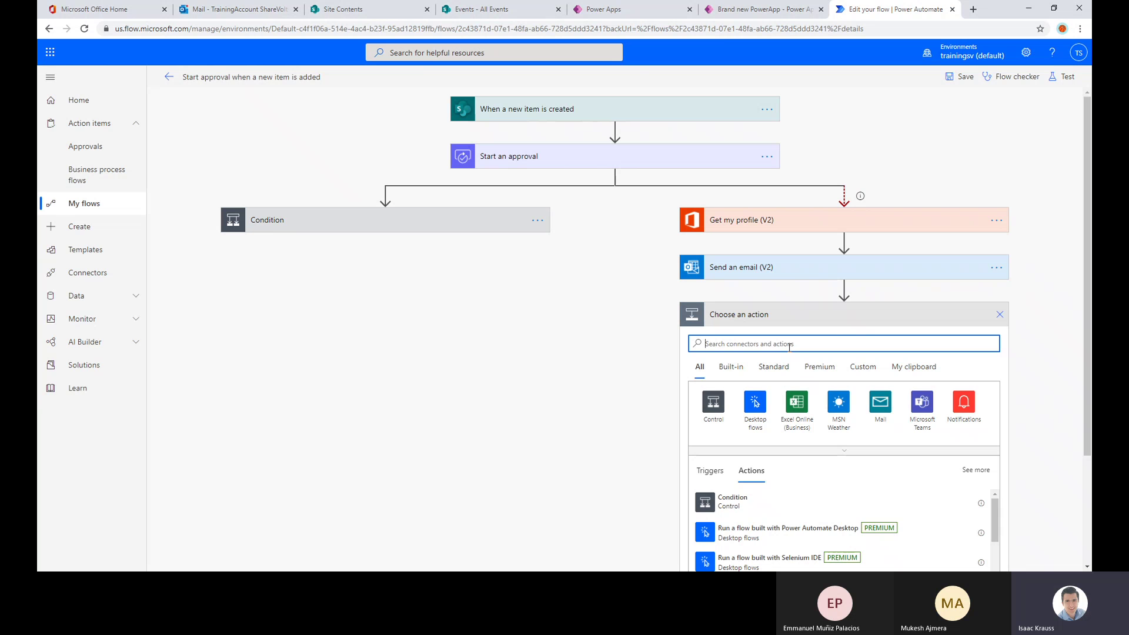
pyautogui.write('termi')
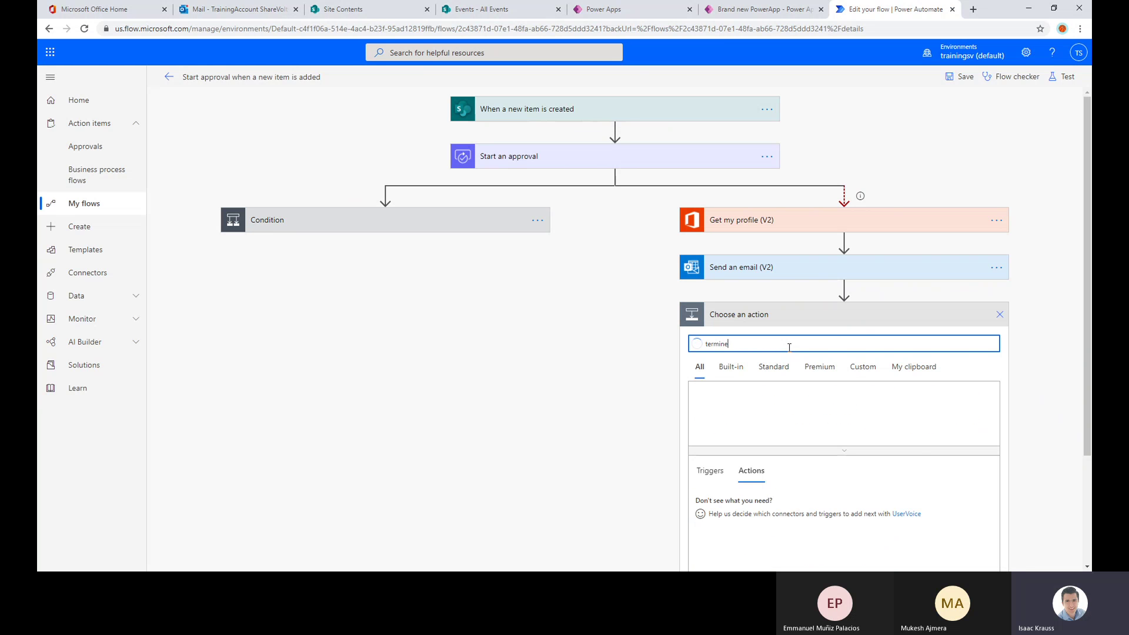
pyautogui.write('n')
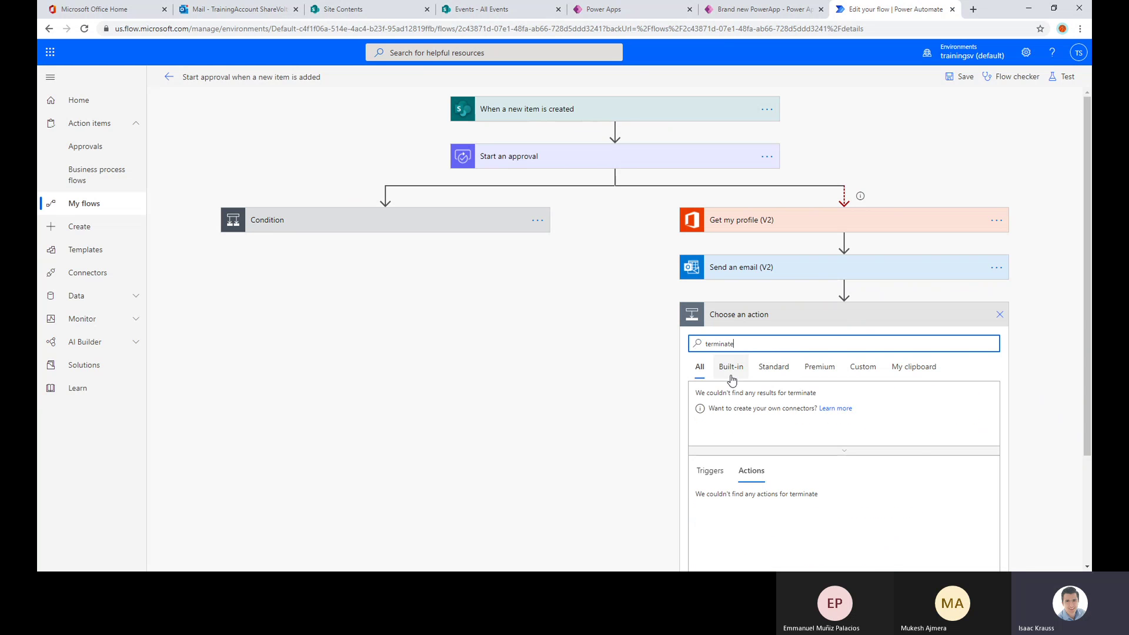
pyautogui.click(724, 509)
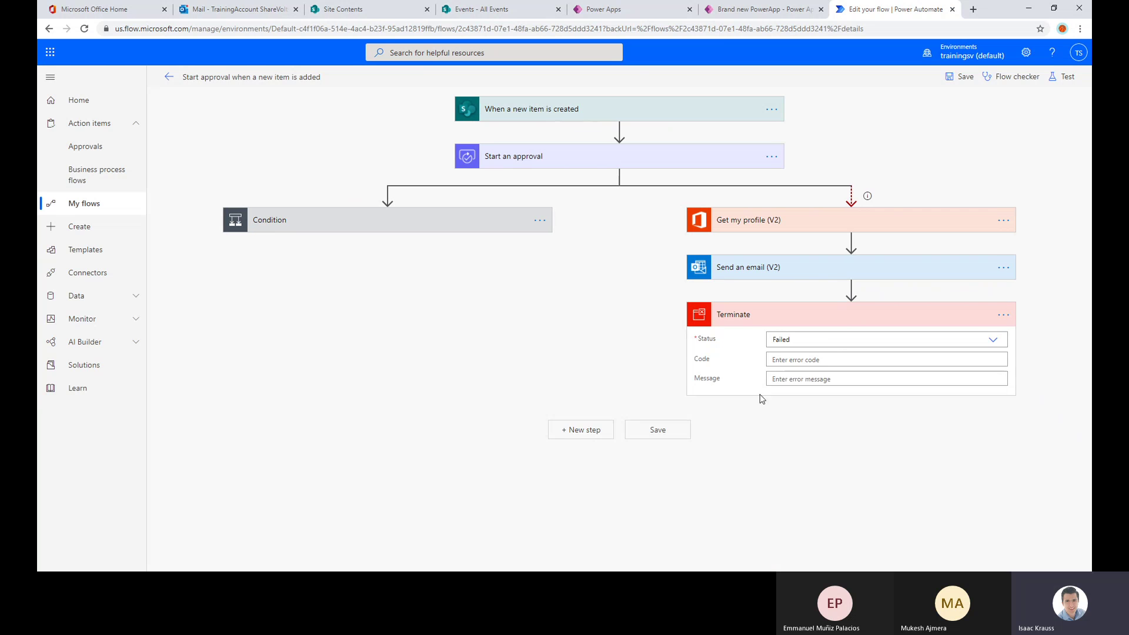
pyautogui.click(994, 340)
pyautogui.click(788, 382)
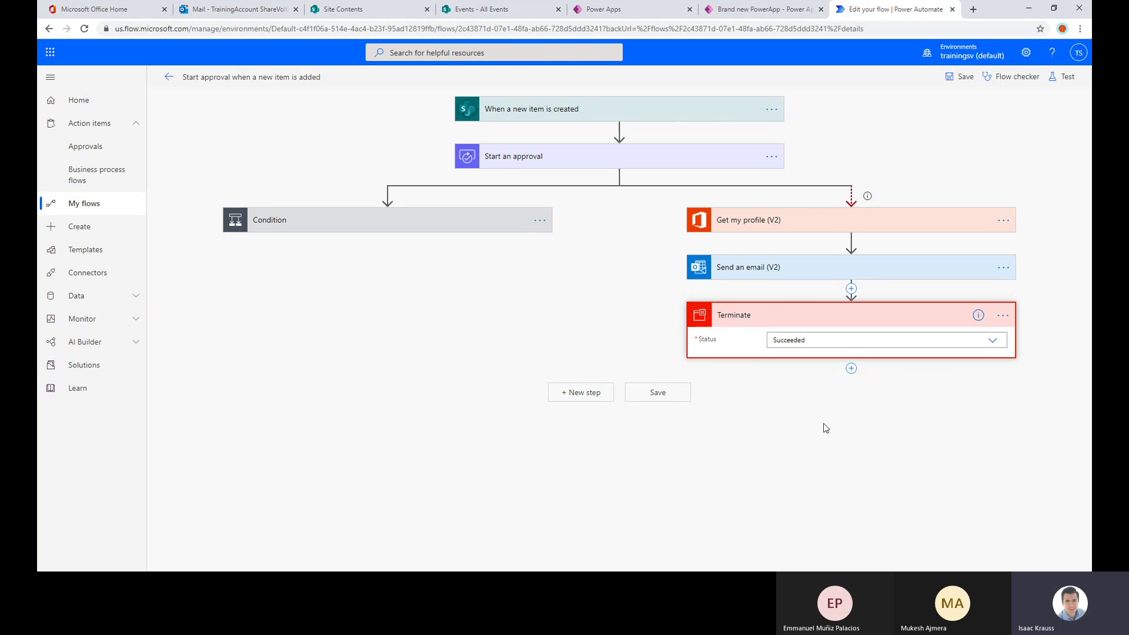
pyautogui.click(789, 385)
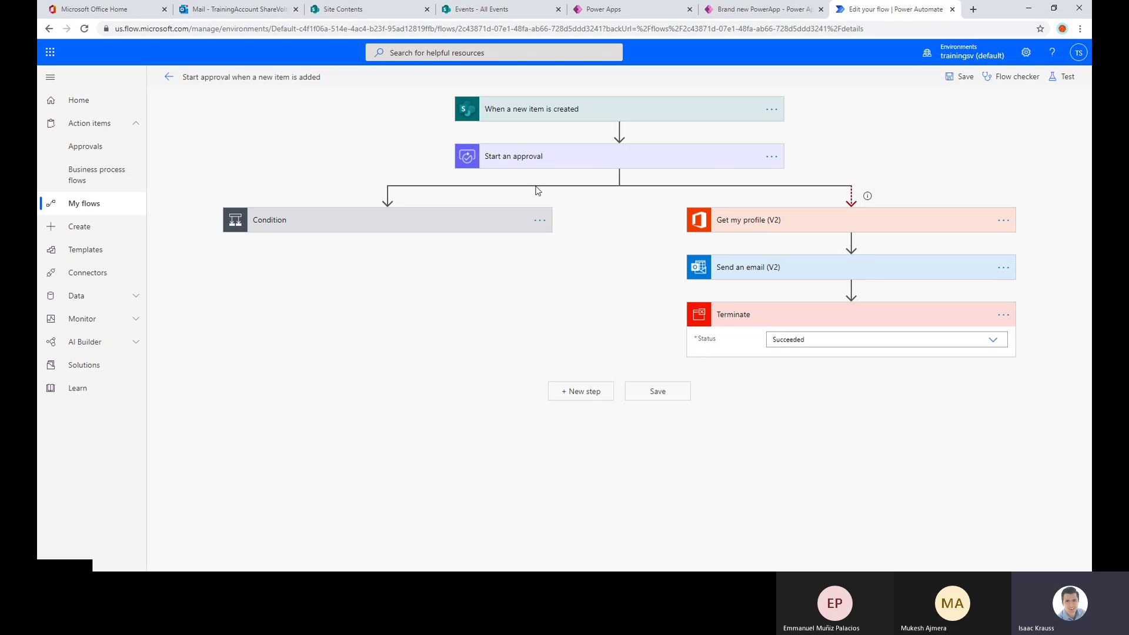
# - Review the Start an approval and Terminate cards, then save the updated flow
pyautogui.click(643, 163)
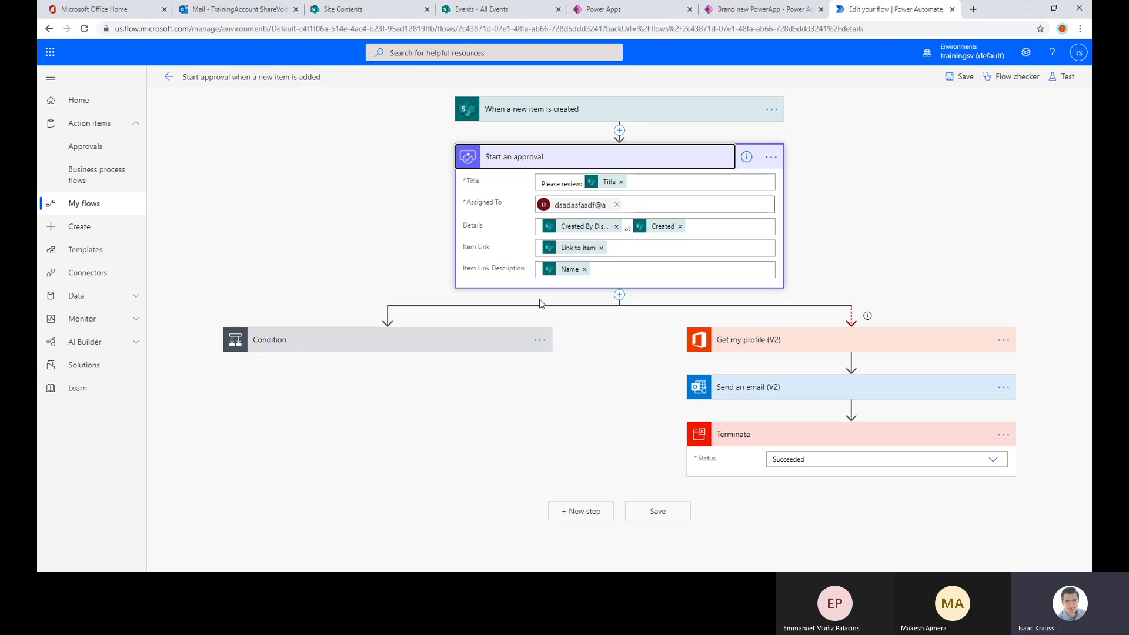
pyautogui.click(658, 156)
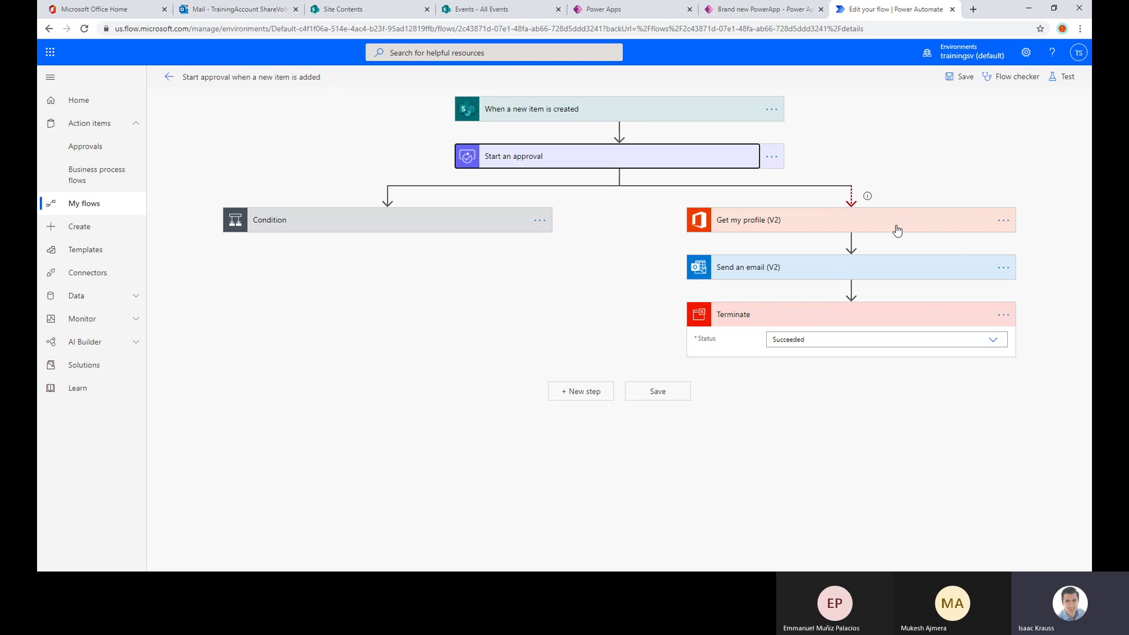
pyautogui.click(819, 317)
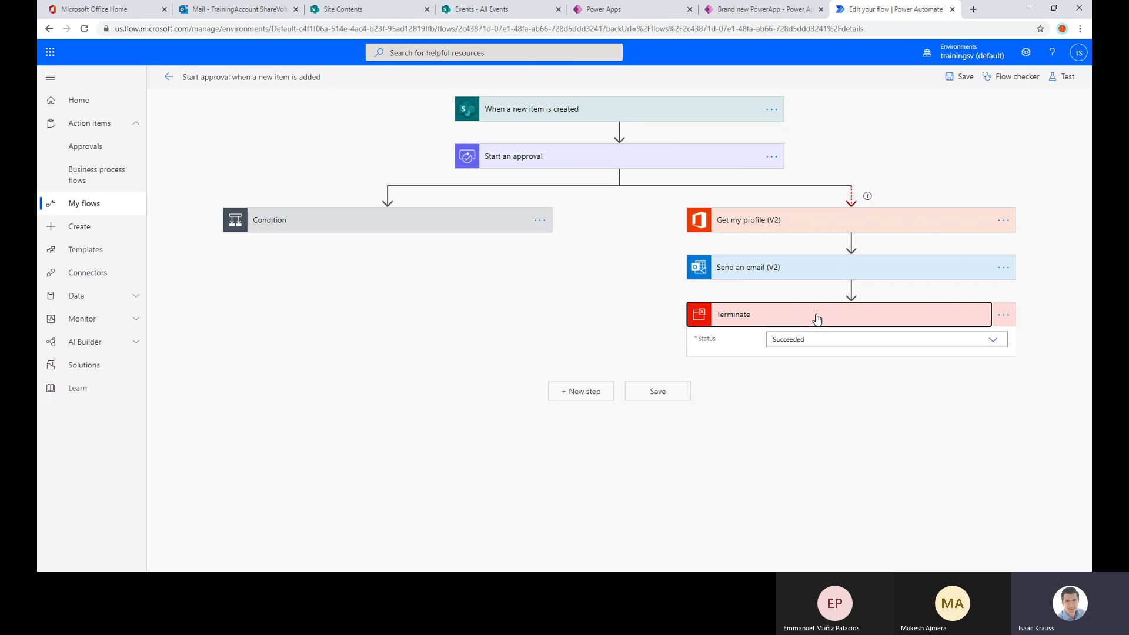
pyautogui.click(774, 314)
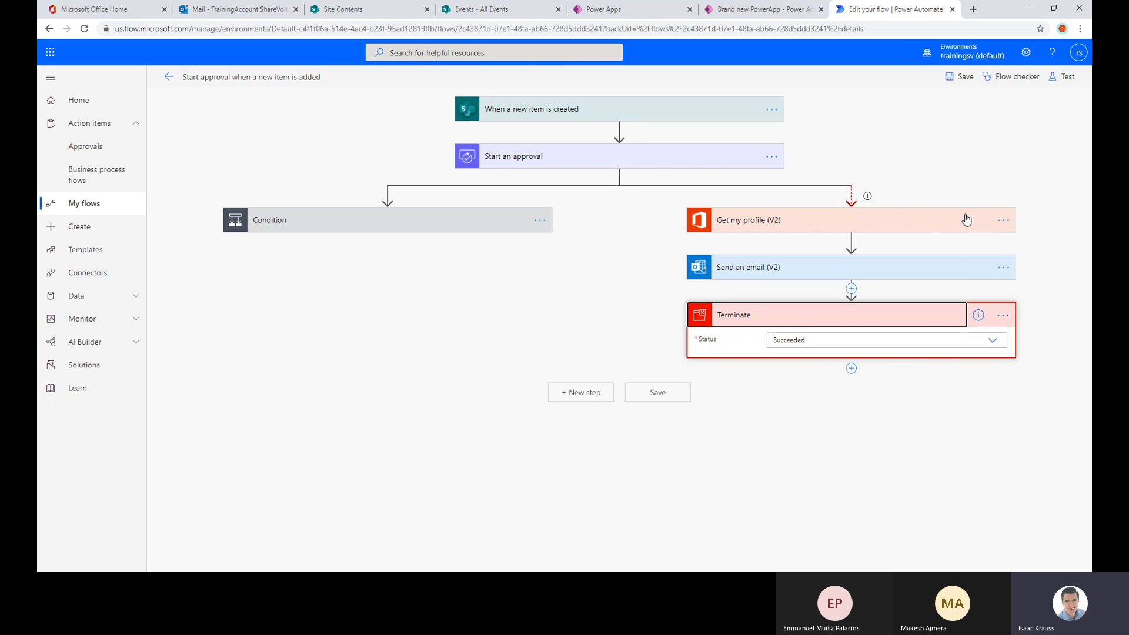
pyautogui.click(831, 315)
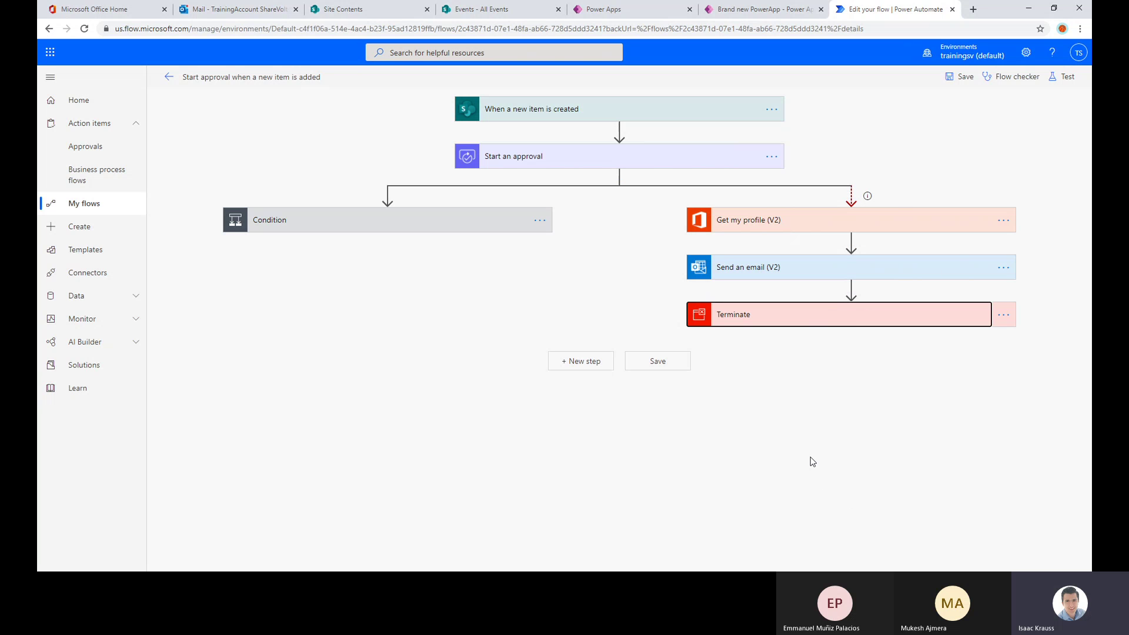
pyautogui.click(766, 325)
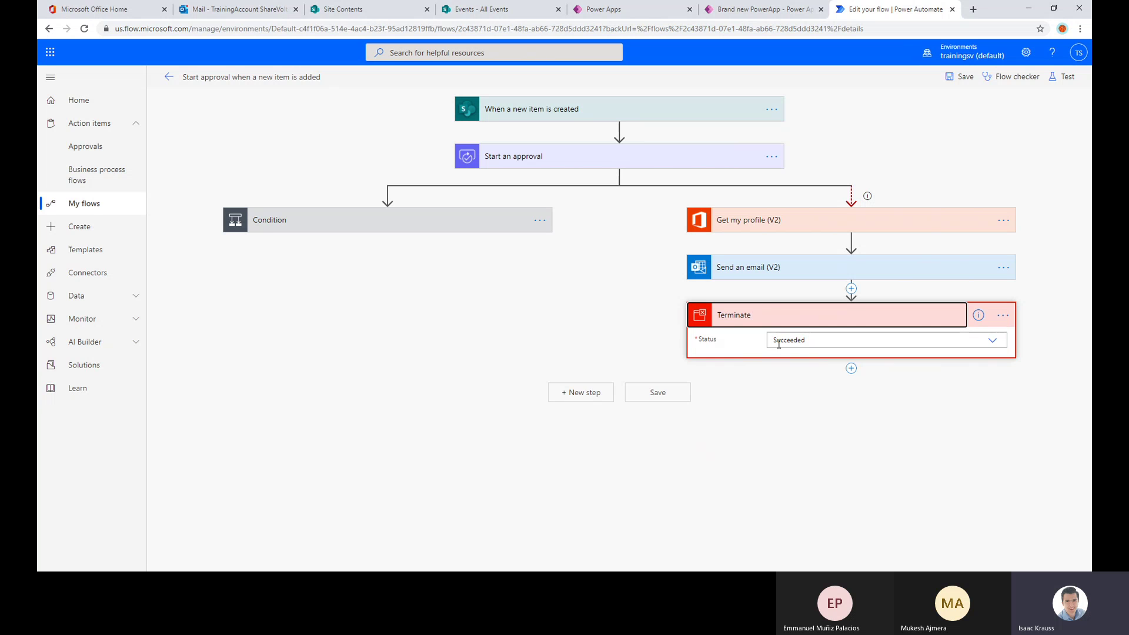
pyautogui.click(751, 321)
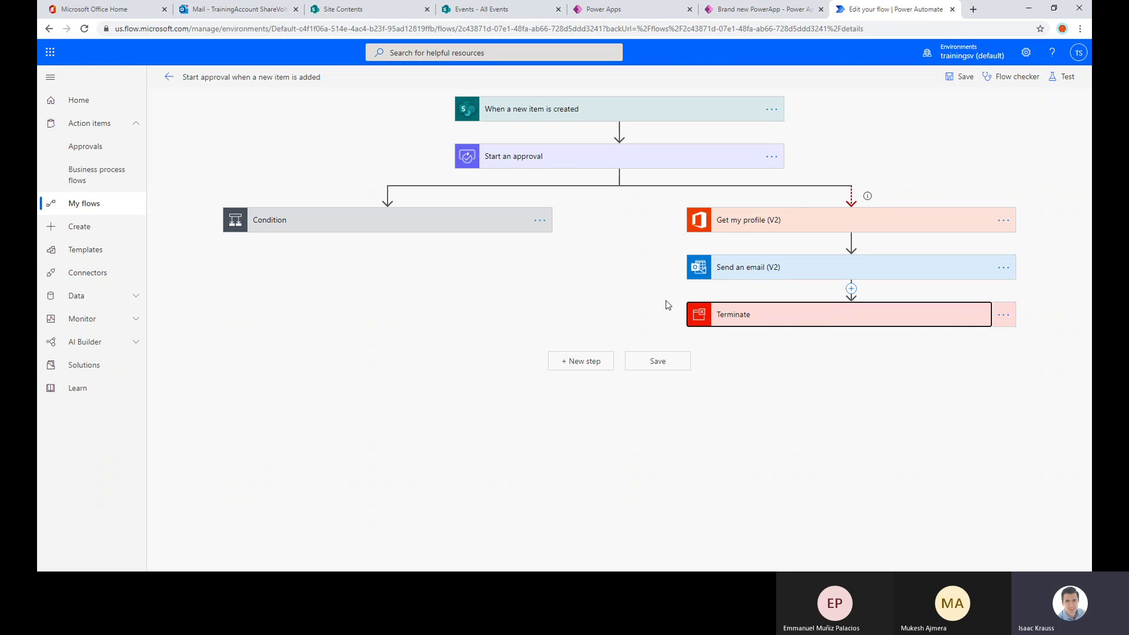
pyautogui.click(670, 362)
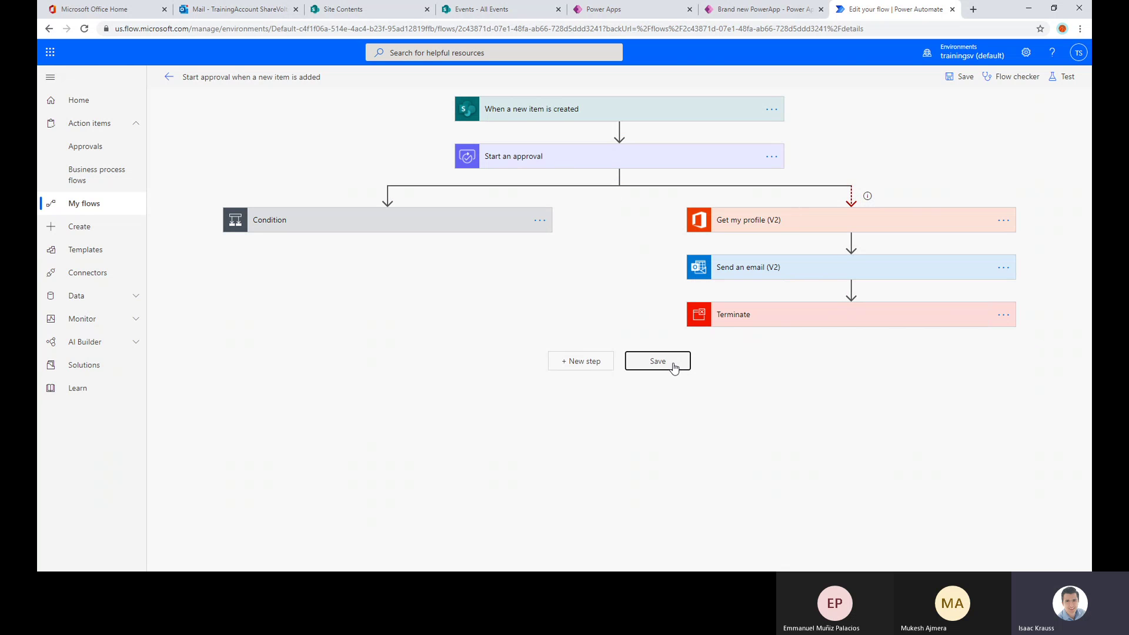
# - Cancel the leave-page prompt until saving finishes, then go back to the flow's details page
pyautogui.click(169, 77)
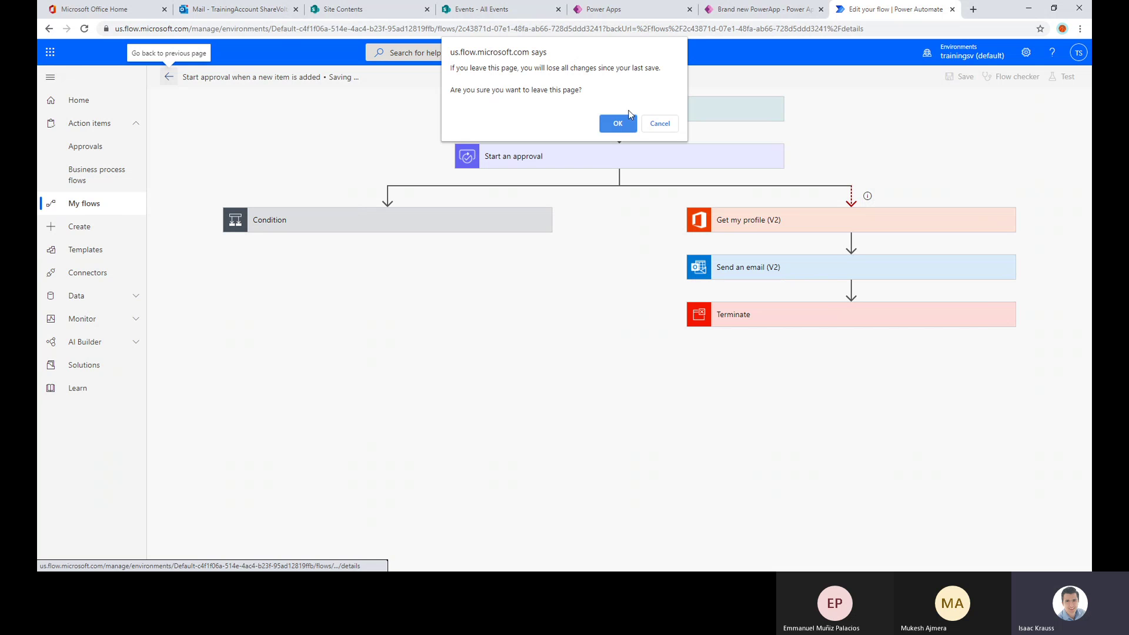
pyautogui.click(662, 124)
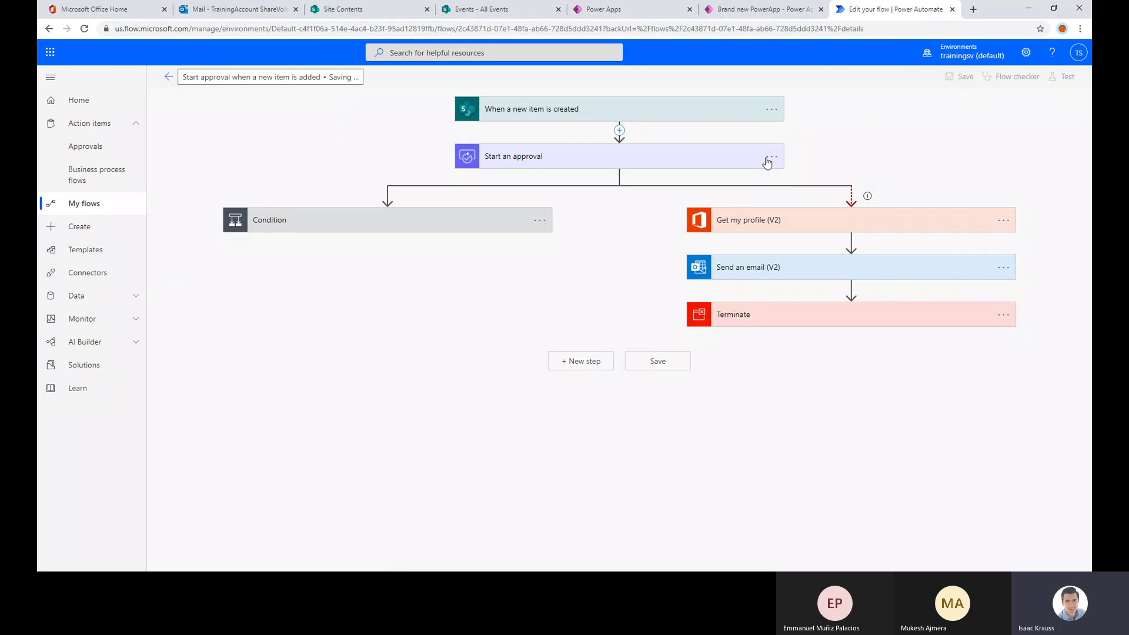
pyautogui.click(168, 77)
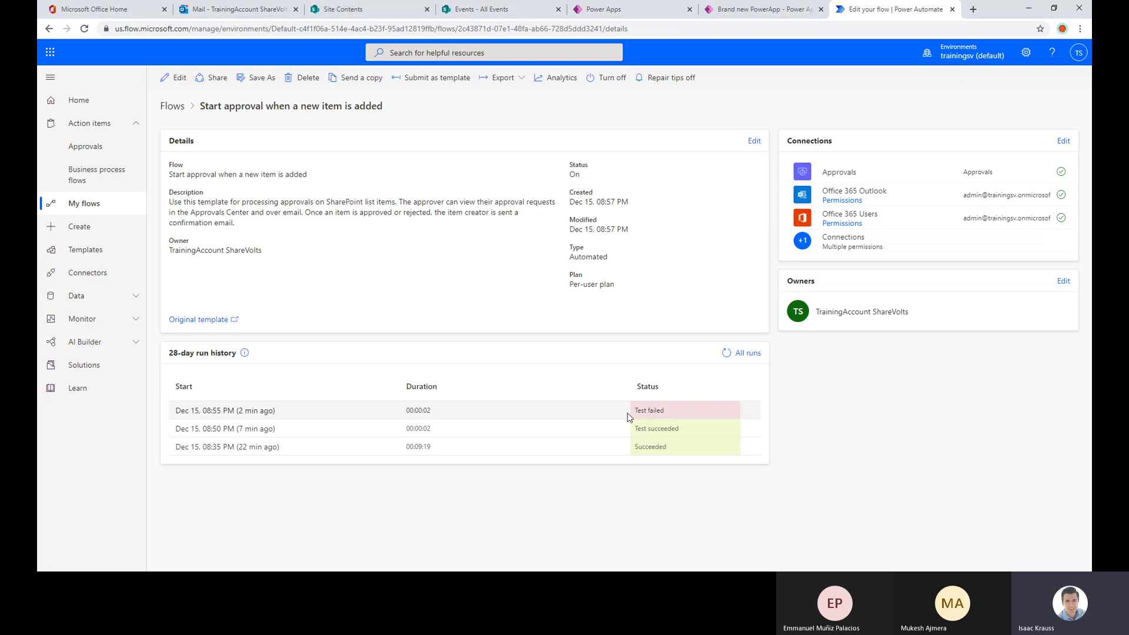
# - Review the failed 08:55 PM run's details, then open the flow's All runs history
pyautogui.click(252, 411)
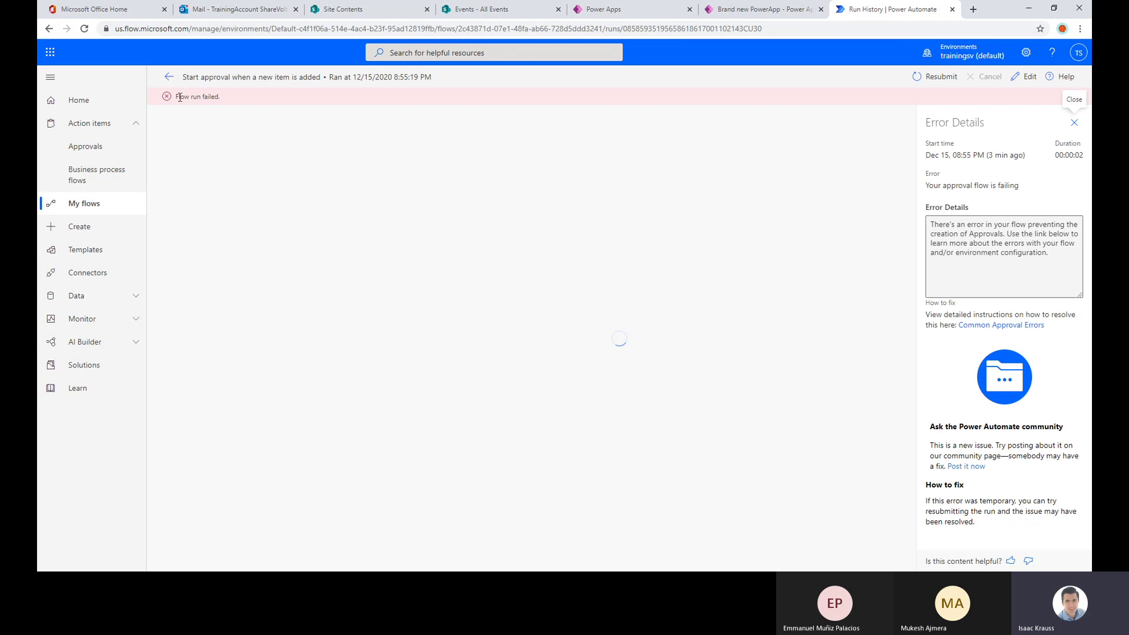
pyautogui.click(169, 77)
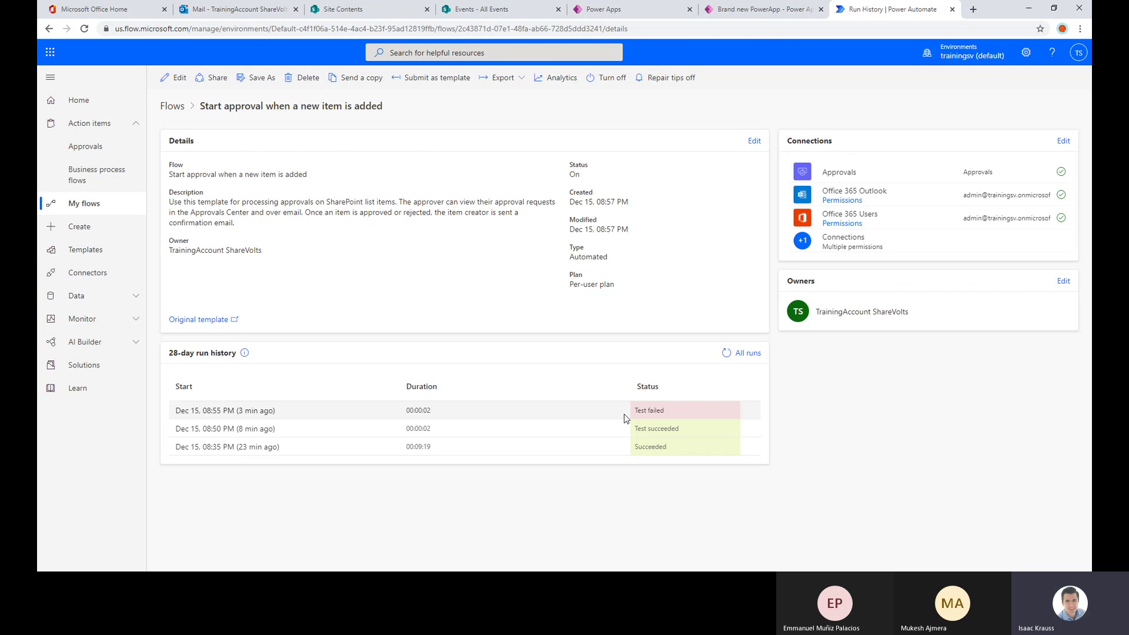
pyautogui.click(250, 411)
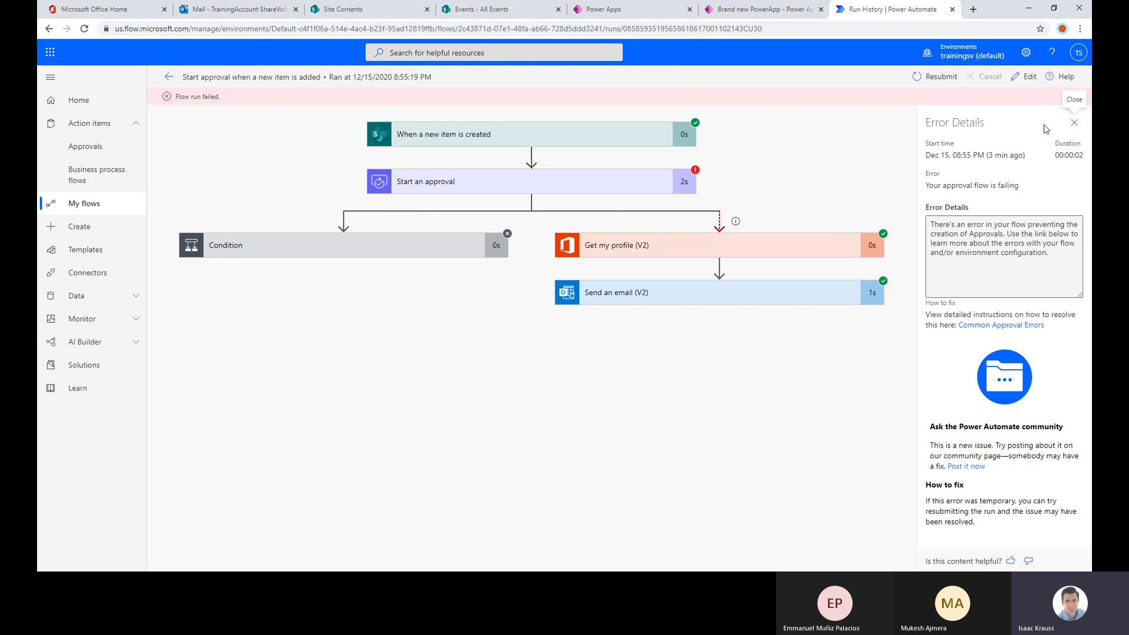
pyautogui.click(1072, 124)
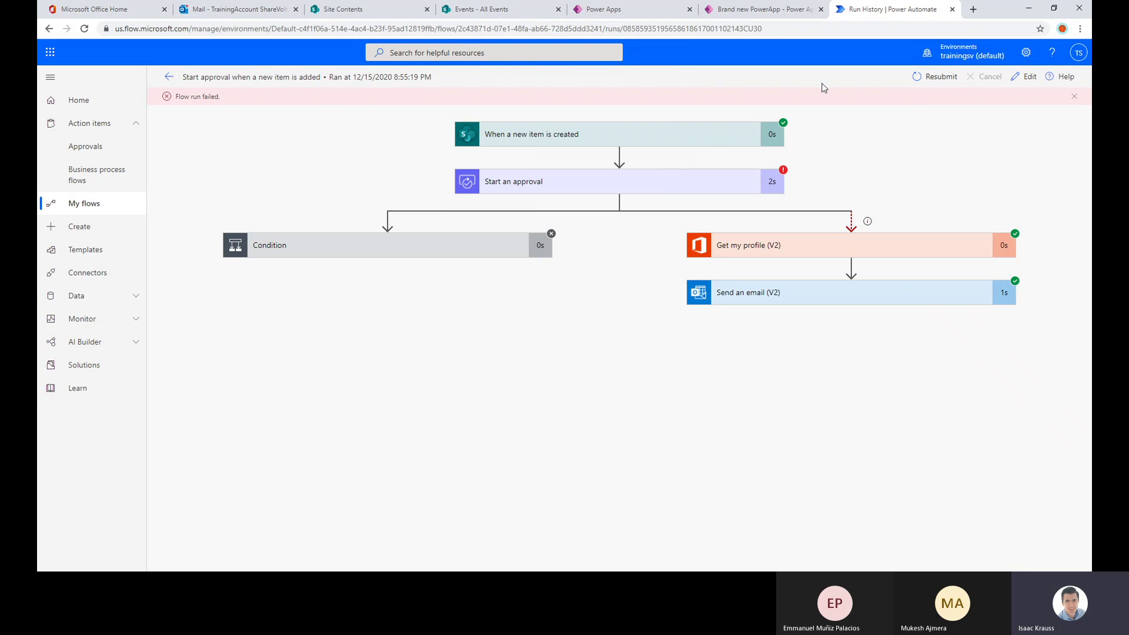
pyautogui.click(169, 77)
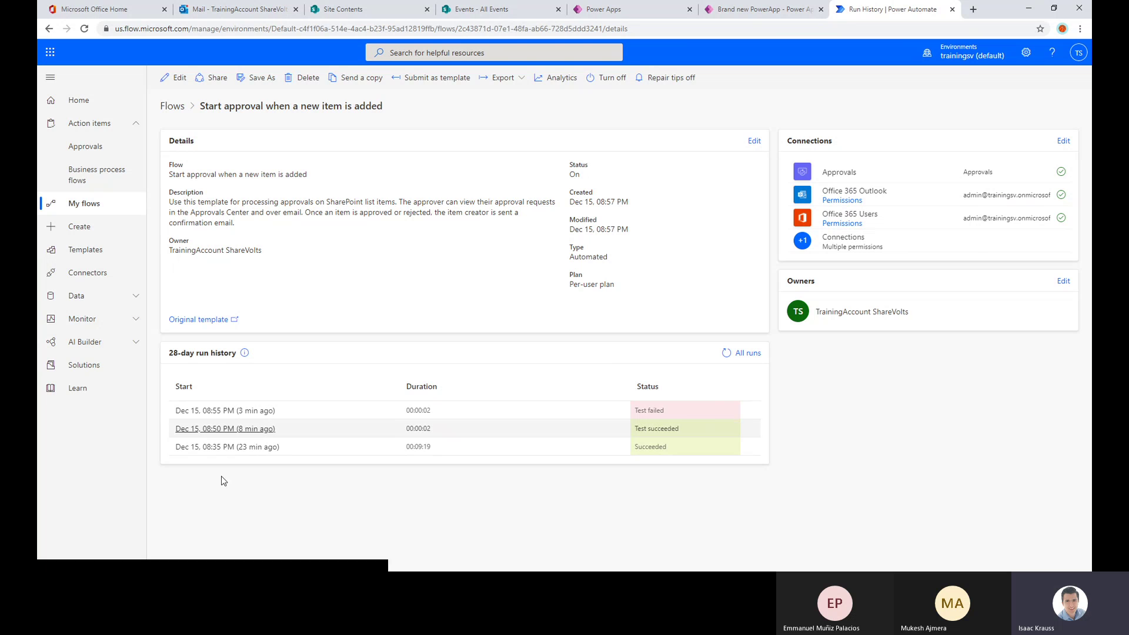
pyautogui.click(746, 354)
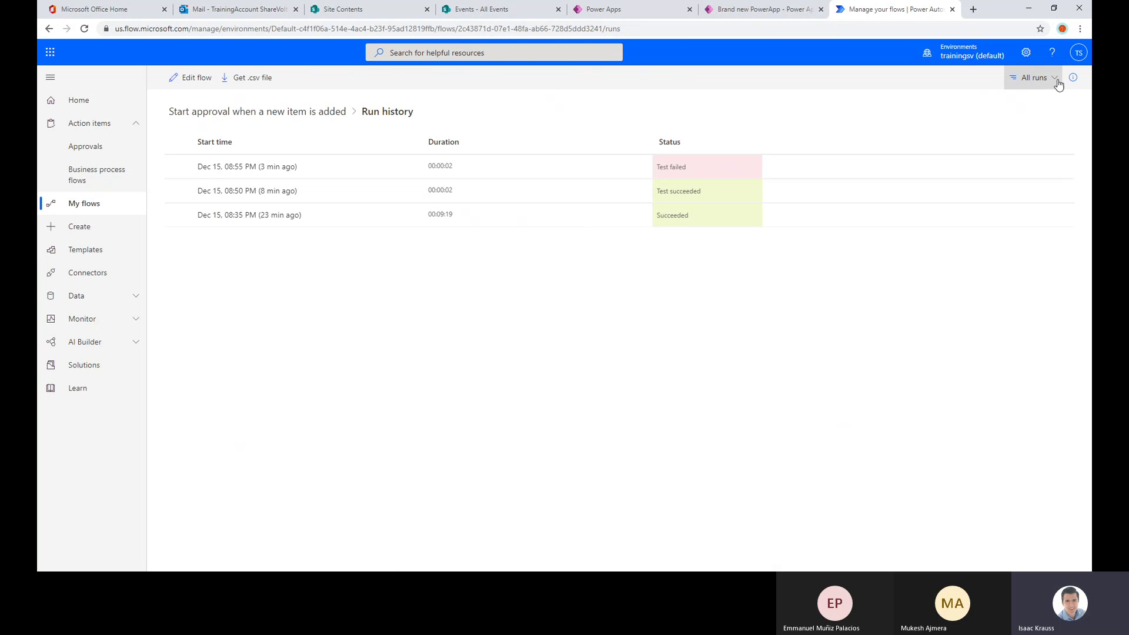
# - Try the Succeeded, Failed and Skipped run filters, then return via the flow name breadcrumb
pyautogui.click(1056, 82)
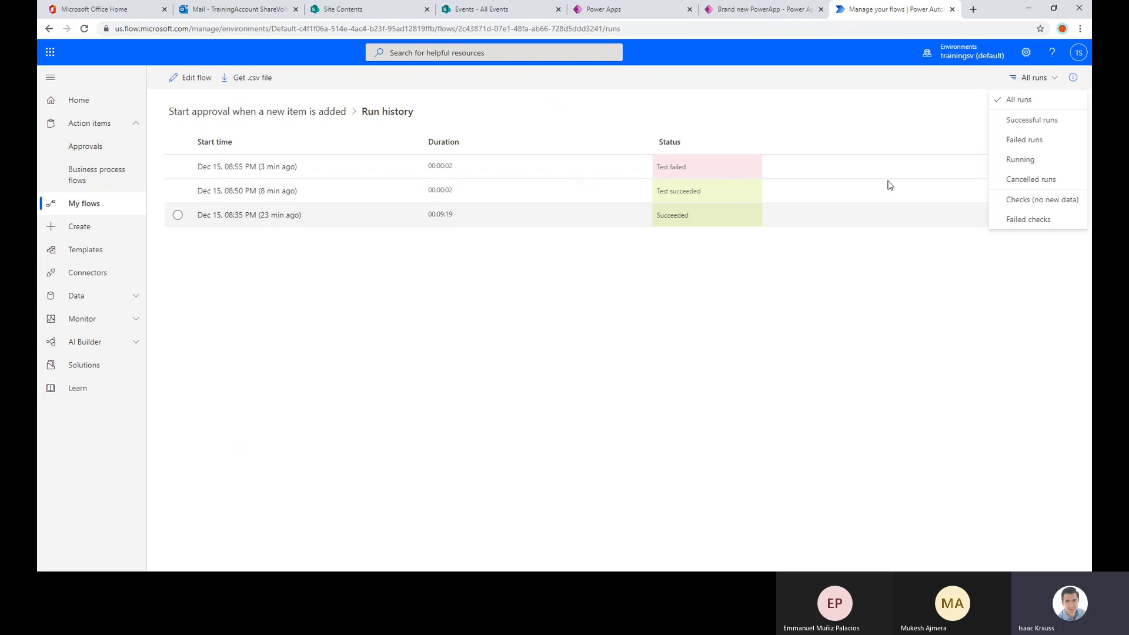
pyautogui.click(1028, 121)
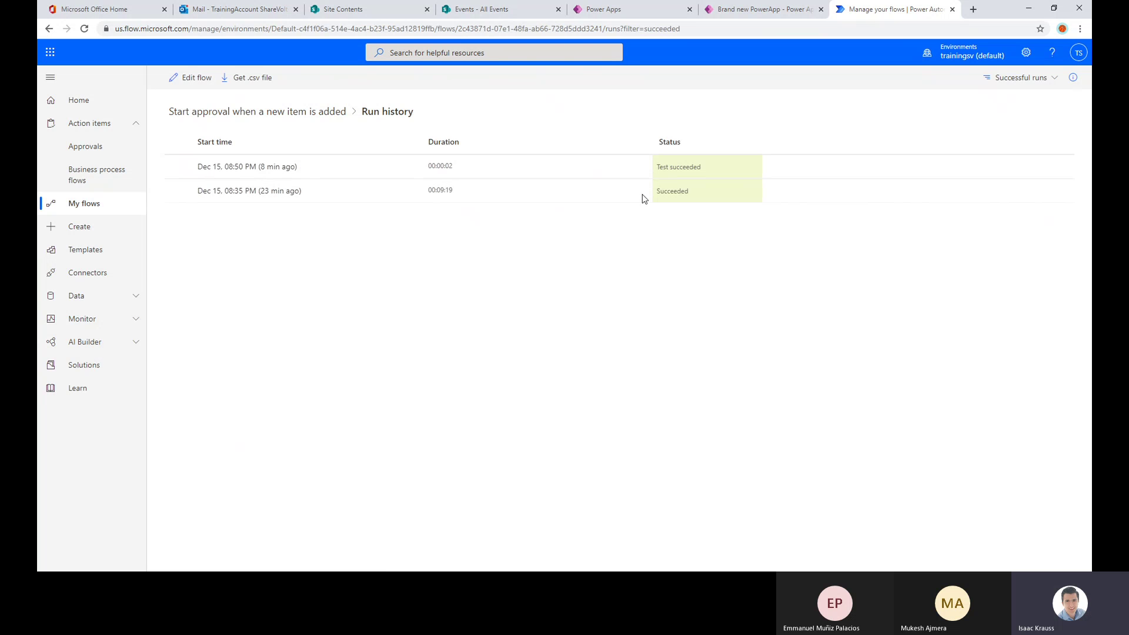
pyautogui.click(1028, 79)
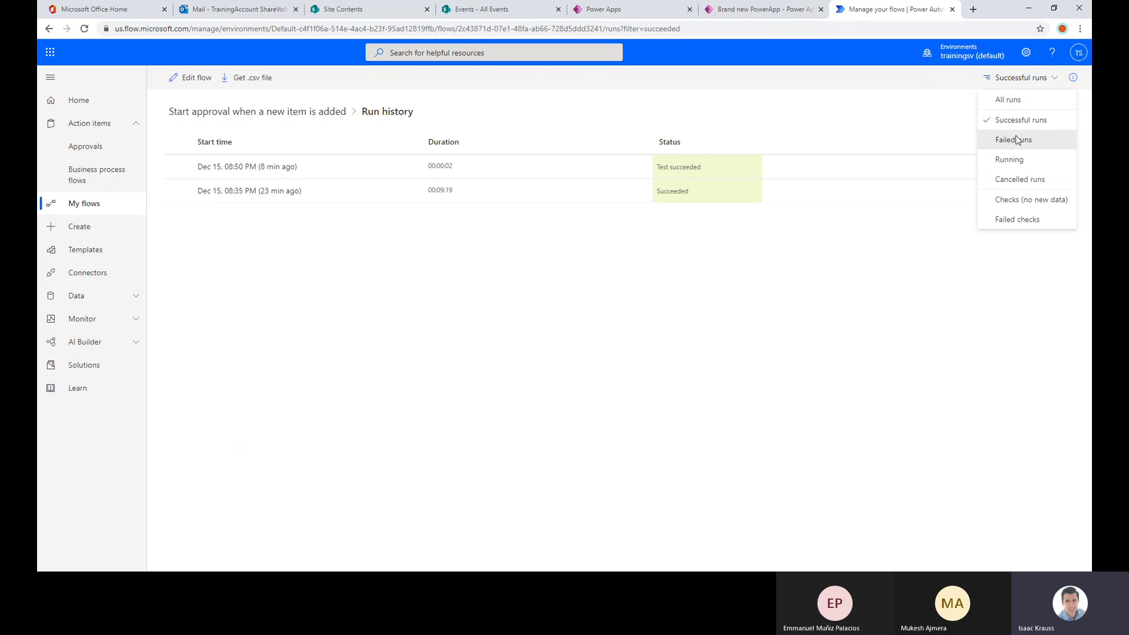
pyautogui.click(1019, 139)
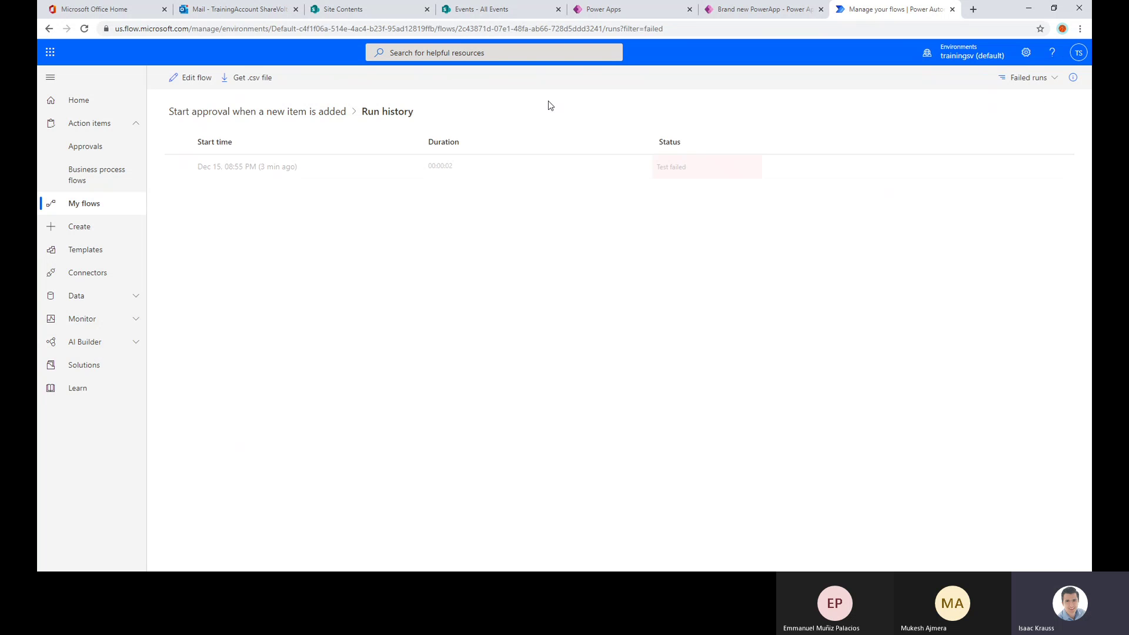
pyautogui.click(1019, 79)
pyautogui.click(1012, 200)
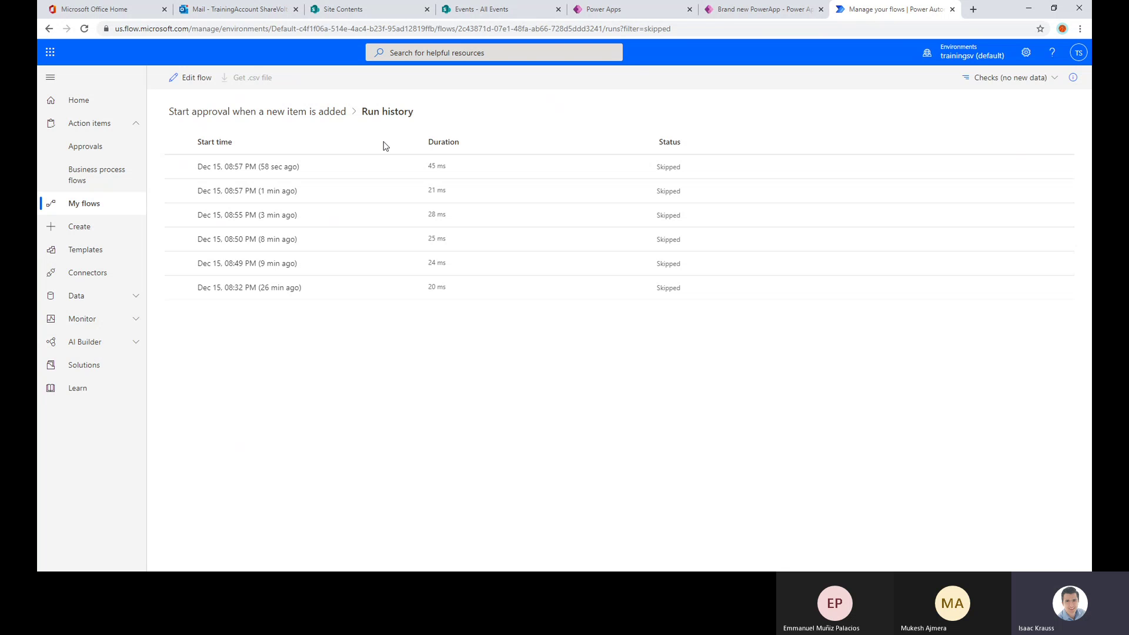
pyautogui.click(336, 114)
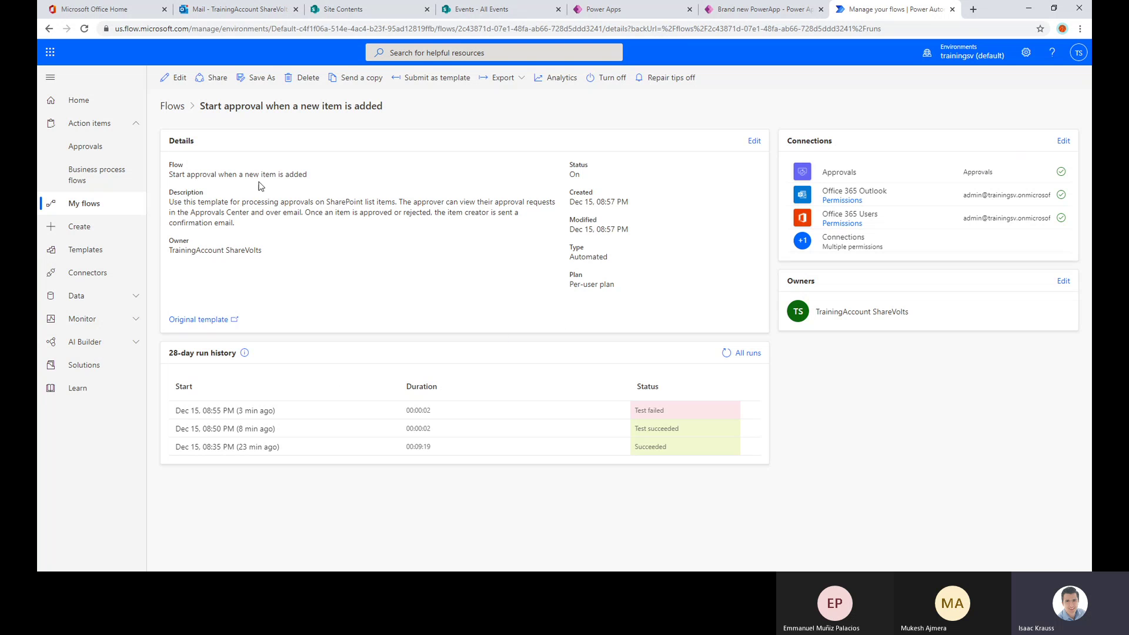
# - Open the flow in the editor and expand the Condition and Start an approval steps
pyautogui.click(174, 77)
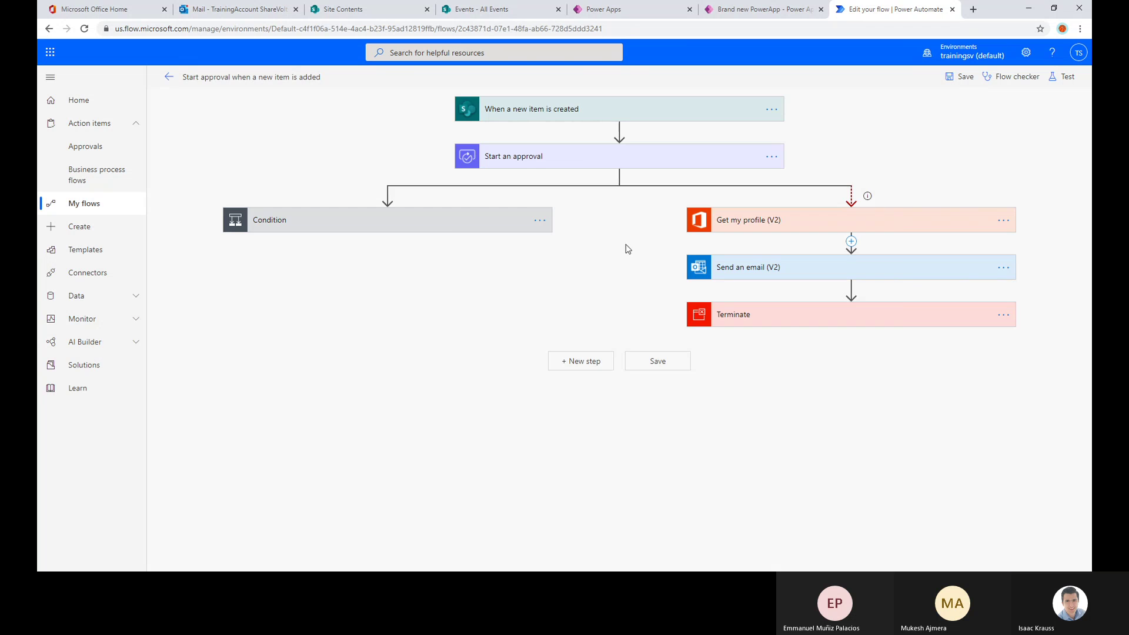
pyautogui.click(448, 221)
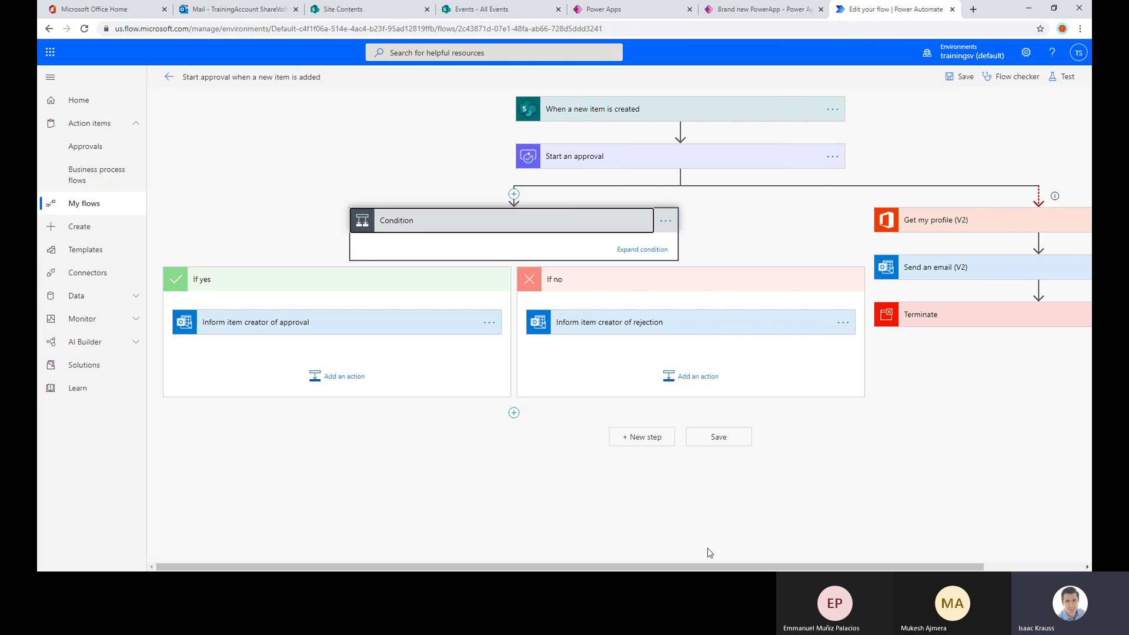
pyautogui.moveTo(712, 567); pyautogui.dragTo(800, 567)
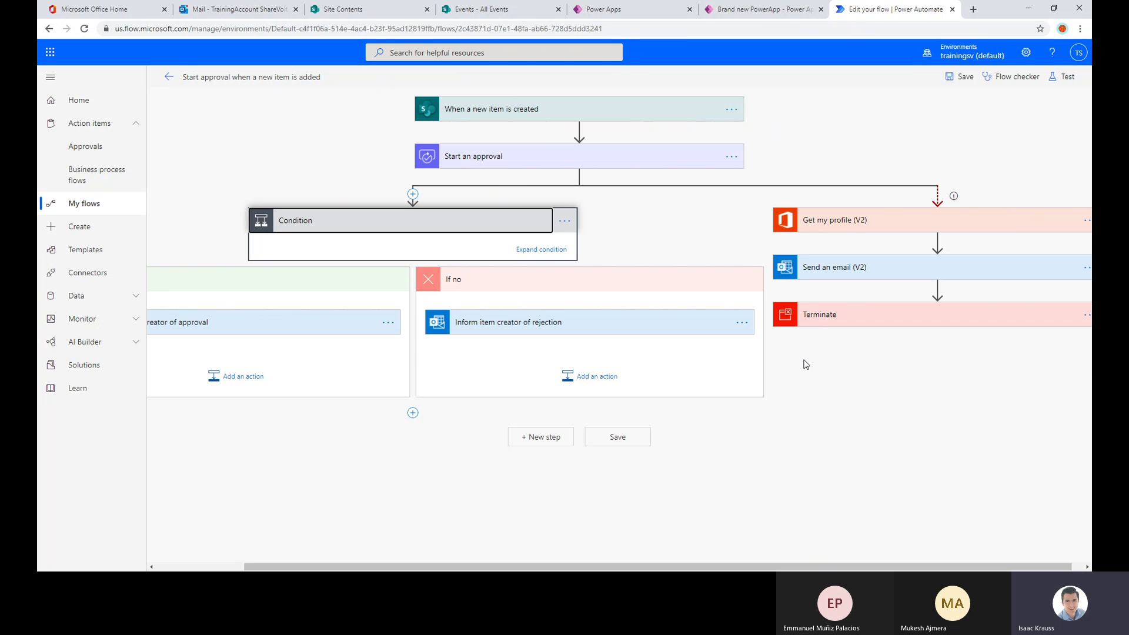
pyautogui.click(621, 164)
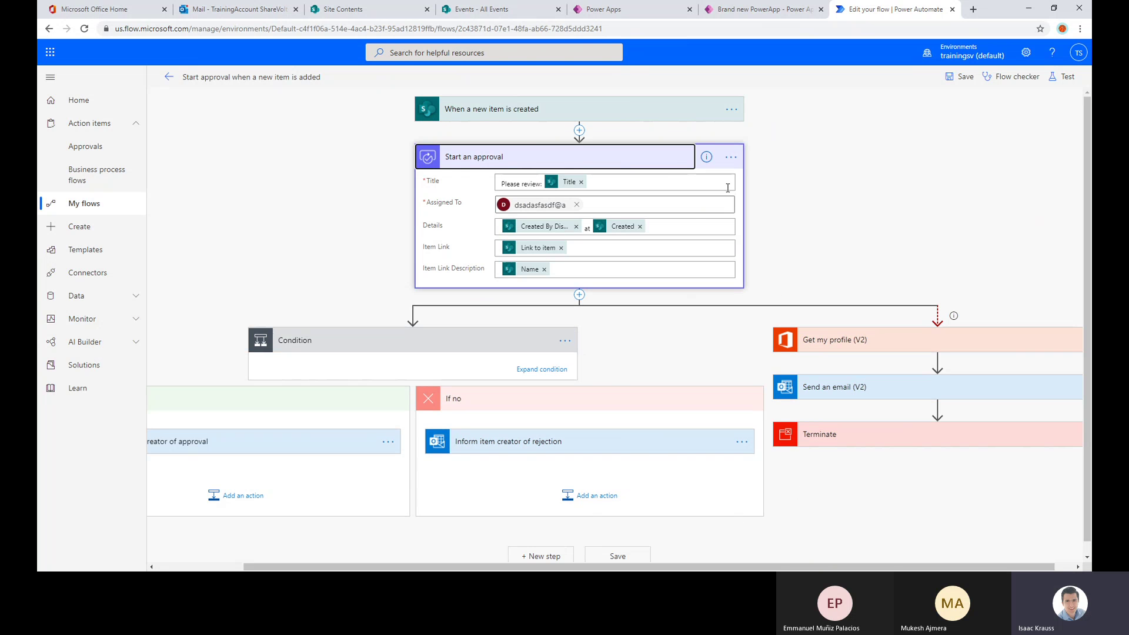
pyautogui.moveTo(759, 567); pyautogui.dragTo(778, 568)
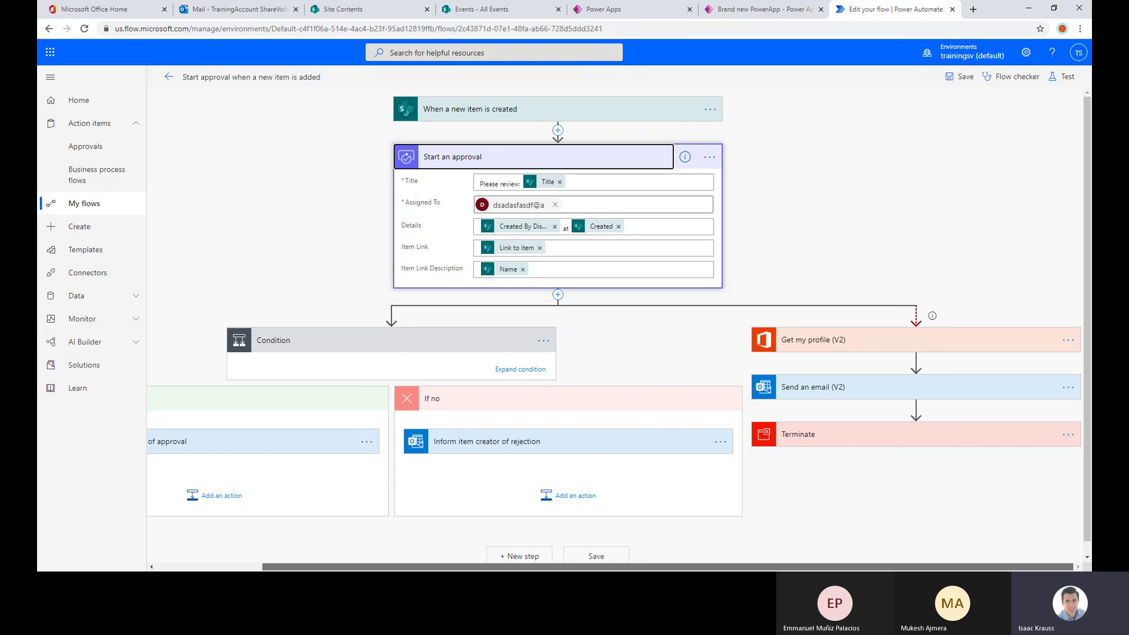
# - Collapse and re-expand the Condition with its If yes and If no branches
pyautogui.click(574, 396)
pyautogui.click(328, 406)
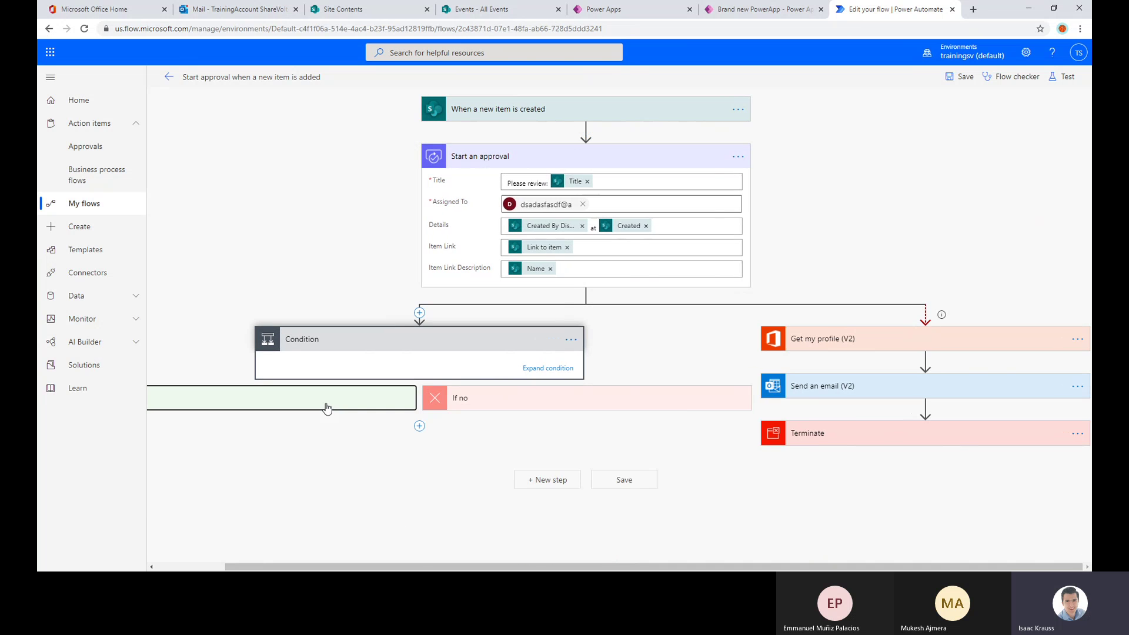
pyautogui.click(466, 348)
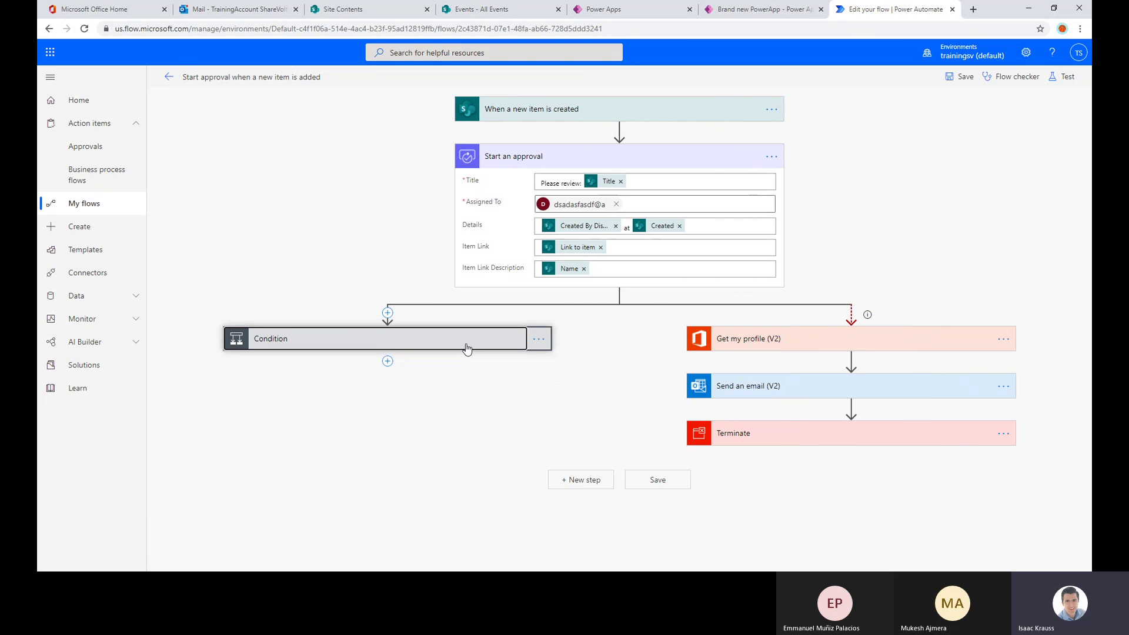
pyautogui.click(413, 350)
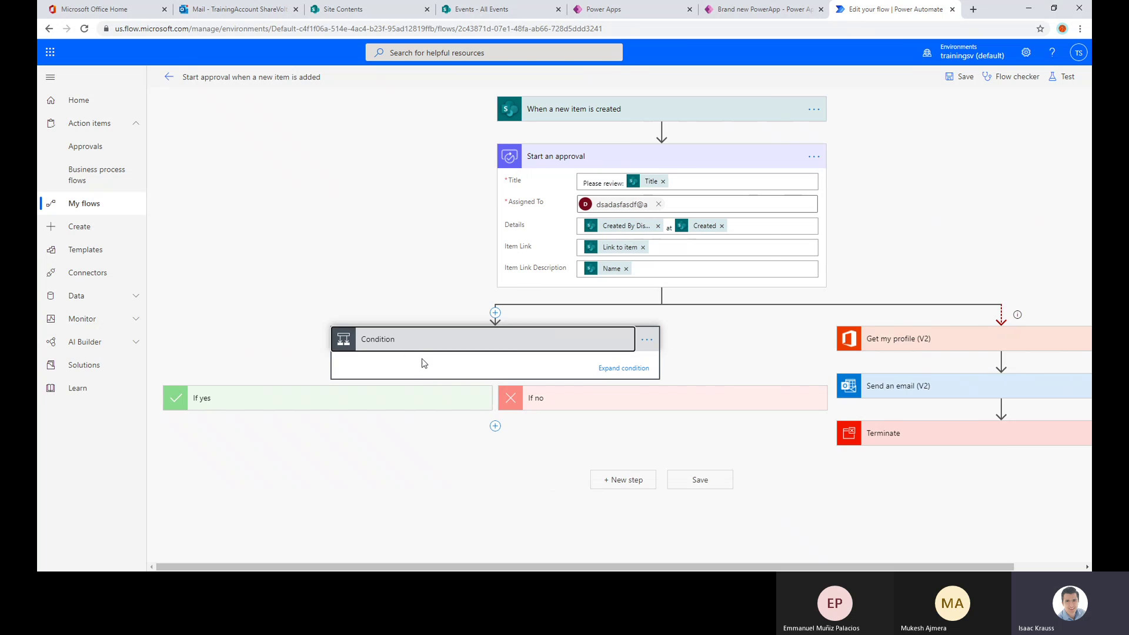
pyautogui.click(587, 397)
pyautogui.click(398, 397)
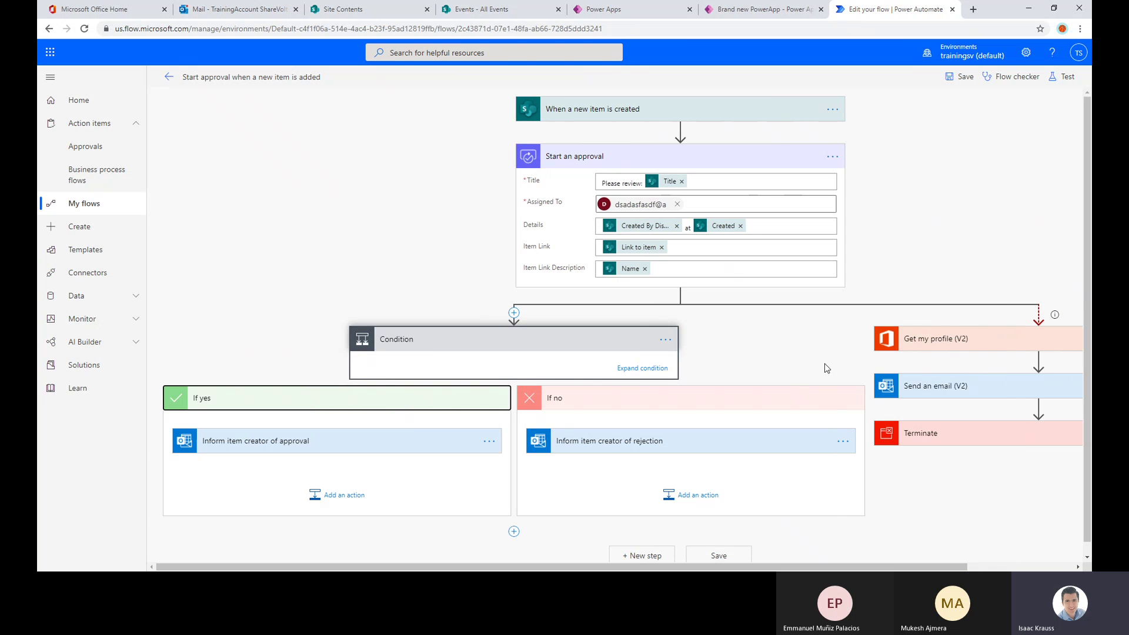
pyautogui.moveTo(775, 567); pyautogui.dragTo(871, 569)
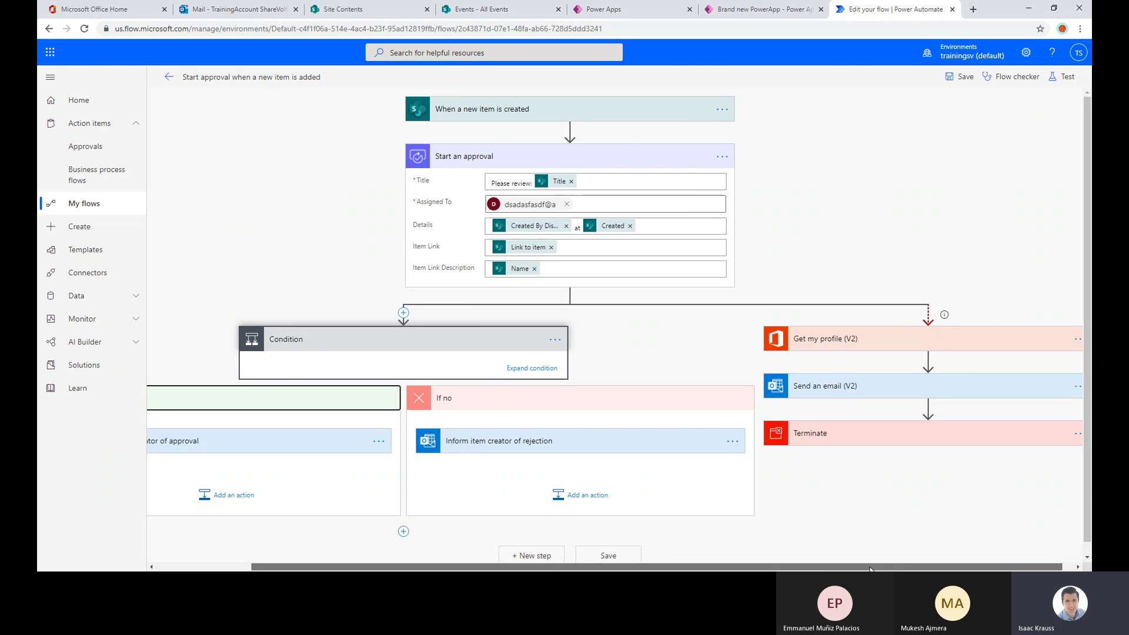
pyautogui.moveTo(871, 568); pyautogui.dragTo(824, 568)
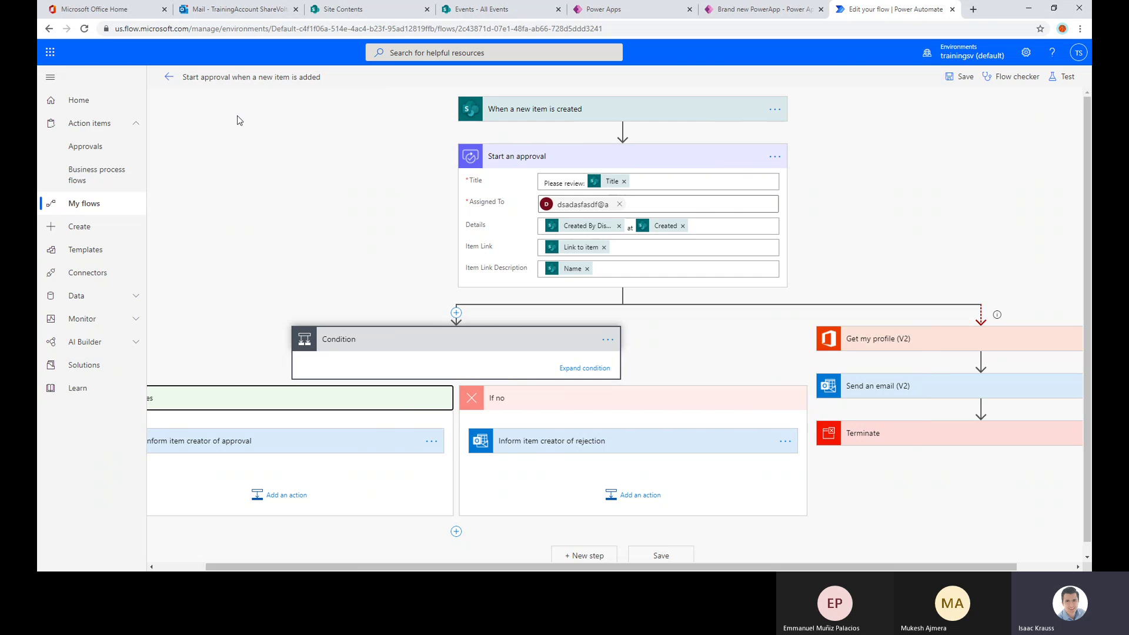
# - Leave the editor via My flows and browse the Templates gallery
pyautogui.click(90, 205)
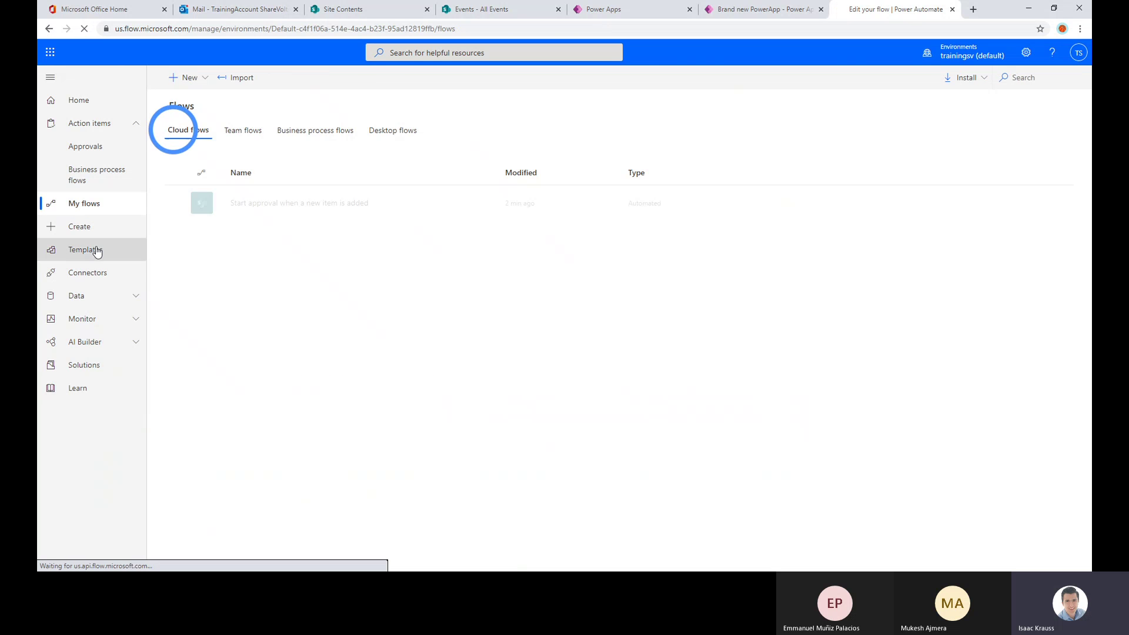
pyautogui.click(97, 251)
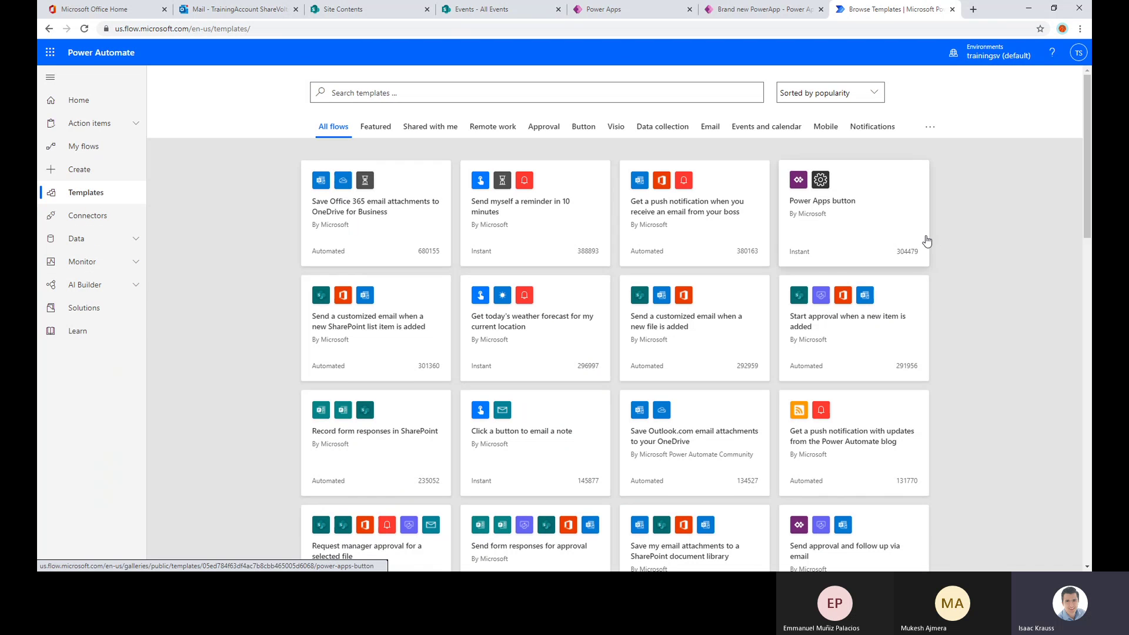
pyautogui.scroll(-5, 927, 241)
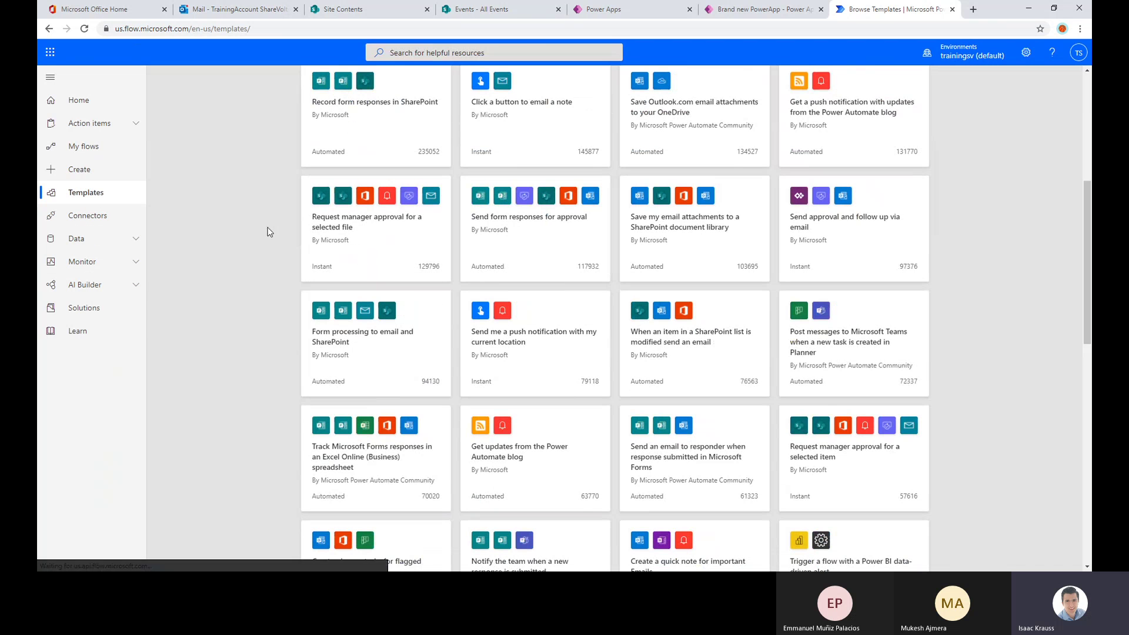
pyautogui.scroll(-4, 269, 232)
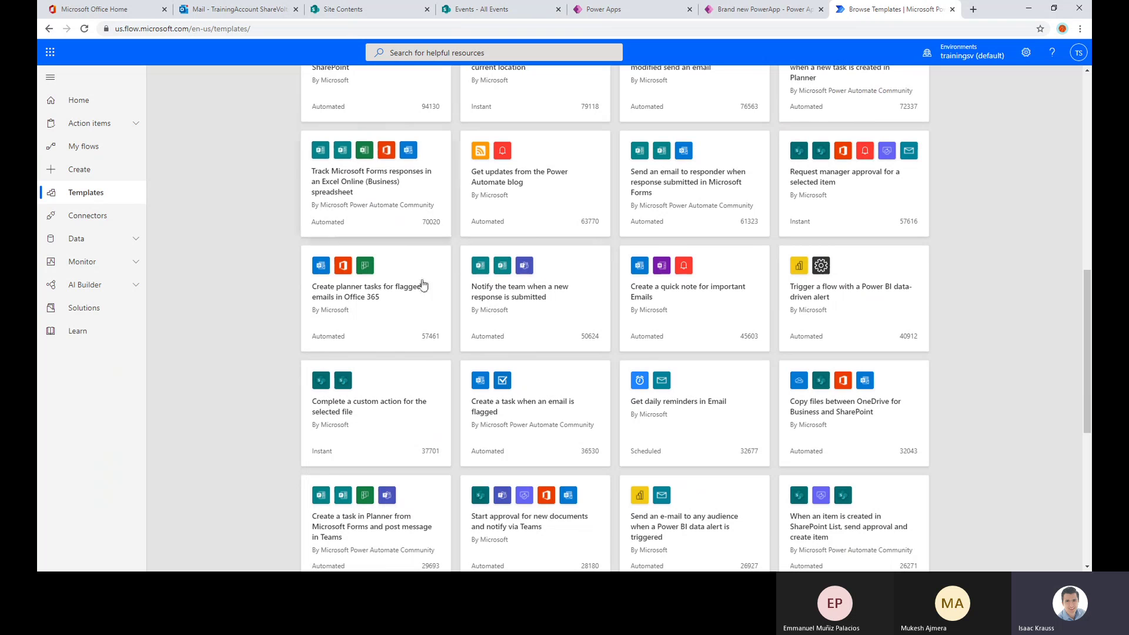
pyautogui.scroll(-3, 648, 284)
pyautogui.scroll(-3, 937, 260)
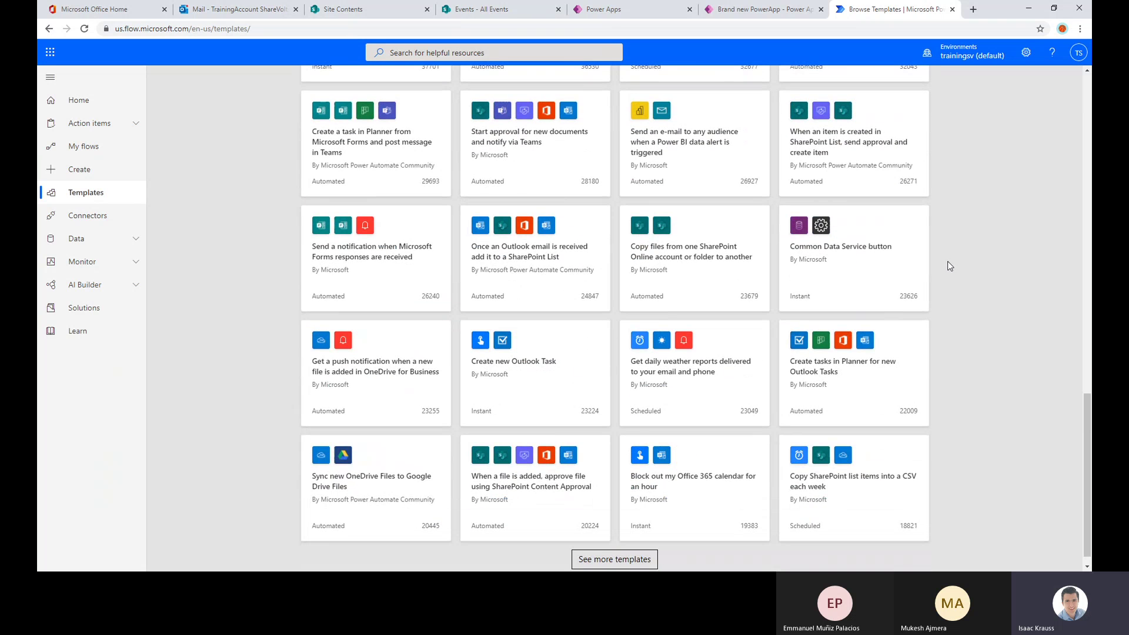
pyautogui.scroll(15, 950, 266)
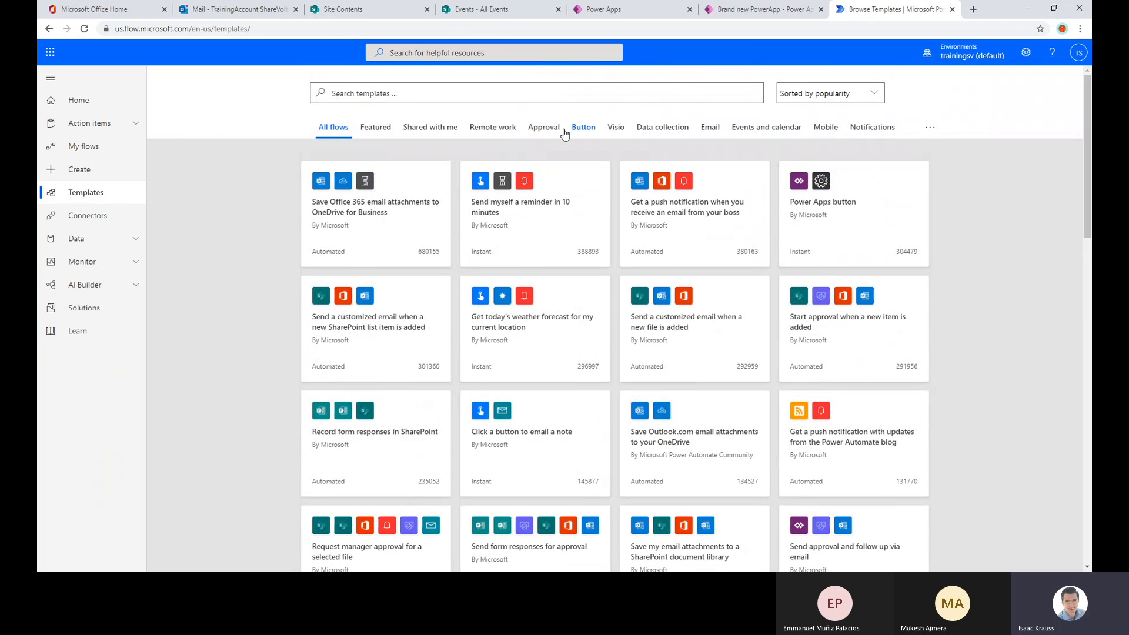
# - Filter the gallery to Featured templates and scroll through them
pyautogui.click(370, 127)
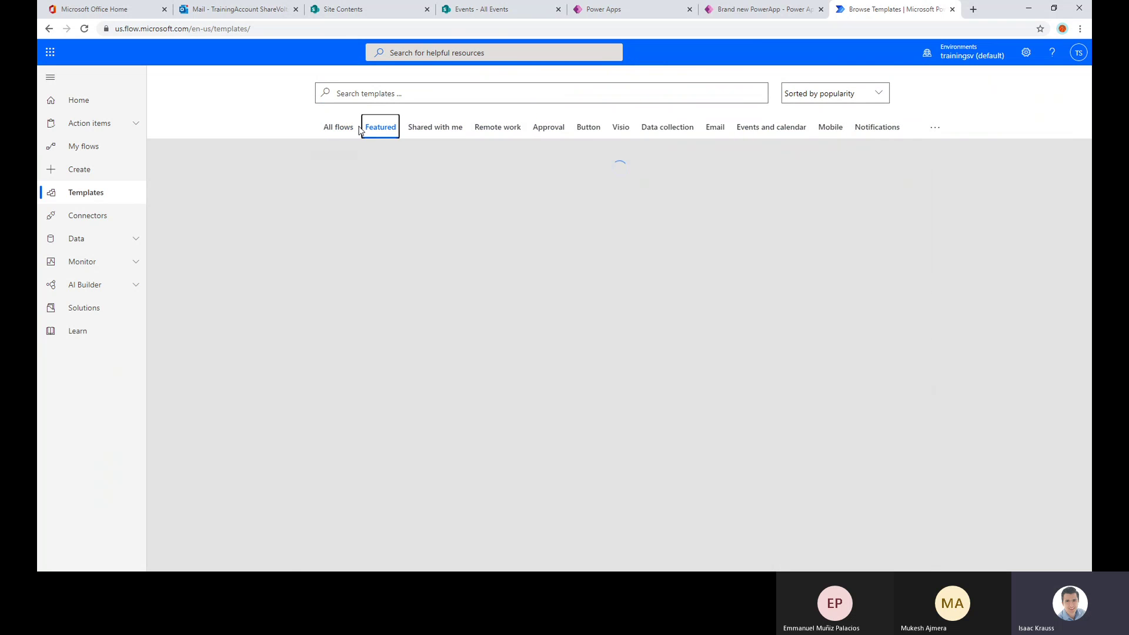
pyautogui.scroll(-5, 276, 272)
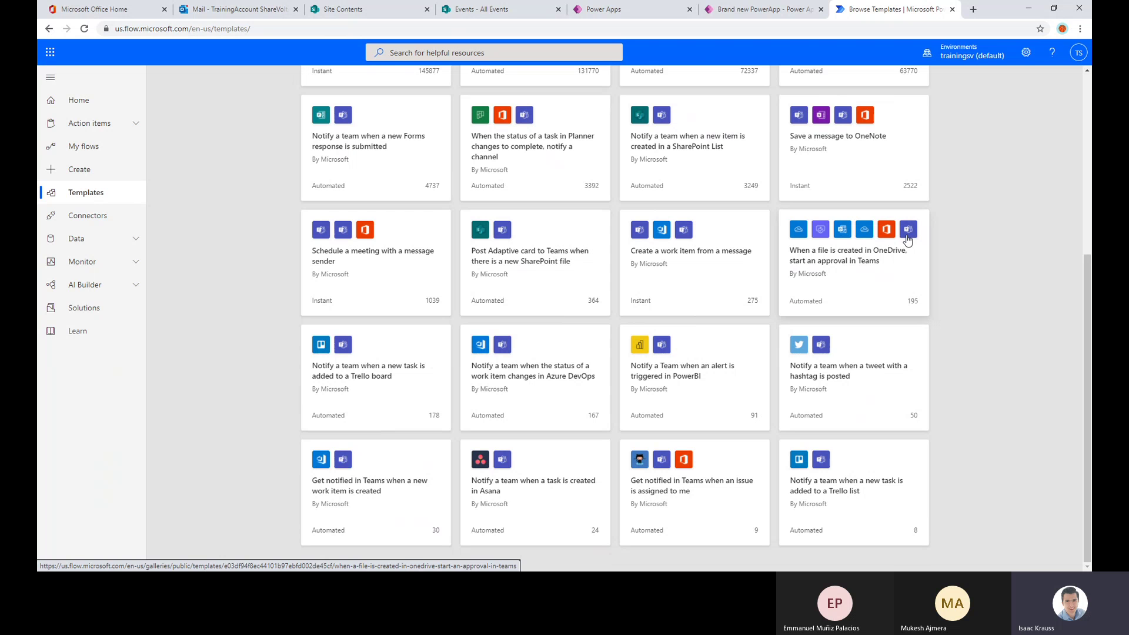
pyautogui.scroll(5, 920, 274)
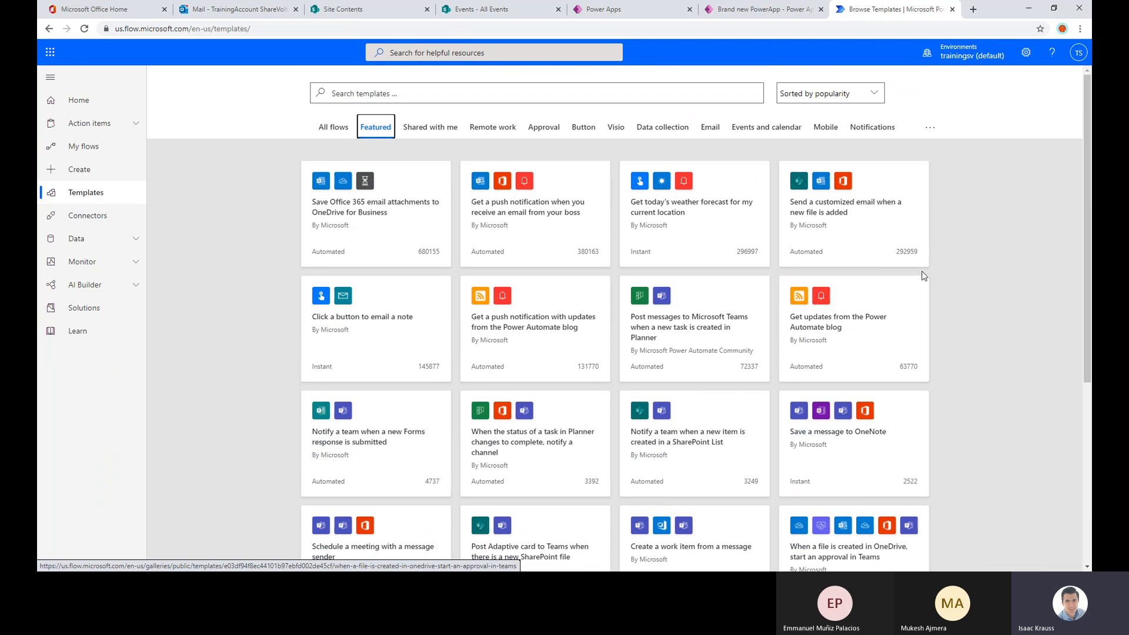
pyautogui.scroll(-4, 855, 364)
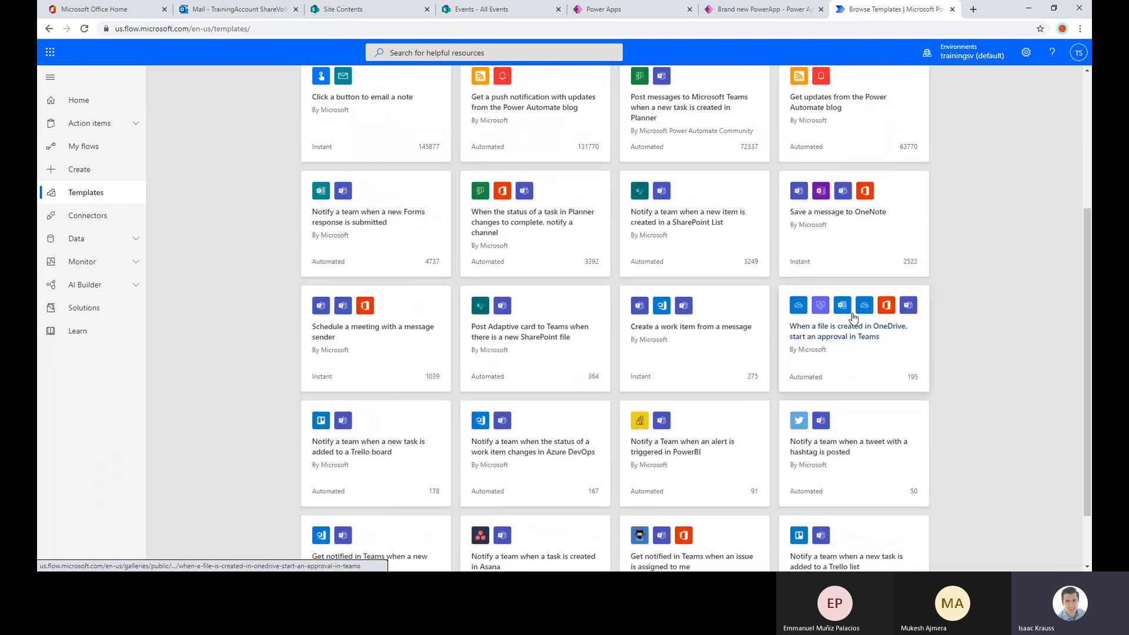
pyautogui.scroll(2, 835, 322)
pyautogui.scroll(-3, 847, 329)
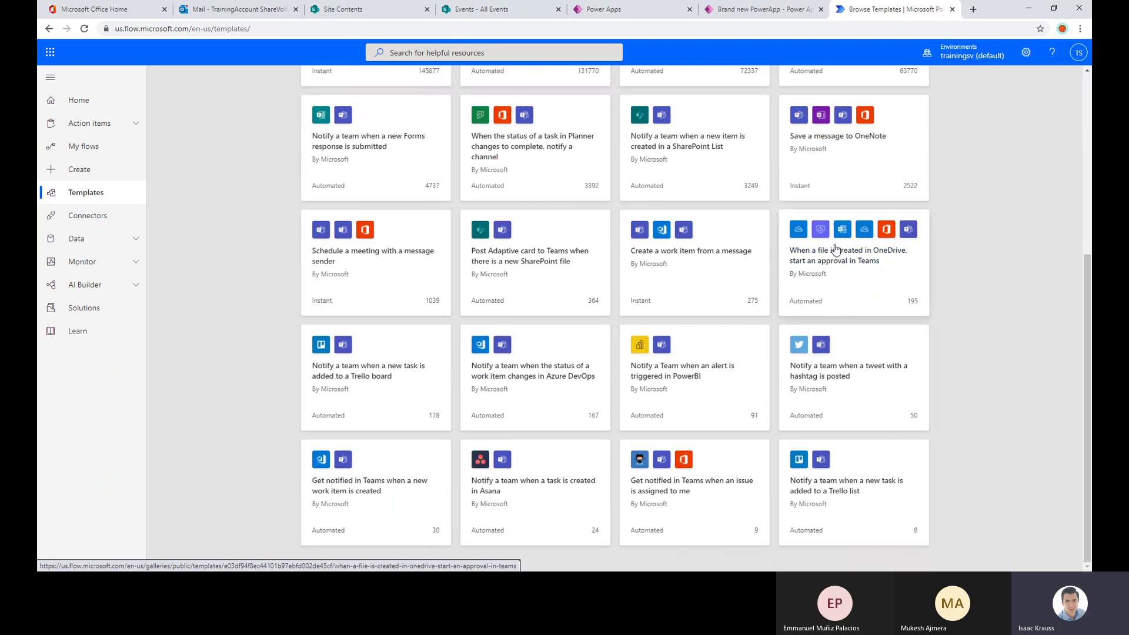
pyautogui.scroll(5, 836, 249)
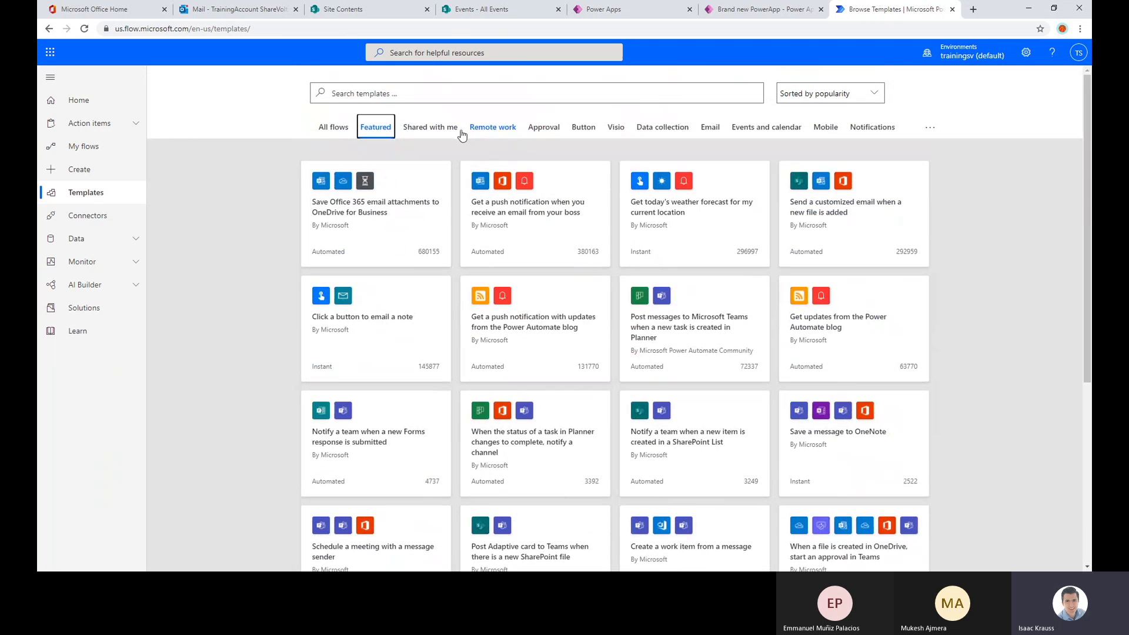
# - Look through the Shared with me and Remote work template categories
pyautogui.click(460, 133)
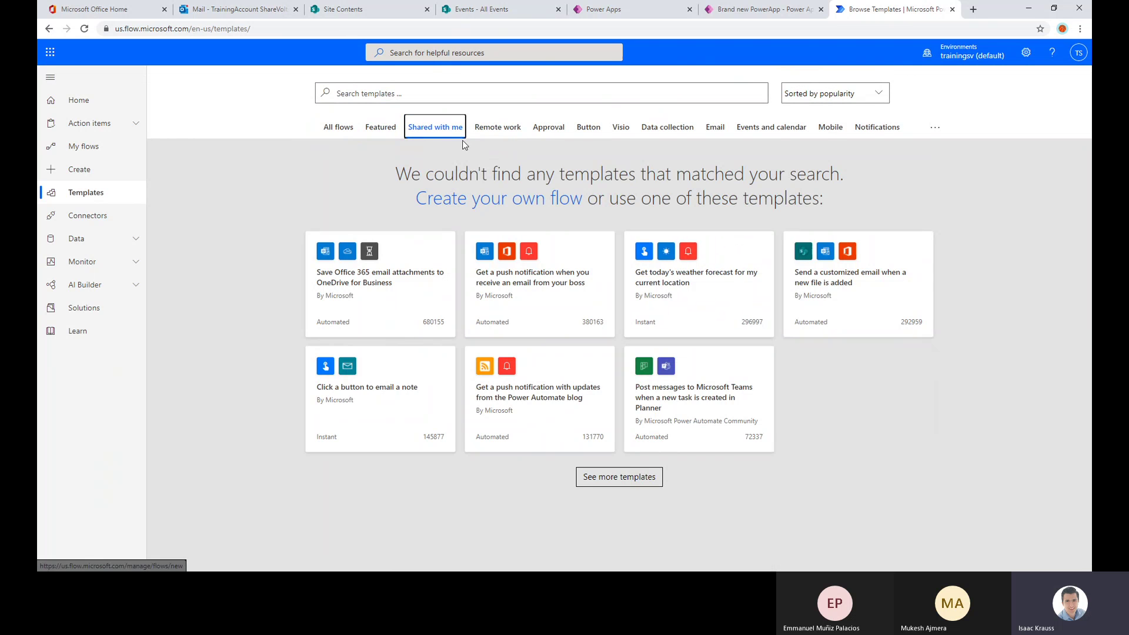
pyautogui.click(498, 127)
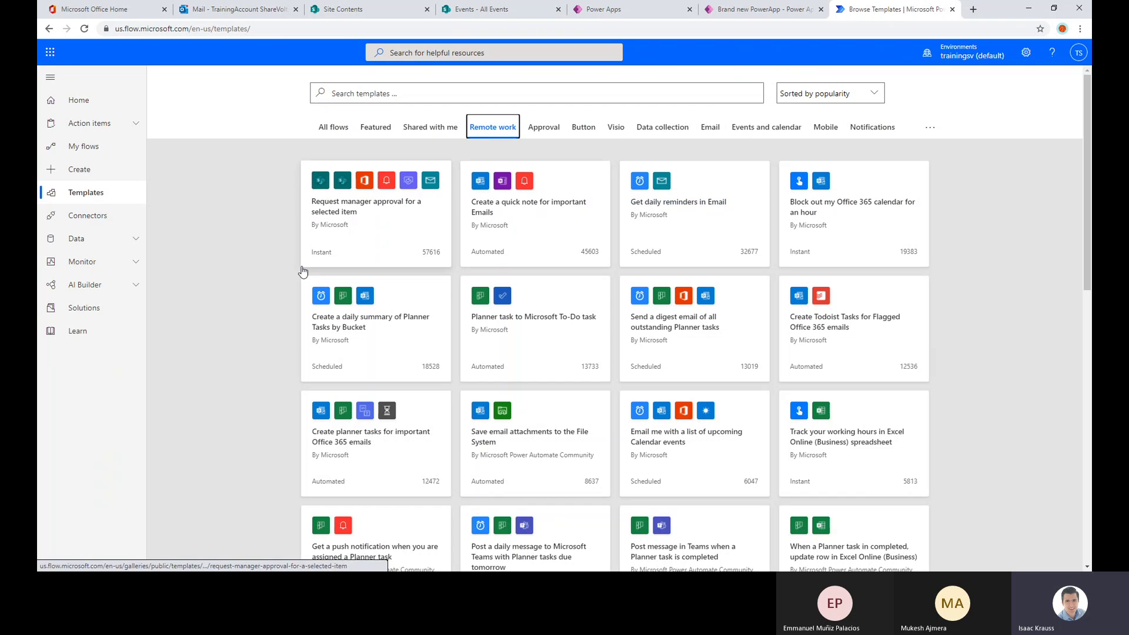
pyautogui.scroll(-8, 259, 270)
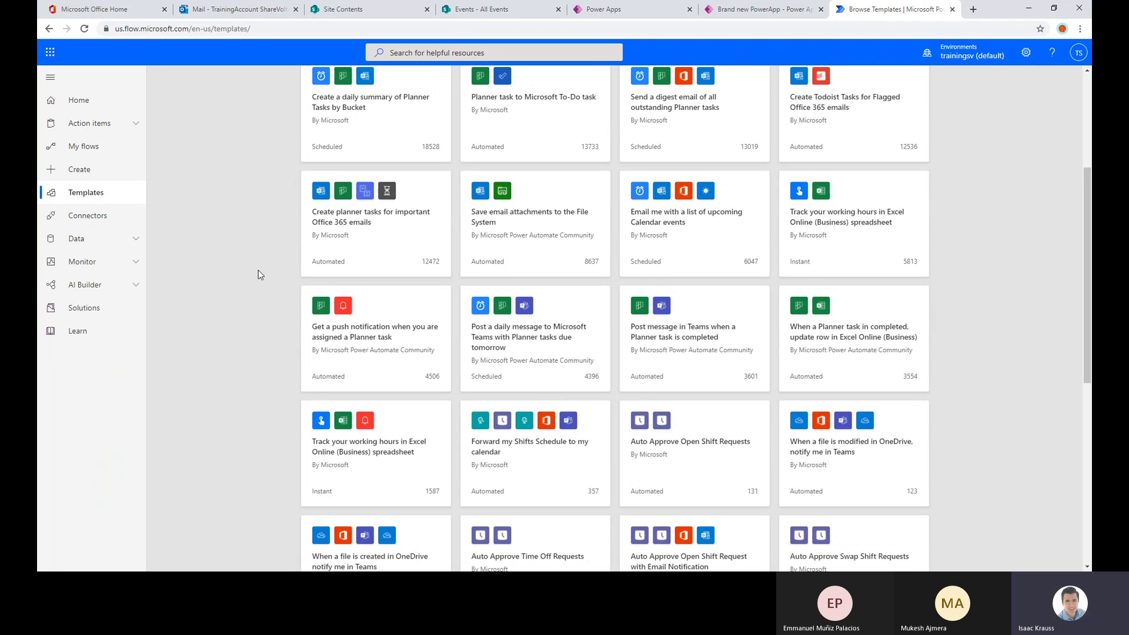
pyautogui.scroll(10, 258, 270)
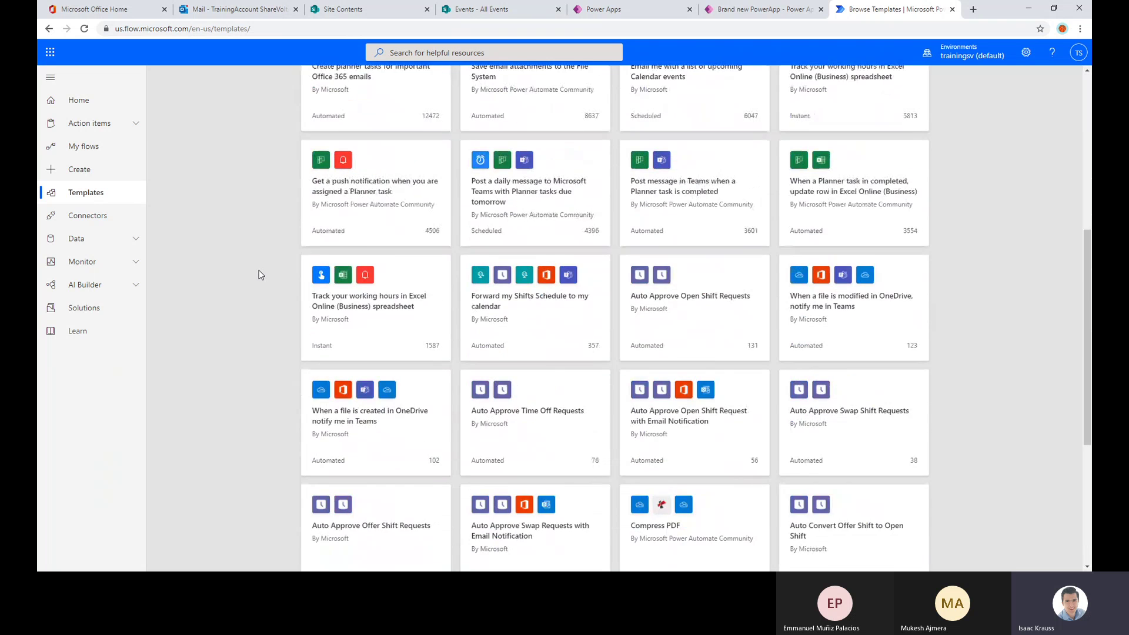
# - Browse the Approval templates, then switch to the Button category
pyautogui.click(544, 127)
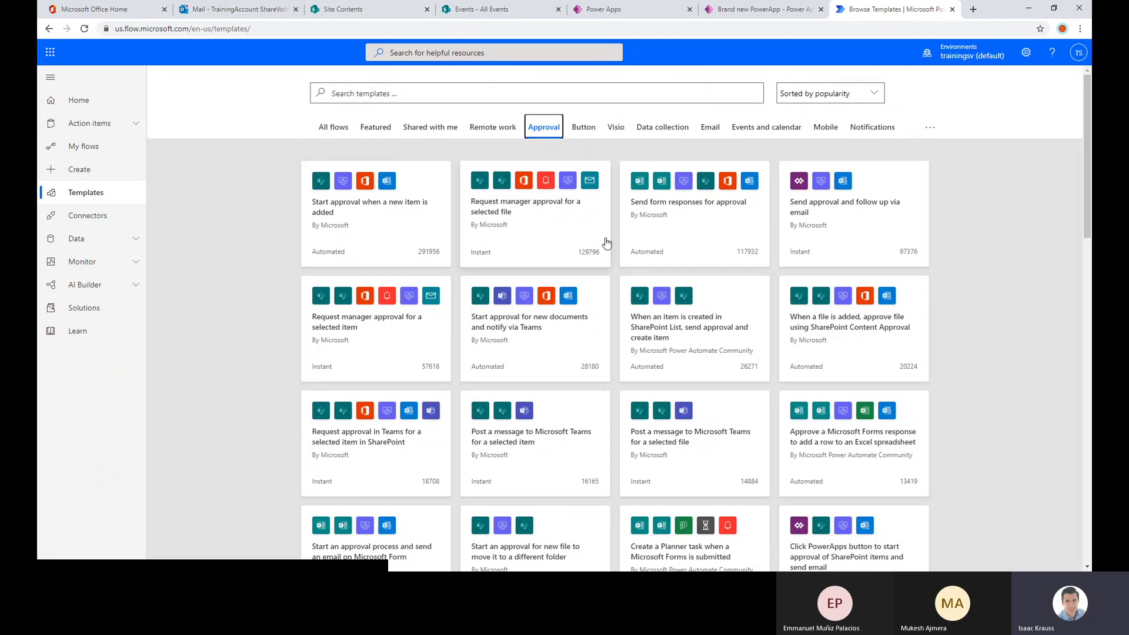
pyautogui.scroll(-1, 987, 260)
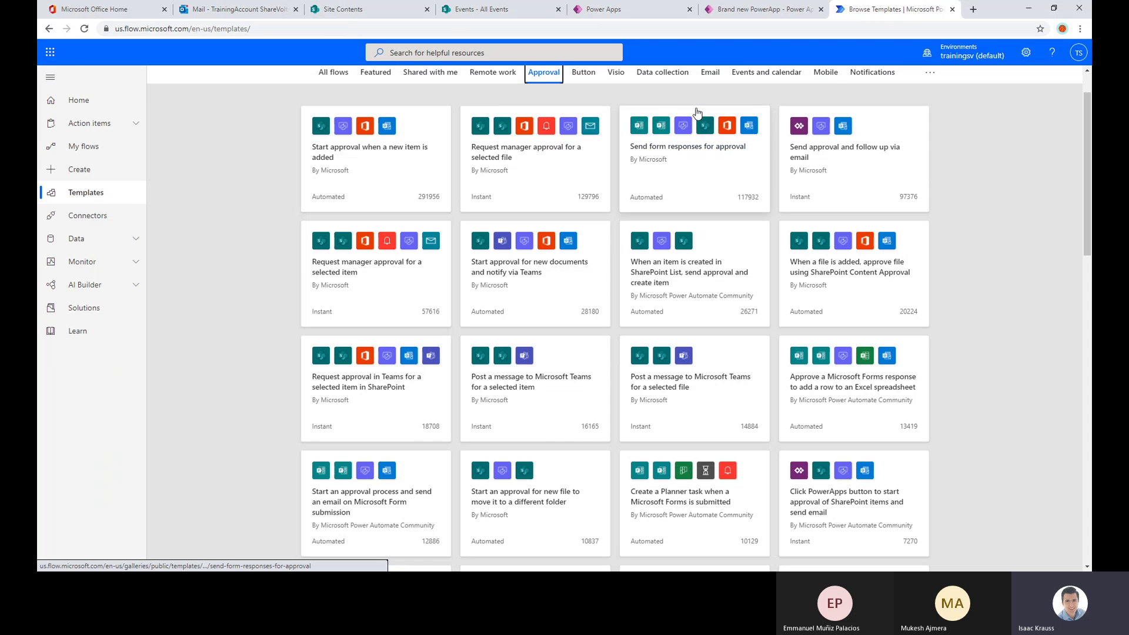
pyautogui.scroll(-10, 704, 143)
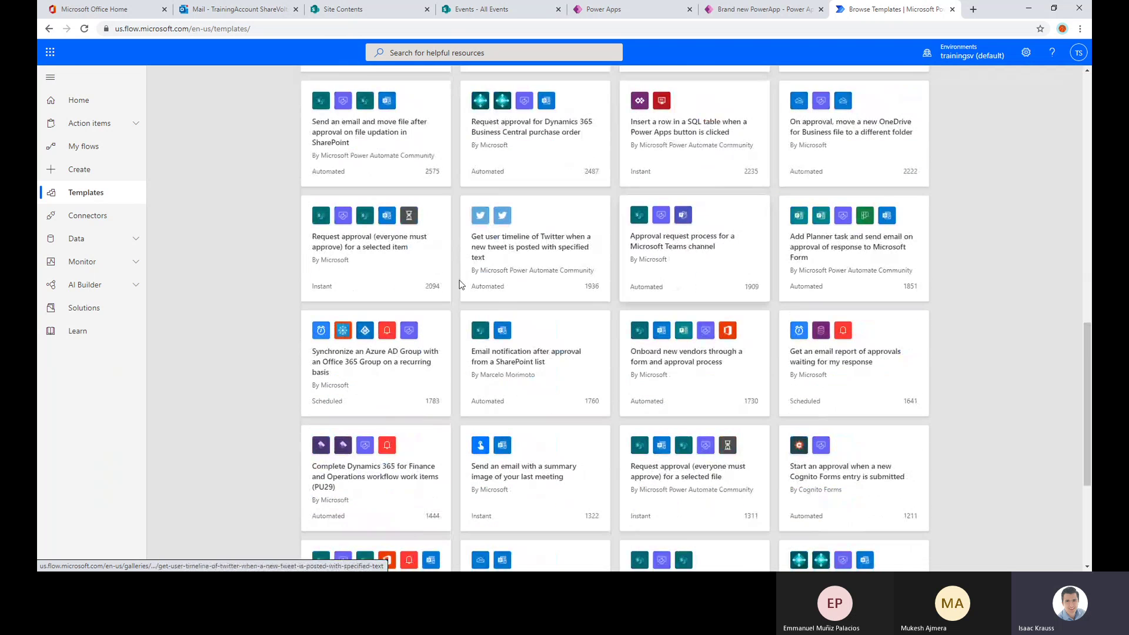
pyautogui.scroll(-3, 352, 288)
pyautogui.scroll(-2, 363, 284)
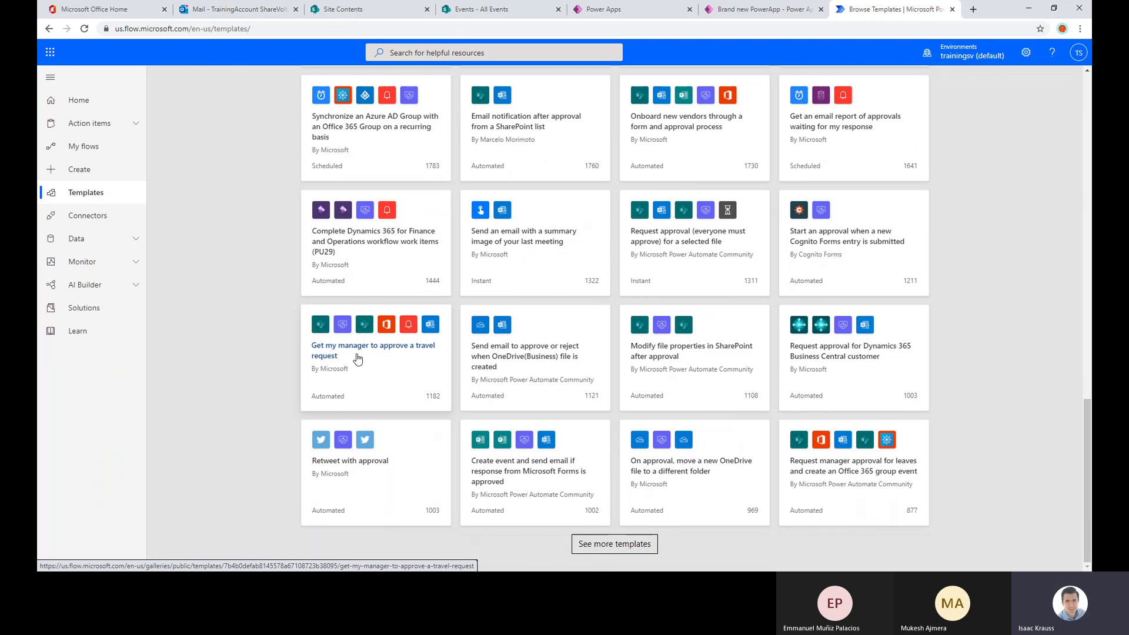
pyautogui.scroll(2, 715, 395)
pyautogui.scroll(10, 712, 393)
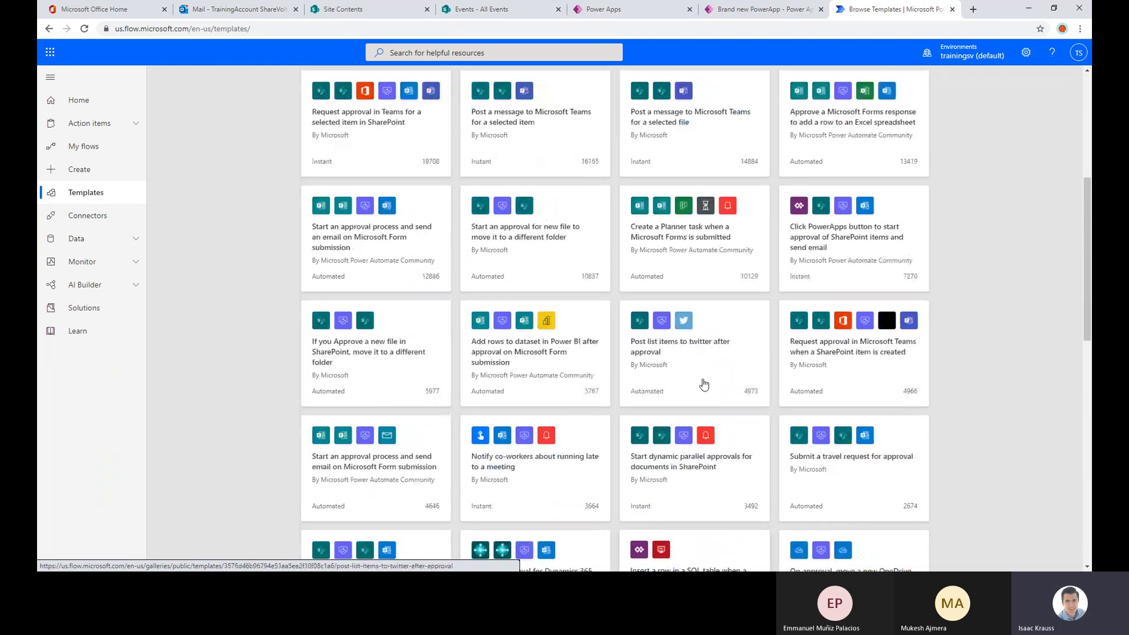
pyautogui.click(583, 128)
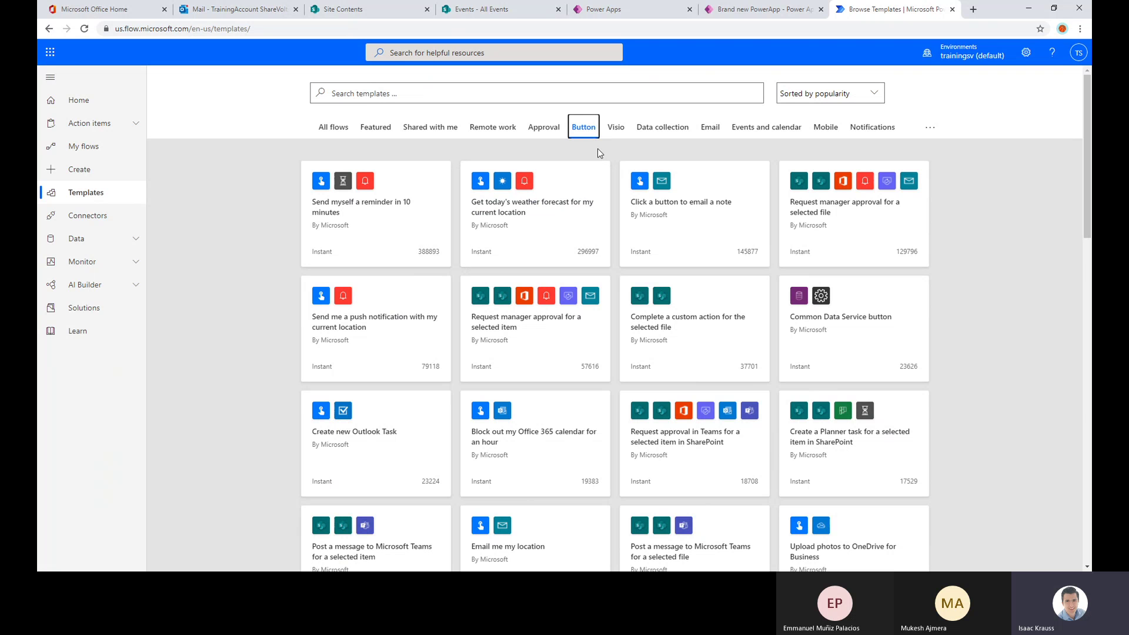
# - Browse the Visio, Data collection and Email template categories
pyautogui.scroll(-3, 599, 153)
pyautogui.scroll(-5, 605, 177)
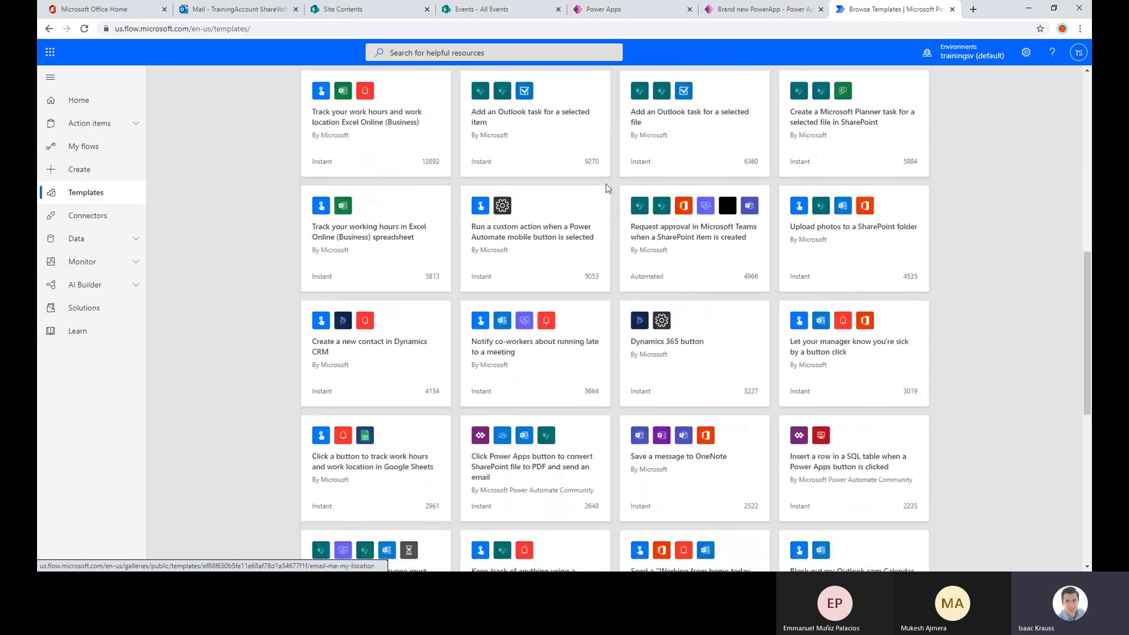
pyautogui.scroll(-3, 595, 187)
pyautogui.scroll(-3, 593, 187)
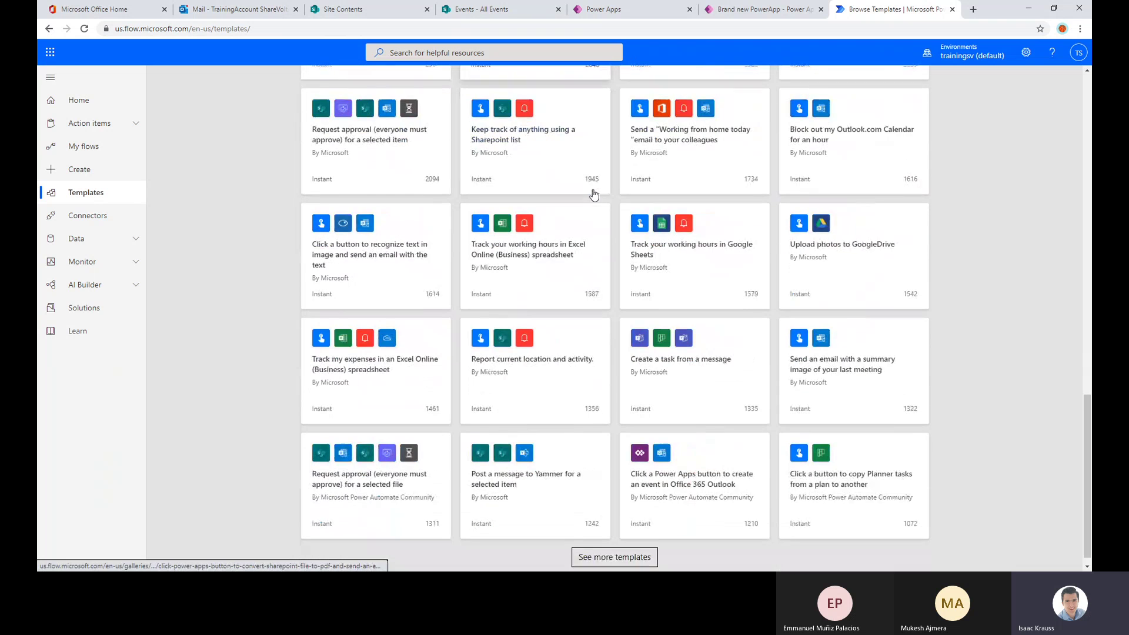
pyautogui.scroll(14, 594, 187)
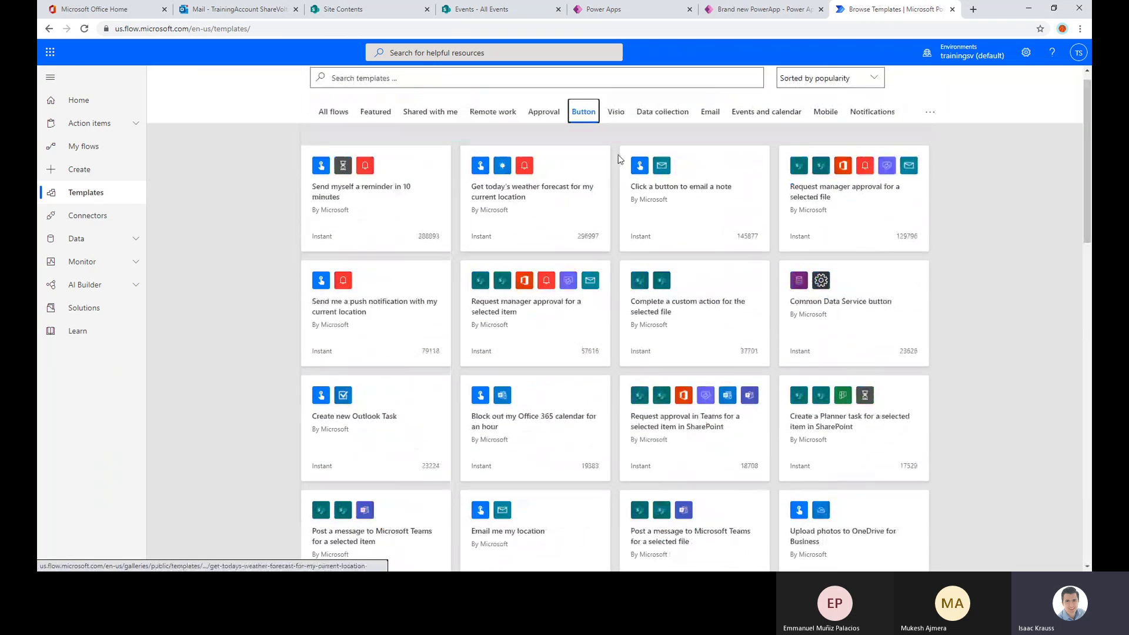
pyautogui.click(621, 127)
pyautogui.click(675, 134)
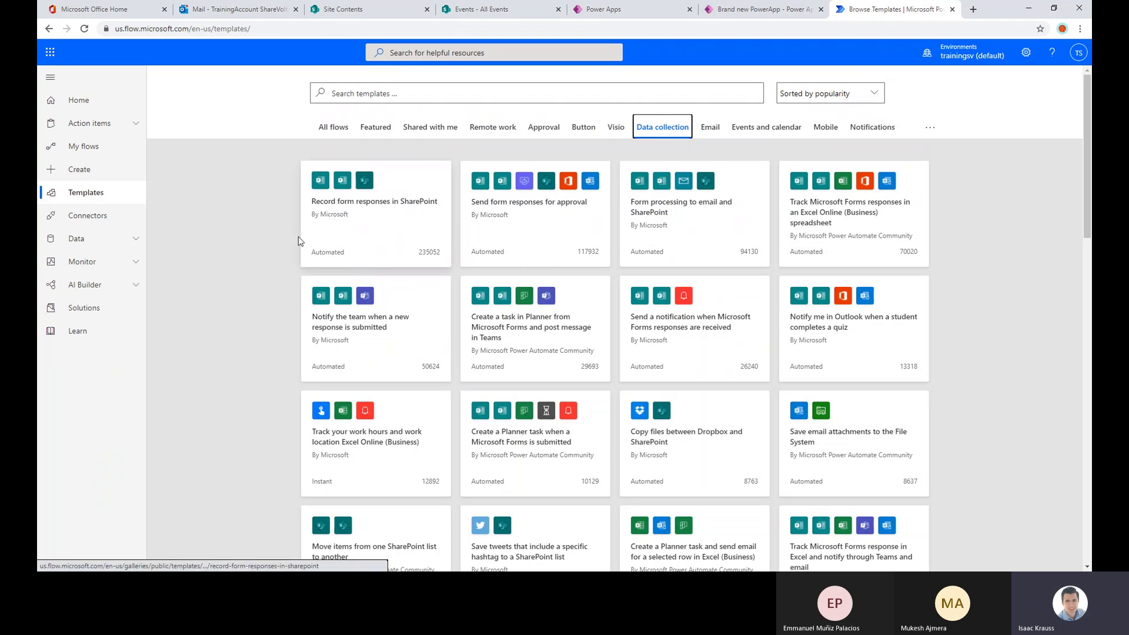
pyautogui.scroll(-5, 279, 233)
pyautogui.scroll(-6, 279, 232)
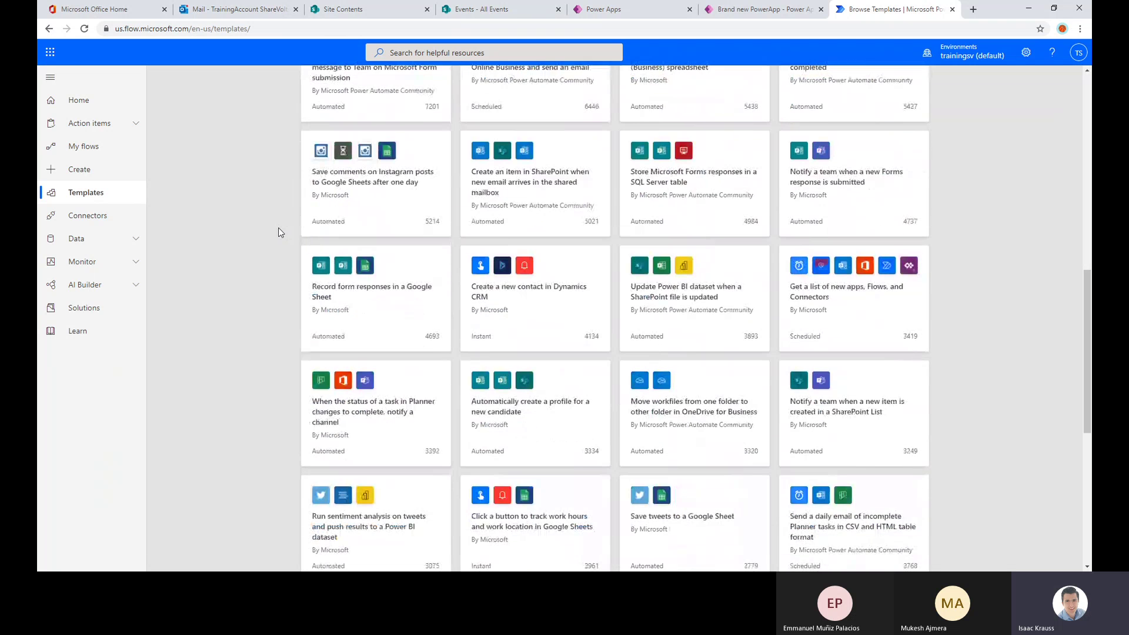
pyautogui.scroll(-6, 278, 227)
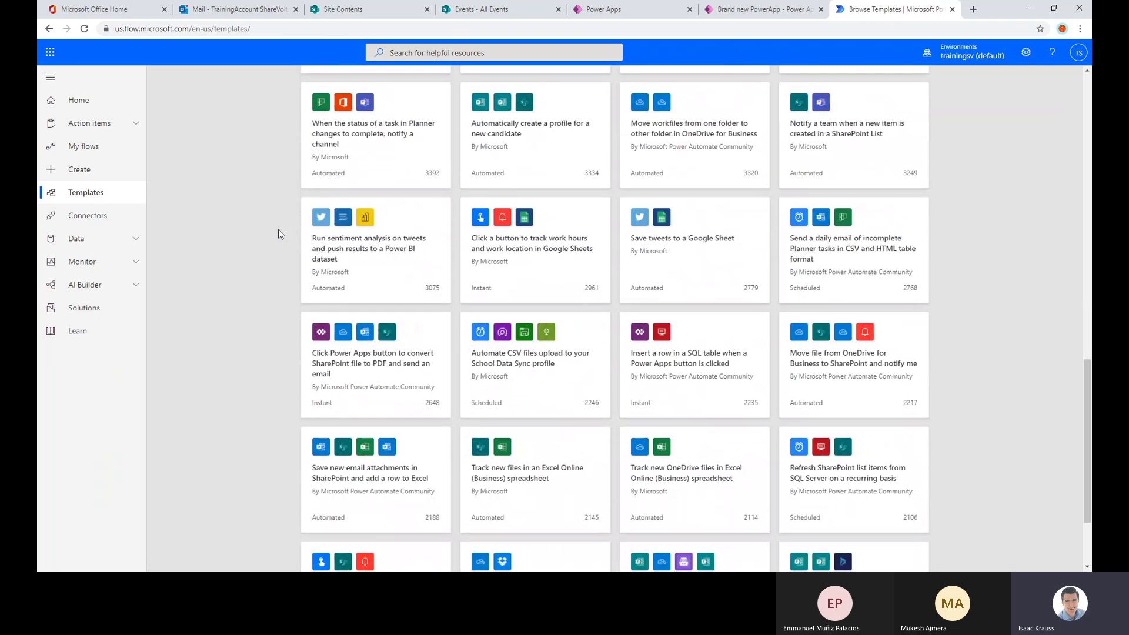
pyautogui.scroll(15, 718, 227)
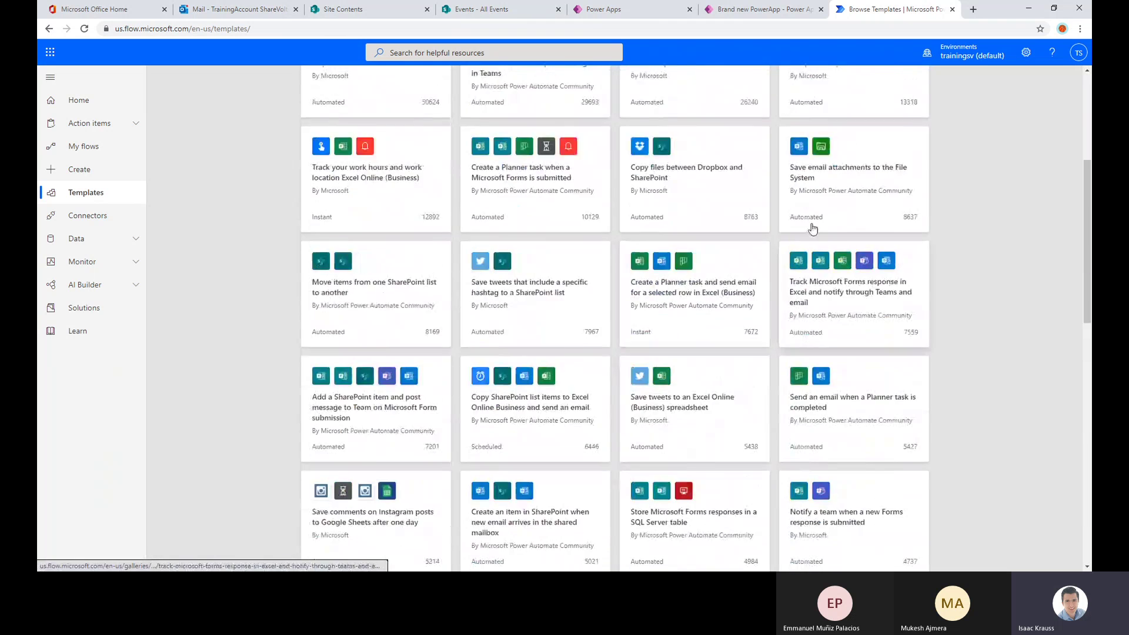
pyautogui.click(712, 127)
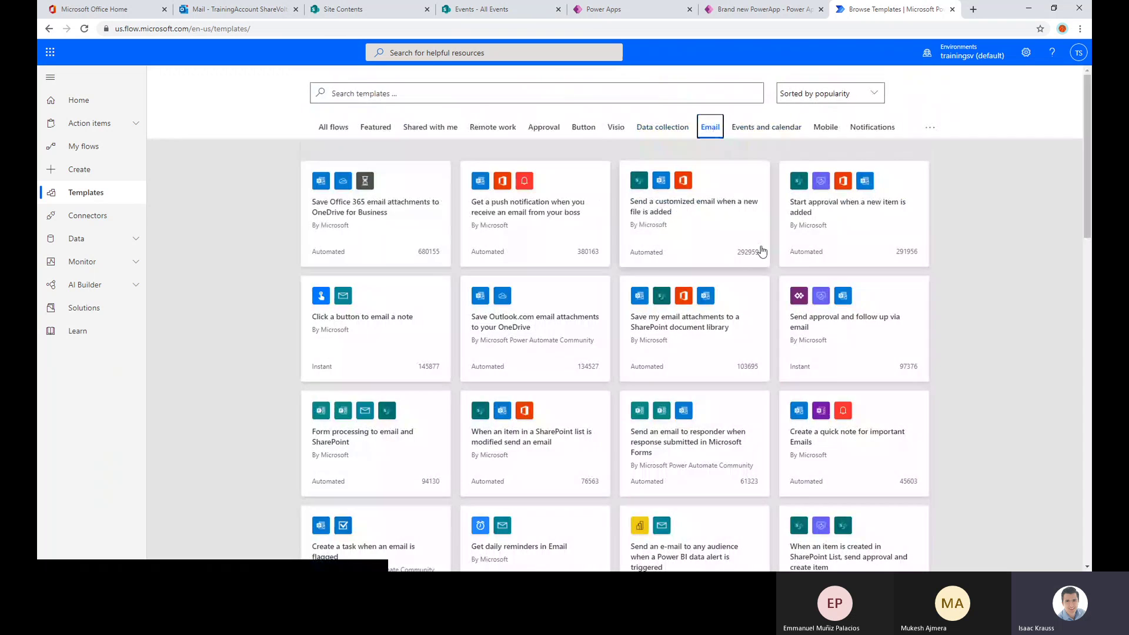
pyautogui.scroll(-10, 917, 229)
pyautogui.scroll(10, 922, 228)
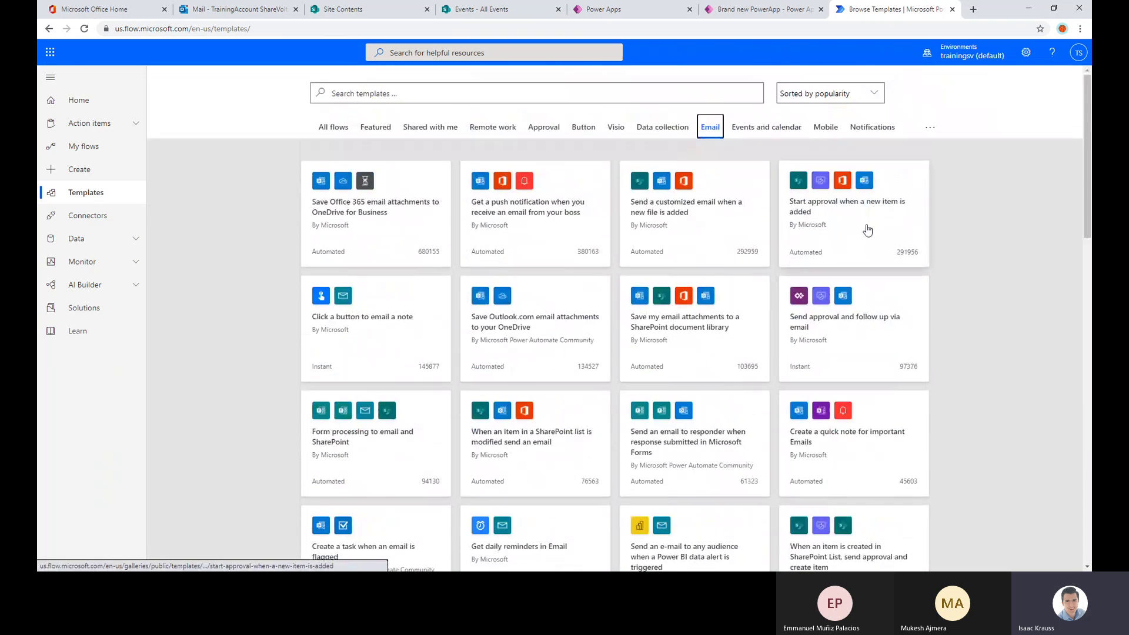
# - Browse the Events and calendar, Mobile and Notifications template categories
pyautogui.click(765, 130)
pyautogui.scroll(-10, 898, 172)
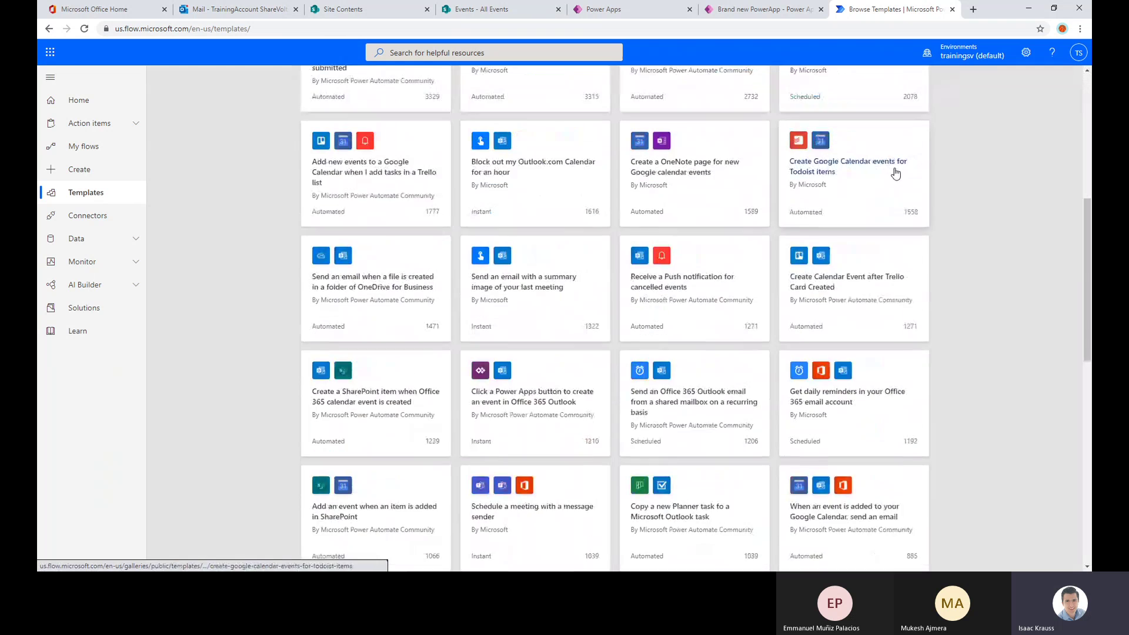
pyautogui.scroll(8, 901, 169)
pyautogui.scroll(5, 902, 168)
pyautogui.click(826, 127)
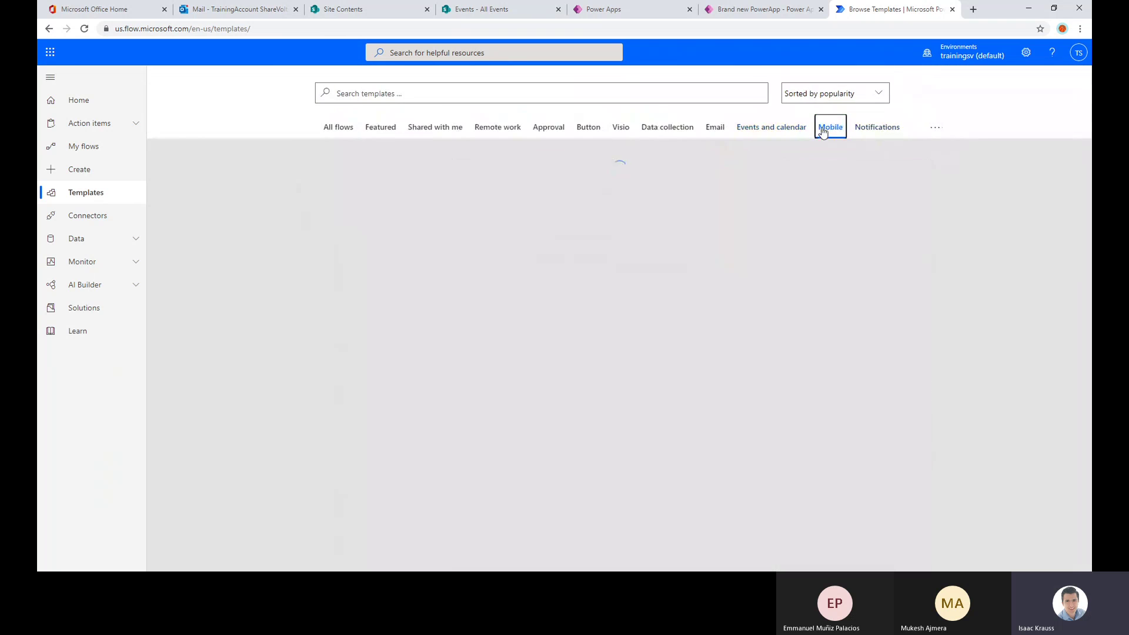
pyautogui.scroll(-1, 624, 229)
pyautogui.scroll(-8, 623, 230)
pyautogui.scroll(9, 801, 245)
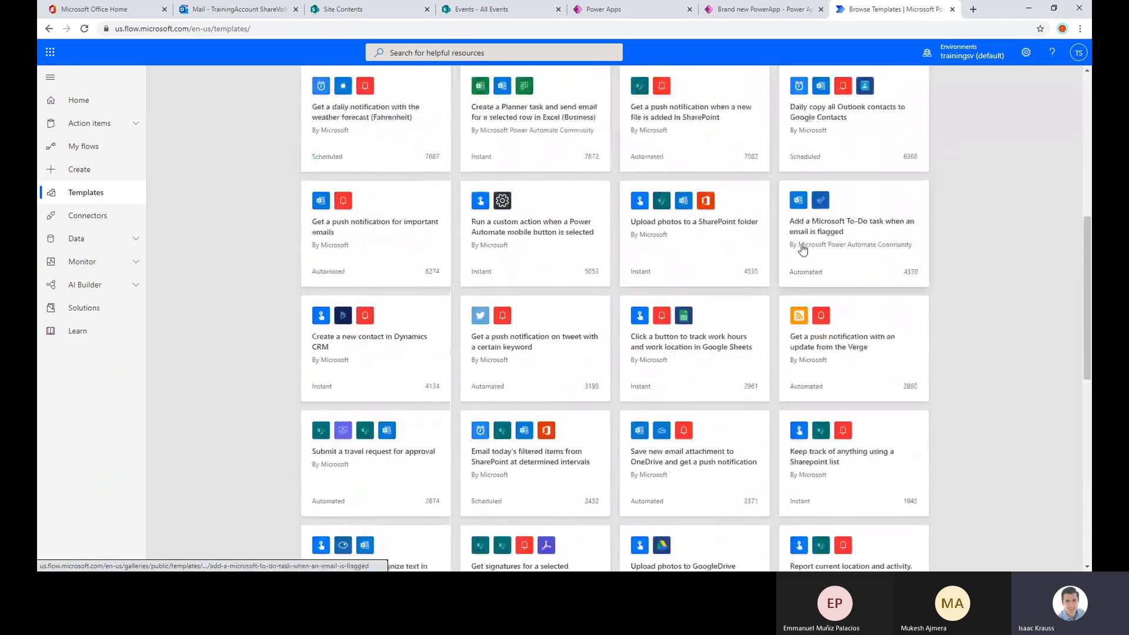
pyautogui.click(872, 130)
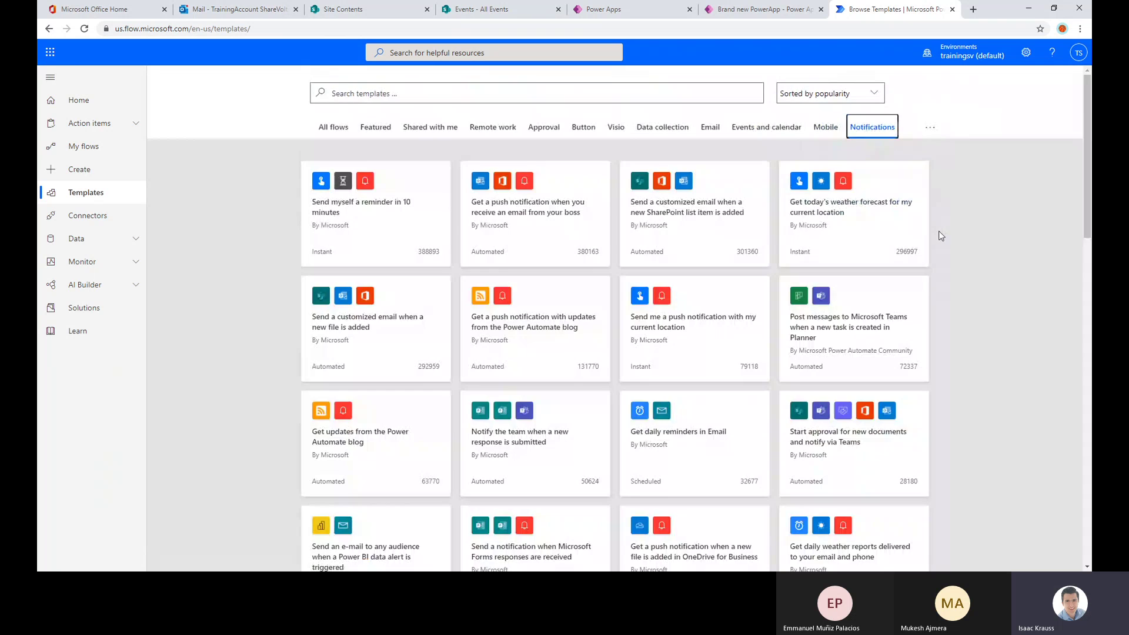
pyautogui.scroll(-6, 940, 235)
pyautogui.scroll(6, 936, 233)
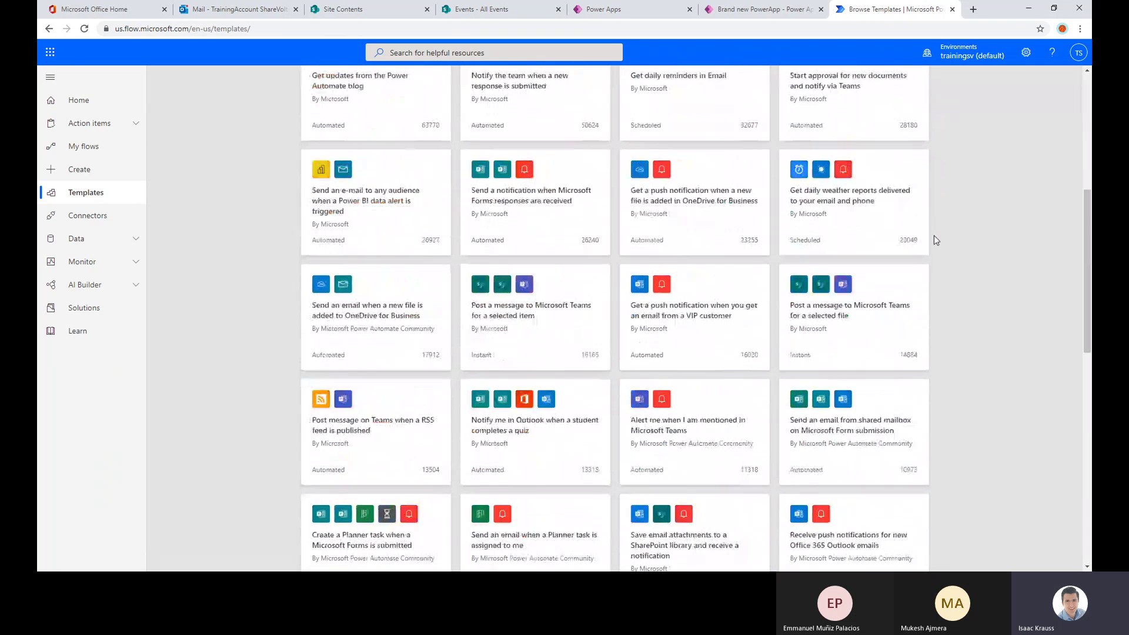
# - Check the extra categories list, then return to Featured with the OneDrive-to-Teams approval template in view
pyautogui.click(930, 131)
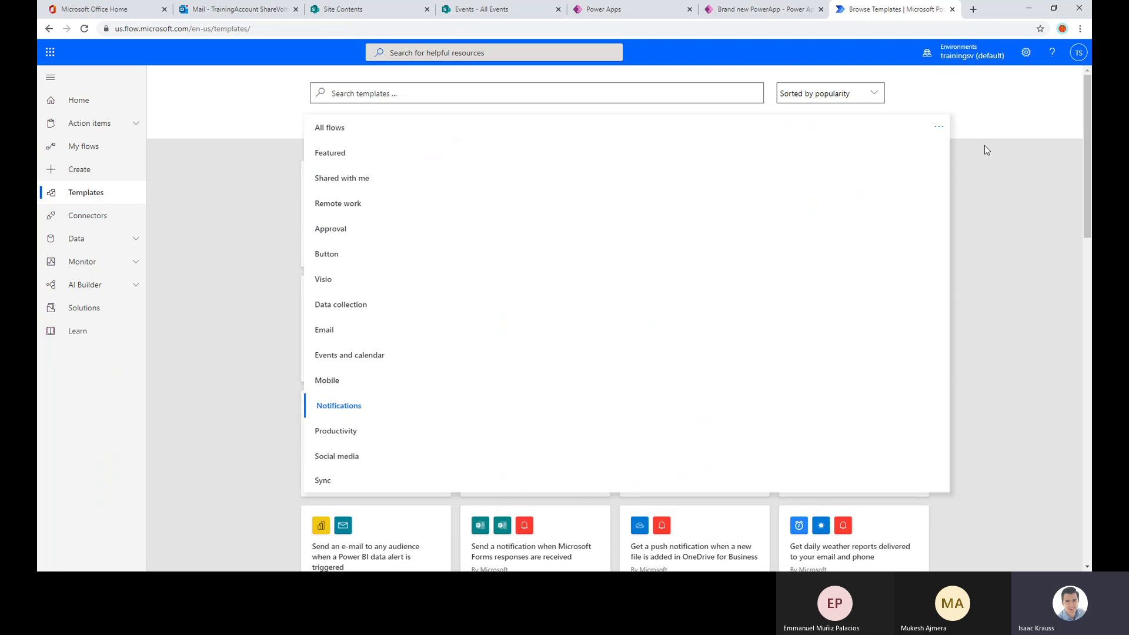
pyautogui.click(939, 127)
pyautogui.click(379, 128)
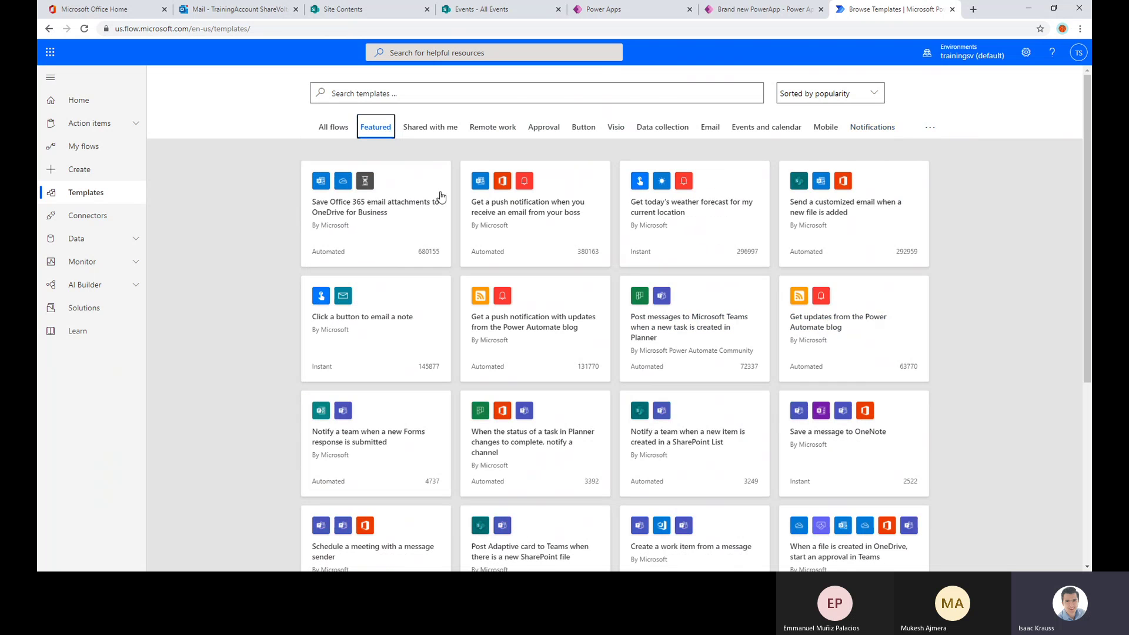
pyautogui.scroll(-4, 961, 270)
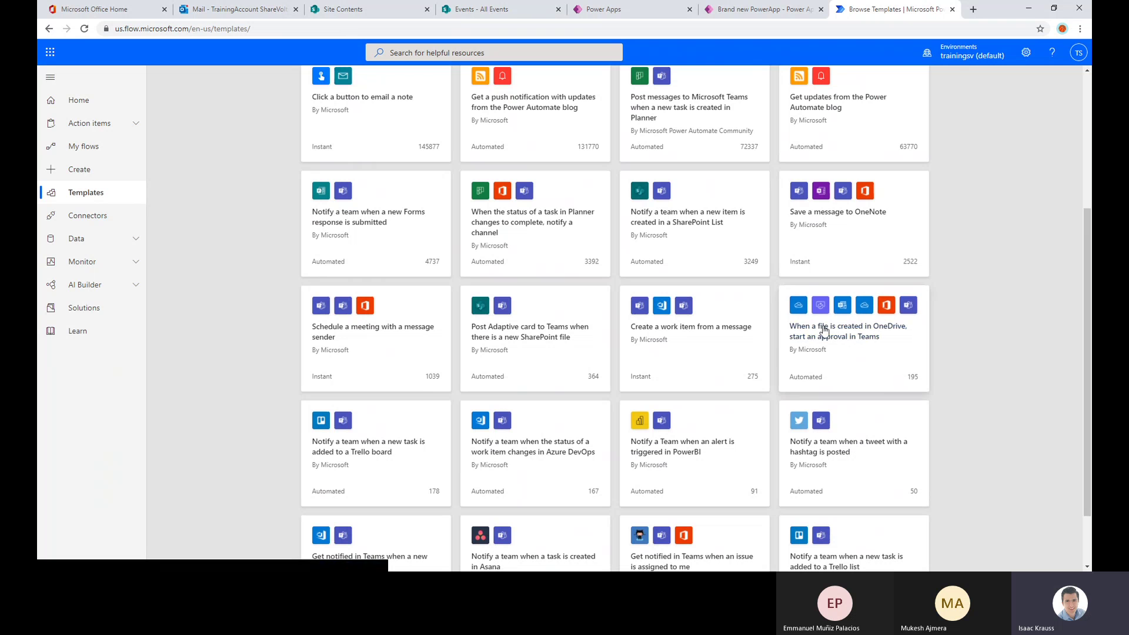
# - Open the 'When a file is created in OneDrive, start an approval in Teams' template and connect OneDrive for Business and Teams
pyautogui.click(838, 334)
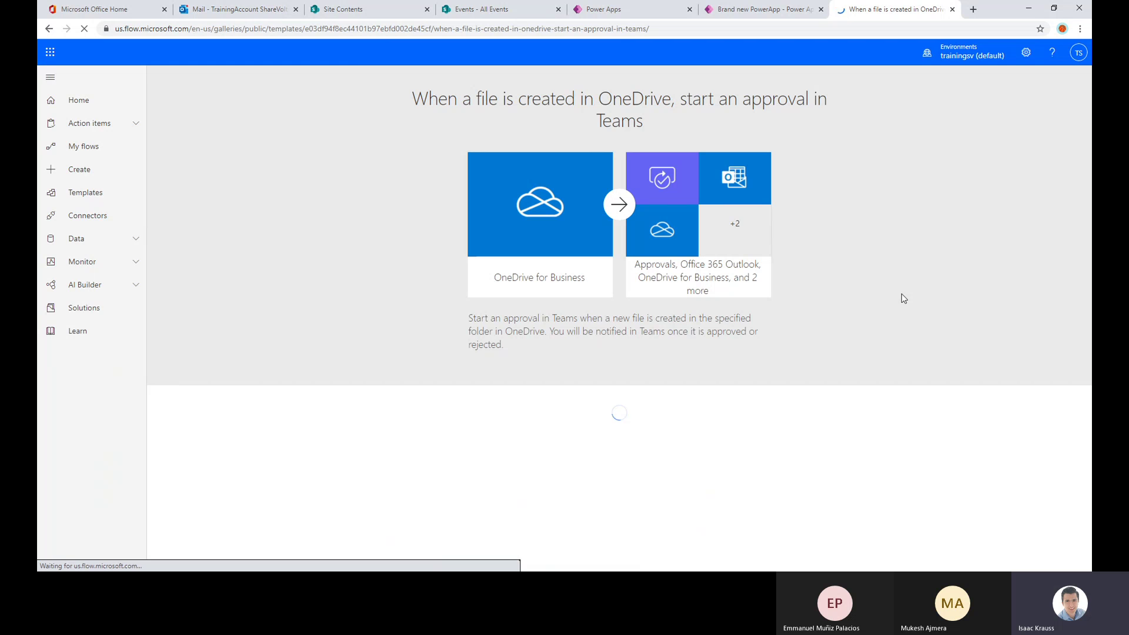
pyautogui.scroll(-1, 899, 293)
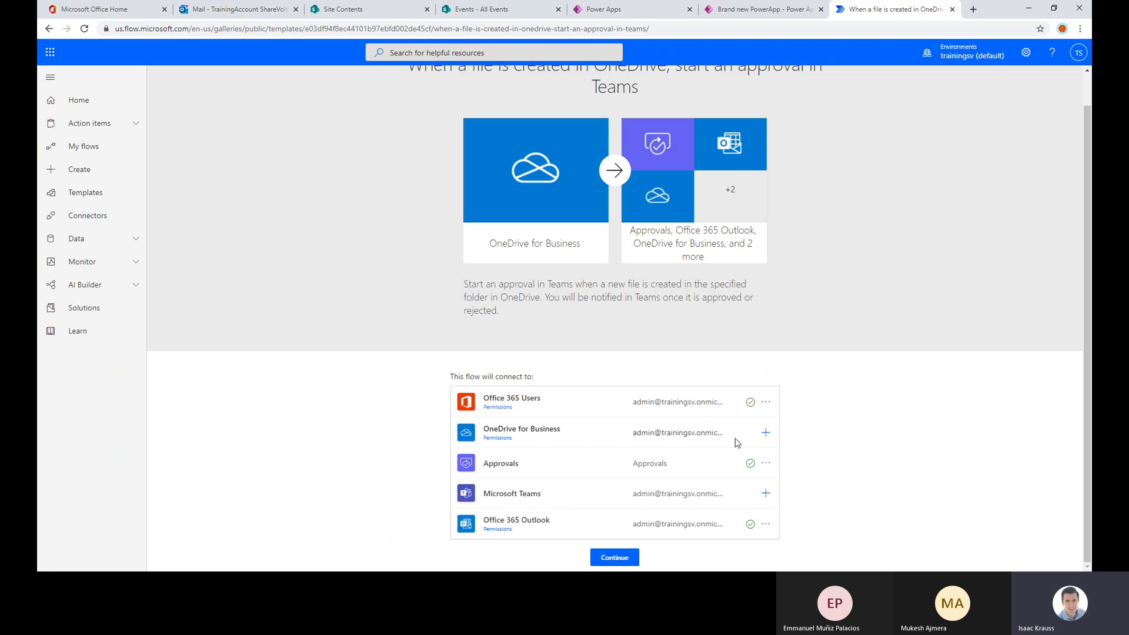
pyautogui.click(766, 433)
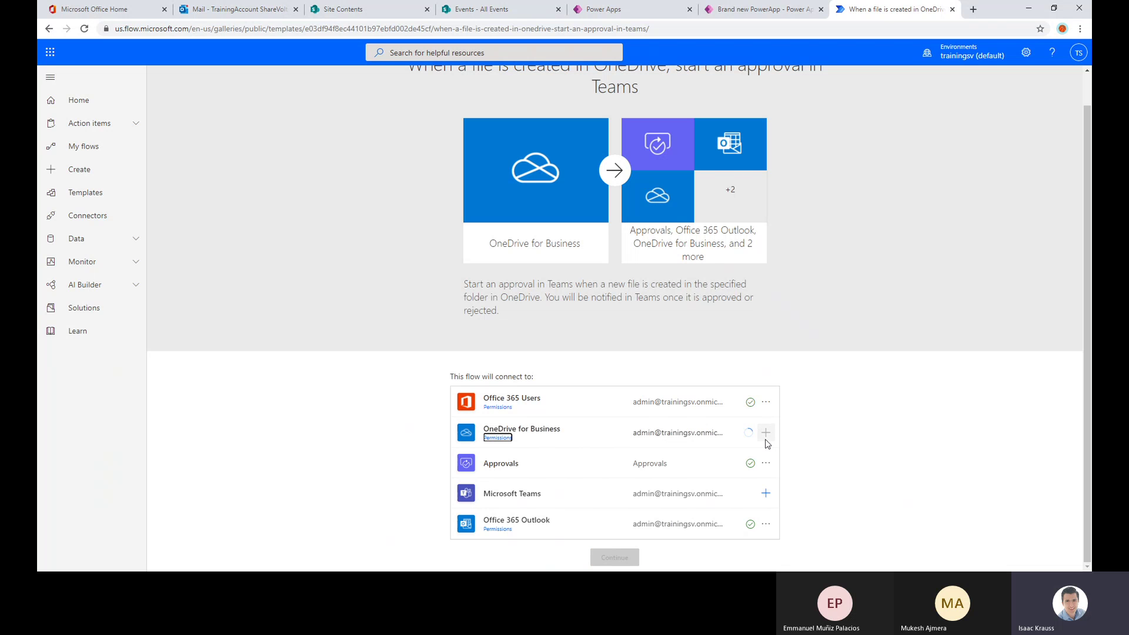
pyautogui.click(766, 493)
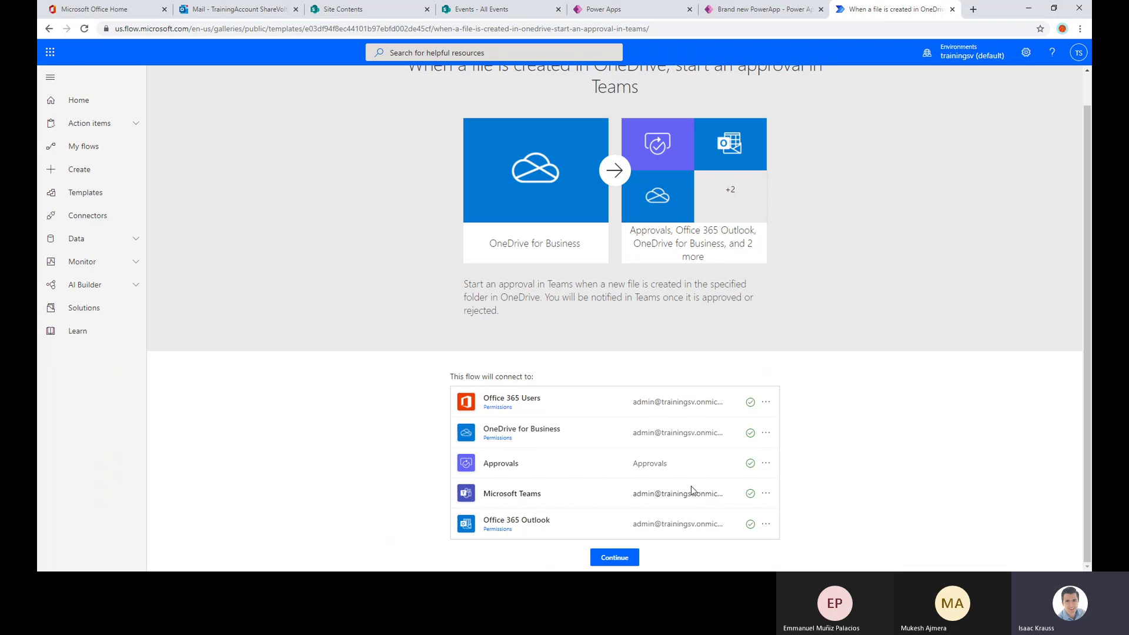
pyautogui.click(604, 566)
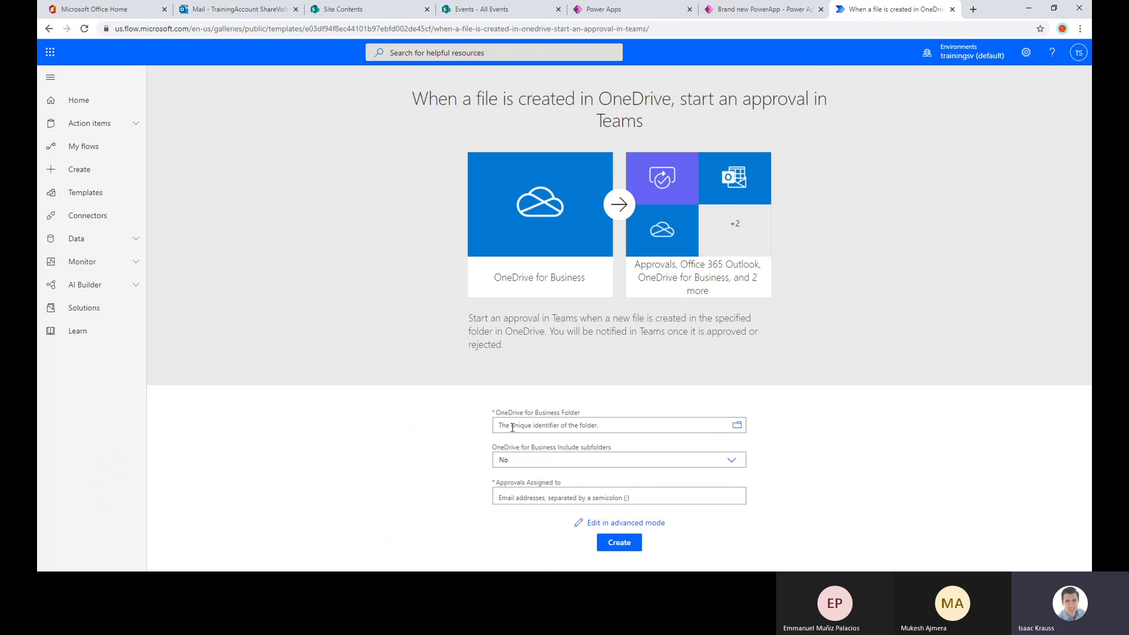
# - Open OneDrive from the Office home page and start creating a new folder
pyautogui.click(94, 9)
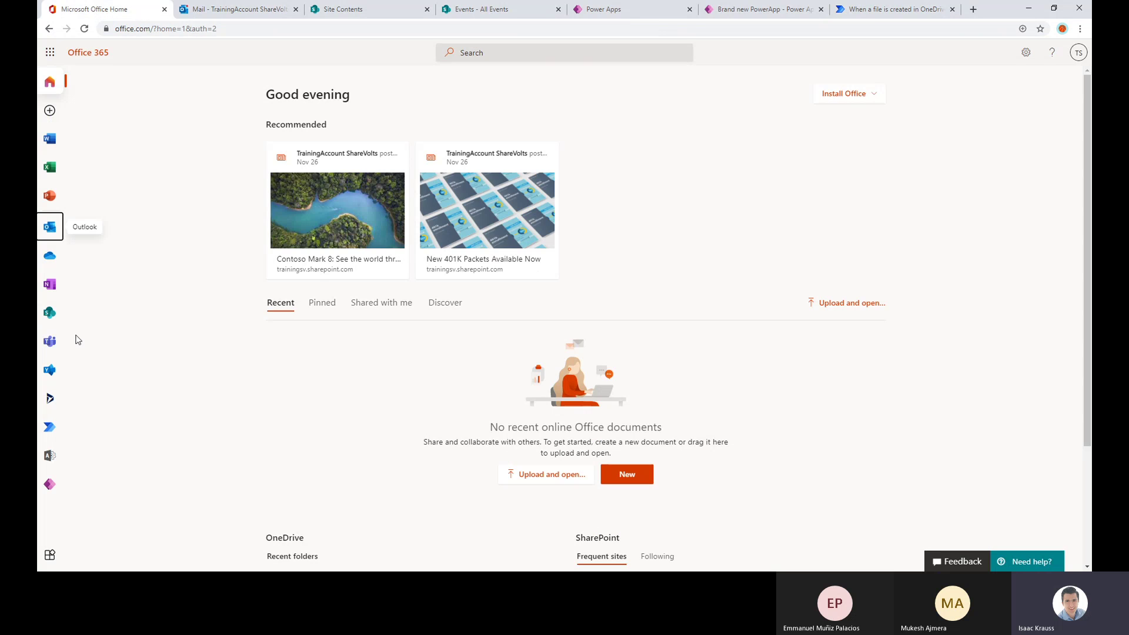
pyautogui.click(54, 259)
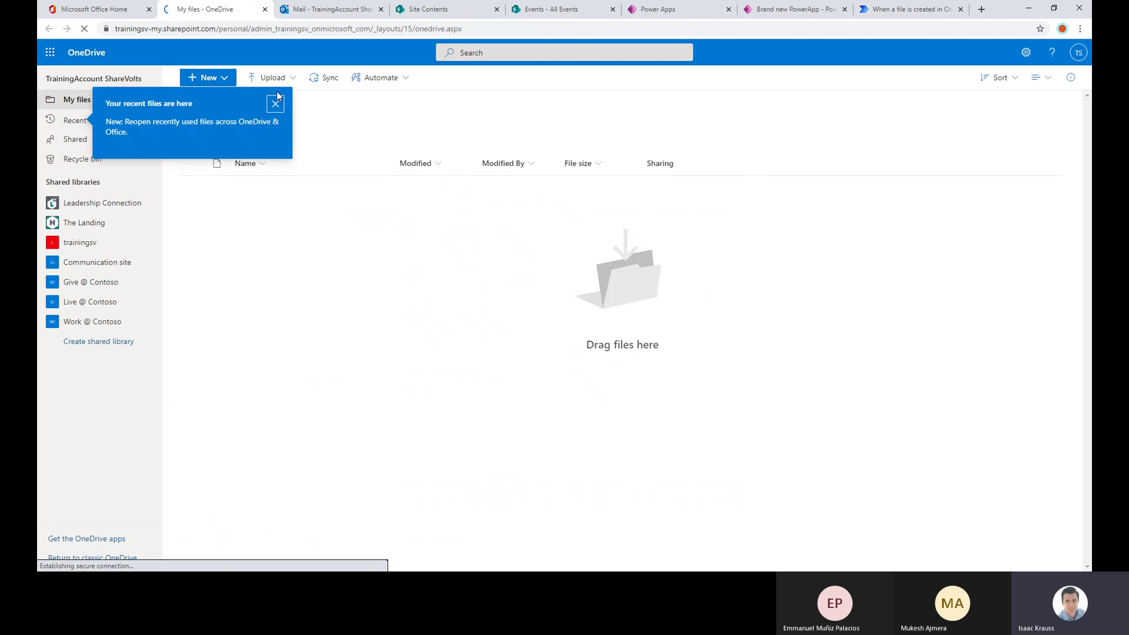
pyautogui.click(276, 103)
pyautogui.click(217, 78)
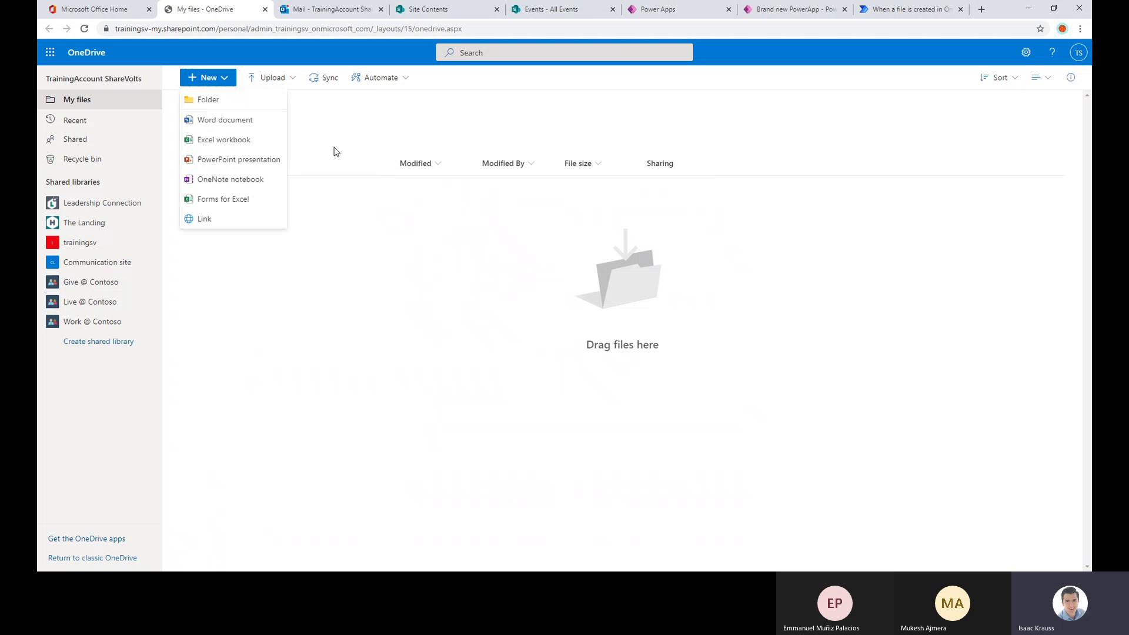
pyautogui.click(206, 101)
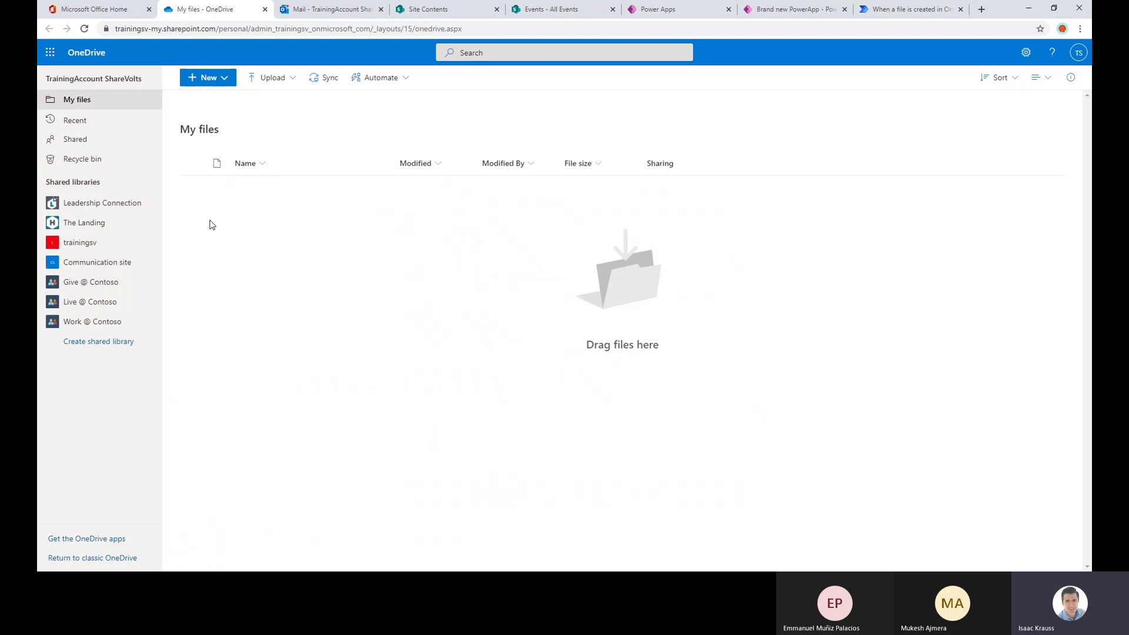
pyautogui.click(216, 79)
pyautogui.click(221, 105)
# - Reload OneDrive and create the new folder named PAtest
pyautogui.click(88, 29)
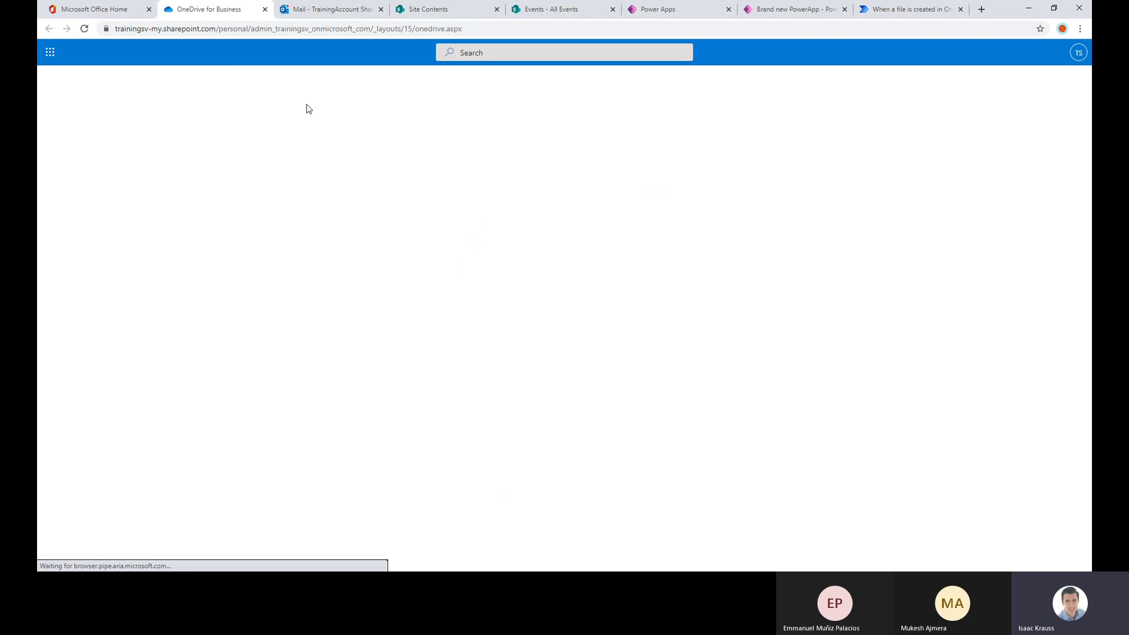
pyautogui.click(216, 80)
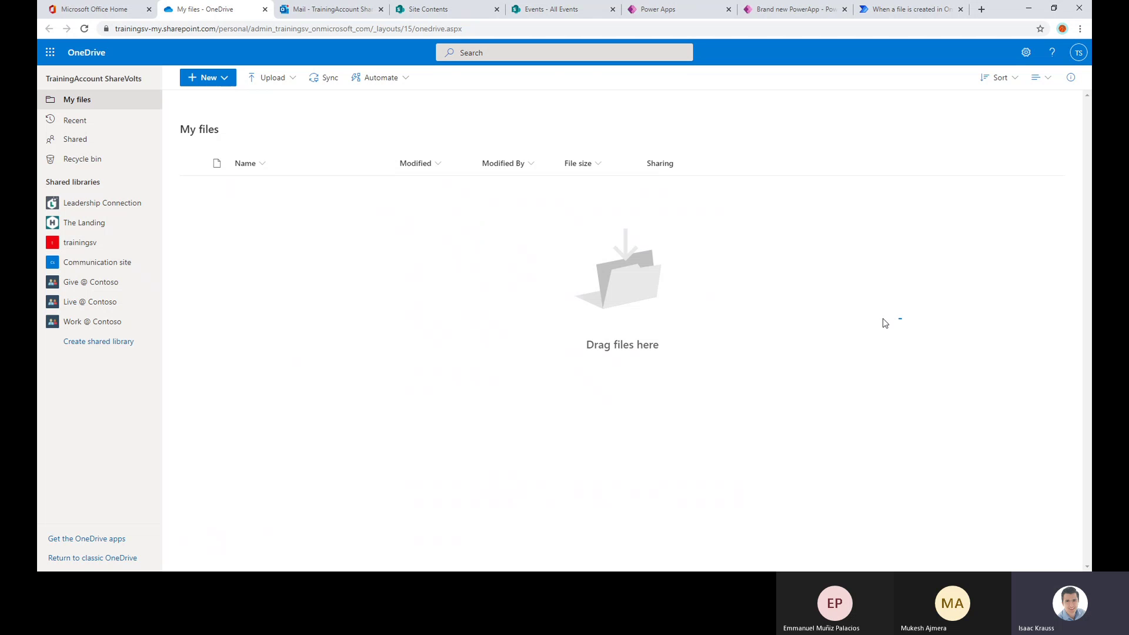
pyautogui.press('F5')
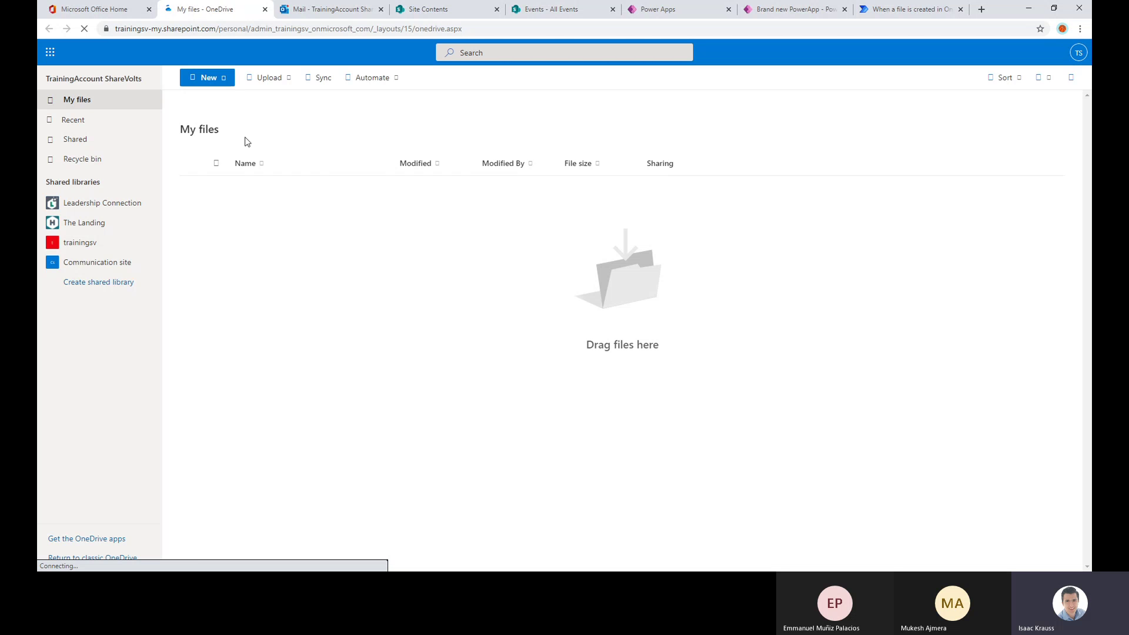
pyautogui.click(223, 83)
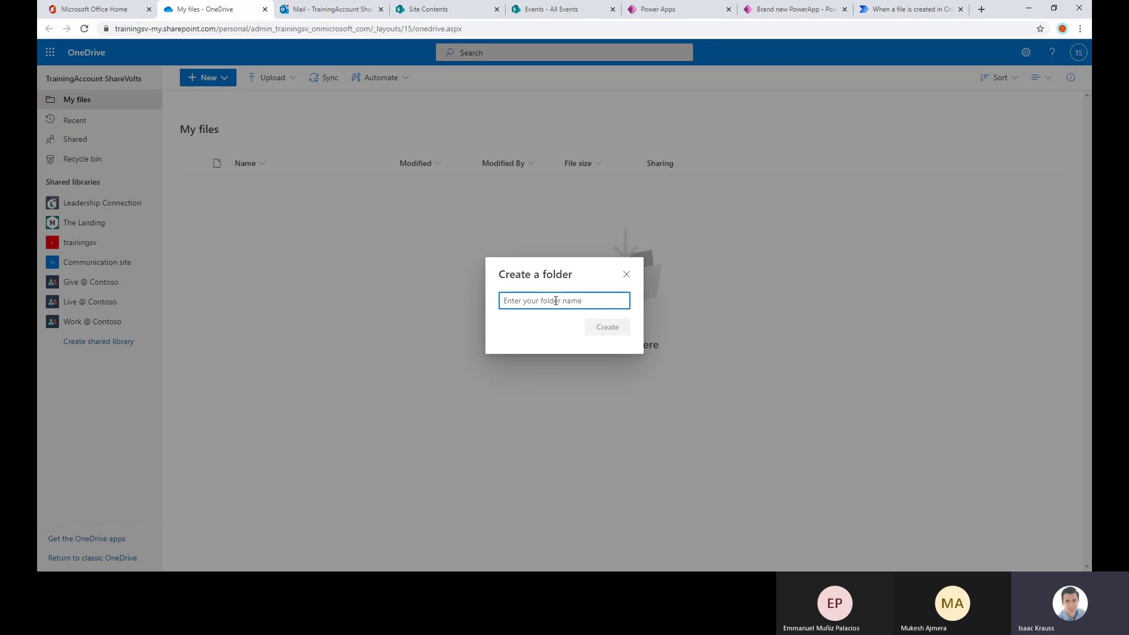
pyautogui.write('PAtest')
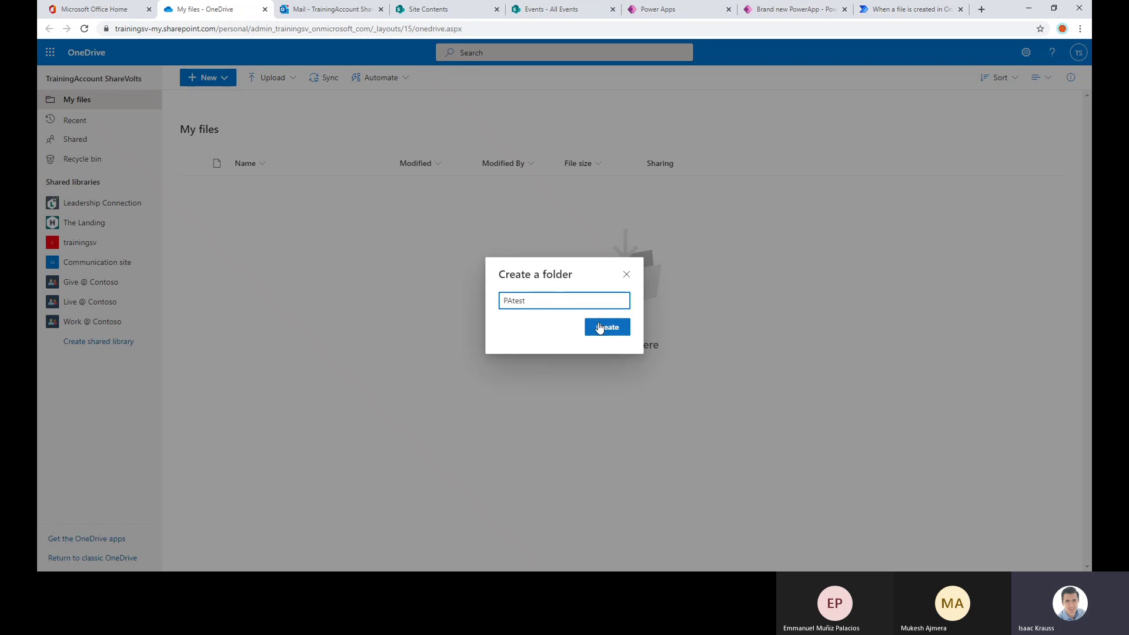
pyautogui.click(600, 328)
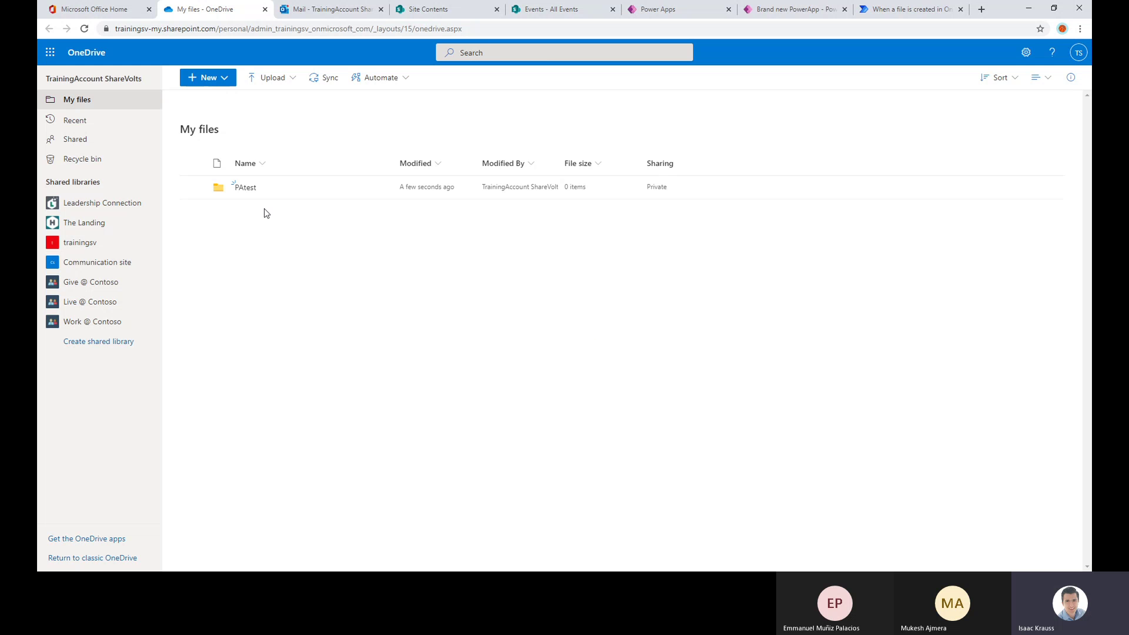
# - Set the watched folder to Root > PAtest, assign approvals to your own account, and create the flow
pyautogui.click(913, 8)
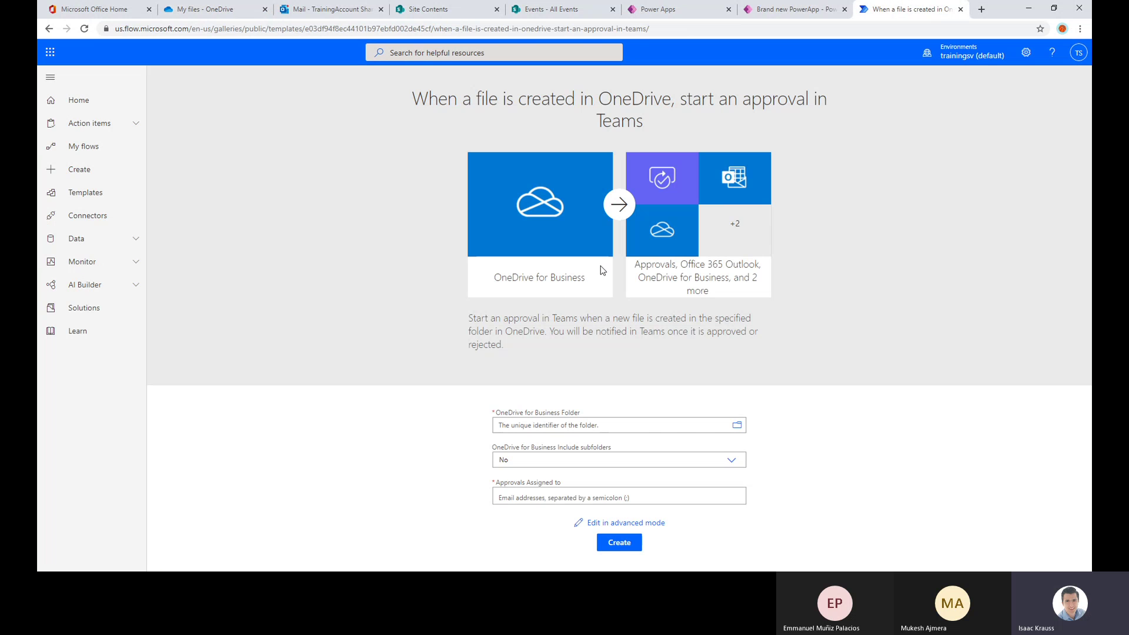
pyautogui.click(738, 426)
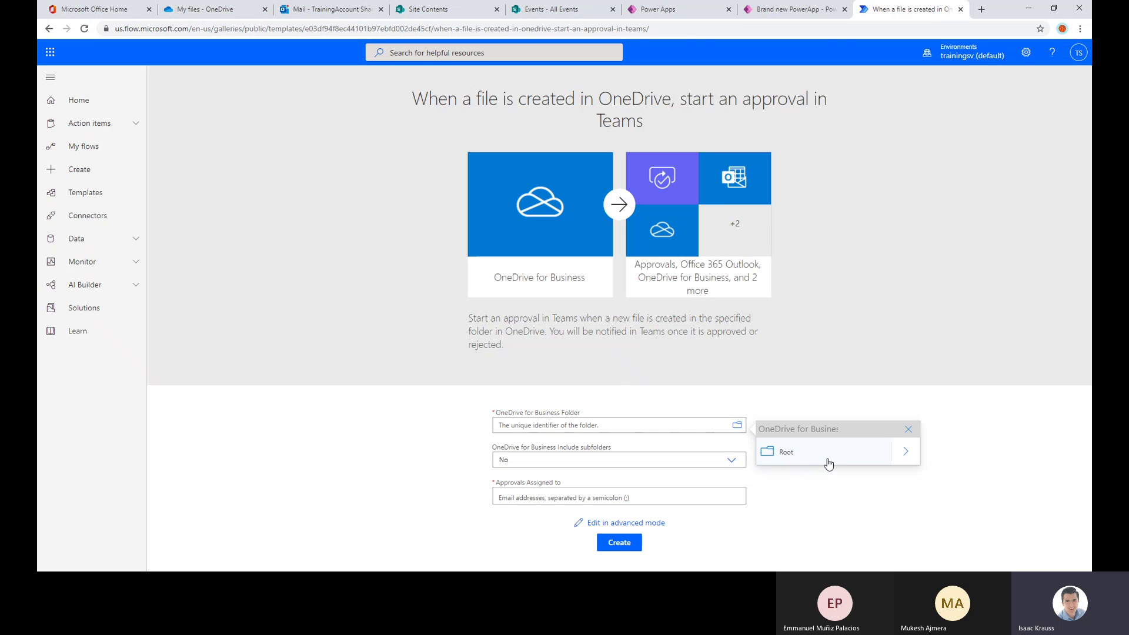
pyautogui.click(914, 457)
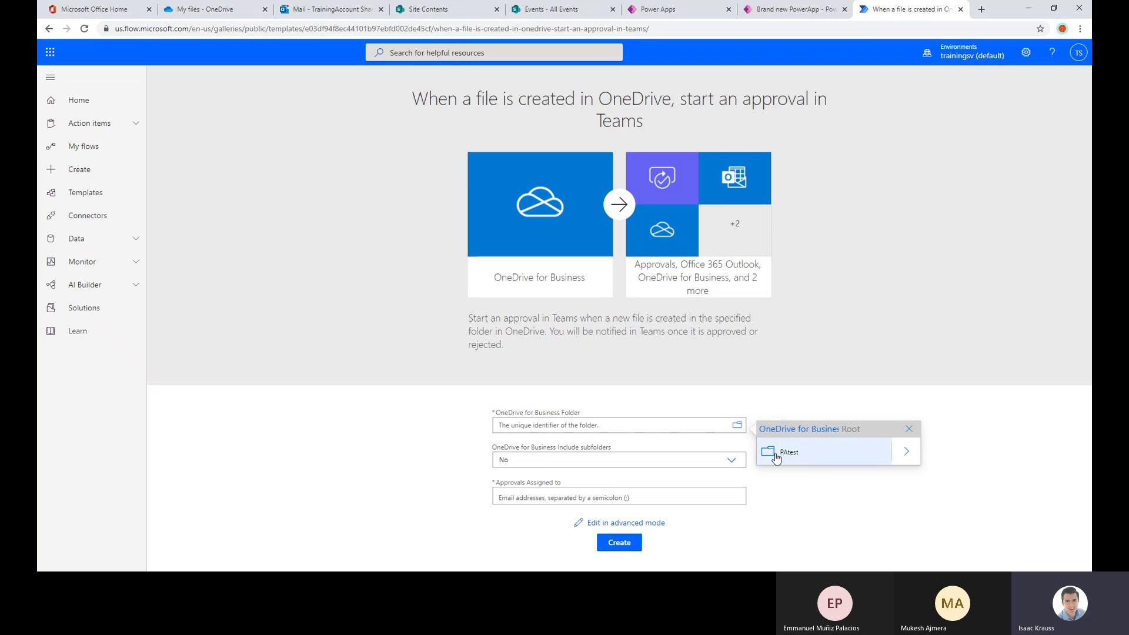
pyautogui.click(779, 458)
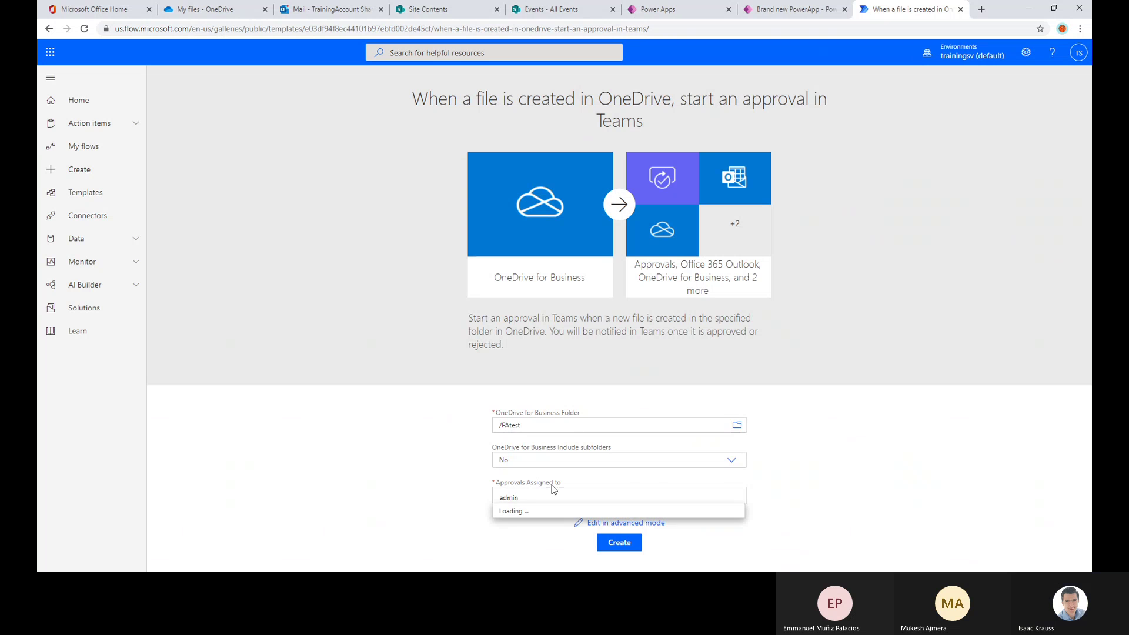
pyautogui.click(537, 517)
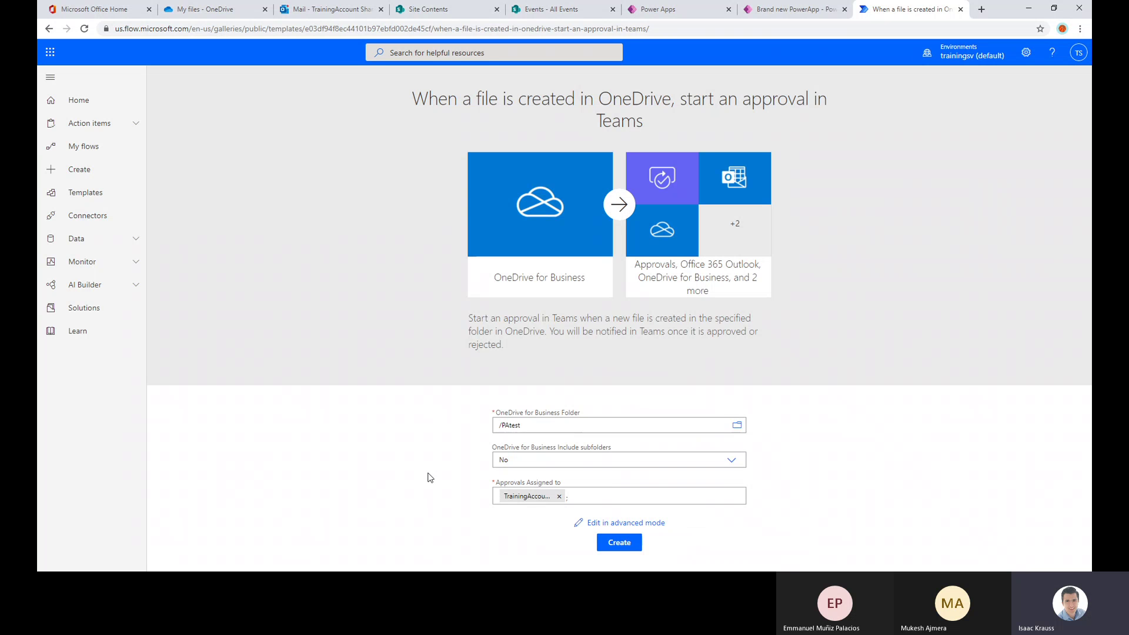
pyautogui.click(626, 546)
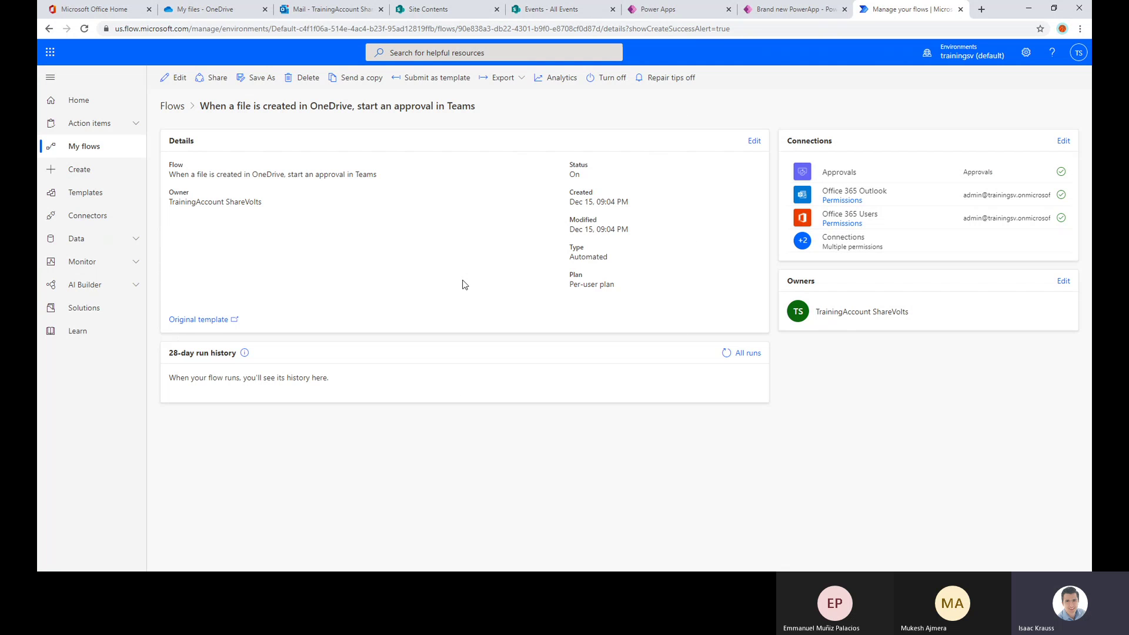
# - Open the flow for editing and review the trigger, Create share link and Get my profile steps
pyautogui.click(176, 86)
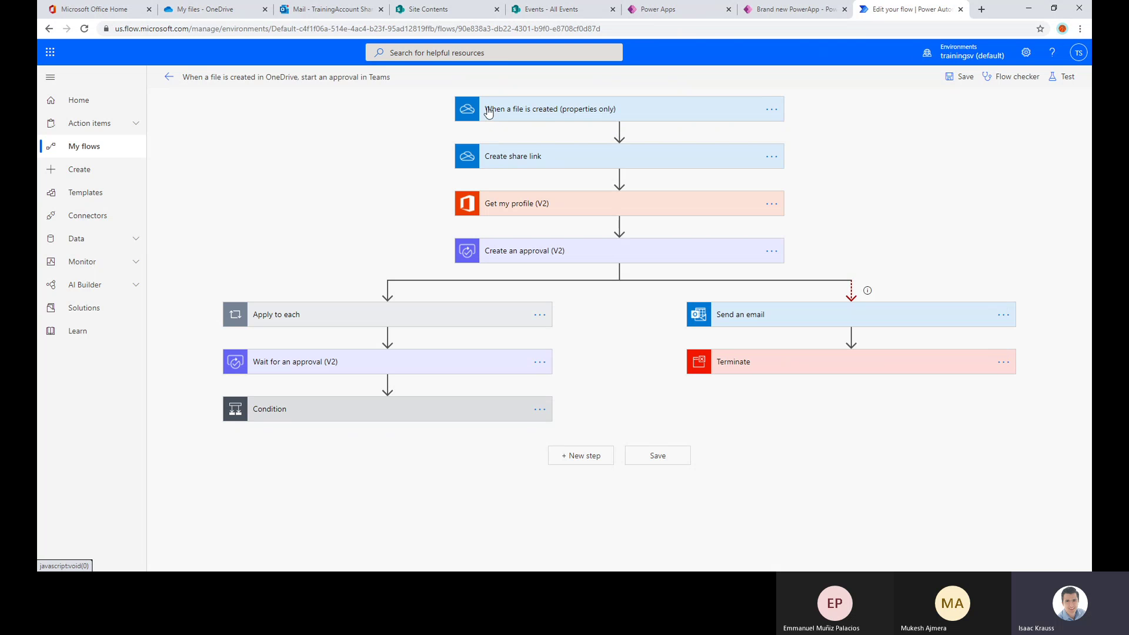
pyautogui.click(531, 111)
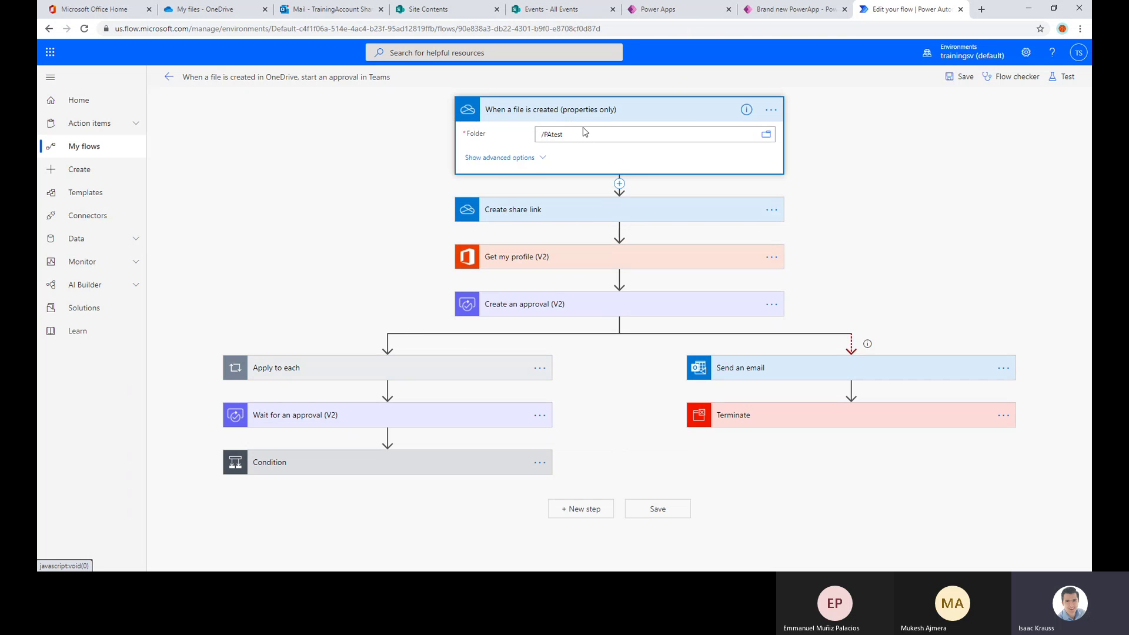
pyautogui.click(517, 158)
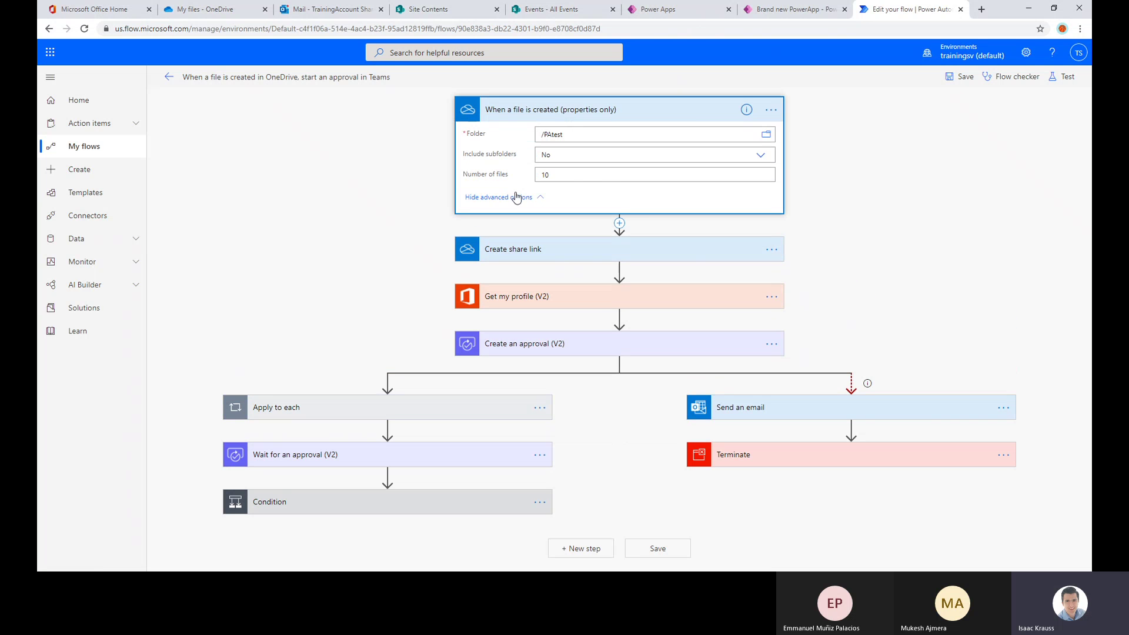
pyautogui.click(497, 197)
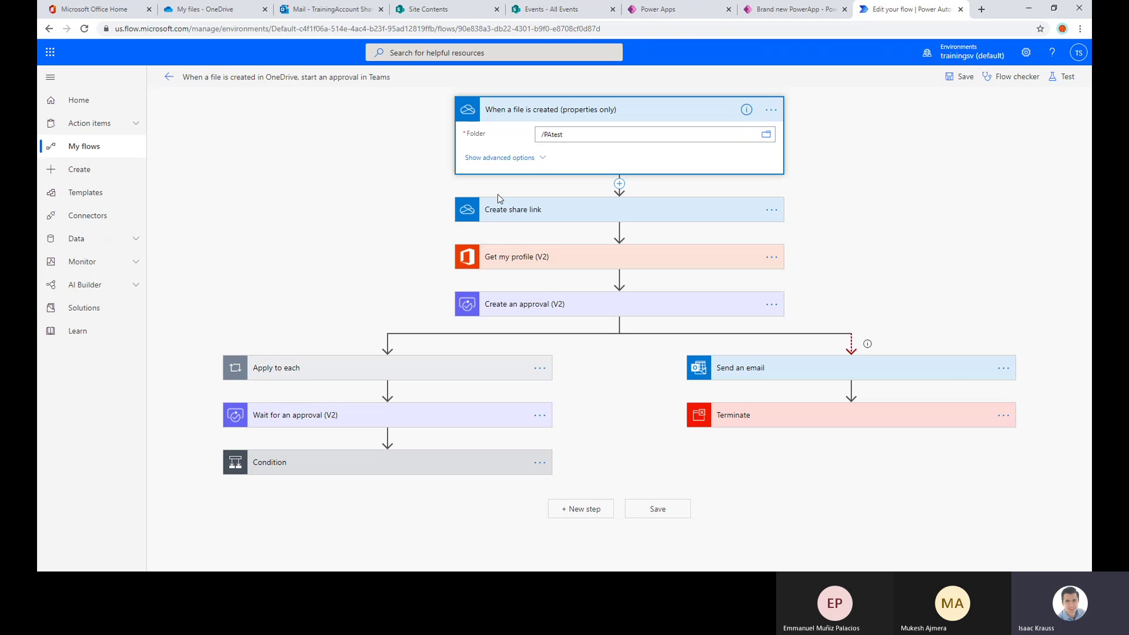
pyautogui.click(545, 112)
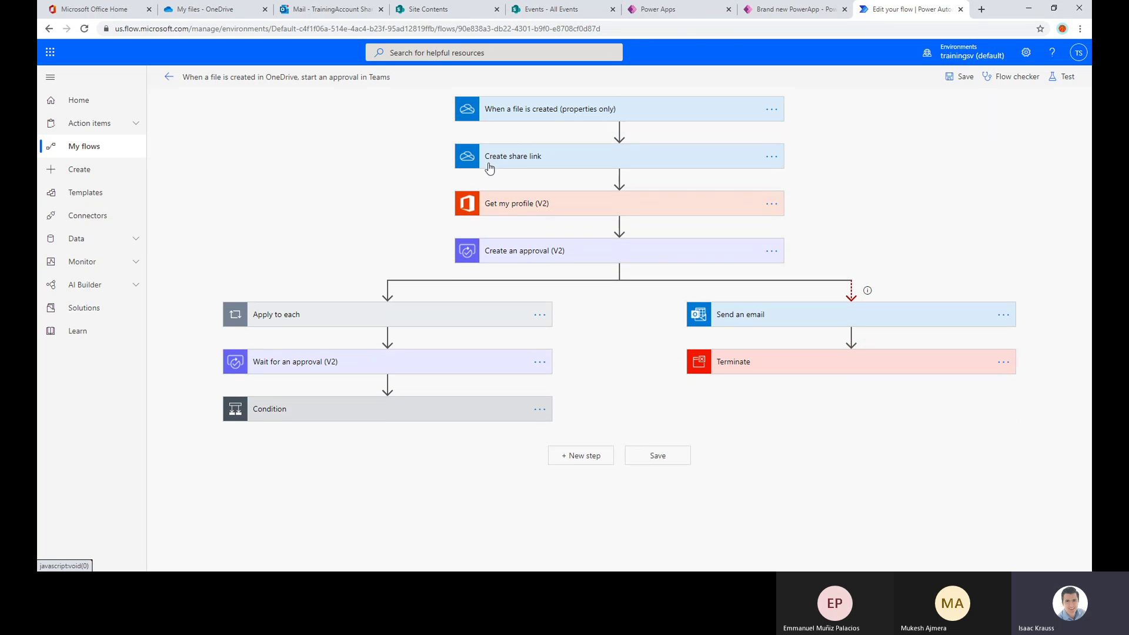
pyautogui.click(544, 159)
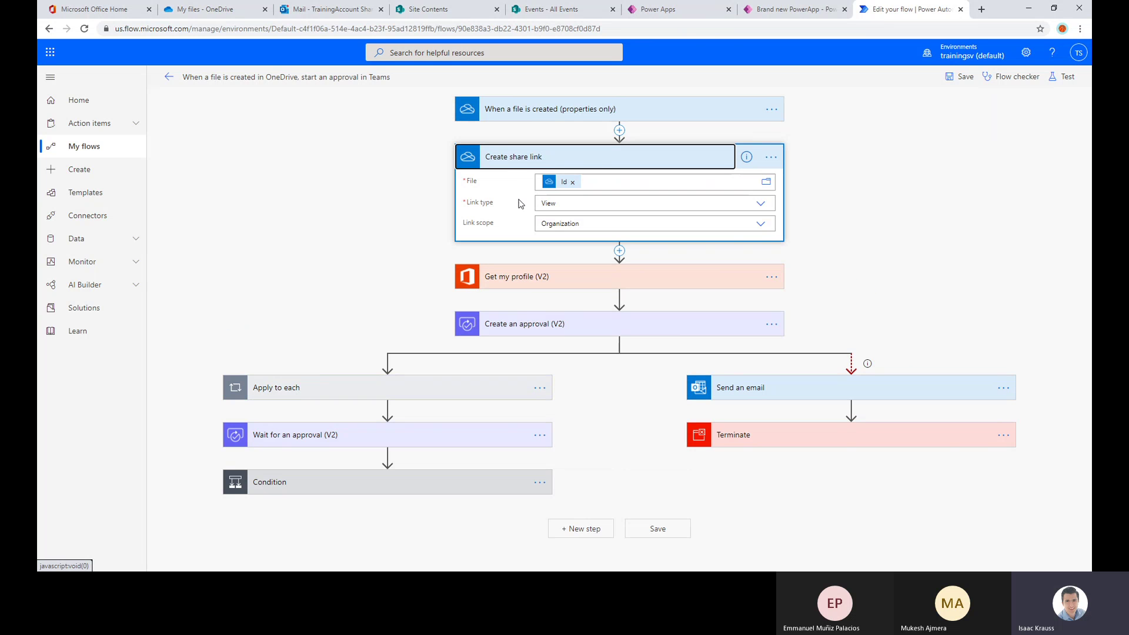
pyautogui.click(516, 158)
pyautogui.click(524, 205)
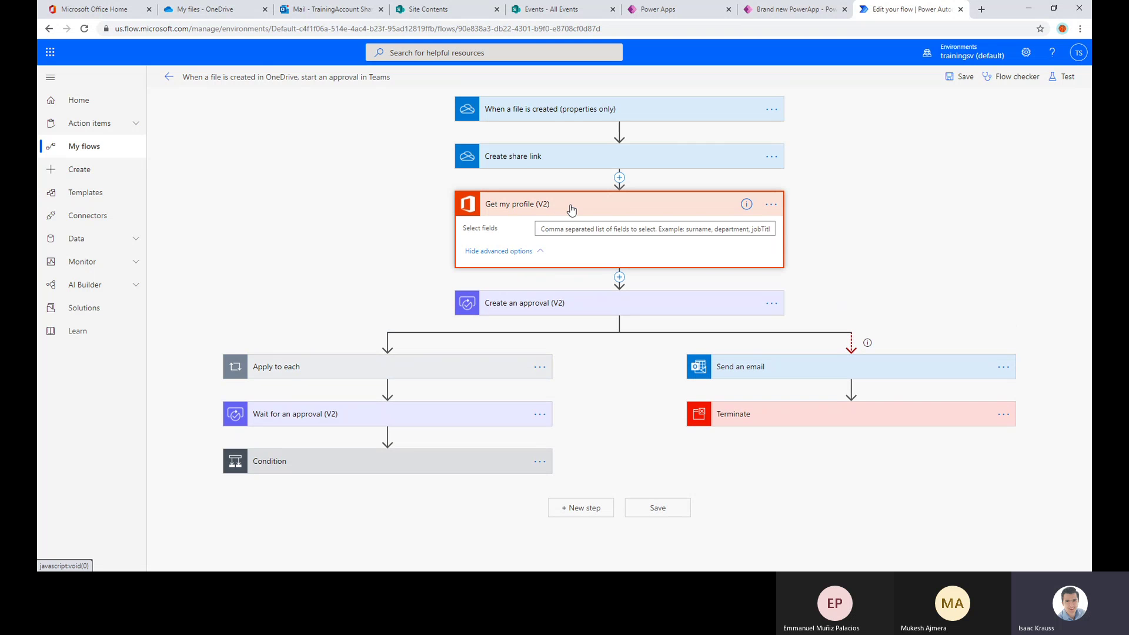
pyautogui.click(595, 210)
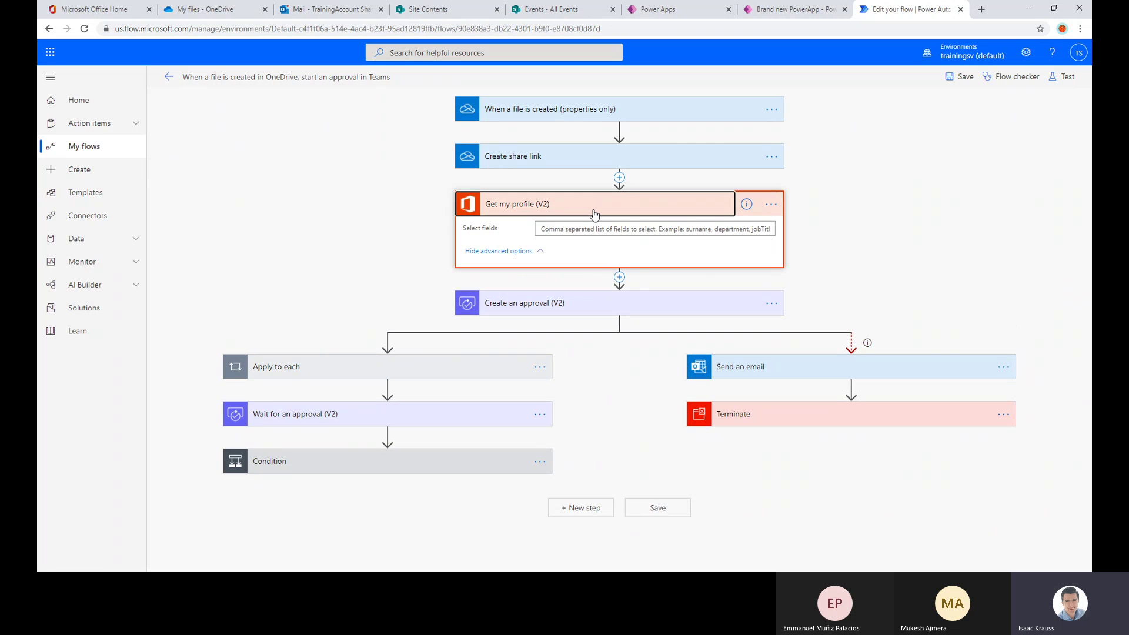
# - Inspect Create an approval, Apply to each, Wait for an approval, Condition and the Teams adaptive card
pyautogui.click(698, 259)
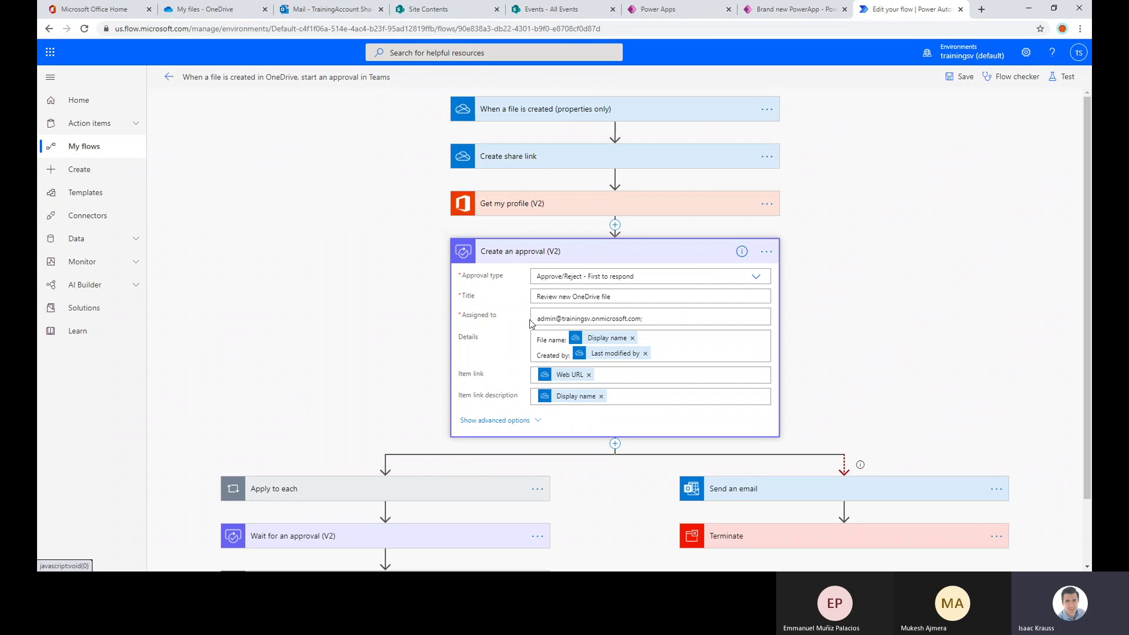
pyautogui.click(551, 251)
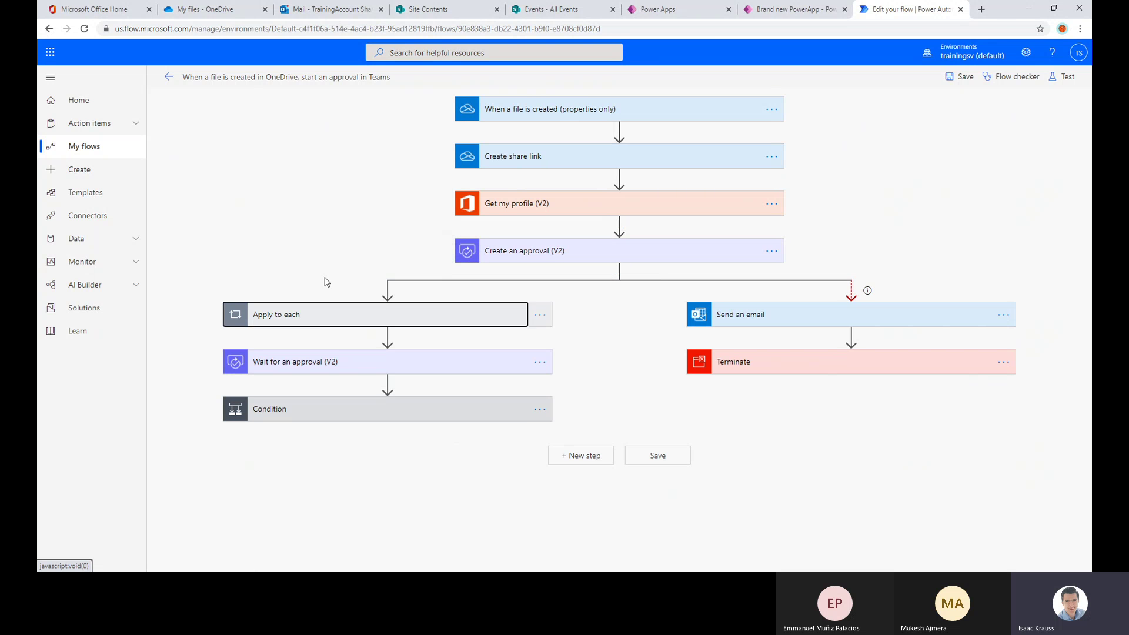
pyautogui.click(327, 314)
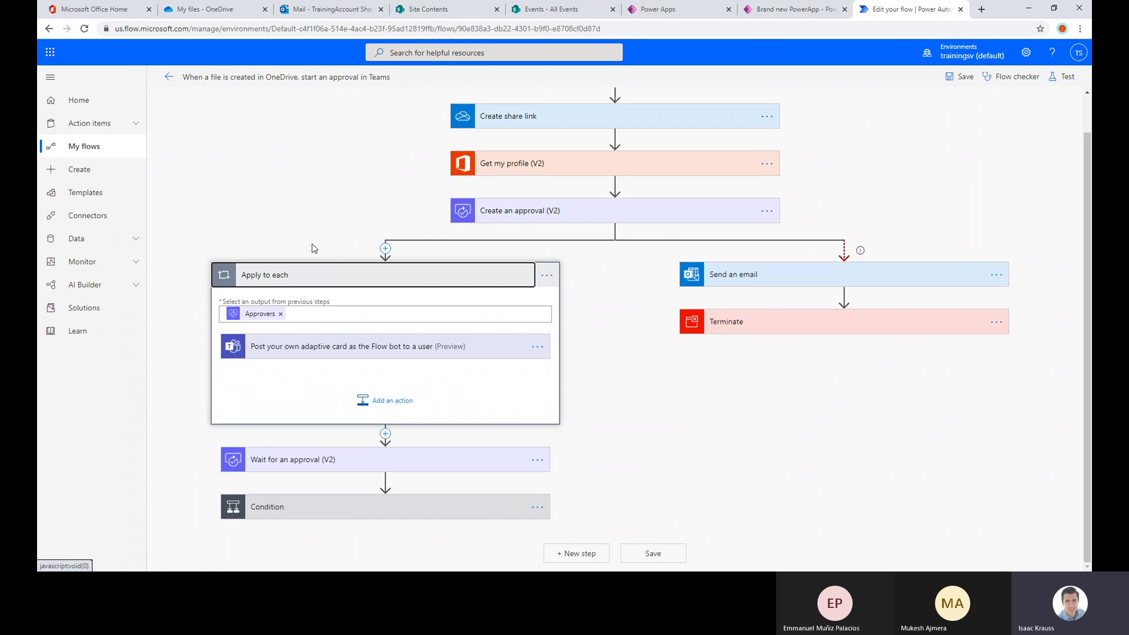
pyautogui.click(312, 459)
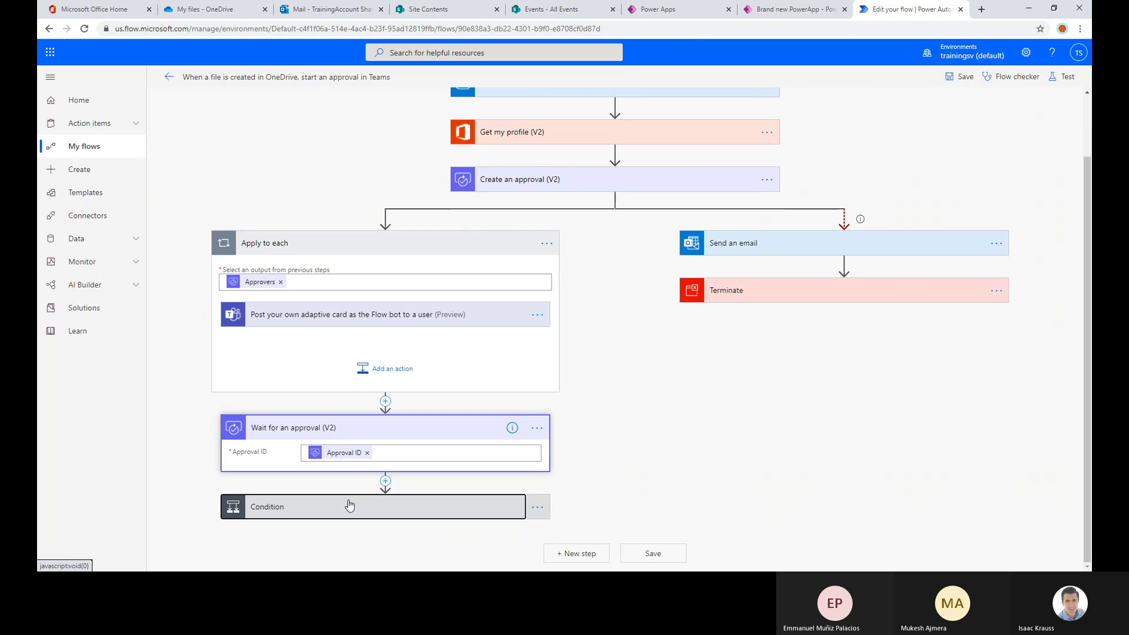
pyautogui.click(350, 505)
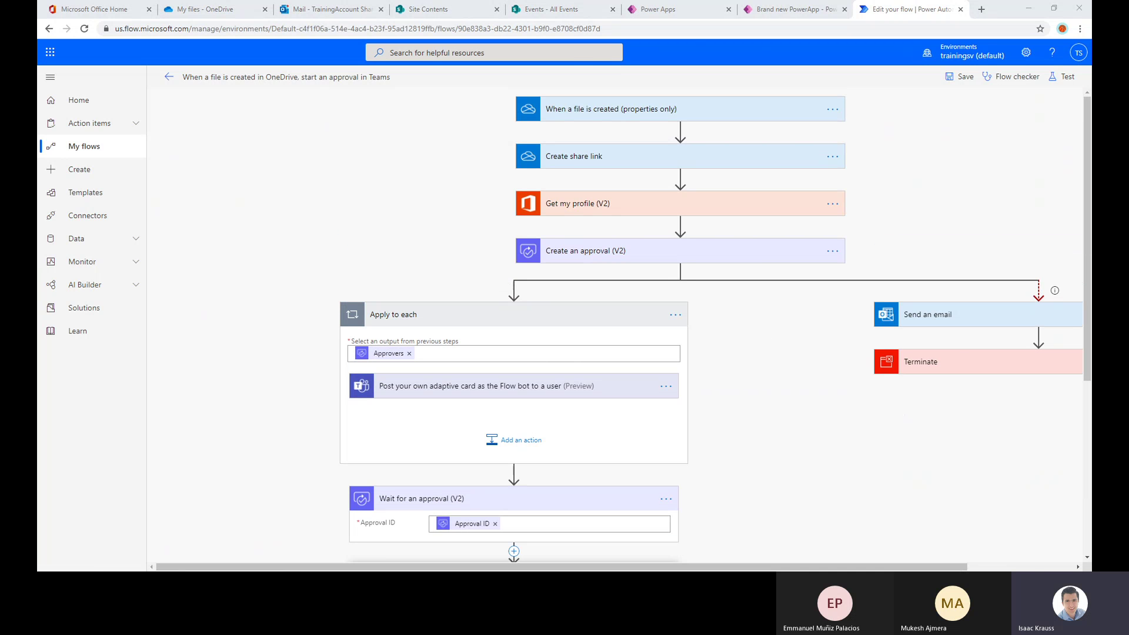
pyautogui.moveTo(935, 567); pyautogui.dragTo(1045, 555)
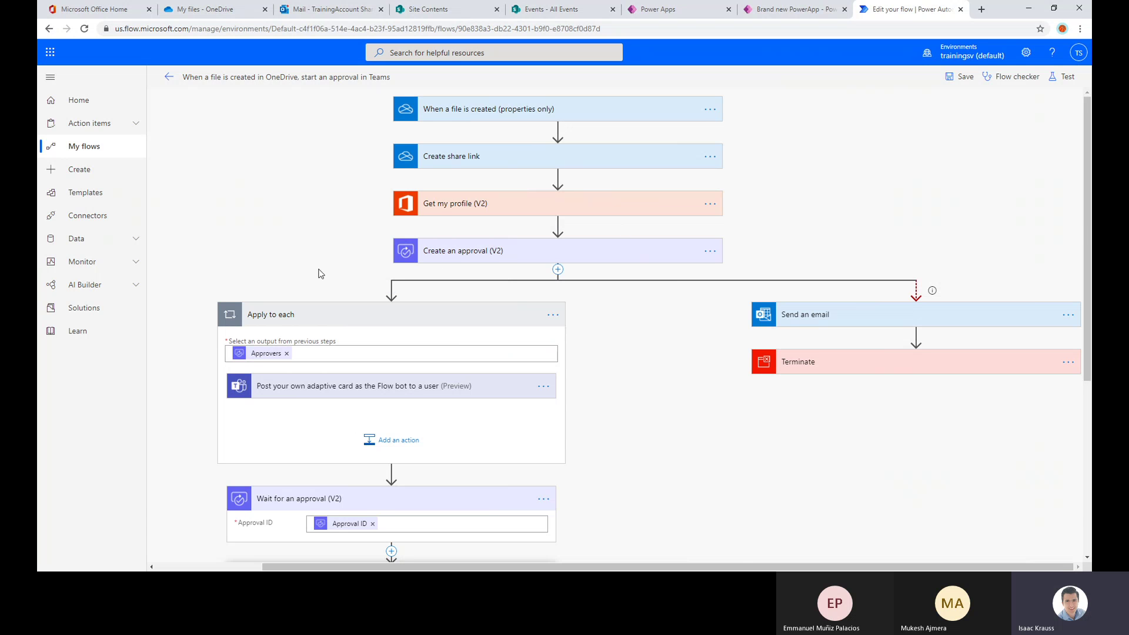
pyautogui.scroll(-4, 294, 273)
pyautogui.scroll(2, 298, 270)
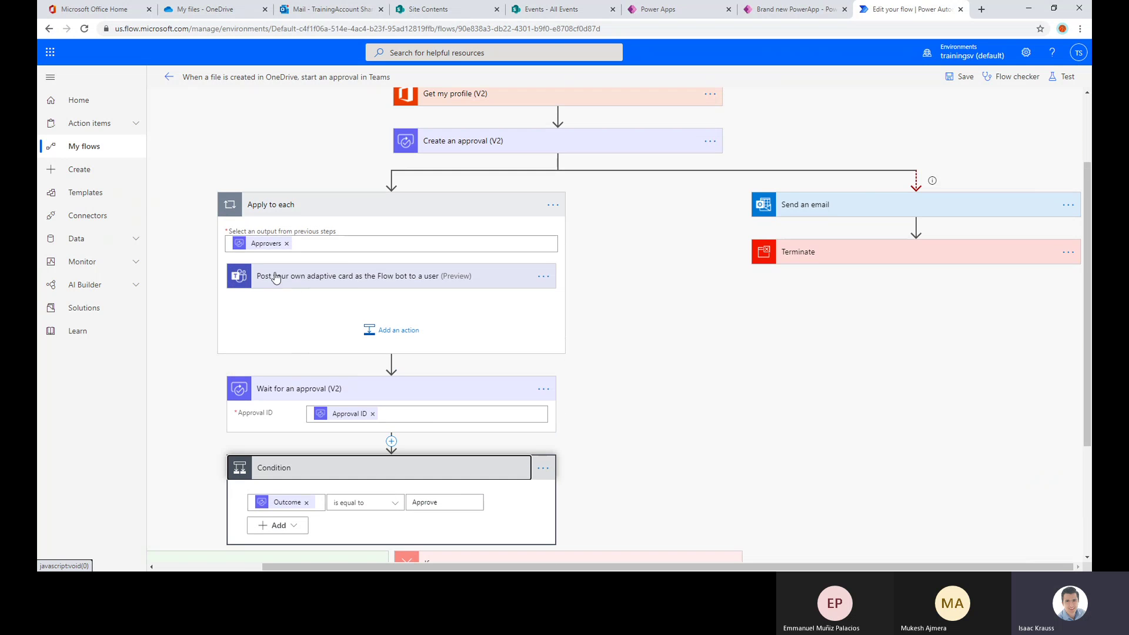
pyautogui.click(327, 287)
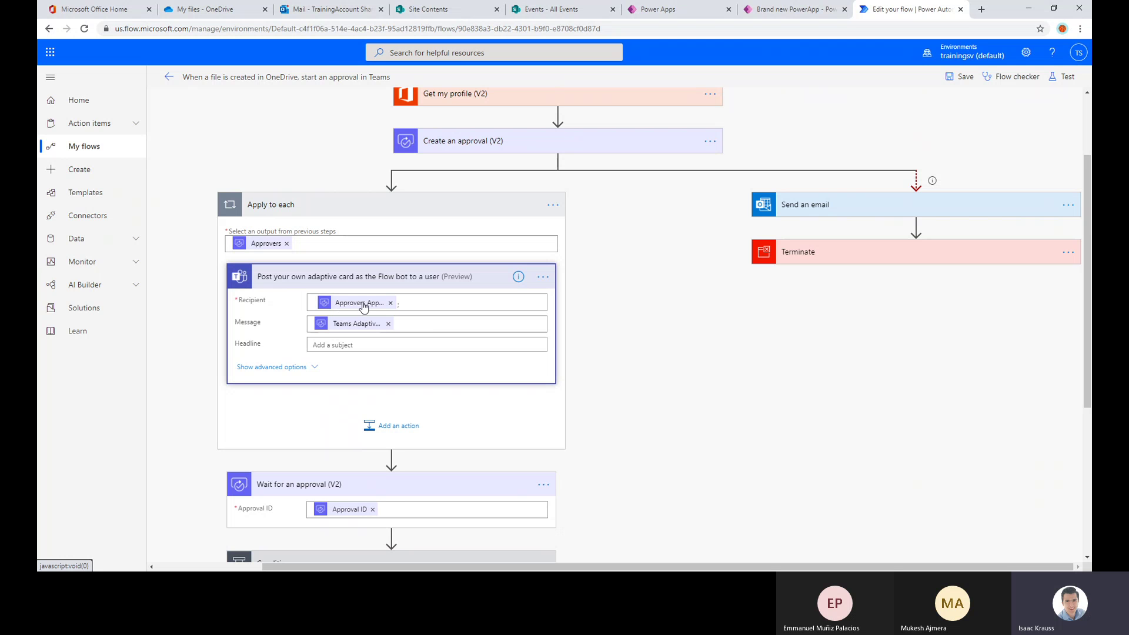
pyautogui.click(88, 9)
# - Open Microsoft Teams in its own tab at the end of the strip, then return to the flow editor
pyautogui.click(50, 344)
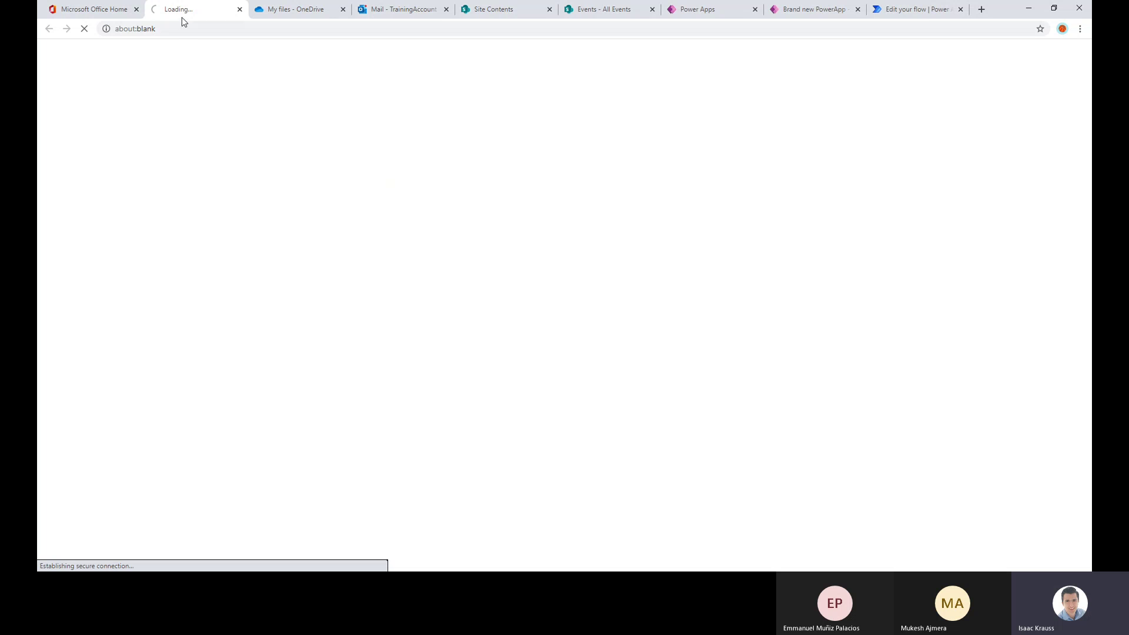
pyautogui.moveTo(181, 17); pyautogui.dragTo(905, 11)
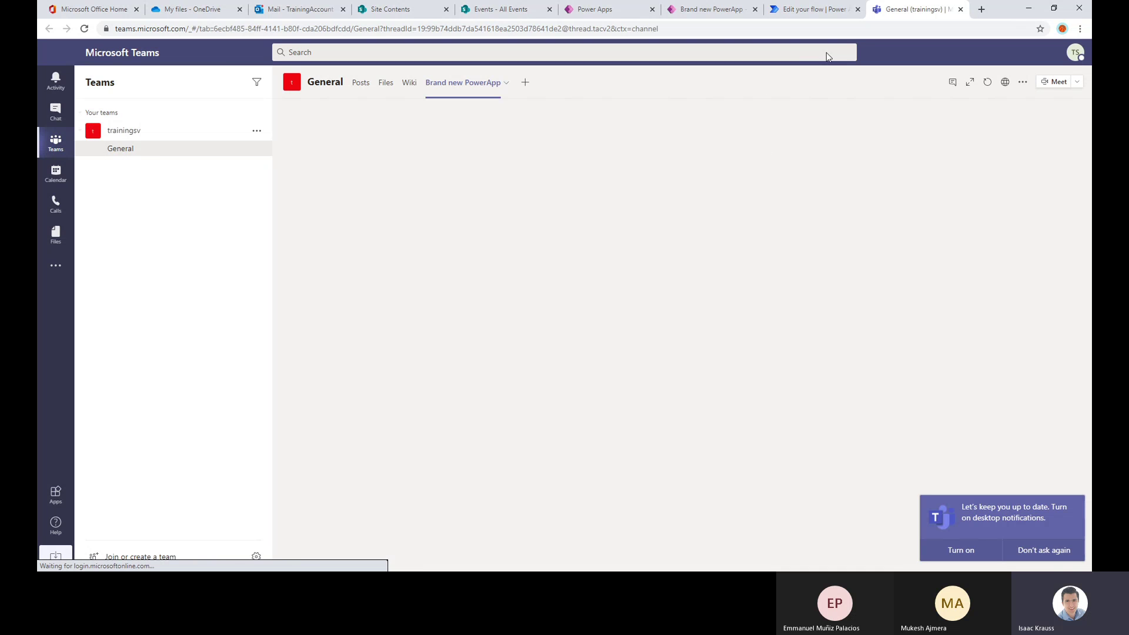
pyautogui.click(807, 9)
# - Collapse Apply to each, Wait for an approval and Condition, and expand the trigger showing /PAtest
pyautogui.scroll(2, 525, 414)
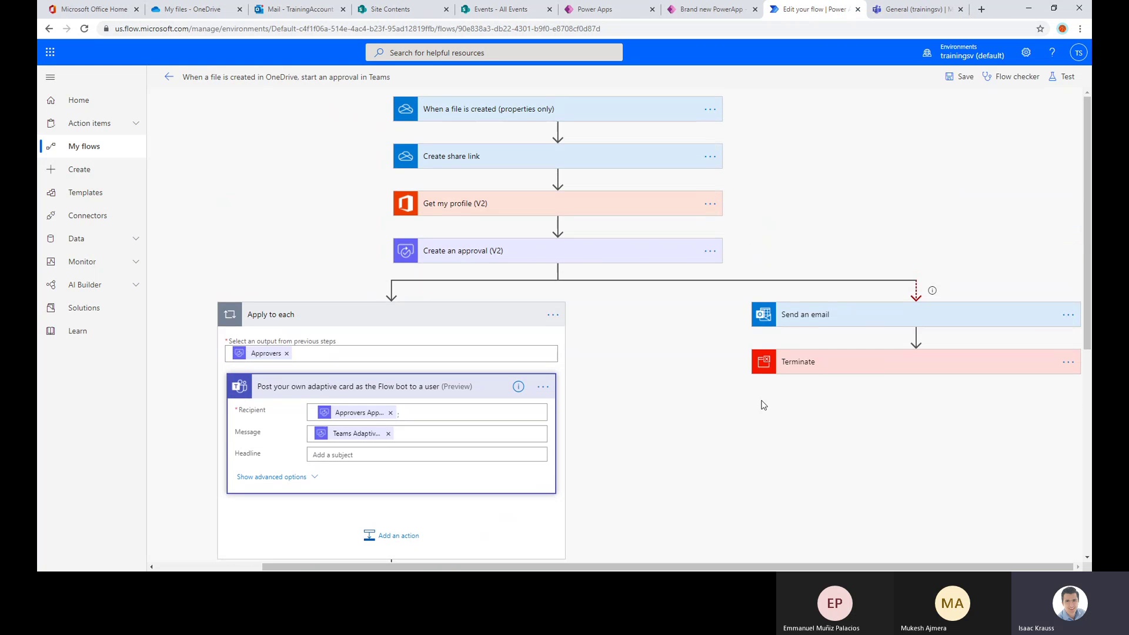
pyautogui.scroll(-6, 746, 407)
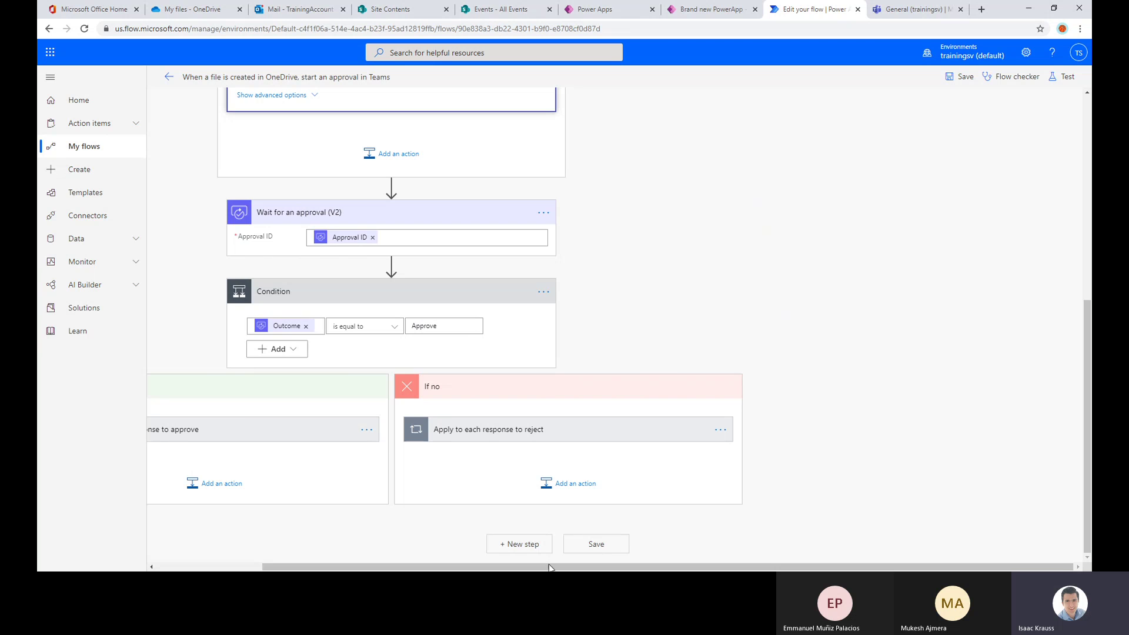
pyautogui.moveTo(550, 569); pyautogui.dragTo(392, 569)
pyautogui.hscroll(2, 749, 540)
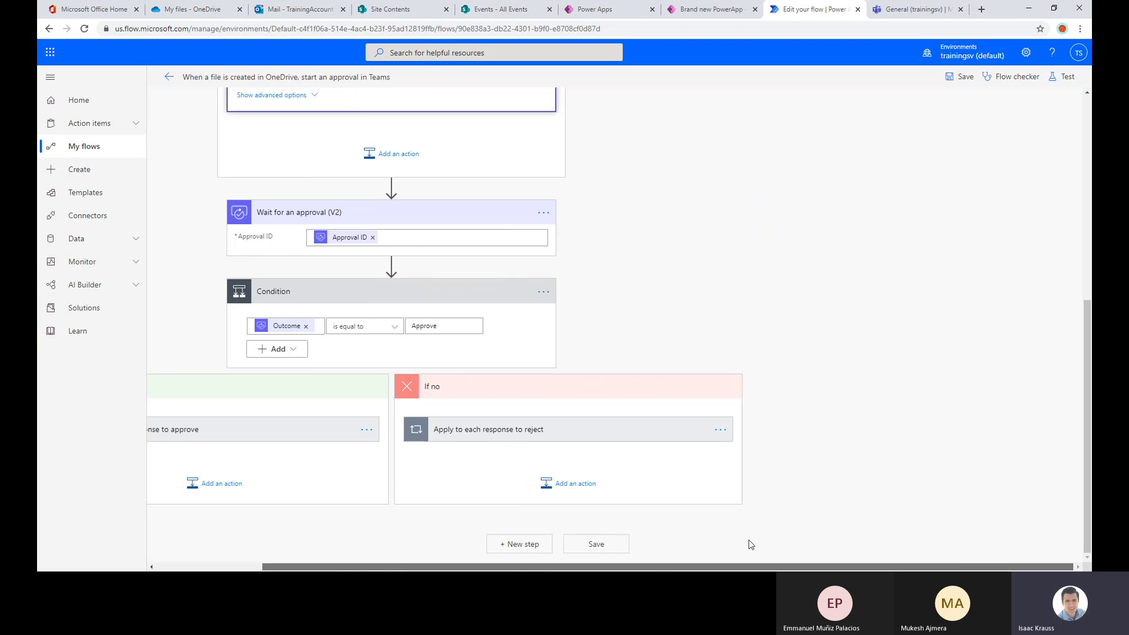
pyautogui.scroll(6, 824, 303)
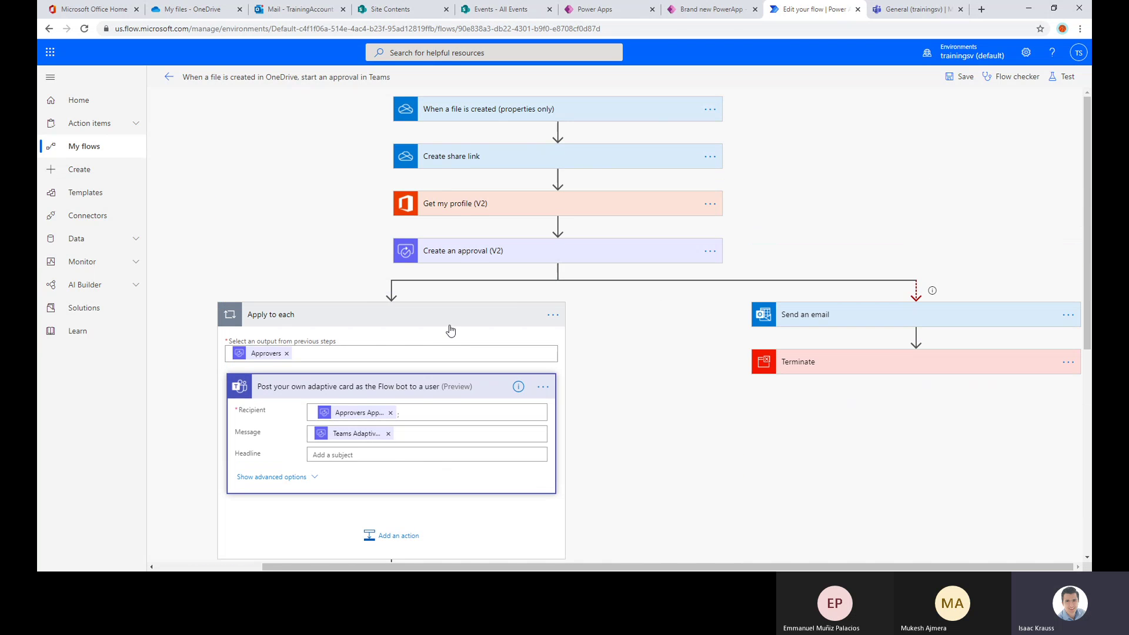
pyautogui.click(451, 329)
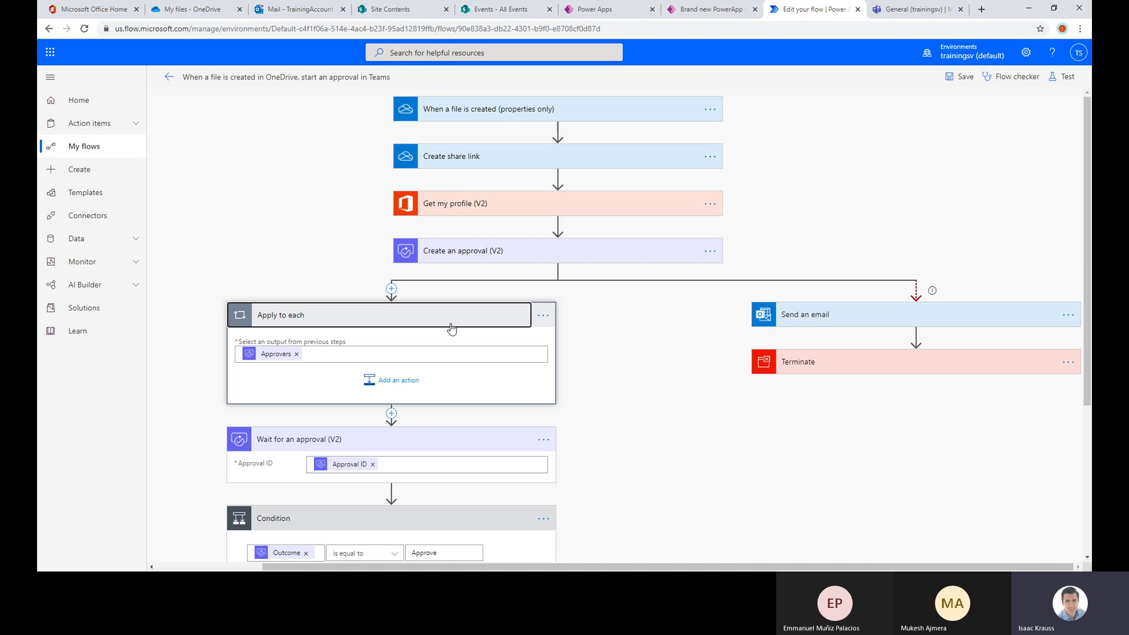
pyautogui.click(451, 362)
pyautogui.click(451, 408)
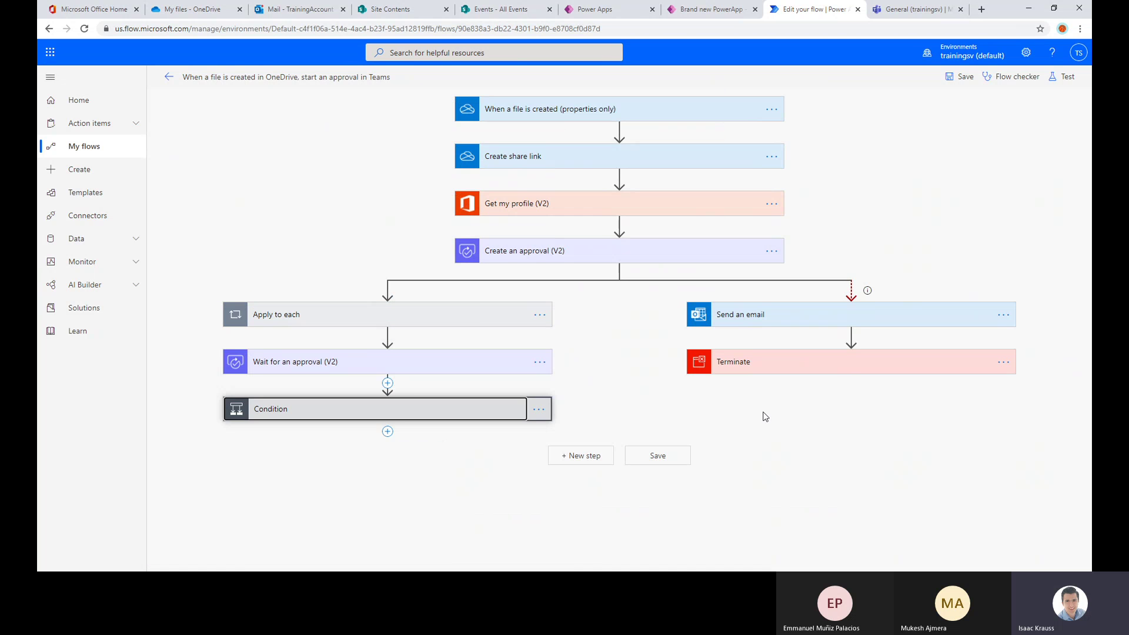
pyautogui.click(597, 111)
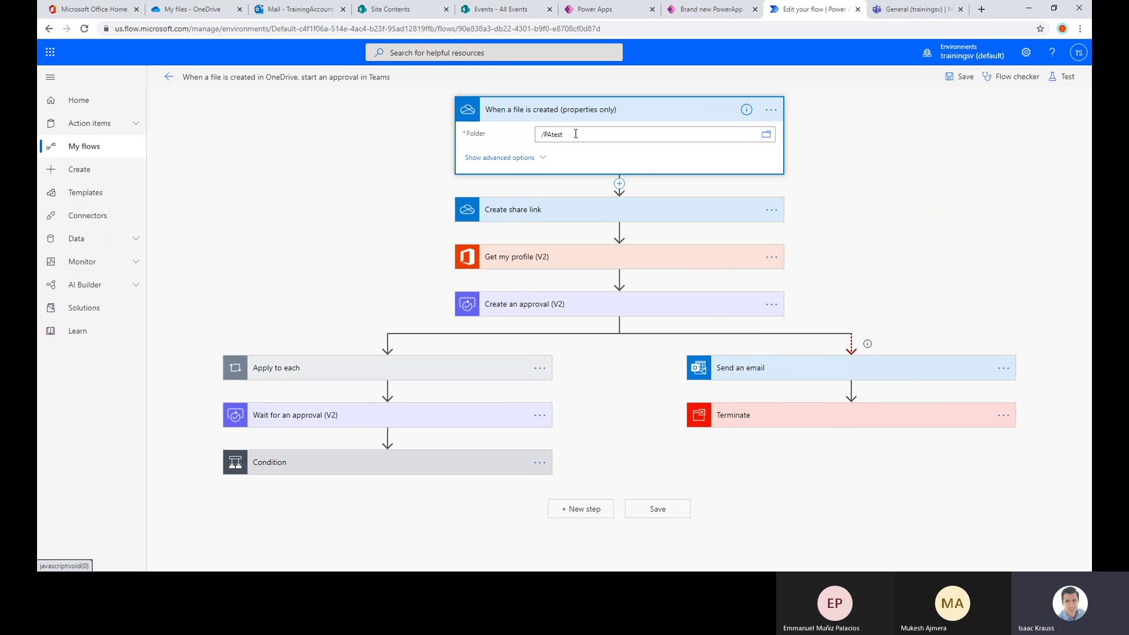
# - Go into OneDrive's PAtest folder and create a new Word document there
pyautogui.click(169, 10)
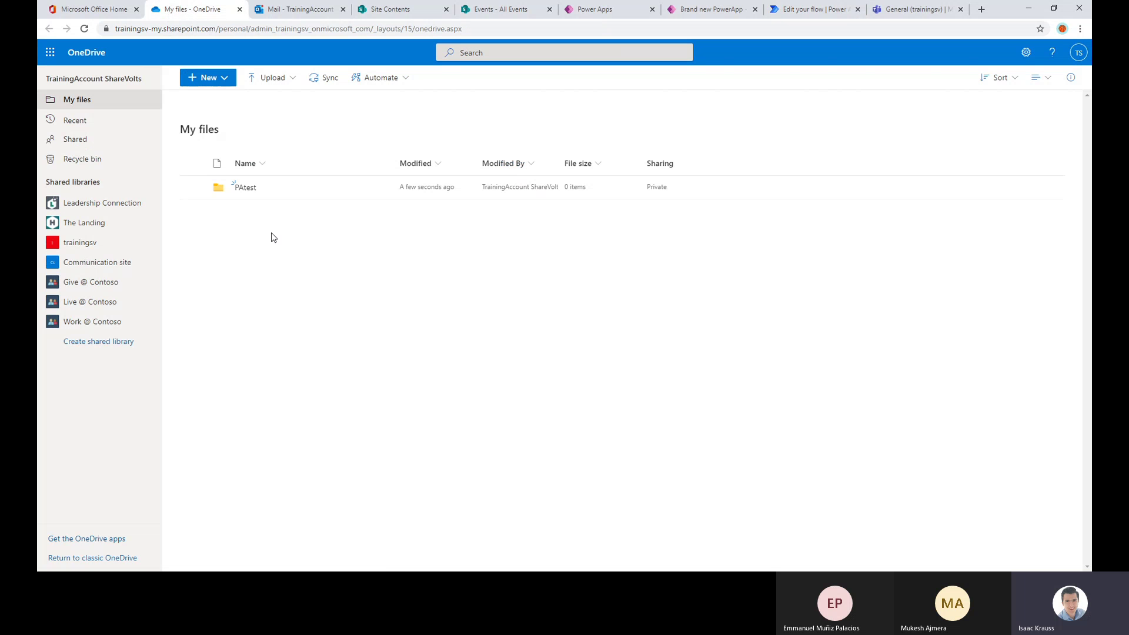
pyautogui.click(246, 188)
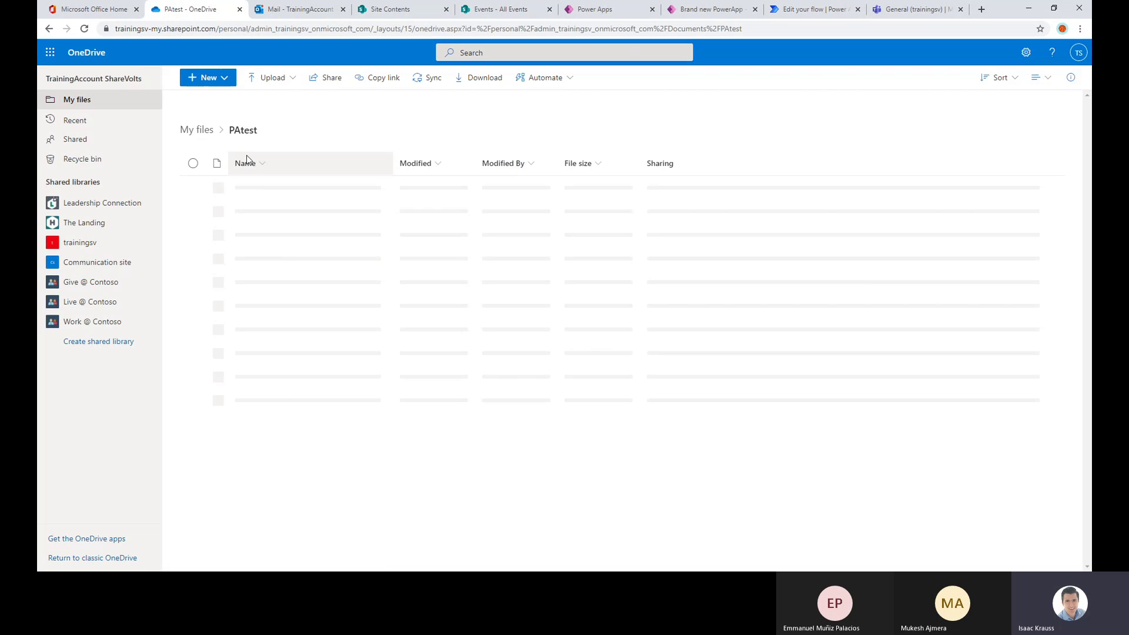
pyautogui.click(224, 80)
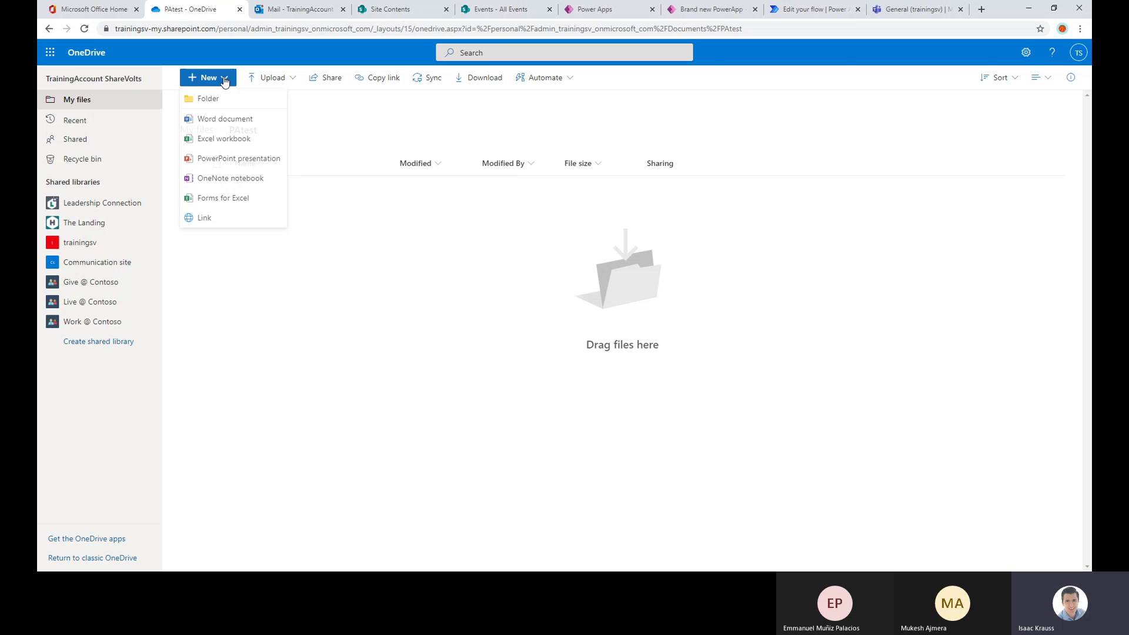
pyautogui.click(217, 118)
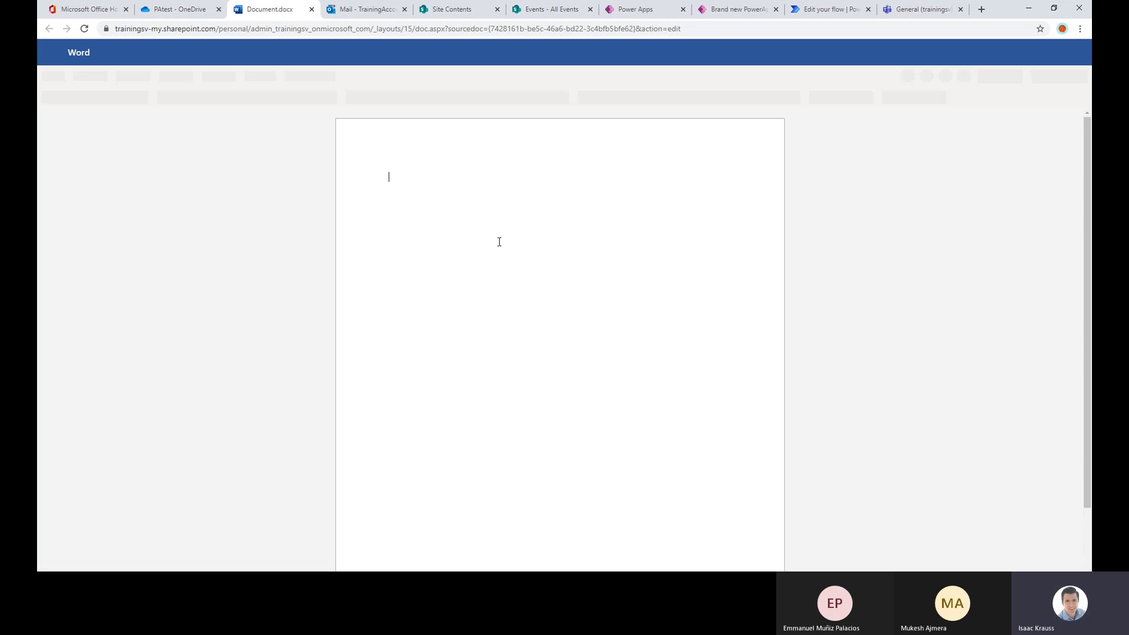
# - Type 'New doc created' into the document and rename the file to DemoDoc
pyautogui.write('New doc created')
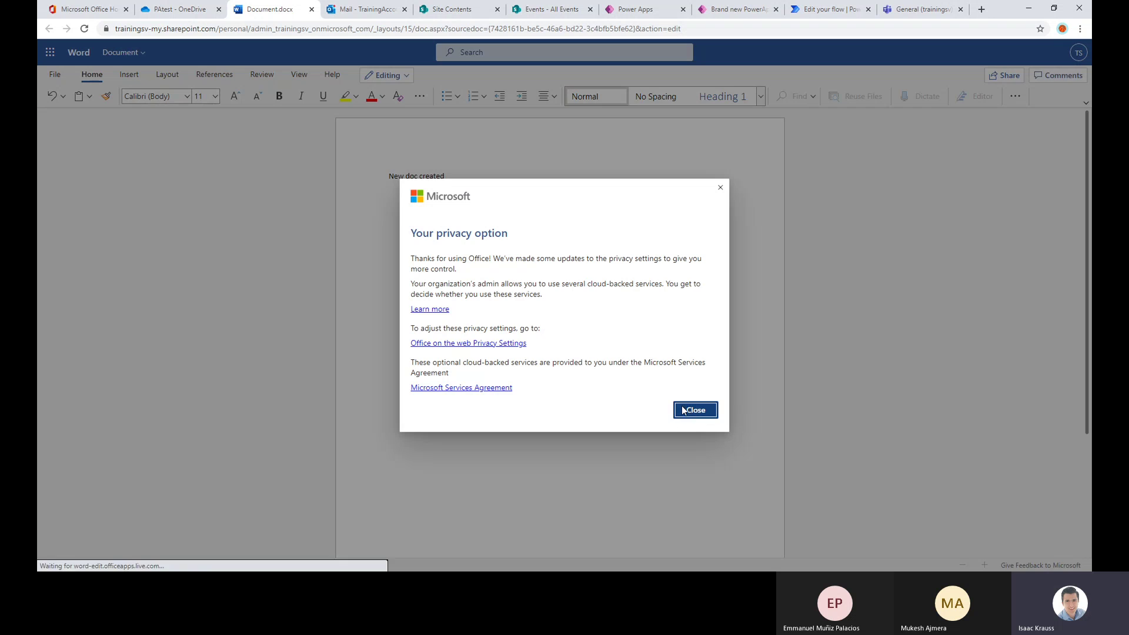
pyautogui.click(683, 410)
pyautogui.click(134, 52)
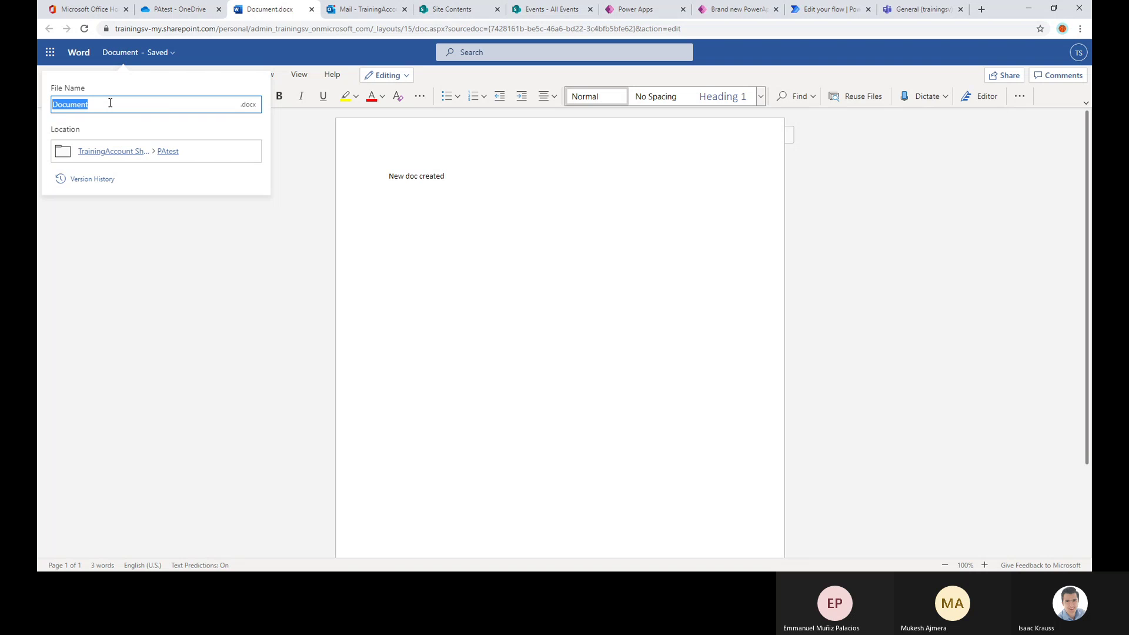
pyautogui.write('DemoDoc')
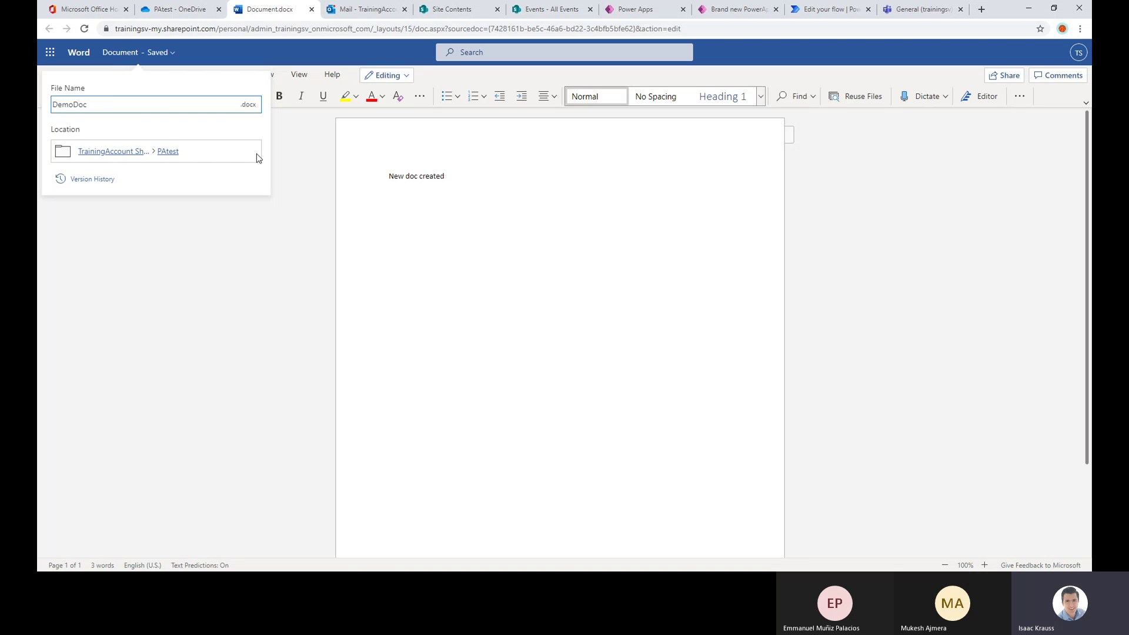
pyautogui.click(229, 275)
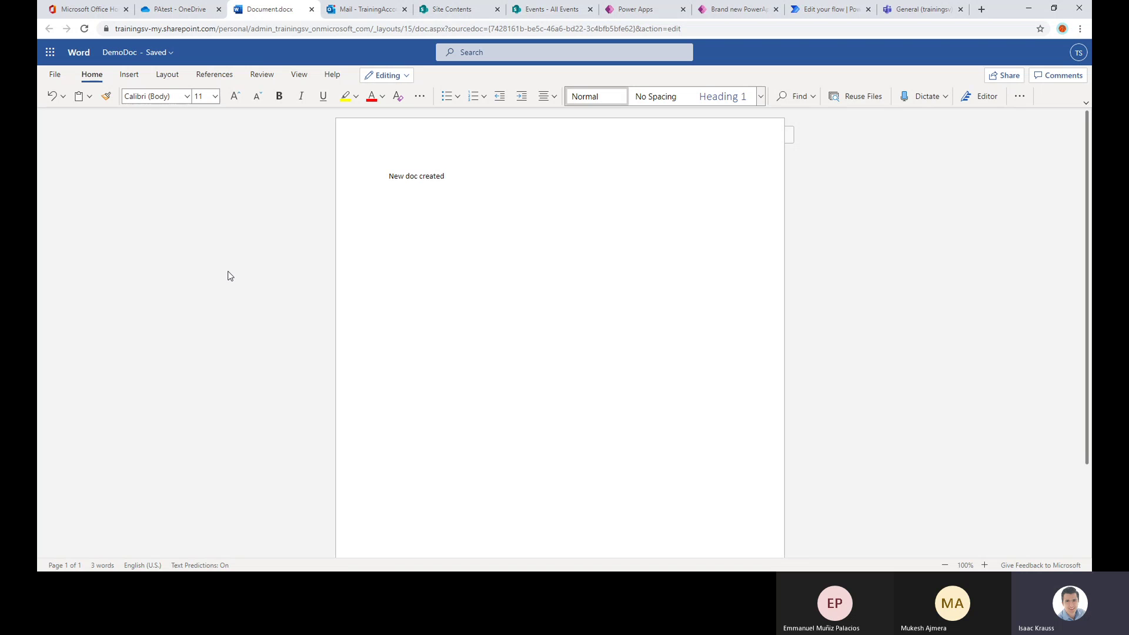
# - Close the Word document, reload PAtest to confirm DemoDoc.docx is listed, and return to the flow editor
pyautogui.click(312, 9)
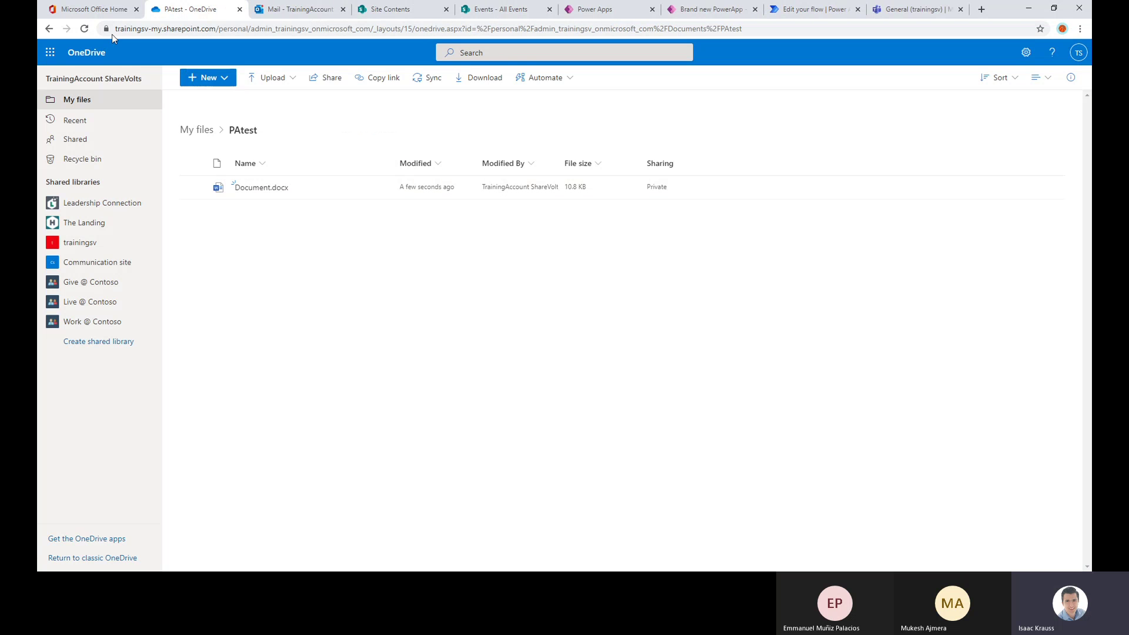
pyautogui.click(84, 28)
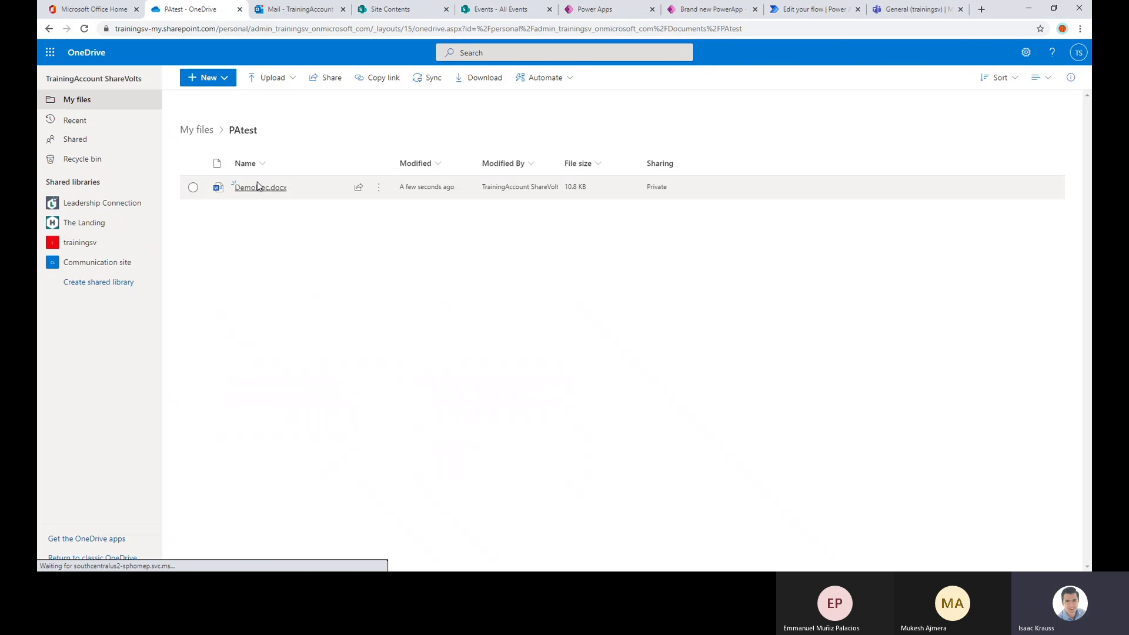
pyautogui.click(806, 13)
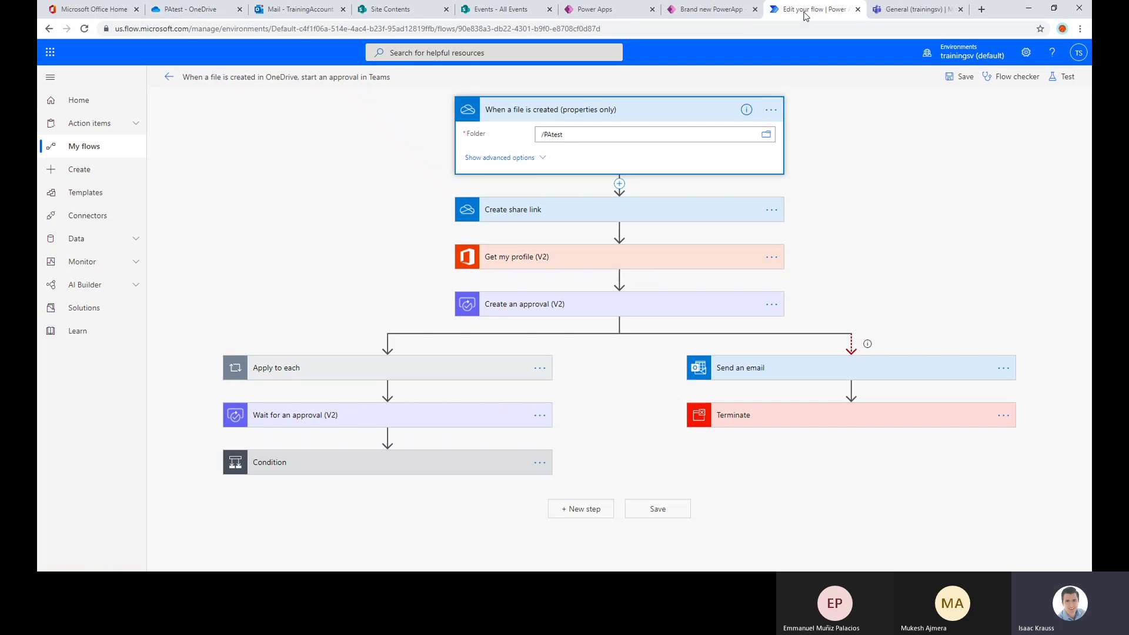
# - Return to the flow's details page and repeatedly refresh the 28-day run history, which stays empty
pyautogui.click(170, 78)
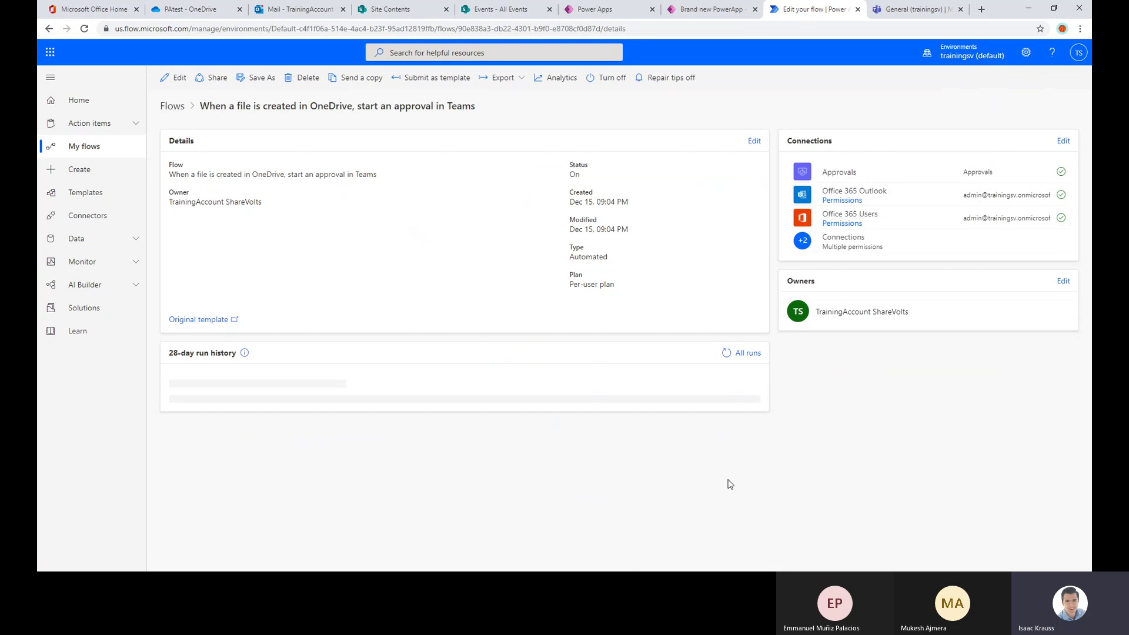
pyautogui.click(726, 354)
pyautogui.click(726, 353)
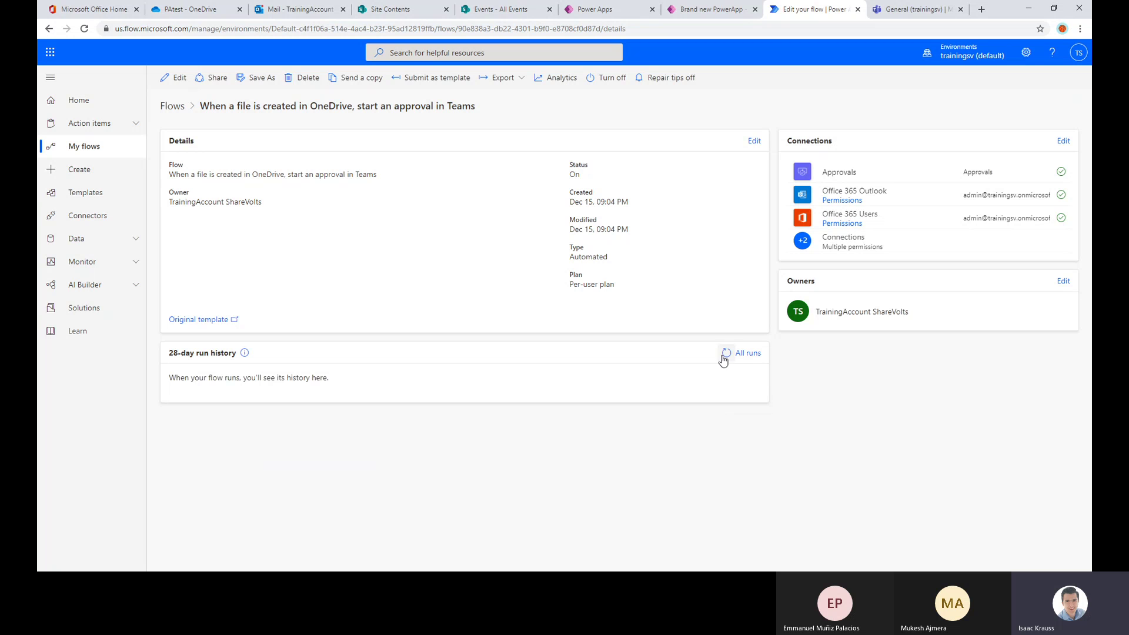
pyautogui.click(726, 354)
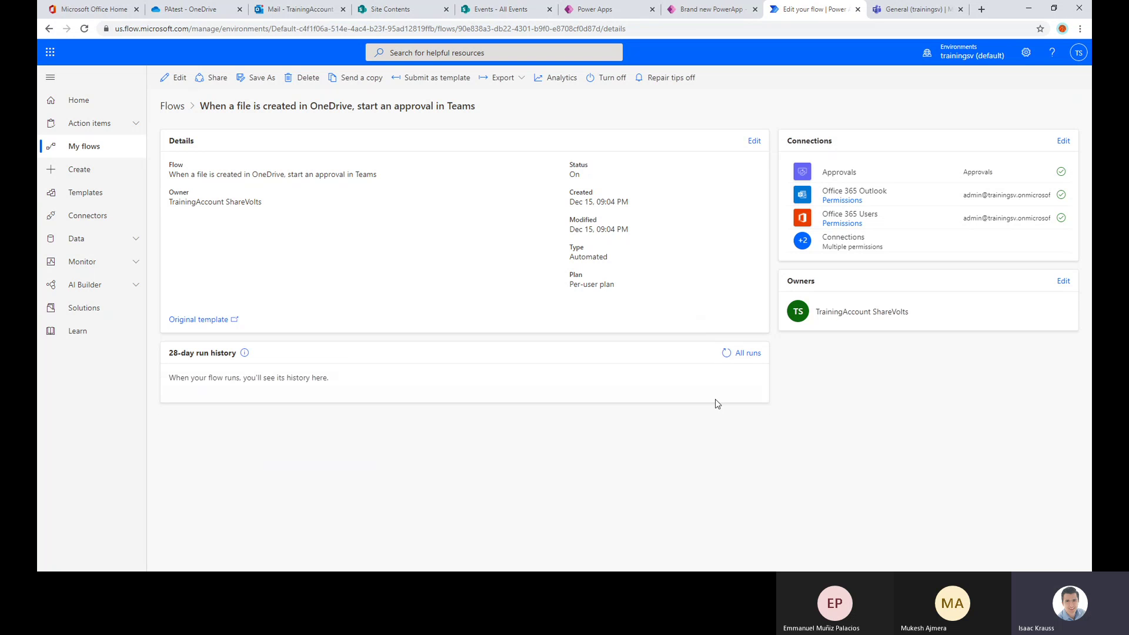
pyautogui.click(725, 354)
pyautogui.click(721, 357)
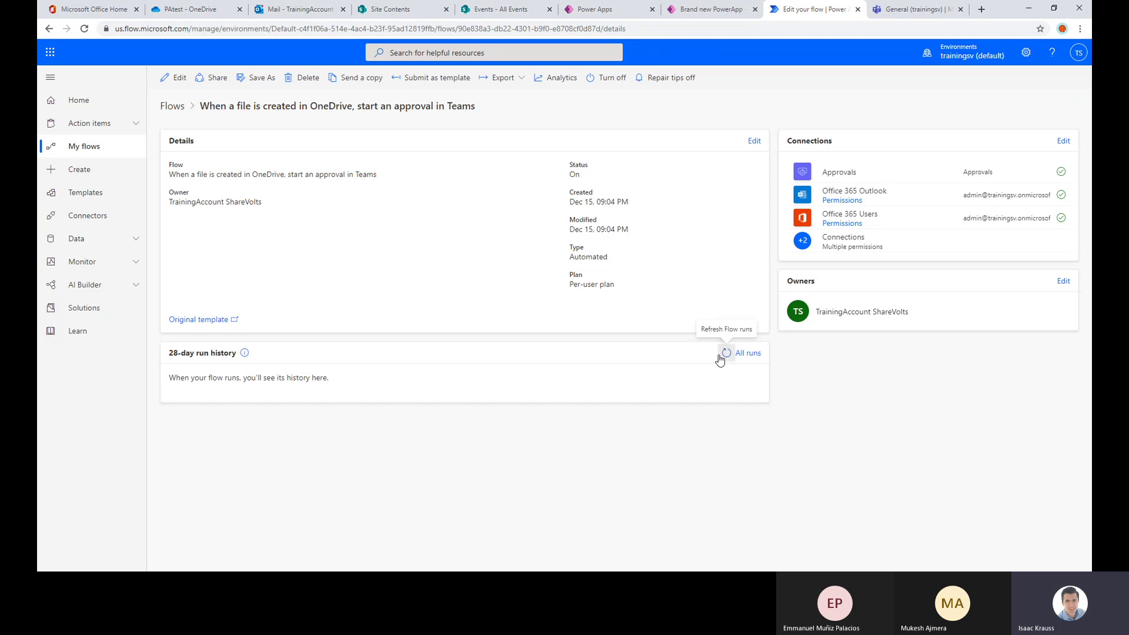
pyautogui.click(721, 359)
pyautogui.click(721, 359)
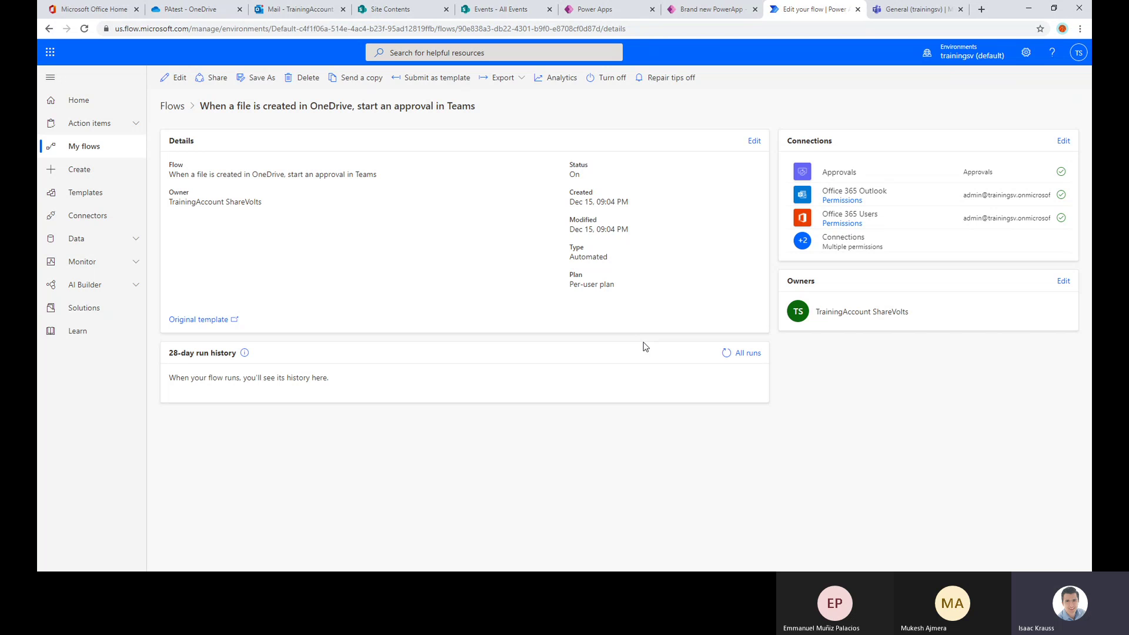
pyautogui.click(726, 358)
pyautogui.click(726, 353)
pyautogui.click(723, 357)
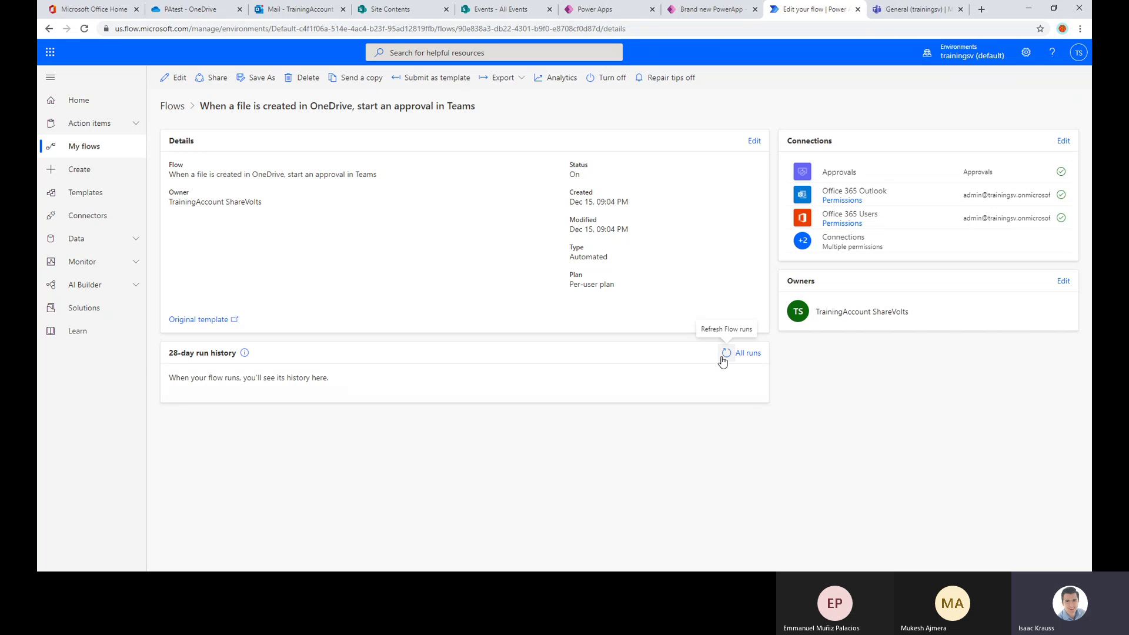
pyautogui.click(723, 360)
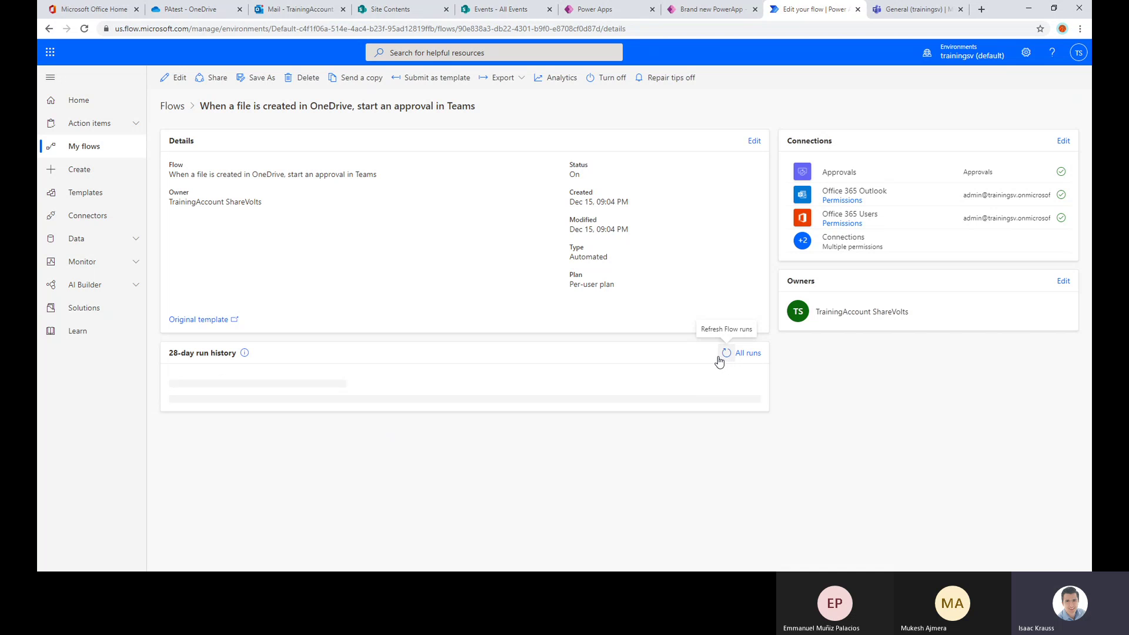
pyautogui.click(720, 360)
pyautogui.click(719, 360)
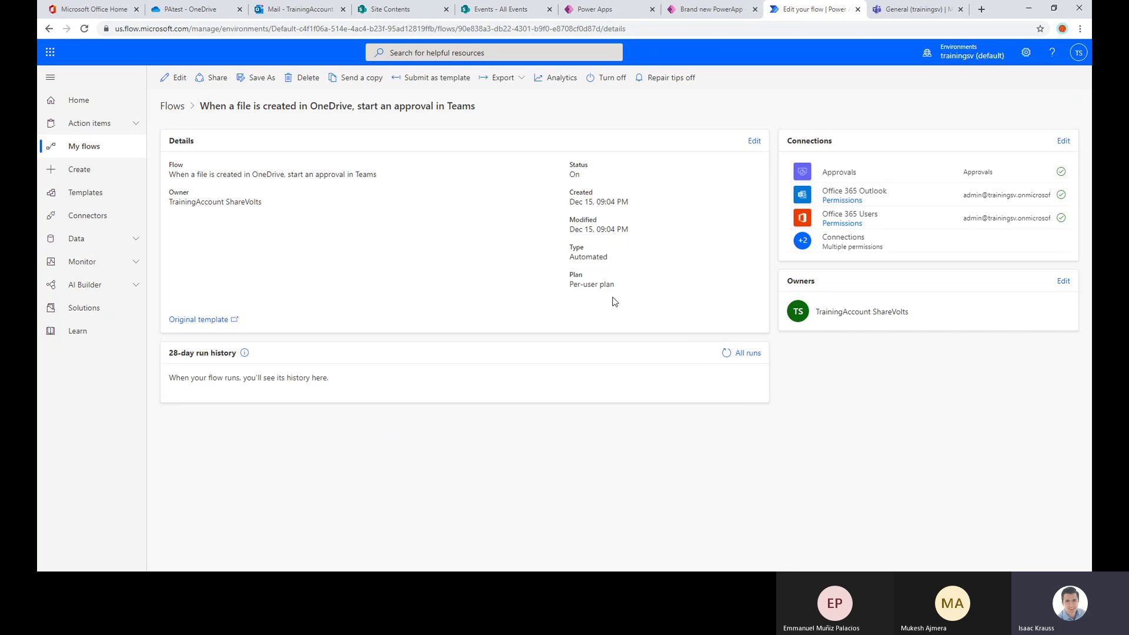
pyautogui.click(725, 353)
# - Open the owners page from the Connections card and review the five connections in use
pyautogui.click(1063, 141)
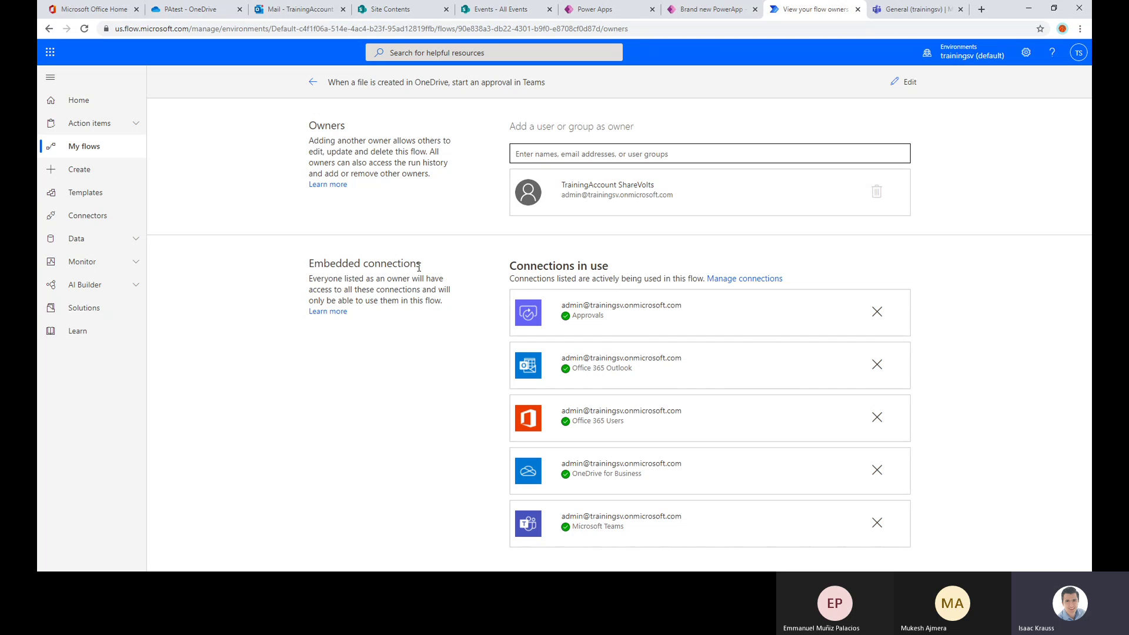
pyautogui.moveTo(508, 267); pyautogui.dragTo(642, 276)
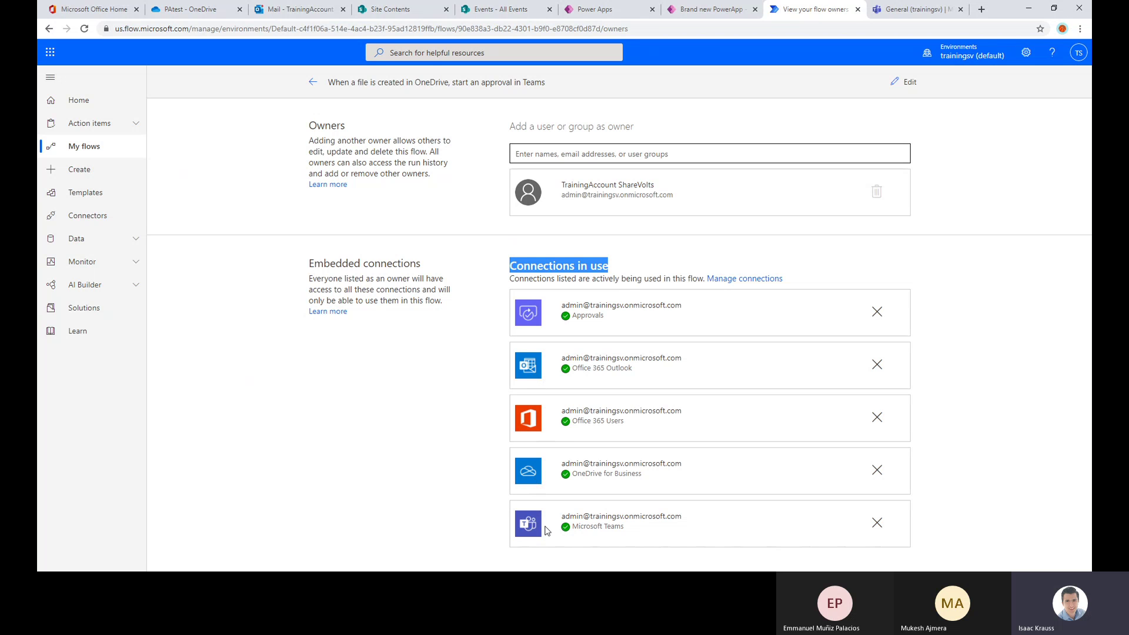
pyautogui.click(399, 411)
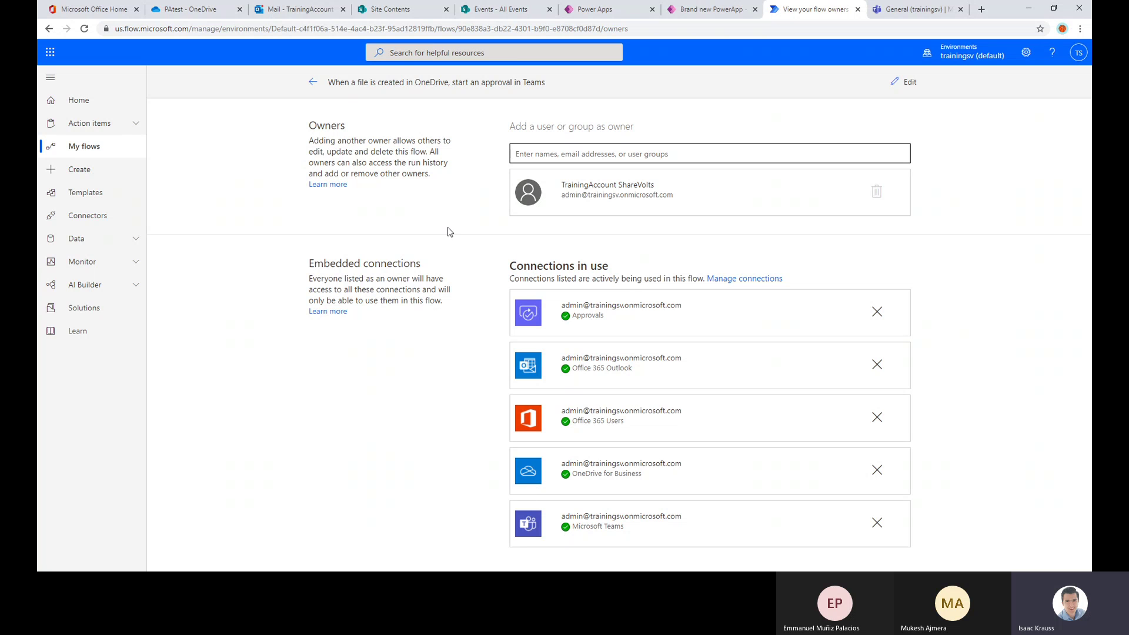
# - Go back from the owners page to the OneDrive-to-Teams approval flow's details page
pyautogui.click(312, 82)
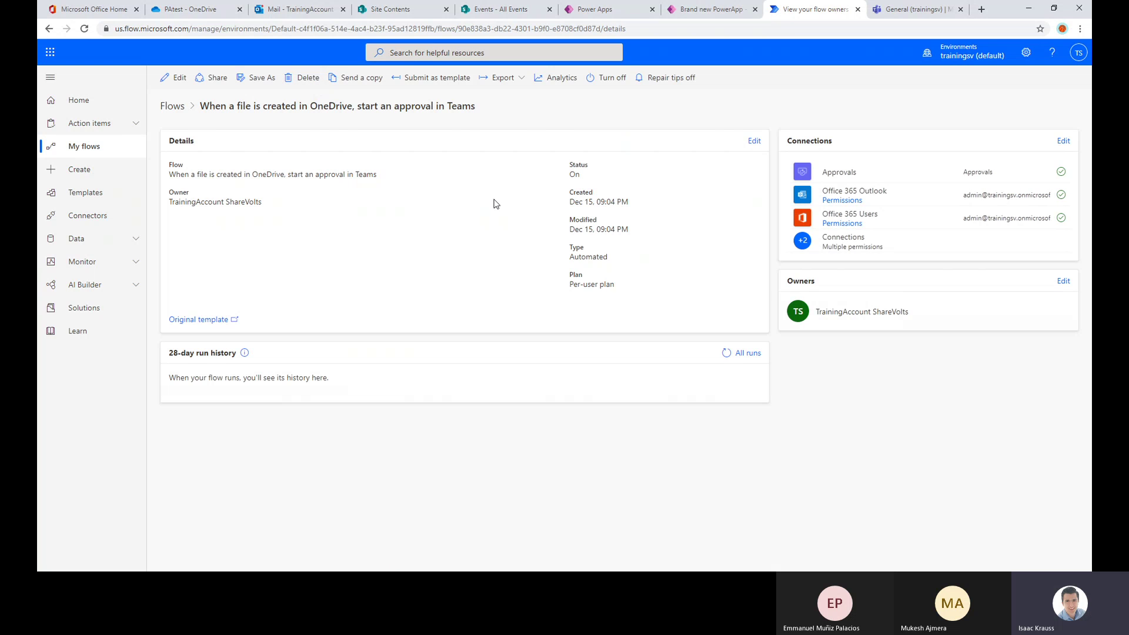
pyautogui.click(175, 78)
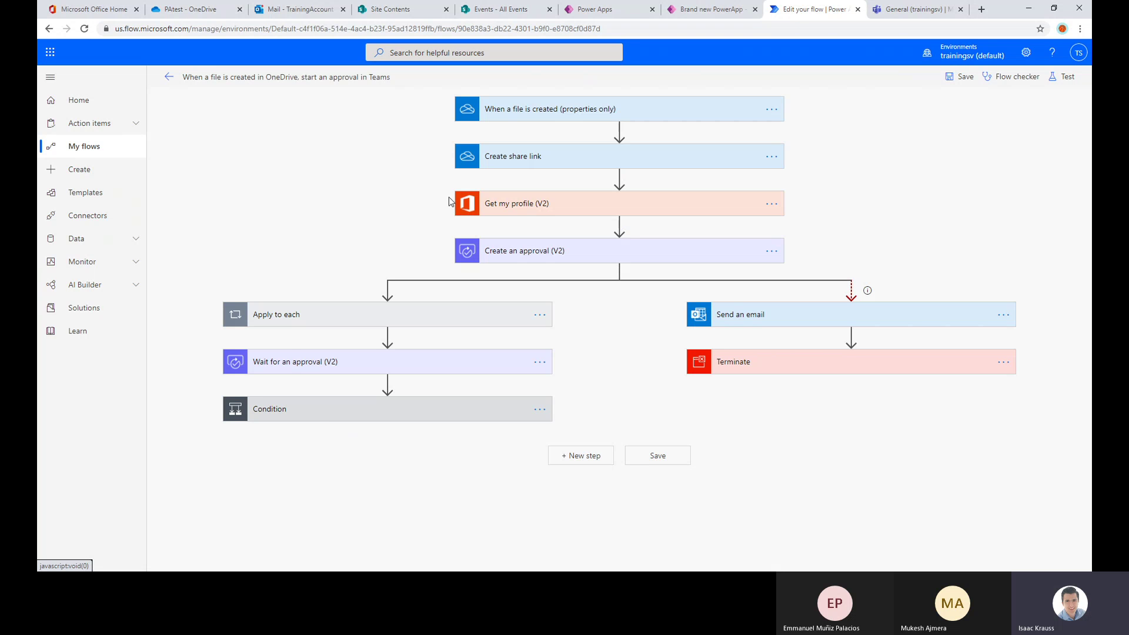
pyautogui.click(520, 206)
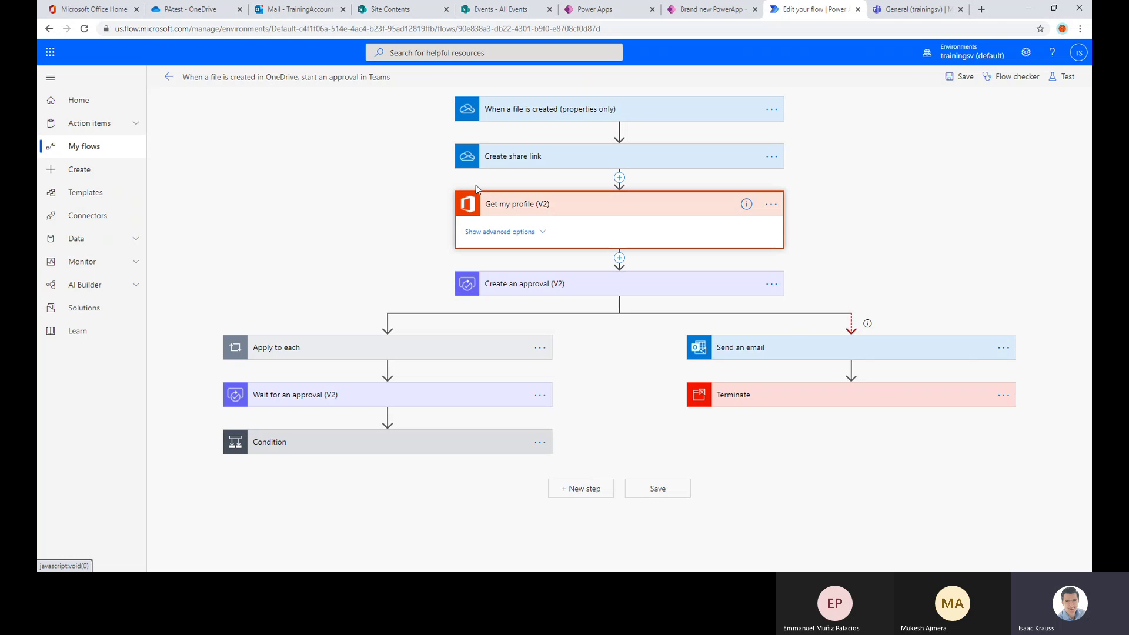
pyautogui.click(580, 203)
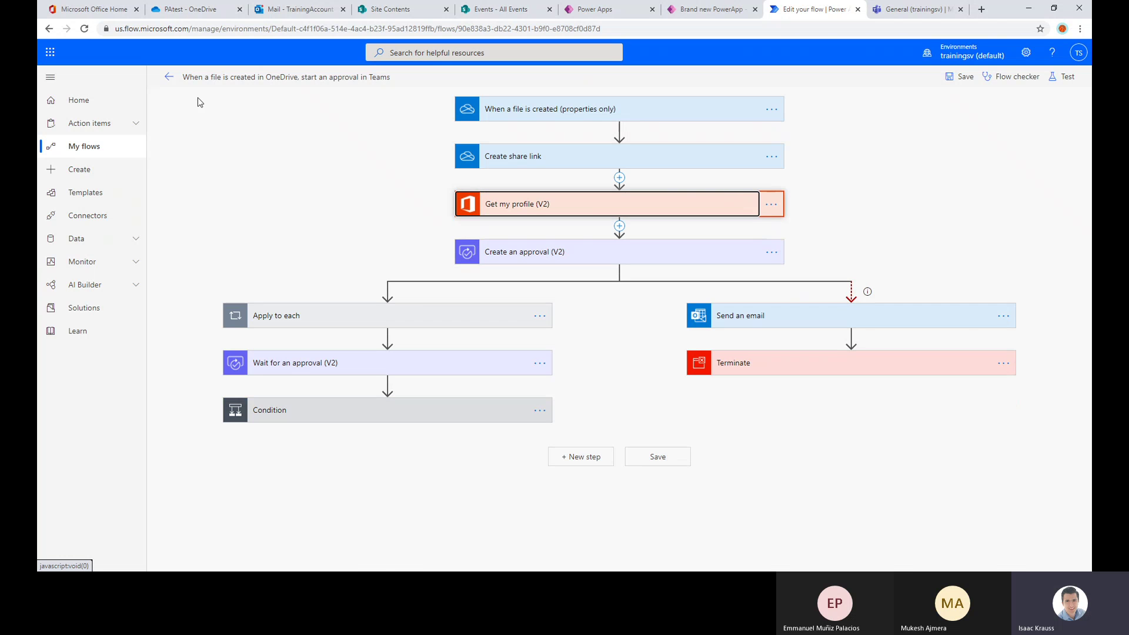
pyautogui.click(171, 80)
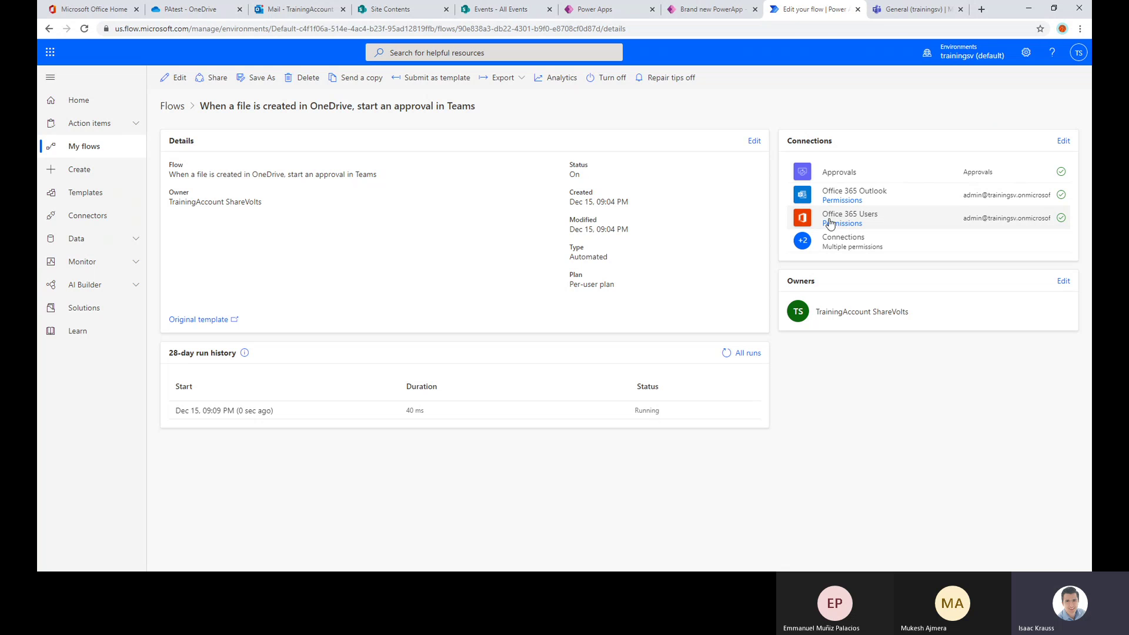
pyautogui.click(174, 77)
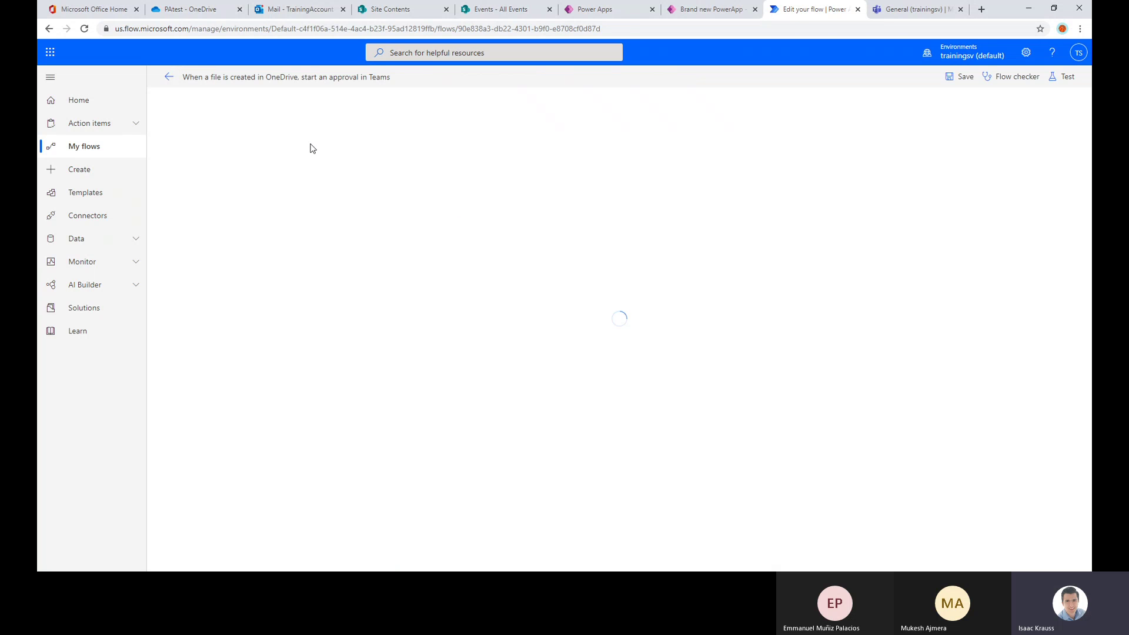
pyautogui.click(795, 322)
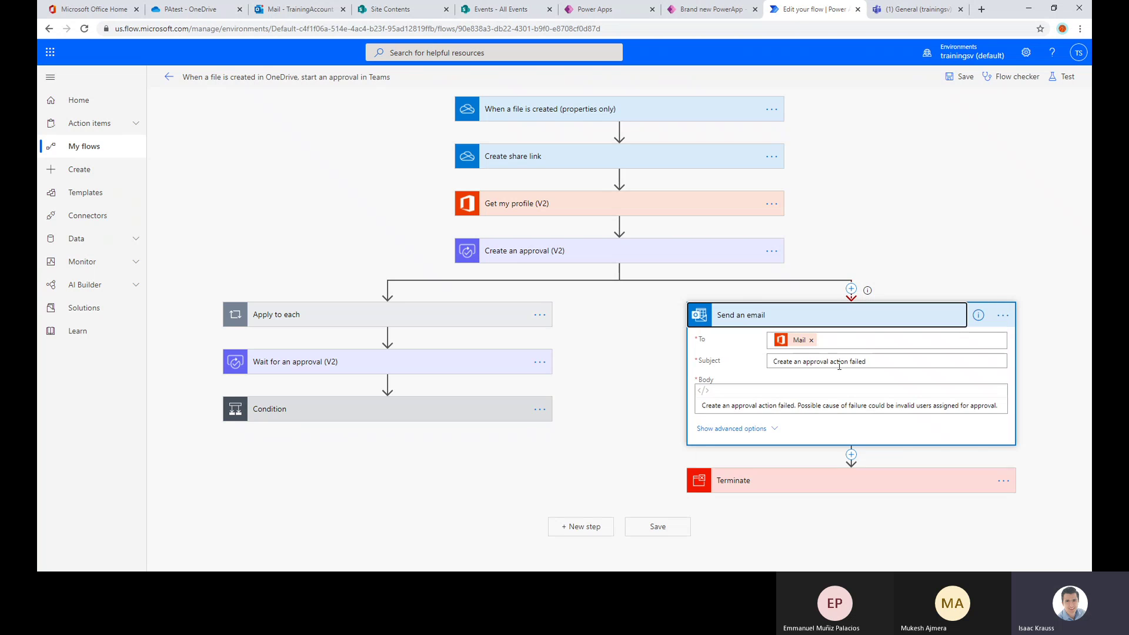
pyautogui.click(169, 77)
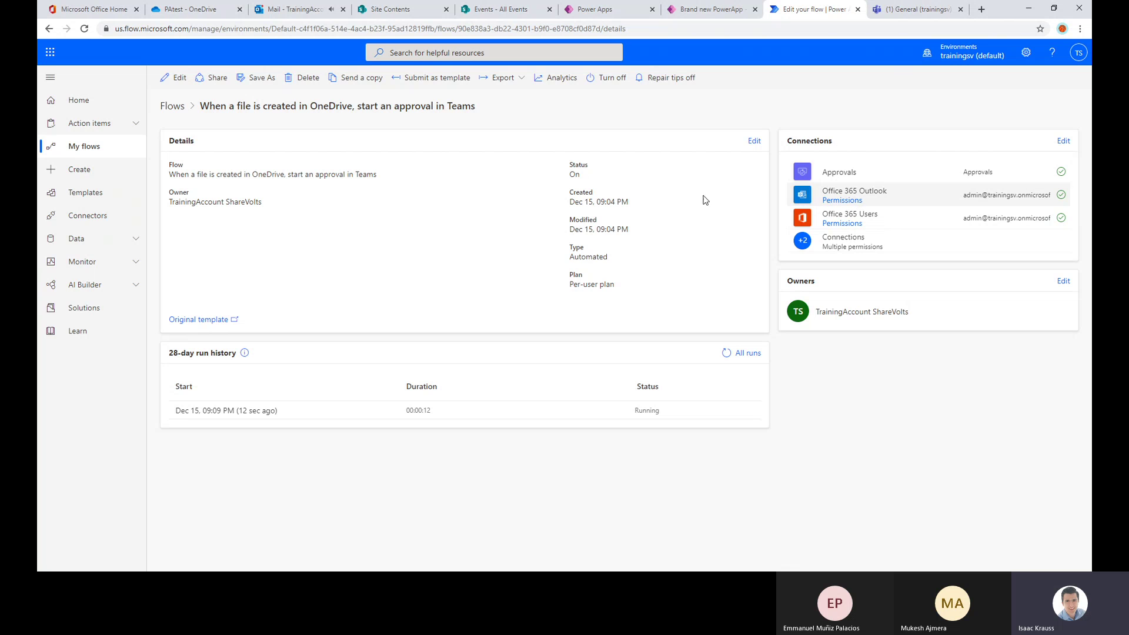
pyautogui.click(175, 77)
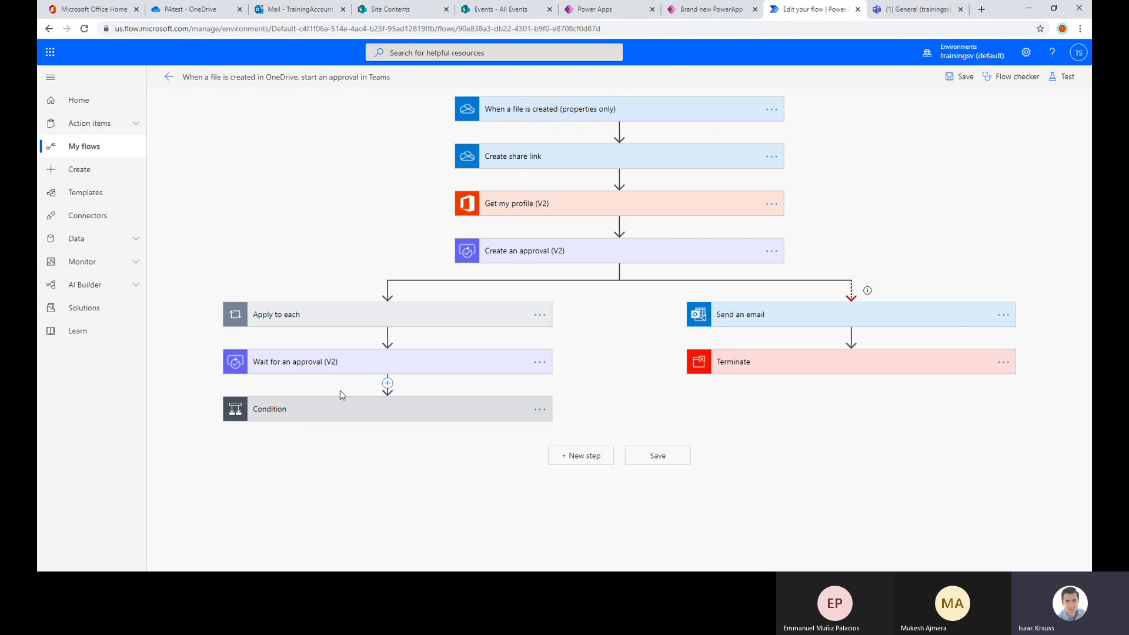
pyautogui.click(330, 313)
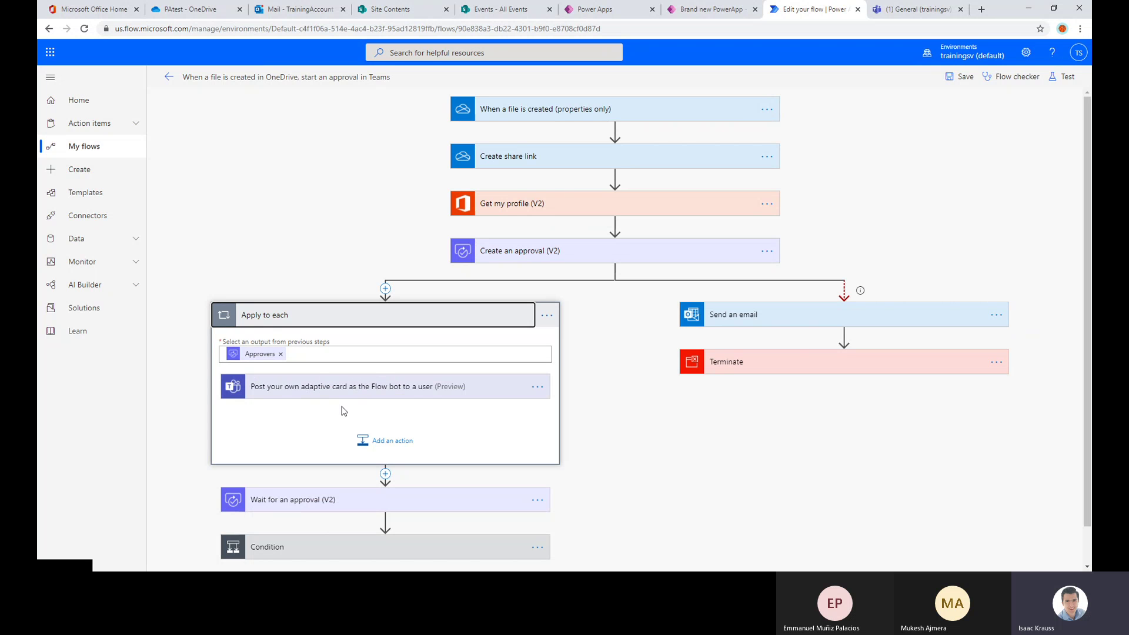
pyautogui.click(172, 77)
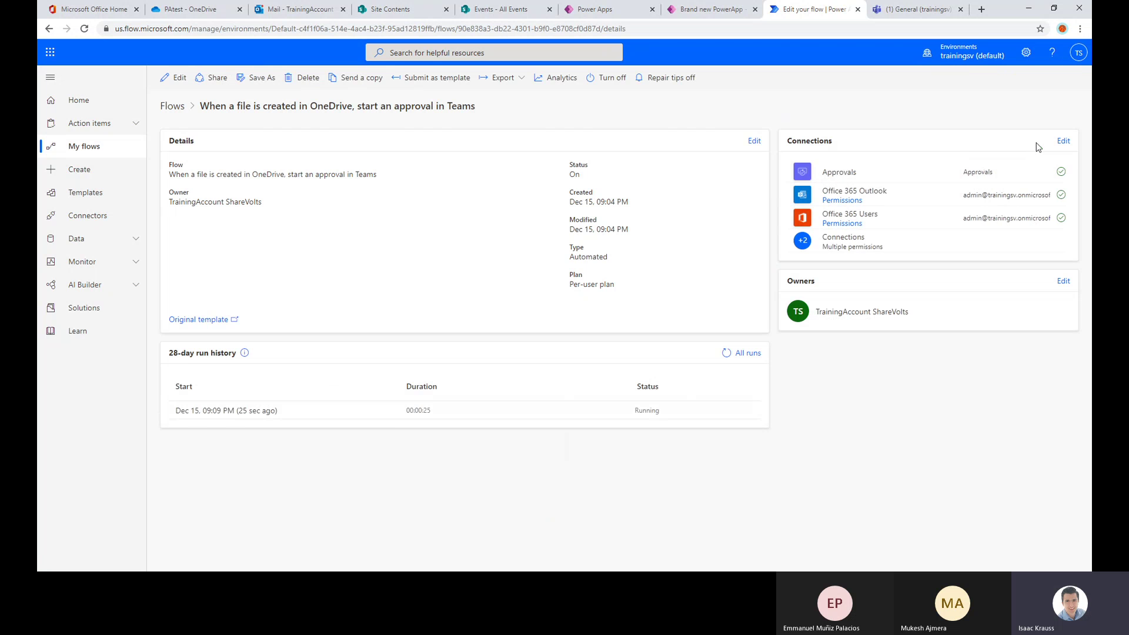
pyautogui.click(1061, 146)
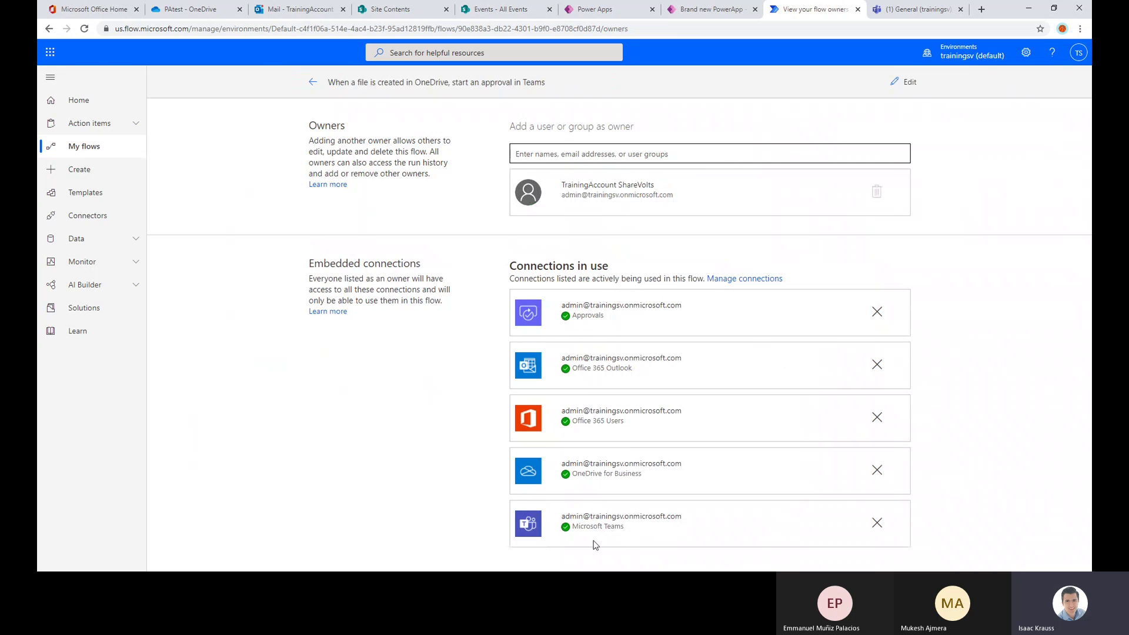
pyautogui.click(313, 81)
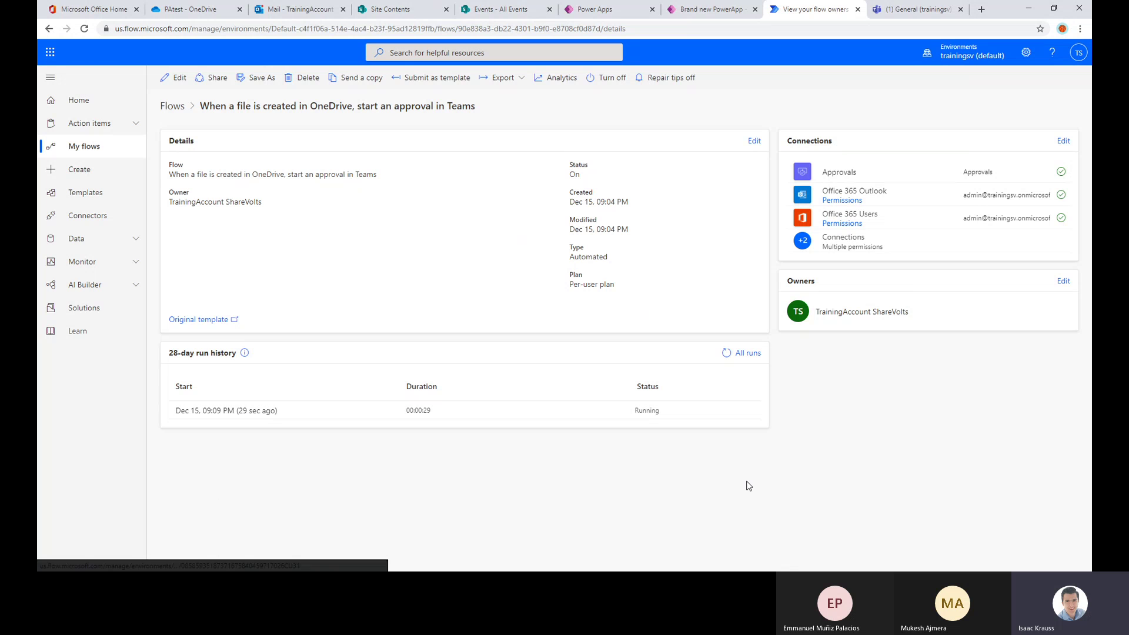
# - Open the current run and check the trigger and Create share link step results
pyautogui.click(252, 410)
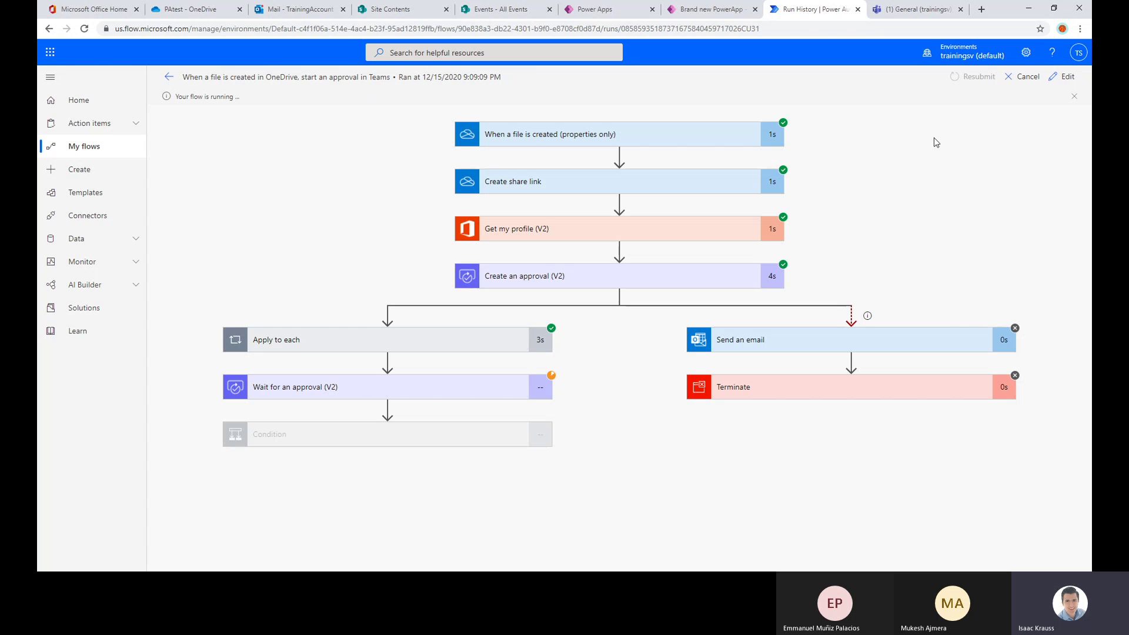
pyautogui.click(559, 140)
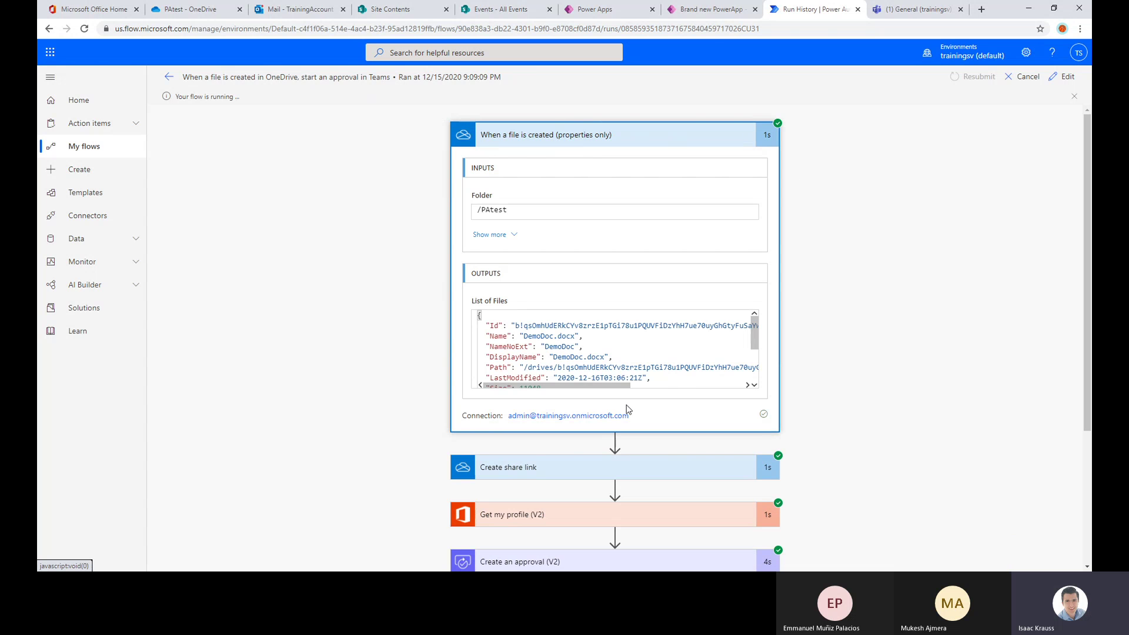
pyautogui.click(593, 147)
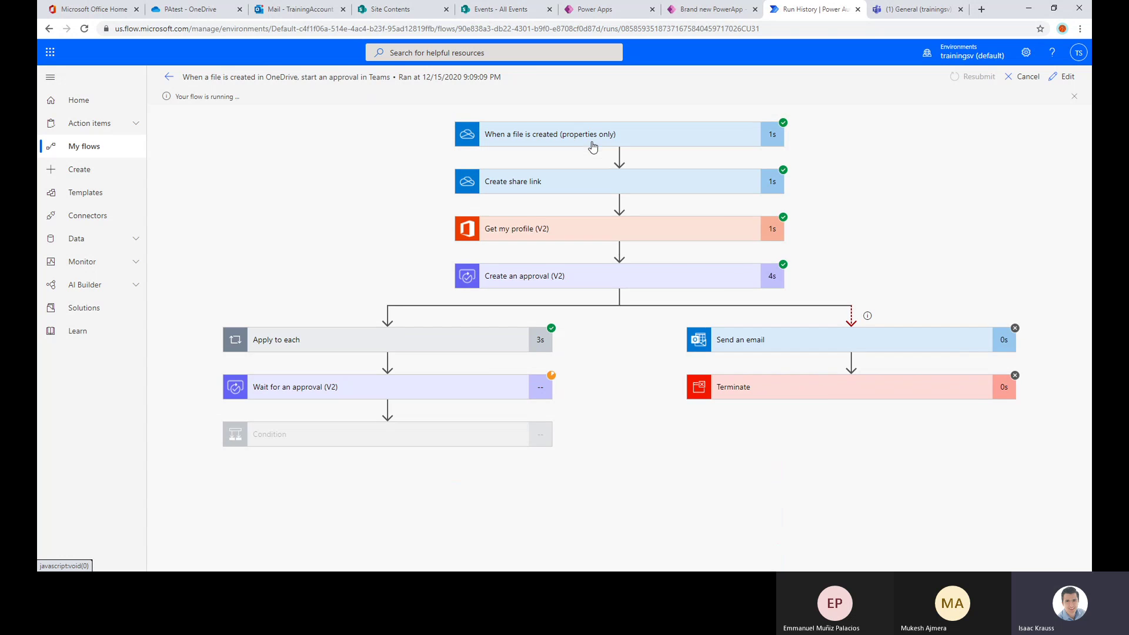
pyautogui.click(524, 184)
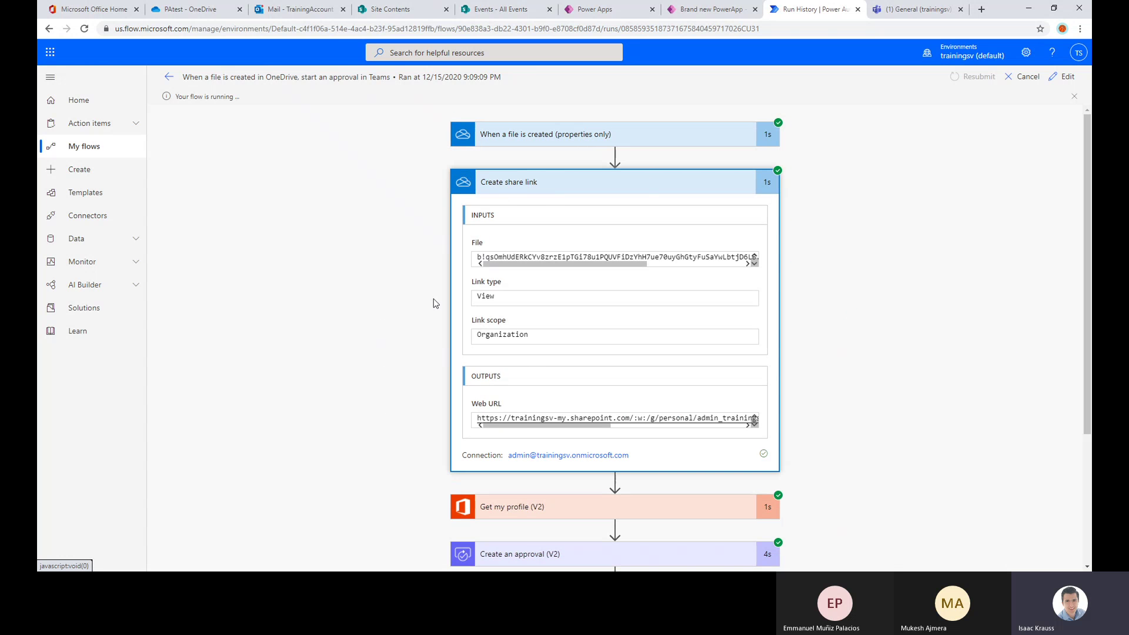
pyautogui.click(550, 192)
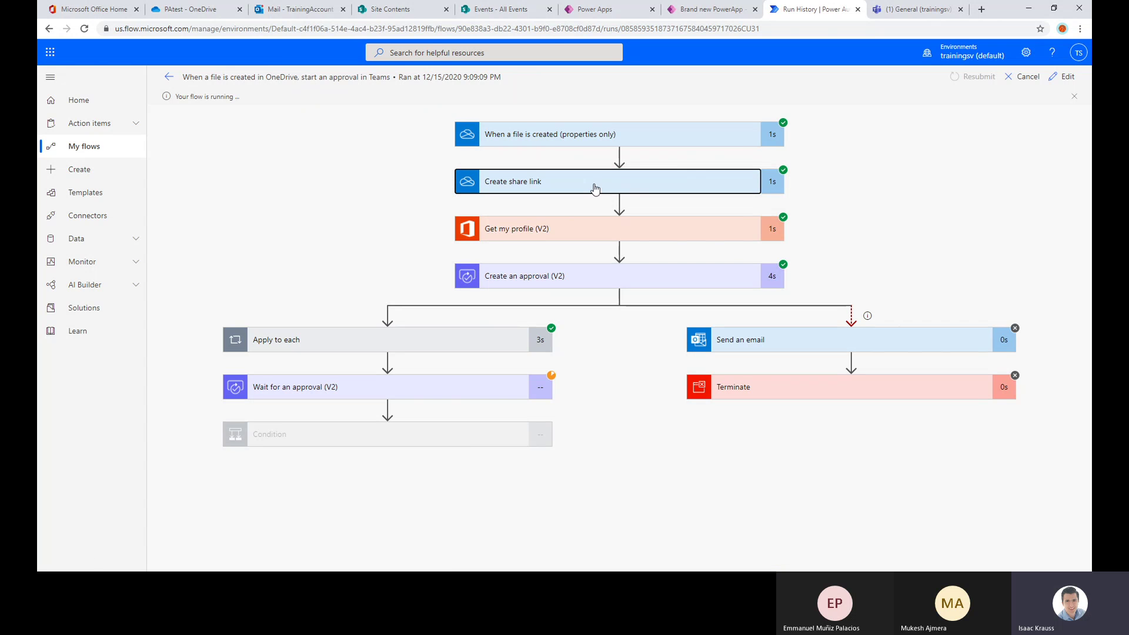
# - Review the outputs of the Get my profile (V2) step
pyautogui.click(517, 235)
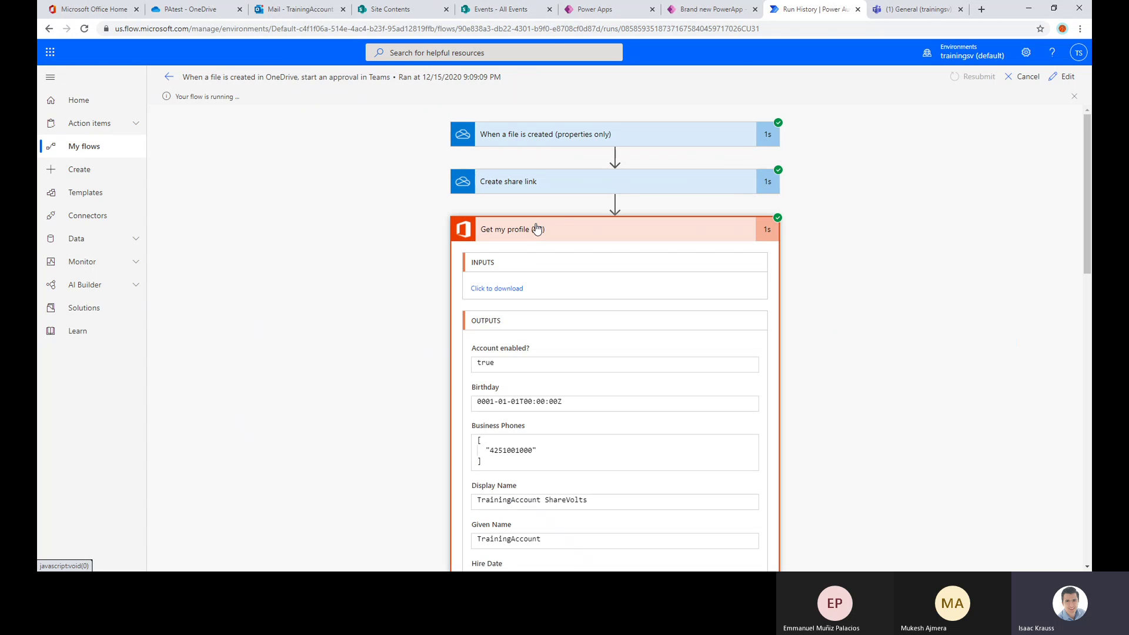
pyautogui.scroll(-4, 538, 356)
pyautogui.scroll(4, 556, 304)
pyautogui.scroll(-12, 556, 304)
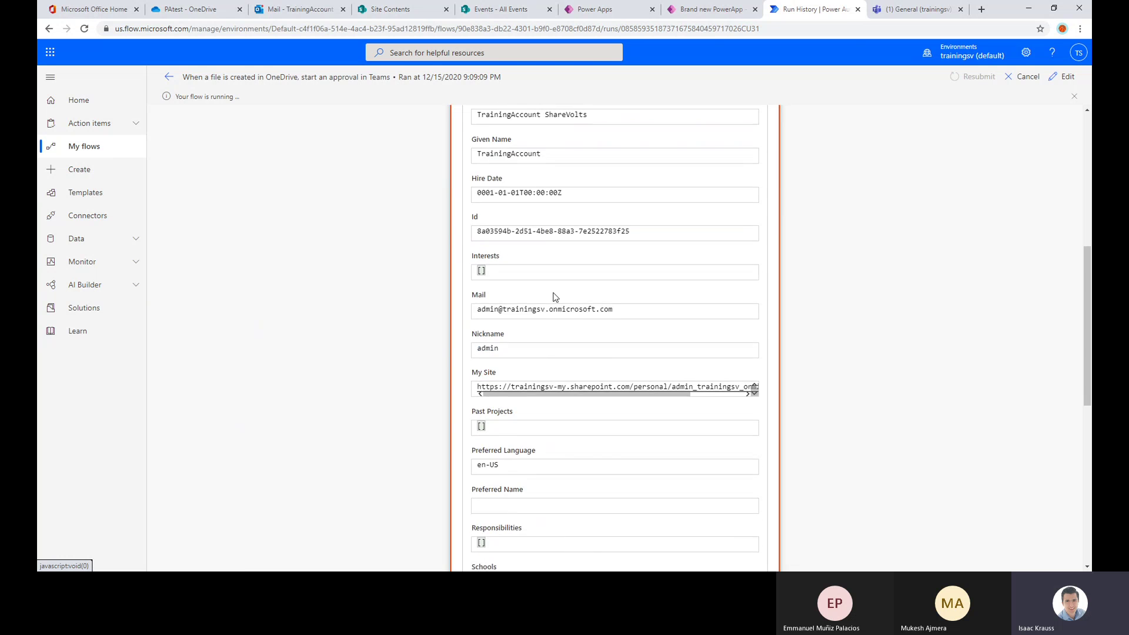
pyautogui.scroll(9, 556, 300)
pyautogui.scroll(3, 555, 298)
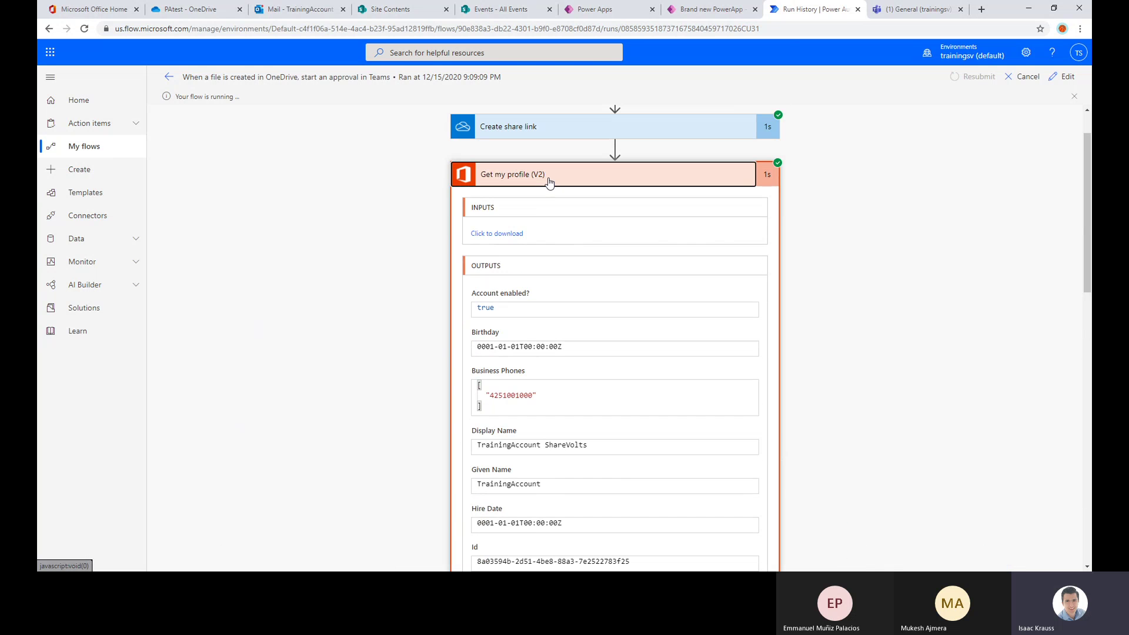
pyautogui.click(545, 174)
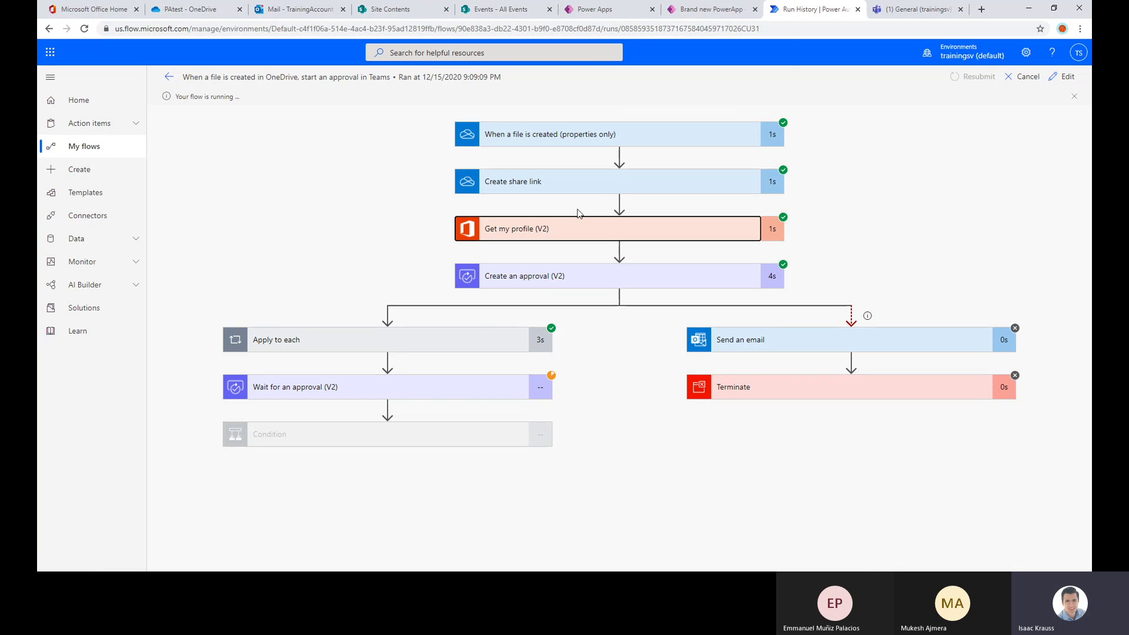
# - Inspect the Create an approval (V2) inputs, the 'Review new OneDrive file' request for DemoDoc.docx
pyautogui.click(544, 281)
pyautogui.scroll(-4, 669, 255)
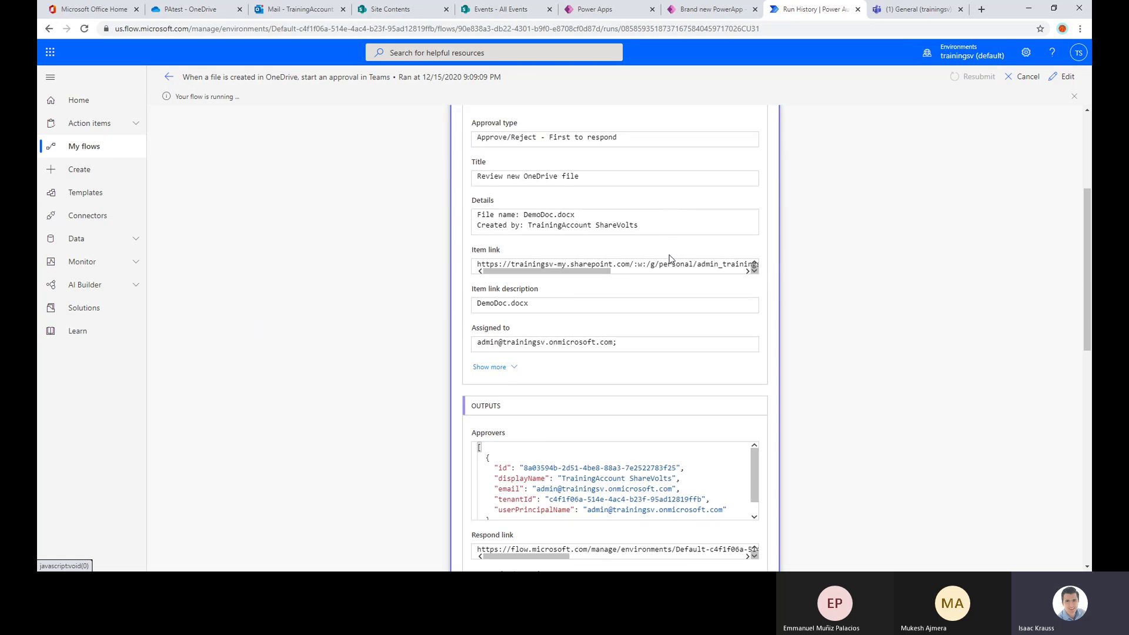
pyautogui.scroll(3, 580, 233)
pyautogui.scroll(-4, 459, 265)
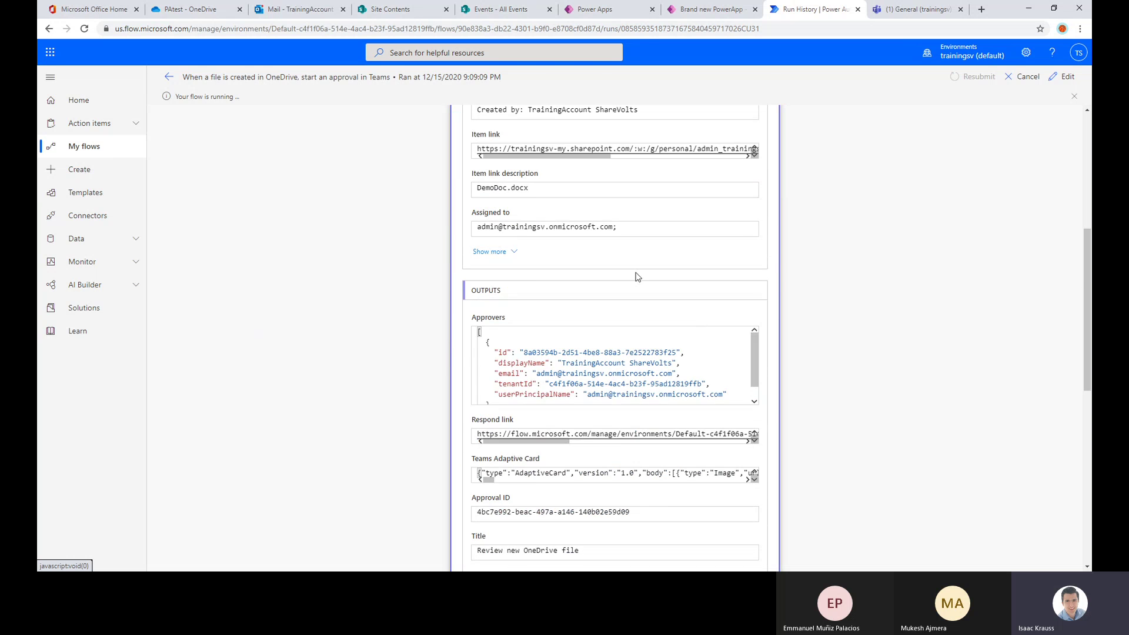
pyautogui.scroll(4, 563, 267)
pyautogui.click(591, 230)
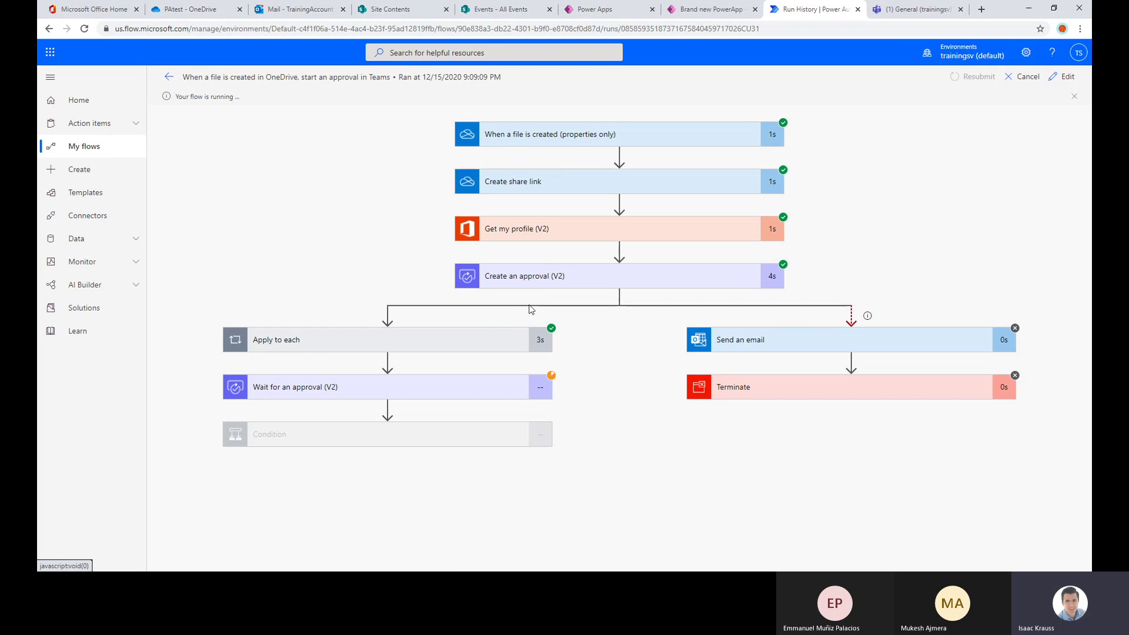
pyautogui.click(541, 276)
pyautogui.click(541, 277)
pyautogui.click(543, 281)
pyautogui.scroll(-4, 587, 283)
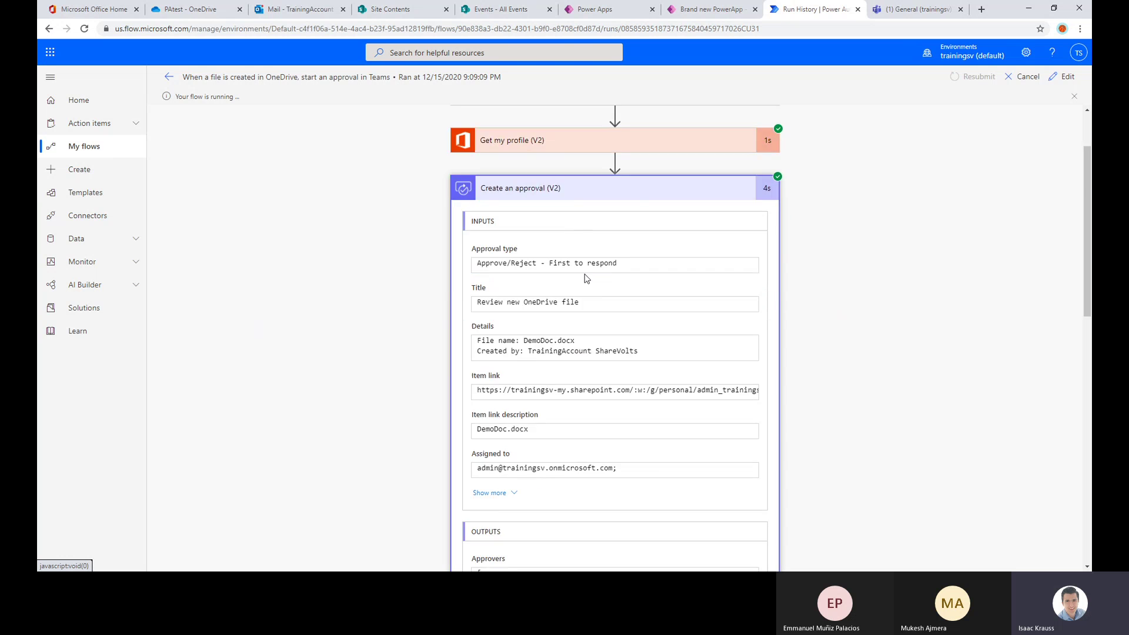
pyautogui.scroll(-2, 651, 226)
pyautogui.scroll(5, 559, 162)
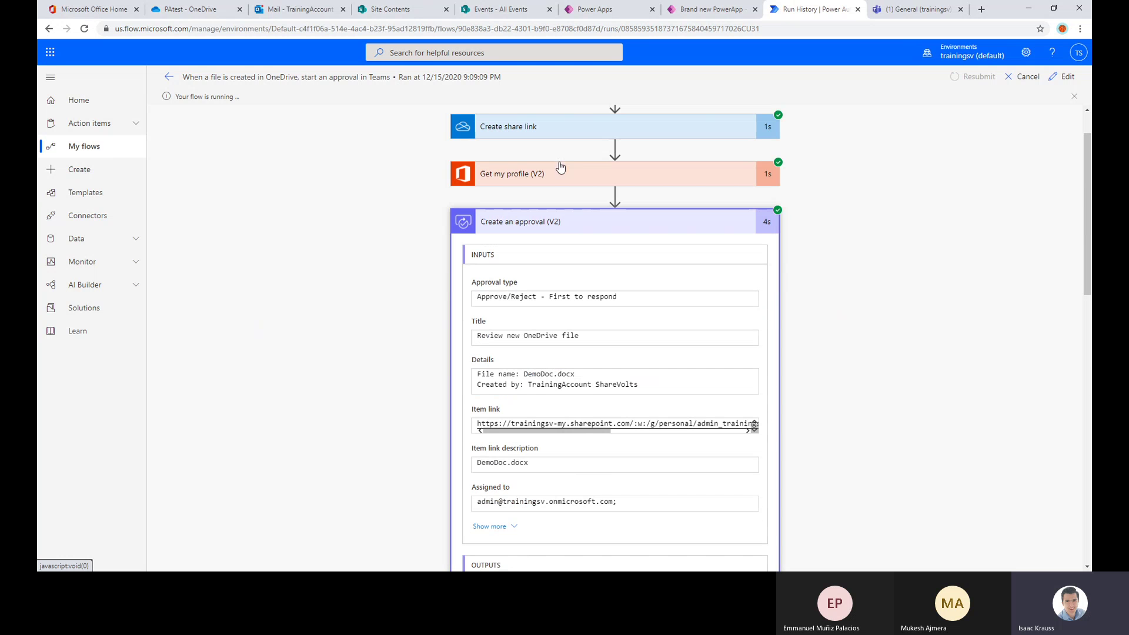
pyautogui.click(513, 219)
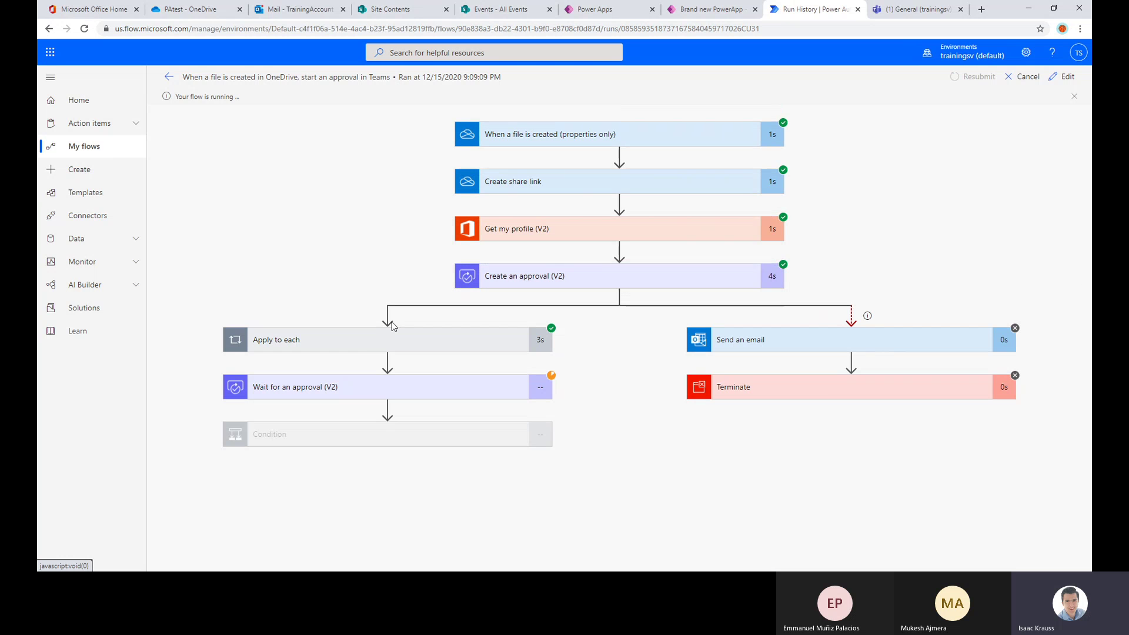
pyautogui.click(369, 348)
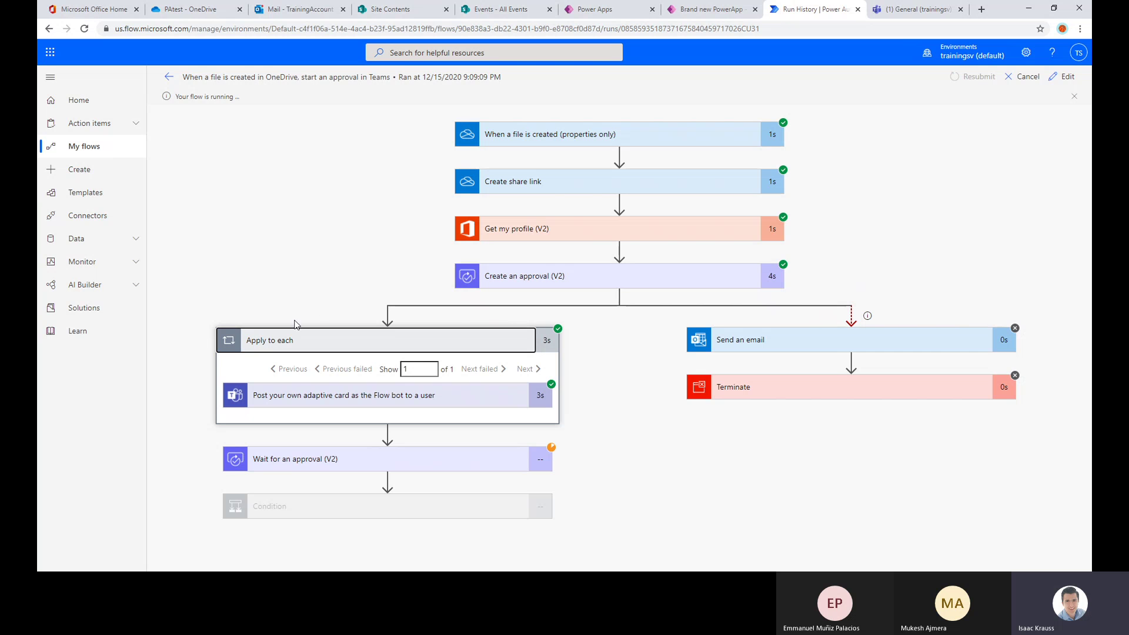
pyautogui.click(392, 400)
pyautogui.scroll(-3, 392, 400)
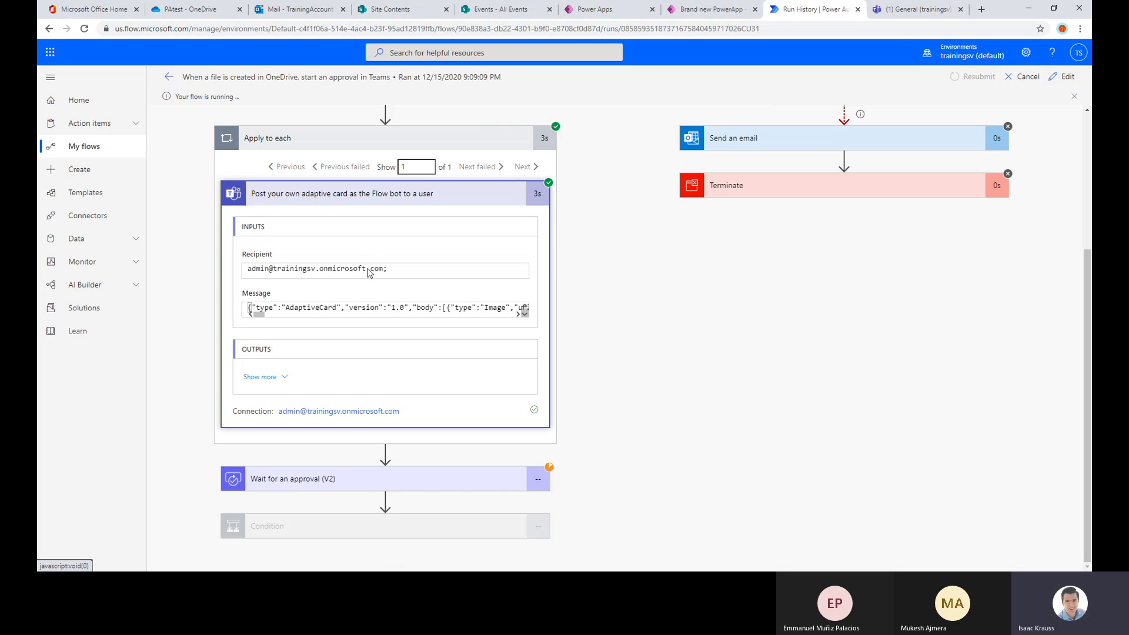
pyautogui.scroll(2, 369, 272)
pyautogui.click(412, 247)
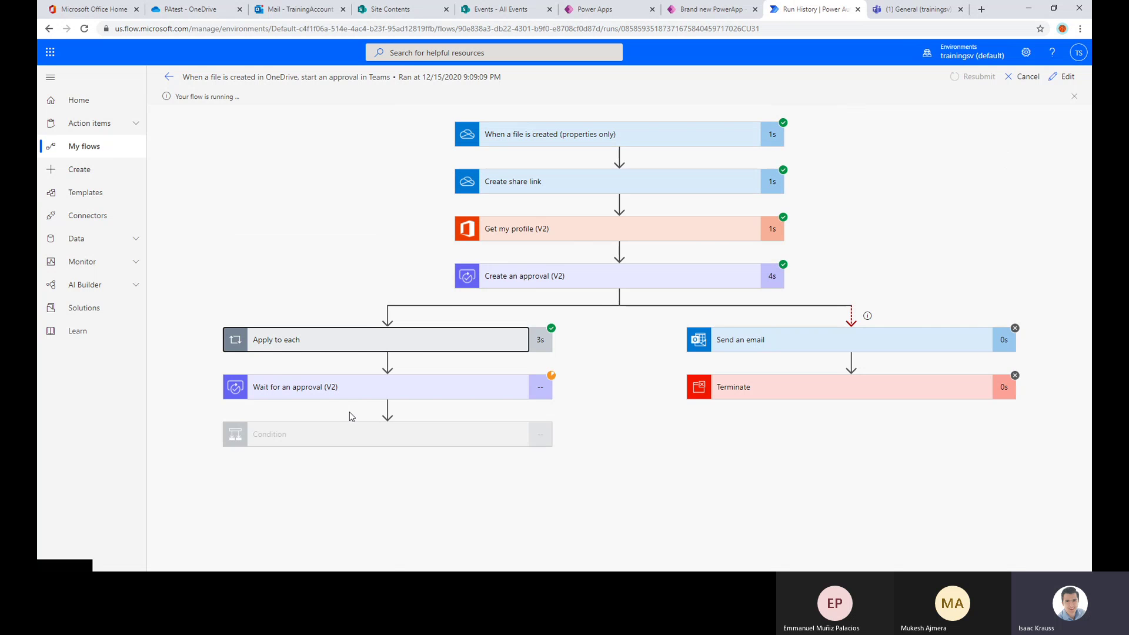
pyautogui.click(336, 393)
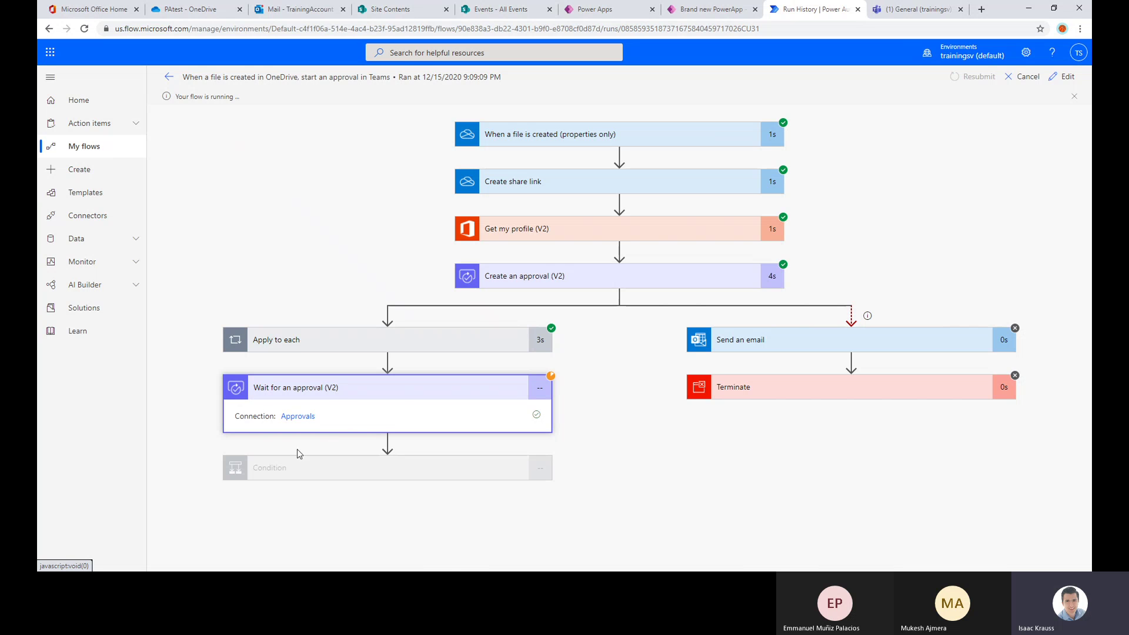
pyautogui.click(565, 277)
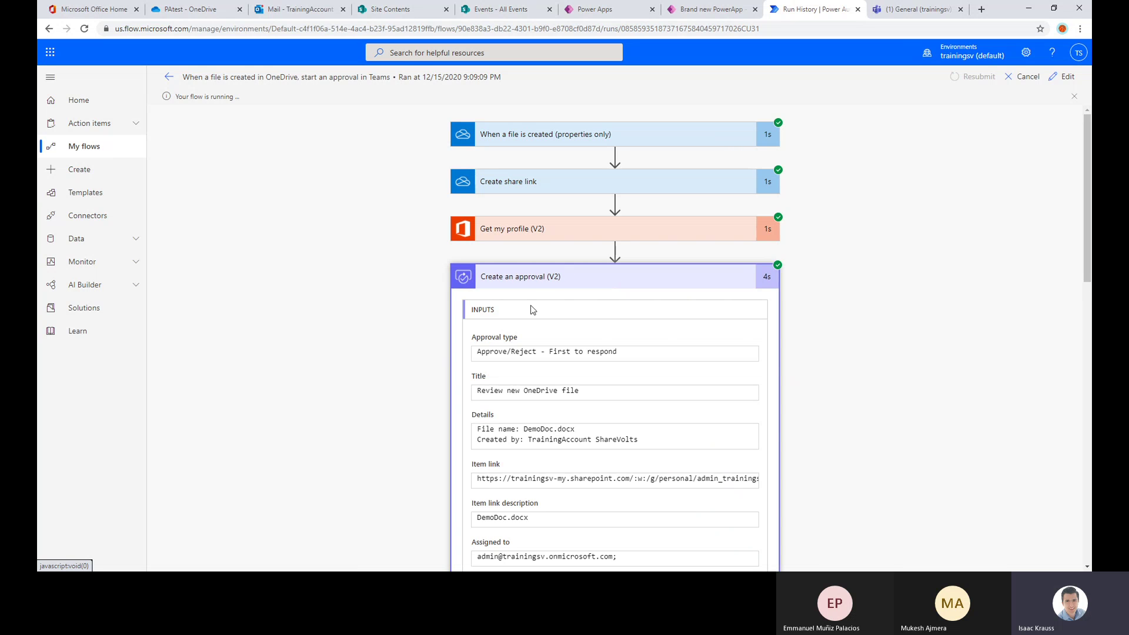
pyautogui.click(568, 283)
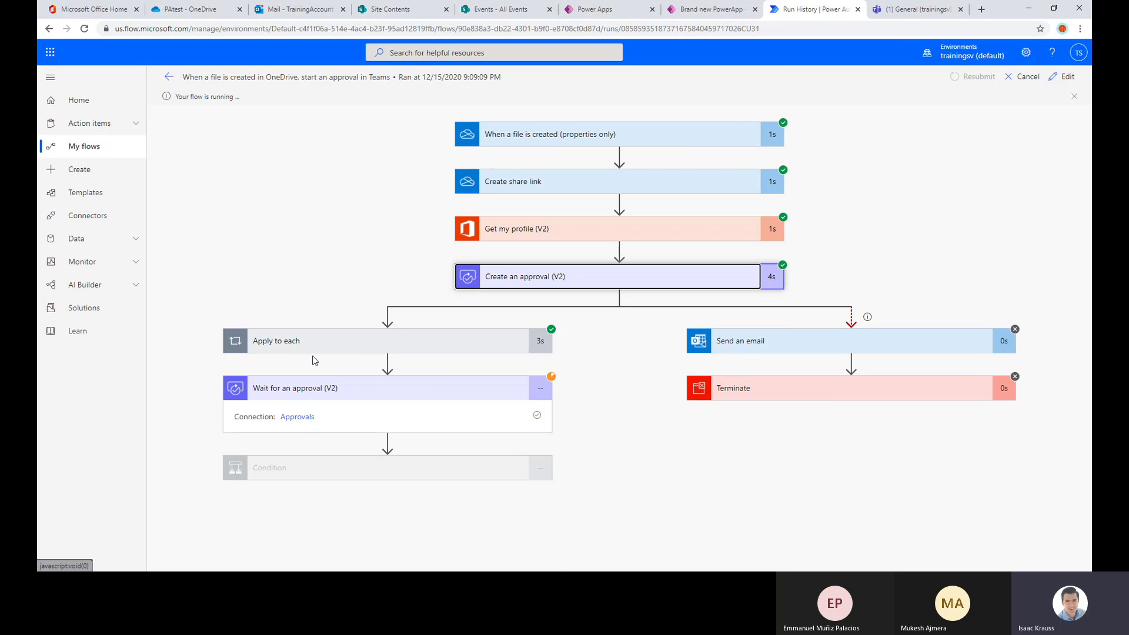
pyautogui.click(356, 344)
pyautogui.scroll(-1, 315, 394)
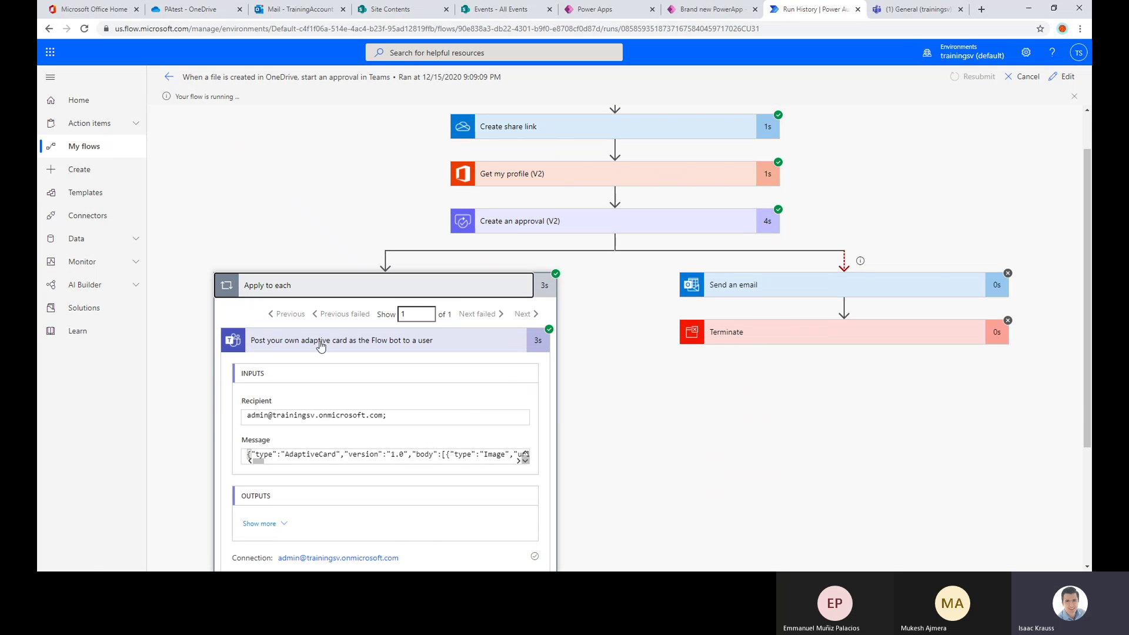
pyautogui.click(315, 348)
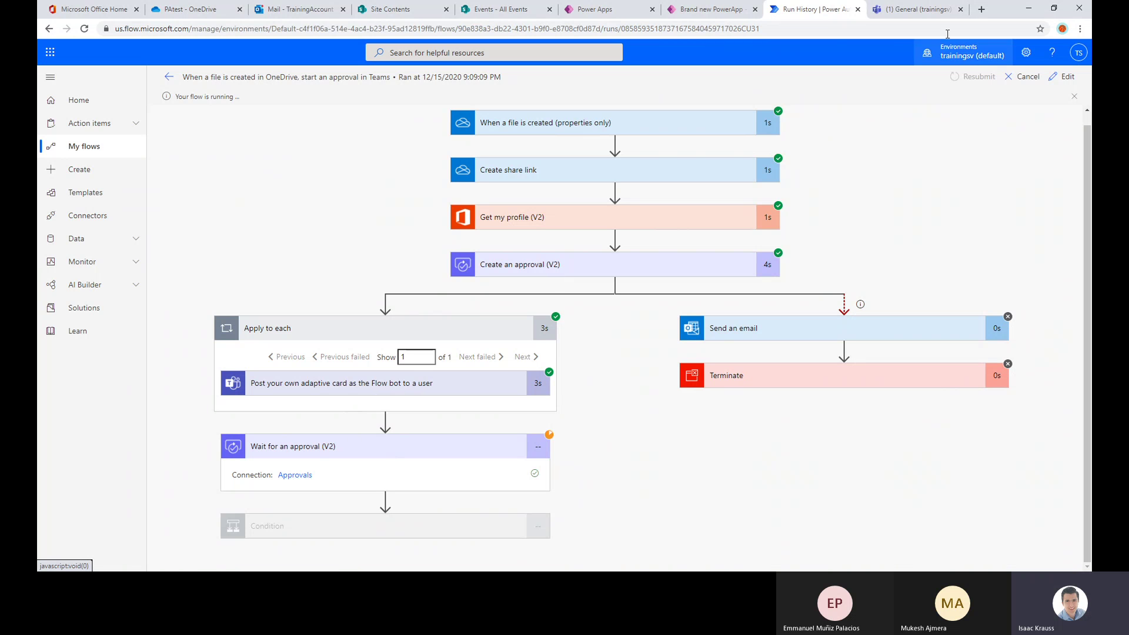
# - Dismiss the Teams welcome dialog and open the Flow bot chat showing the approval card
pyautogui.click(895, 12)
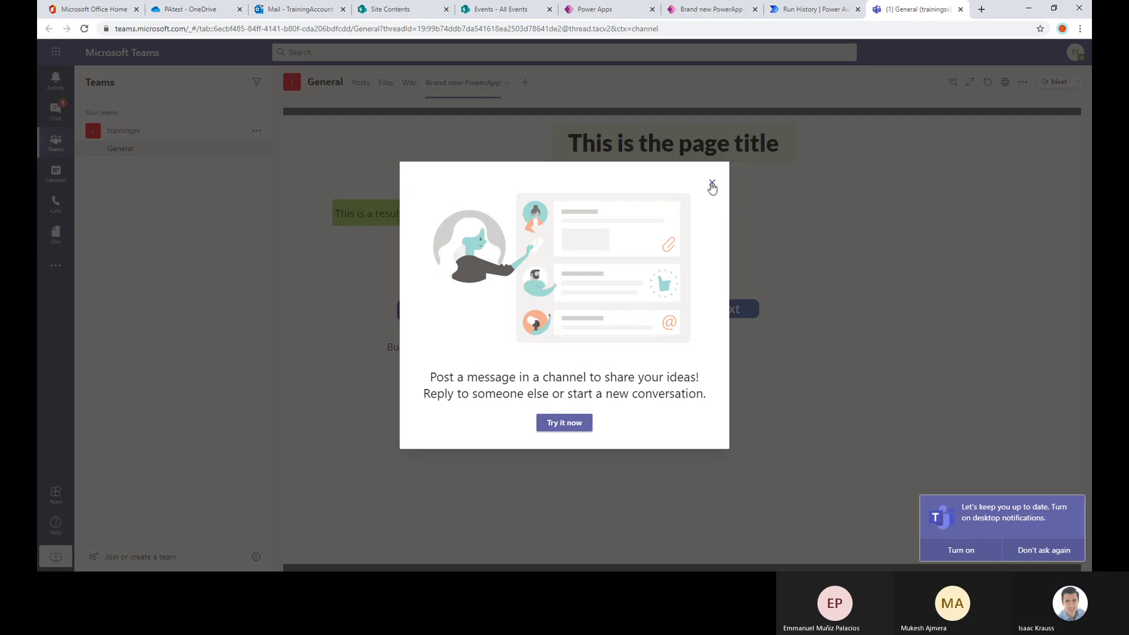
pyautogui.click(712, 183)
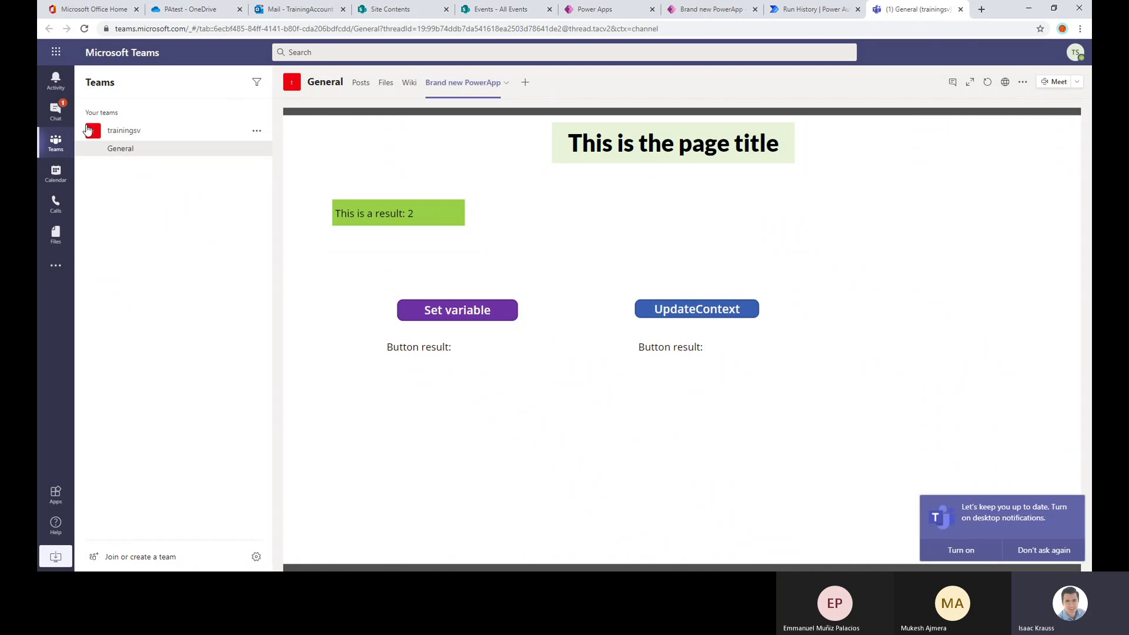
pyautogui.click(56, 116)
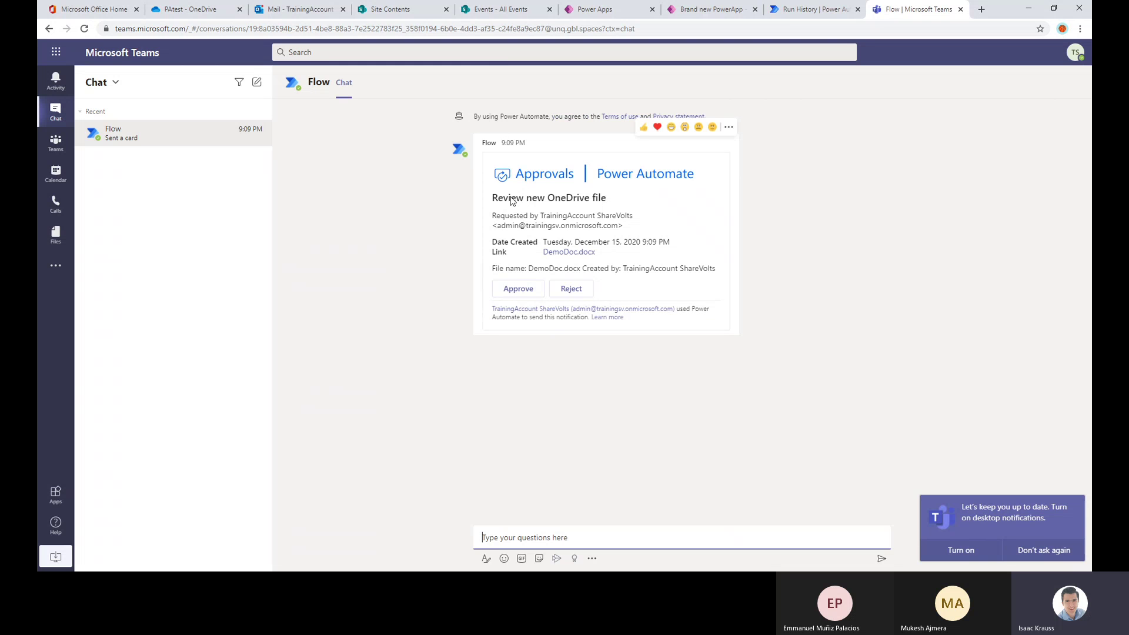
pyautogui.click(290, 8)
# - Open the Microsoft Flow 'Review new OneDrive file' approval email in the Outlook inbox
pyautogui.click(1053, 72)
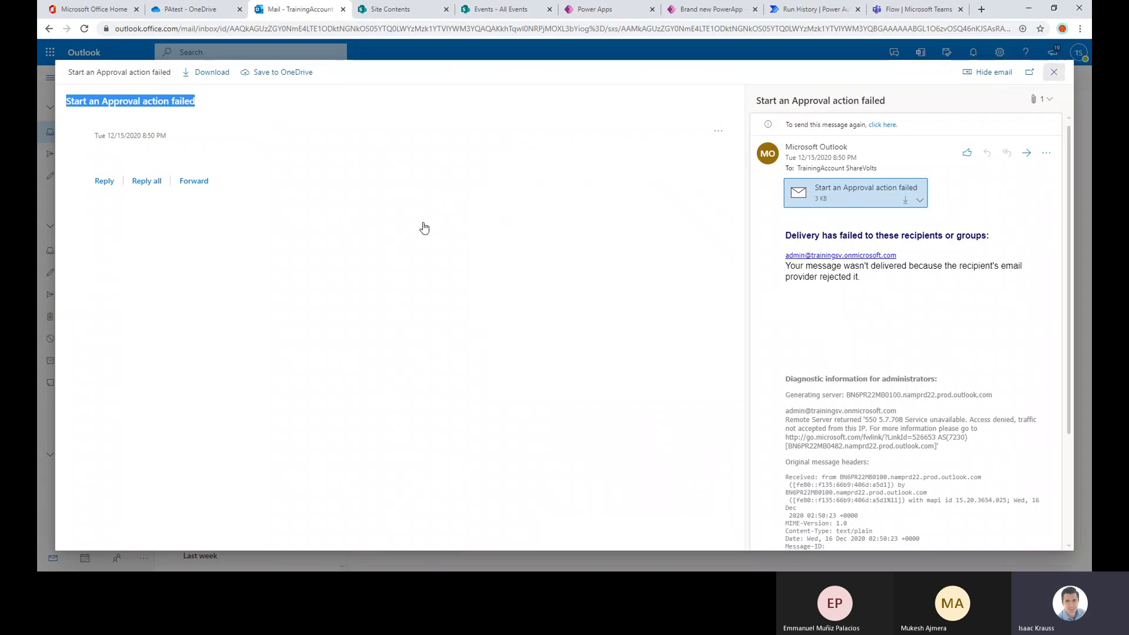
pyautogui.click(235, 187)
pyautogui.click(218, 140)
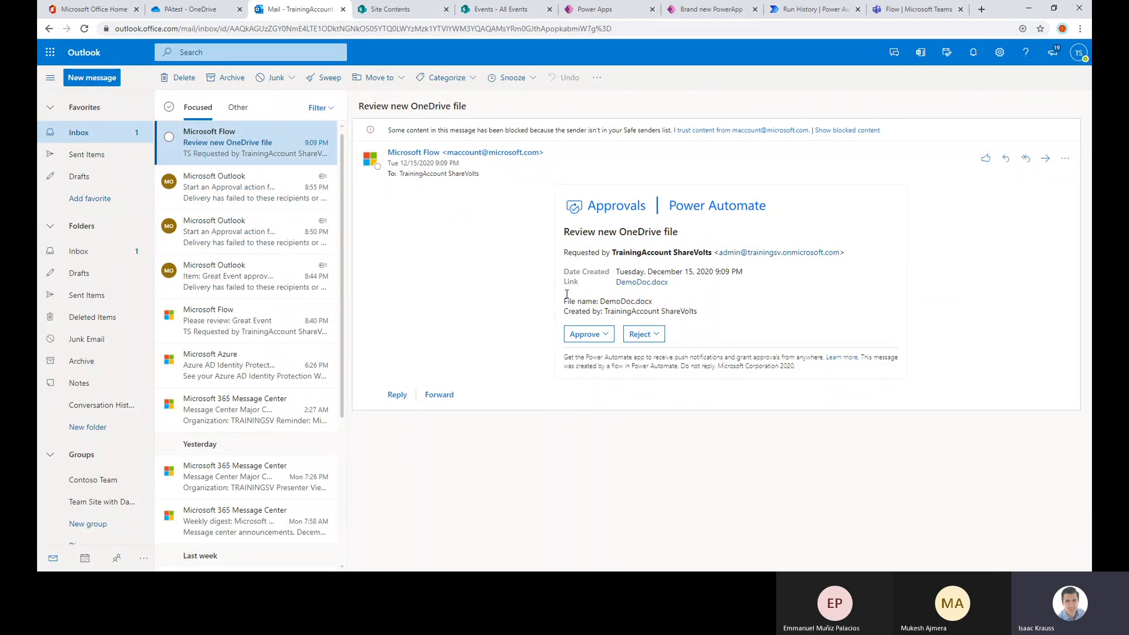
pyautogui.click(903, 13)
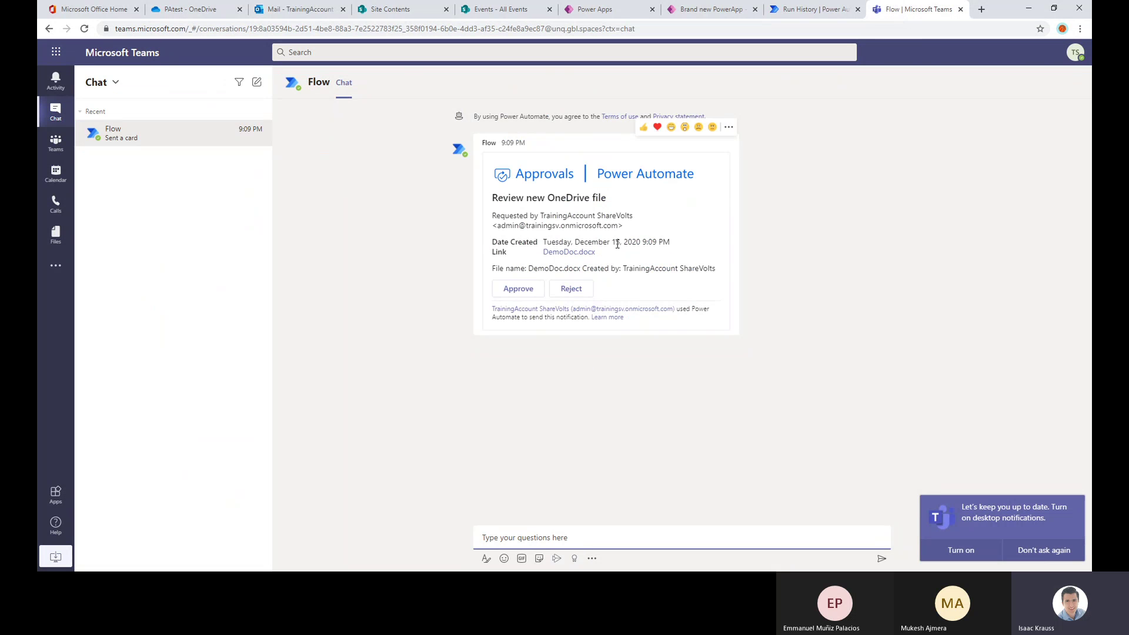
# - Reject DemoDoc.docx on the approval card with the comment 'I dont like this submission yet'
pyautogui.click(572, 289)
pyautogui.click(568, 345)
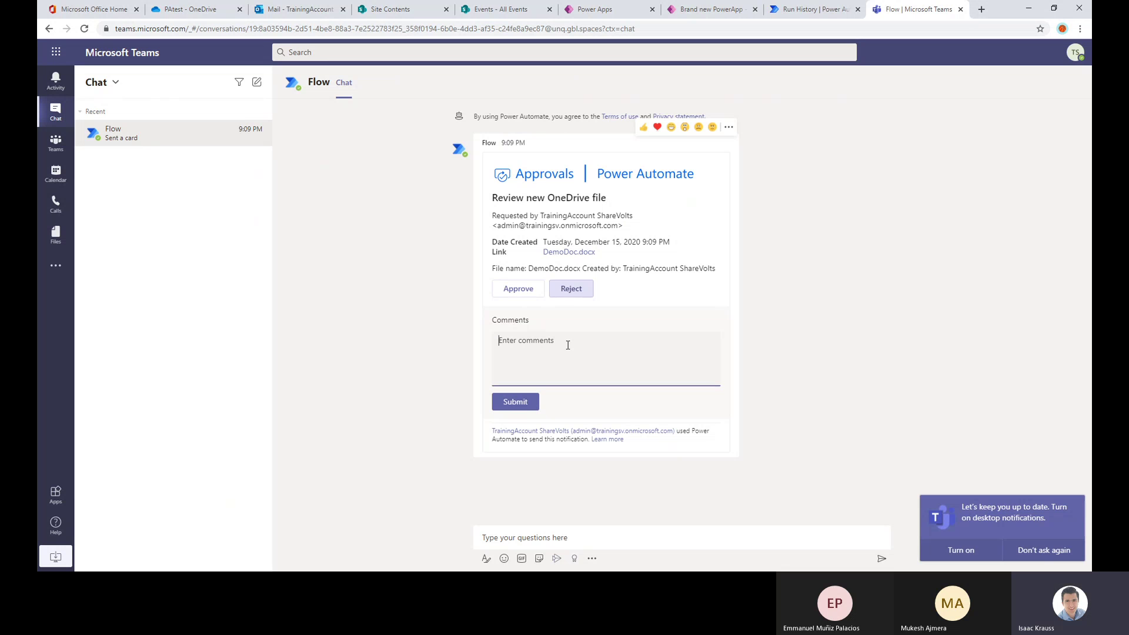
pyautogui.write('I dont like this submission yet')
pyautogui.click(532, 407)
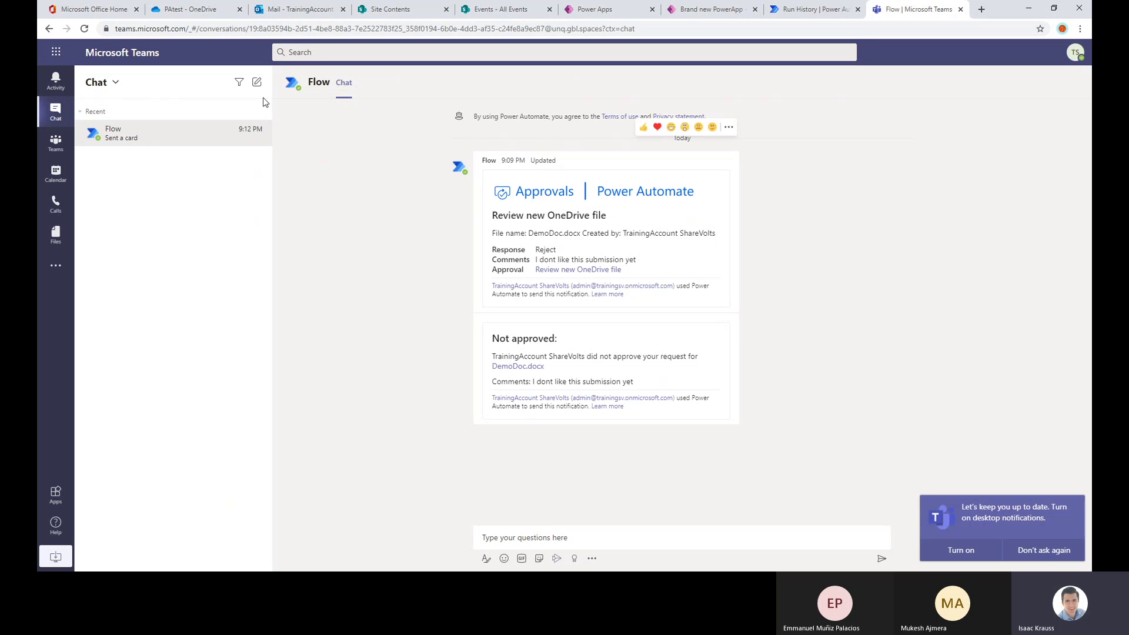
# - Reopen the 'Review new OneDrive file' email and confirm the request is already completed
pyautogui.click(302, 16)
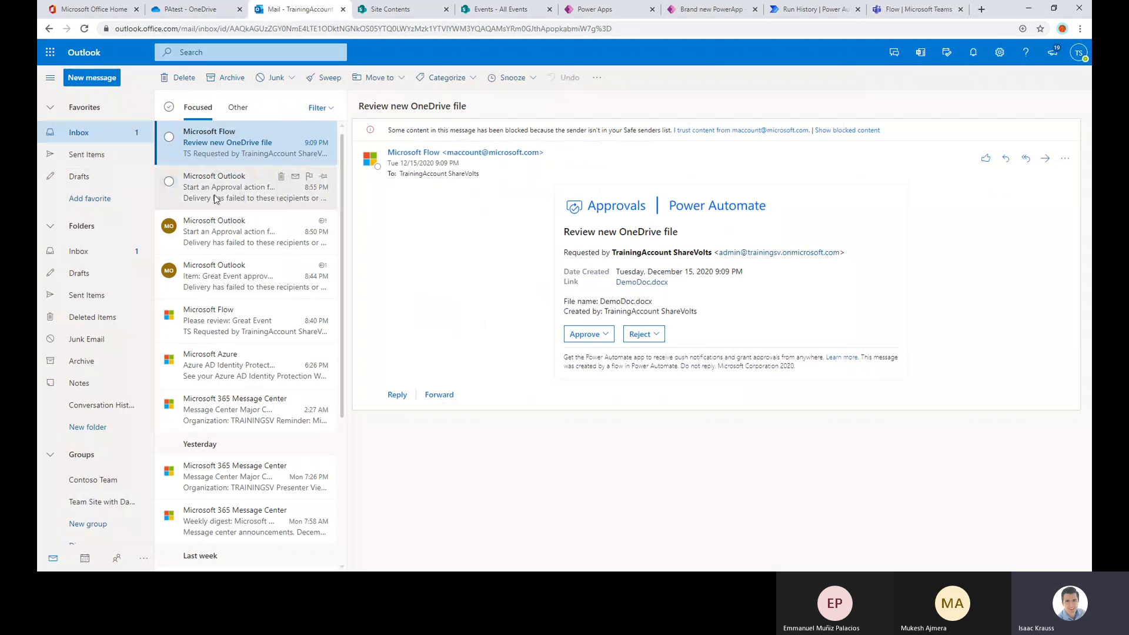
pyautogui.click(215, 196)
pyautogui.click(213, 152)
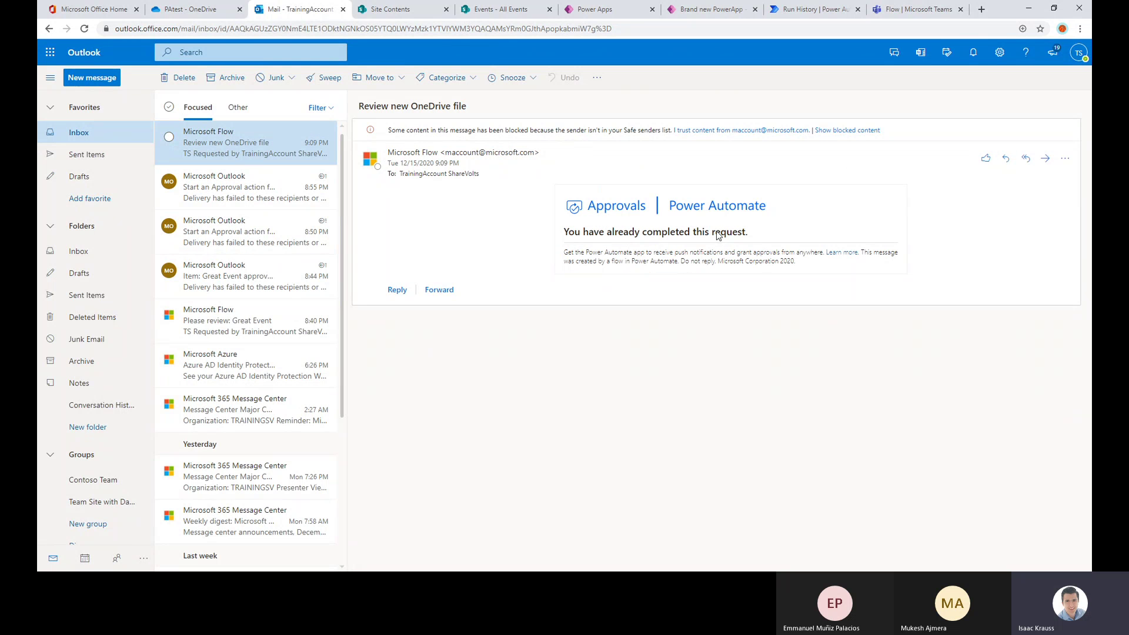
pyautogui.moveTo(748, 234); pyautogui.dragTo(556, 241)
pyautogui.click(572, 231)
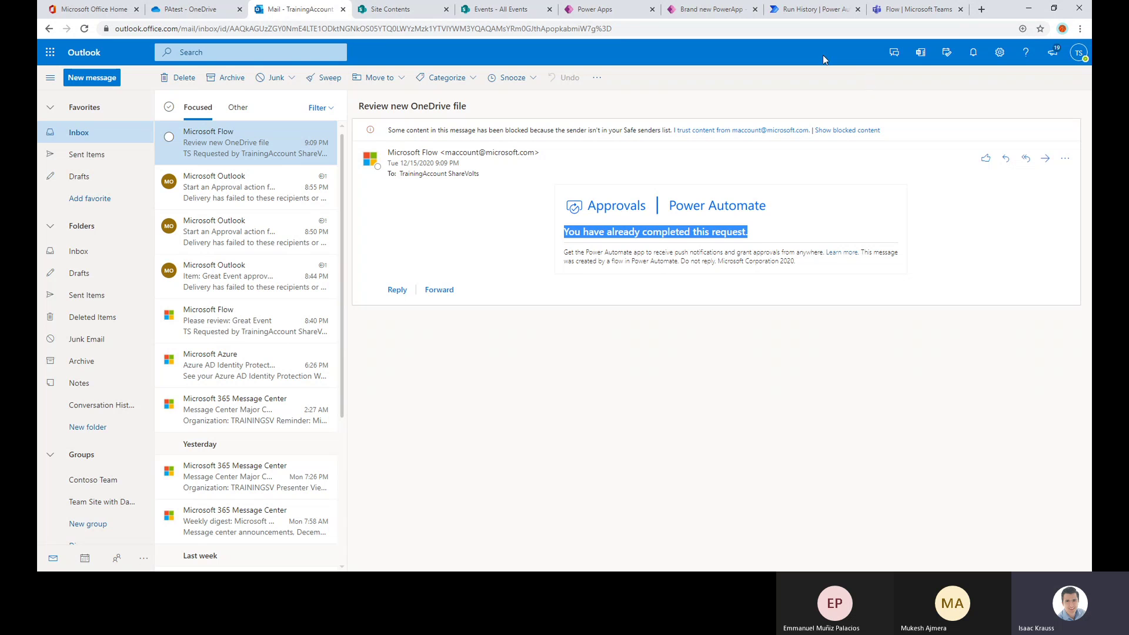
pyautogui.click(831, 14)
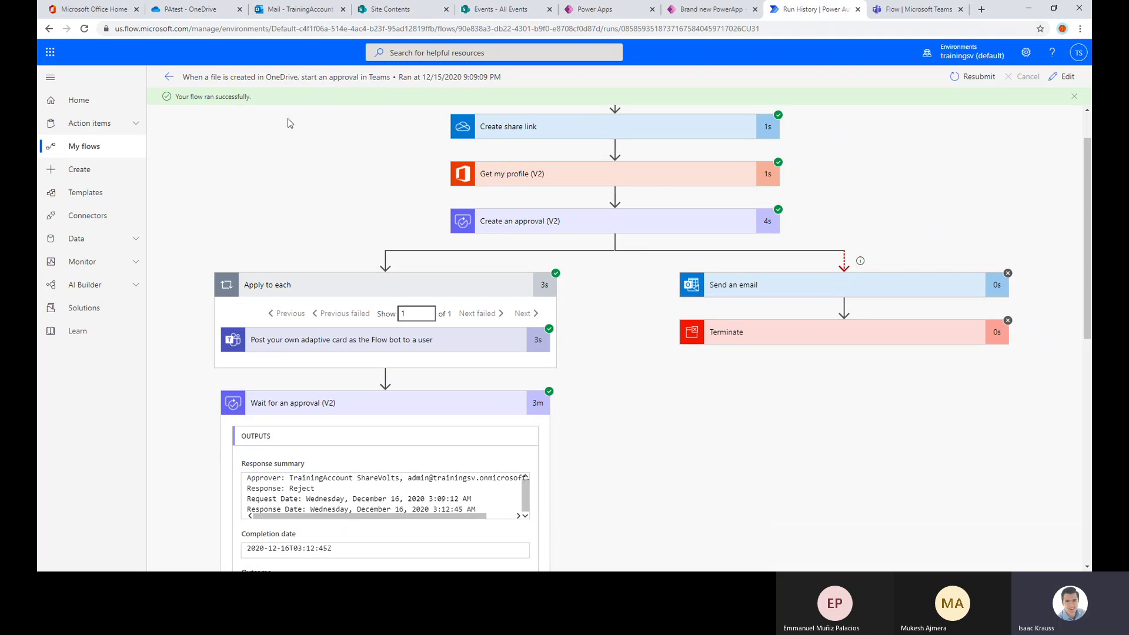
# - Verify Reject in the Approvals history, then open the OneDrive approval flow from My flows
pyautogui.click(89, 123)
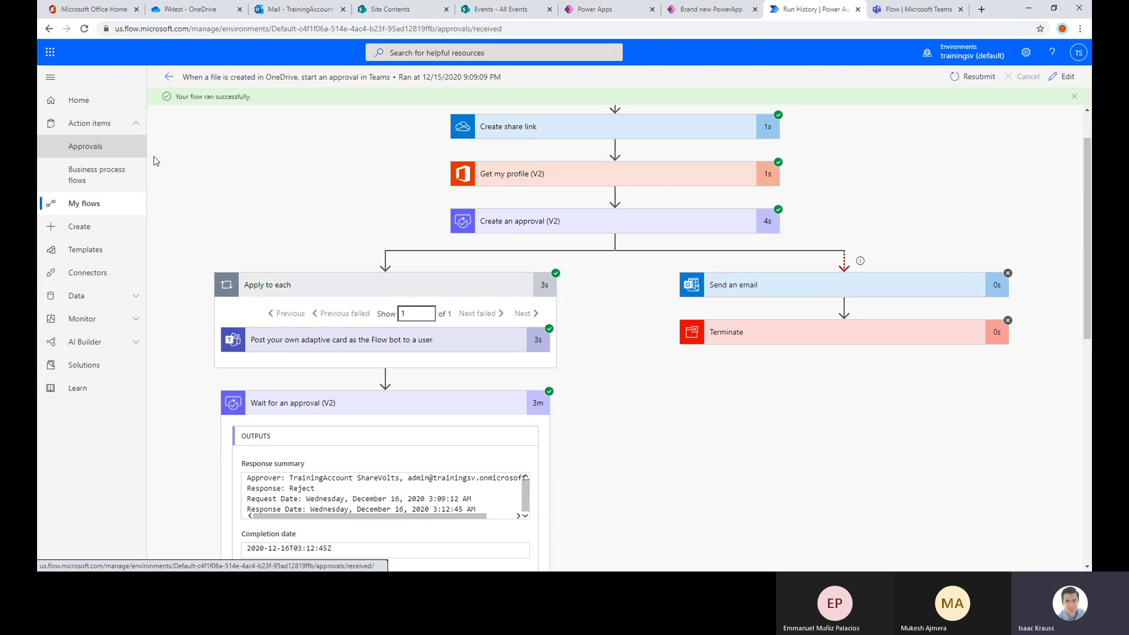
pyautogui.click(259, 134)
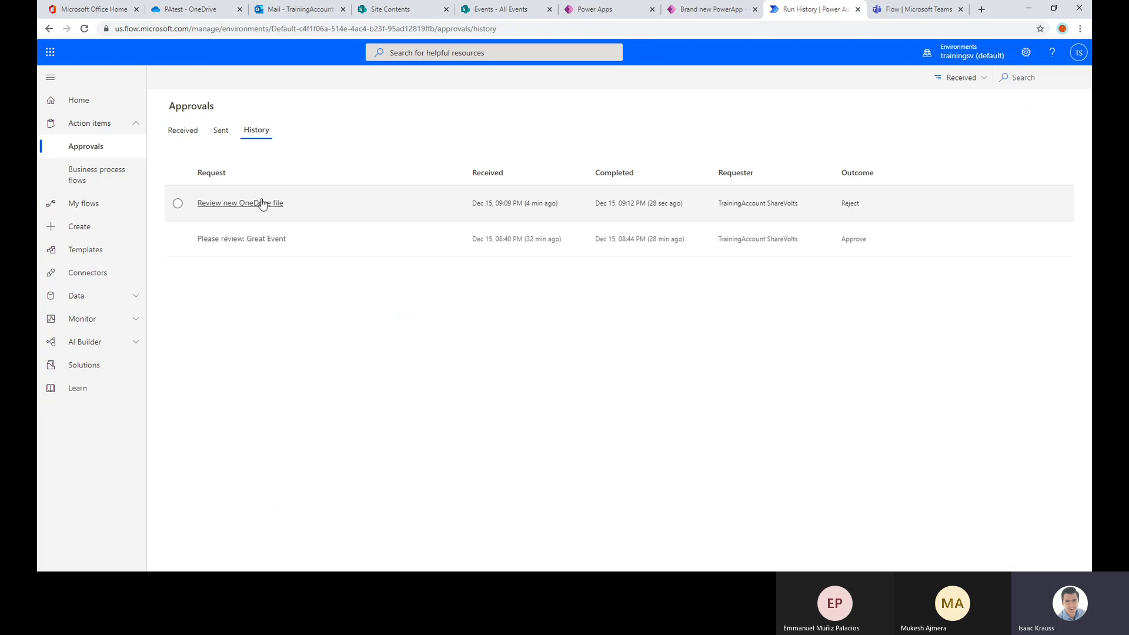
pyautogui.moveTo(866, 199); pyautogui.dragTo(832, 204)
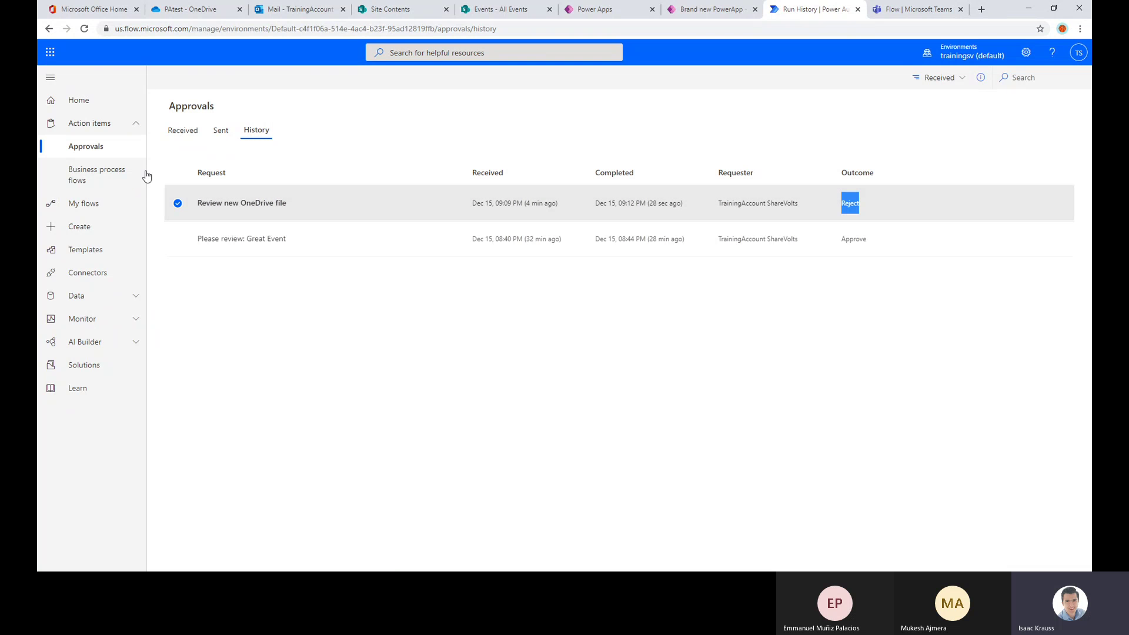
pyautogui.click(84, 210)
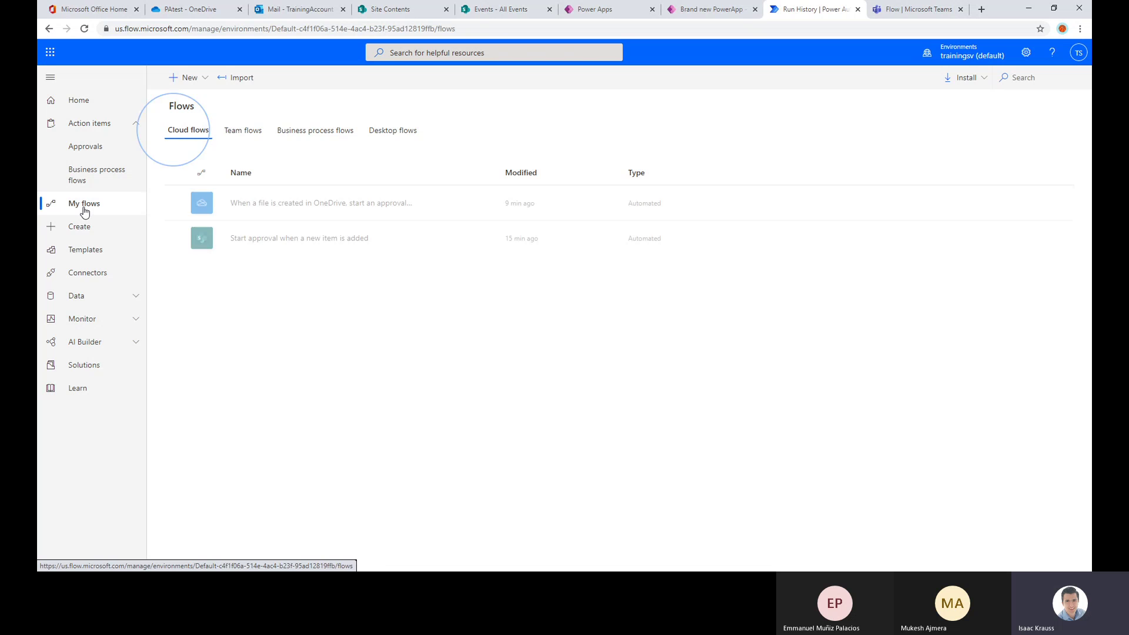
pyautogui.click(265, 203)
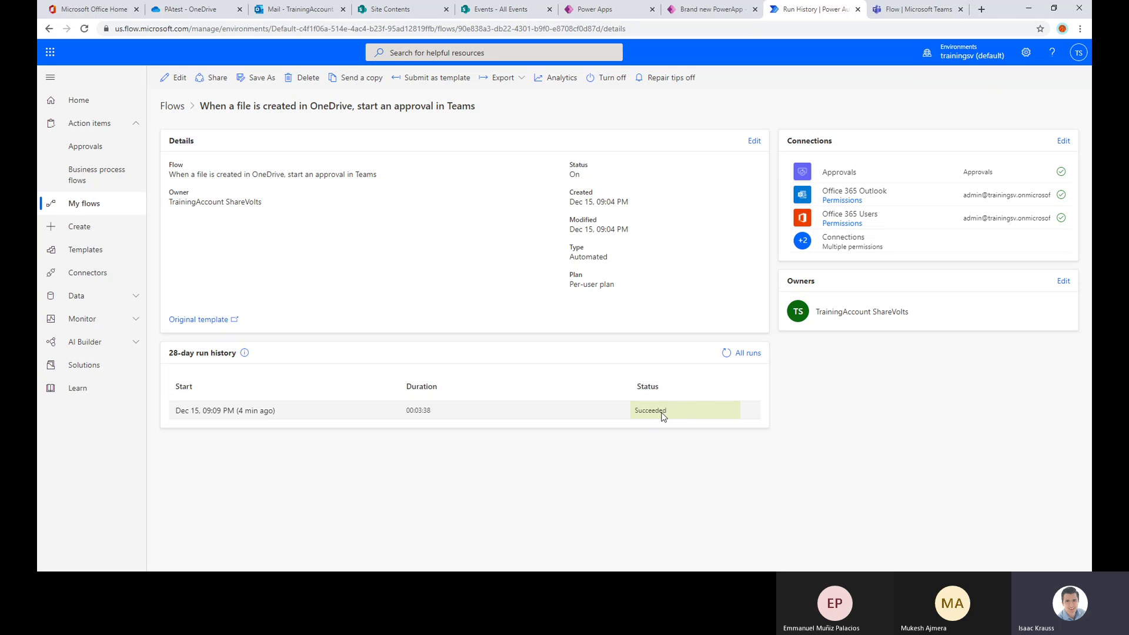
# - Open the succeeded run and expand Apply to each and its Post your own adaptive card action
pyautogui.click(241, 411)
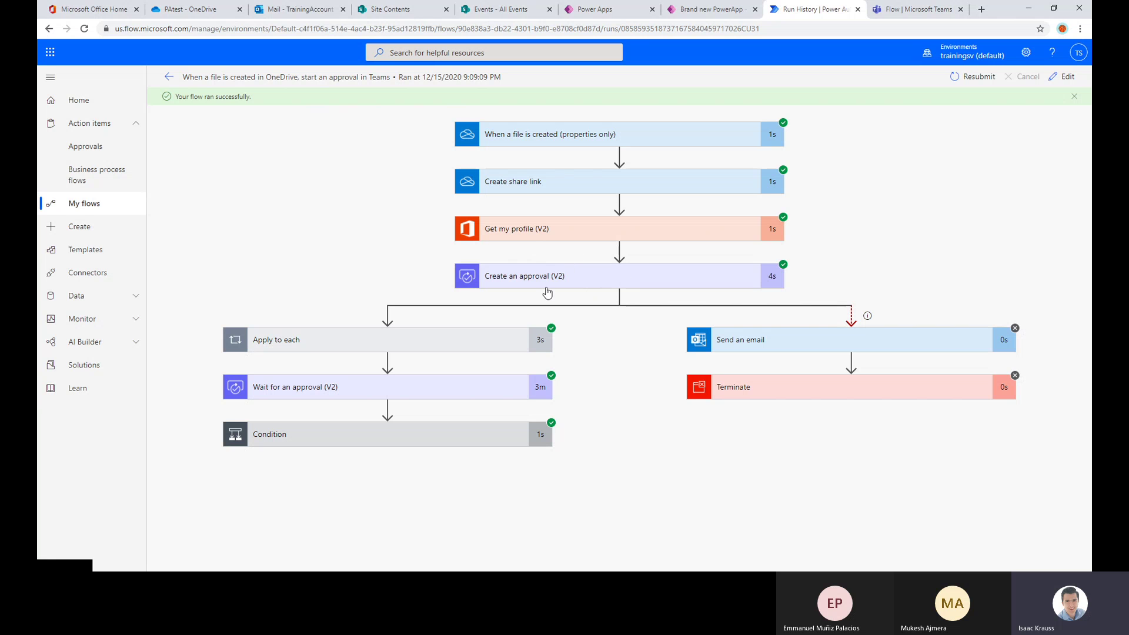
pyautogui.click(427, 341)
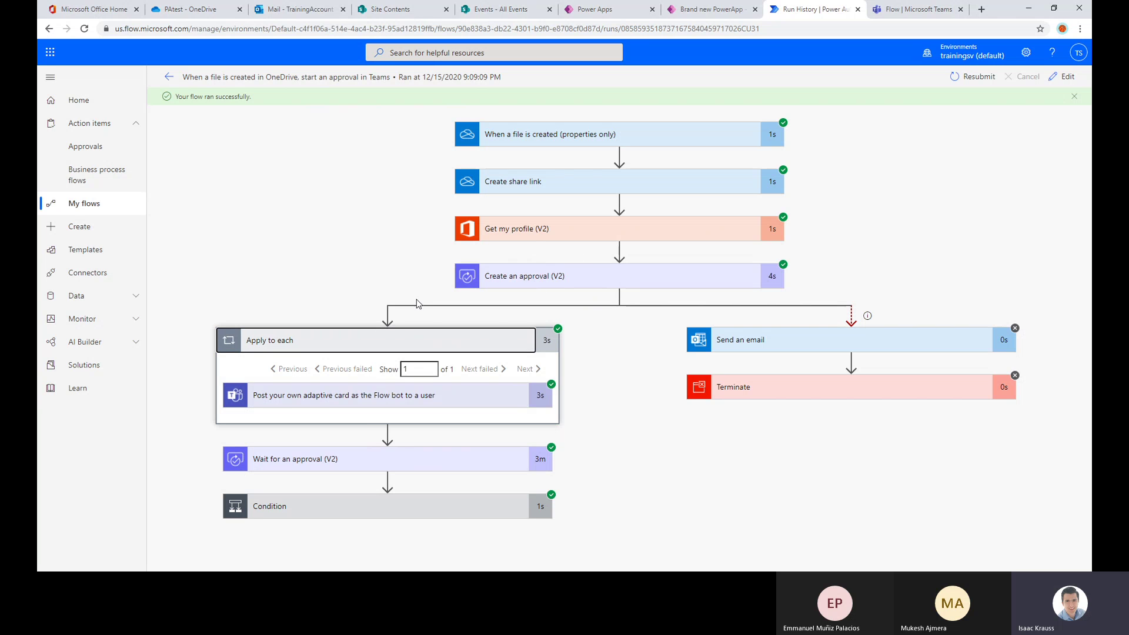
pyautogui.click(351, 402)
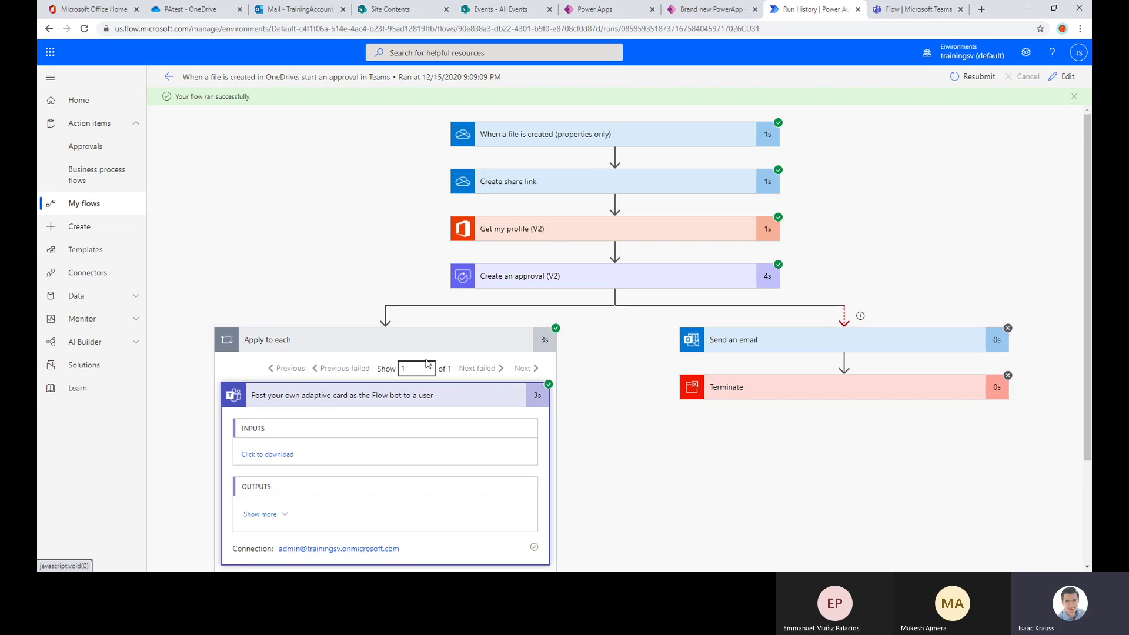
pyautogui.scroll(-2, 427, 363)
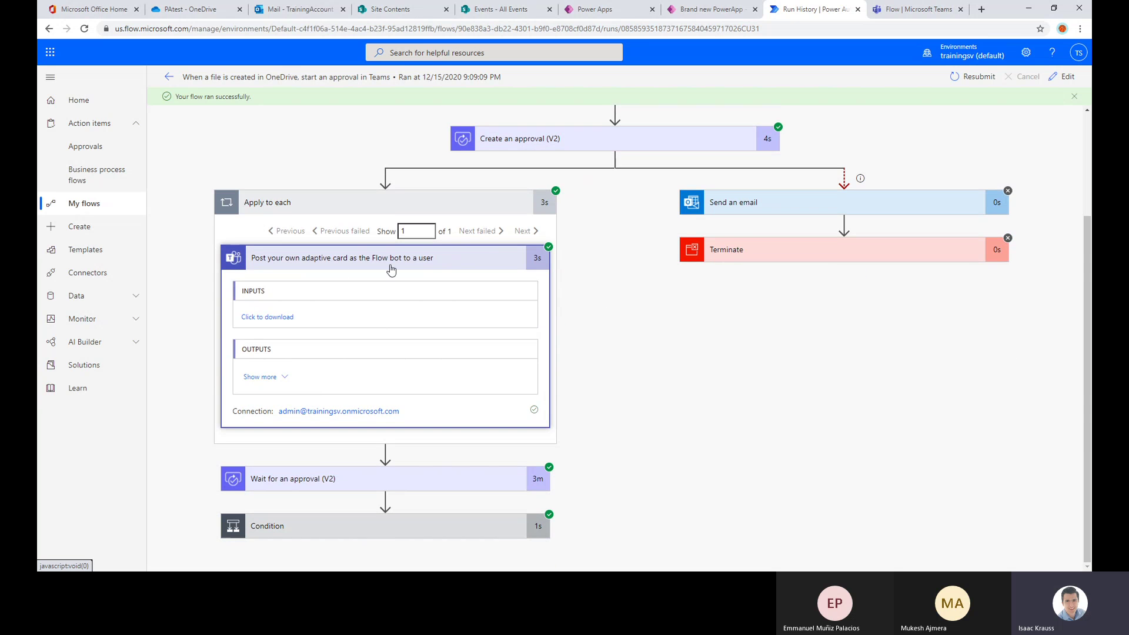
pyautogui.click(406, 206)
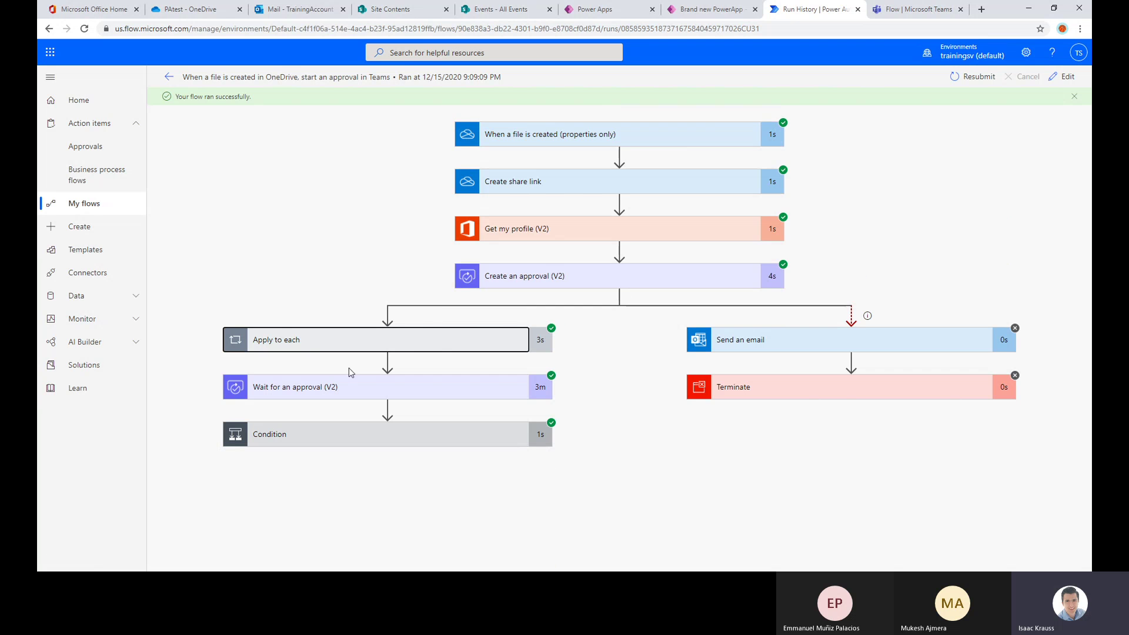
# - Check the Wait for an approval (V2) outputs showing the Reject outcome
pyautogui.click(322, 398)
pyautogui.scroll(-4, 338, 394)
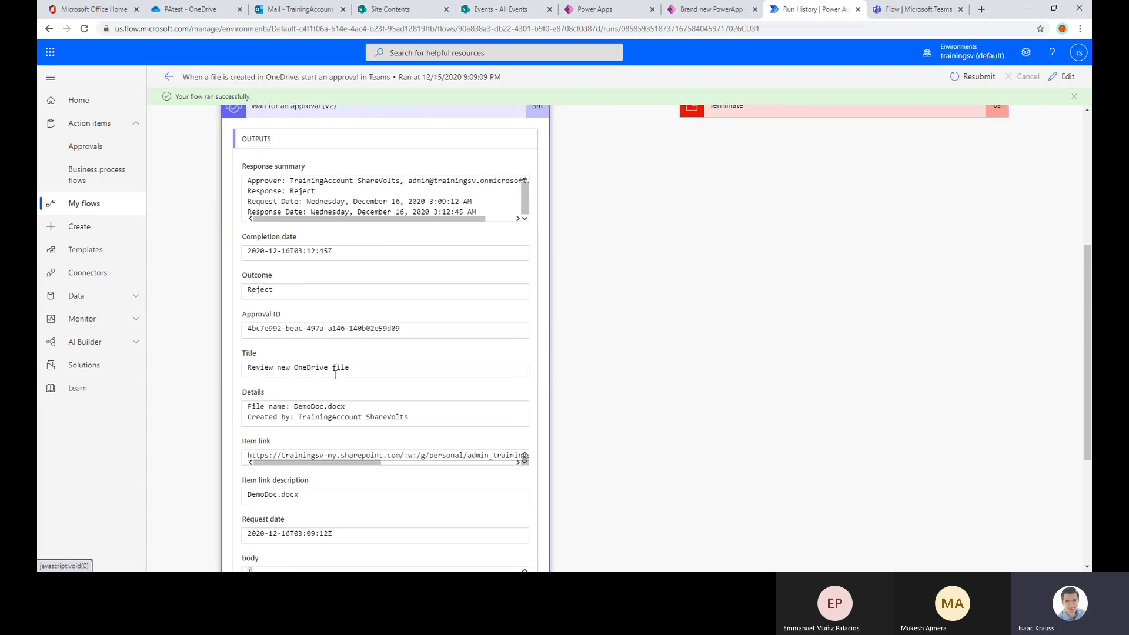
pyautogui.scroll(-3, 335, 375)
pyautogui.scroll(2, 271, 302)
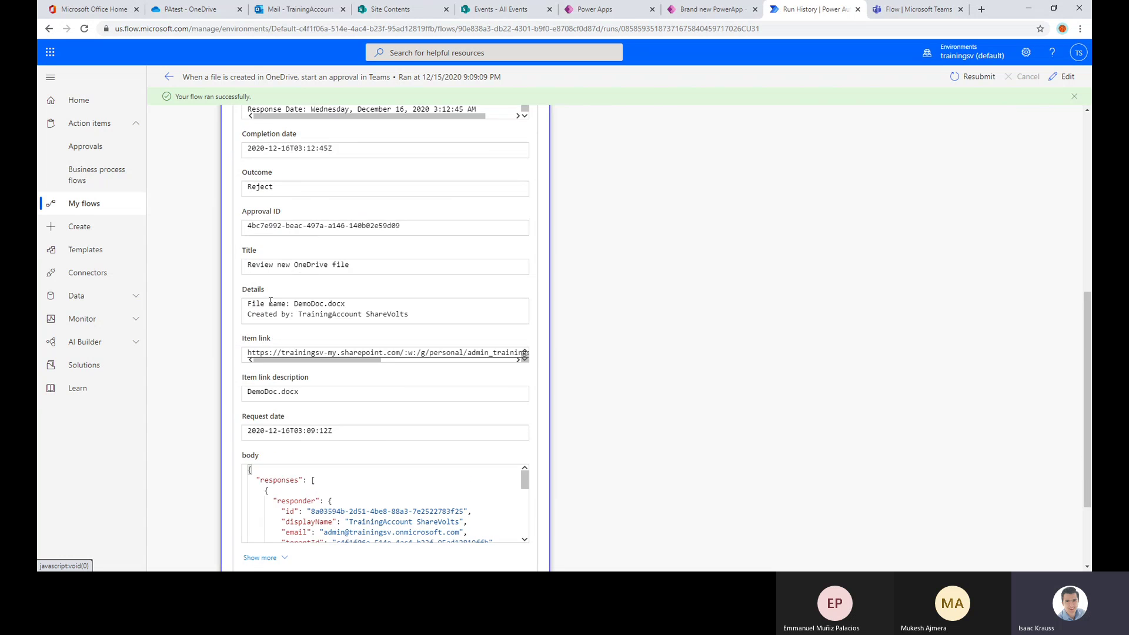
pyautogui.scroll(2, 267, 297)
pyautogui.moveTo(274, 299); pyautogui.dragTo(240, 297)
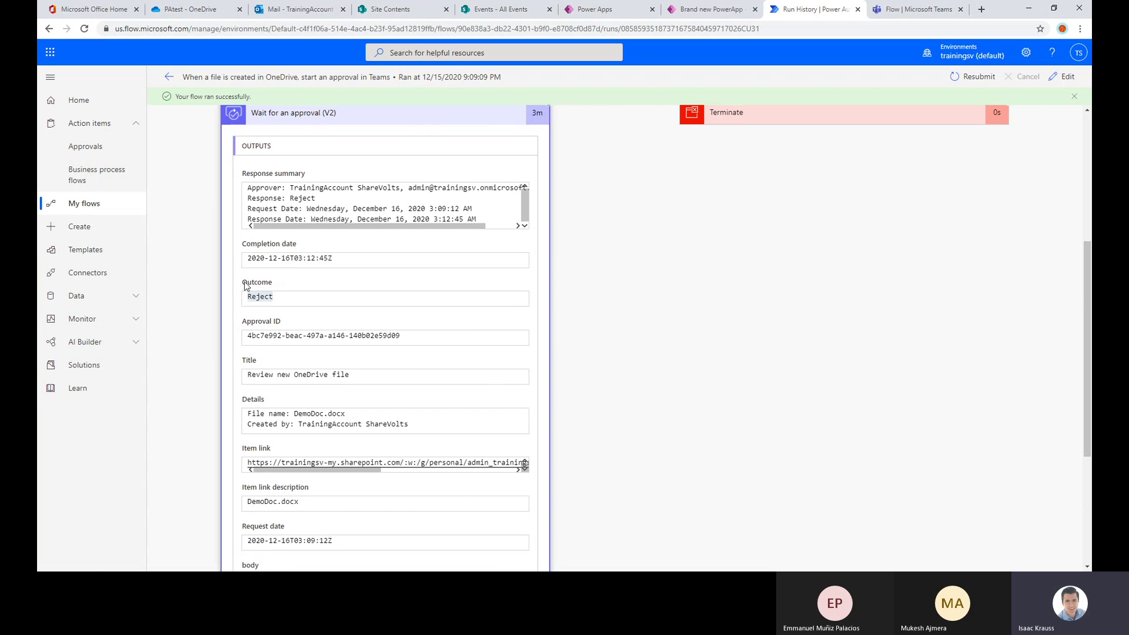
pyautogui.scroll(1, 264, 311)
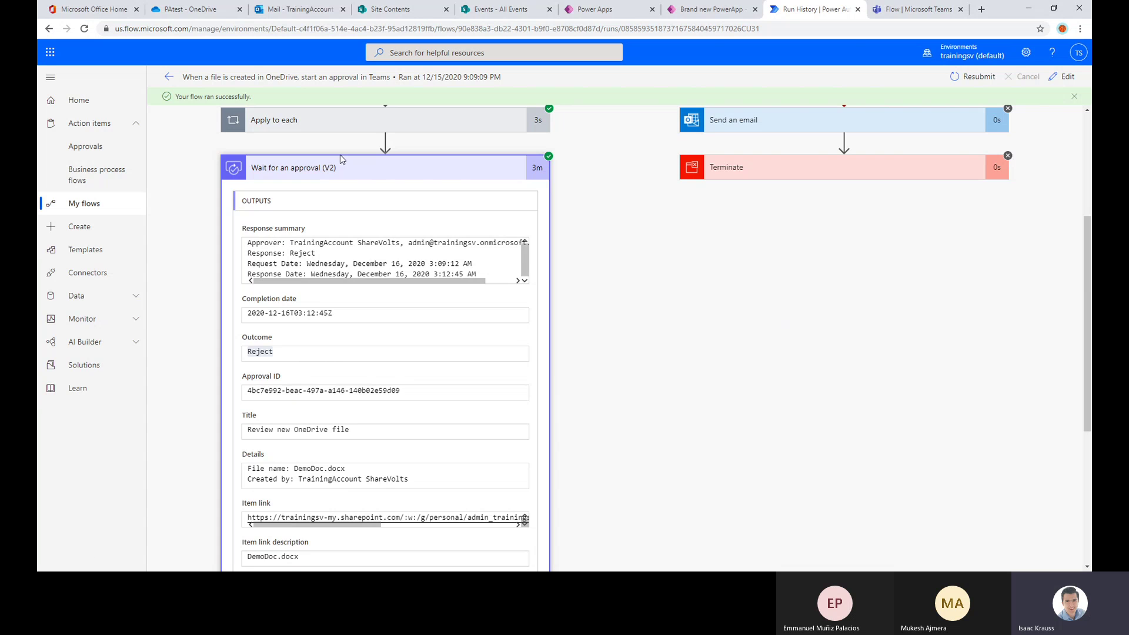
pyautogui.click(340, 160)
# - Confirm the Condition is false and inspect Inform requestor of rejection inside the reject loop
pyautogui.click(335, 435)
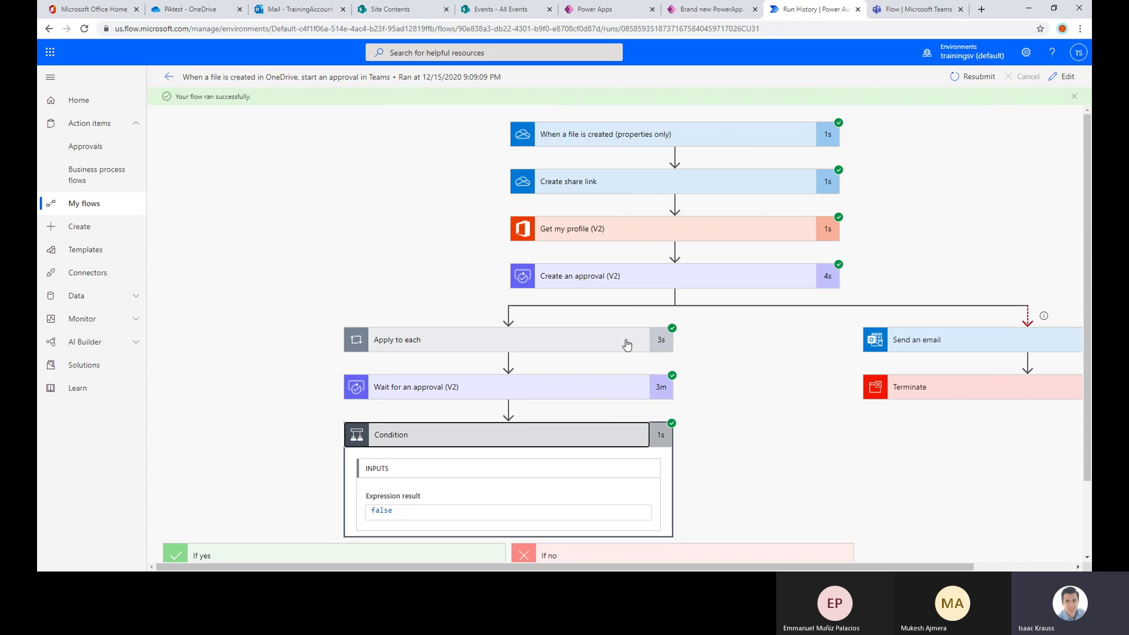
pyautogui.scroll(-2, 627, 345)
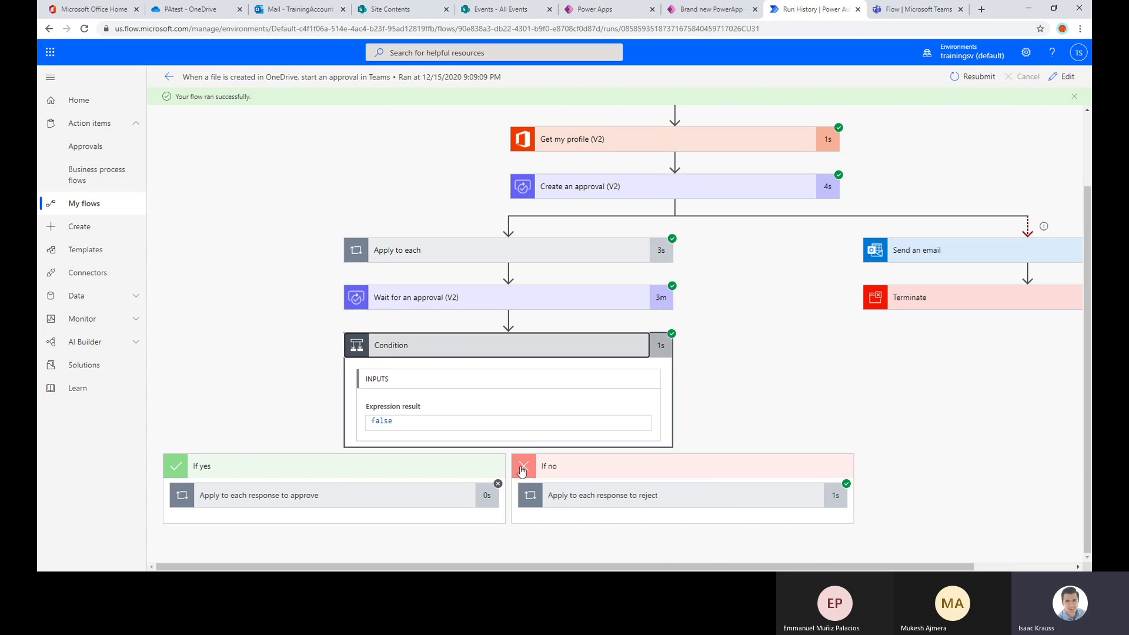
pyautogui.click(743, 498)
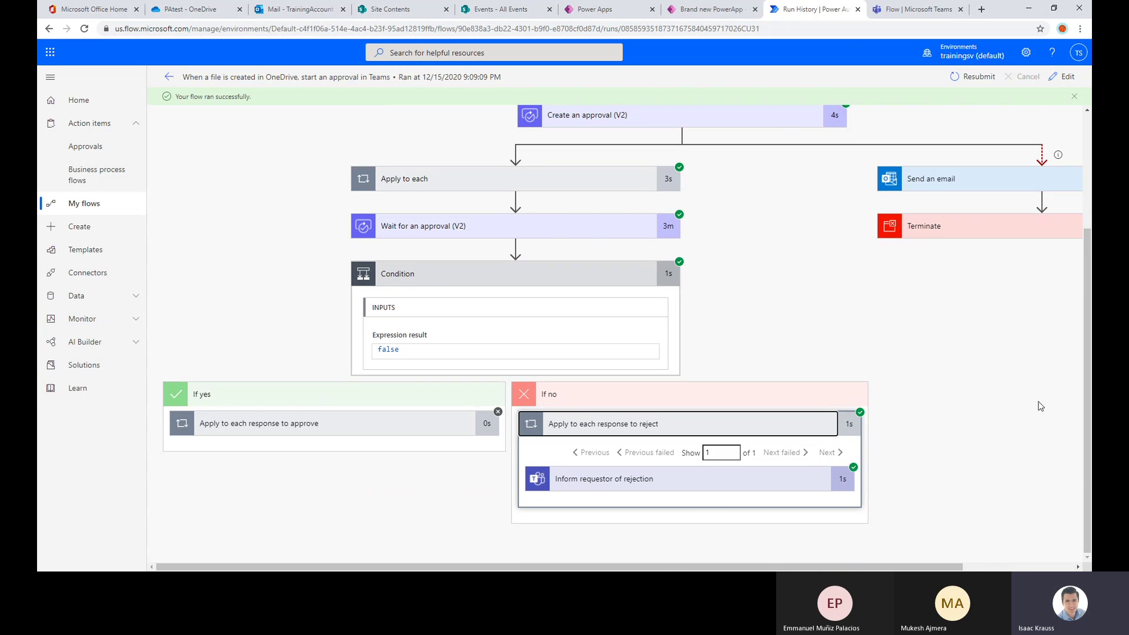
pyautogui.hscroll(3, 670, 559)
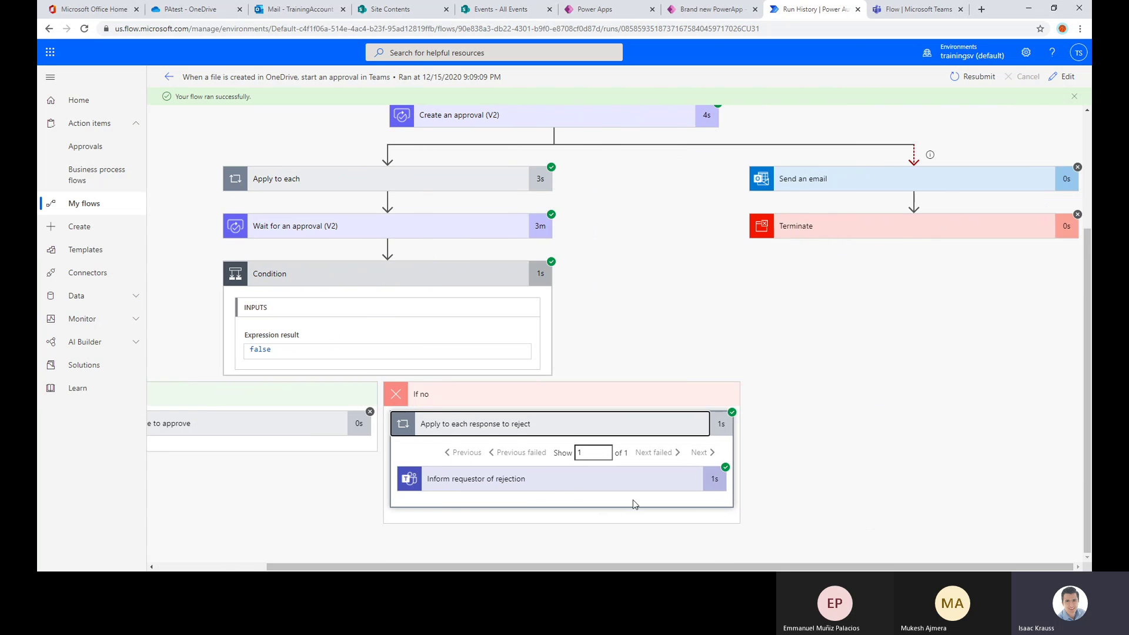
pyautogui.click(534, 485)
pyautogui.scroll(-3, 499, 336)
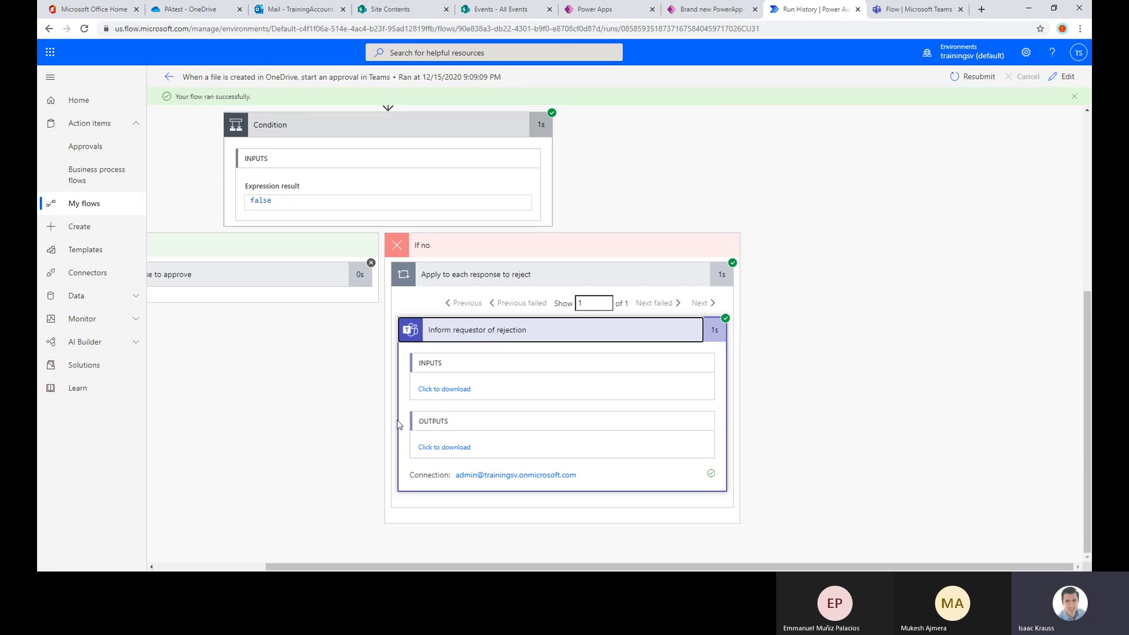
pyautogui.click(900, 15)
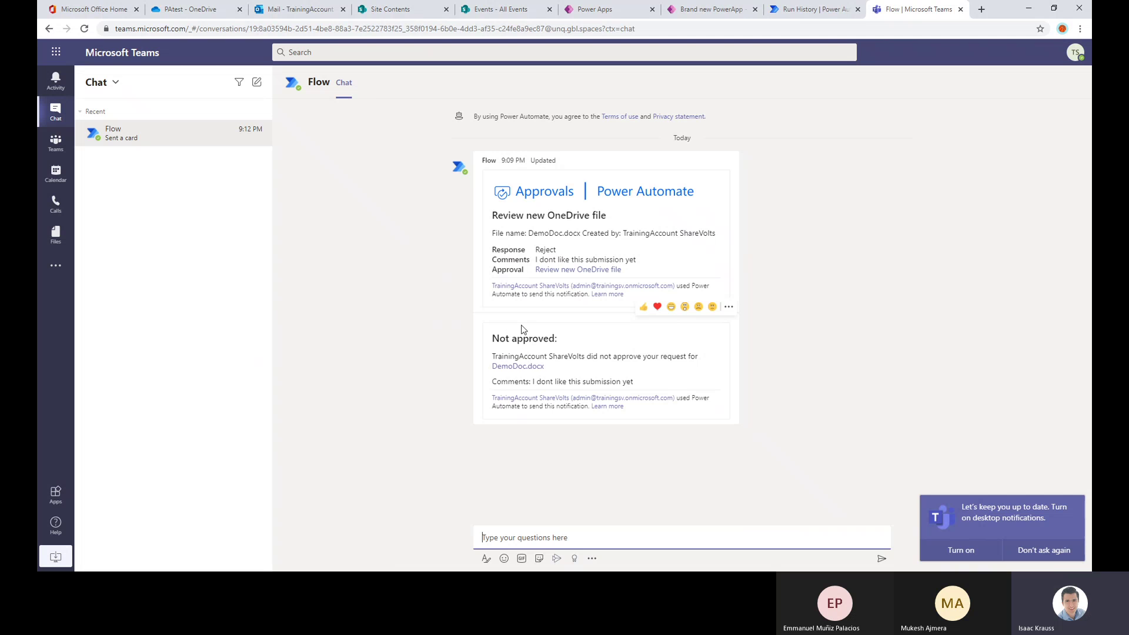
pyautogui.moveTo(491, 336); pyautogui.dragTo(738, 406)
pyautogui.click(829, 399)
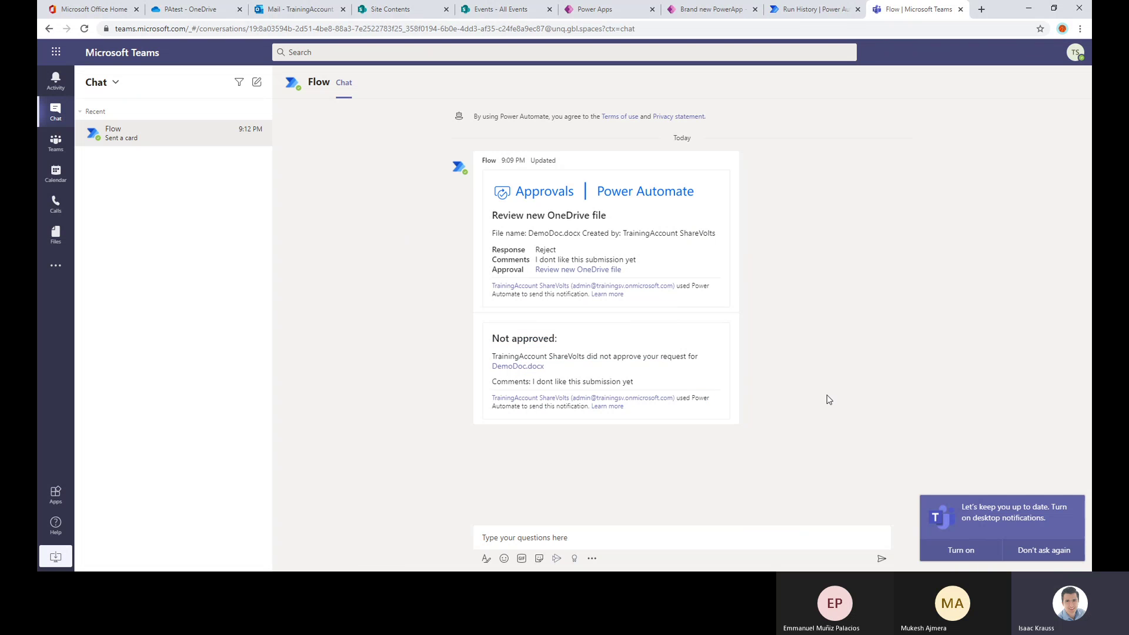
pyautogui.moveTo(493, 338); pyautogui.dragTo(759, 405)
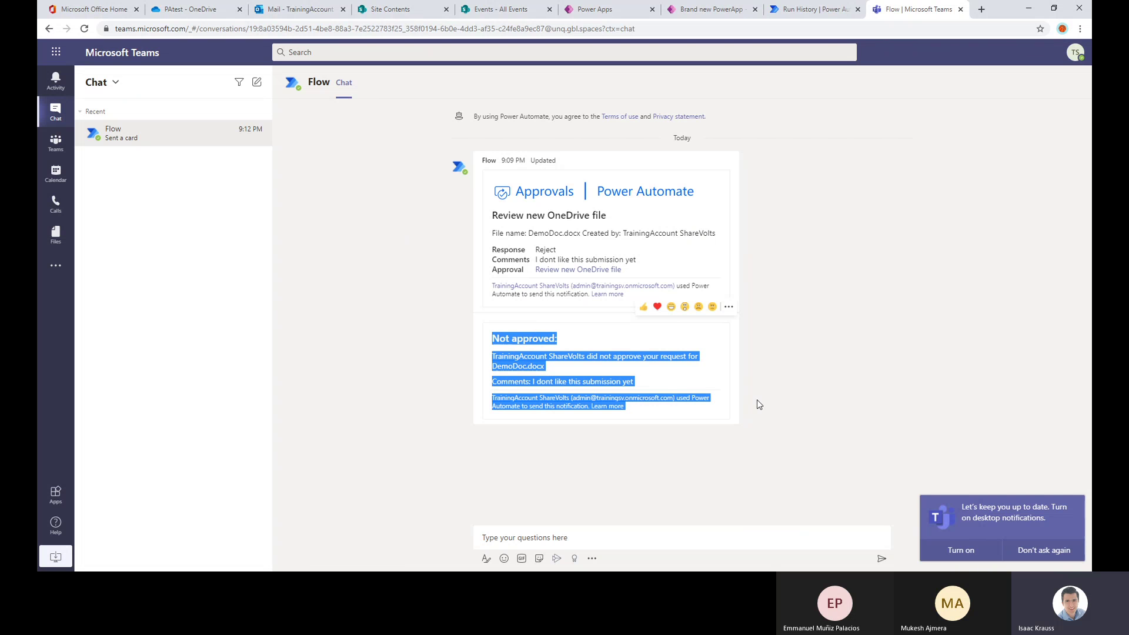
pyautogui.click(729, 310)
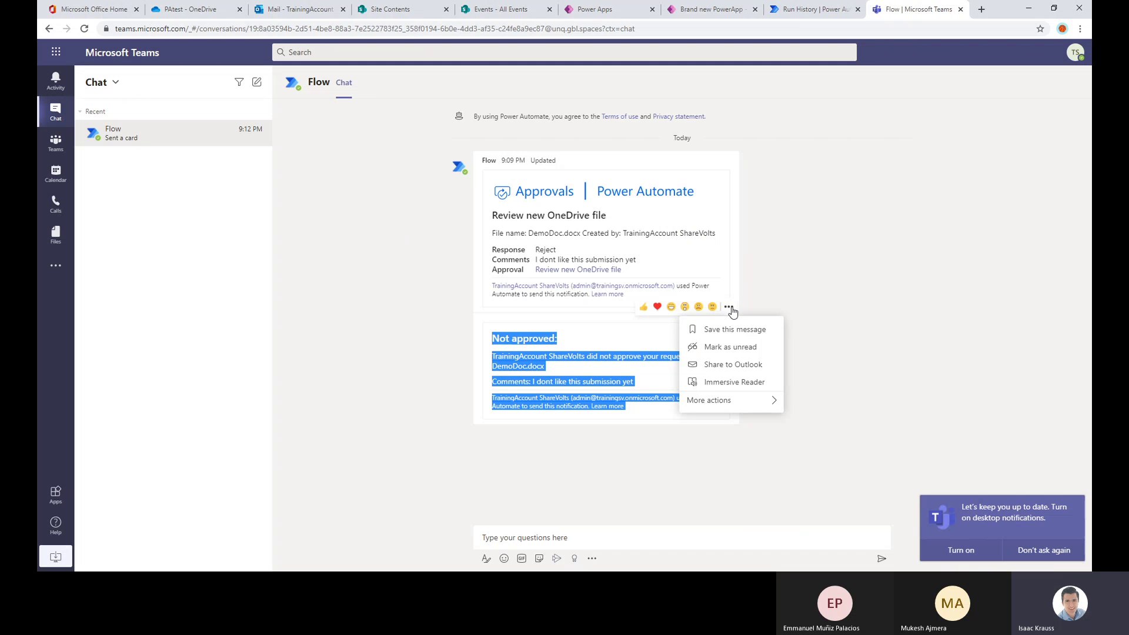
pyautogui.click(729, 146)
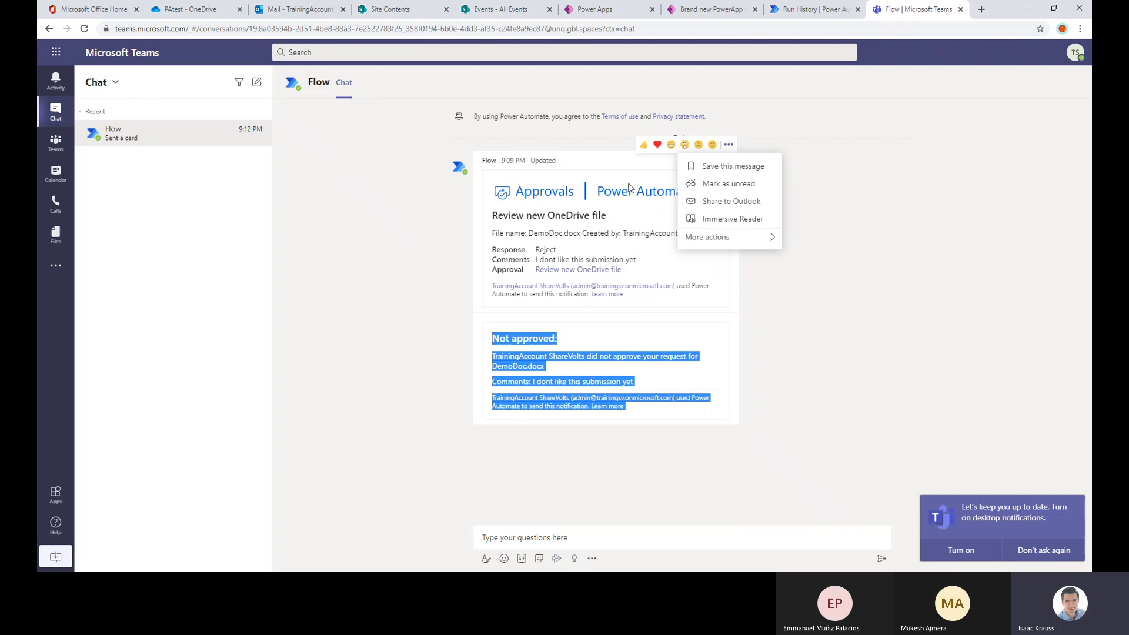
pyautogui.click(730, 307)
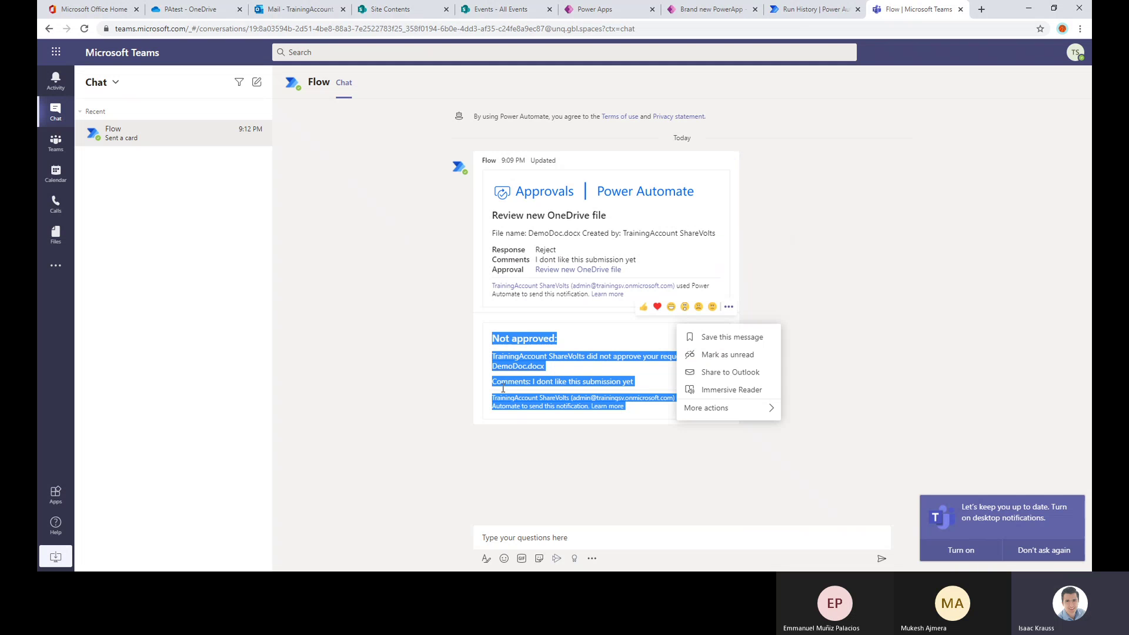
pyautogui.click(867, 259)
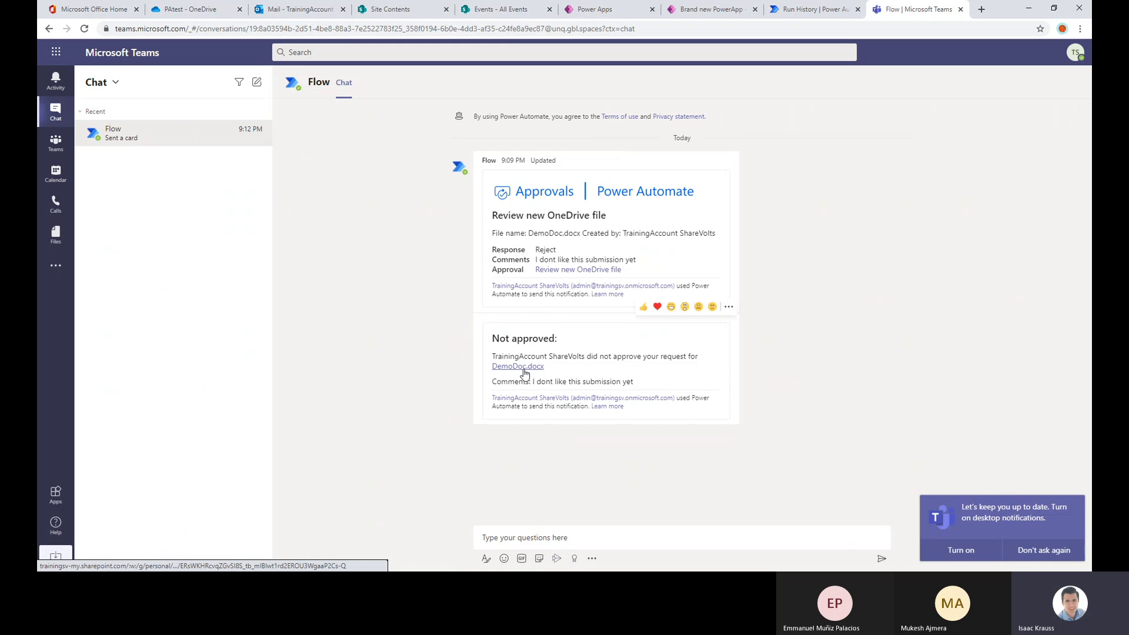
pyautogui.click(557, 270)
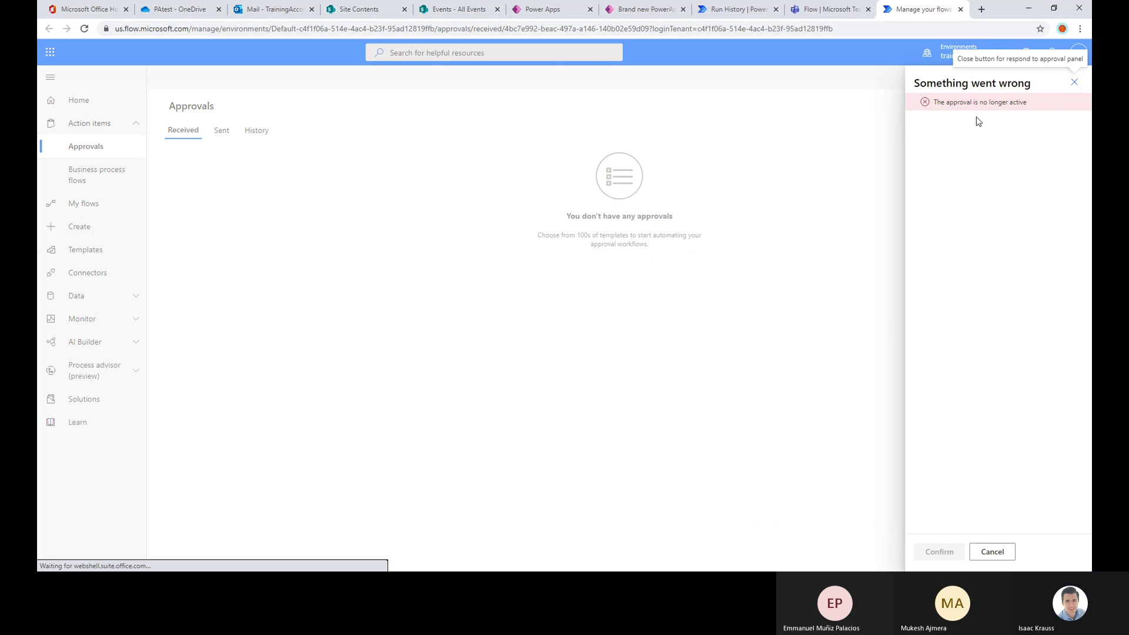
# - Close the 'The approval is no longer active' tab to get back to Teams
pyautogui.click(961, 9)
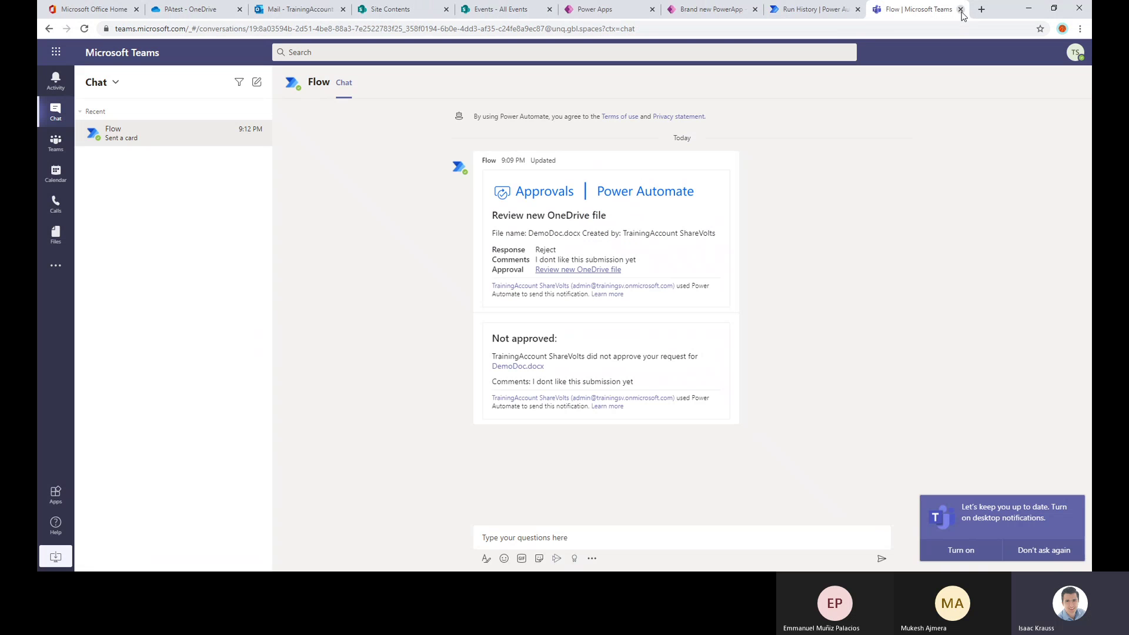
pyautogui.click(518, 367)
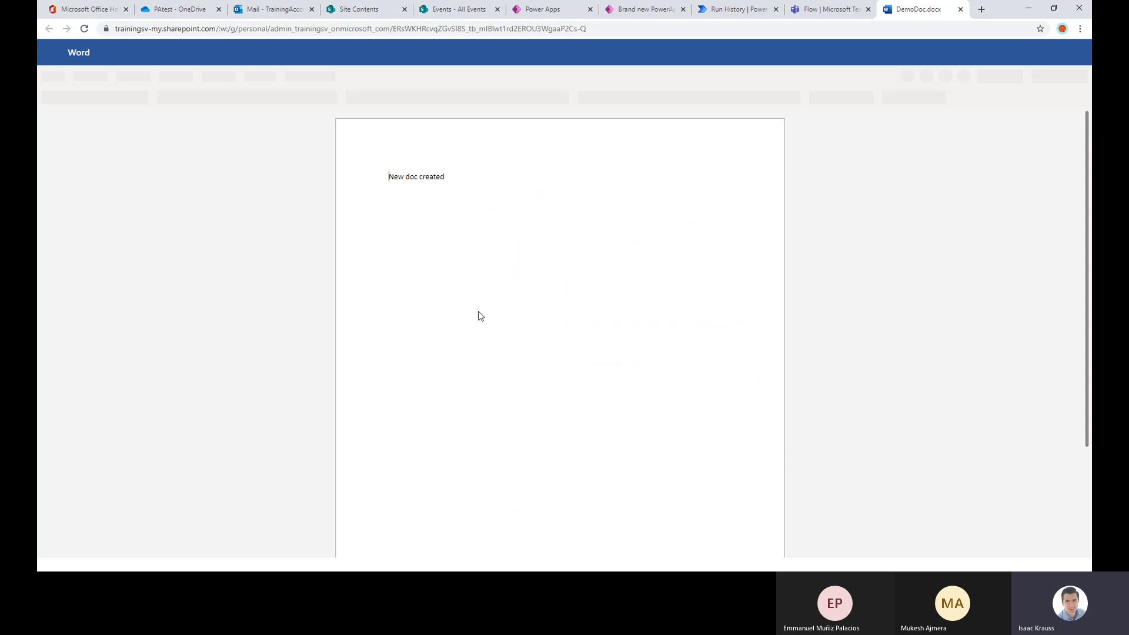
pyautogui.click(961, 9)
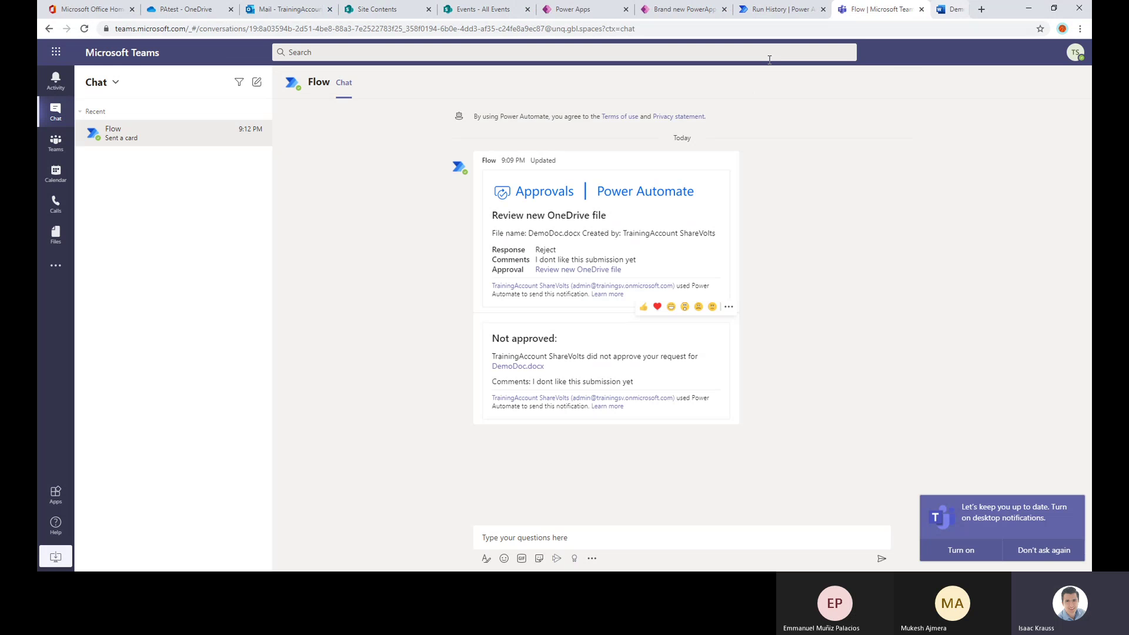
# - Back in the 9:09 PM run, re-check the Create share link step's details
pyautogui.click(819, 11)
pyautogui.click(560, 187)
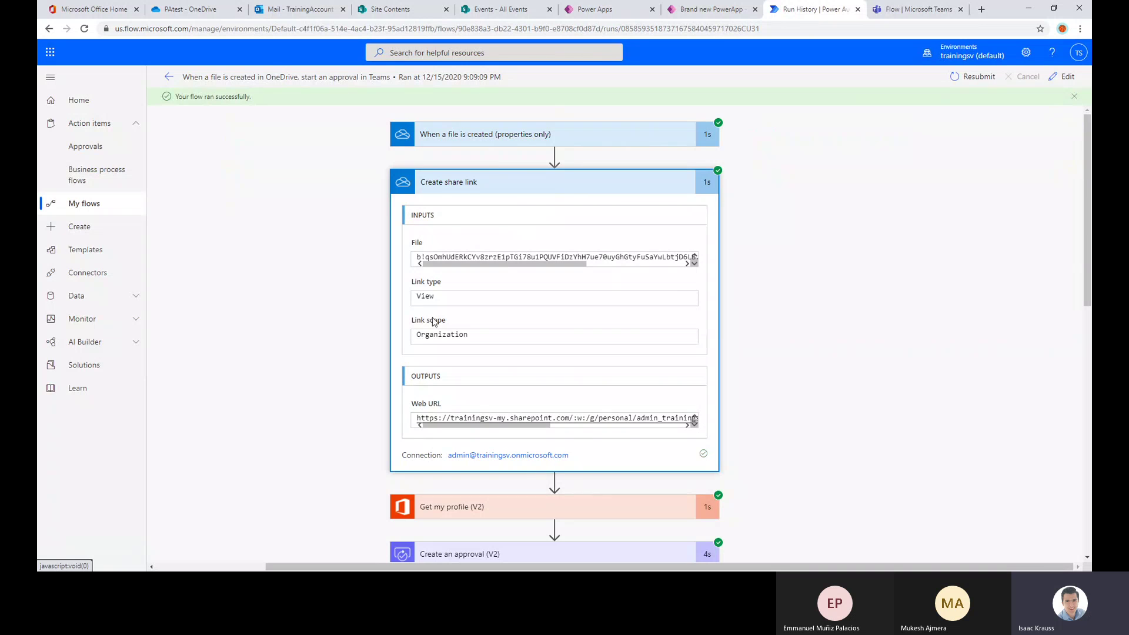
pyautogui.click(517, 190)
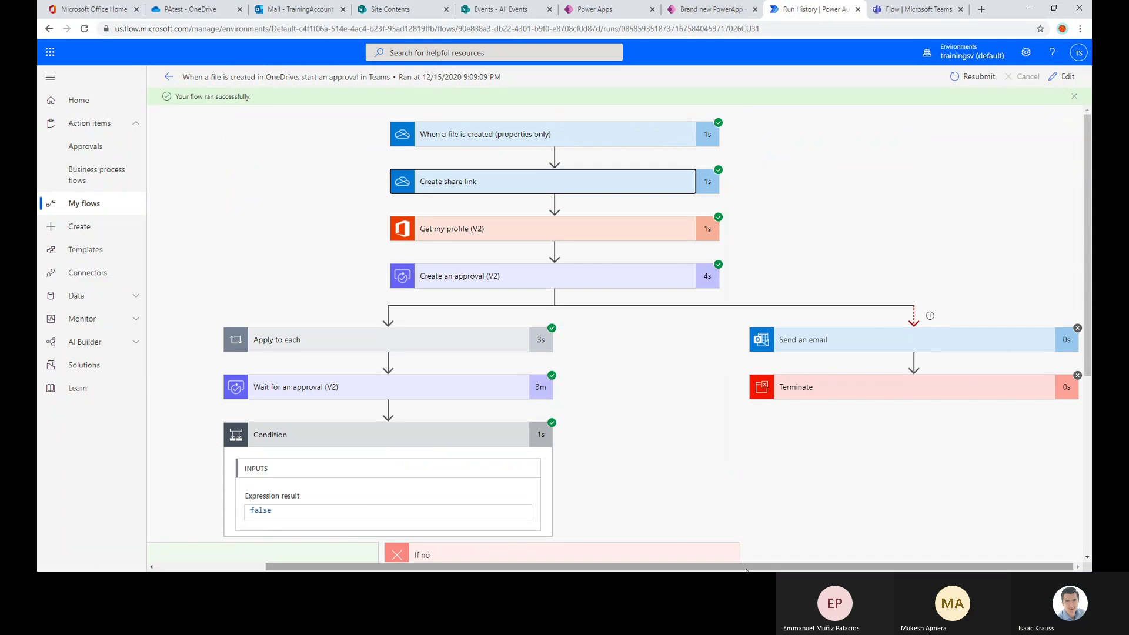
pyautogui.hscroll(-2, 895, 454)
pyautogui.scroll(-5, 912, 423)
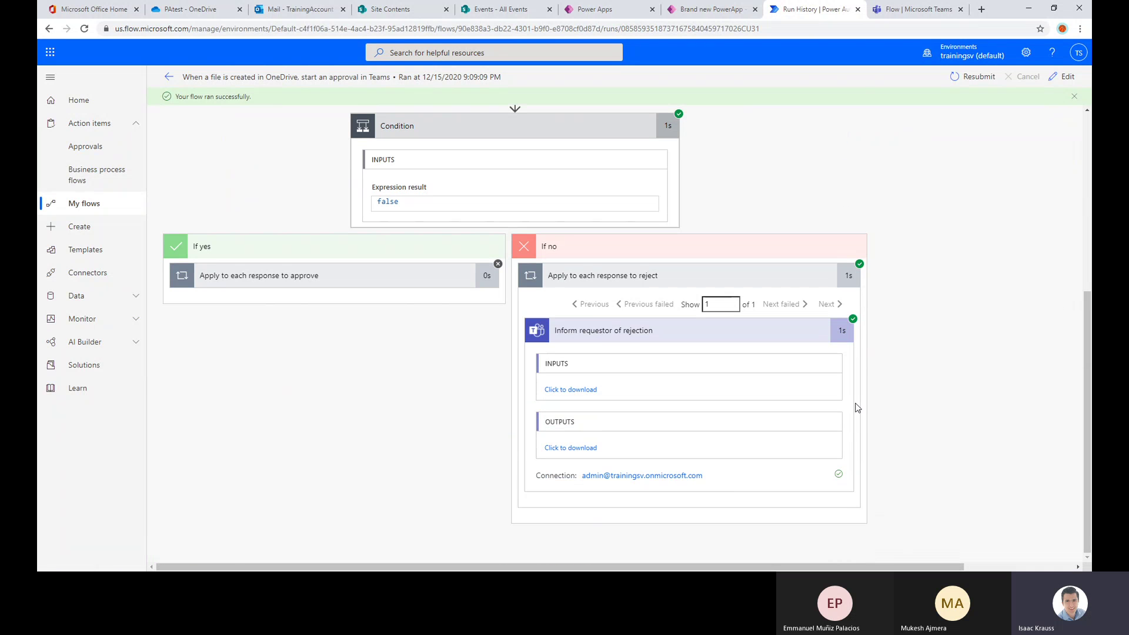
pyautogui.scroll(3, 718, 288)
# - Collapse the Condition's If yes and If no branches and peek into Apply to each
pyautogui.click(730, 419)
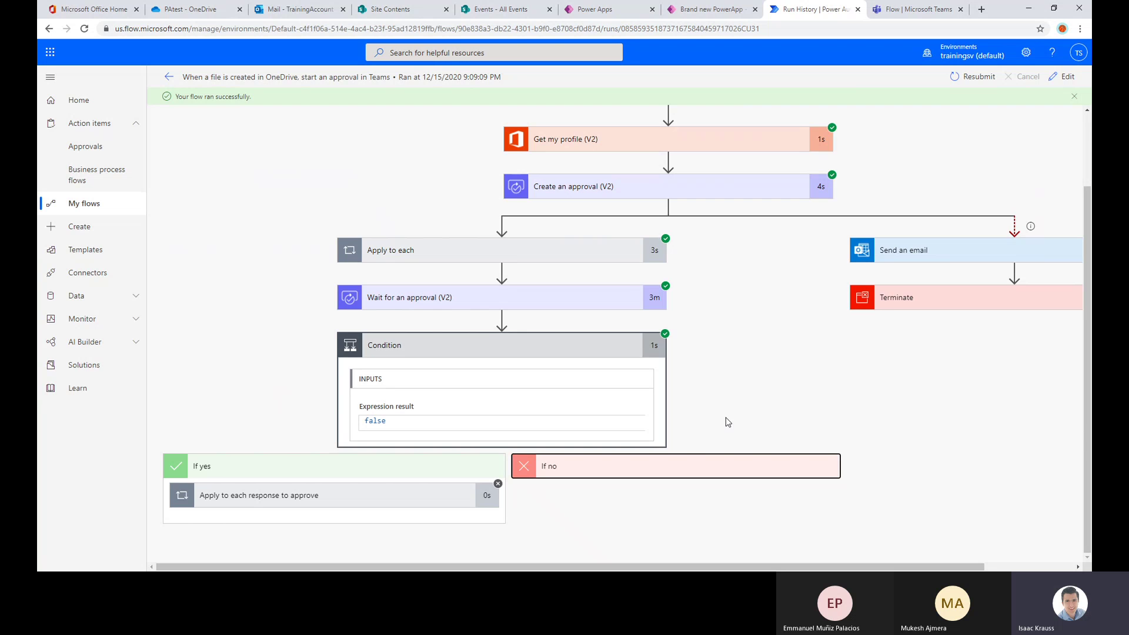
pyautogui.click(469, 469)
pyautogui.scroll(1, 453, 382)
pyautogui.scroll(-1, 441, 324)
pyautogui.click(438, 295)
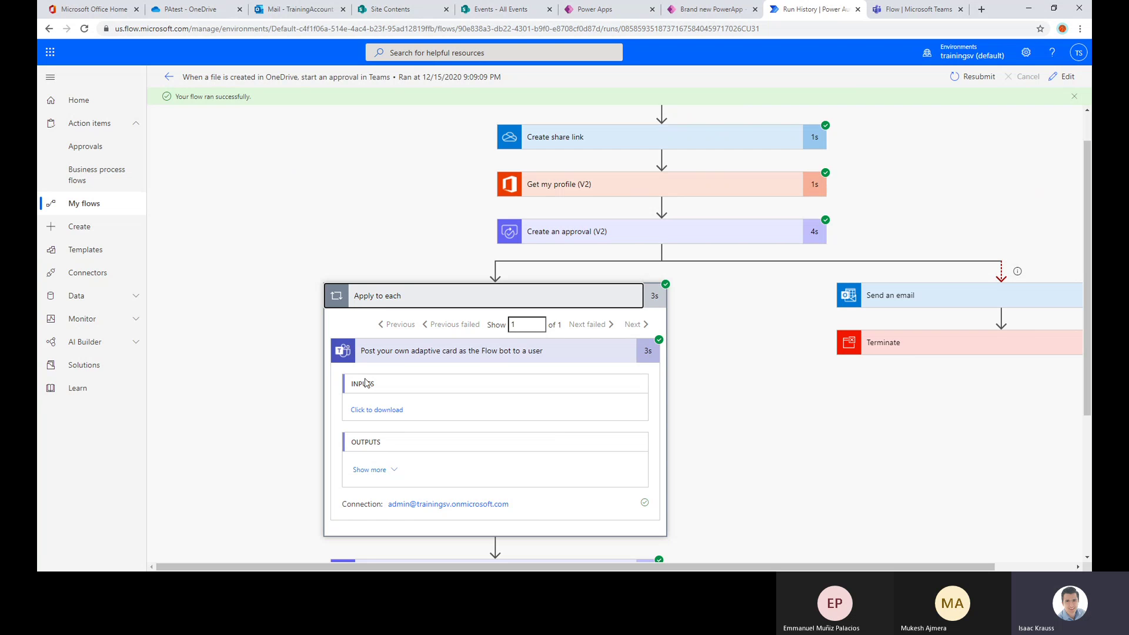
pyautogui.click(387, 297)
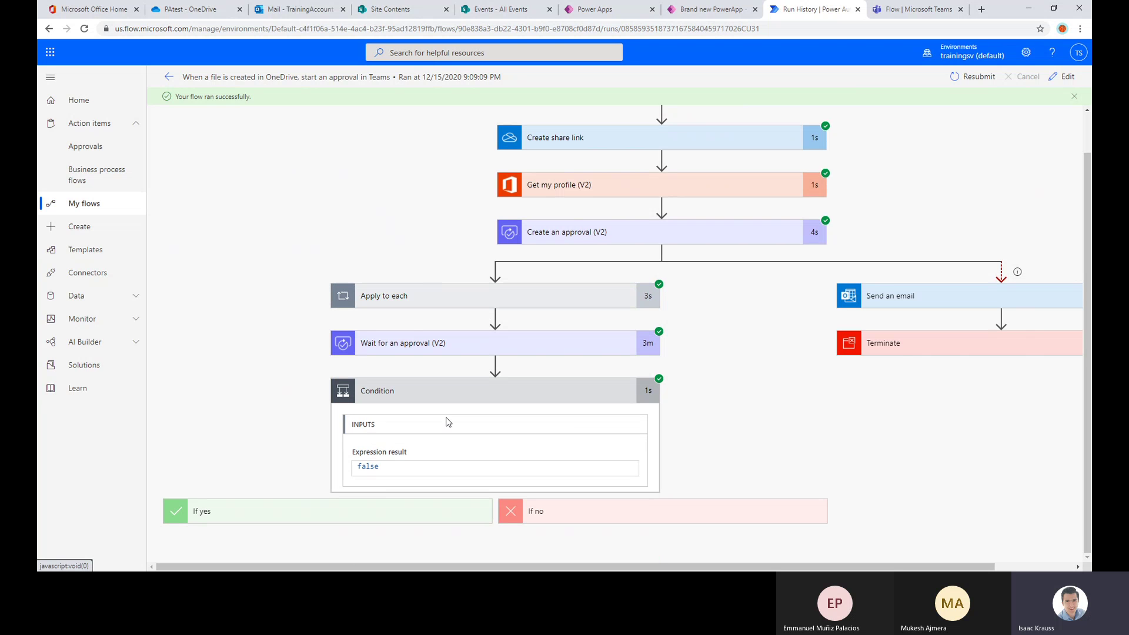
# - Expand both Condition branches and open Apply to each to see its adaptive card step
pyautogui.click(428, 509)
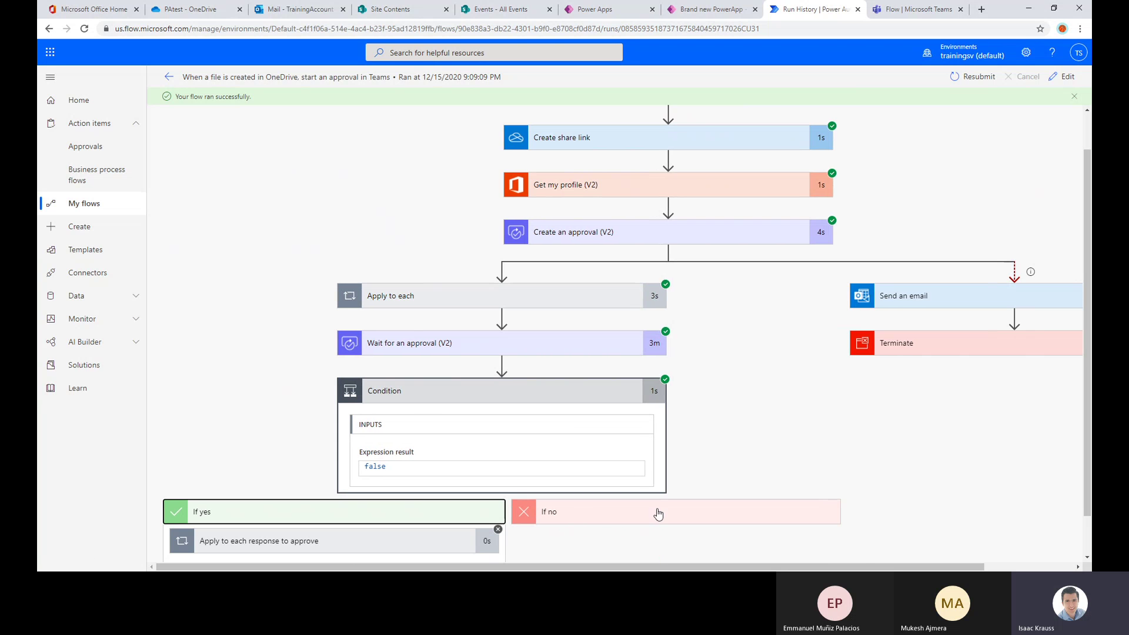
pyautogui.click(660, 512)
pyautogui.scroll(-4, 805, 451)
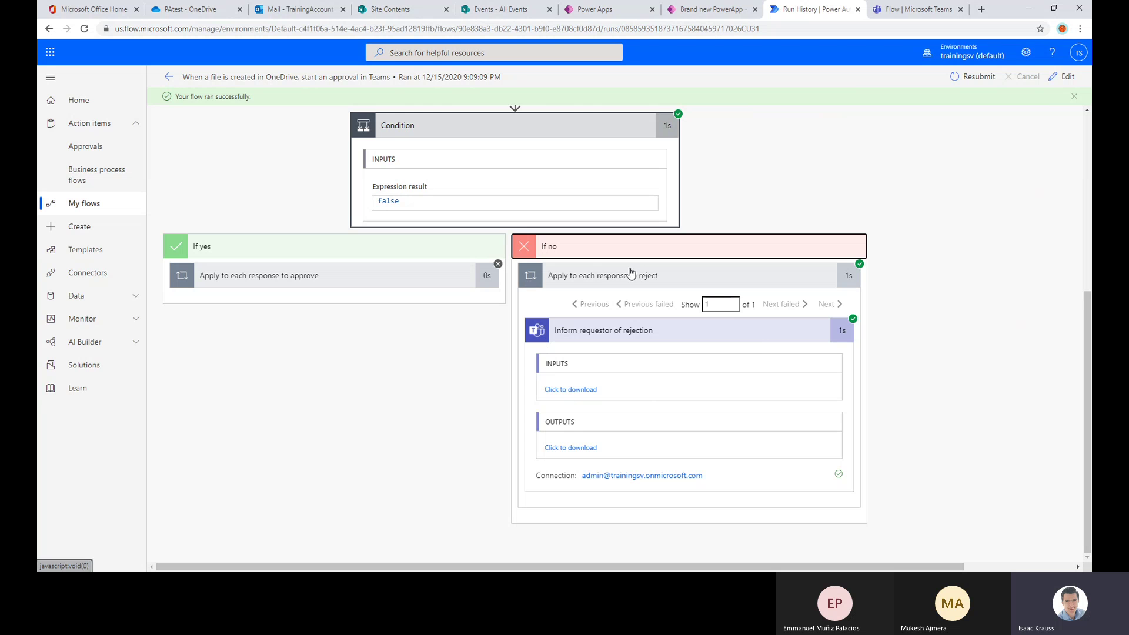
pyautogui.scroll(5, 764, 336)
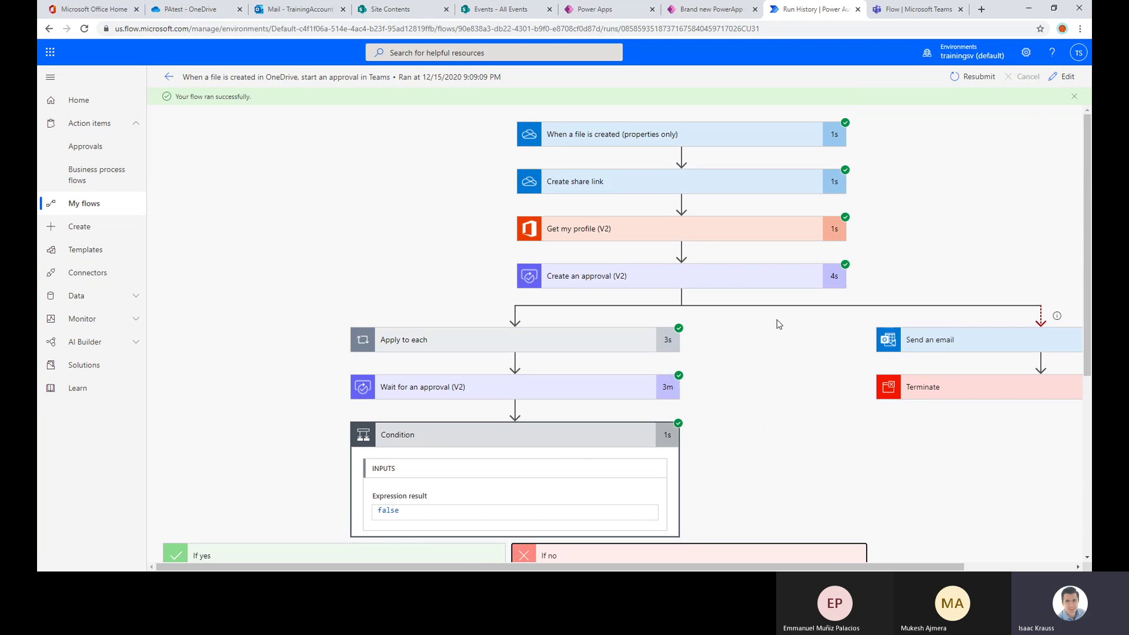
pyautogui.scroll(-5, 777, 323)
pyautogui.scroll(4, 556, 213)
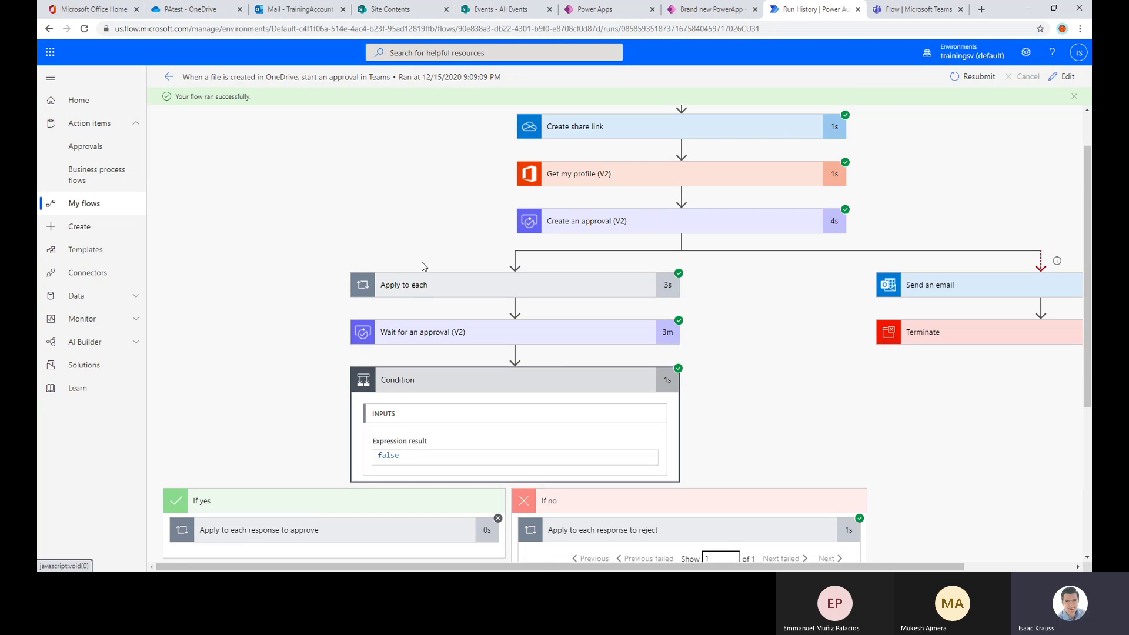
pyautogui.click(424, 286)
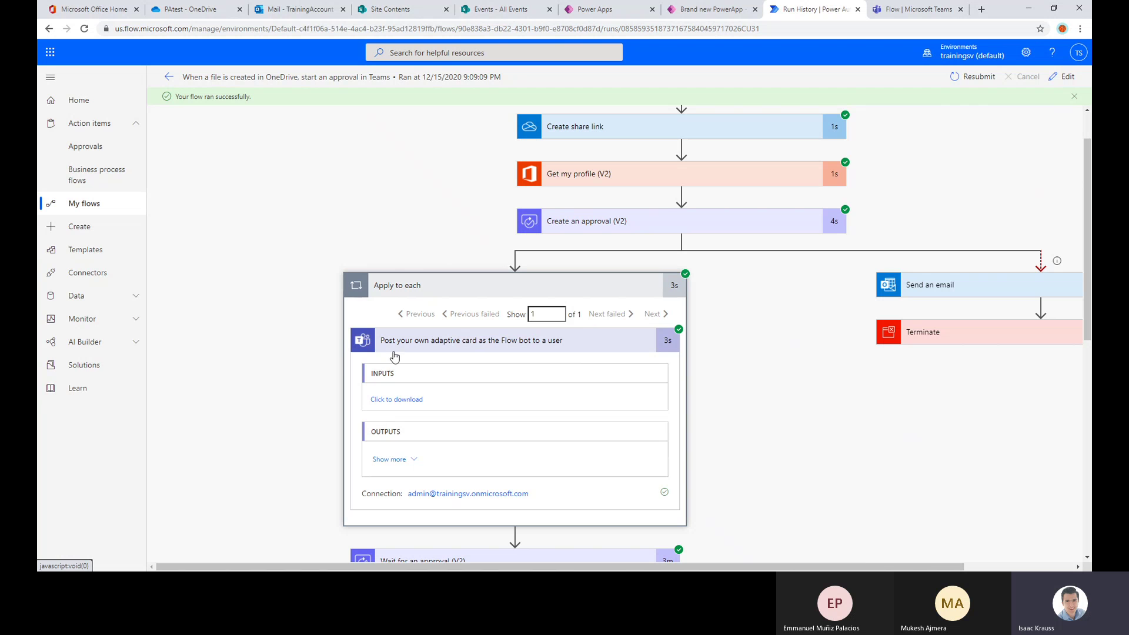
pyautogui.click(476, 290)
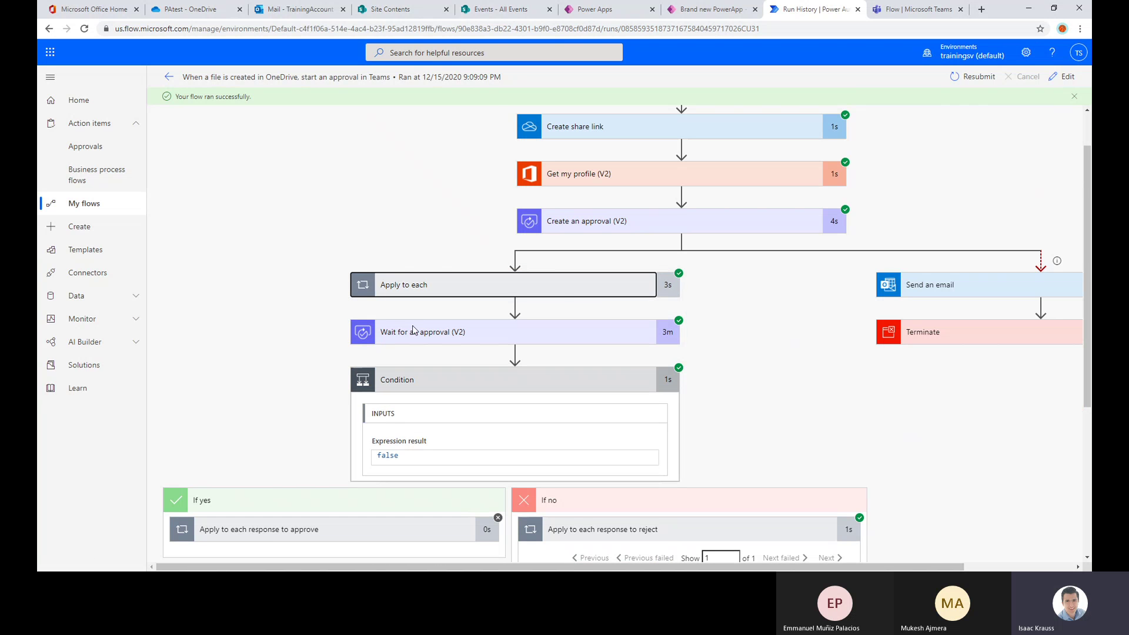
pyautogui.click(436, 285)
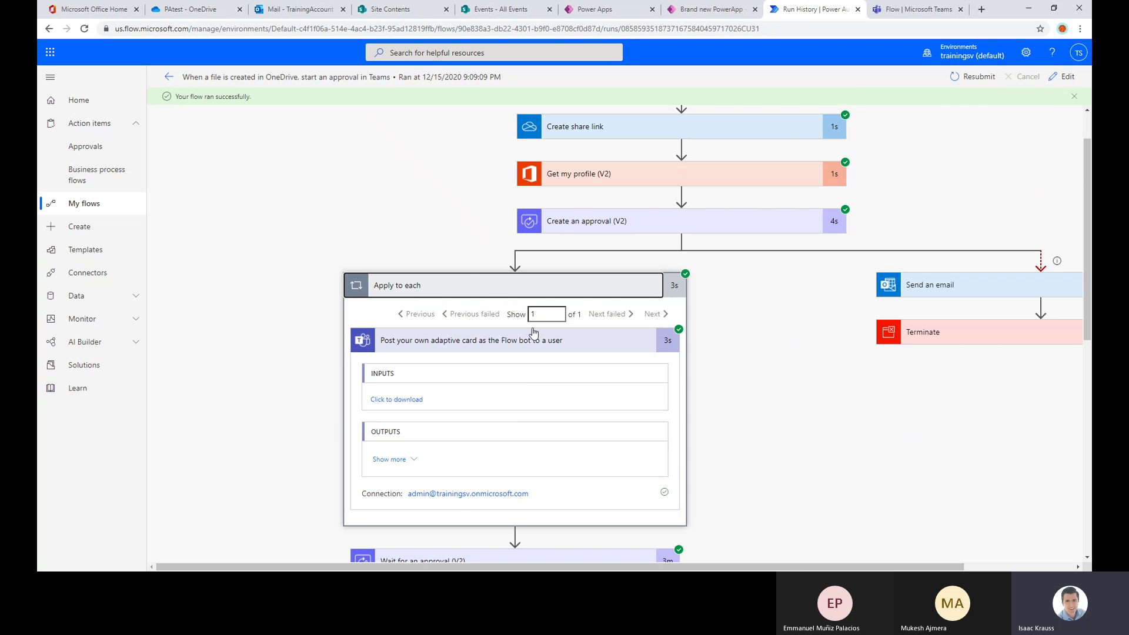
pyautogui.click(473, 291)
# - Expand the reject response loop and Apply to each to review the Teams card post
pyautogui.scroll(-5, 757, 371)
pyautogui.click(729, 276)
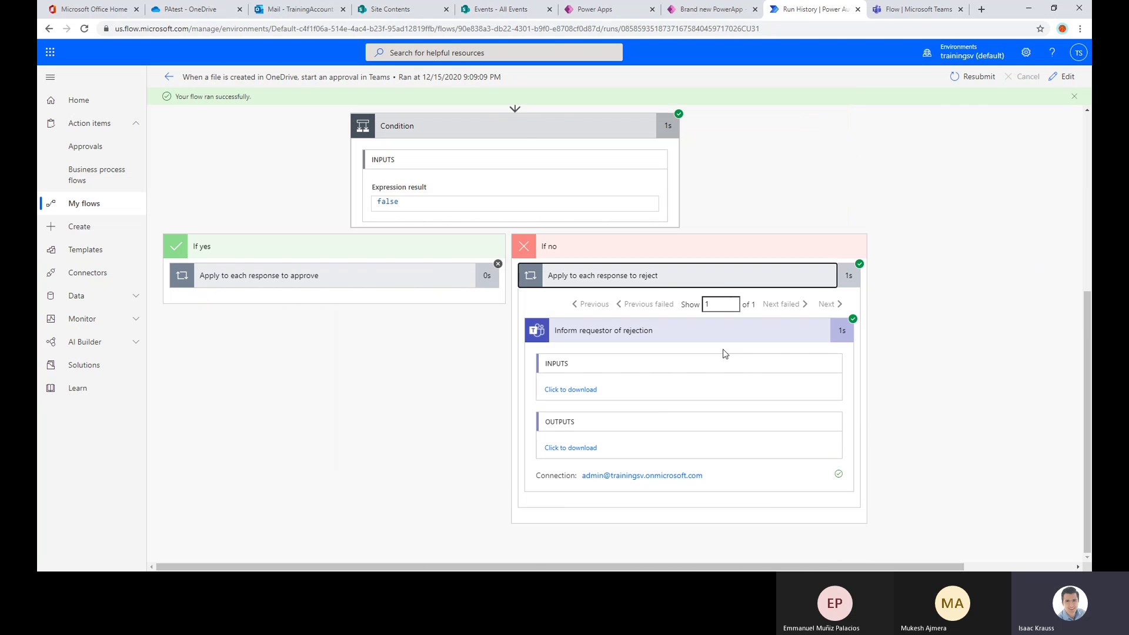
pyautogui.click(674, 503)
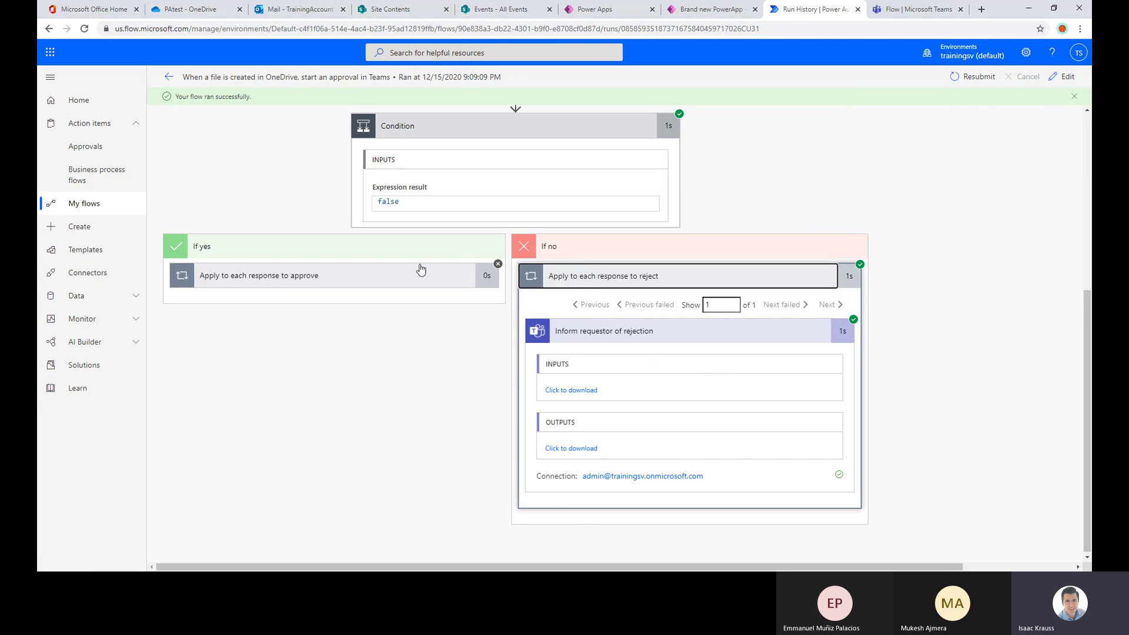
pyautogui.scroll(5, 481, 352)
pyautogui.click(481, 352)
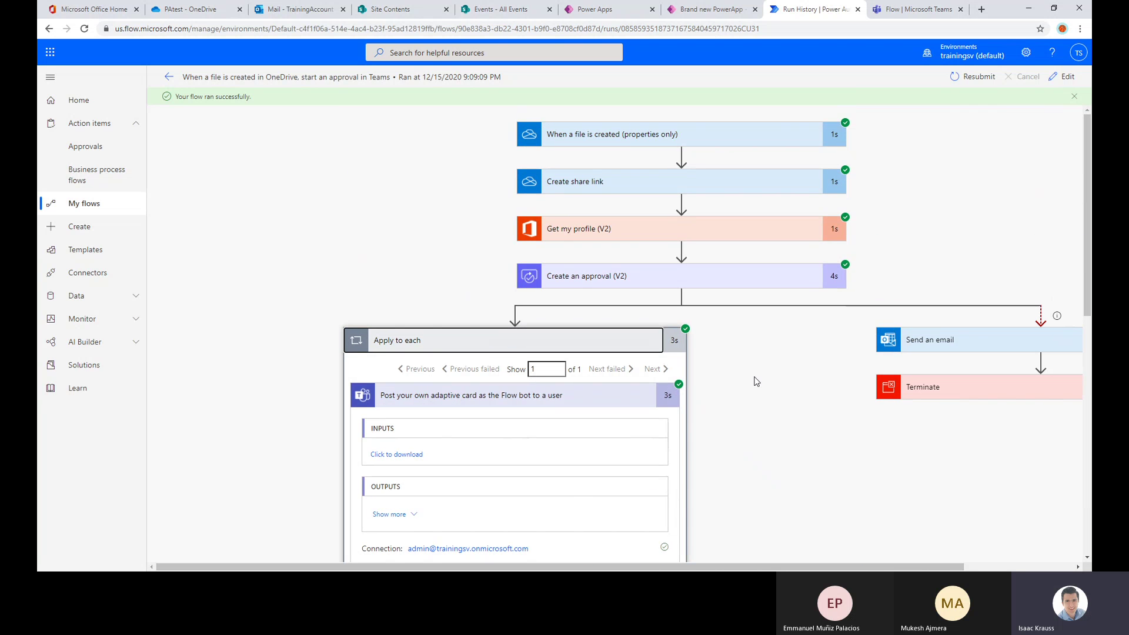
pyautogui.scroll(-4, 768, 364)
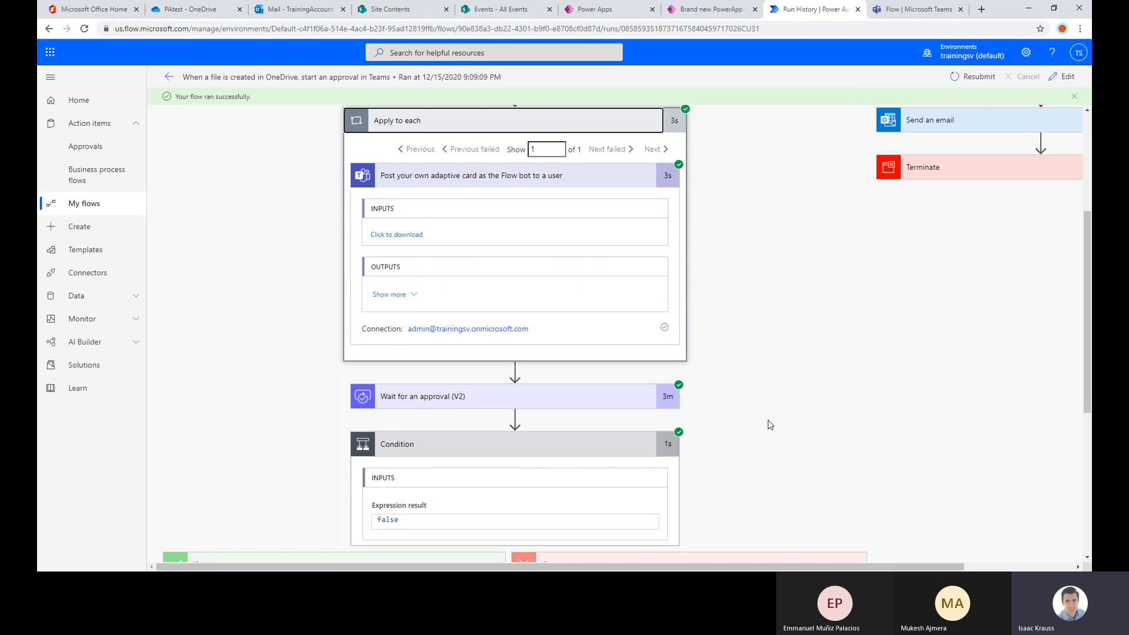
pyautogui.scroll(2, 769, 424)
pyautogui.moveTo(767, 568); pyautogui.dragTo(864, 569)
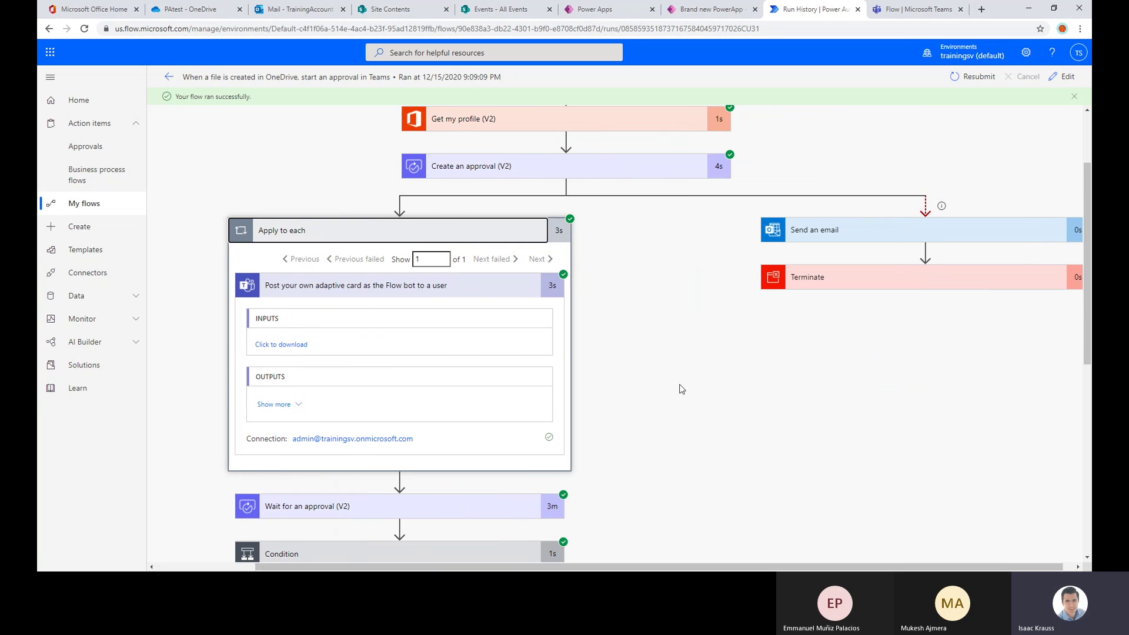
pyautogui.scroll(2, 680, 386)
# - Leave the run view for the flow's details page, where the Dec 15, 09:09 PM run shows Succeeded
pyautogui.scroll(-2, 682, 382)
pyautogui.scroll(2, 939, 350)
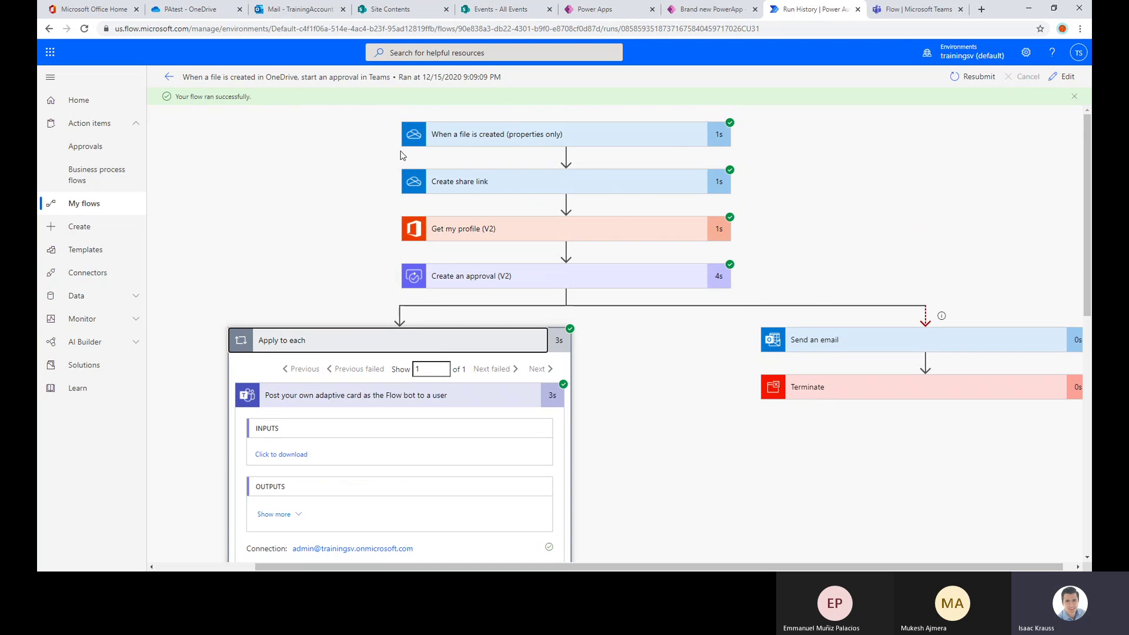
pyautogui.click(169, 77)
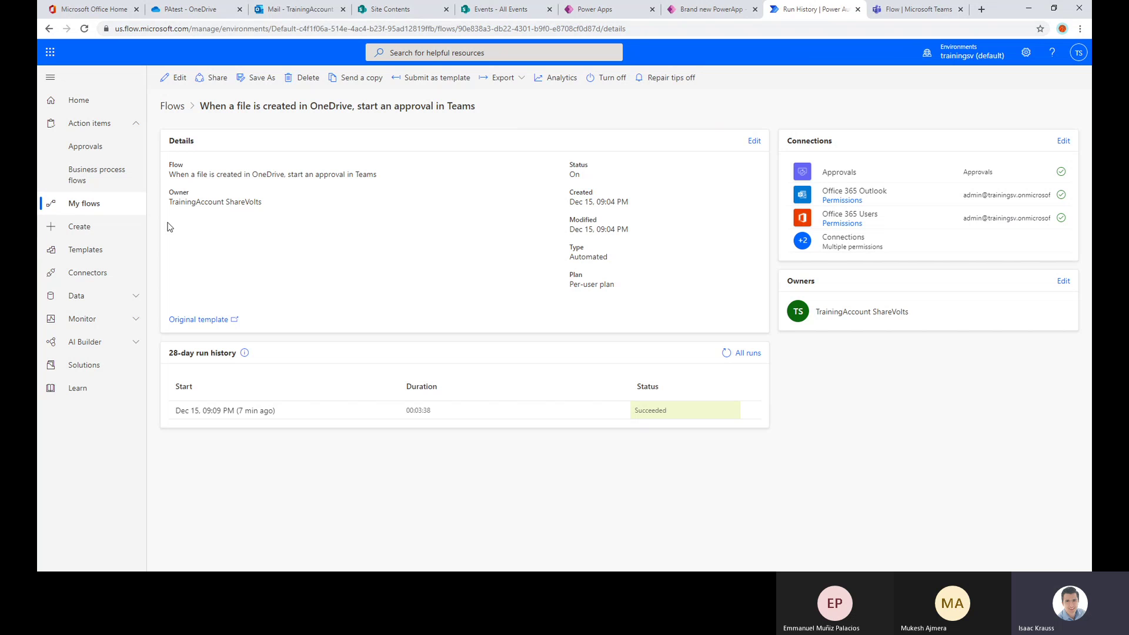
# - Go from My flows to the Create page and dismiss the new-names callout
pyautogui.click(100, 206)
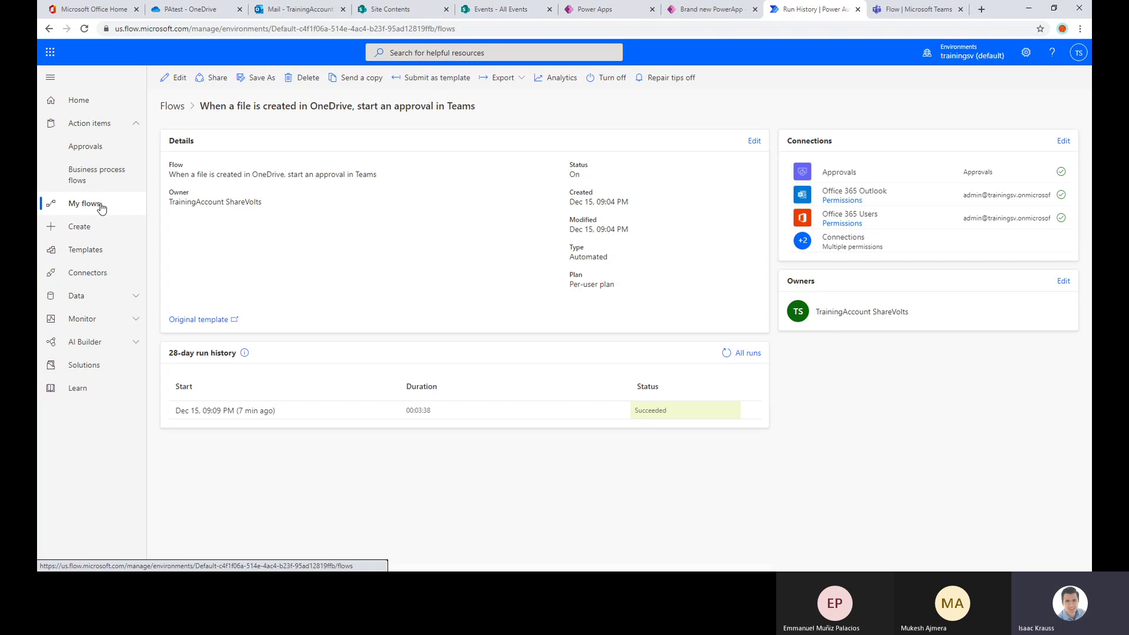
pyautogui.click(83, 229)
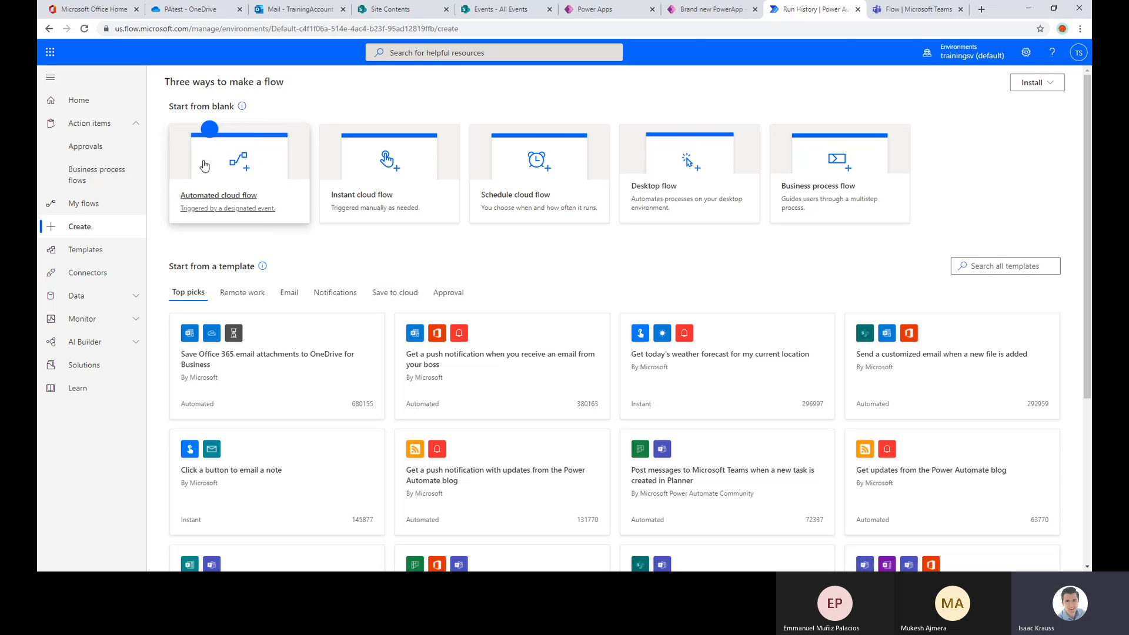
pyautogui.click(296, 137)
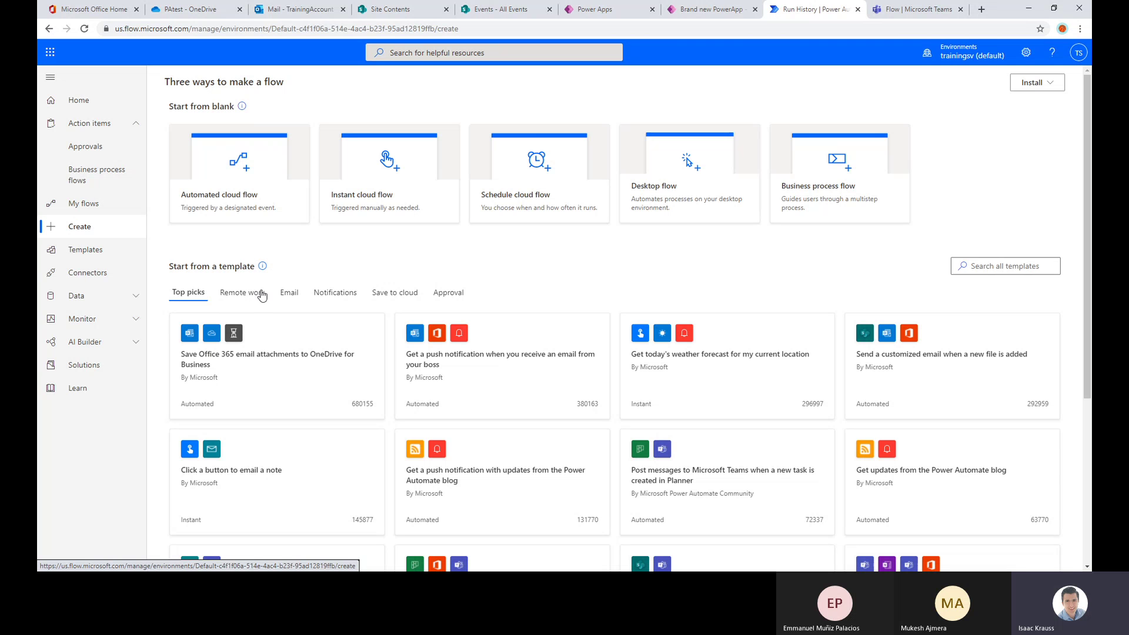
pyautogui.click(88, 205)
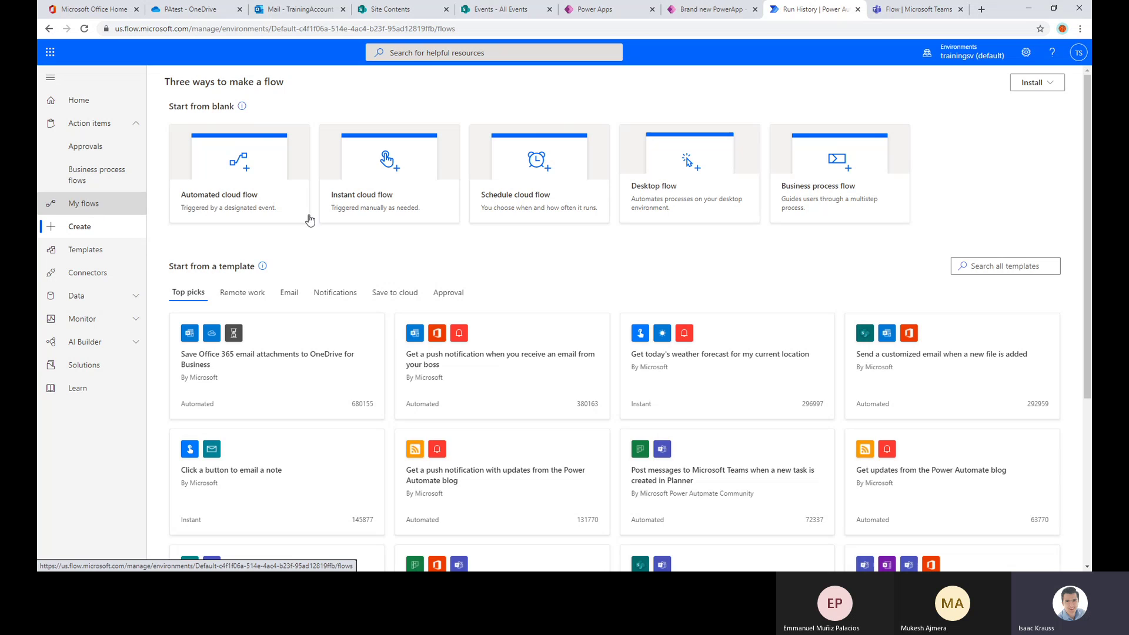
pyautogui.click(252, 241)
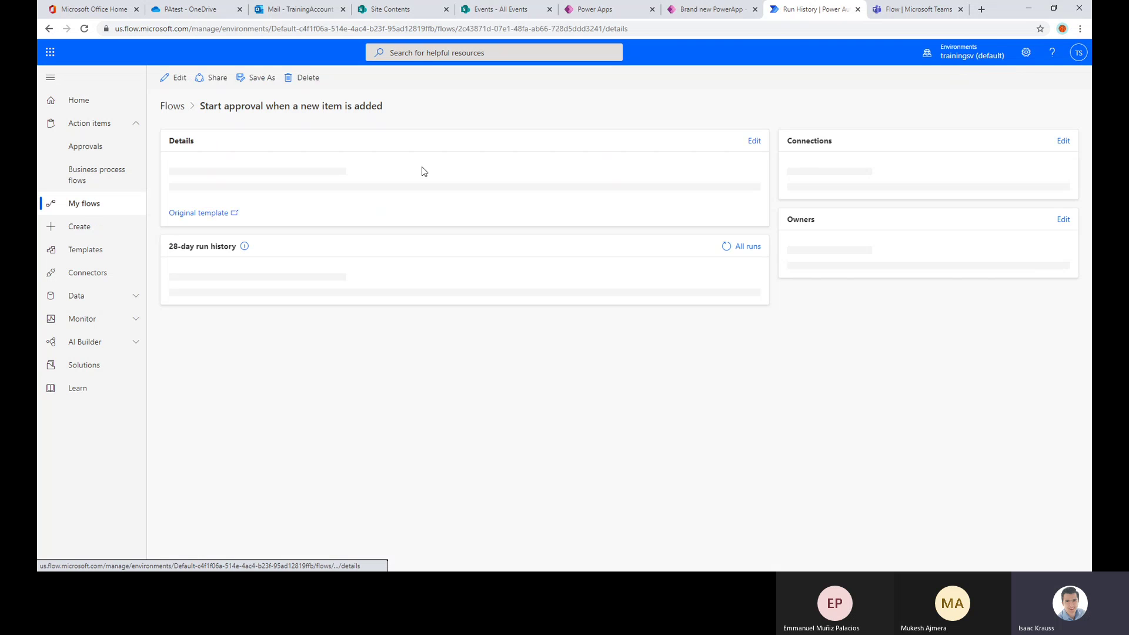
pyautogui.click(178, 86)
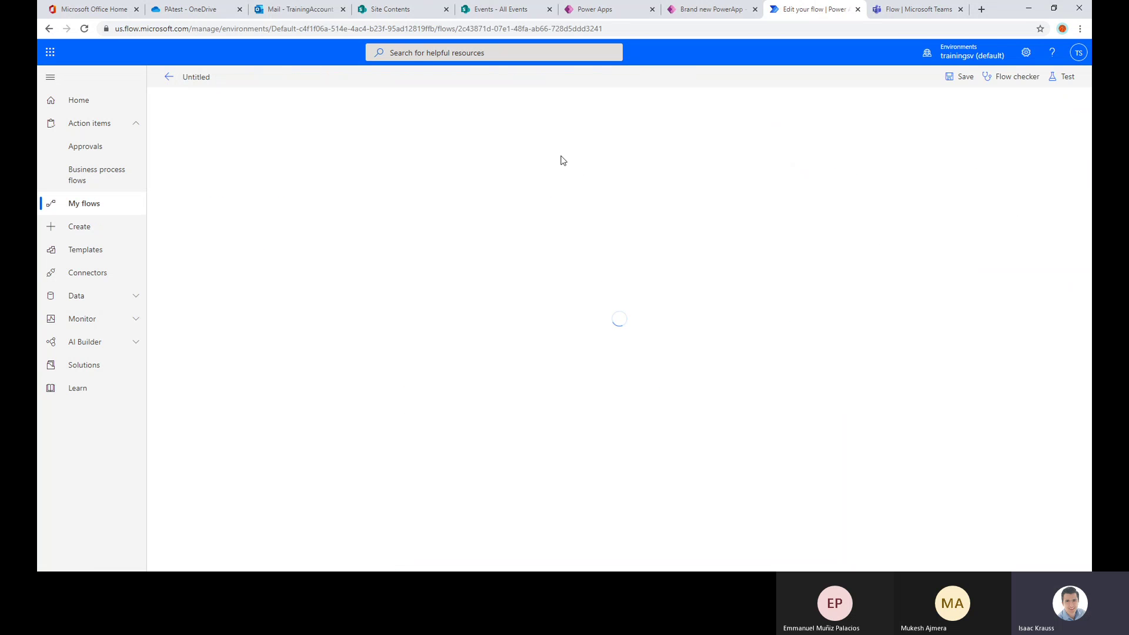
pyautogui.click(559, 113)
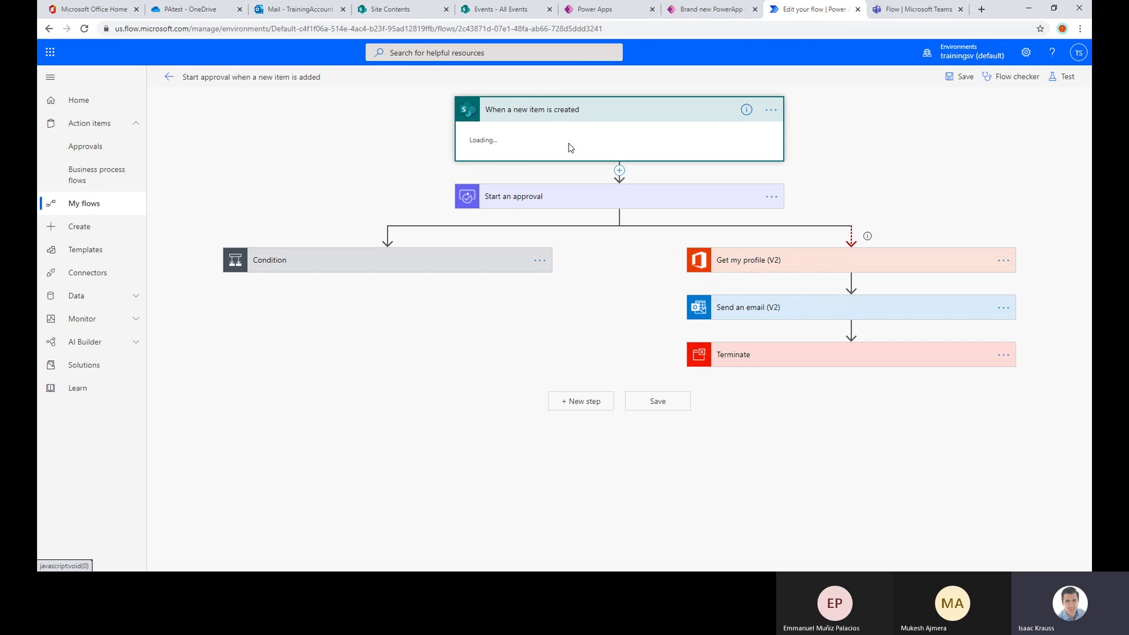
pyautogui.click(167, 79)
pyautogui.click(115, 204)
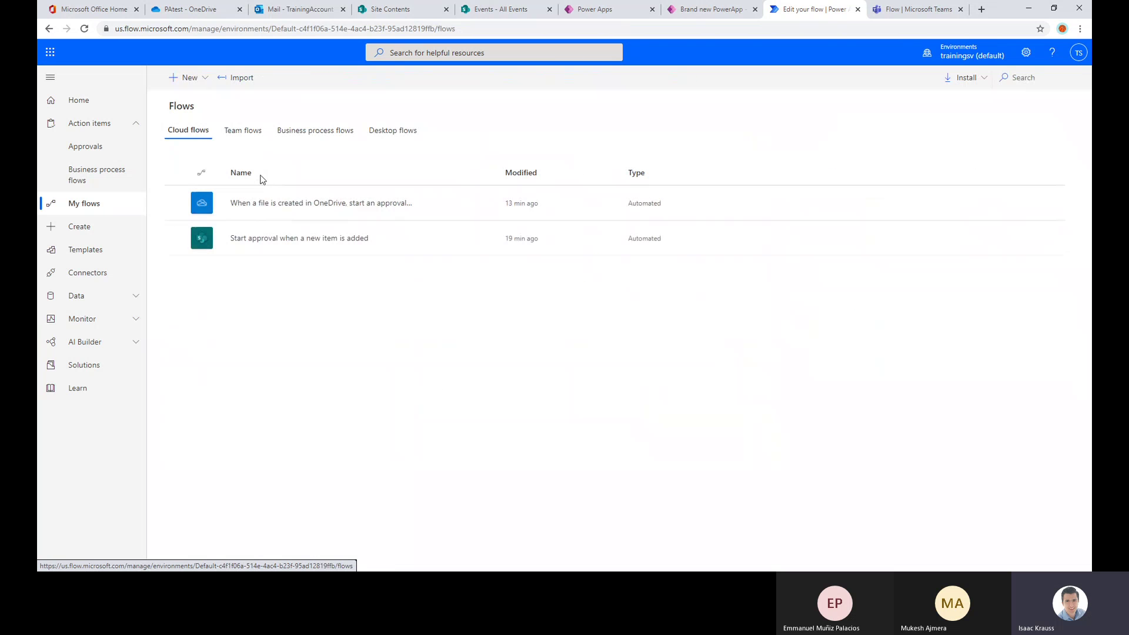
pyautogui.click(251, 204)
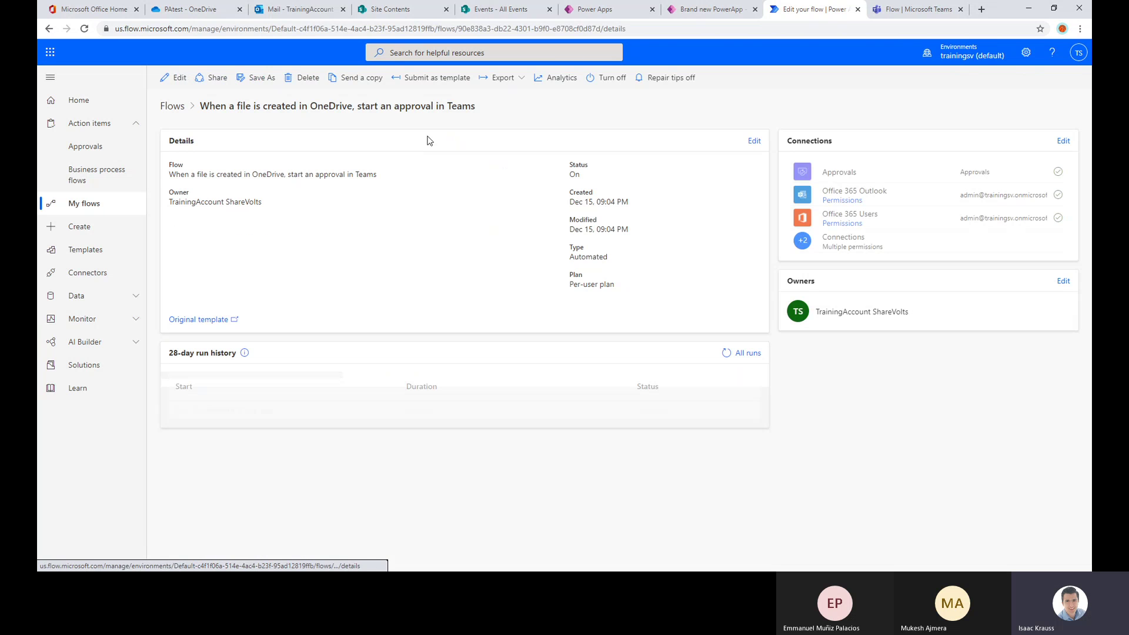
pyautogui.click(171, 77)
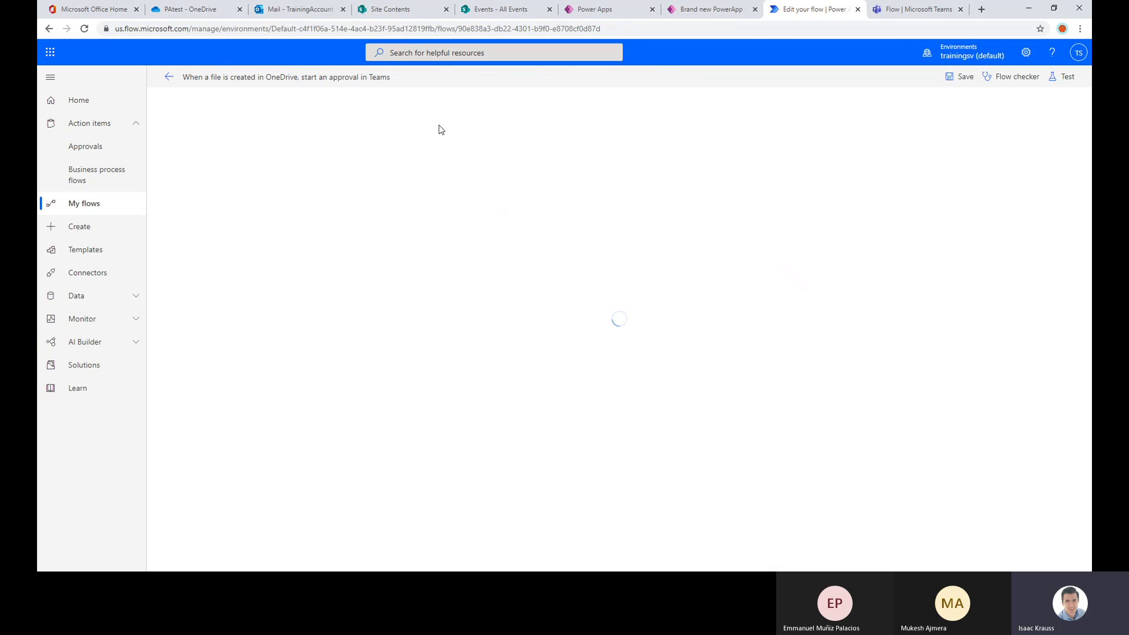
pyautogui.click(559, 112)
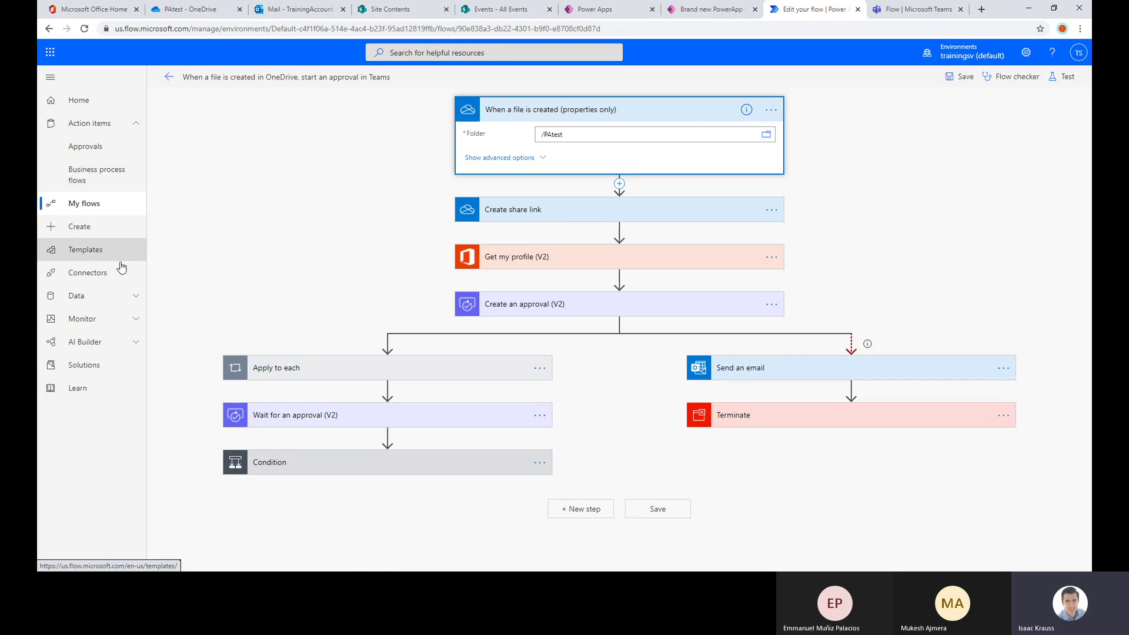
pyautogui.click(102, 237)
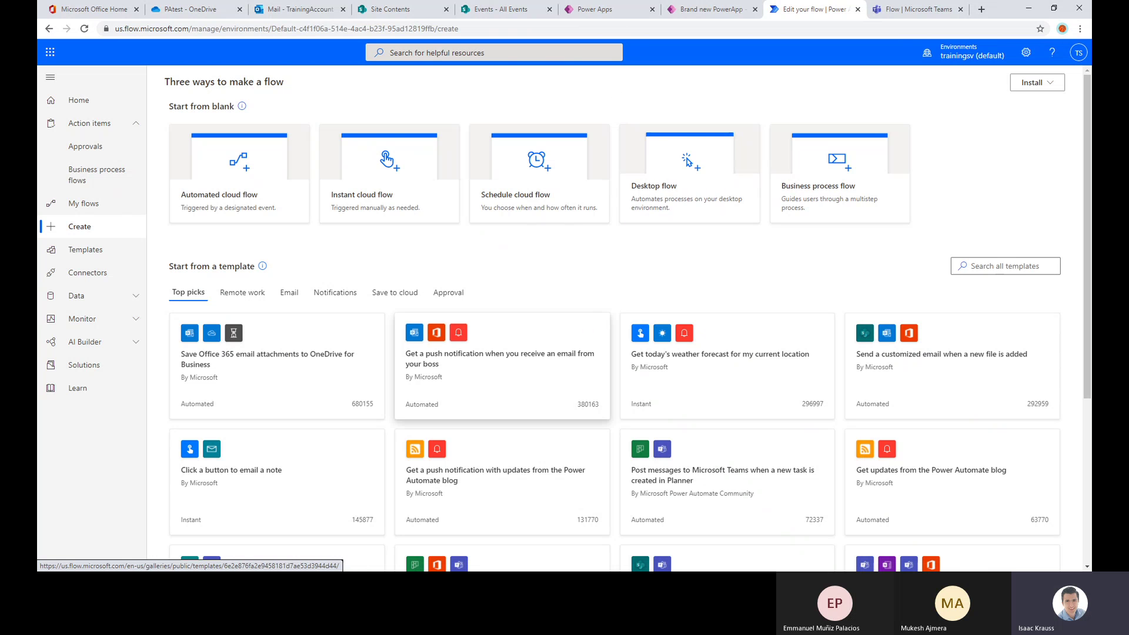
# - Open Chrome's three-dot menu and close it again over the Create page
pyautogui.click(1080, 29)
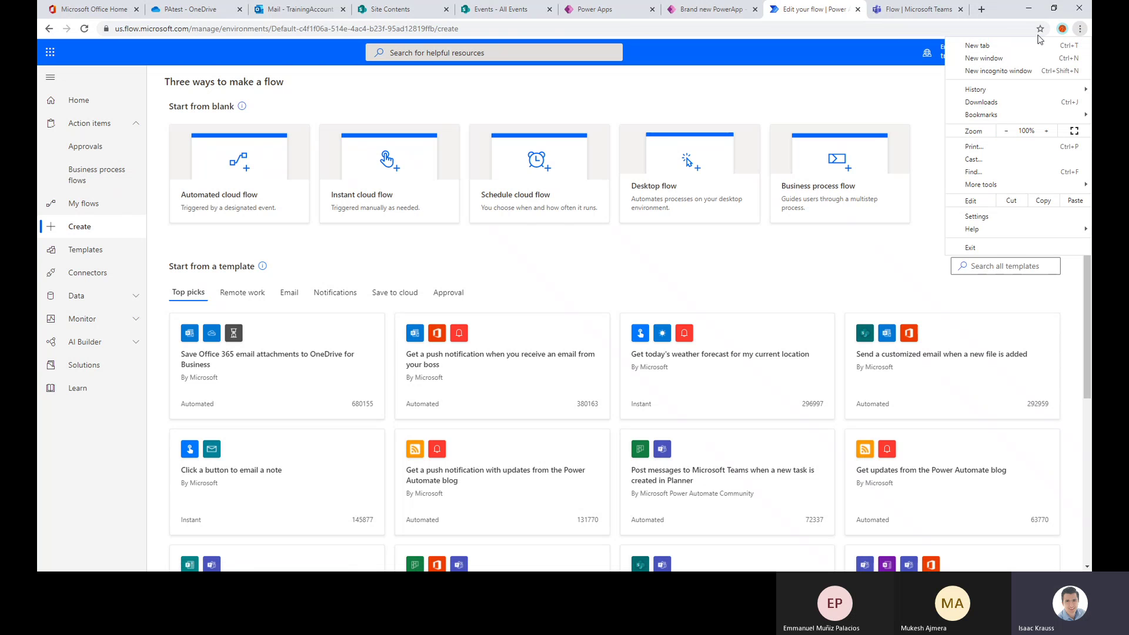
pyautogui.click(680, 82)
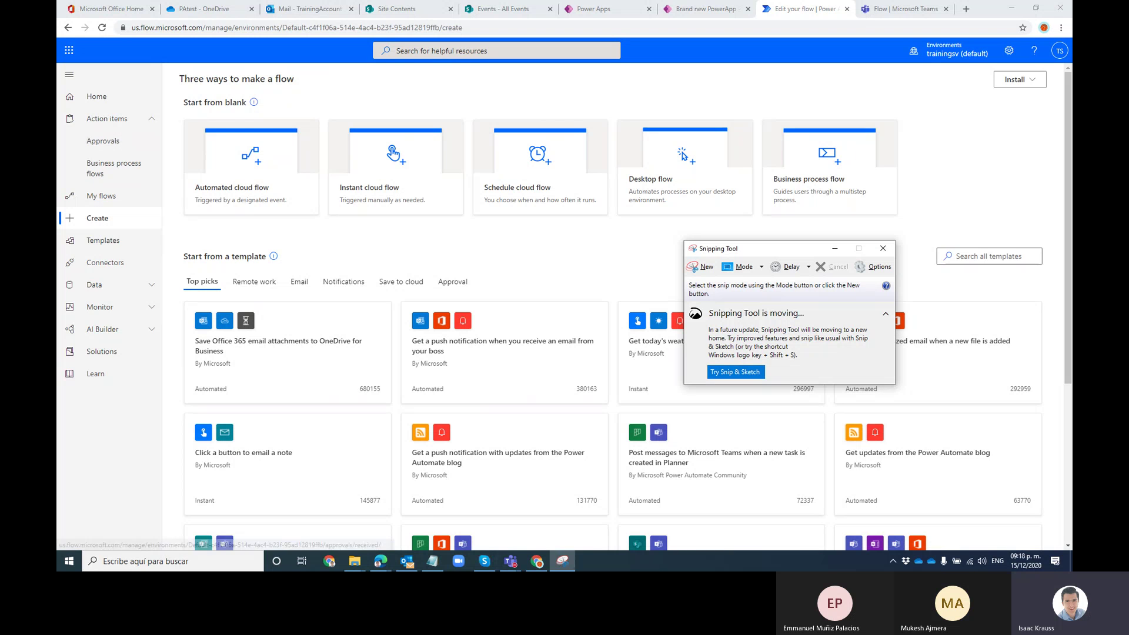
pyautogui.click(703, 266)
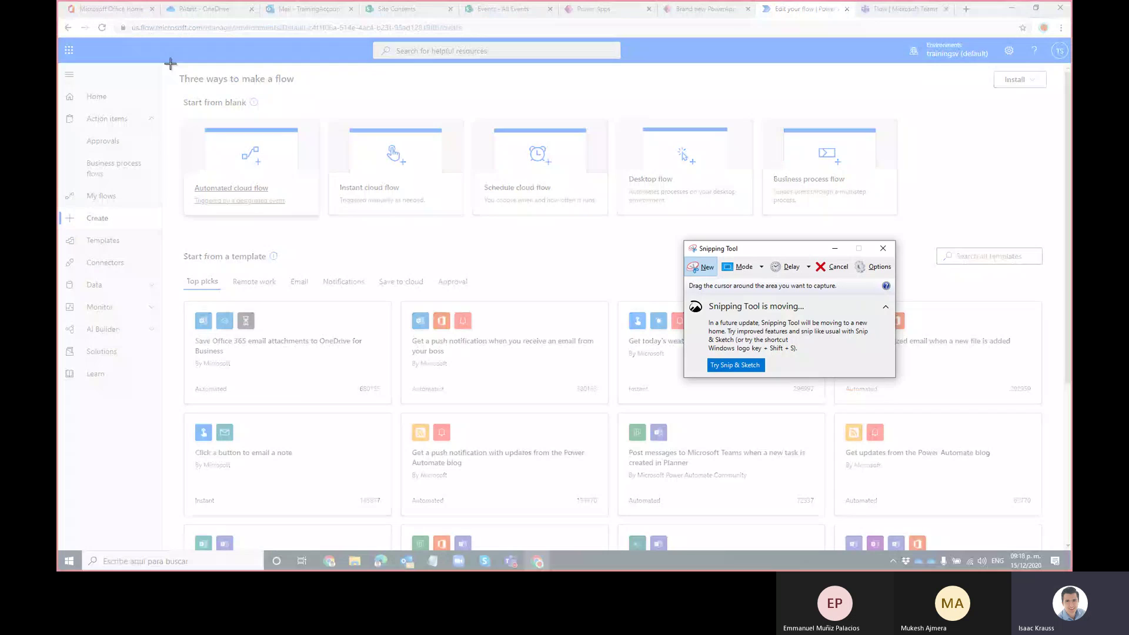
pyautogui.moveTo(170, 67); pyautogui.dragTo(925, 238)
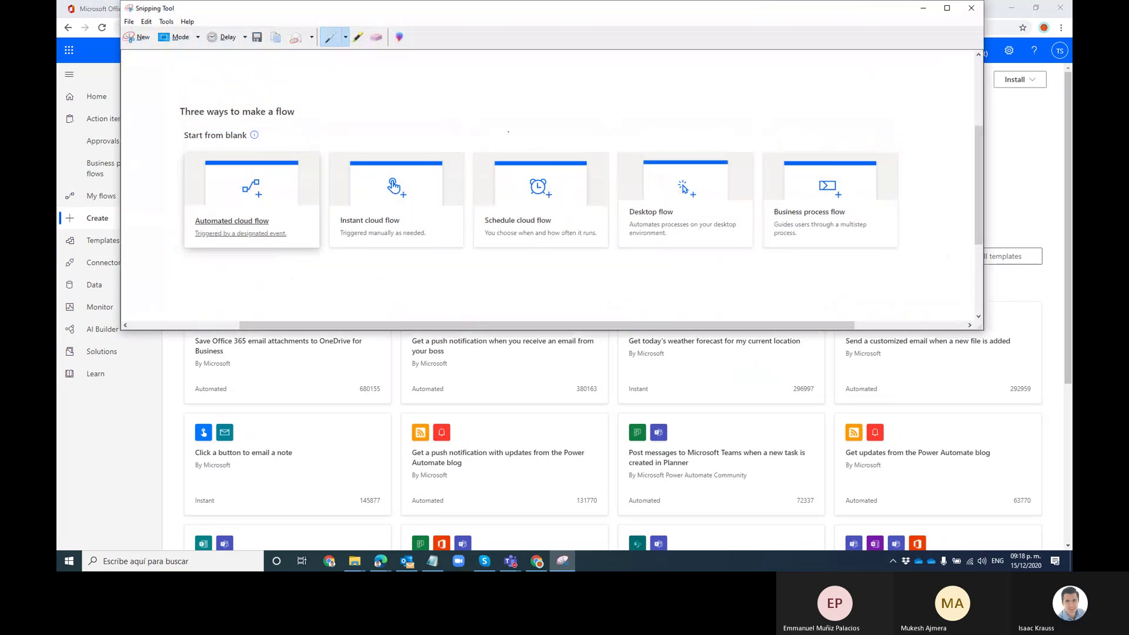
pyautogui.moveTo(611, 99); pyautogui.dragTo(618, 317)
pyautogui.moveTo(604, 117); pyautogui.dragTo(466, 124)
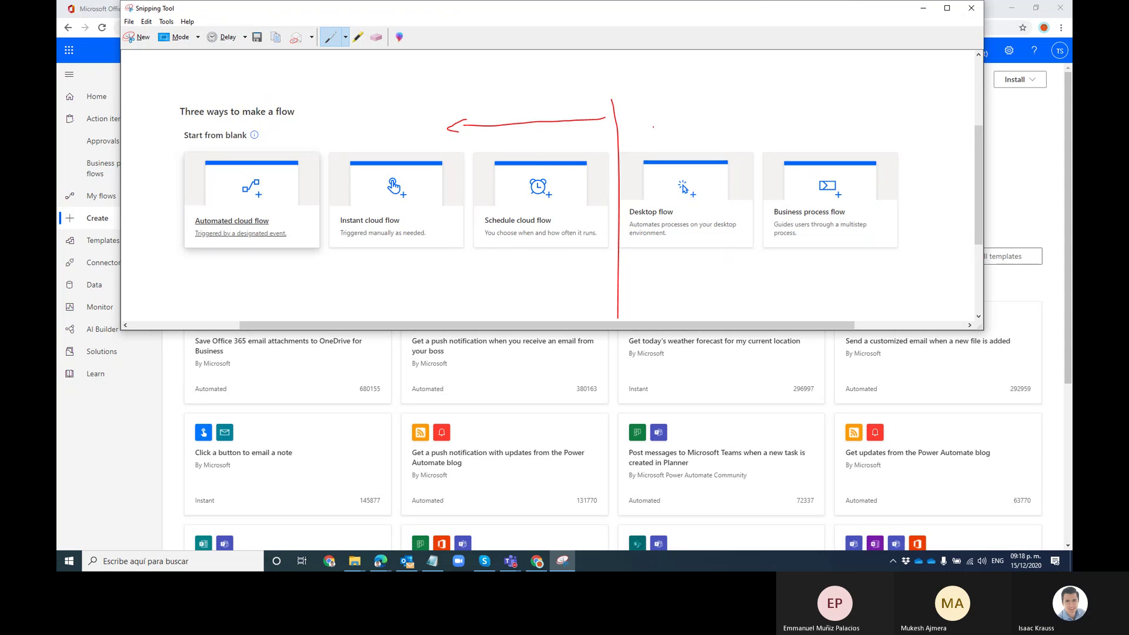
pyautogui.click(345, 37)
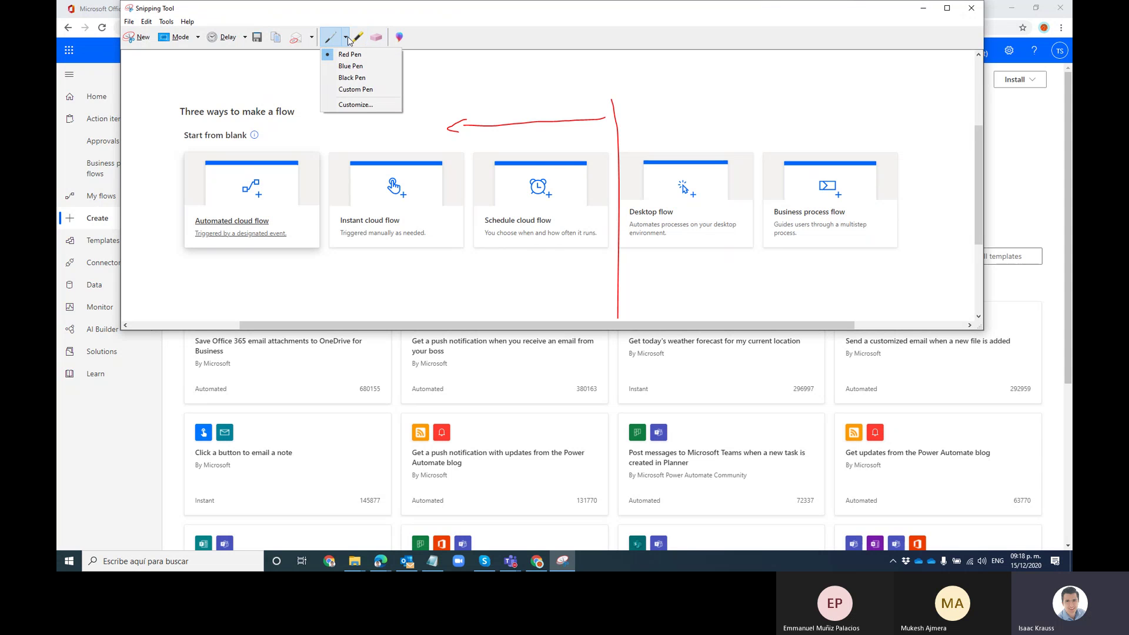
pyautogui.click(348, 79)
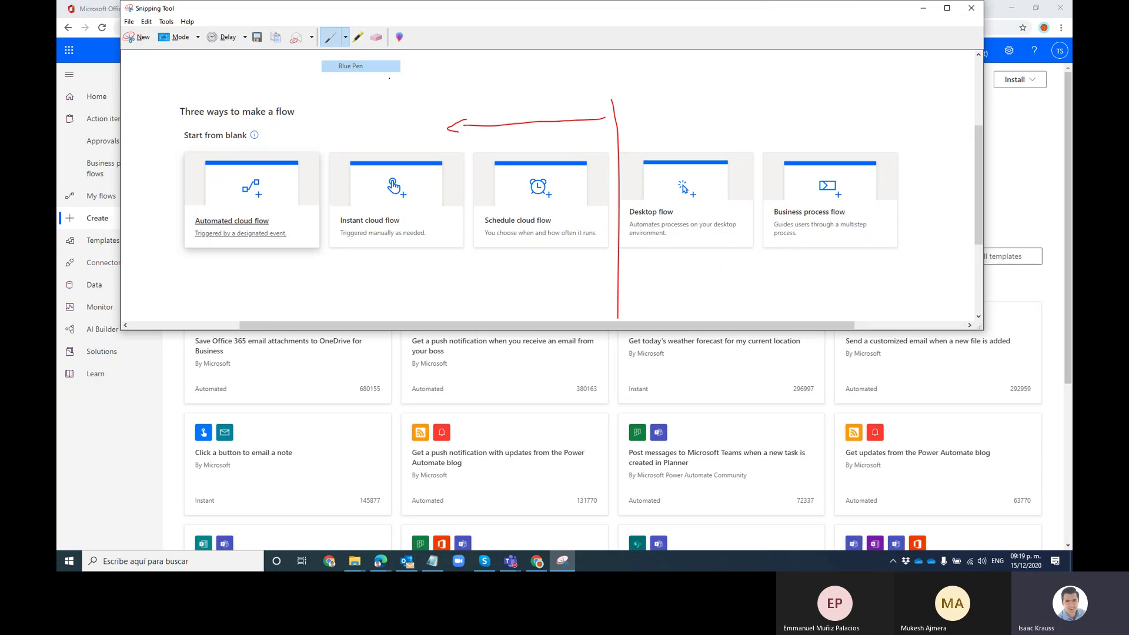
pyautogui.moveTo(655, 120); pyautogui.dragTo(784, 116)
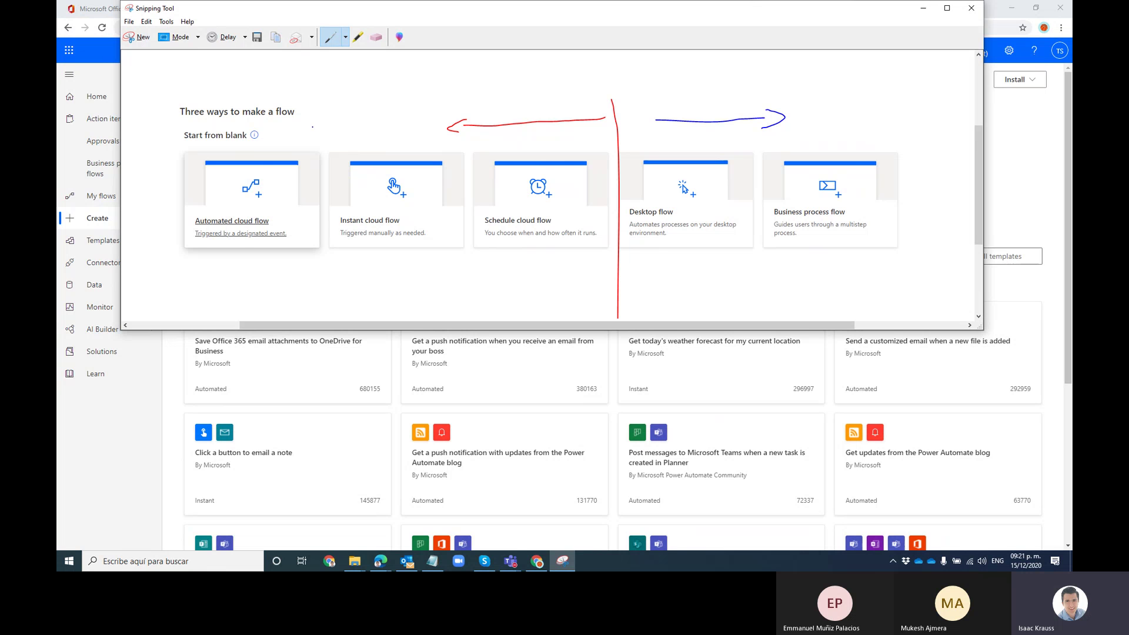
pyautogui.click(138, 36)
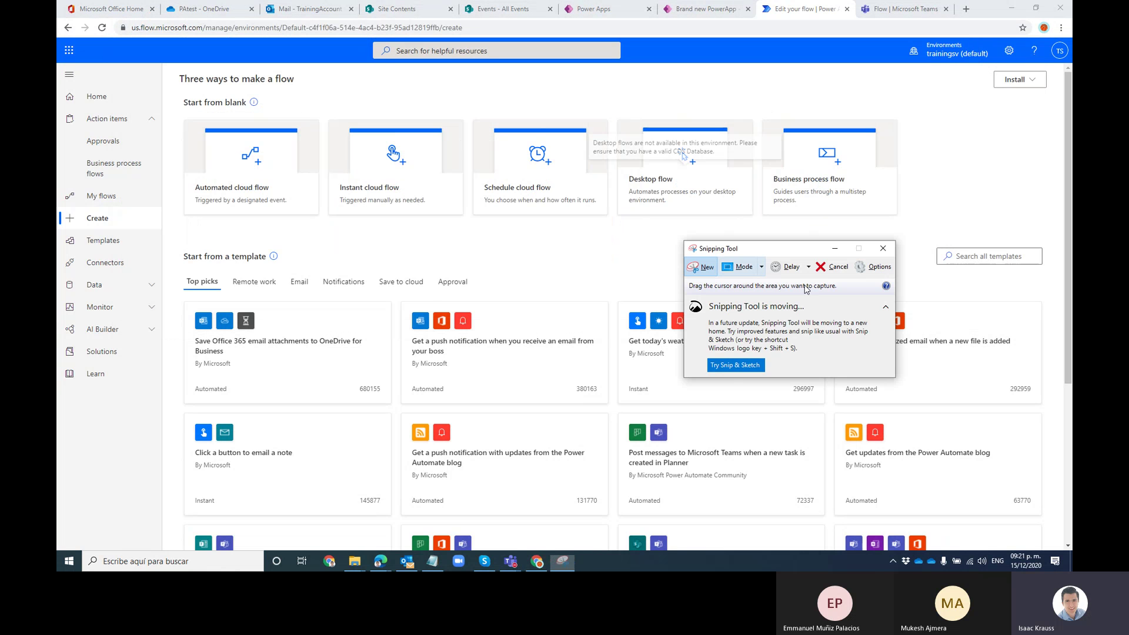
# - Create the automated cloud flow 'Test Flow' with SharePoint's 'When an item is created' trigger
pyautogui.click(834, 249)
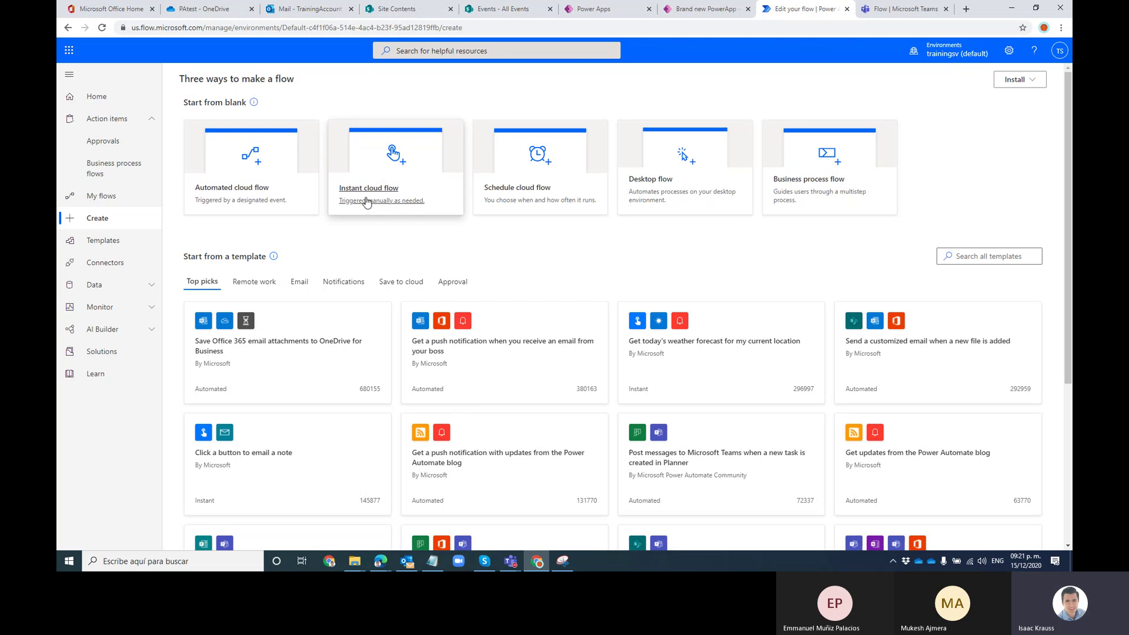
pyautogui.click(216, 188)
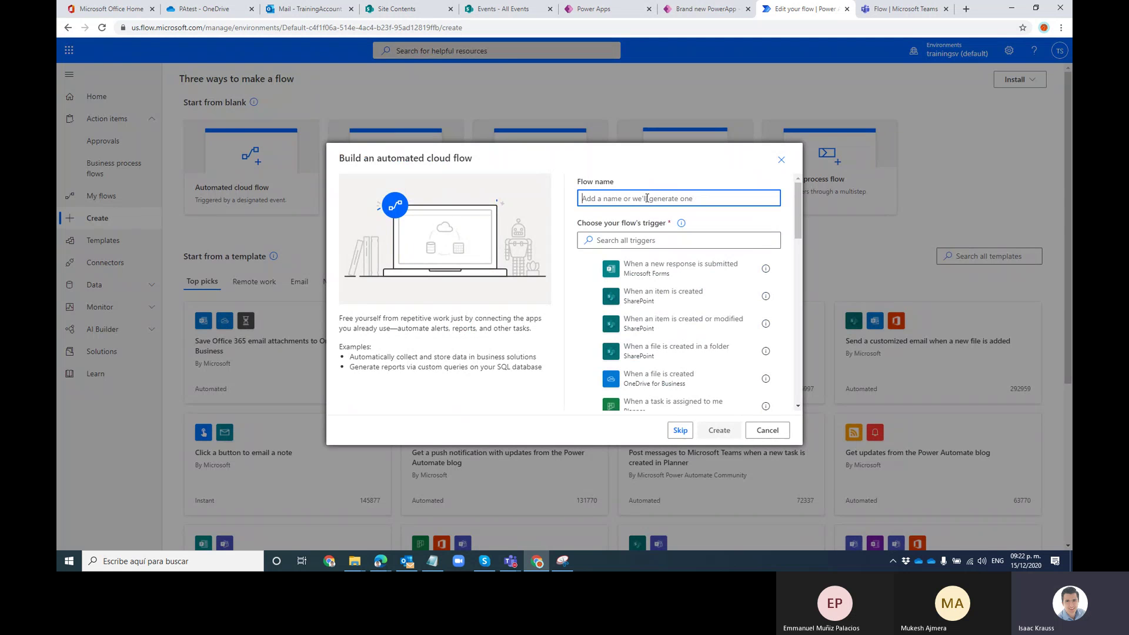
pyautogui.write('Test Flow')
pyautogui.scroll(-5, 681, 327)
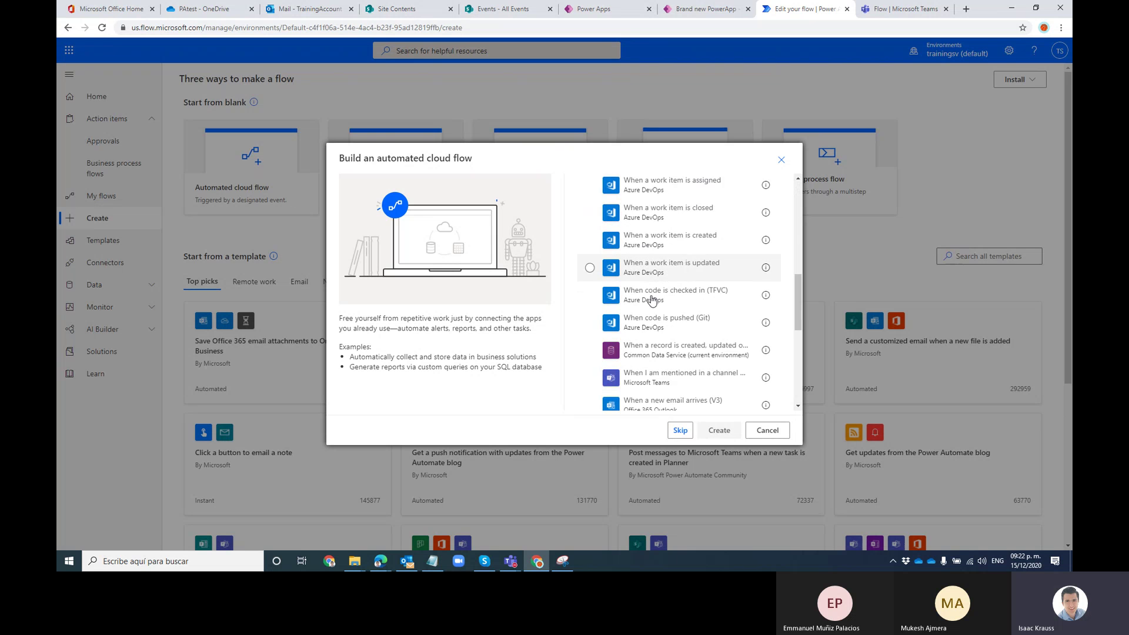
pyautogui.scroll(5, 682, 326)
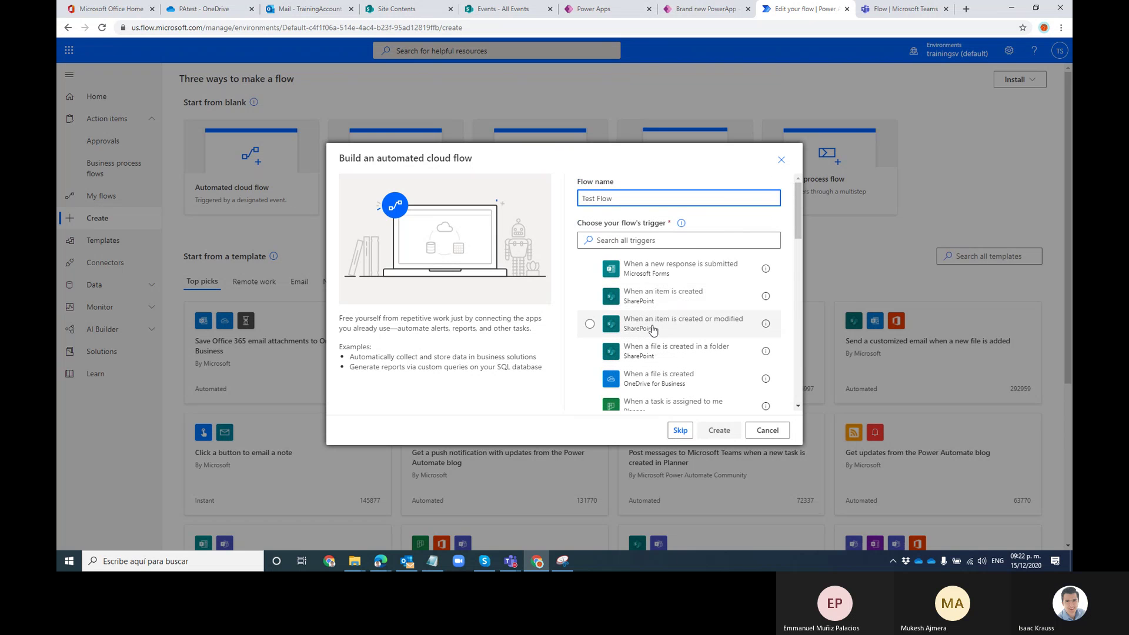
pyautogui.click(674, 296)
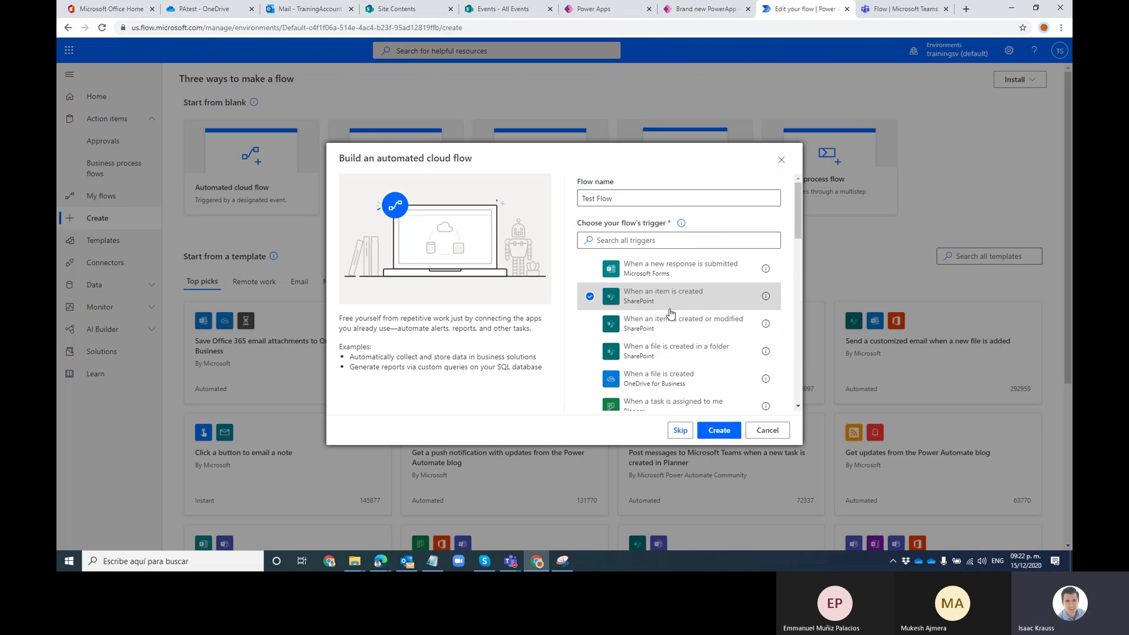
pyautogui.click(718, 431)
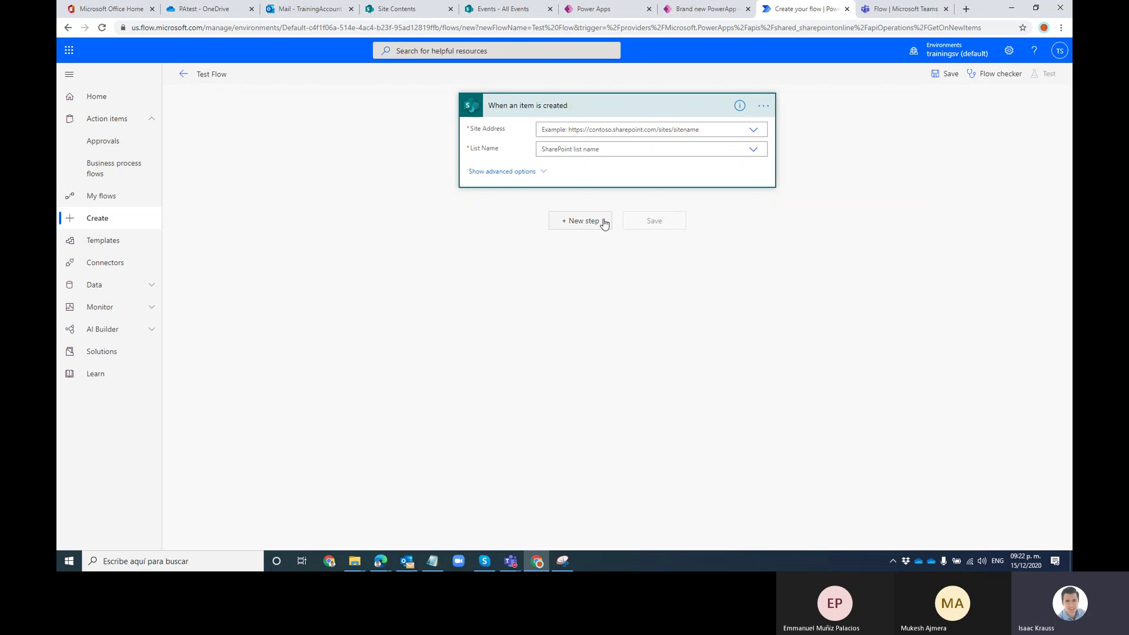
# - Delete the SharePoint 'When an item is created' trigger from Test Flow
pyautogui.click(573, 229)
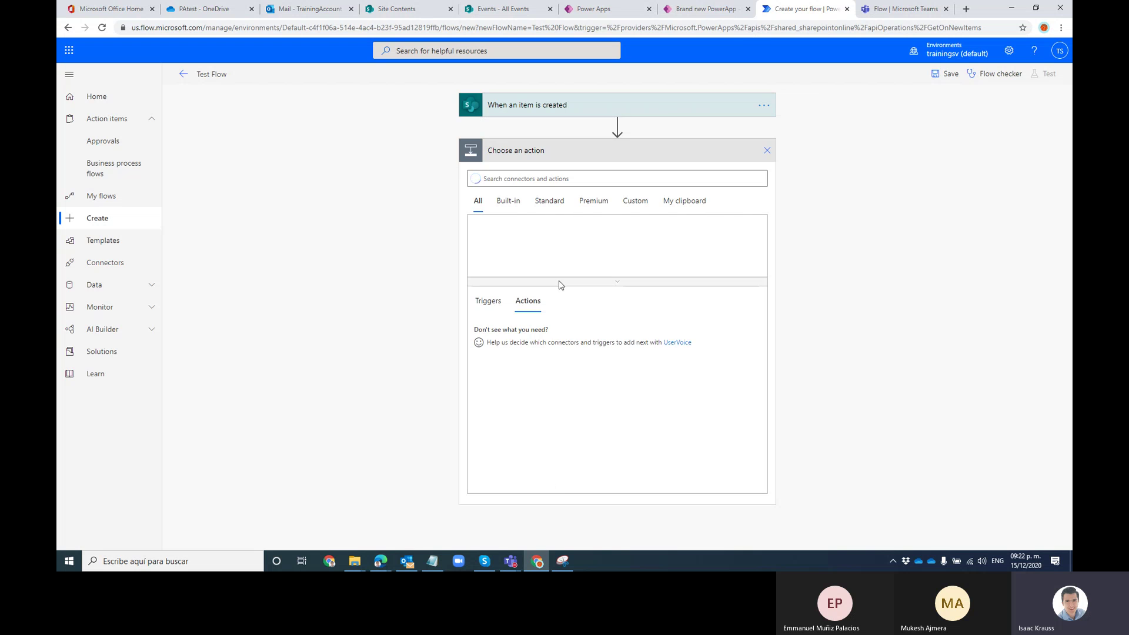
pyautogui.click(767, 150)
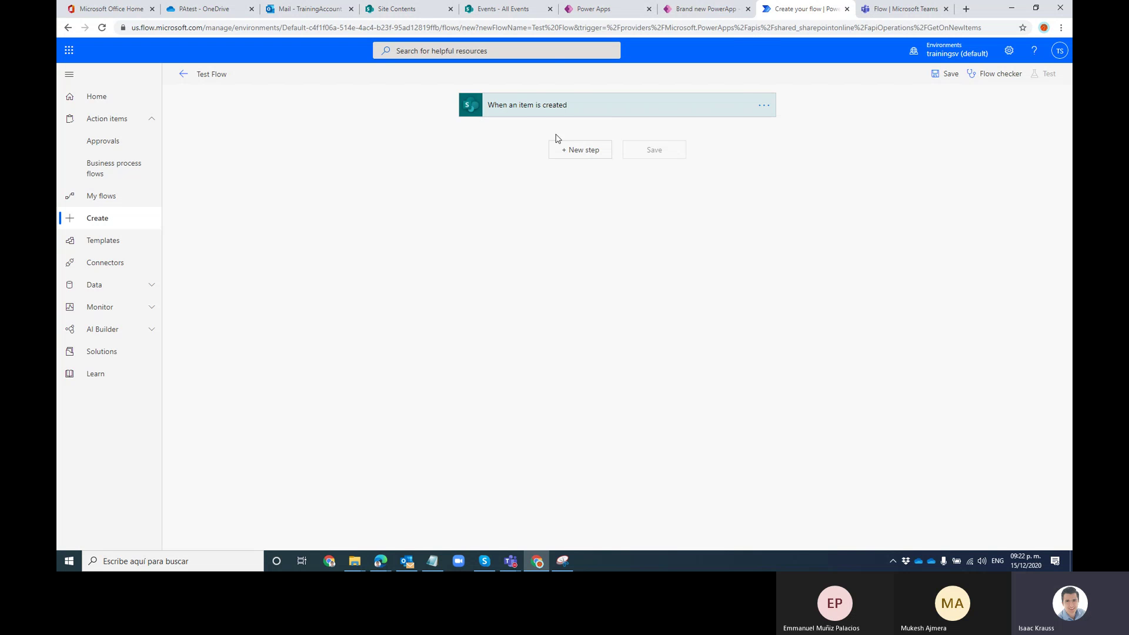
pyautogui.click(516, 111)
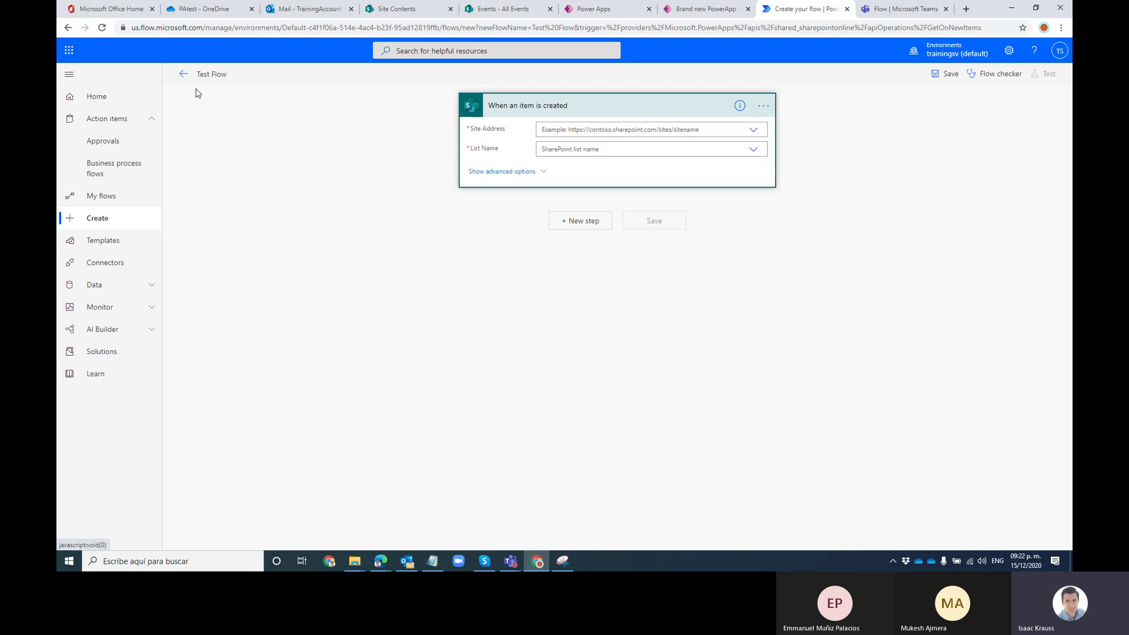
pyautogui.click(764, 106)
pyautogui.click(807, 238)
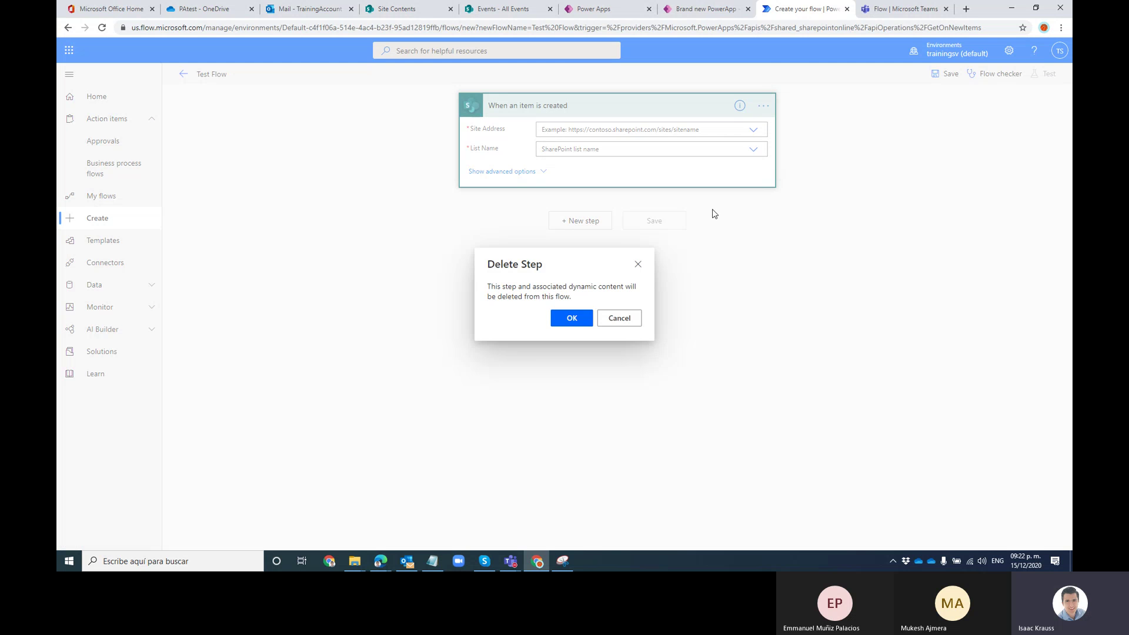
pyautogui.click(575, 318)
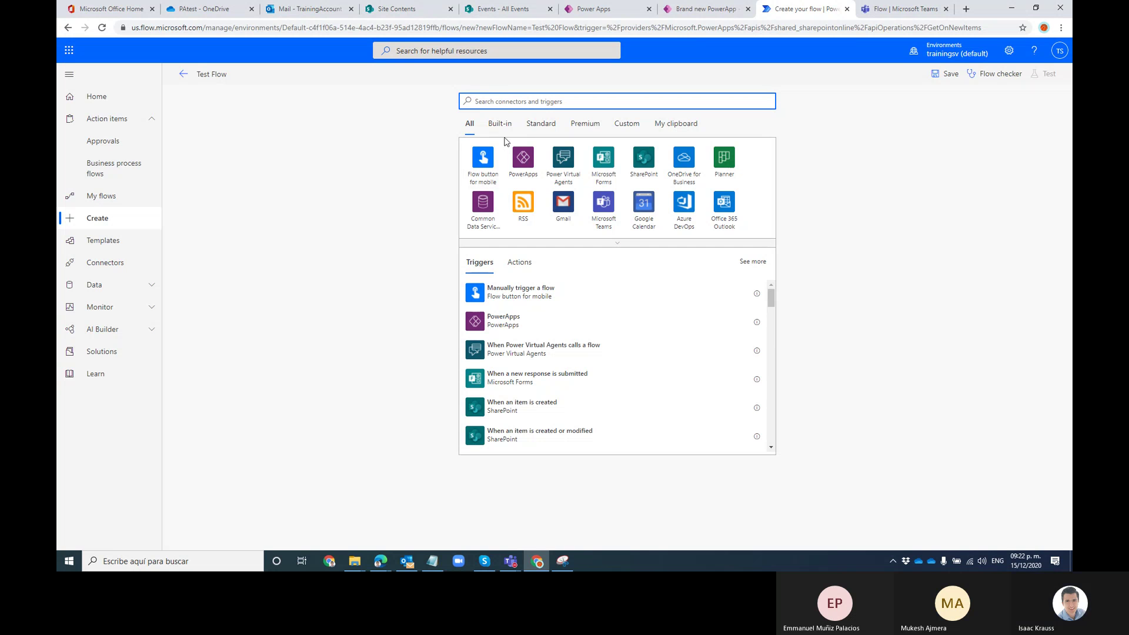
# - Add the Schedule connector's Recurrence trigger, found by searching 'sche'
pyautogui.write('schedu')
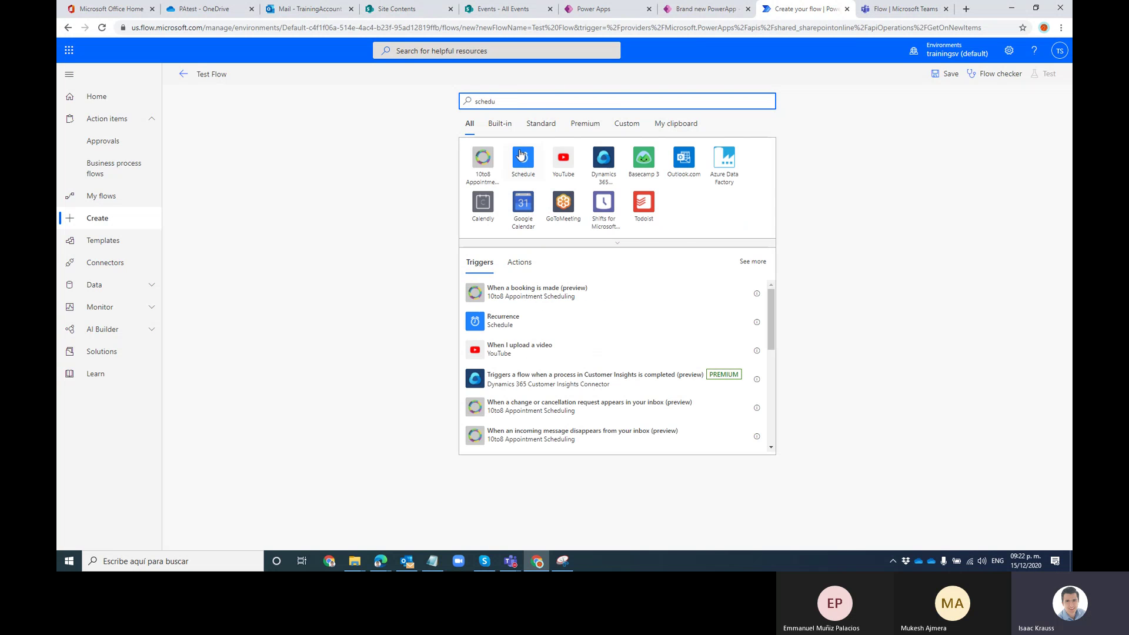
pyautogui.click(523, 160)
pyautogui.click(501, 167)
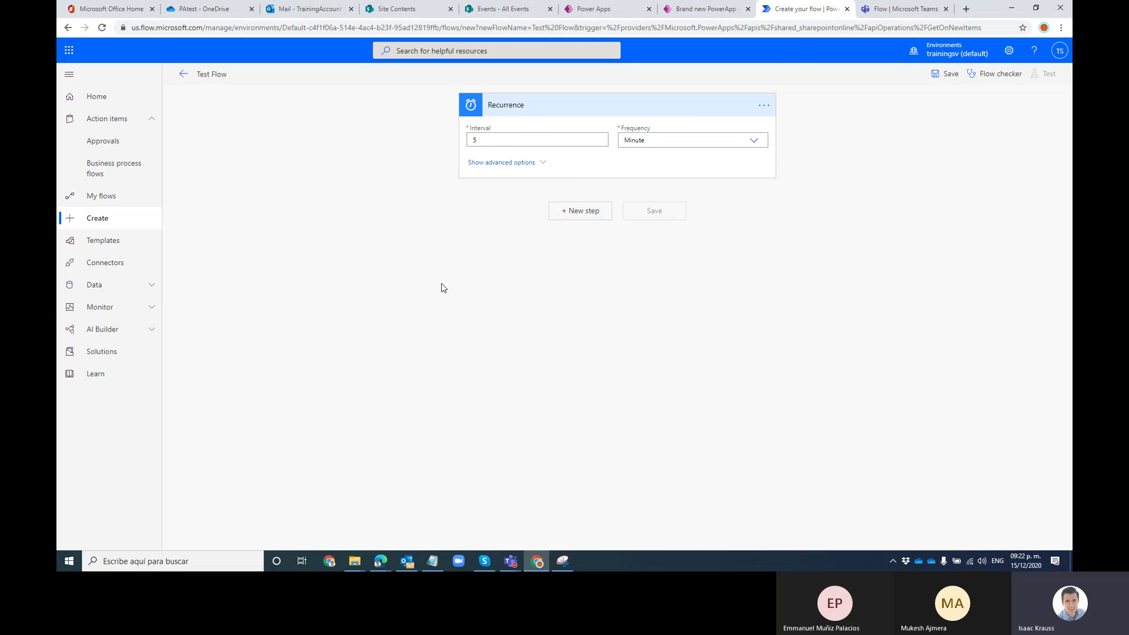
# - Run Recurrence every 1 minute in (UTC-06:00) Guadalajara, Mexico City, Monterrey from 2020-12-15T21:25:00
pyautogui.click(523, 162)
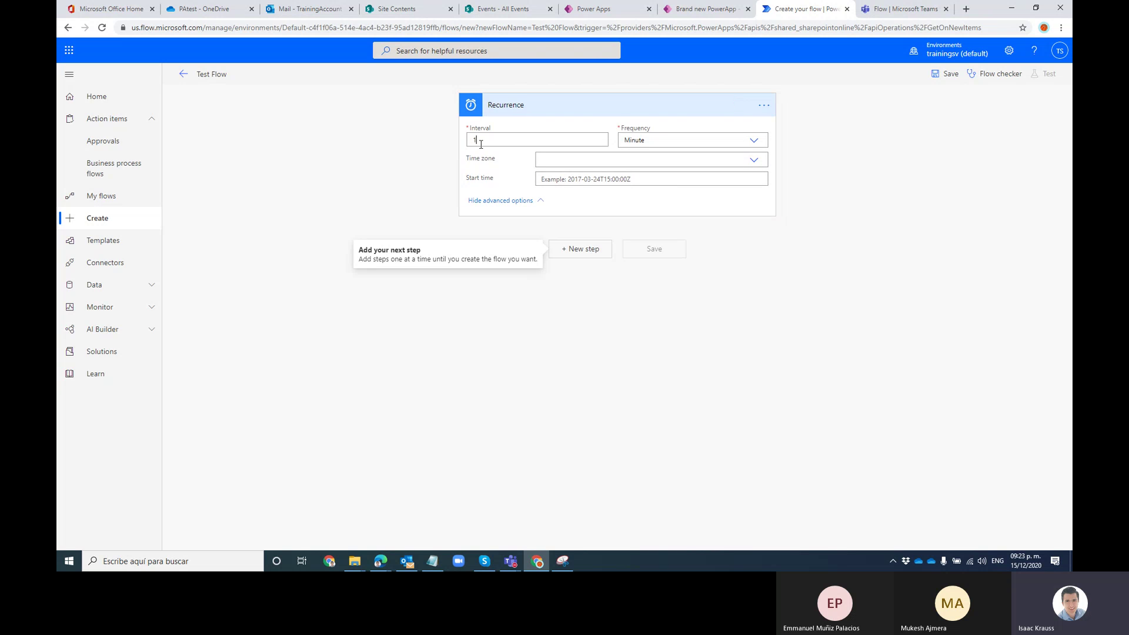
pyautogui.click(537, 200)
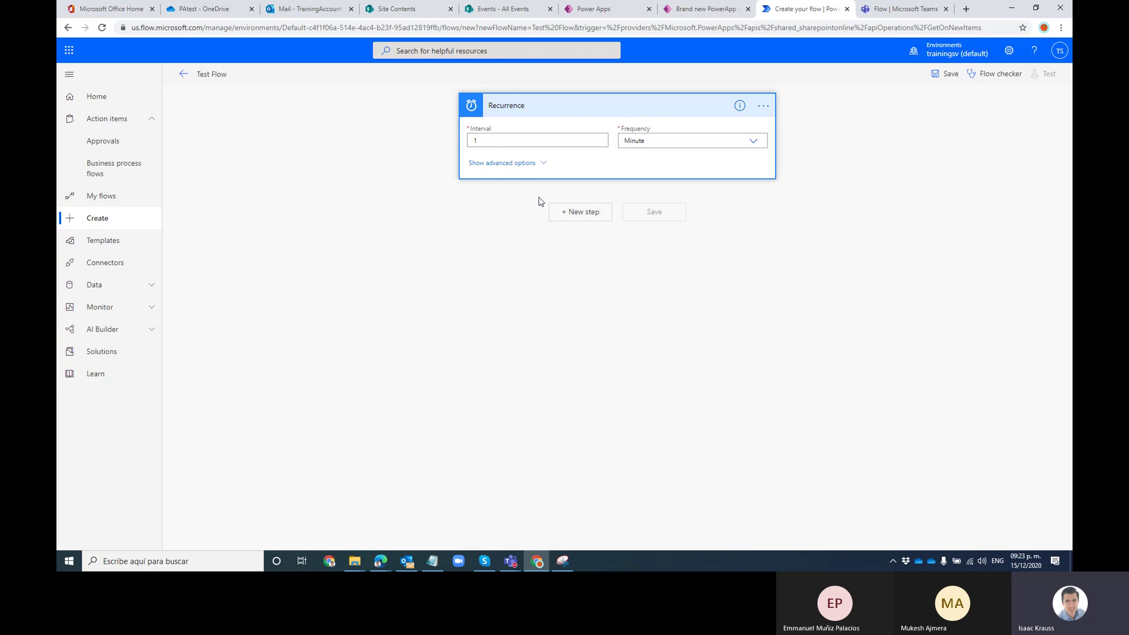
pyautogui.click(533, 163)
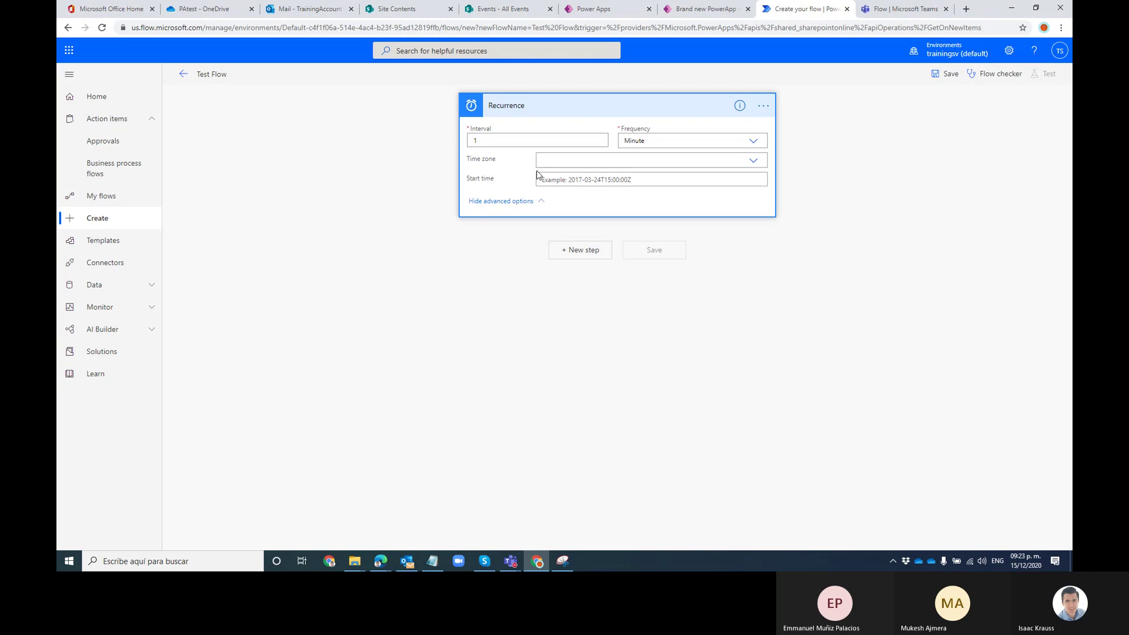
pyautogui.click(748, 168)
pyautogui.scroll(-2, 637, 244)
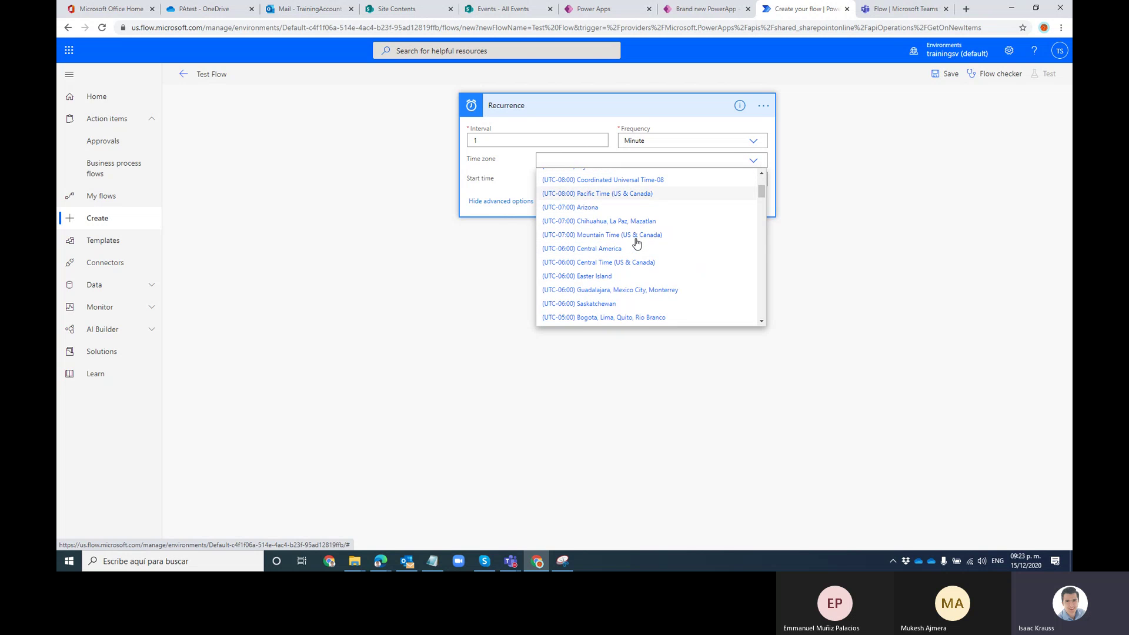
pyautogui.scroll(-1, 660, 252)
pyautogui.click(665, 245)
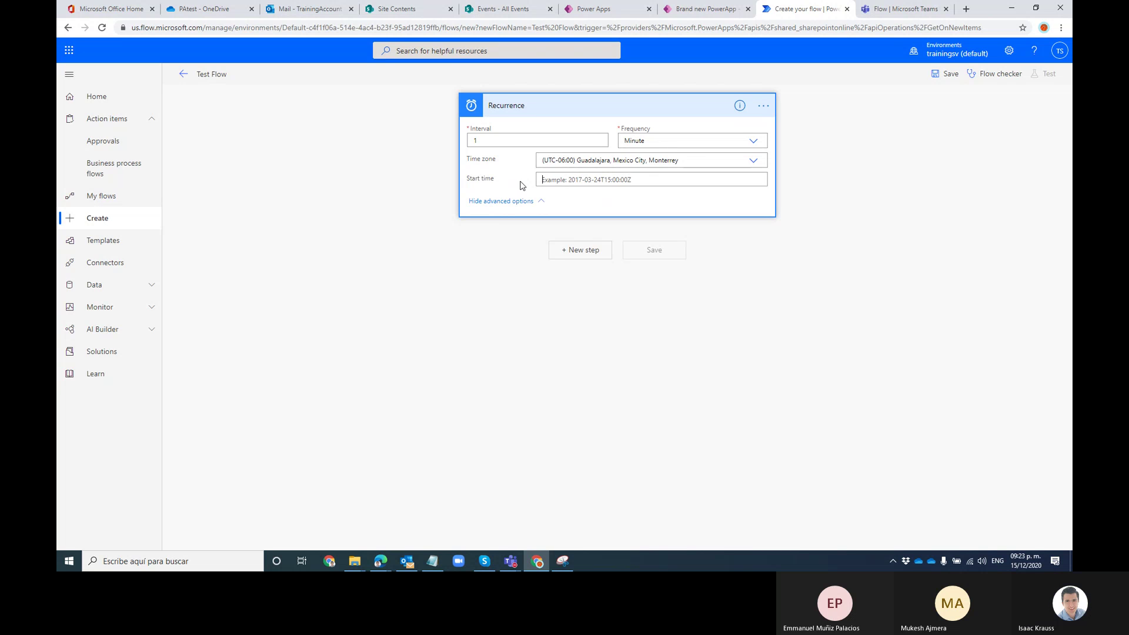
pyautogui.click(644, 177)
pyautogui.write('2020-12-15T21:25:00')
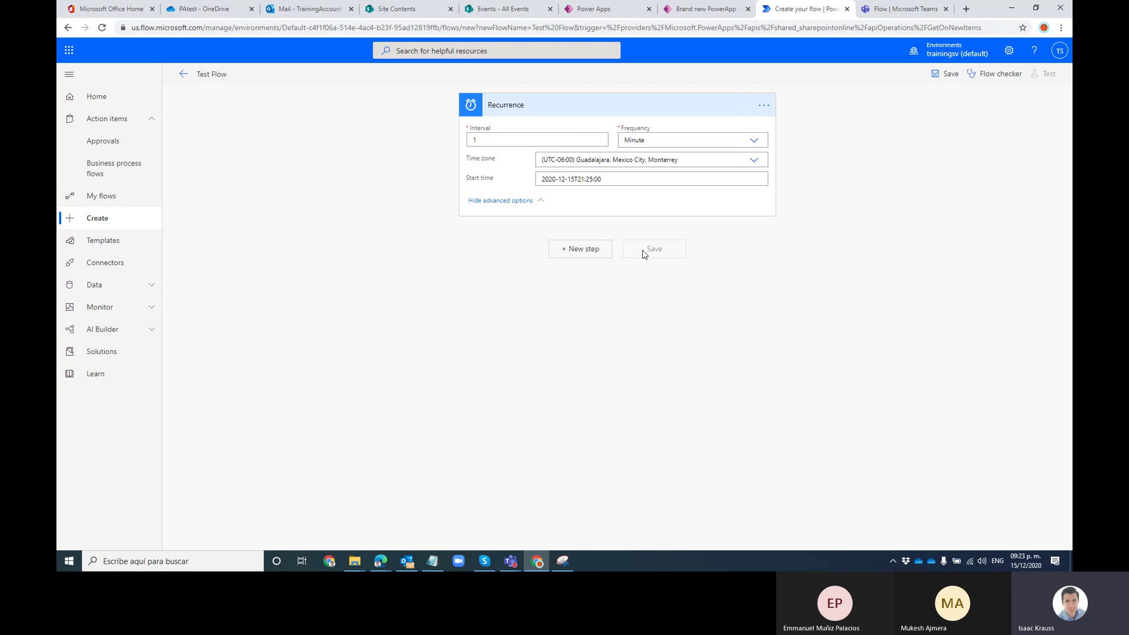
pyautogui.click(590, 250)
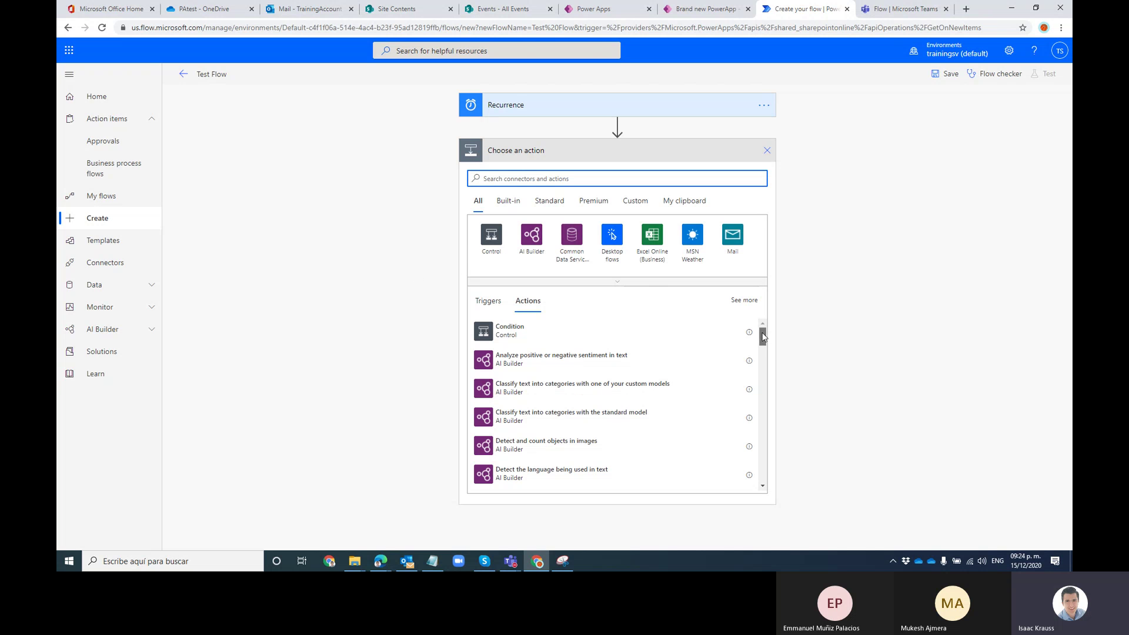
# - Browse the Microsoft Teams connector's actions, then close the panel without adding one
pyautogui.scroll(-2, 763, 338)
pyautogui.moveTo(767, 346); pyautogui.dragTo(801, 247)
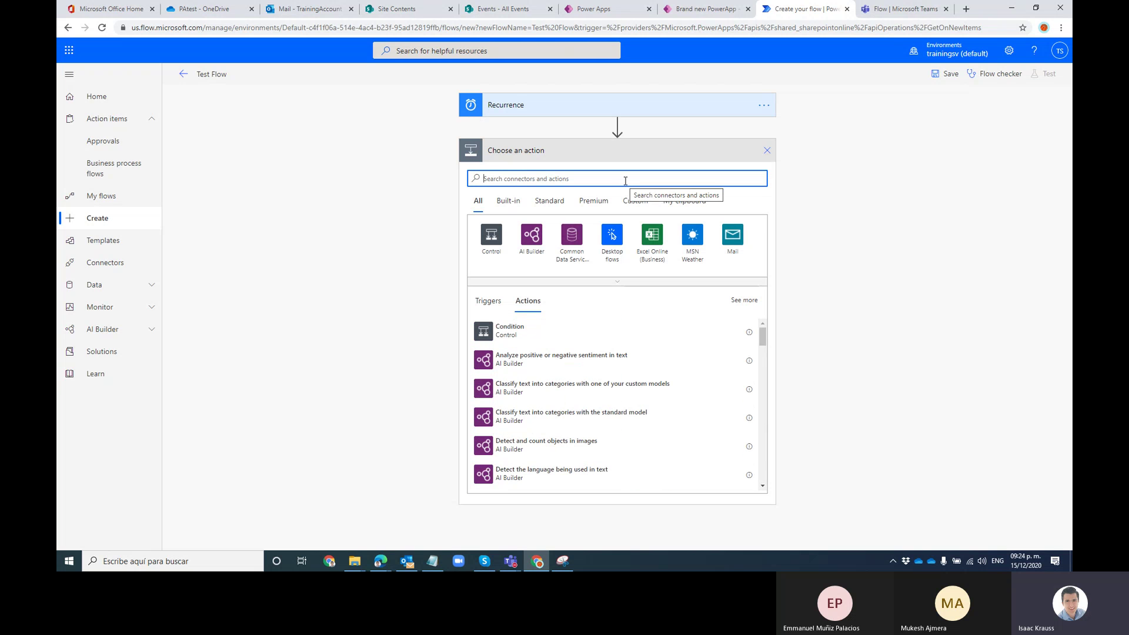
pyautogui.write('teams')
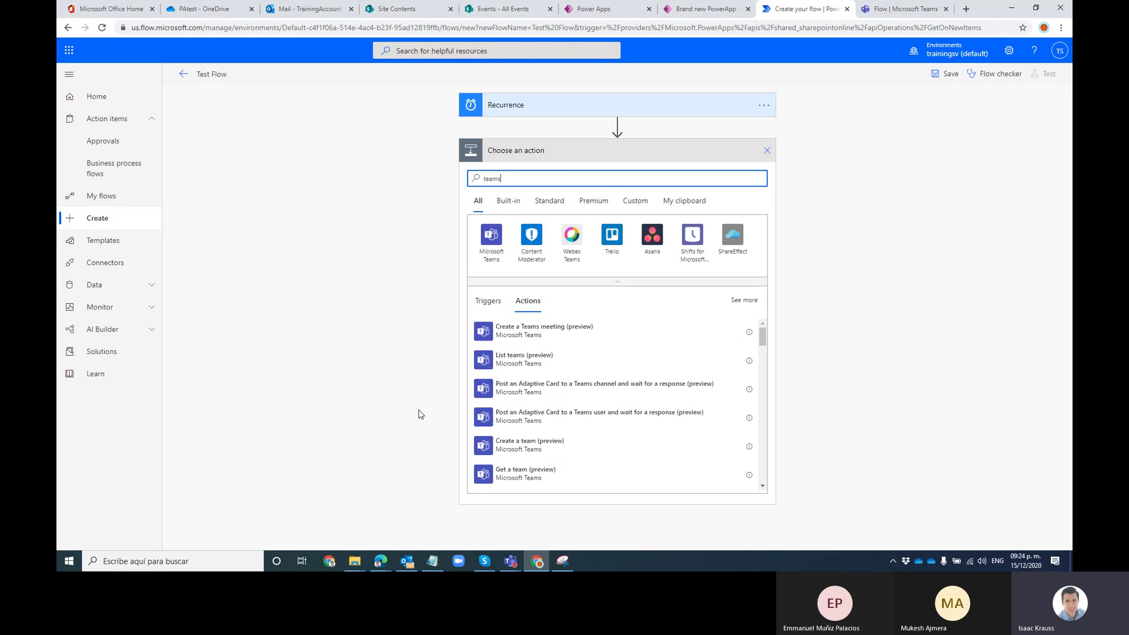
pyautogui.scroll(-5, 713, 381)
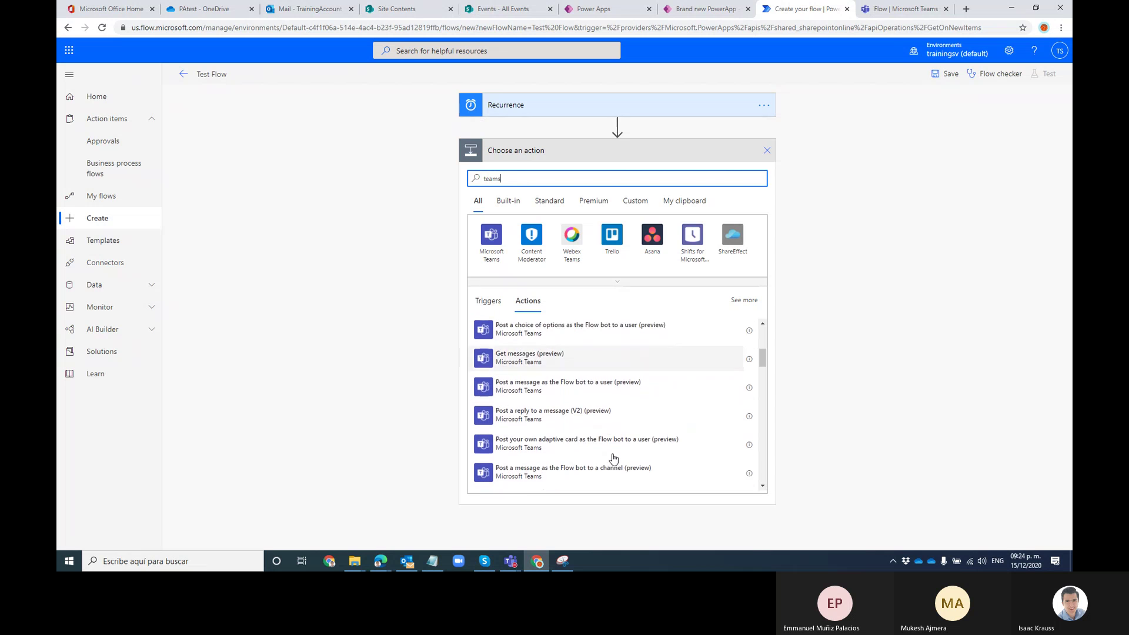
pyautogui.click(499, 237)
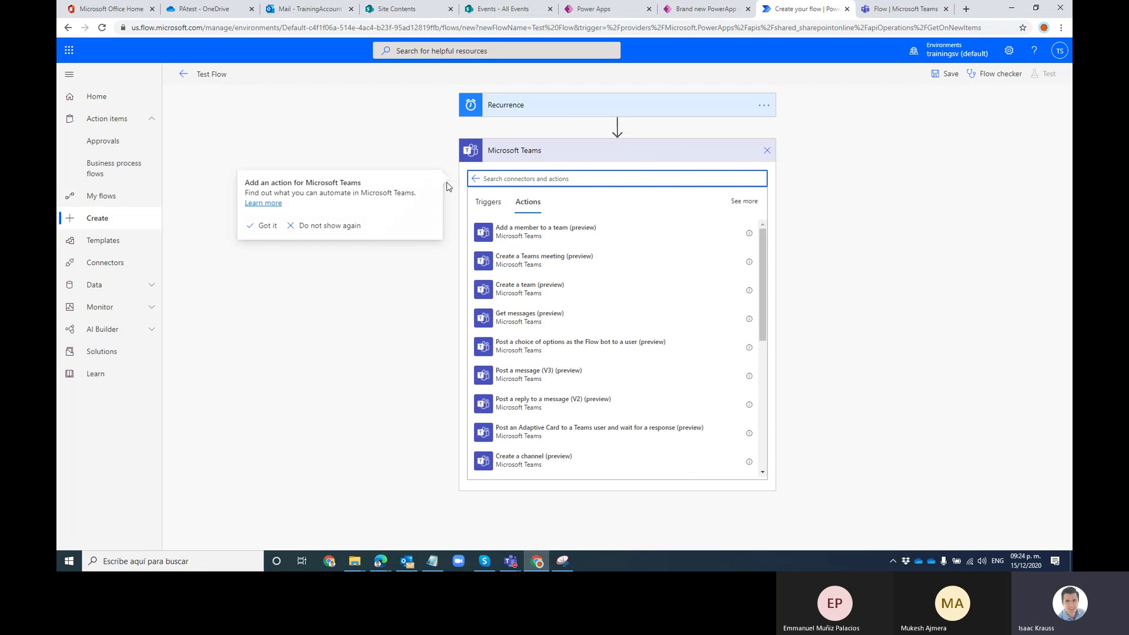
pyautogui.click(767, 150)
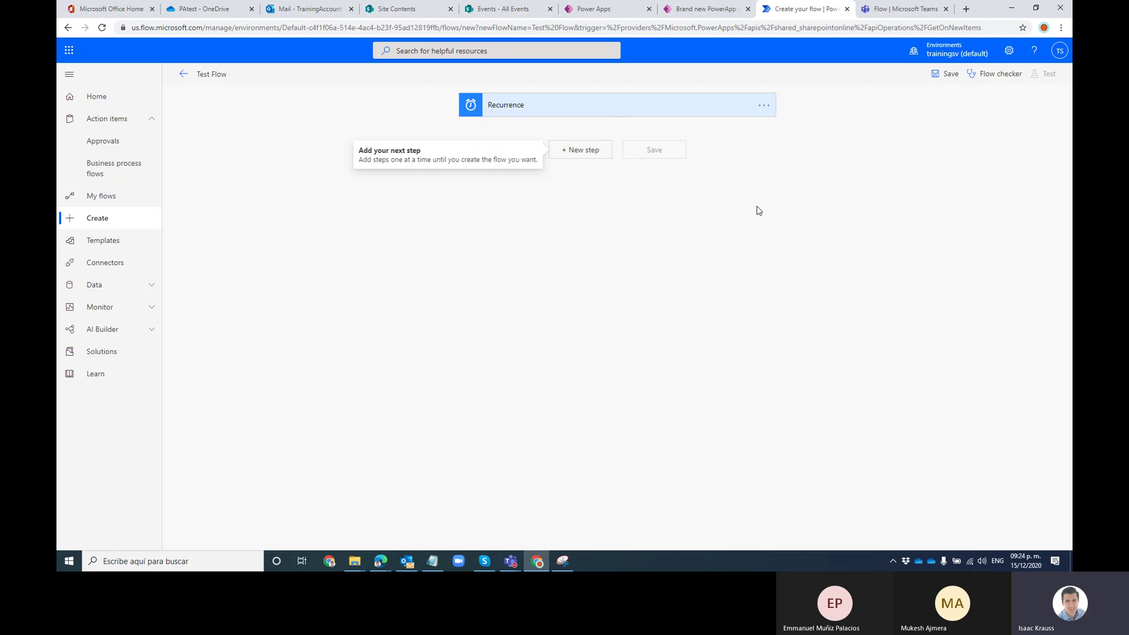
# - Add a Microsoft Teams 'Post a message (V3)' action after Recurrence
pyautogui.click(584, 151)
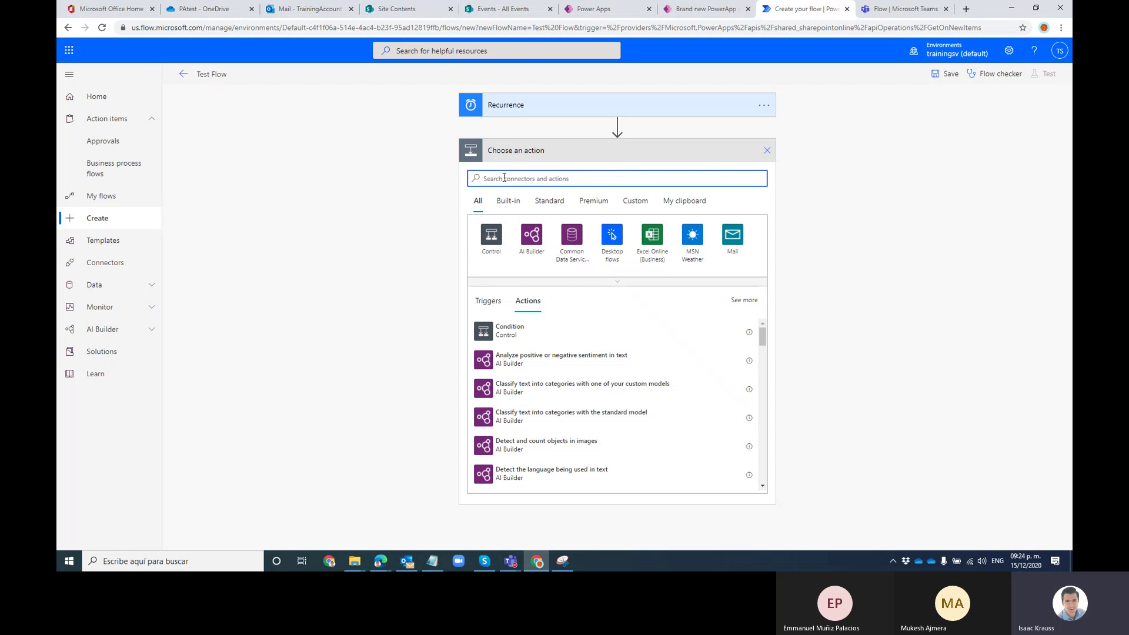
pyautogui.write('tea')
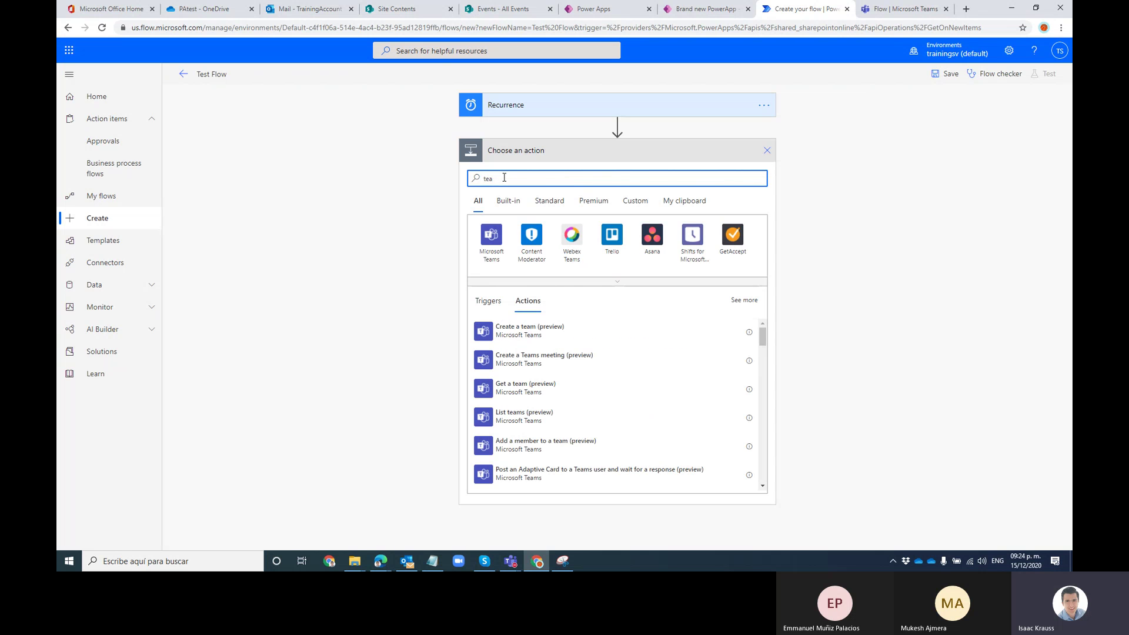
pyautogui.write('ms')
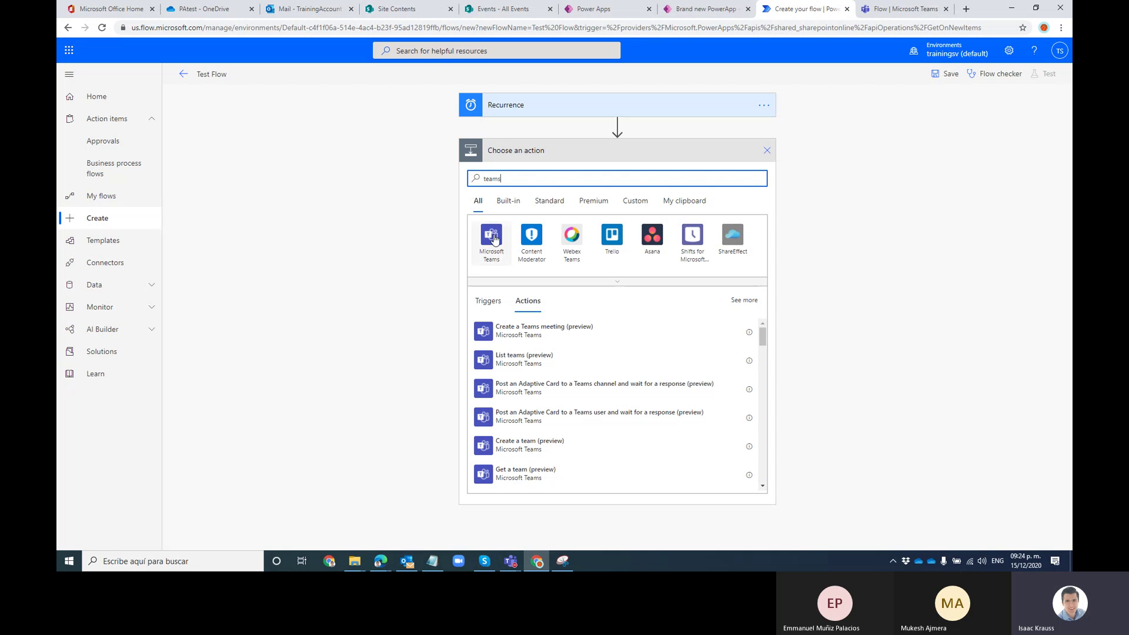
pyautogui.click(495, 240)
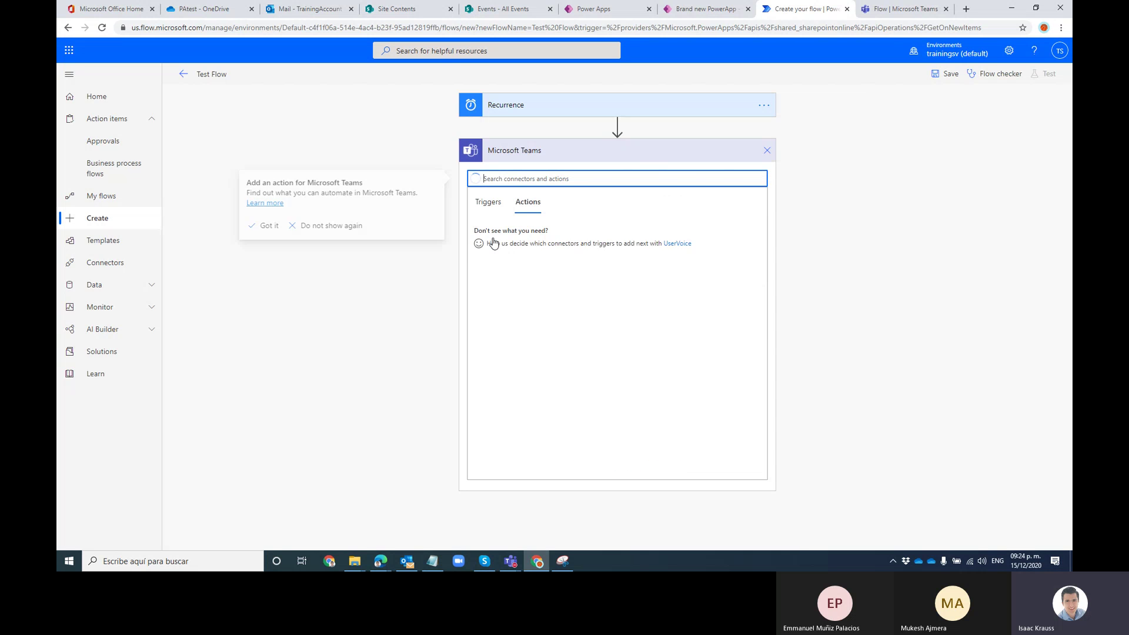
pyautogui.scroll(-5, 668, 285)
pyautogui.scroll(5, 529, 303)
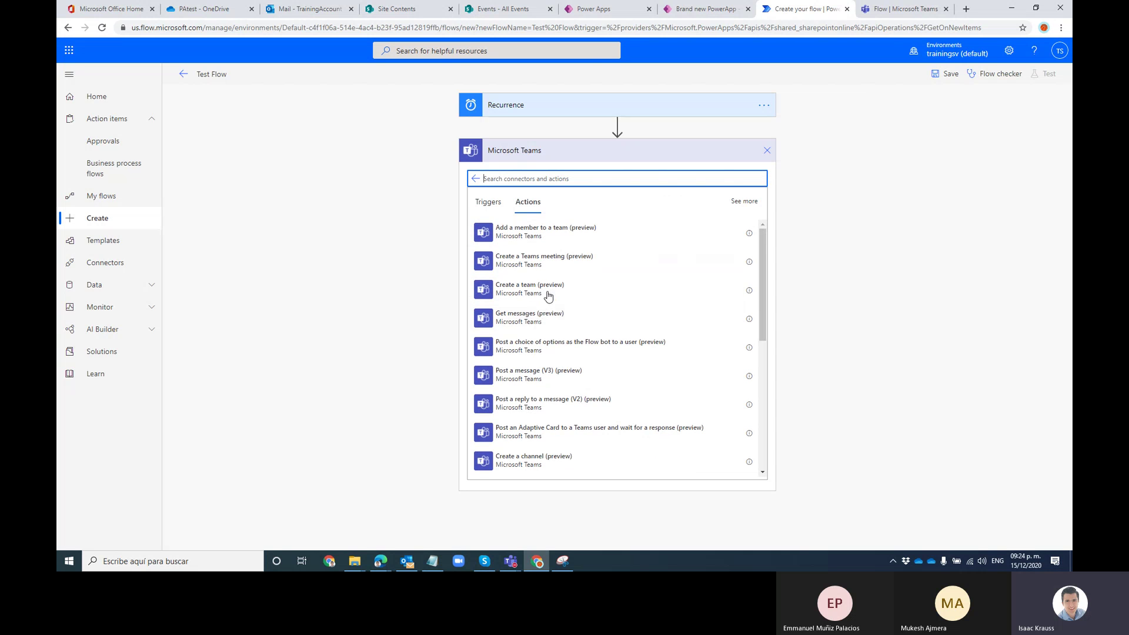
pyautogui.scroll(-1, 504, 311)
pyautogui.scroll(-5, 647, 353)
pyautogui.scroll(6, 517, 235)
pyautogui.scroll(-4, 596, 276)
pyautogui.scroll(4, 579, 282)
pyautogui.write('post')
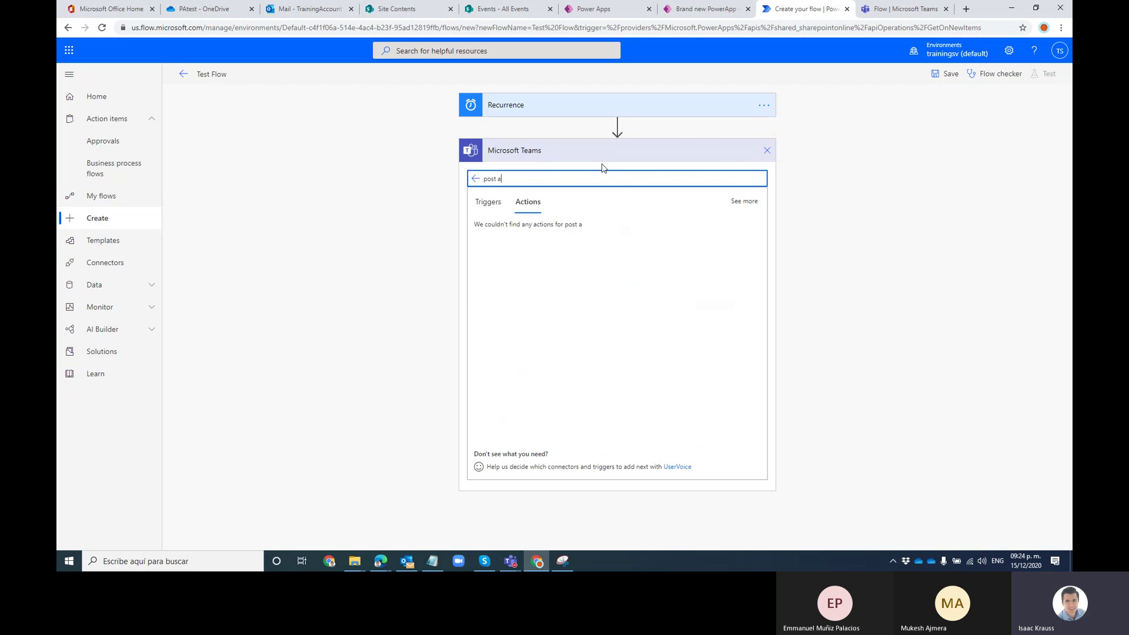
pyautogui.write(' a message')
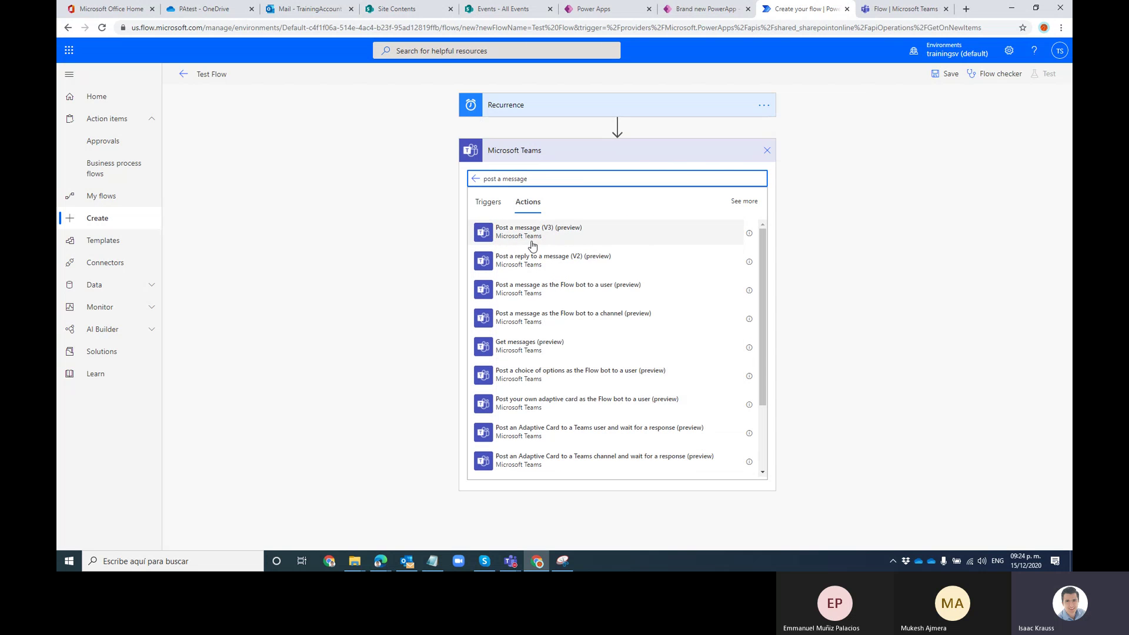
pyautogui.click(533, 244)
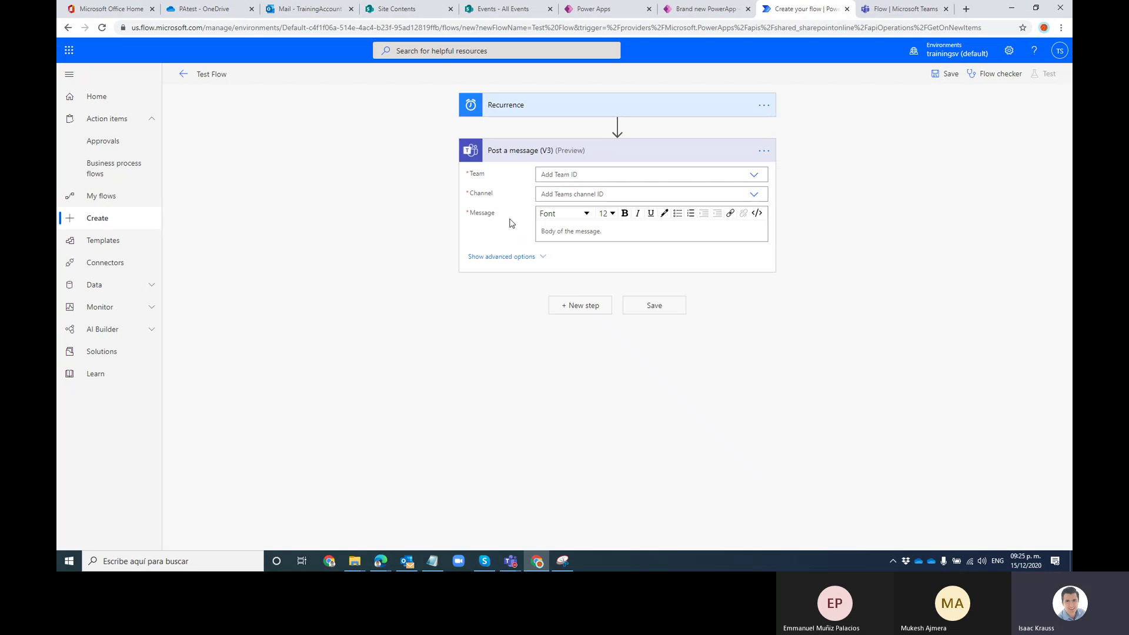
# - Set the Team to trainingsv, checking its General channel in Microsoft Teams
pyautogui.click(755, 177)
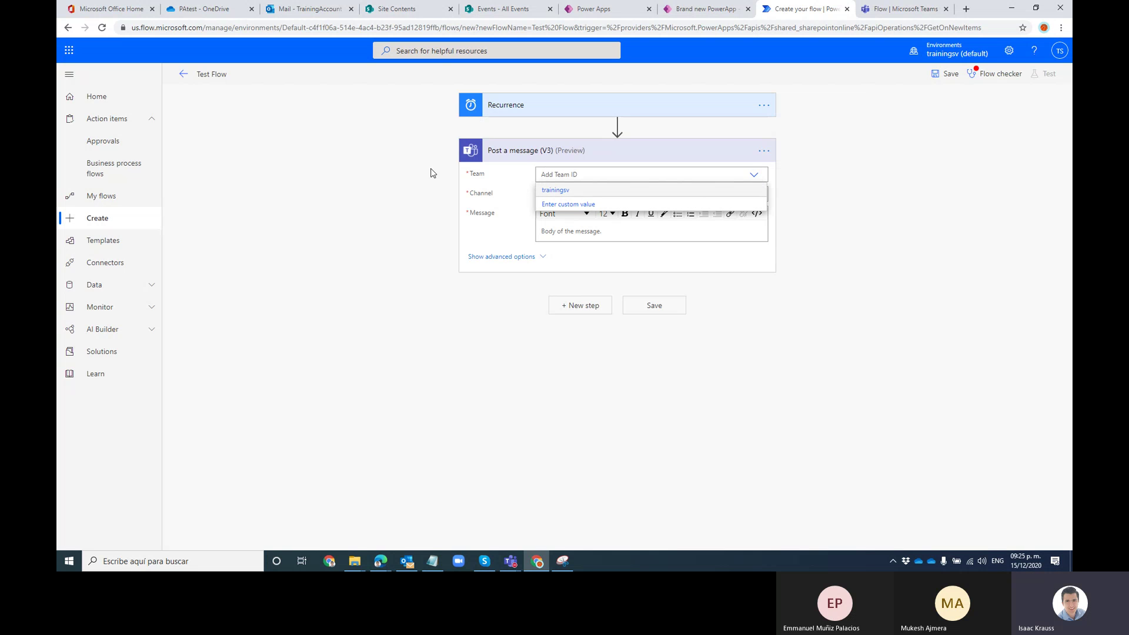
pyautogui.click(555, 190)
pyautogui.click(898, 15)
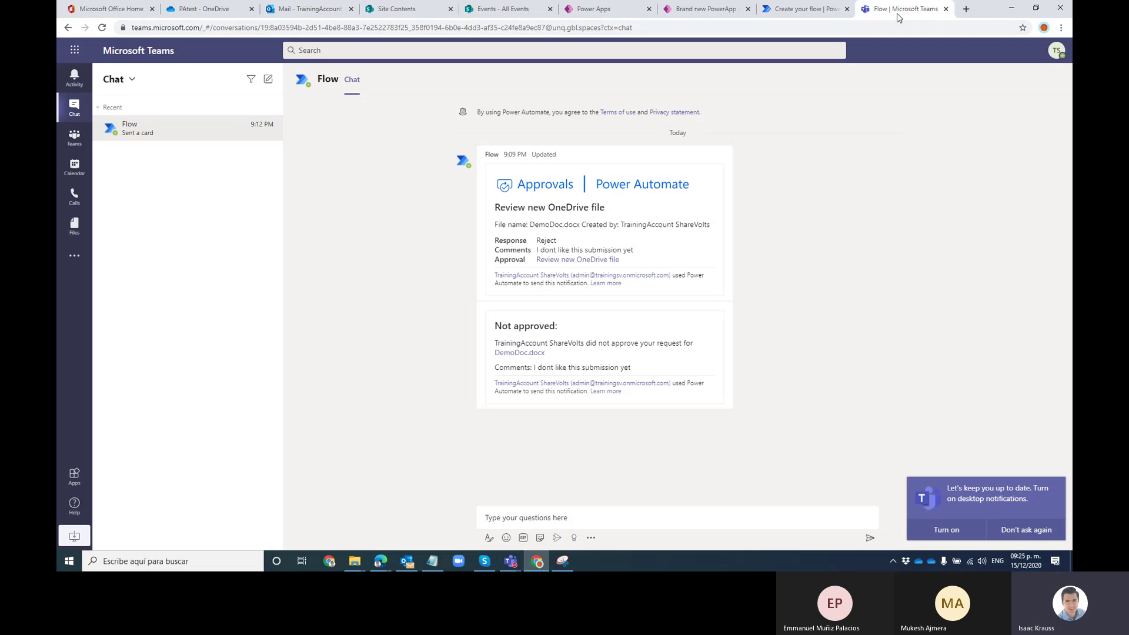
pyautogui.click(74, 137)
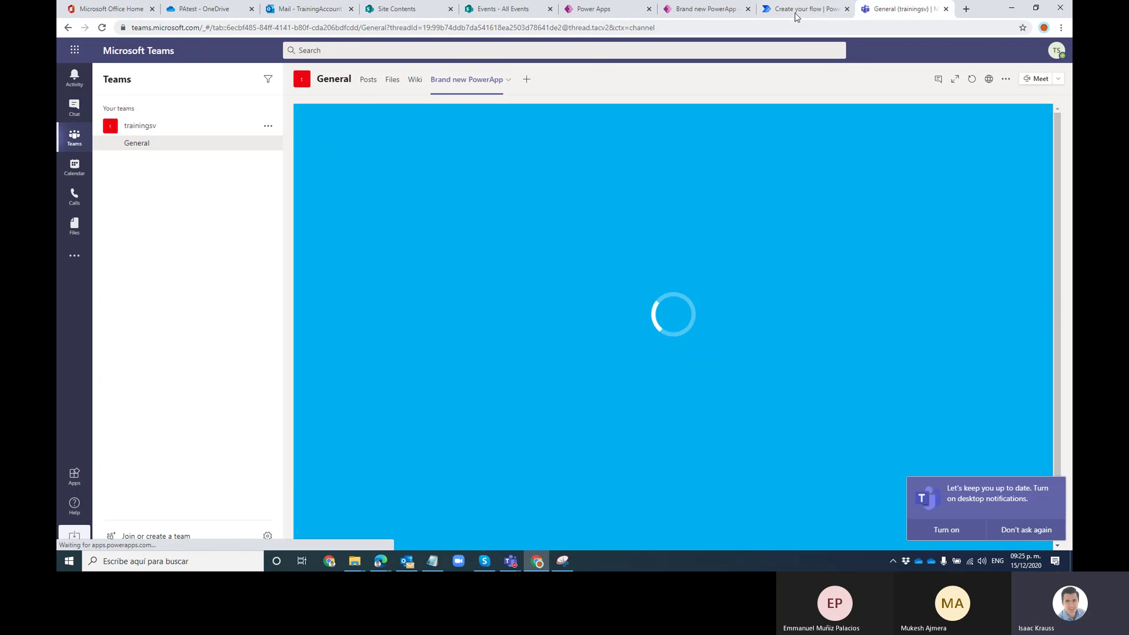
pyautogui.click(800, 10)
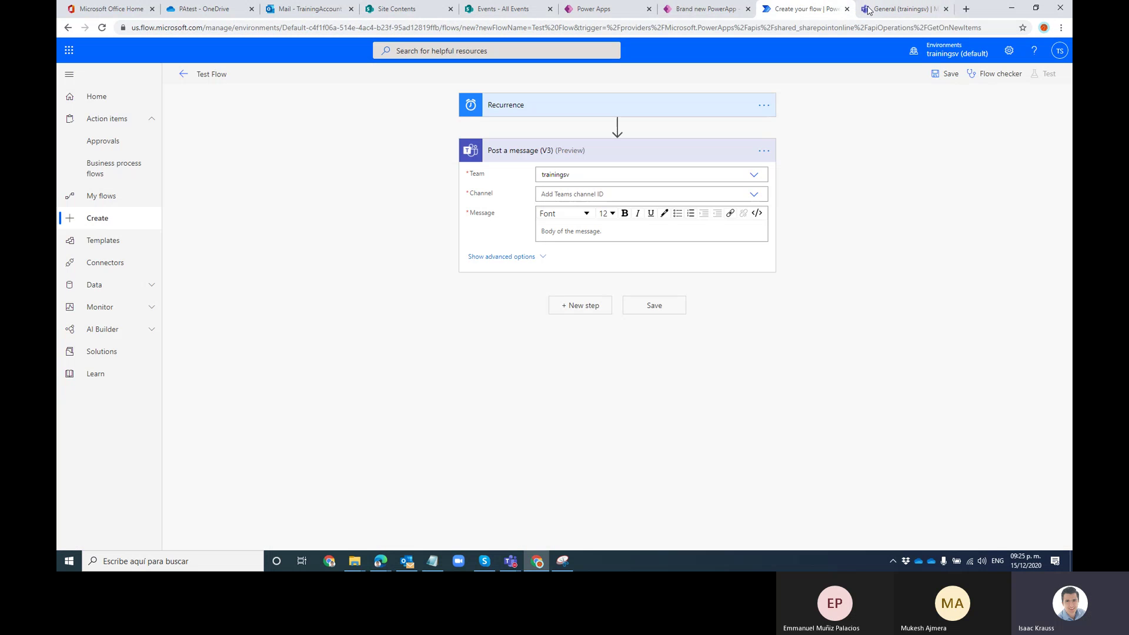
# - Choose the General channel and write 'This is a message with the following date:' as the message
pyautogui.click(763, 195)
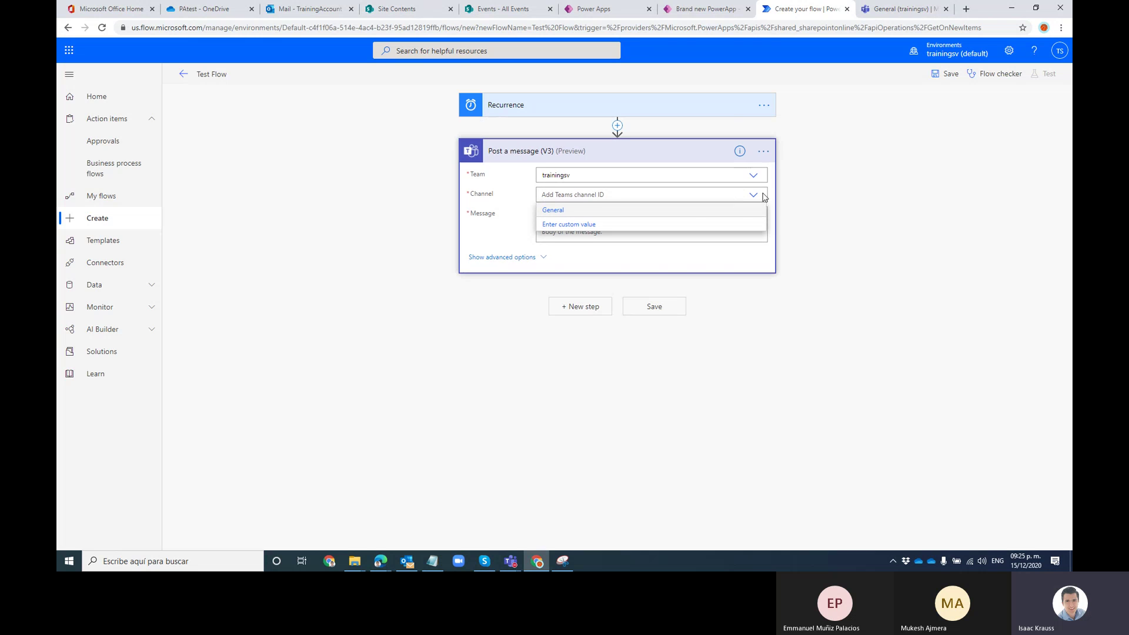
pyautogui.click(569, 211)
pyautogui.click(569, 232)
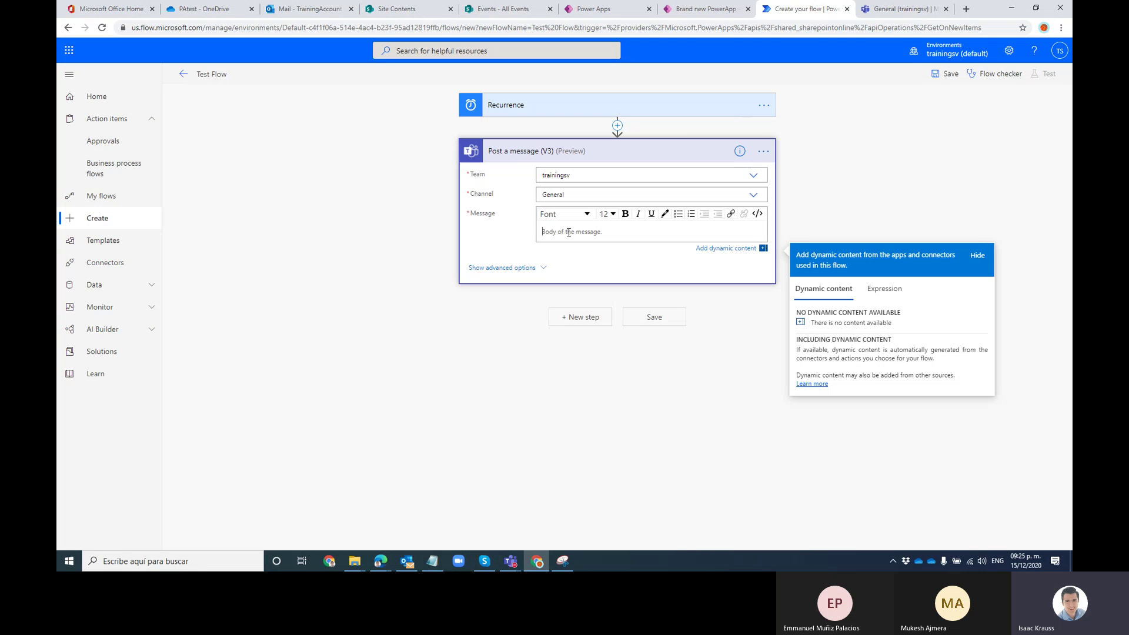
pyautogui.write('T')
# - Remove the utcNow() expression from the message, then bring up insert-step options below Recurrence
pyautogui.click(875, 294)
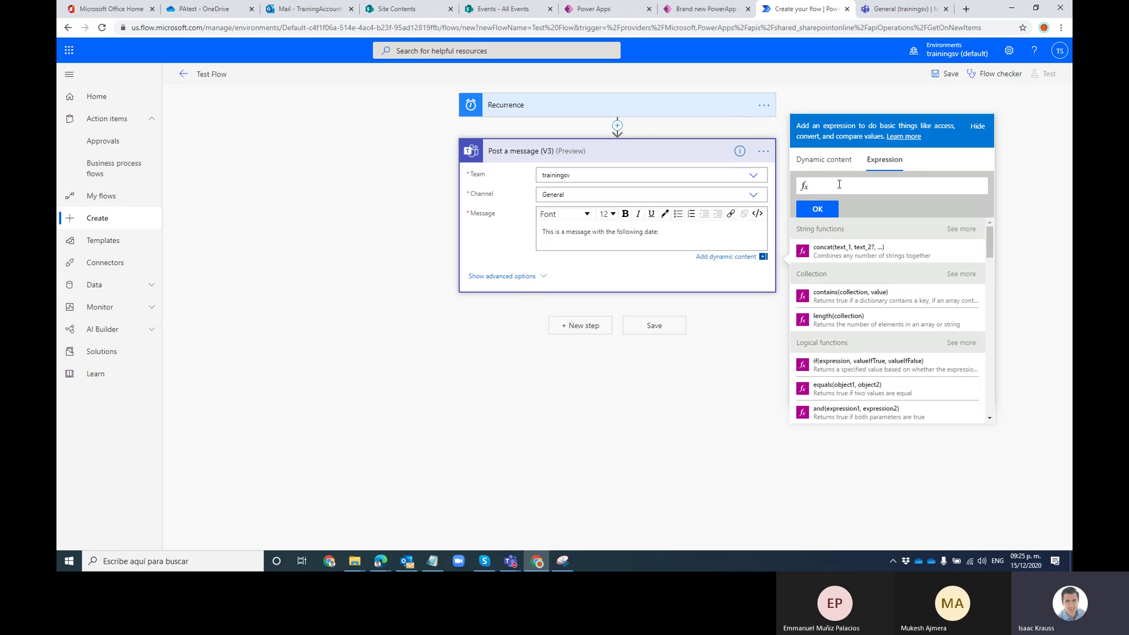
pyautogui.write('utcNow(')
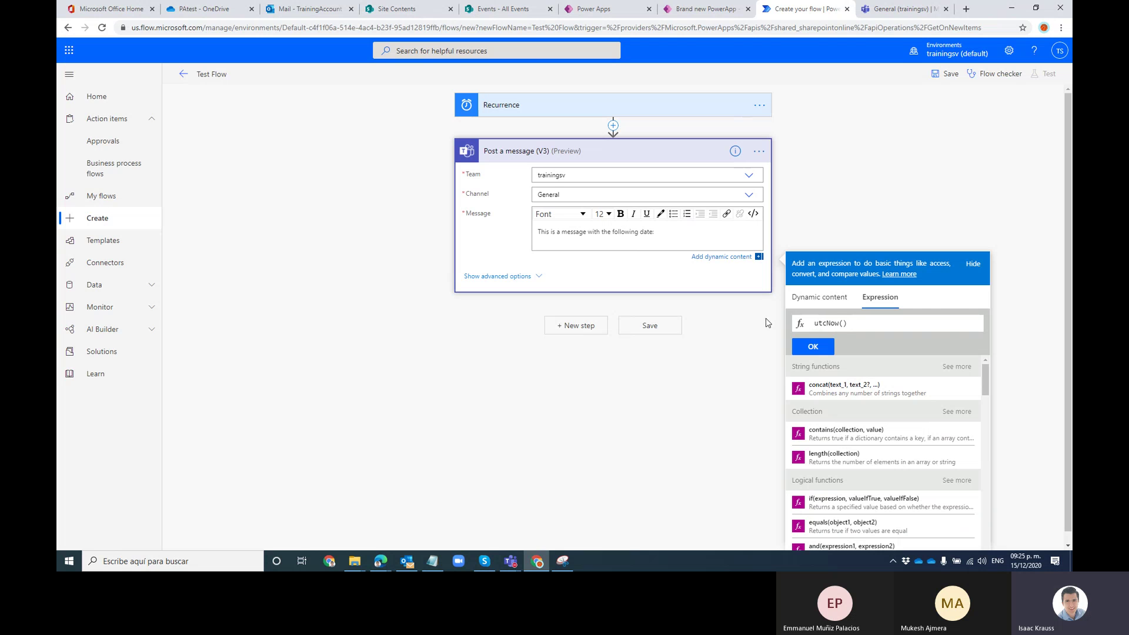
pyautogui.moveTo(857, 320); pyautogui.dragTo(770, 320)
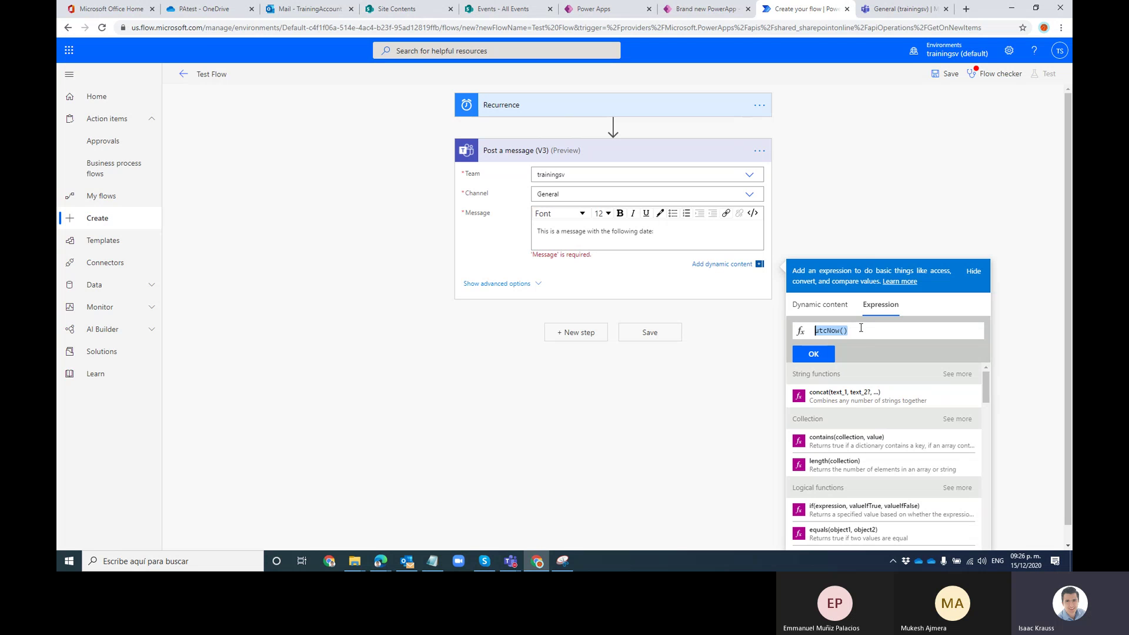
pyautogui.press('BackSpace')
pyautogui.click(813, 354)
pyautogui.click(667, 92)
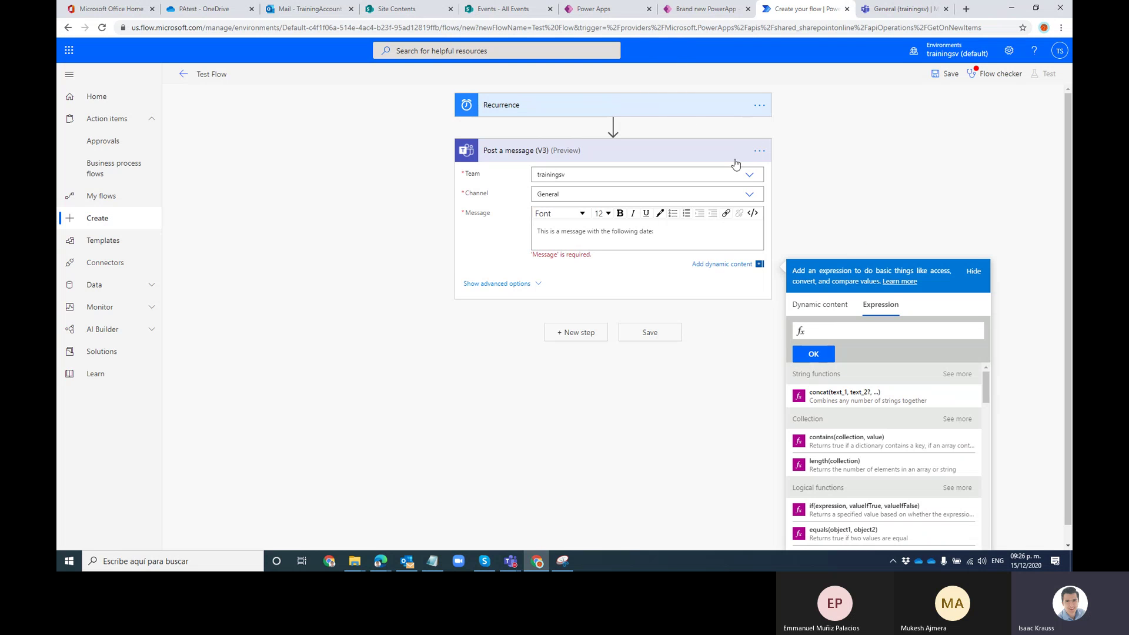
pyautogui.click(887, 200)
pyautogui.click(617, 125)
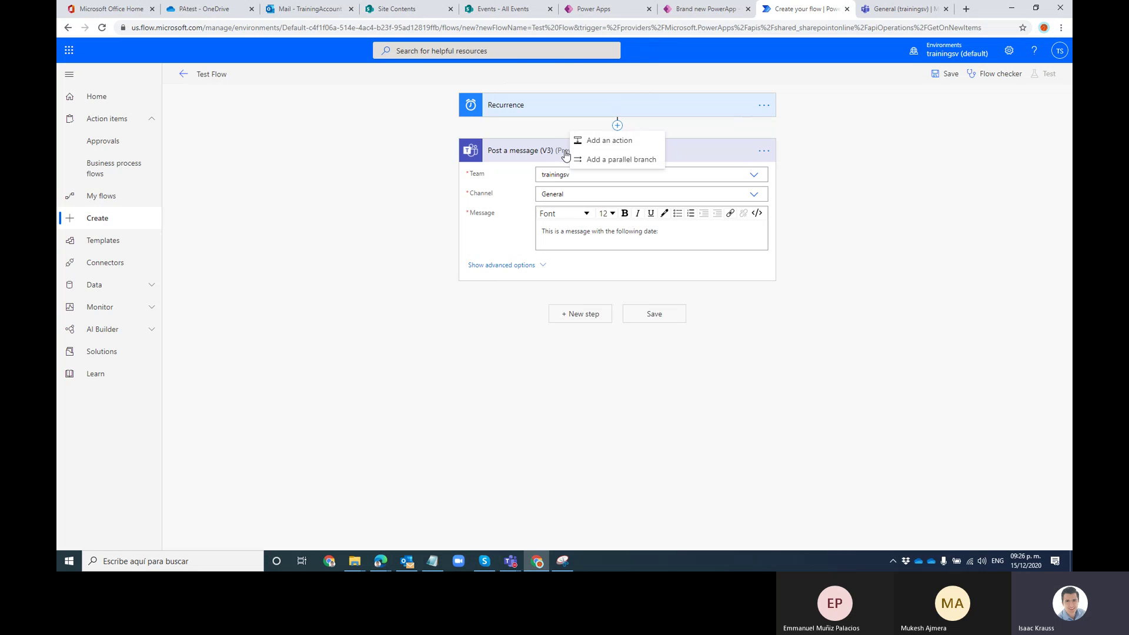
# - Insert a Date Time 'Convert time zone' step with Base time utcNow()
pyautogui.click(608, 141)
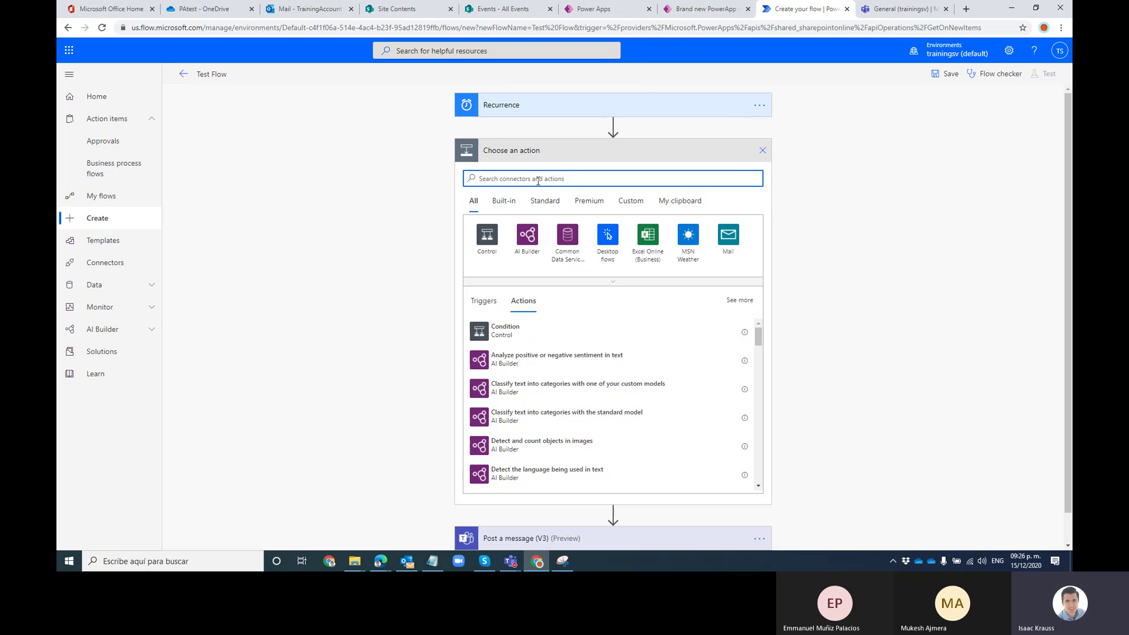
pyautogui.write('time zone')
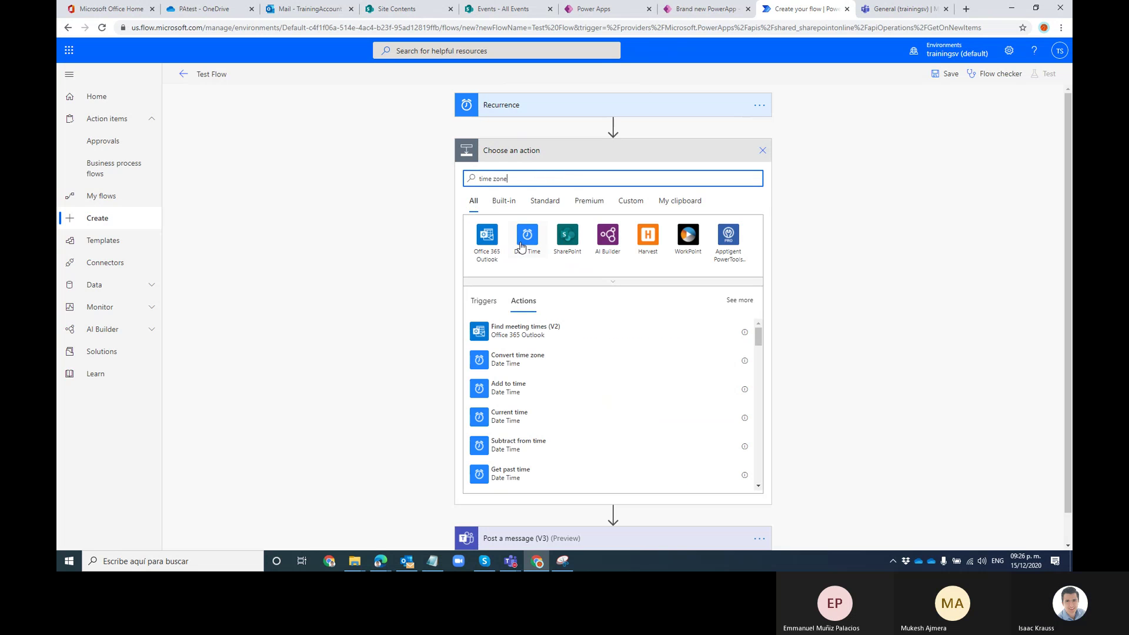
pyautogui.click(521, 245)
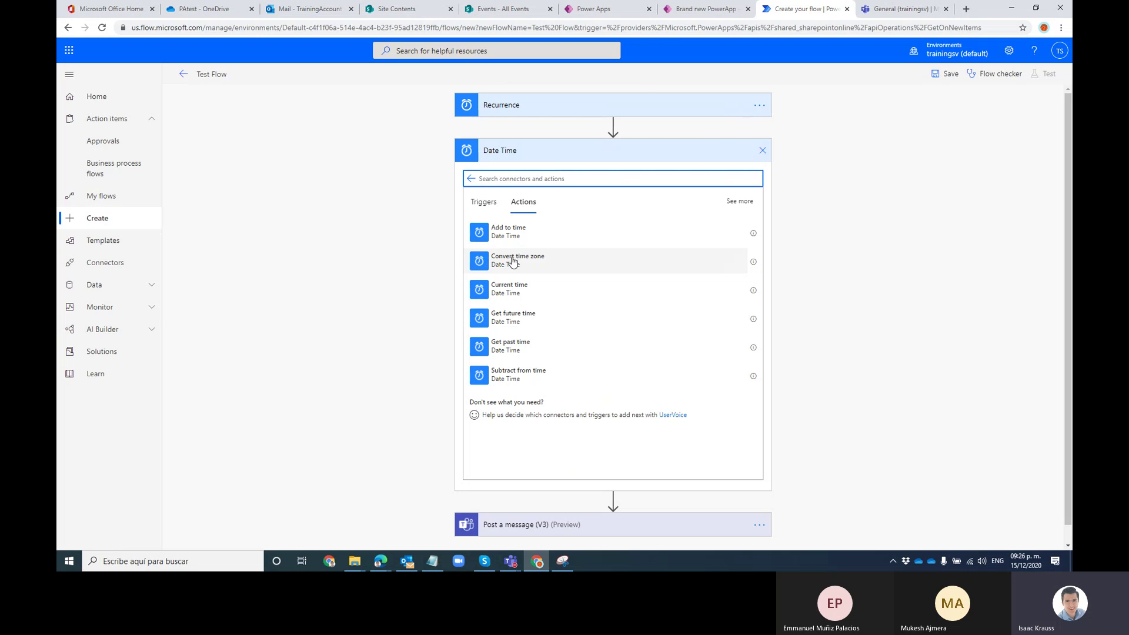
pyautogui.click(537, 265)
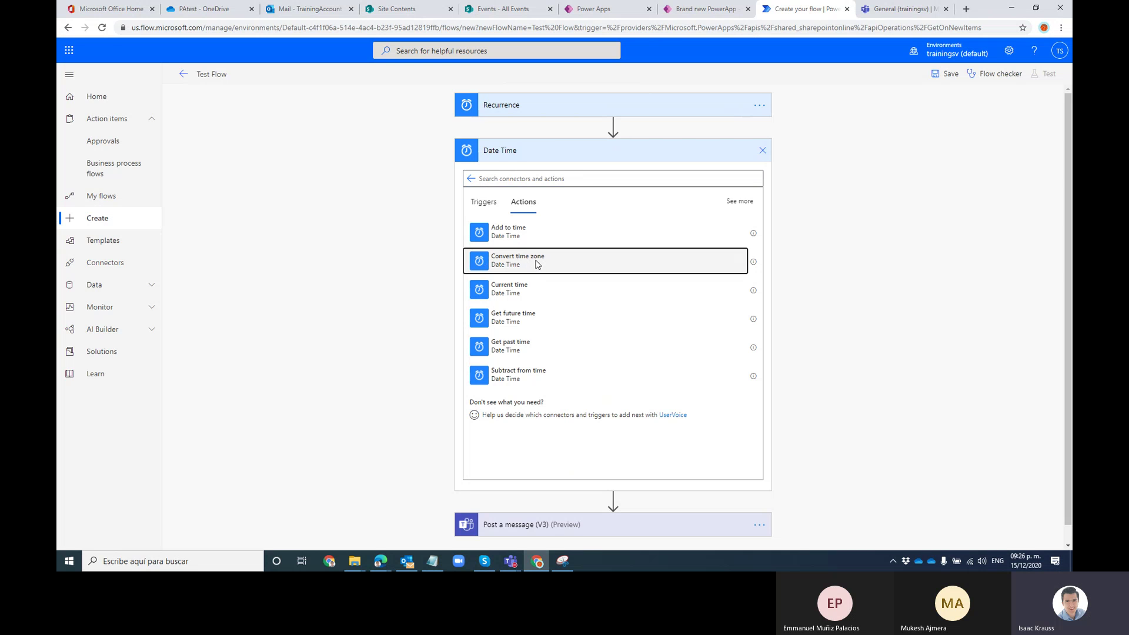
pyautogui.click(578, 177)
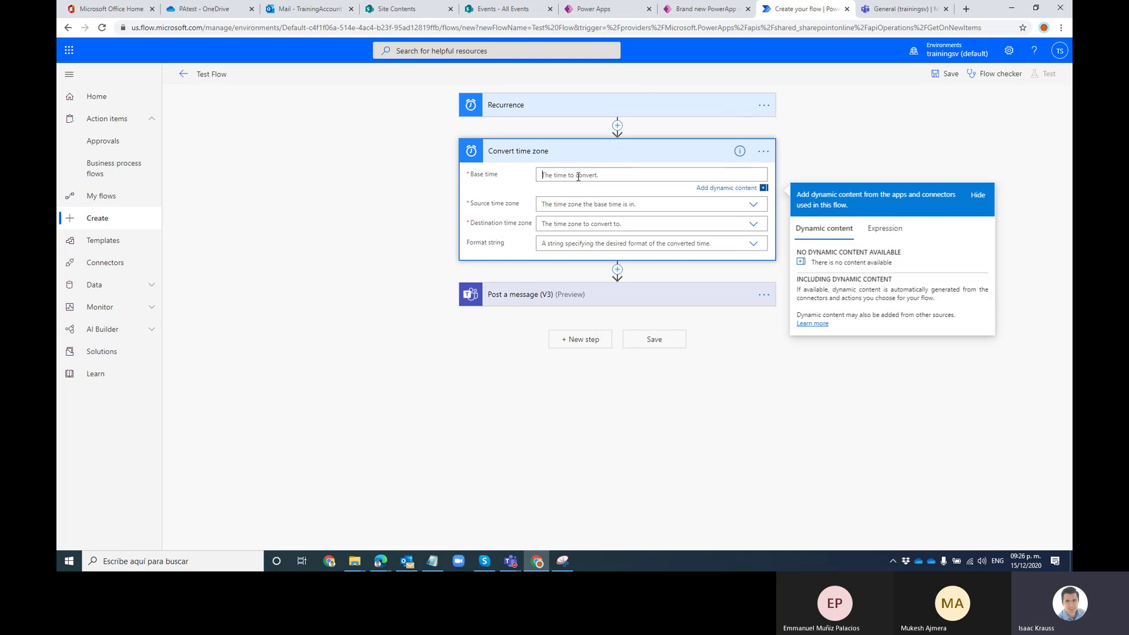
pyautogui.click(885, 231)
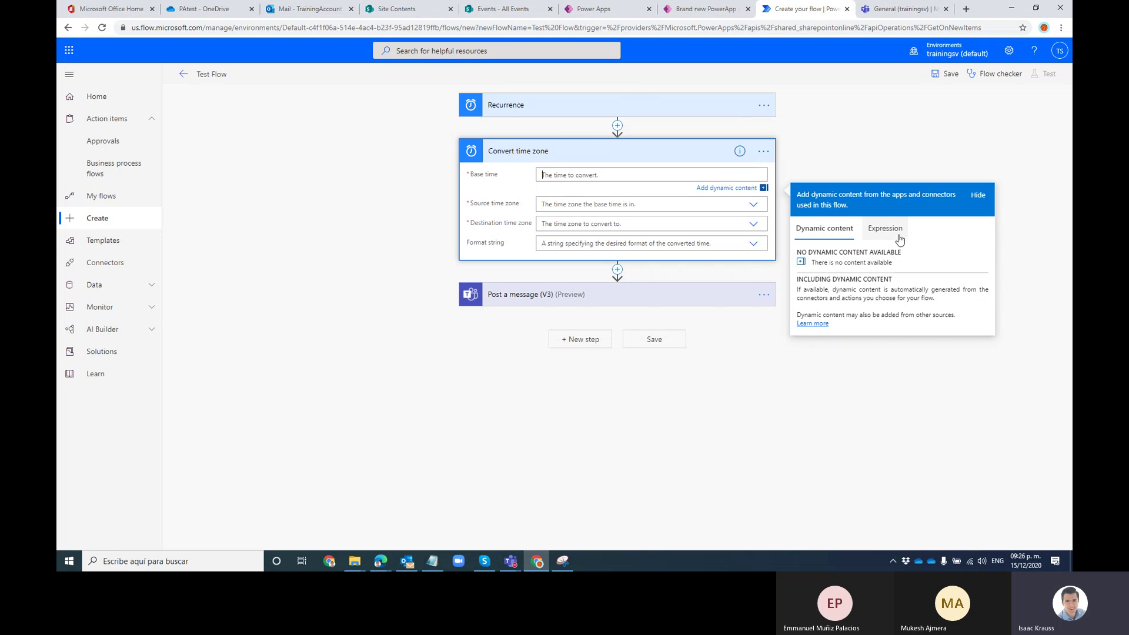
pyautogui.write('utc')
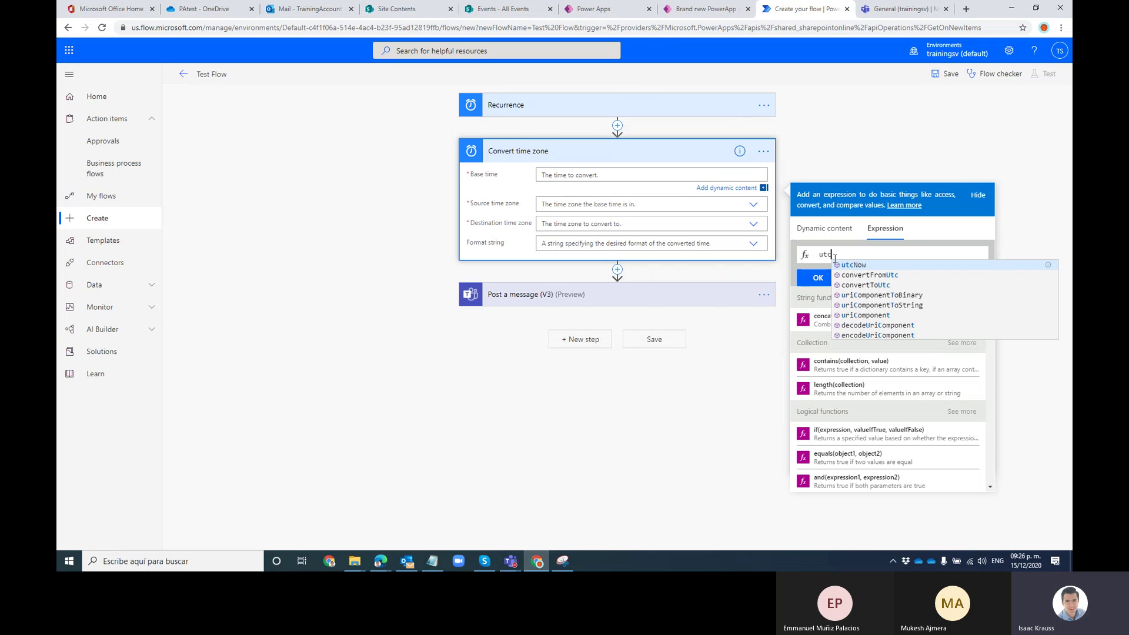
pyautogui.click(856, 266)
pyautogui.click(807, 282)
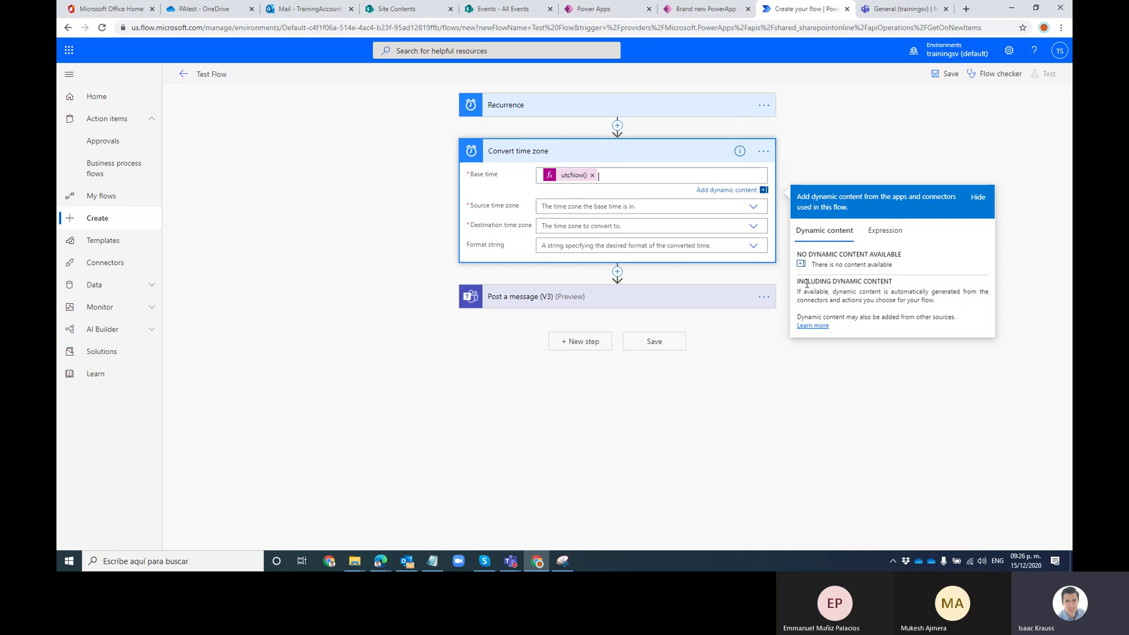
# - Convert from (UTC) Coordinated Universal Time to (UTC-06:00) Guadalajara, Mexico City, Monterrey
pyautogui.click(590, 207)
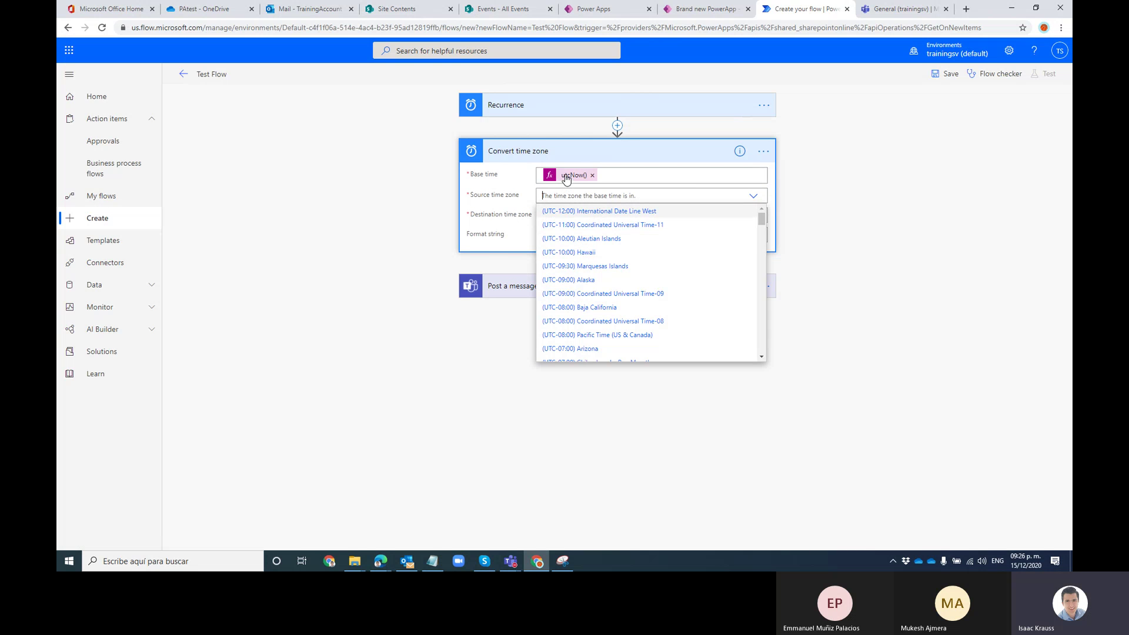
pyautogui.scroll(-6, 662, 312)
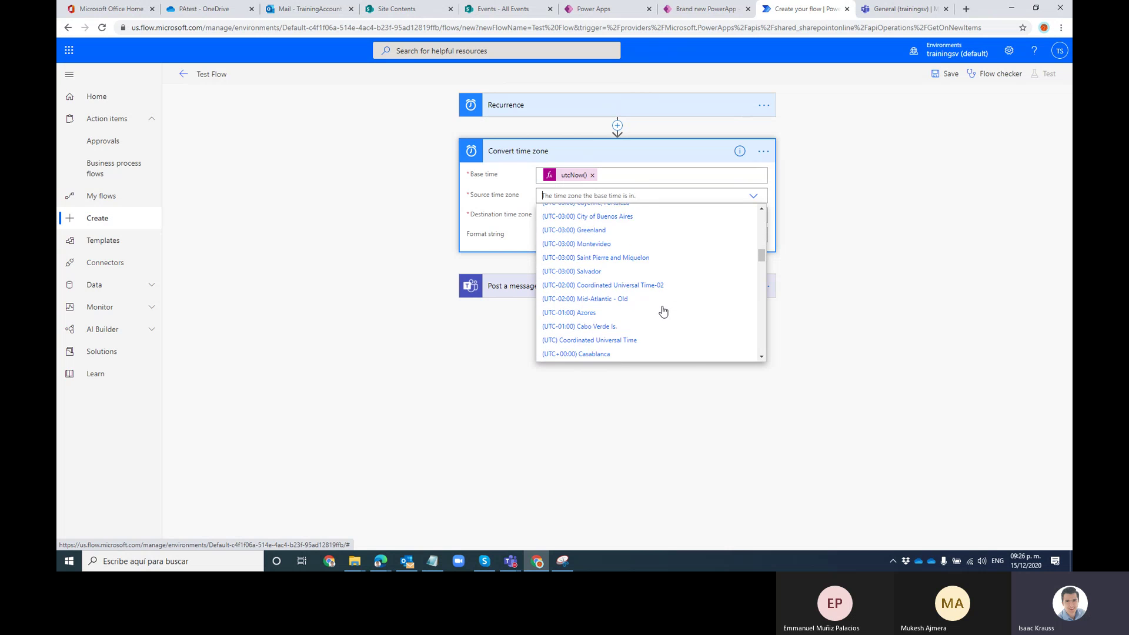
pyautogui.scroll(-2, 664, 311)
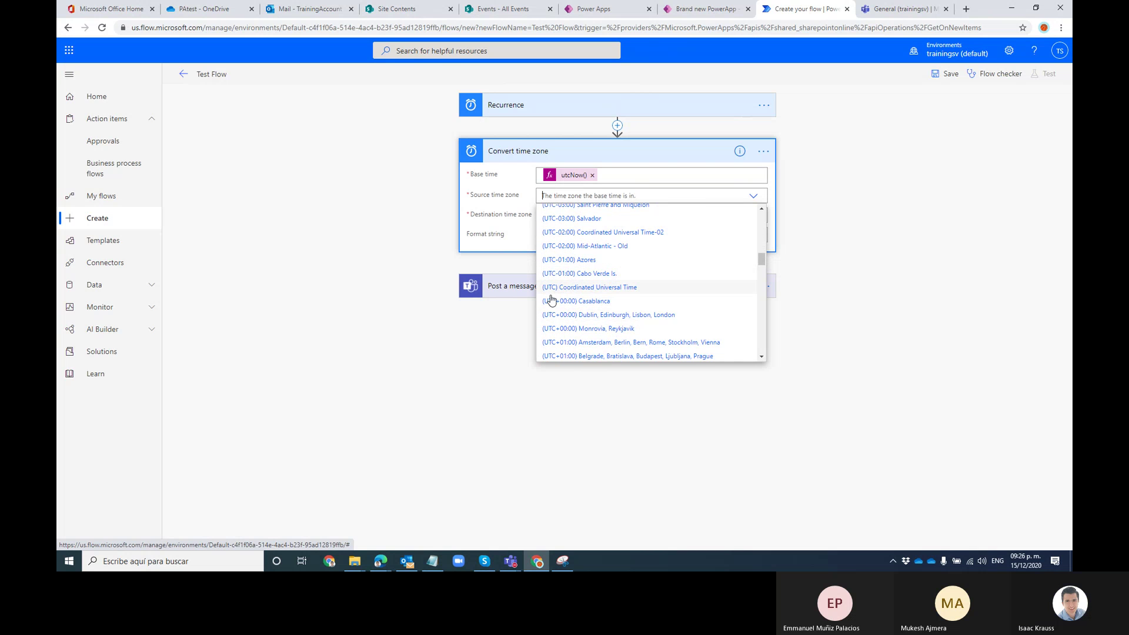
pyautogui.click(612, 288)
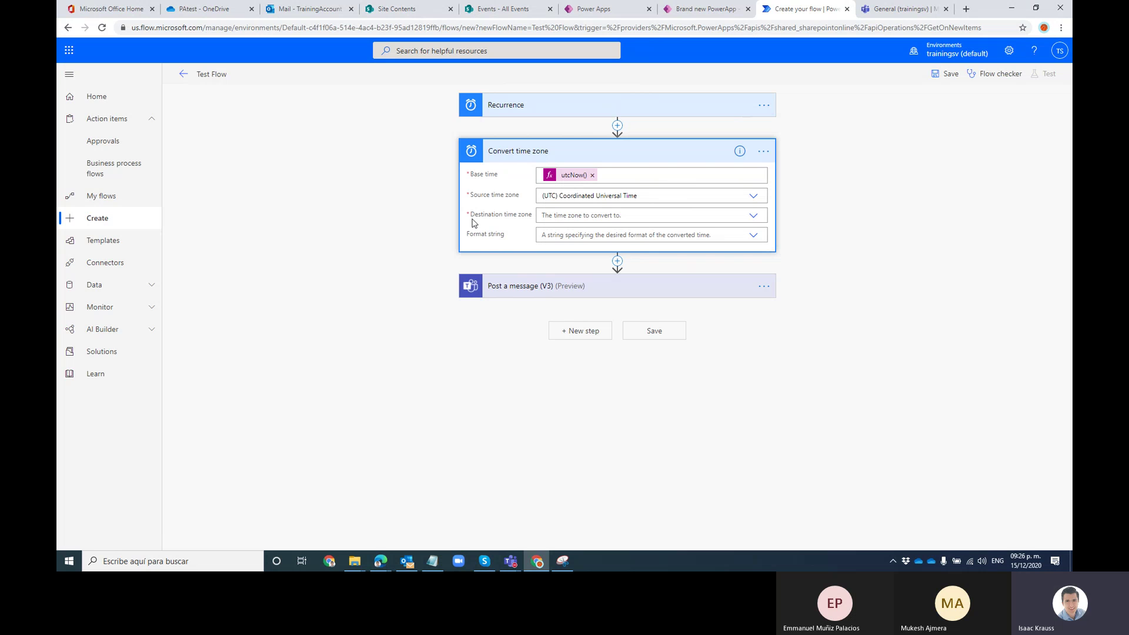
pyautogui.click(755, 216)
pyautogui.moveTo(761, 232); pyautogui.dragTo(764, 249)
pyautogui.click(651, 362)
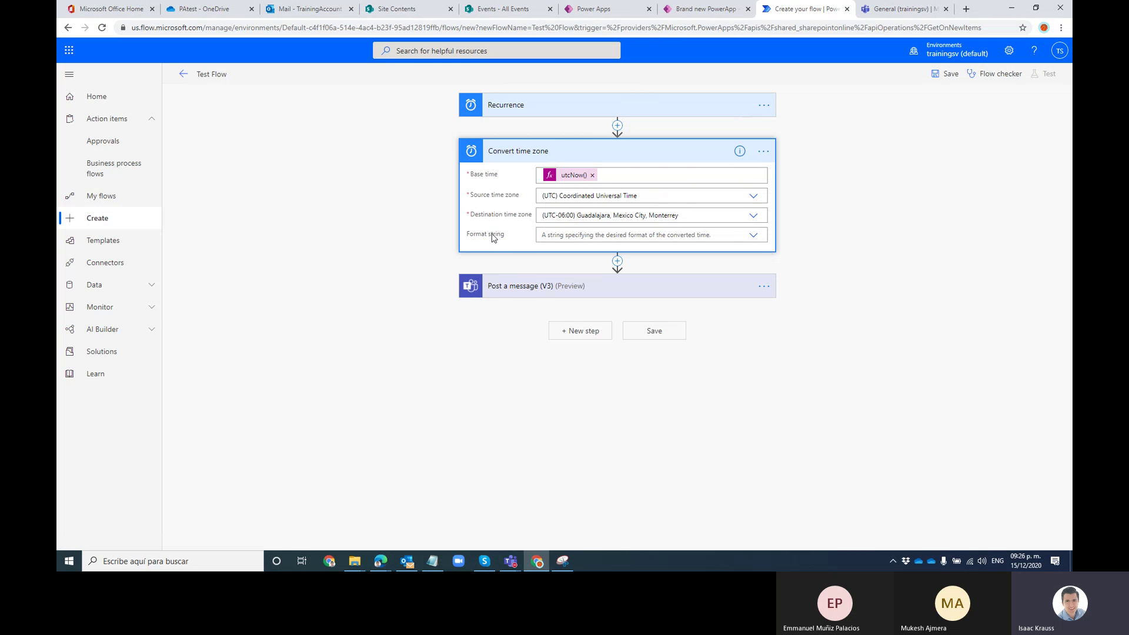
pyautogui.click(755, 237)
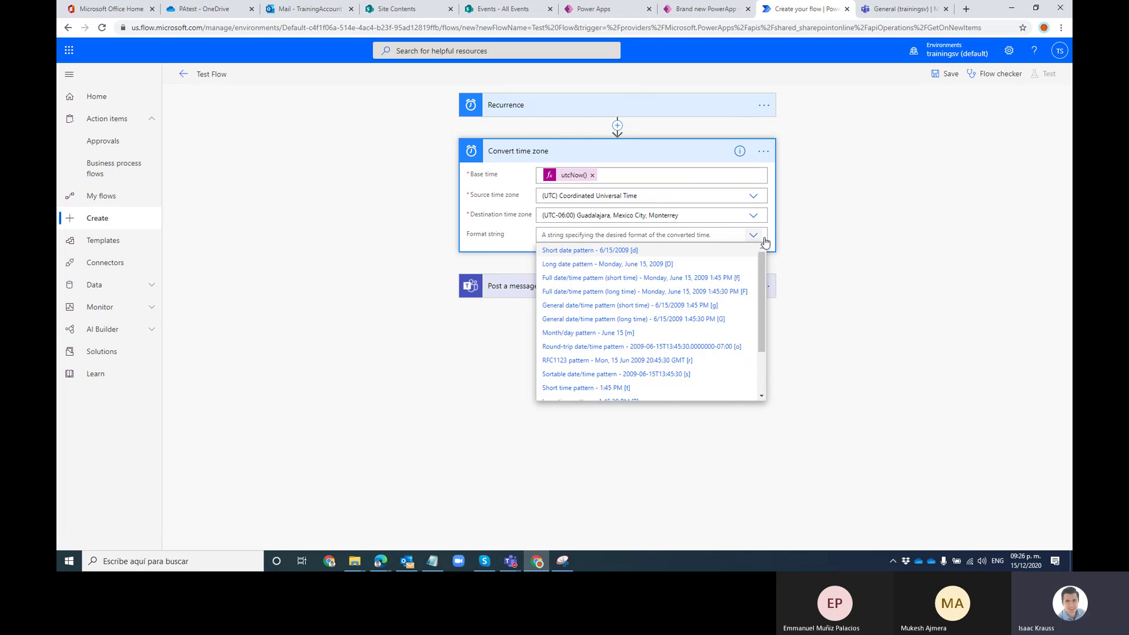
pyautogui.click(800, 239)
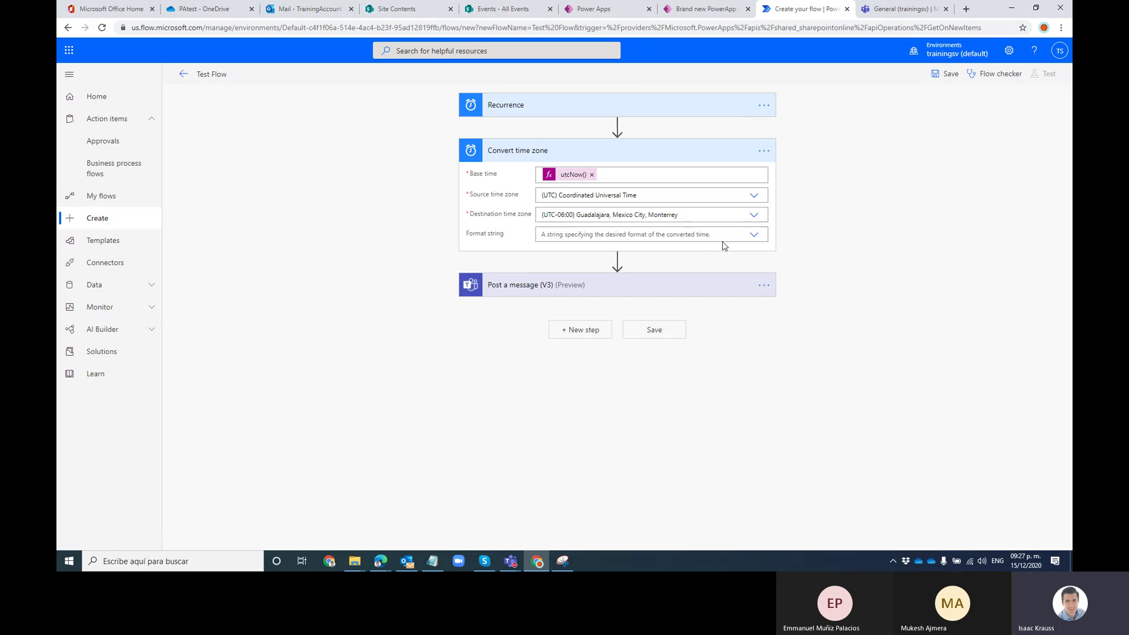
# - Expand the Post a message step and scroll through its dynamic content list
pyautogui.click(550, 285)
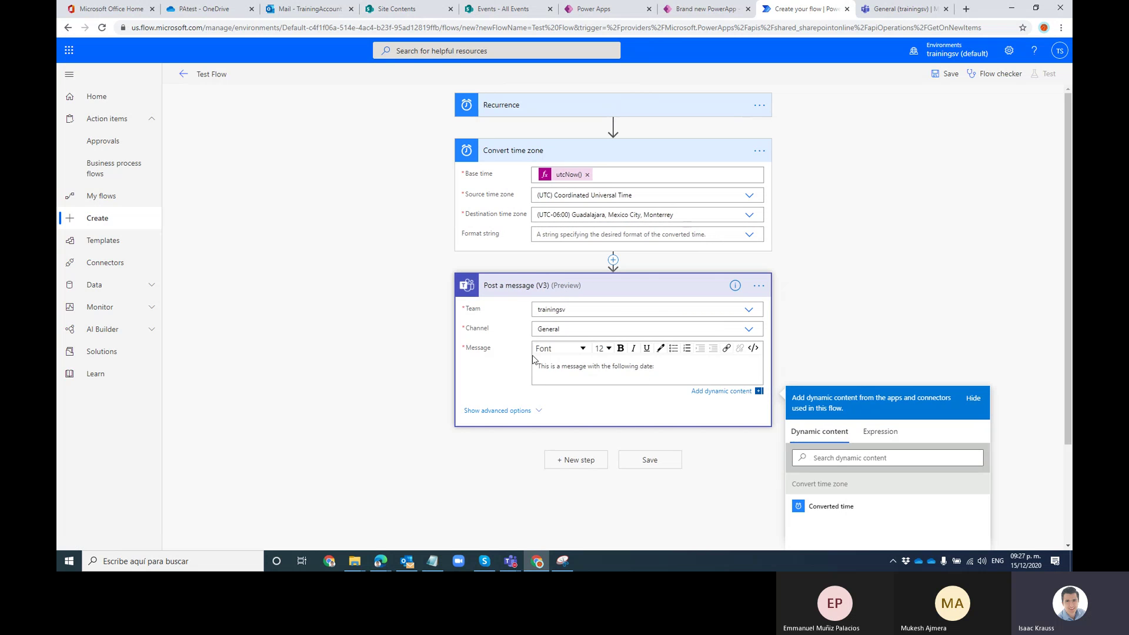
pyautogui.scroll(-2, 532, 294)
pyautogui.scroll(2, 460, 241)
pyautogui.scroll(-2, 825, 319)
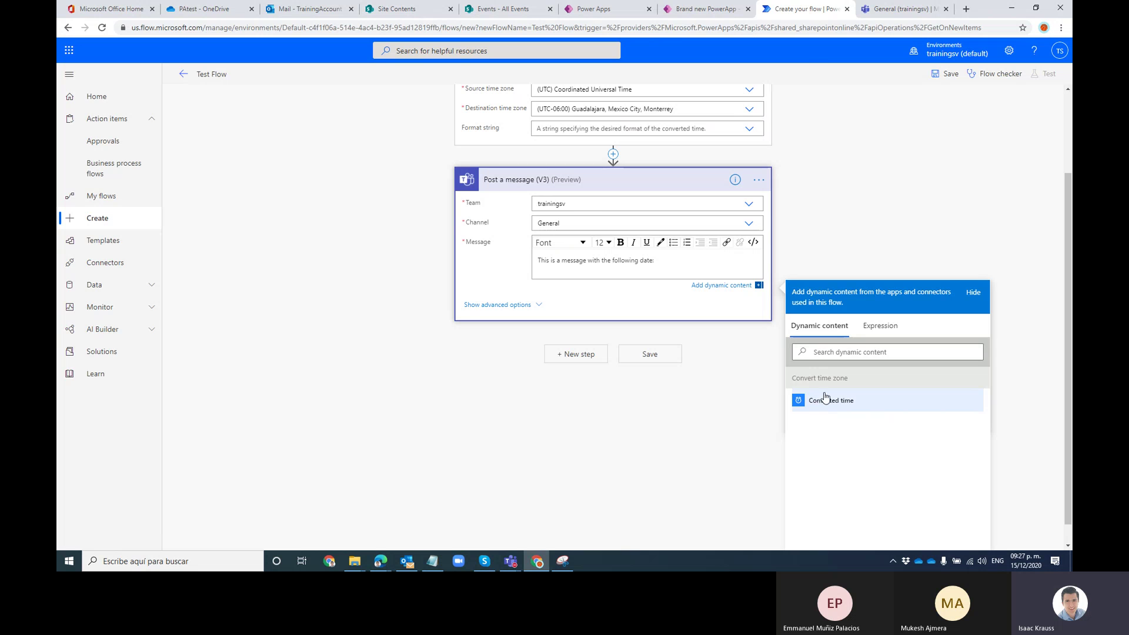
pyautogui.scroll(2, 640, 270)
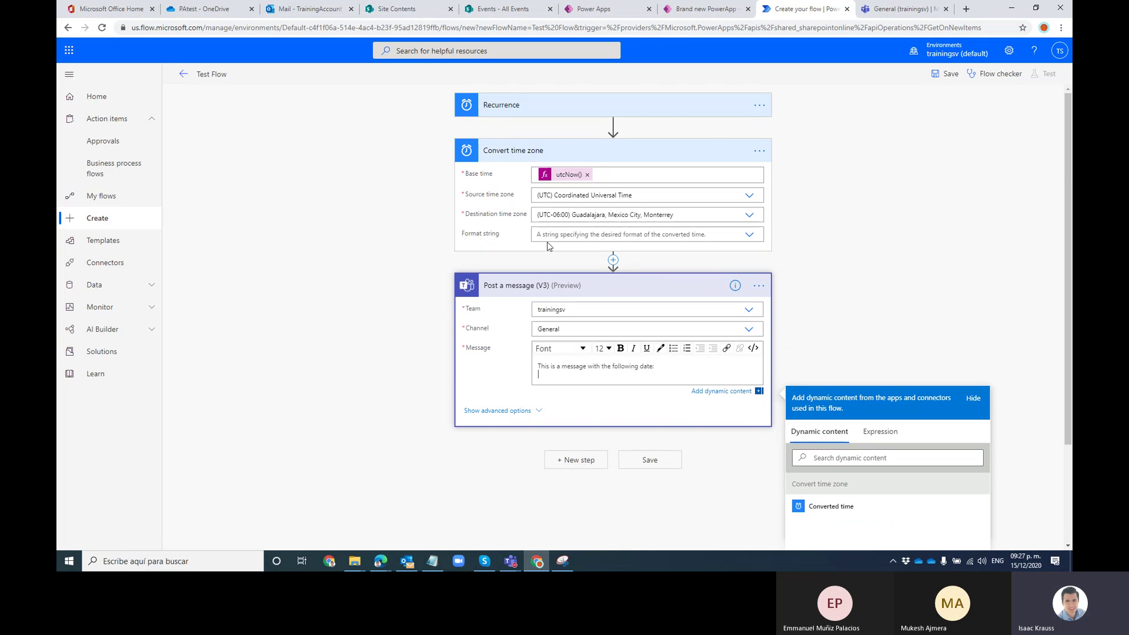
pyautogui.scroll(-2, 504, 209)
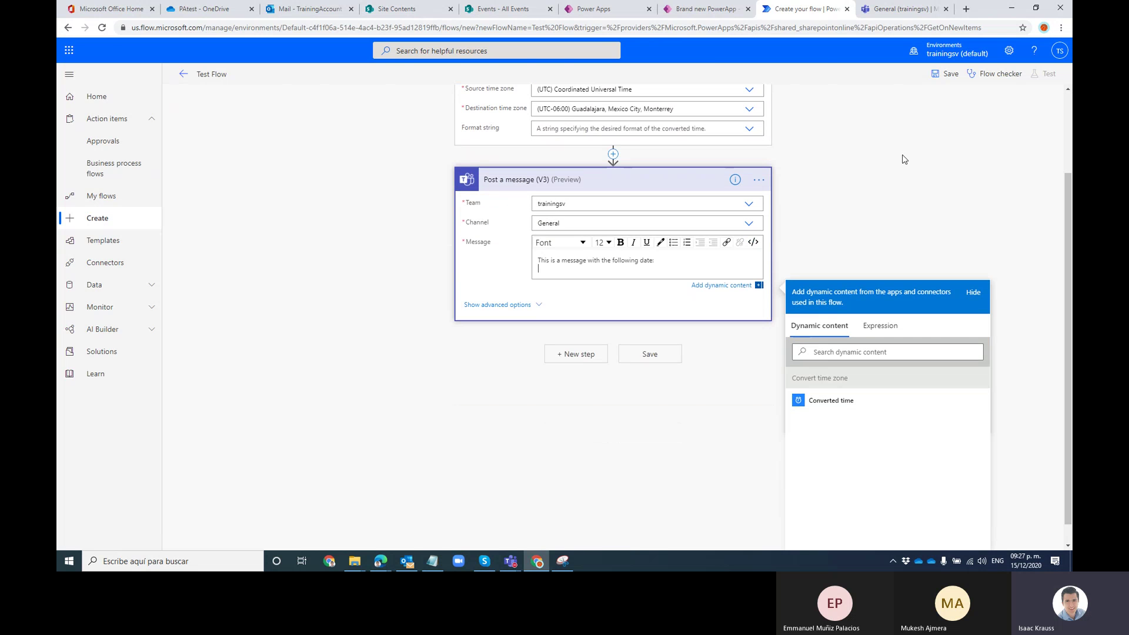
pyautogui.scroll(1, 888, 163)
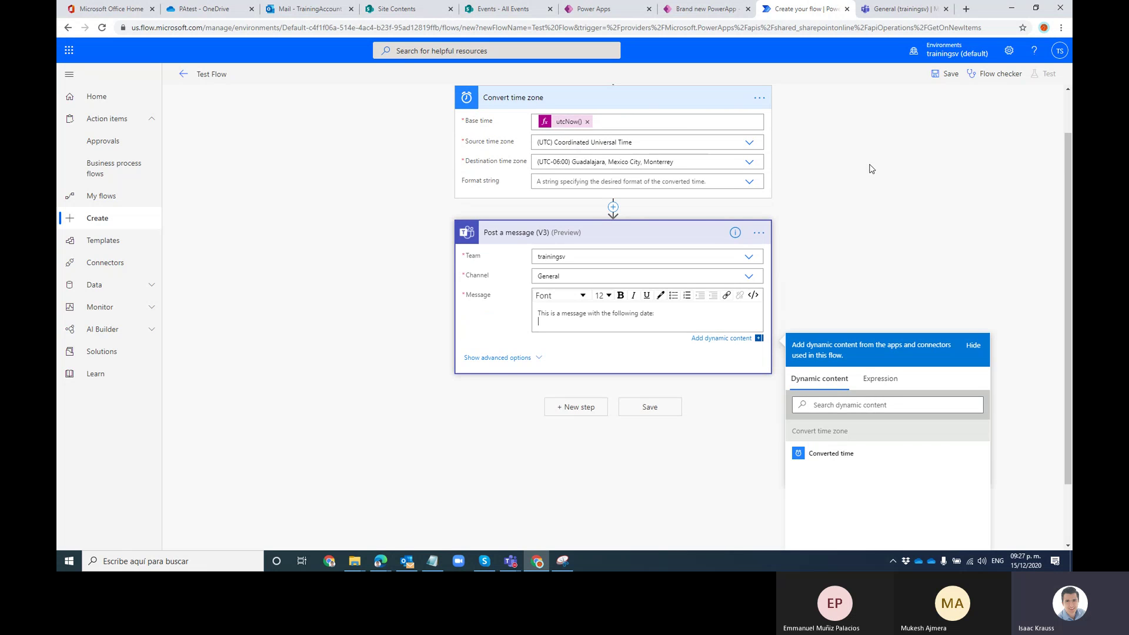
pyautogui.scroll(-1, 818, 412)
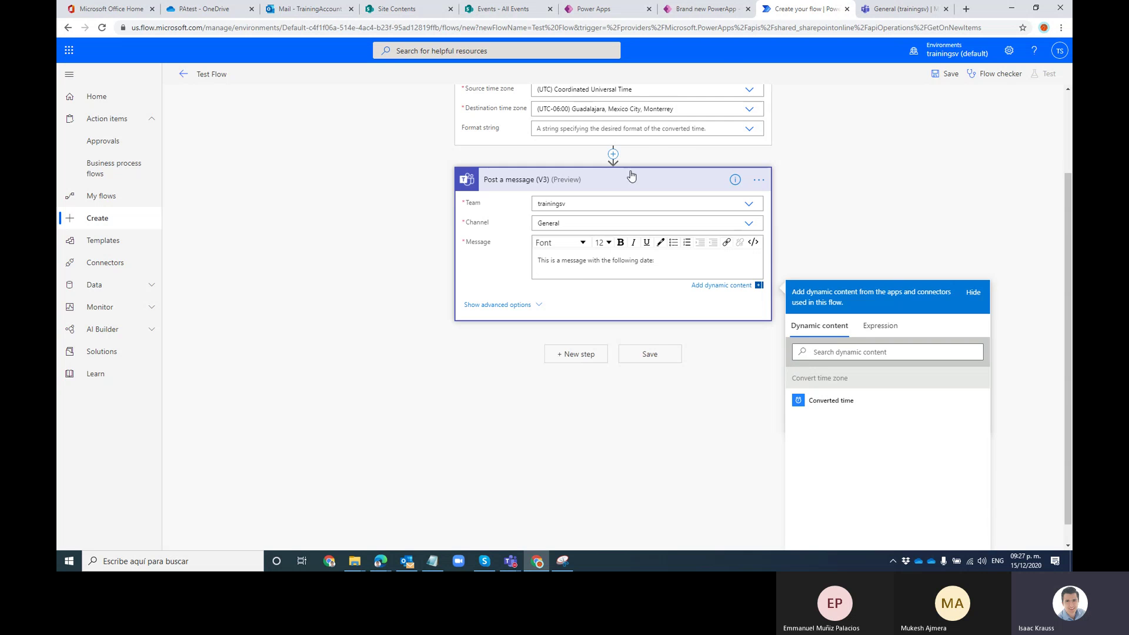
pyautogui.scroll(3, 806, 368)
pyautogui.scroll(-3, 817, 371)
# - Point out the Convert time zone group in dynamic content, then close the list
pyautogui.moveTo(795, 377); pyautogui.dragTo(861, 385)
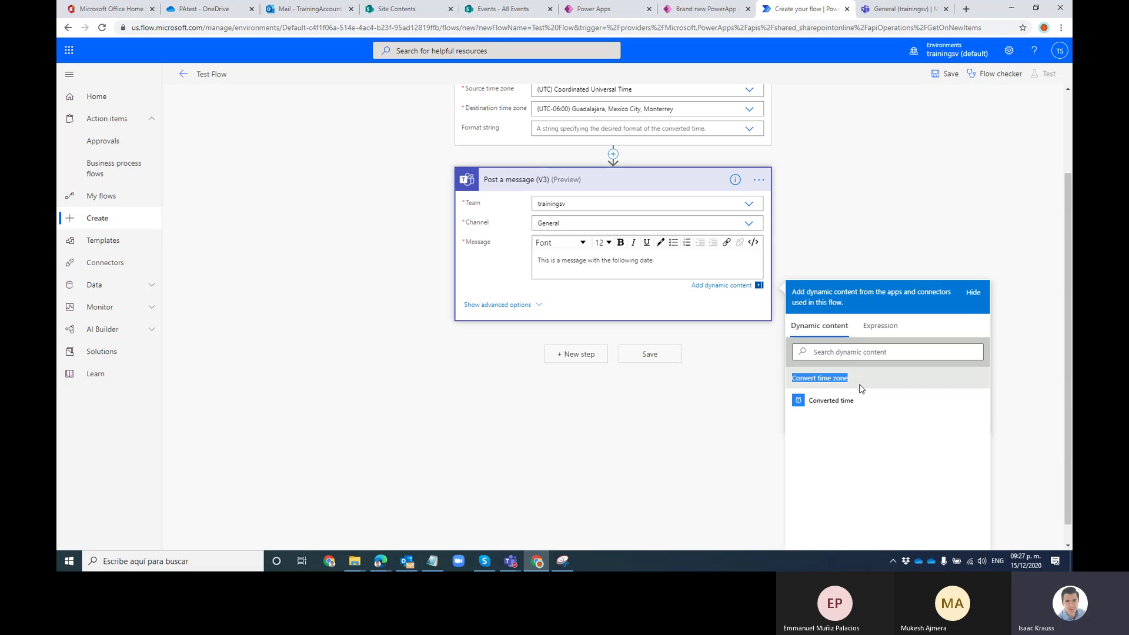
pyautogui.click(863, 383)
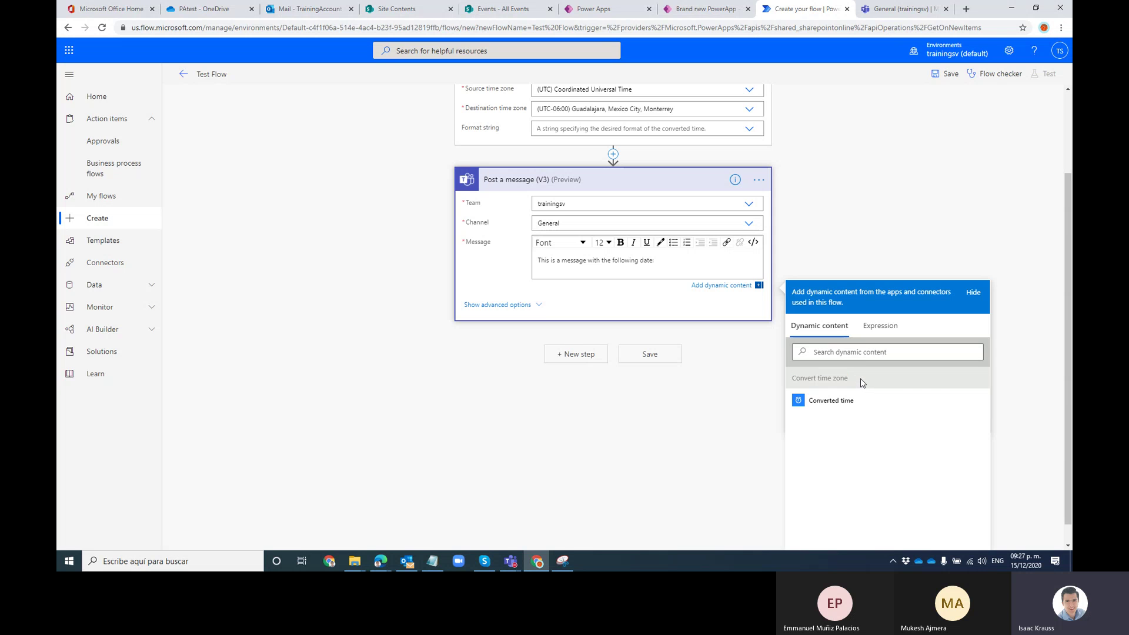
pyautogui.moveTo(793, 380); pyautogui.dragTo(862, 388)
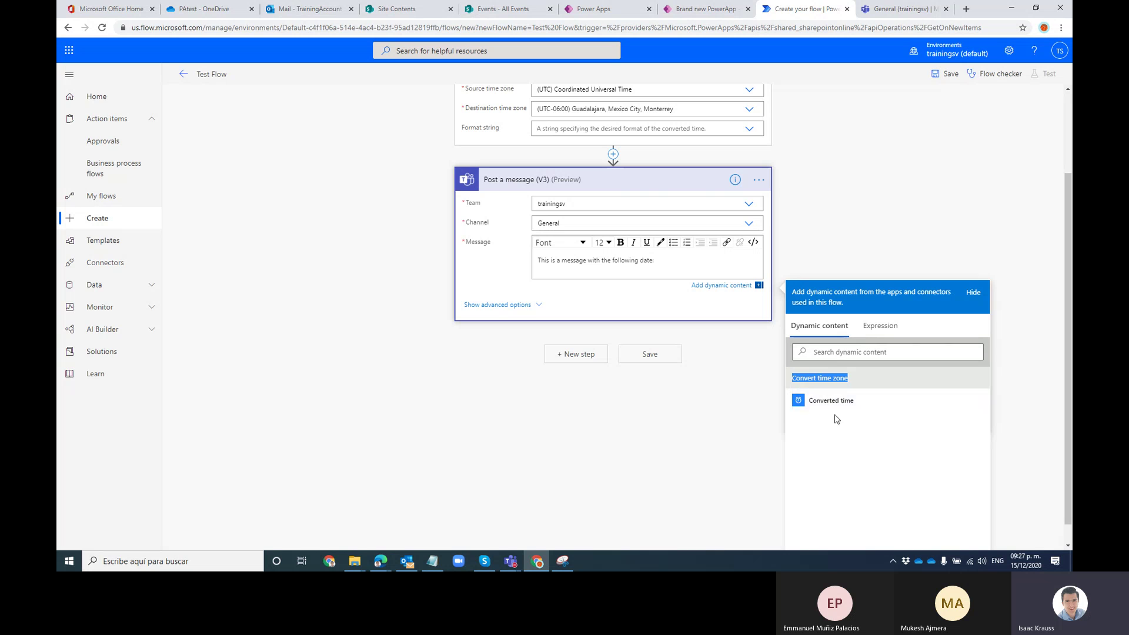
pyautogui.click(868, 375)
pyautogui.scroll(2, 847, 400)
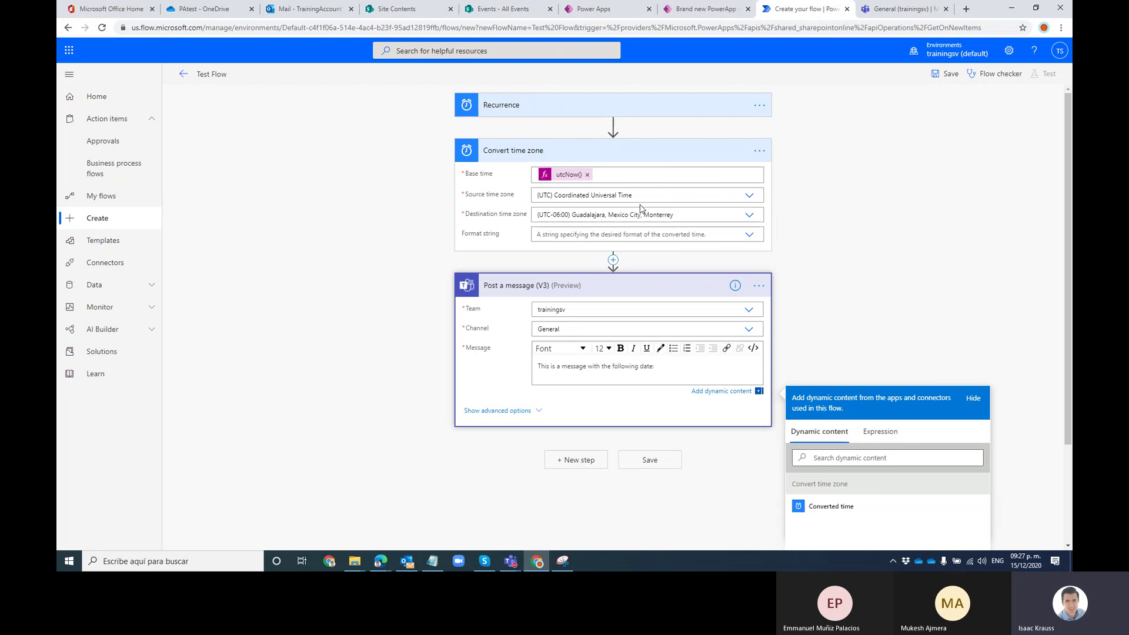
pyautogui.scroll(-1, 694, 192)
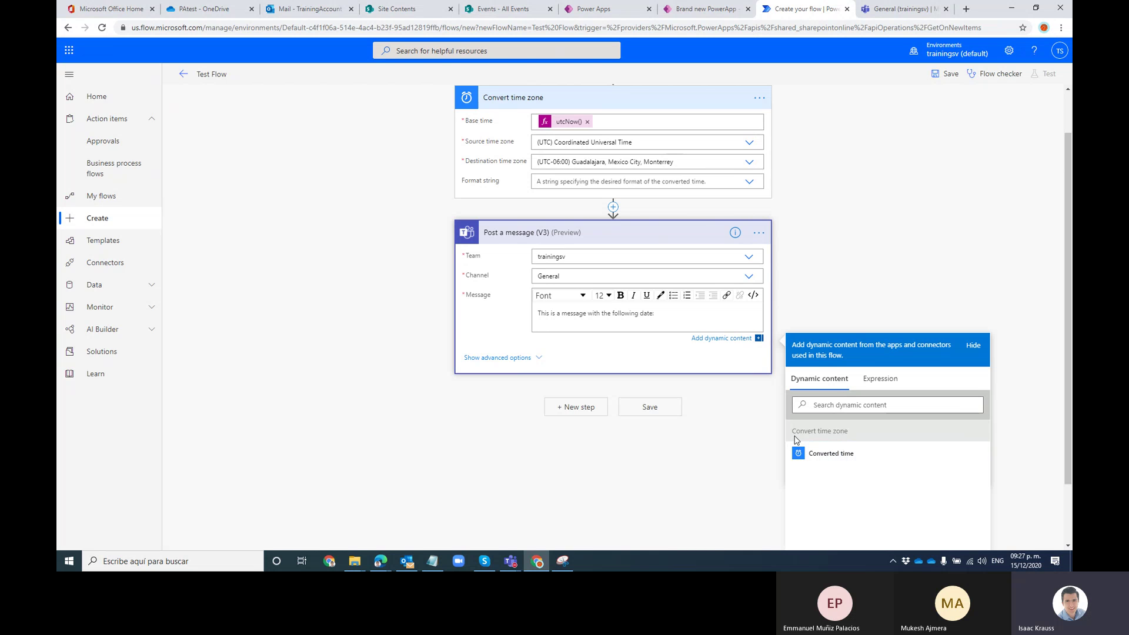
pyautogui.moveTo(792, 432); pyautogui.dragTo(856, 440)
pyautogui.scroll(1, 619, 225)
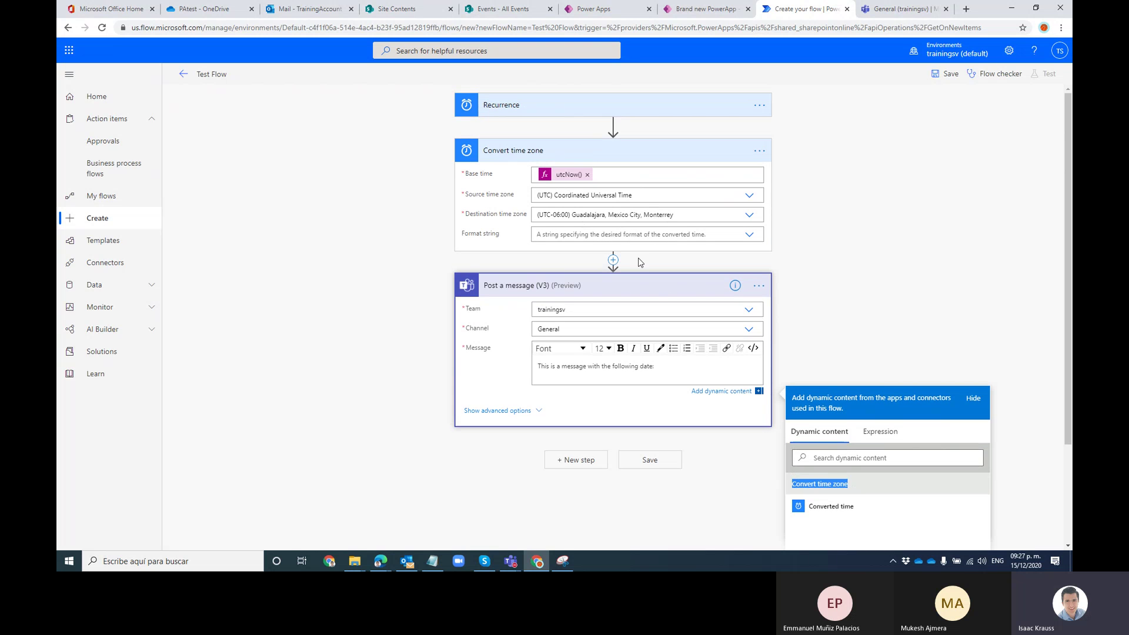
pyautogui.click(886, 286)
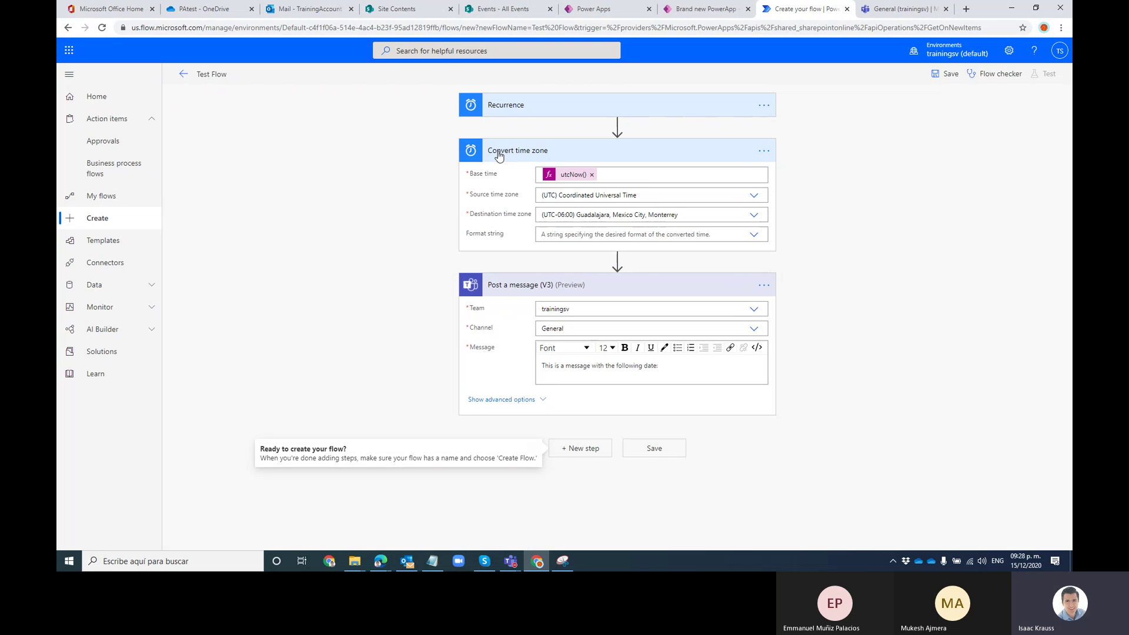
# - Rename the Convert time zone step to 'Fix Time Zone to Local' through its options menu
pyautogui.click(764, 154)
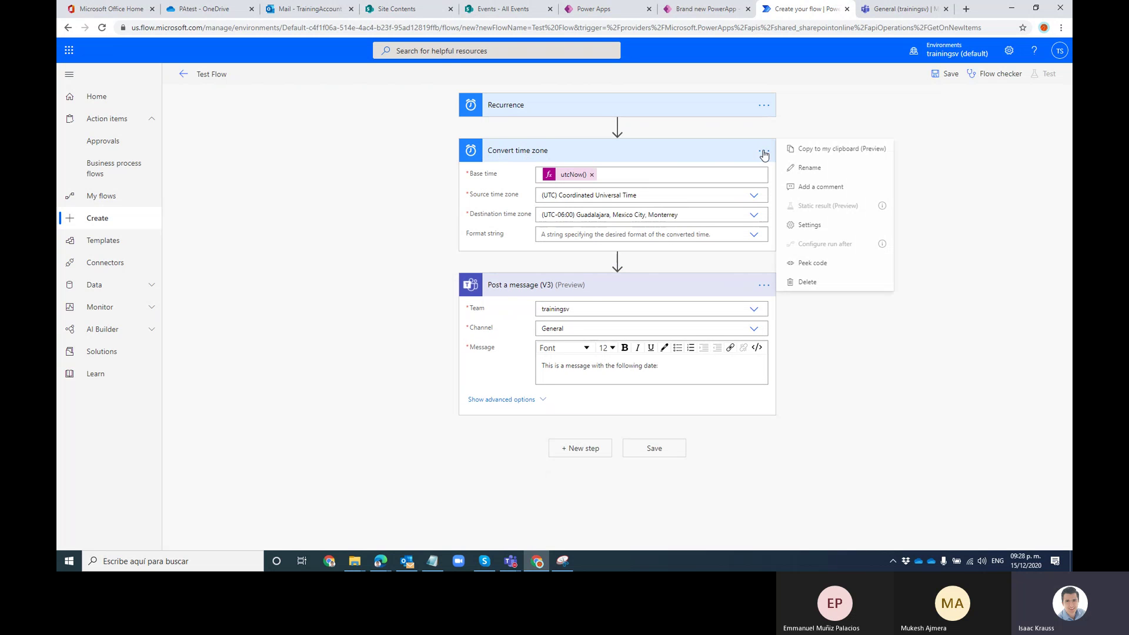
pyautogui.click(811, 170)
pyautogui.press('End')
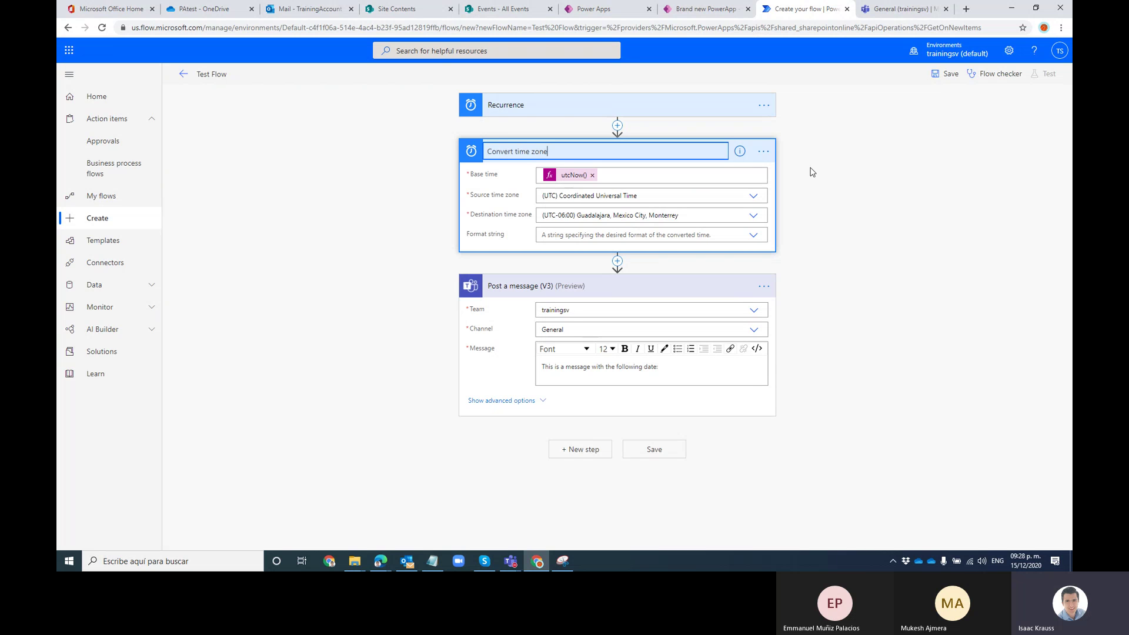
pyautogui.press('BackSpace')
pyautogui.press('BackSpace')
pyautogui.press('BackSpace')
pyautogui.press('BackSpace')
pyautogui.press('BackSpace')
pyautogui.press('BackSpace')
pyautogui.press('BackSpace')
pyautogui.press('BackSpace')
pyautogui.press('BackSpace')
pyautogui.hotkey('ctrl', 'a')
pyautogui.write('Fi')
pyautogui.click(847, 182)
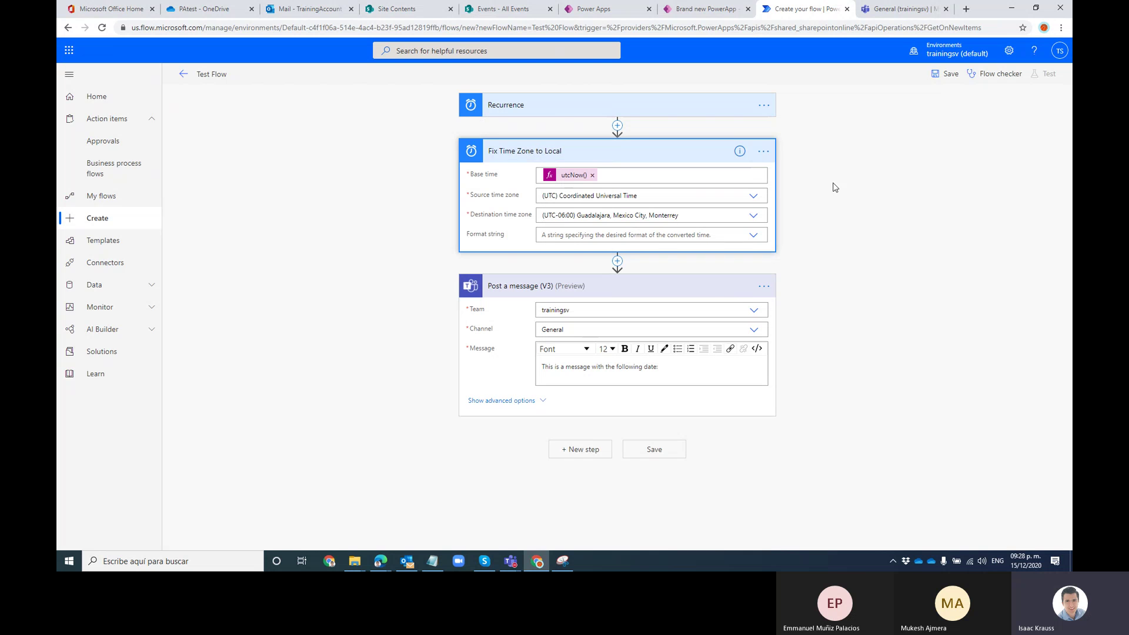
pyautogui.click(764, 151)
pyautogui.click(789, 169)
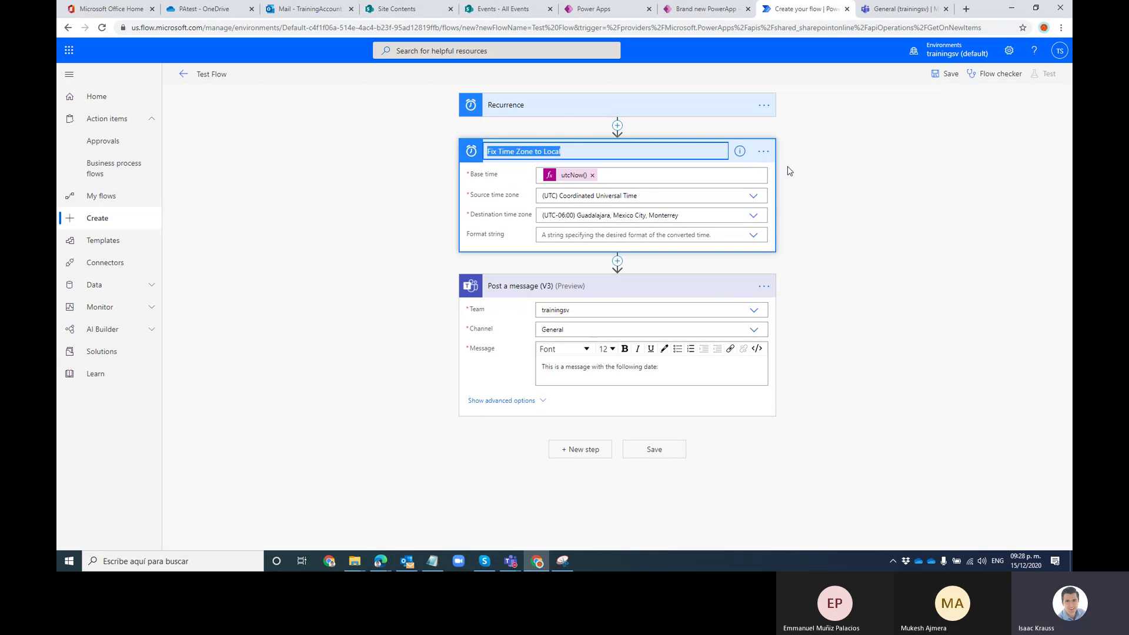
pyautogui.press('Home')
pyautogui.click(870, 156)
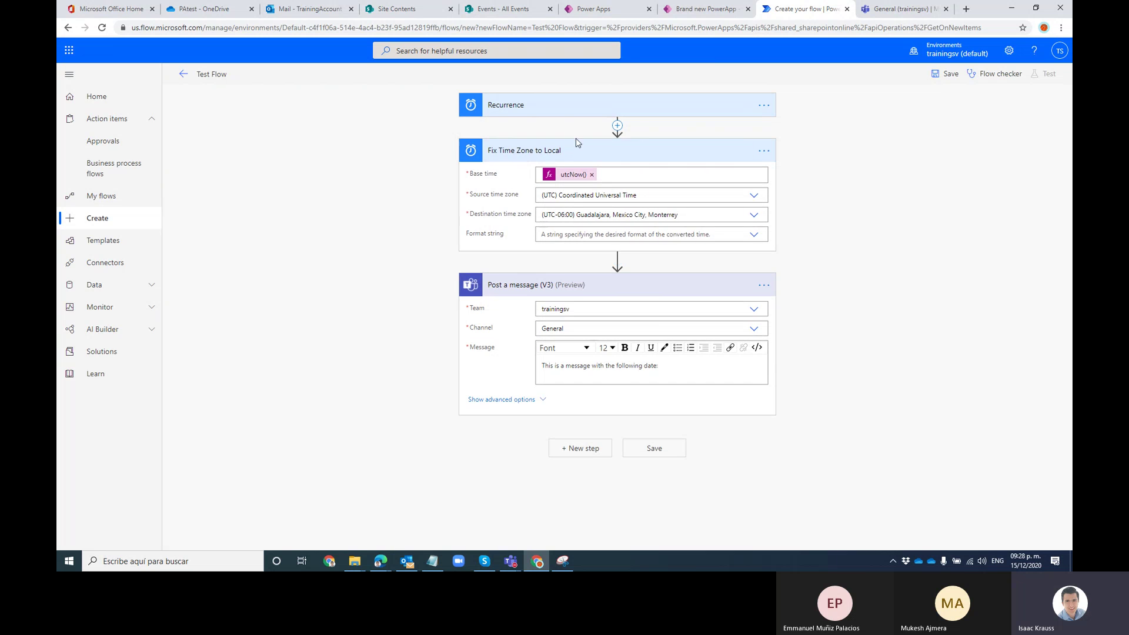
# - Append Fix Time Zone to Local's Converted time value to the Teams message text
pyautogui.click(609, 382)
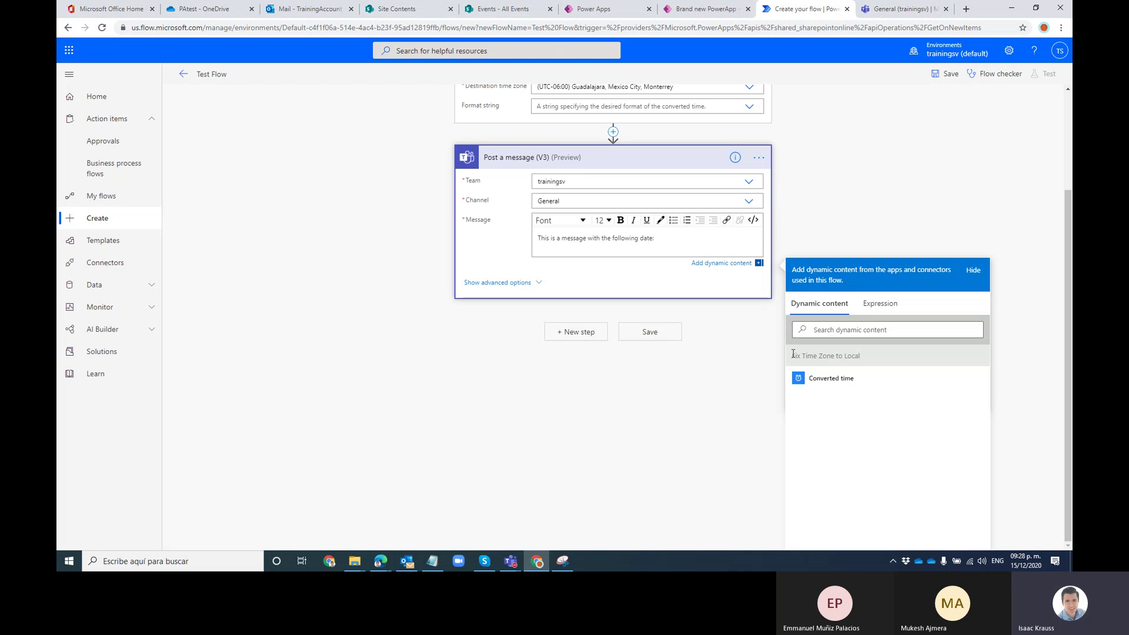
pyautogui.moveTo(794, 355)
pyautogui.mouseDown()
pyautogui.moveTo(875, 360)
pyautogui.moveTo(788, 358)
pyautogui.mouseUp()
pyautogui.click(842, 363)
pyautogui.scroll(2, 729, 377)
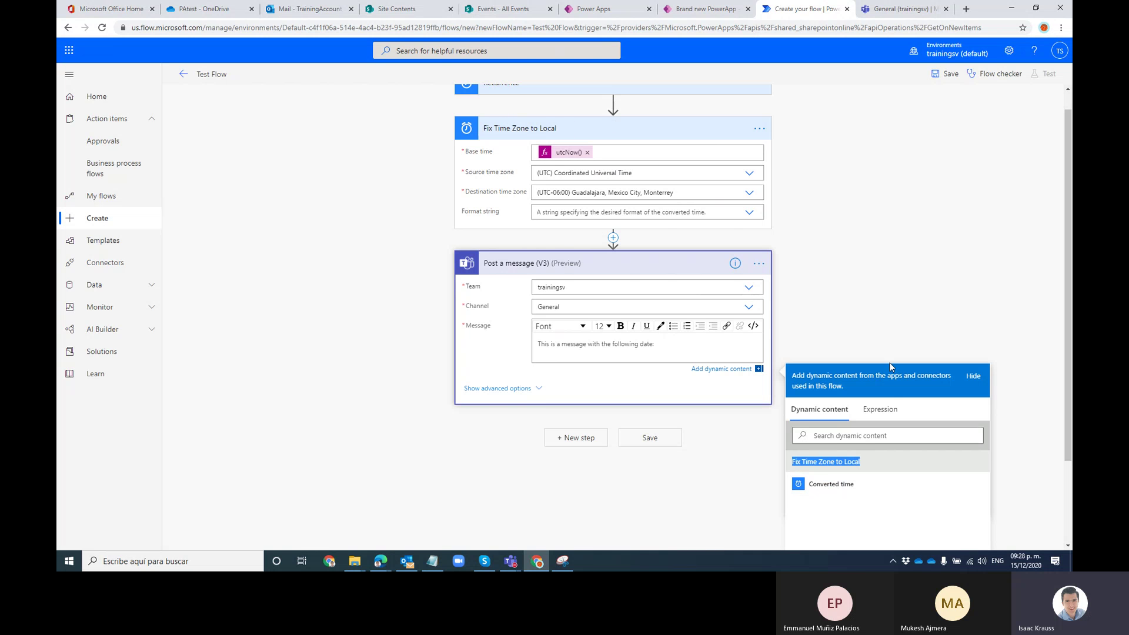
pyautogui.click(830, 486)
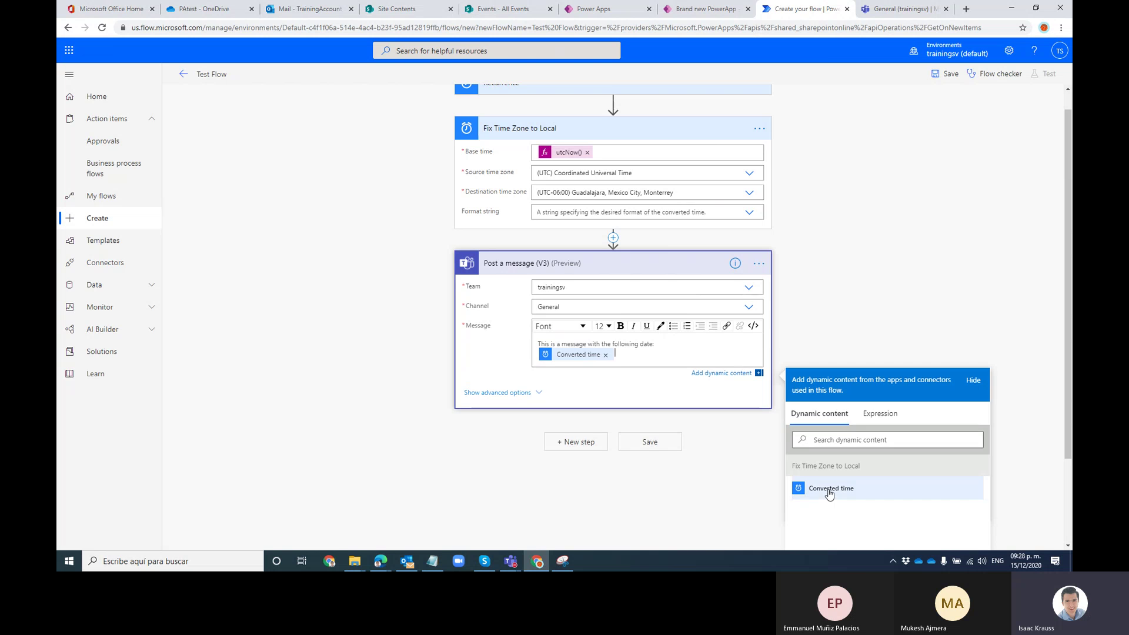
pyautogui.click(845, 288)
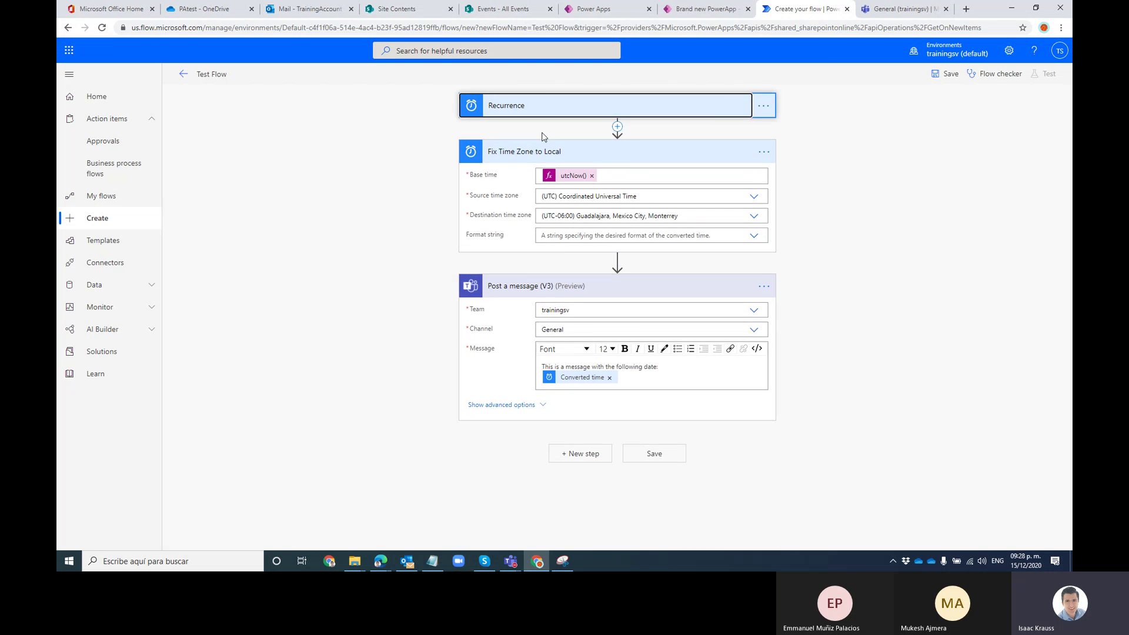
# - Set Recurrence to start 2020-12-15T21:30:00 with a 2-minute interval, then save the flow
pyautogui.click(544, 107)
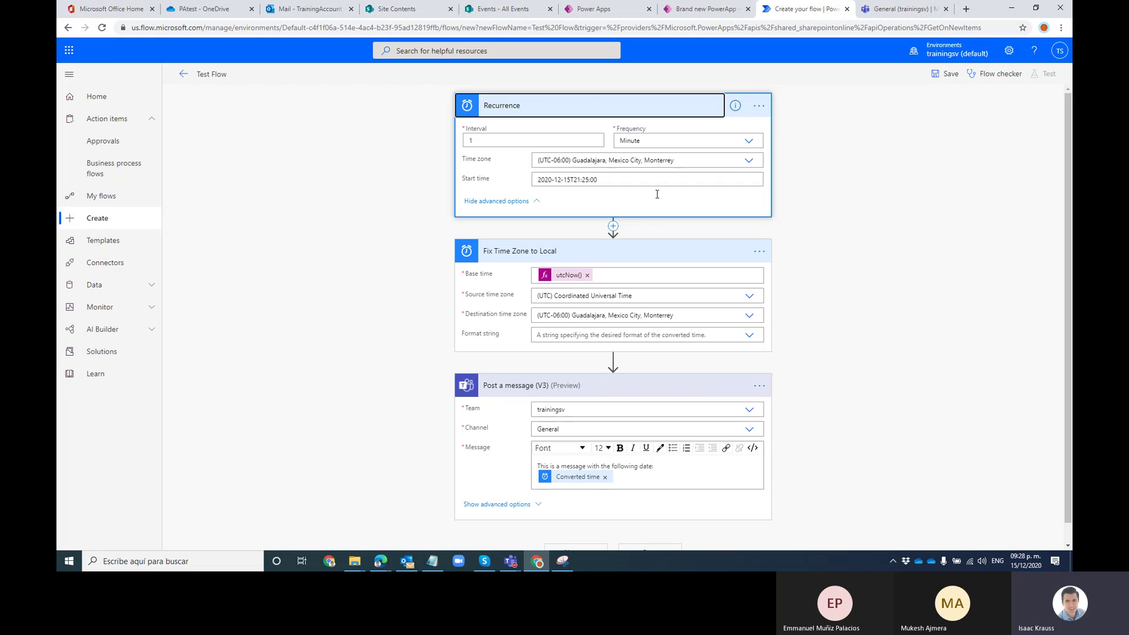
pyautogui.click(586, 179)
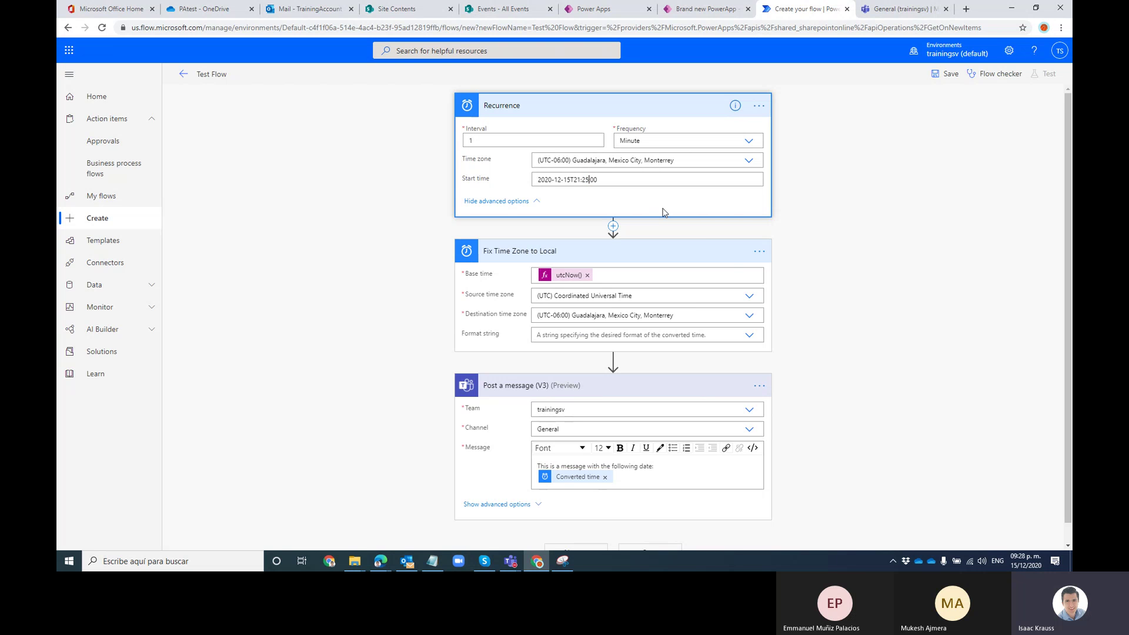
pyautogui.click(828, 195)
pyautogui.scroll(-1, 917, 188)
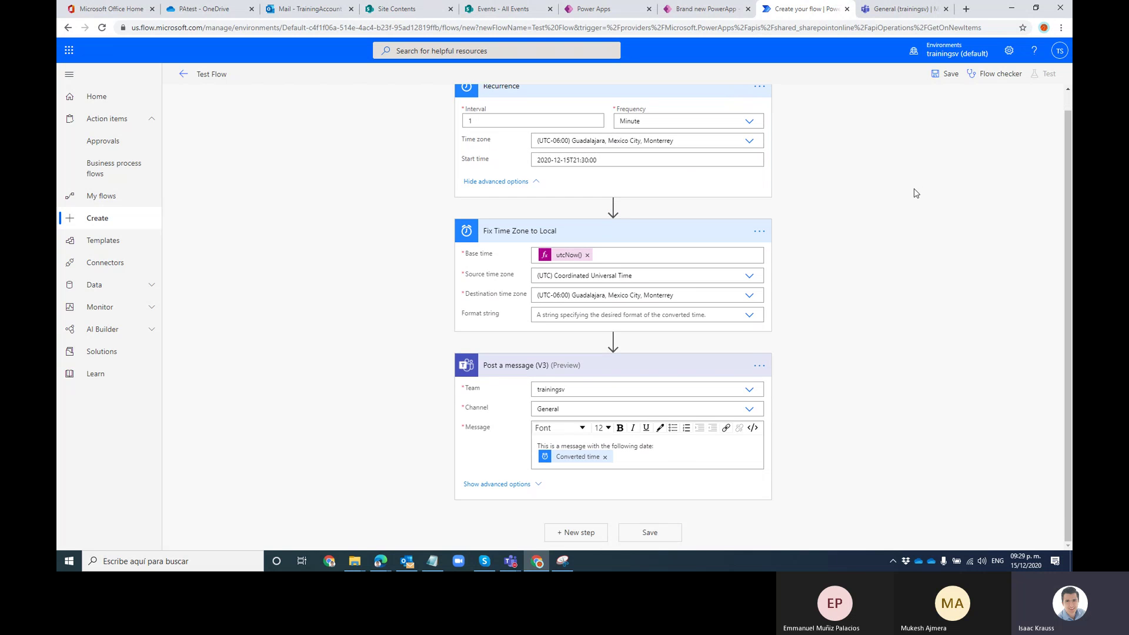
pyautogui.scroll(1, 614, 315)
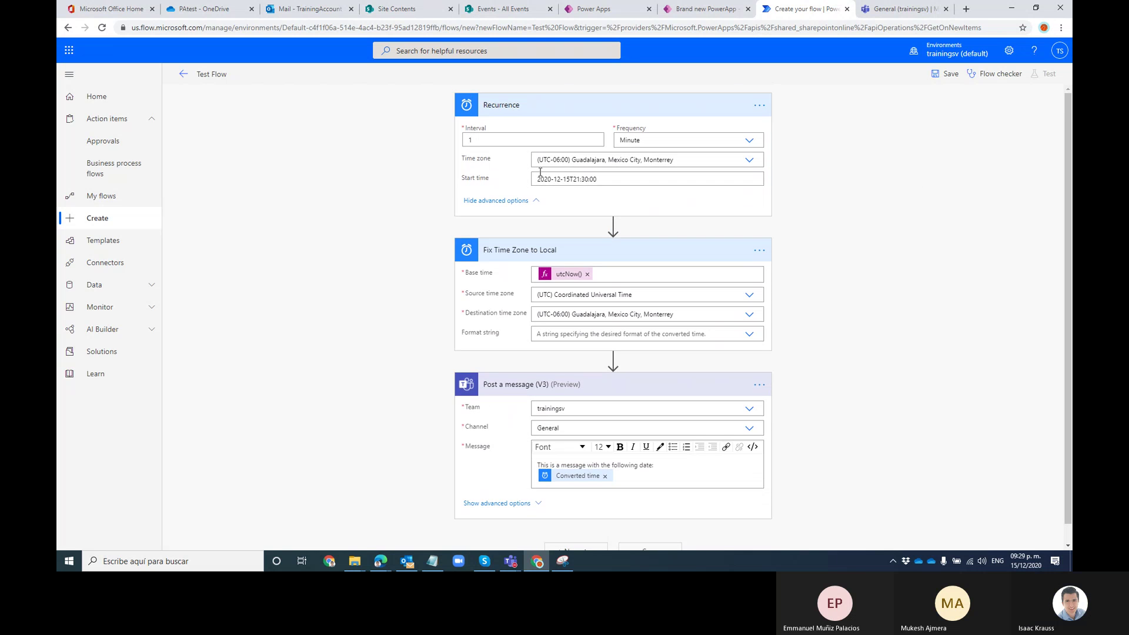
pyautogui.doubleClick(514, 137)
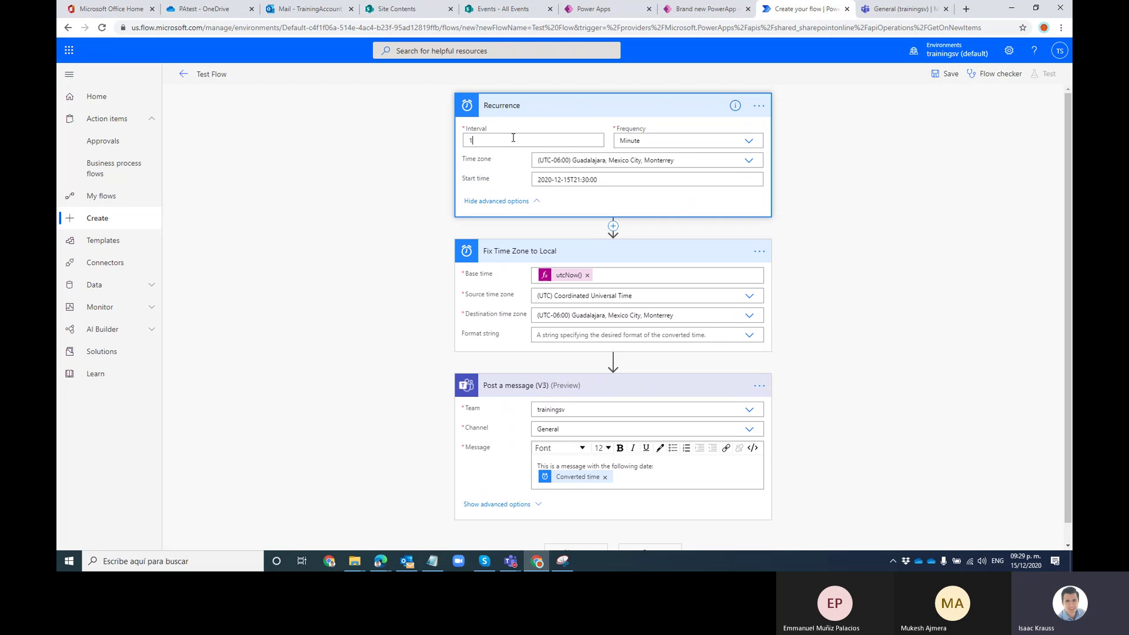
pyautogui.press('BackSpace')
pyautogui.click(904, 160)
pyautogui.click(936, 74)
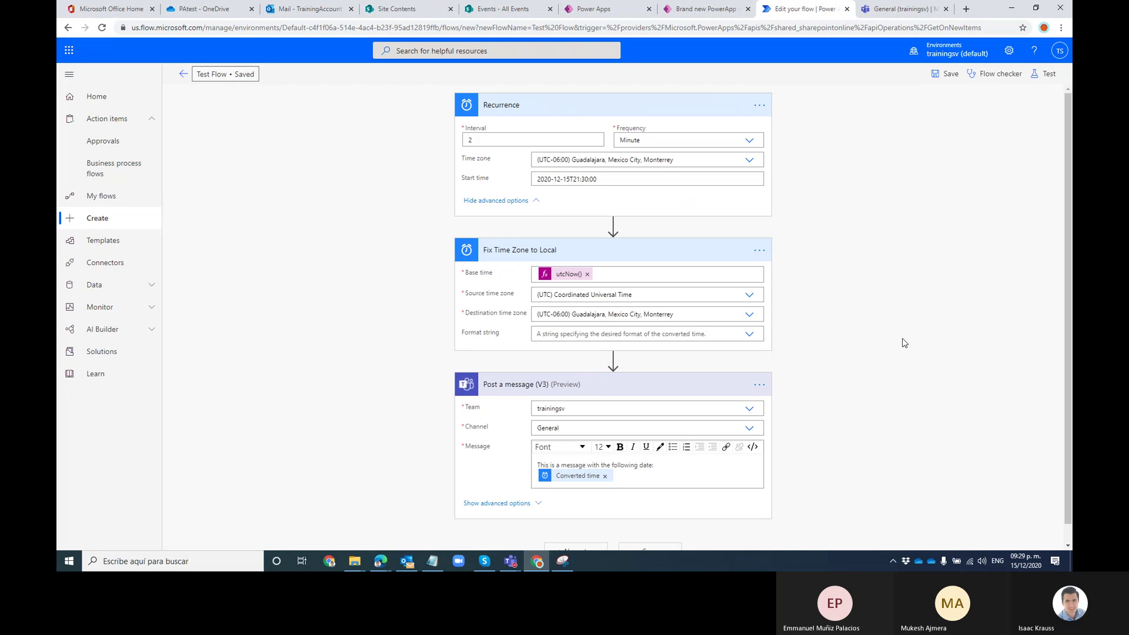
pyautogui.scroll(-1, 919, 313)
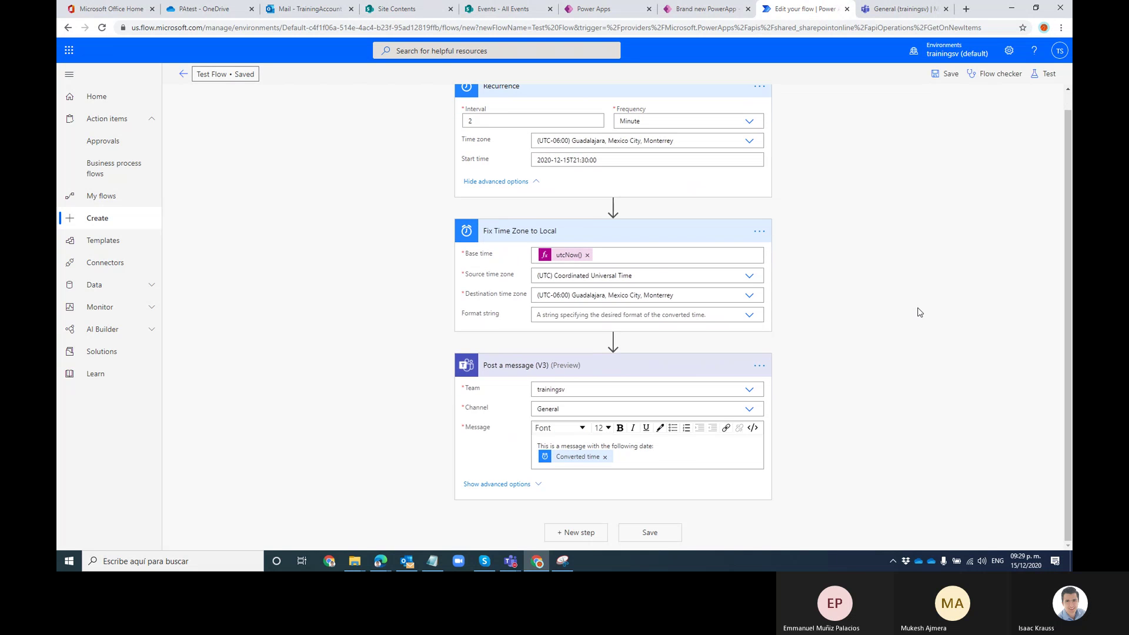
# - Compare the current time with the schedule and check the Teams General channel's posts
pyautogui.click(183, 74)
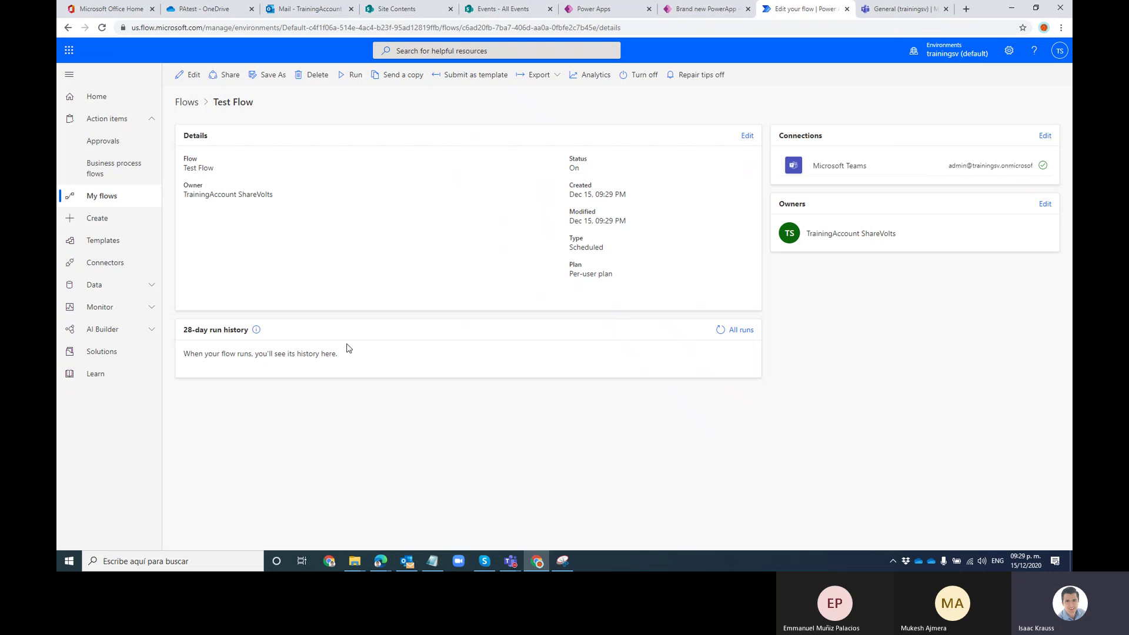
pyautogui.click(1027, 561)
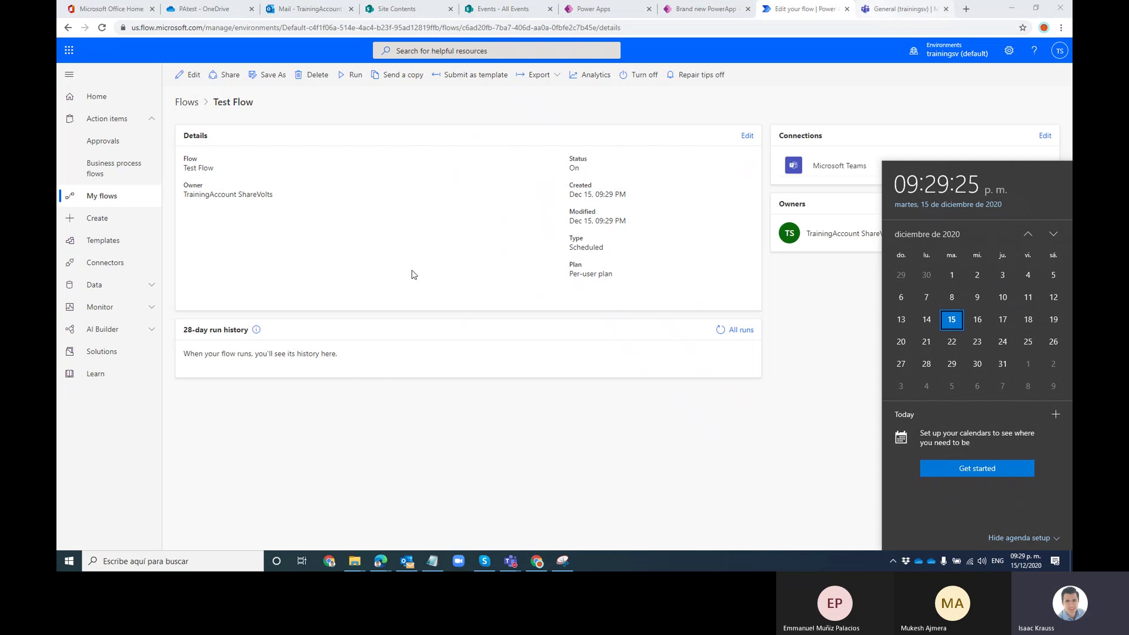
pyautogui.click(719, 330)
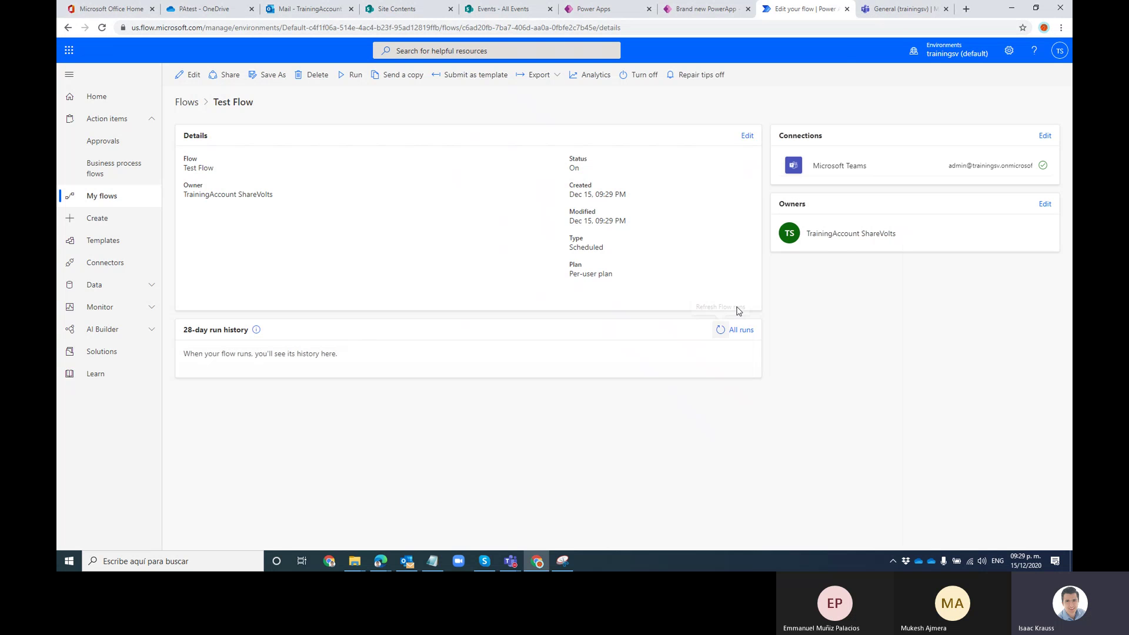
pyautogui.click(877, 11)
pyautogui.click(368, 79)
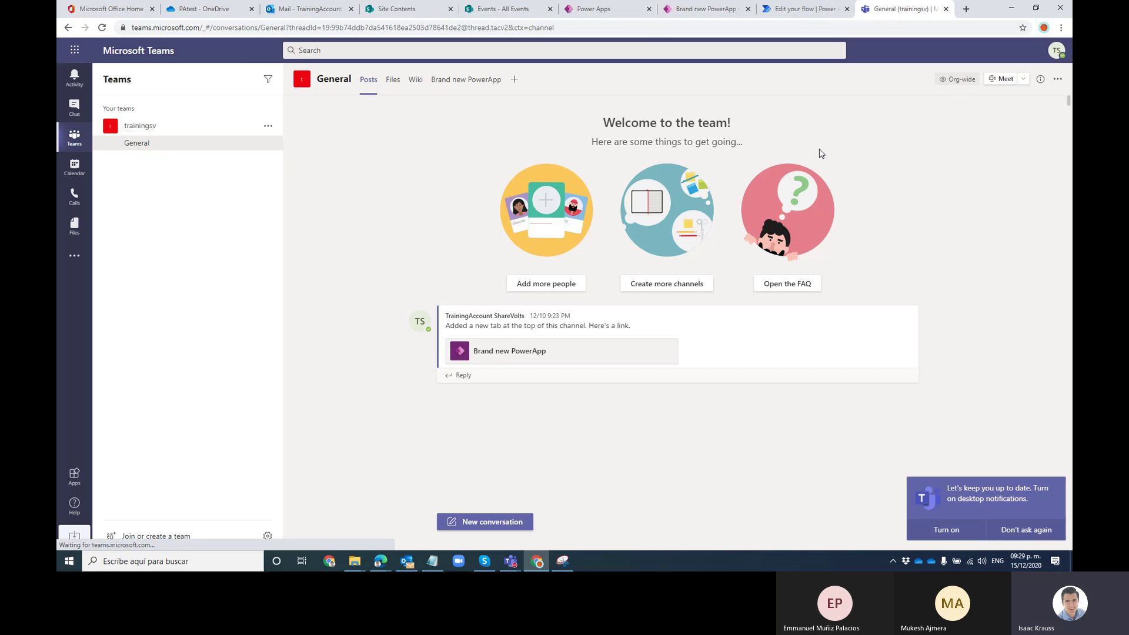
# - Back on the Test Flow details page, wait for the scheduled time and refresh the run history
pyautogui.click(822, 11)
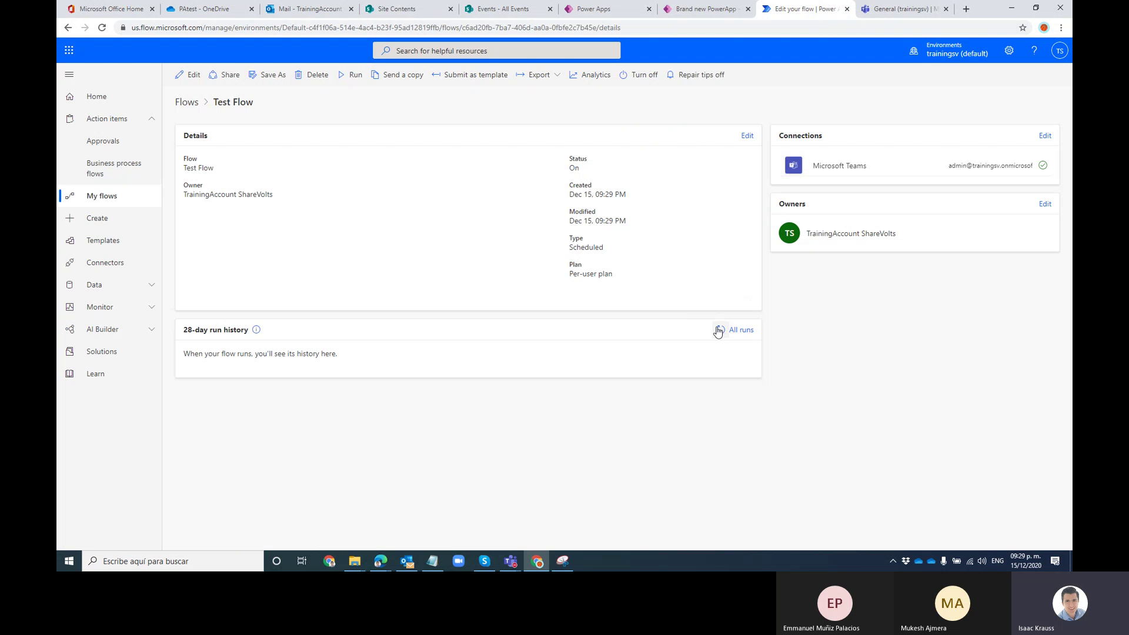
pyautogui.click(1027, 561)
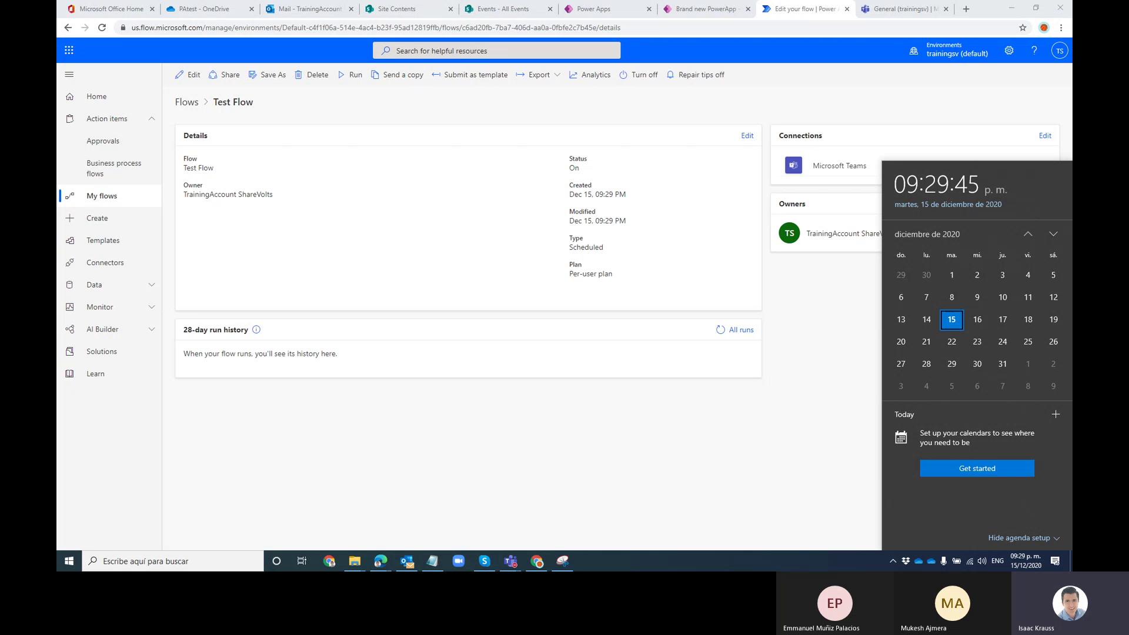
pyautogui.press('Escape')
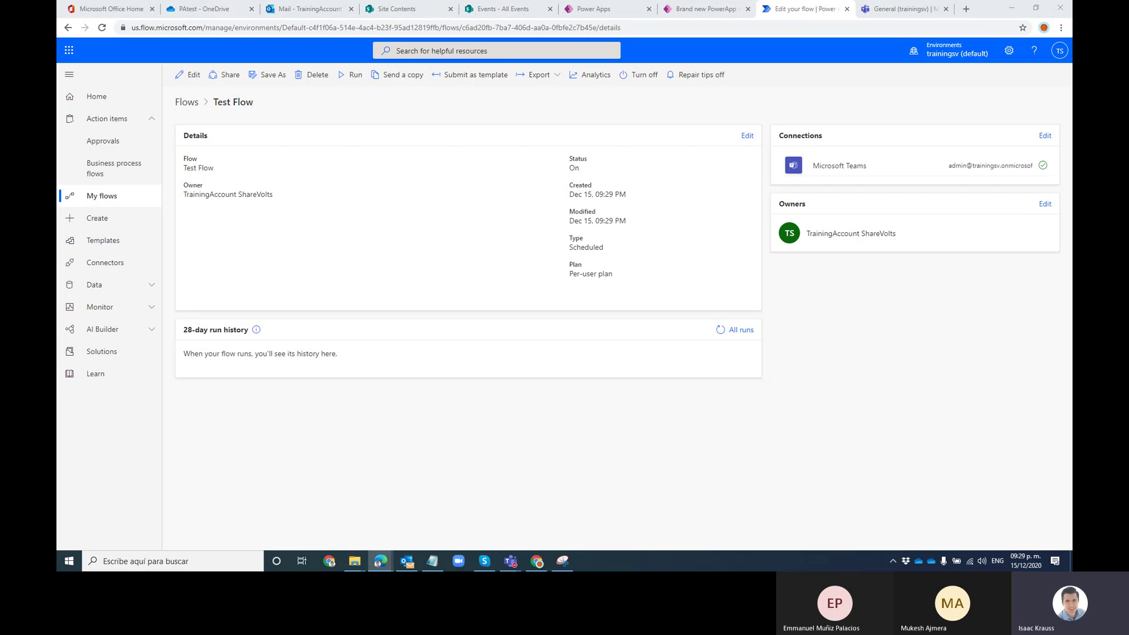
pyautogui.click(1043, 561)
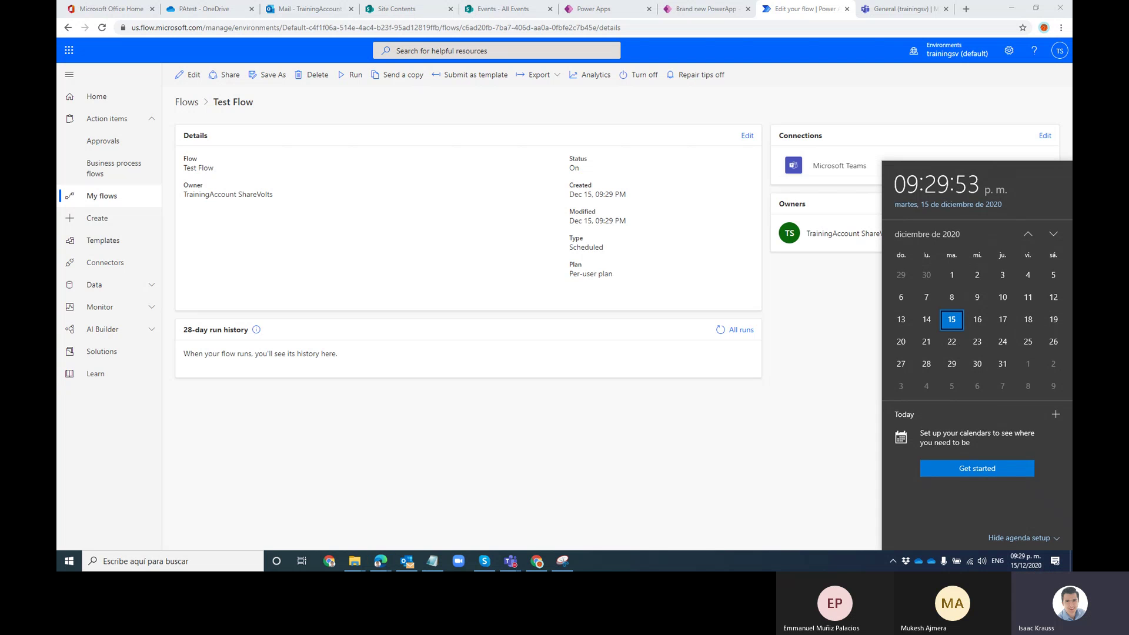
pyautogui.press('Escape')
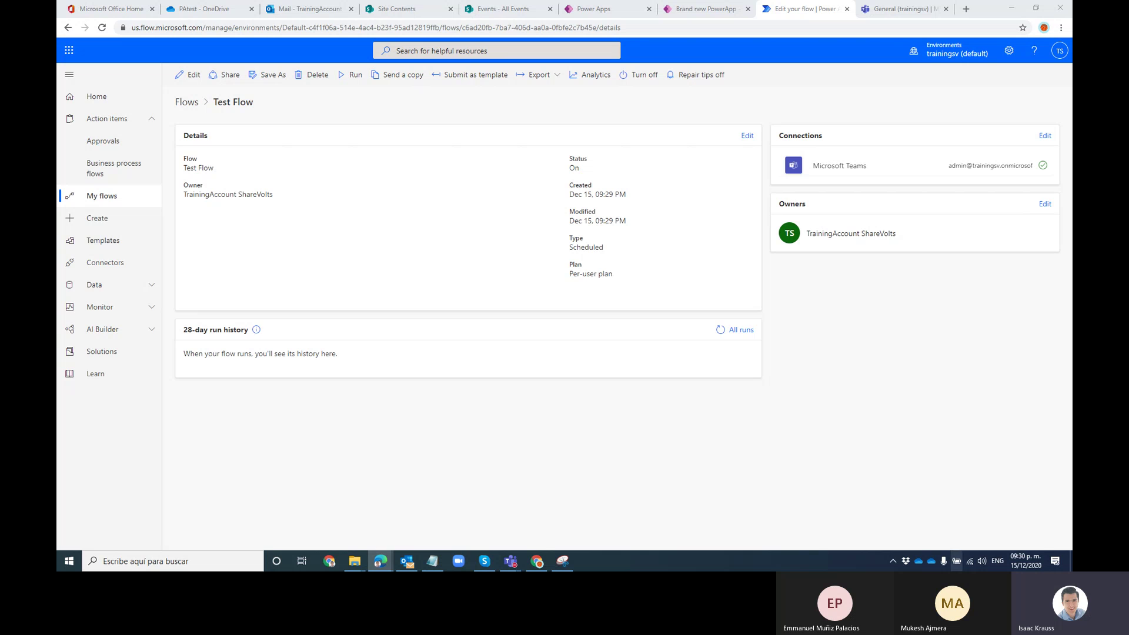
pyautogui.click(1024, 563)
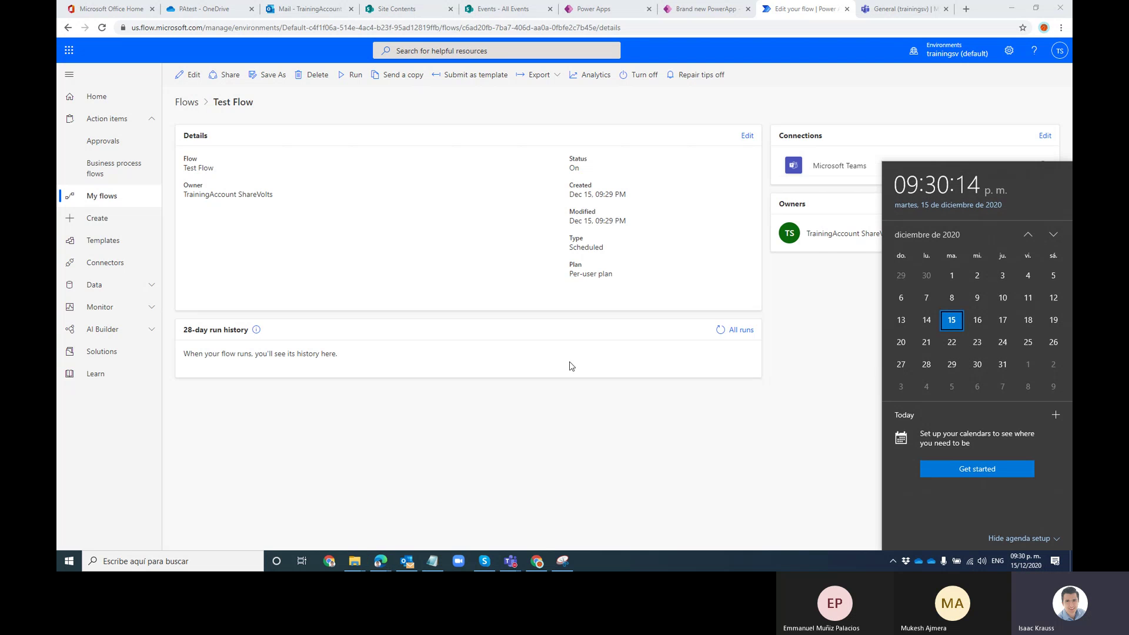
pyautogui.click(720, 404)
pyautogui.click(718, 331)
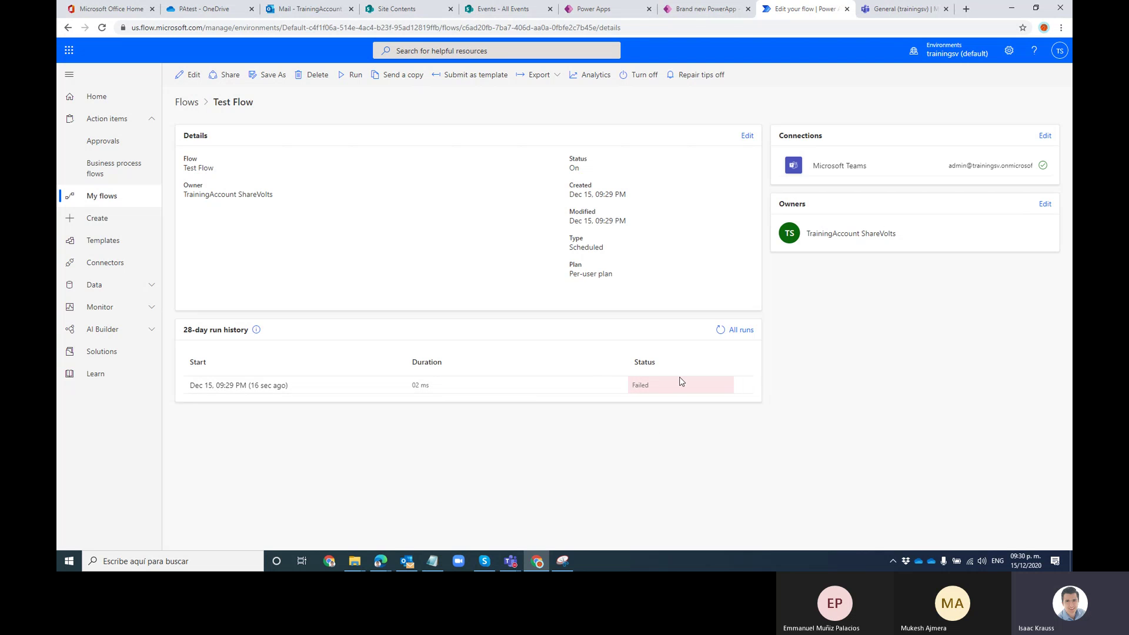
# - Open the failed run and read Fix Time Zone to Local's InvalidTemplate error about the missing date time format
pyautogui.click(247, 386)
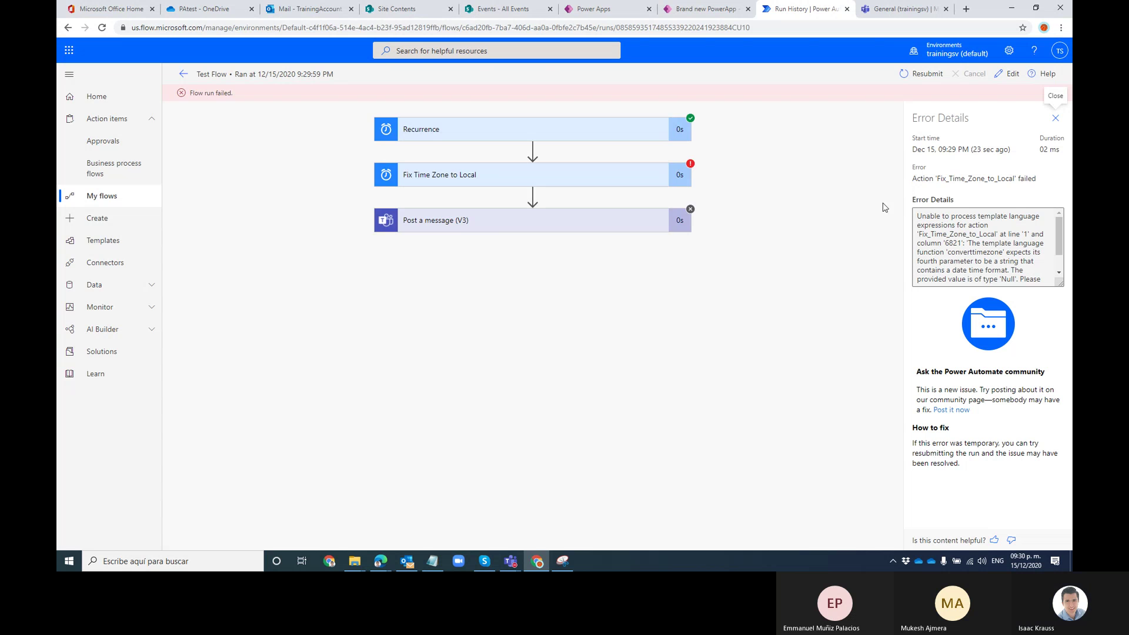
pyautogui.click(478, 184)
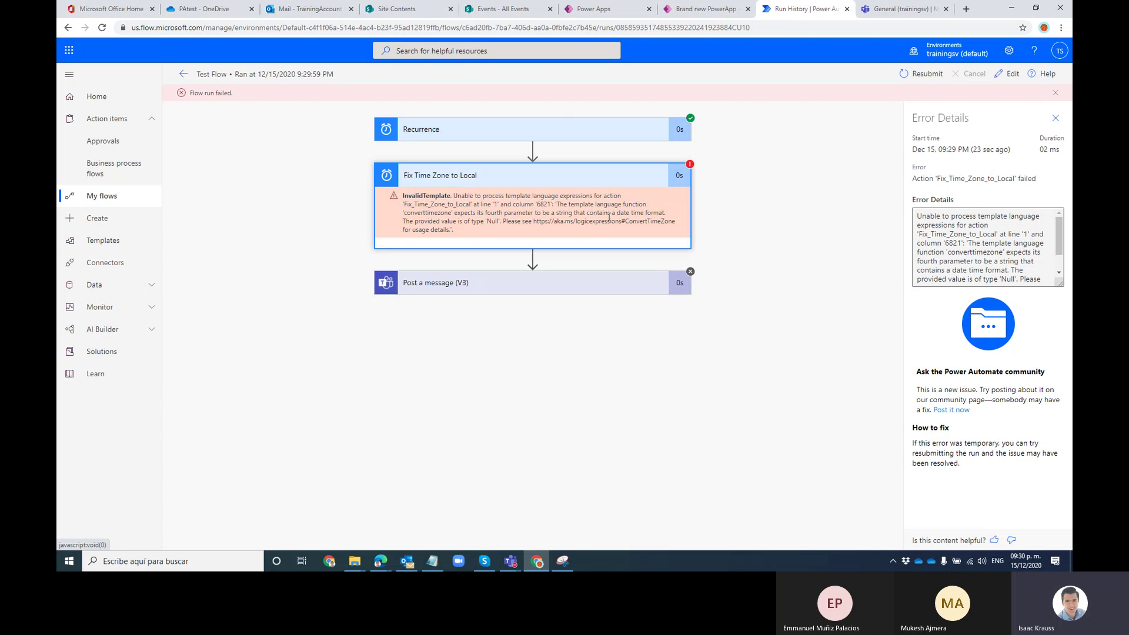
pyautogui.moveTo(612, 214); pyautogui.dragTo(671, 214)
pyautogui.click(761, 215)
pyautogui.scroll(-1, 981, 234)
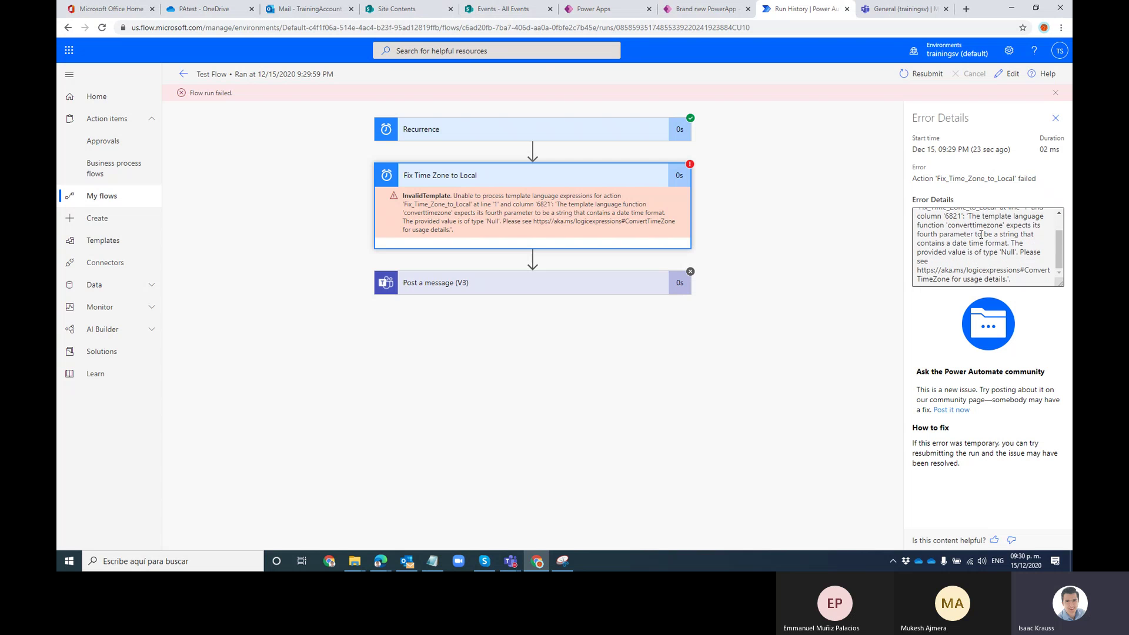
pyautogui.scroll(1, 1024, 248)
pyautogui.scroll(-1, 1024, 249)
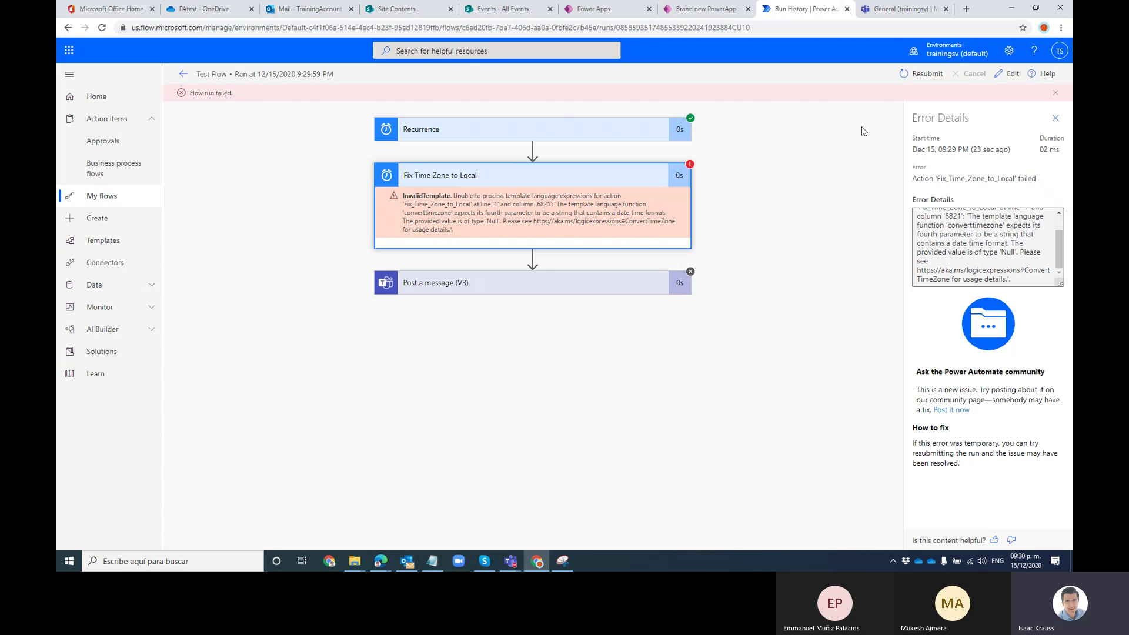
# - Set Fix Time Zone to Local's format string to Full date/time pattern (short time) and save
pyautogui.click(1009, 73)
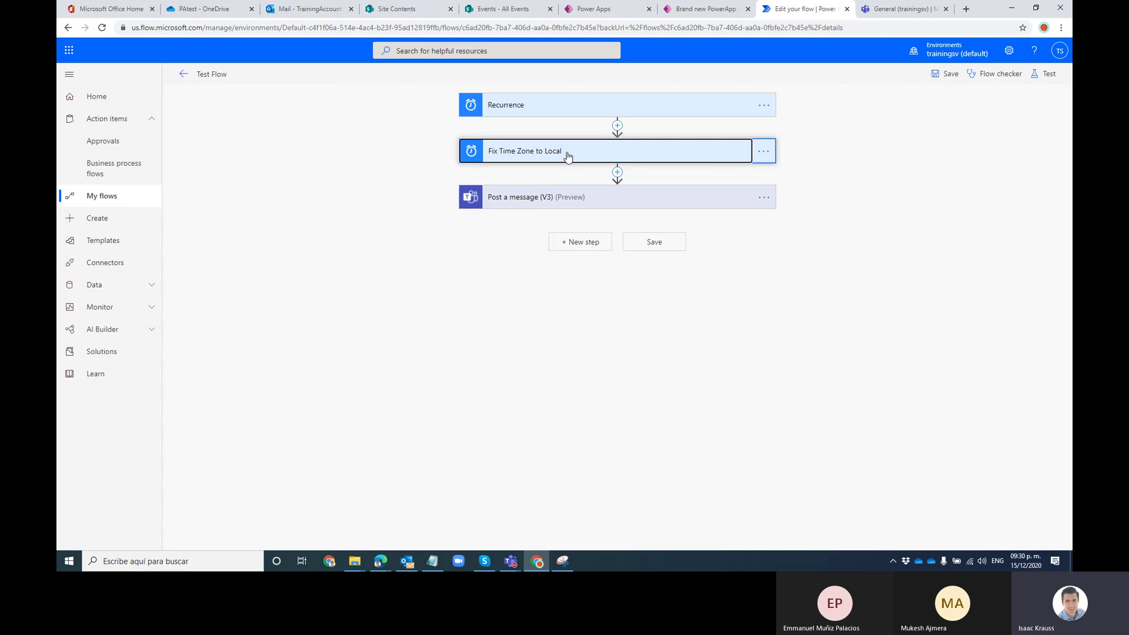
pyautogui.click(567, 155)
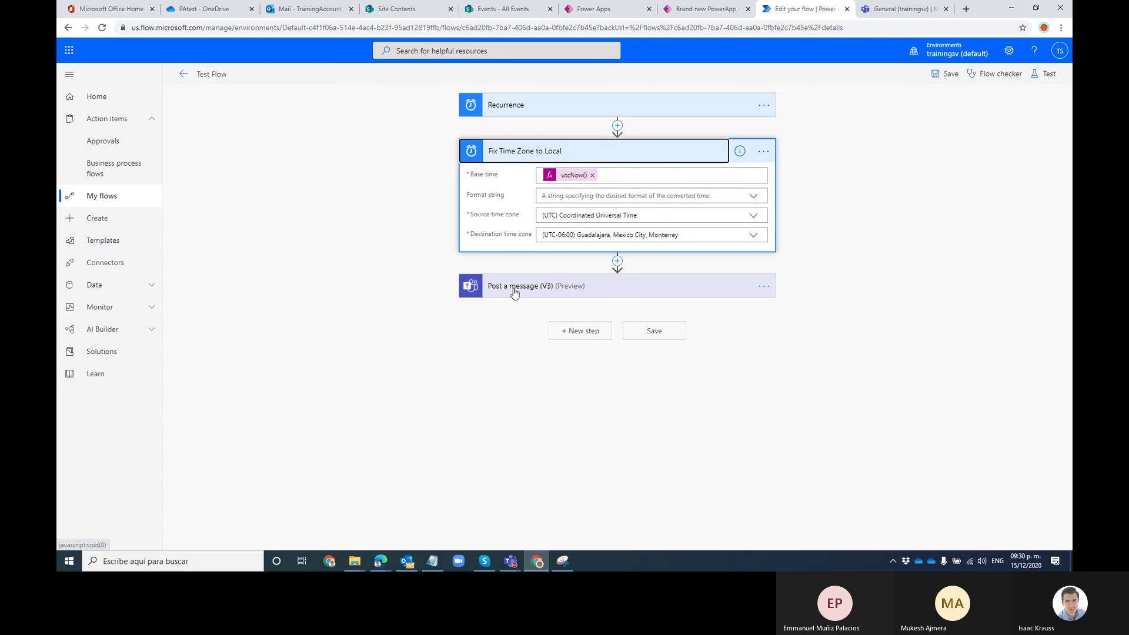
pyautogui.click(755, 198)
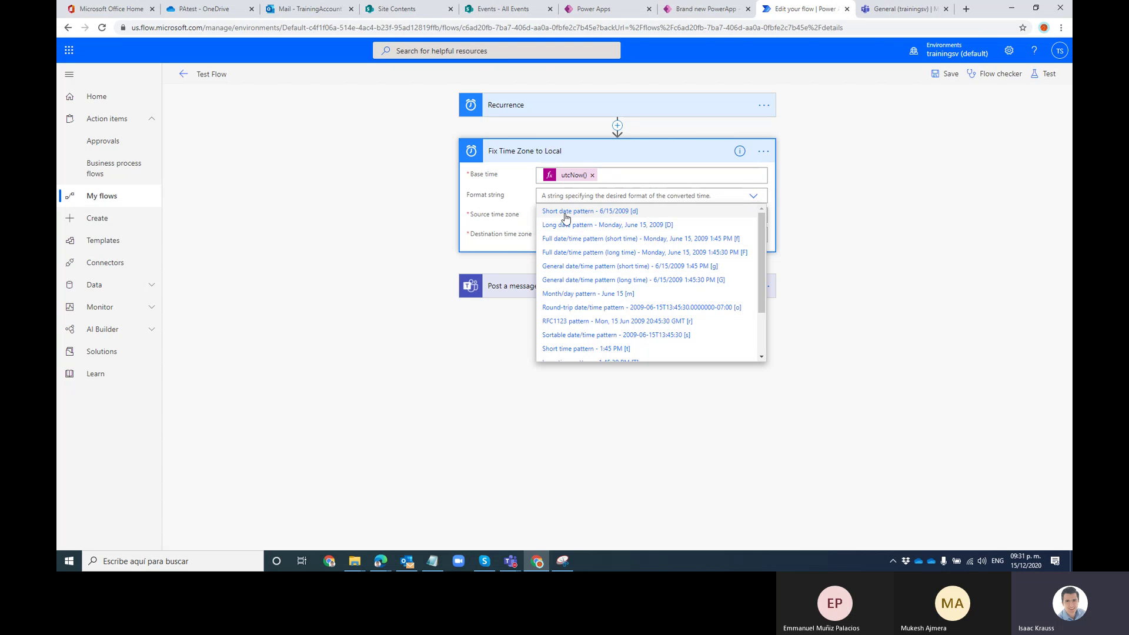
pyautogui.scroll(-2, 650, 325)
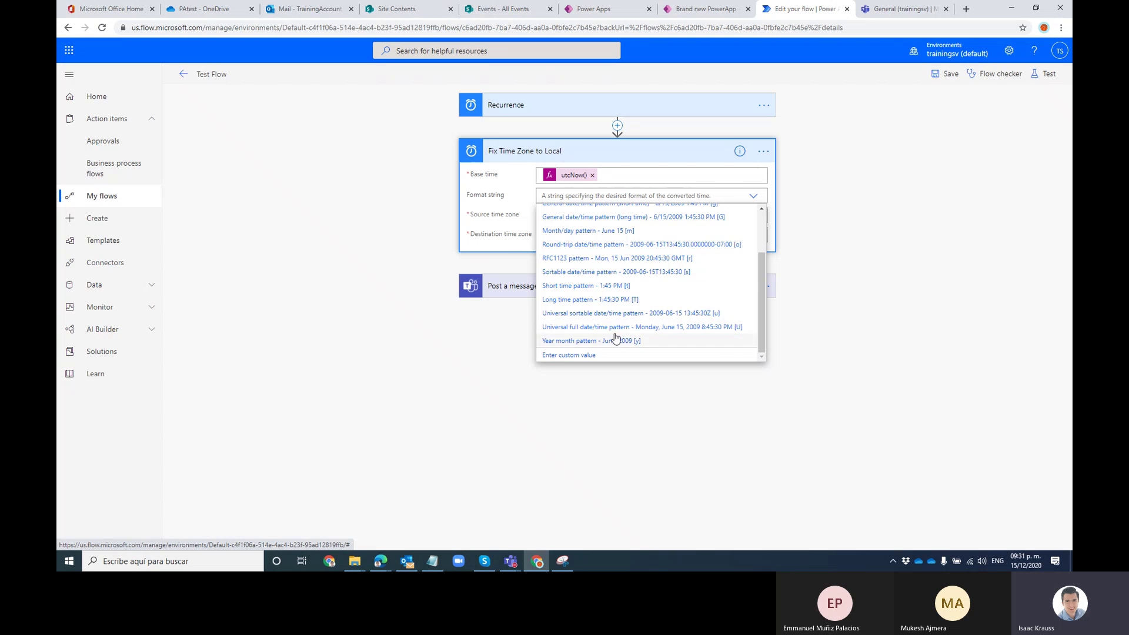
pyautogui.scroll(2, 661, 246)
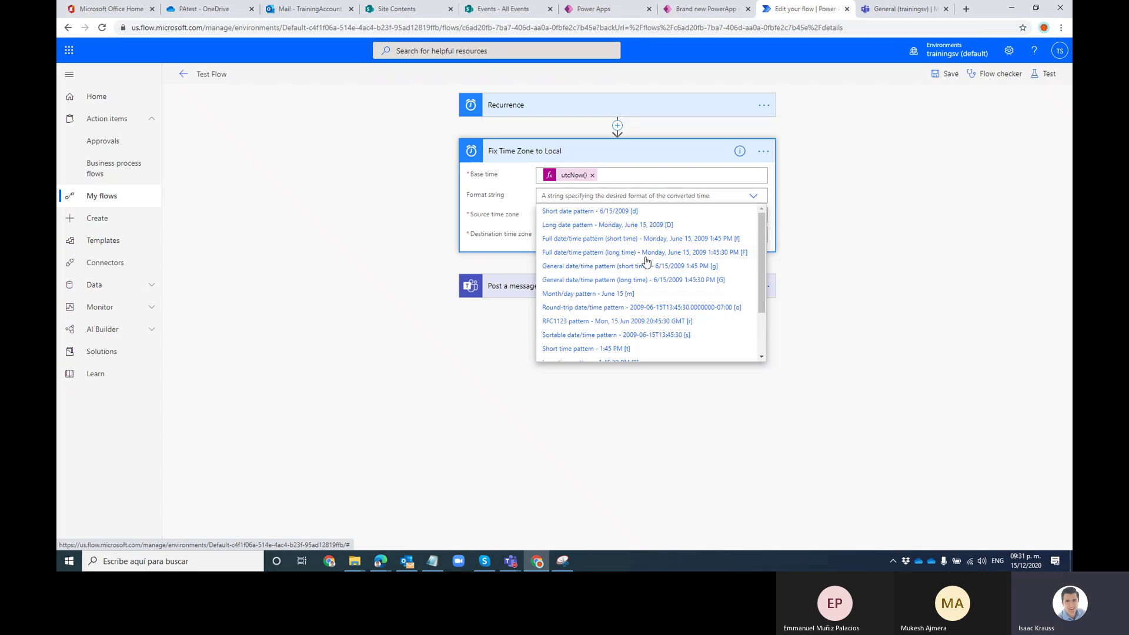
pyautogui.click(656, 241)
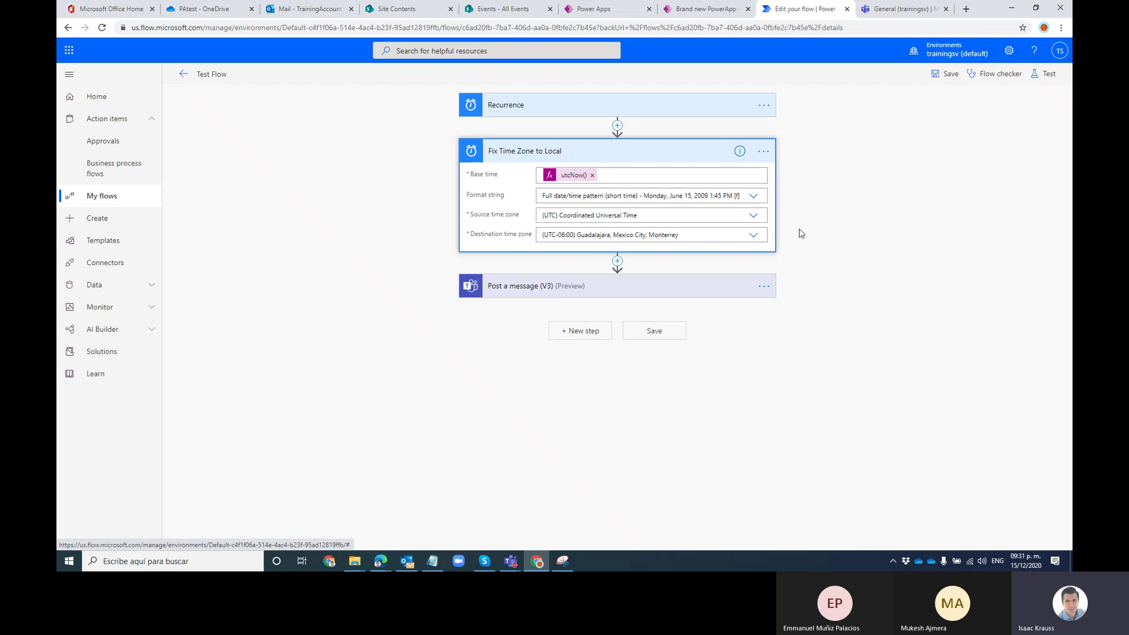
pyautogui.click(945, 74)
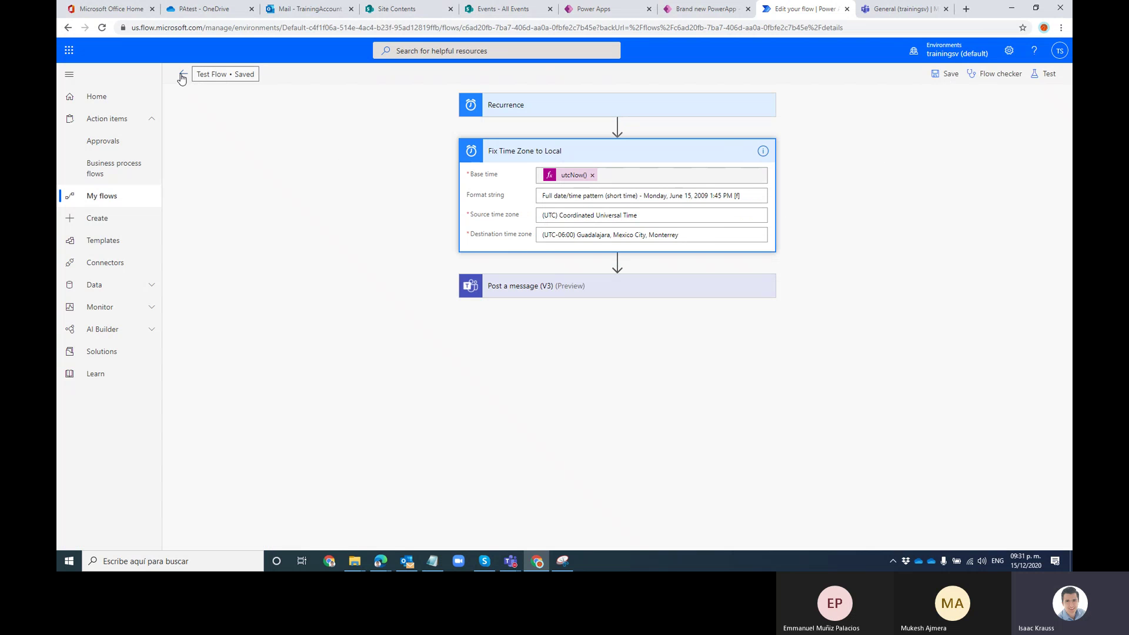
# - Return to the Test Flow details page and refresh the run history
pyautogui.click(183, 75)
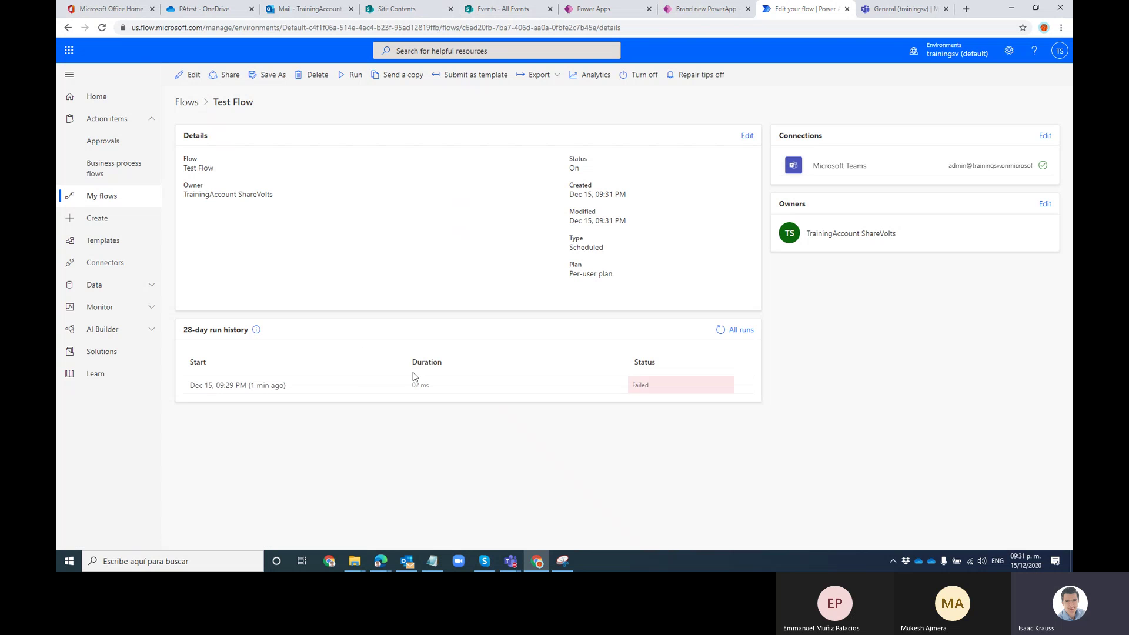
pyautogui.click(718, 331)
pyautogui.click(719, 331)
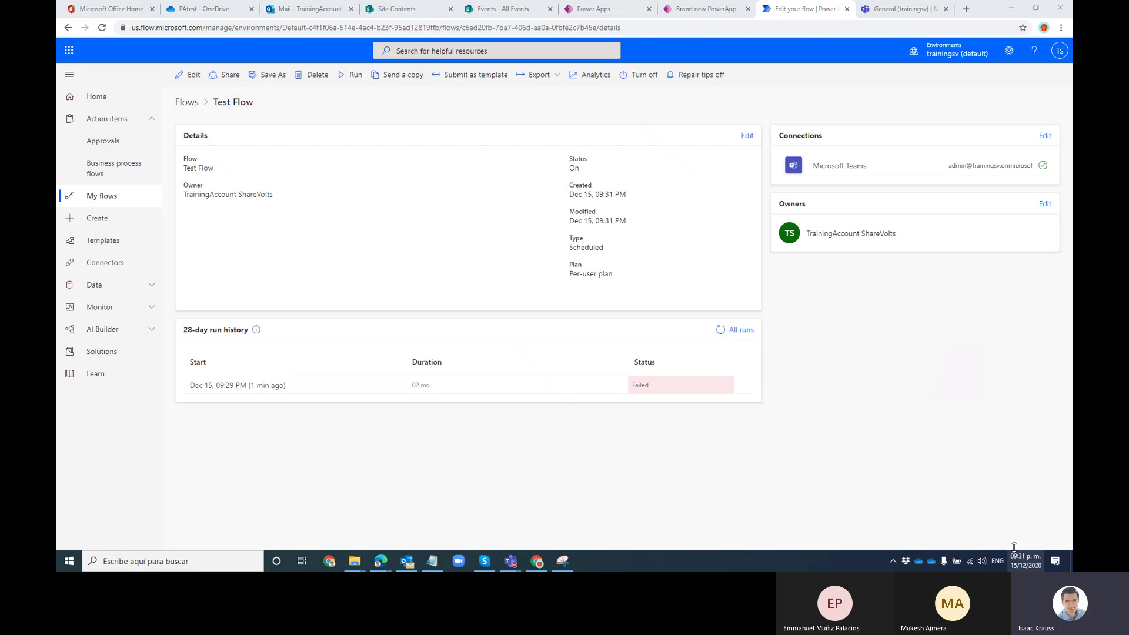
pyautogui.click(1026, 561)
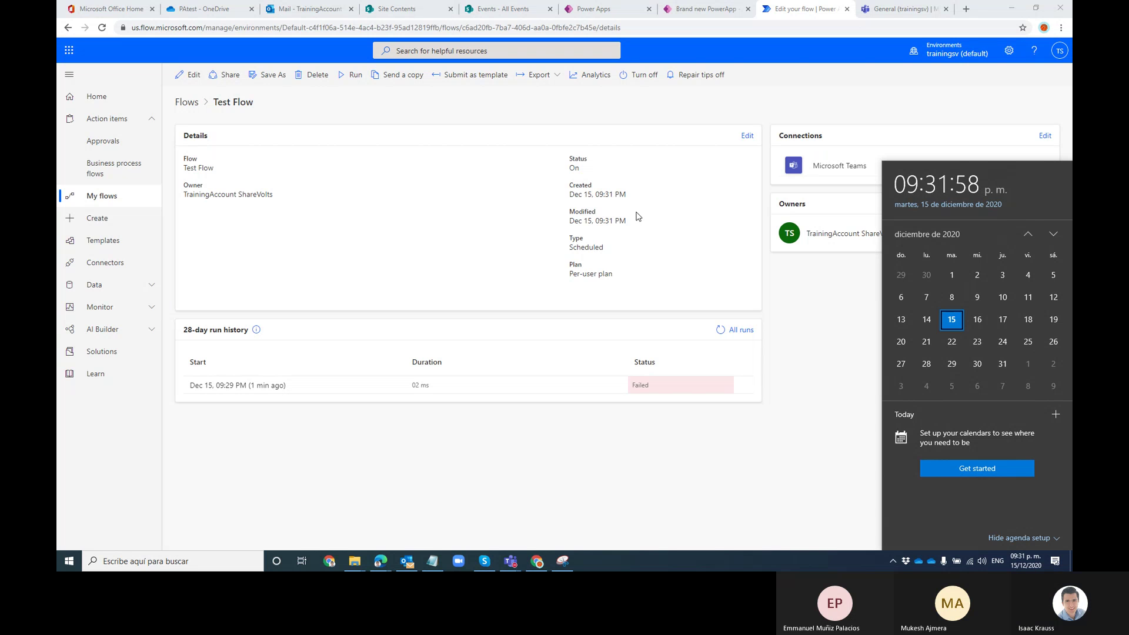
# - Open the newest succeeded run and expand its Post a message and Fix Time Zone to Local details
pyautogui.click(721, 330)
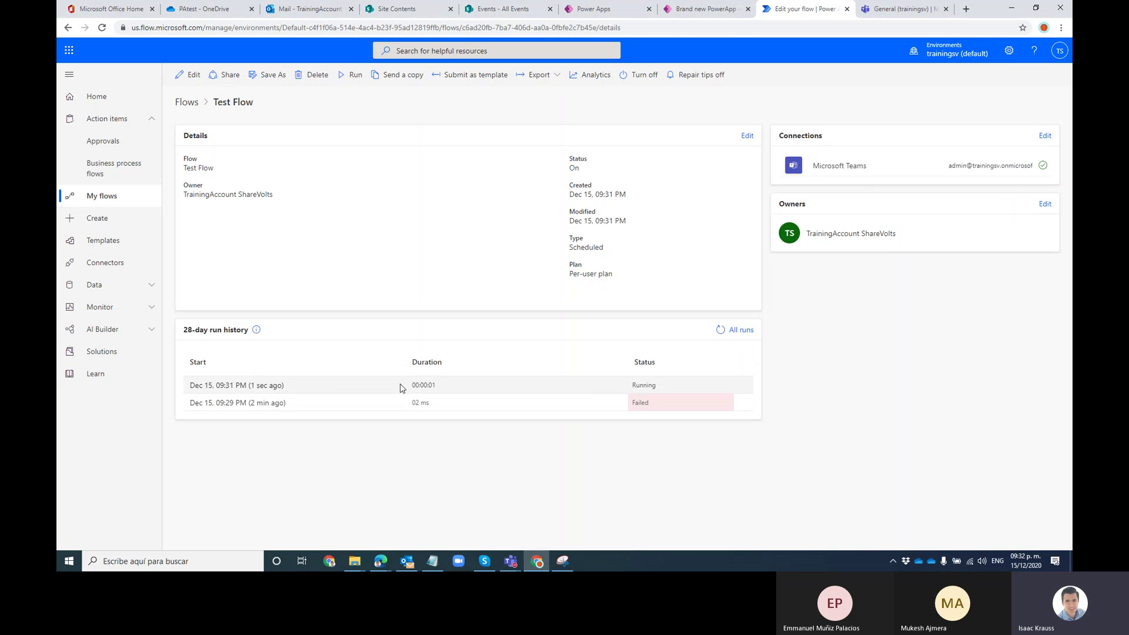
pyautogui.click(265, 385)
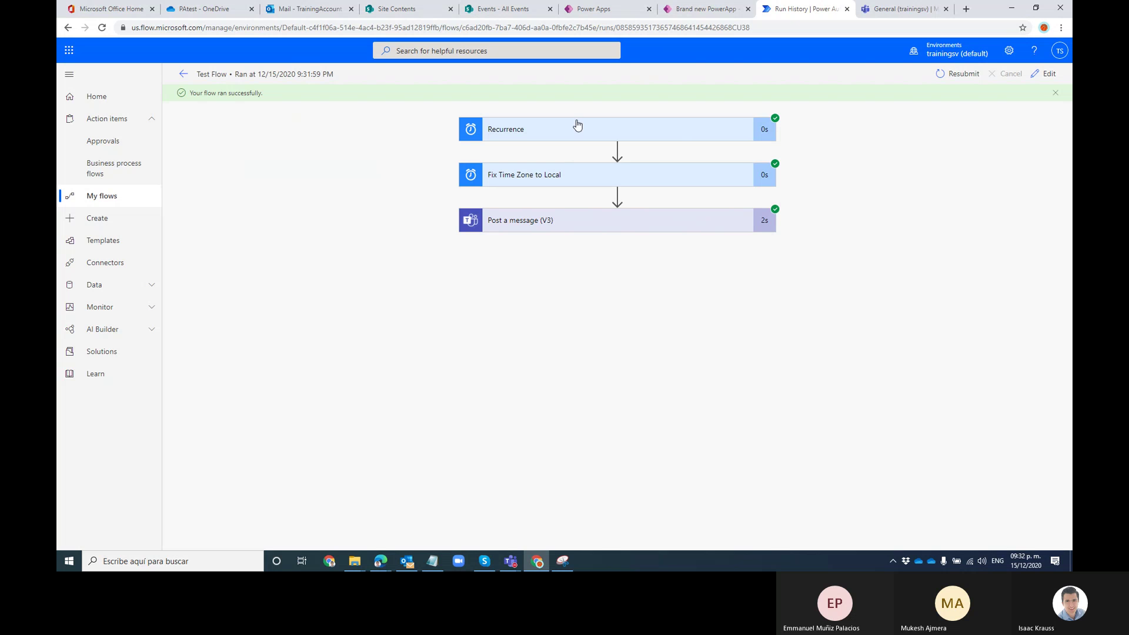
pyautogui.click(548, 222)
pyautogui.click(557, 174)
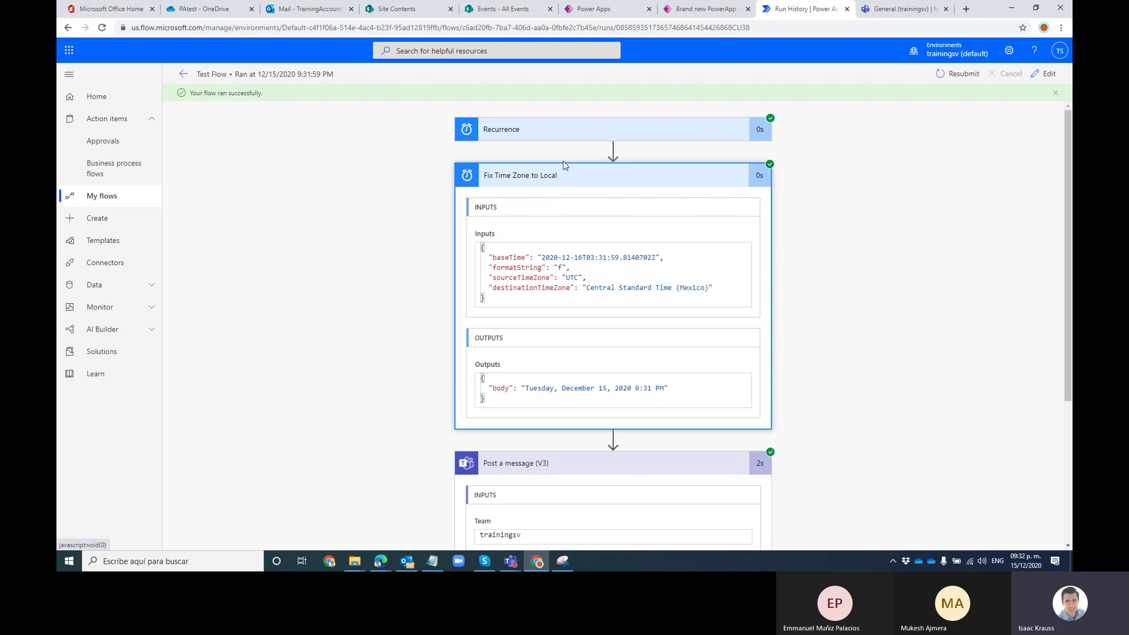
# - Check the Teams post showing the local time 'Tuesday, December 15, 2020 9:31 PM'
pyautogui.click(876, 10)
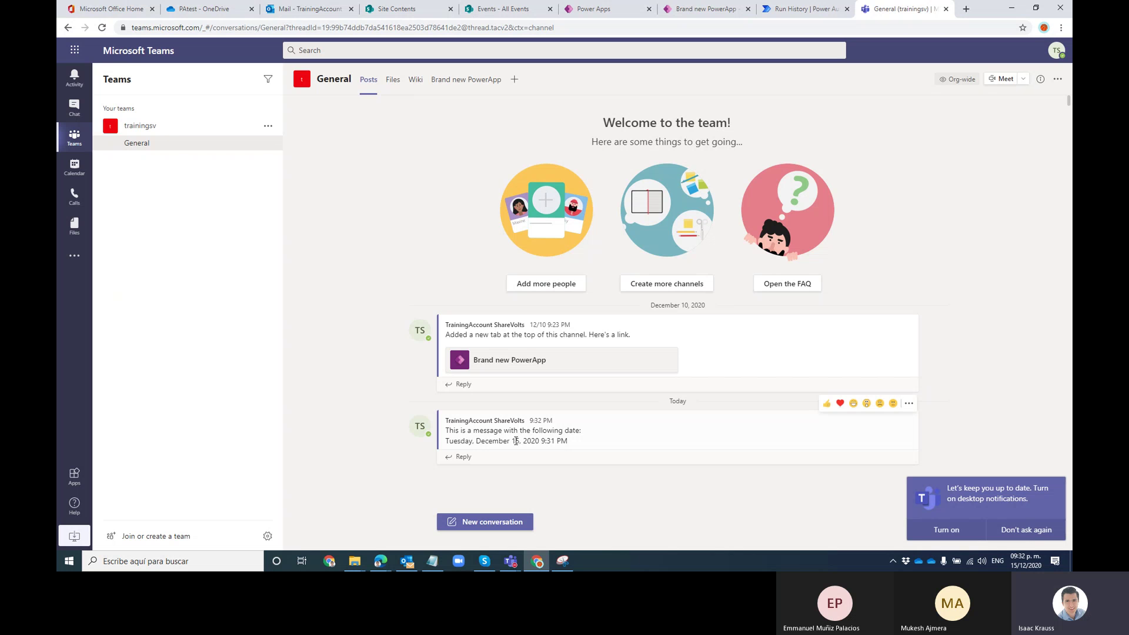
pyautogui.moveTo(516, 441); pyautogui.dragTo(437, 442)
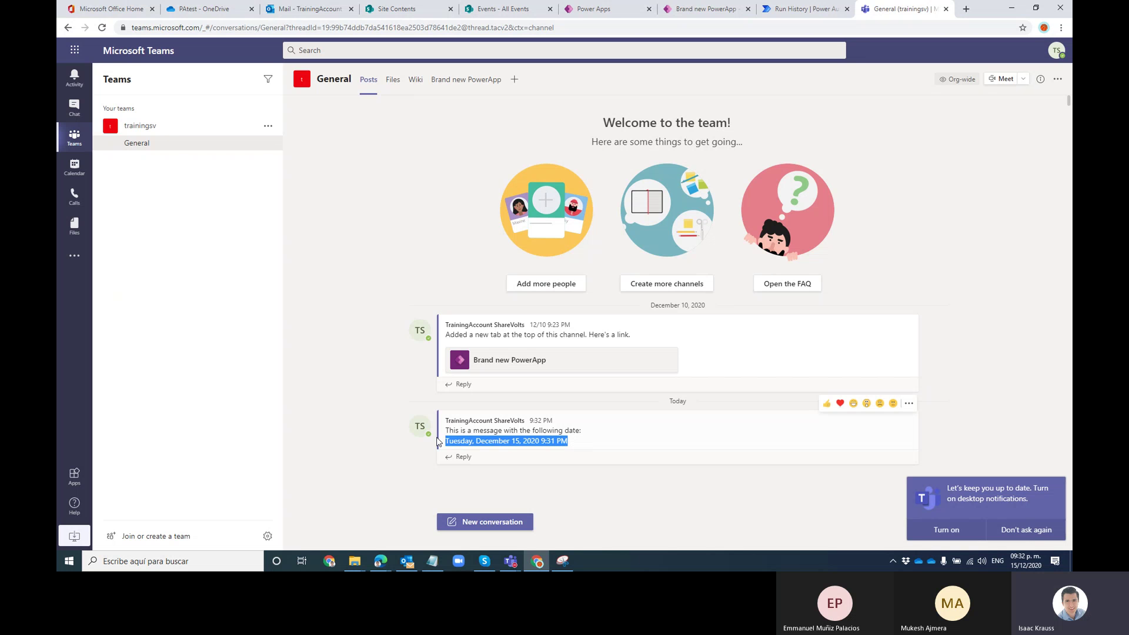
pyautogui.click(380, 330)
# - Go back to the Test Flow details page and check the current system time
pyautogui.click(803, 9)
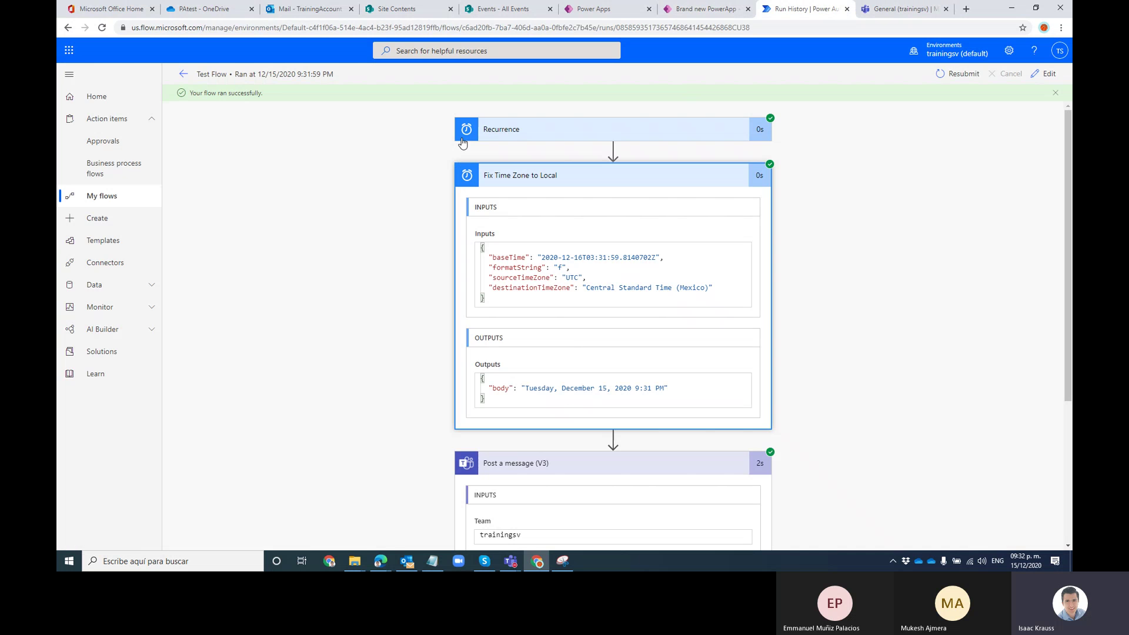
pyautogui.click(183, 73)
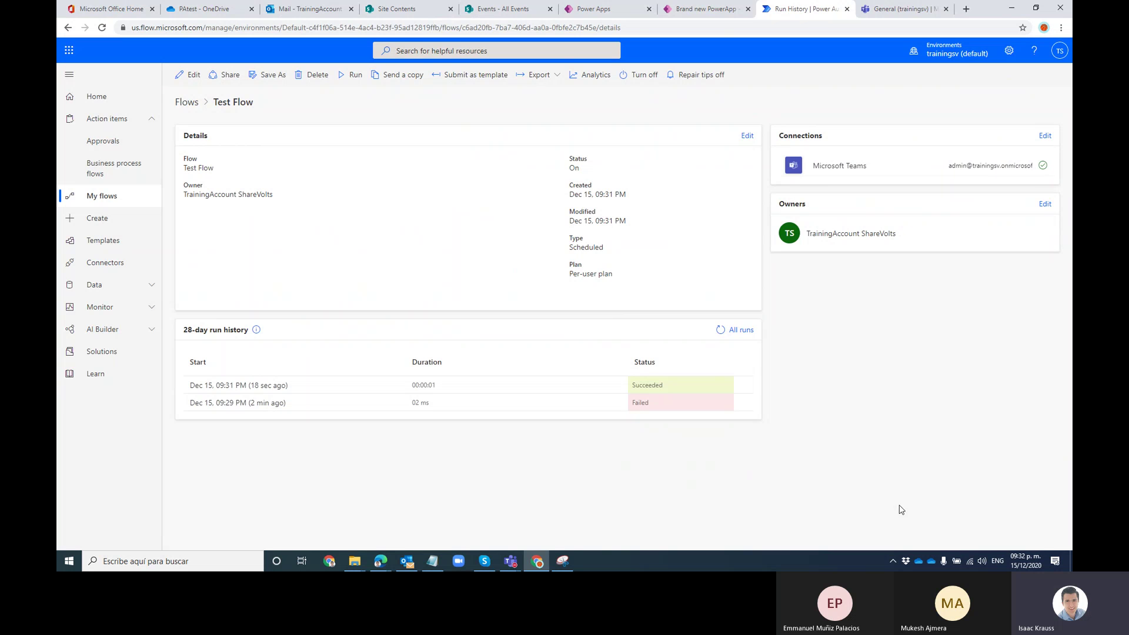
pyautogui.click(1025, 561)
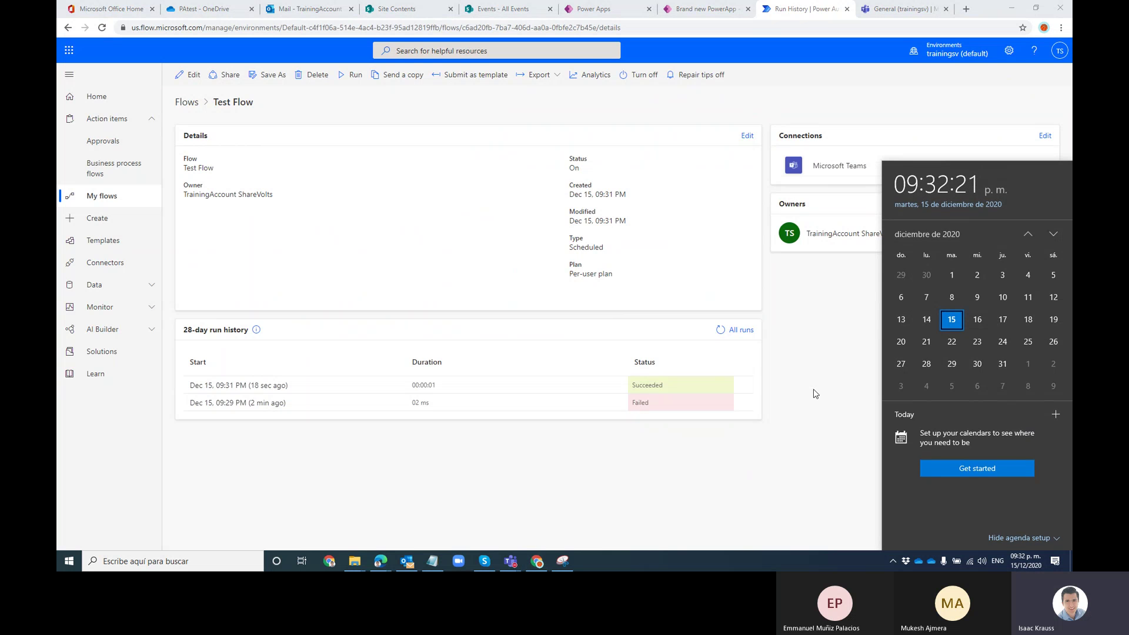
pyautogui.click(812, 393)
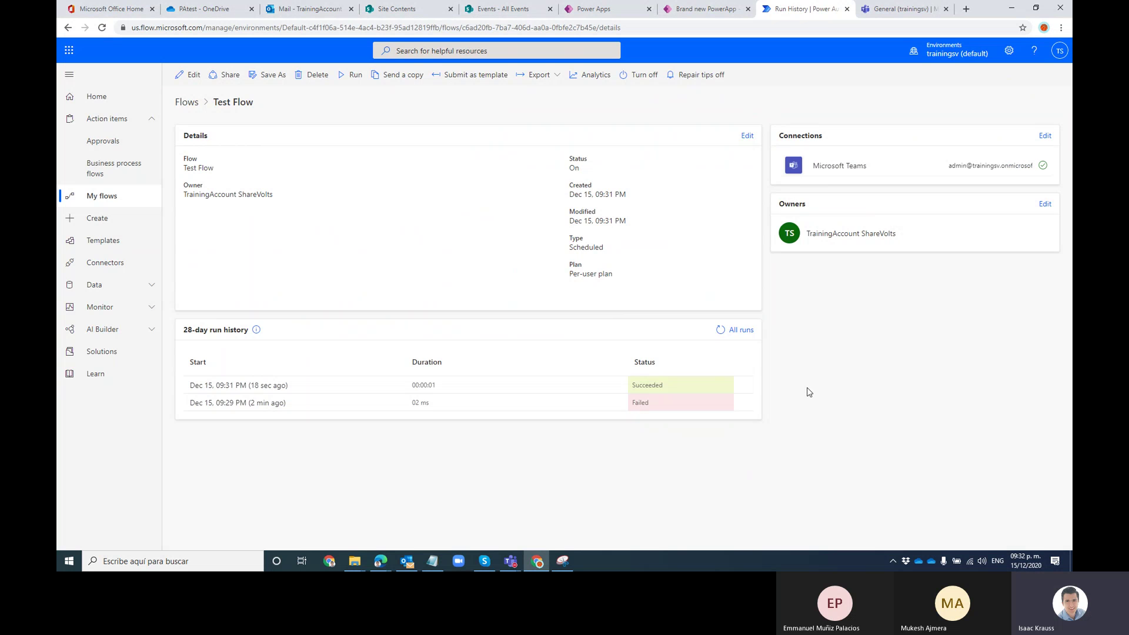
# - Edit Test Flow, showing Recurrence's advanced time zone options and the Fix Time Zone to Local step
pyautogui.click(194, 75)
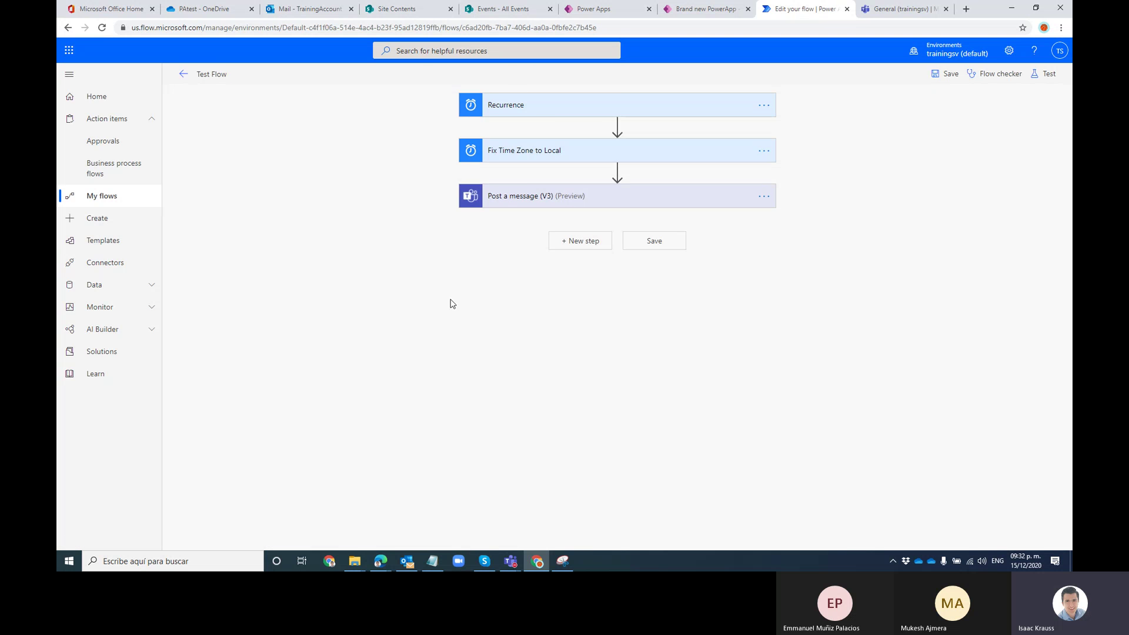
pyautogui.click(534, 106)
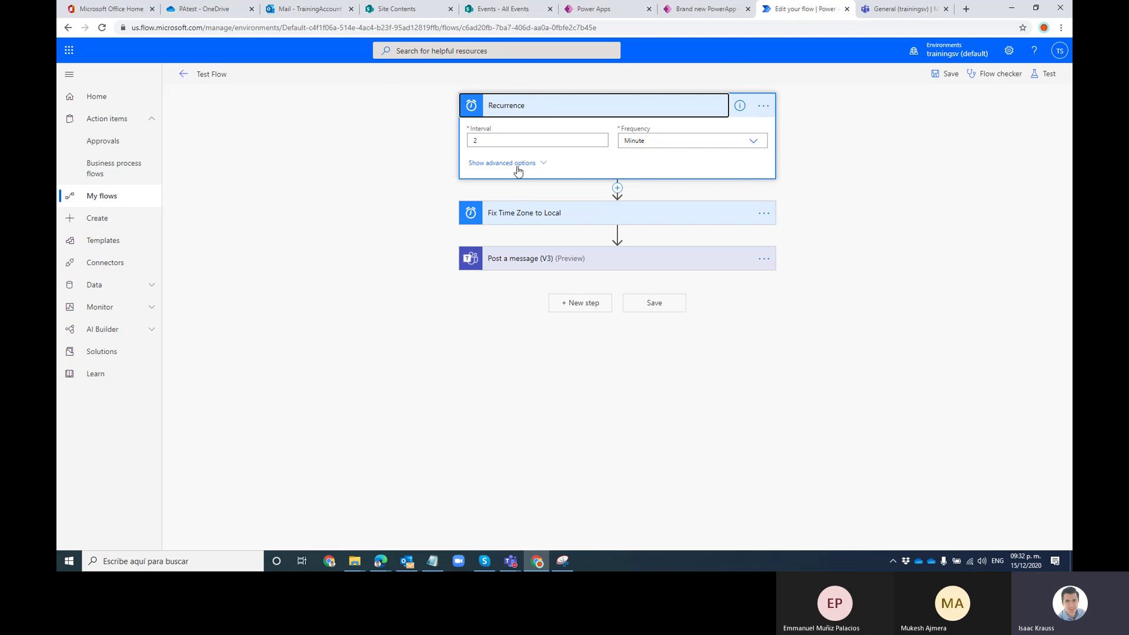
pyautogui.click(515, 164)
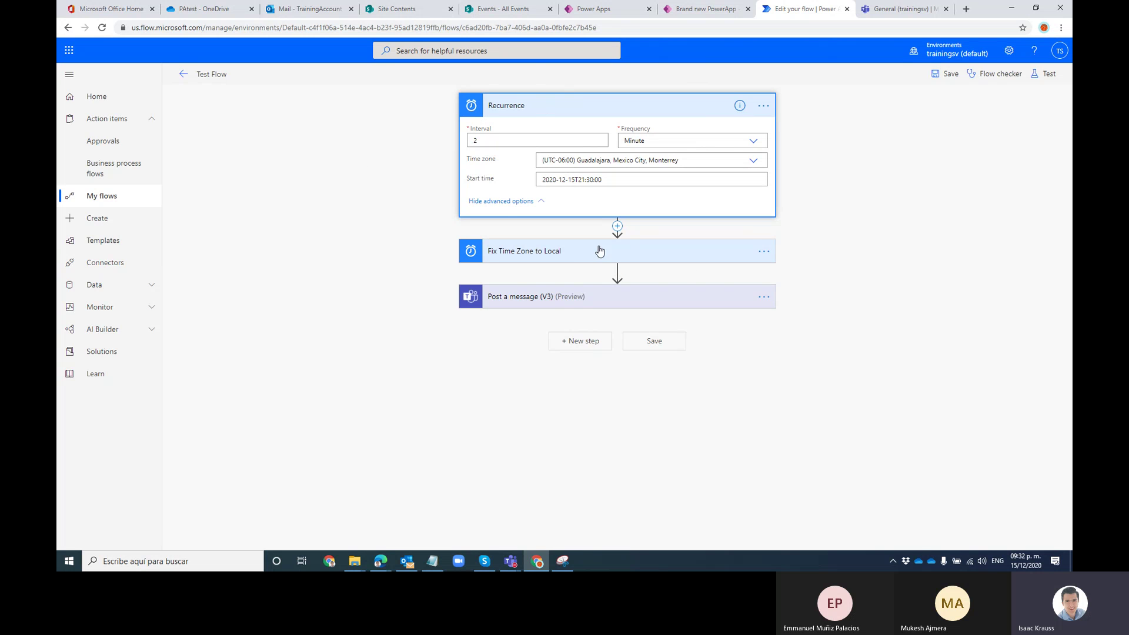
pyautogui.click(568, 254)
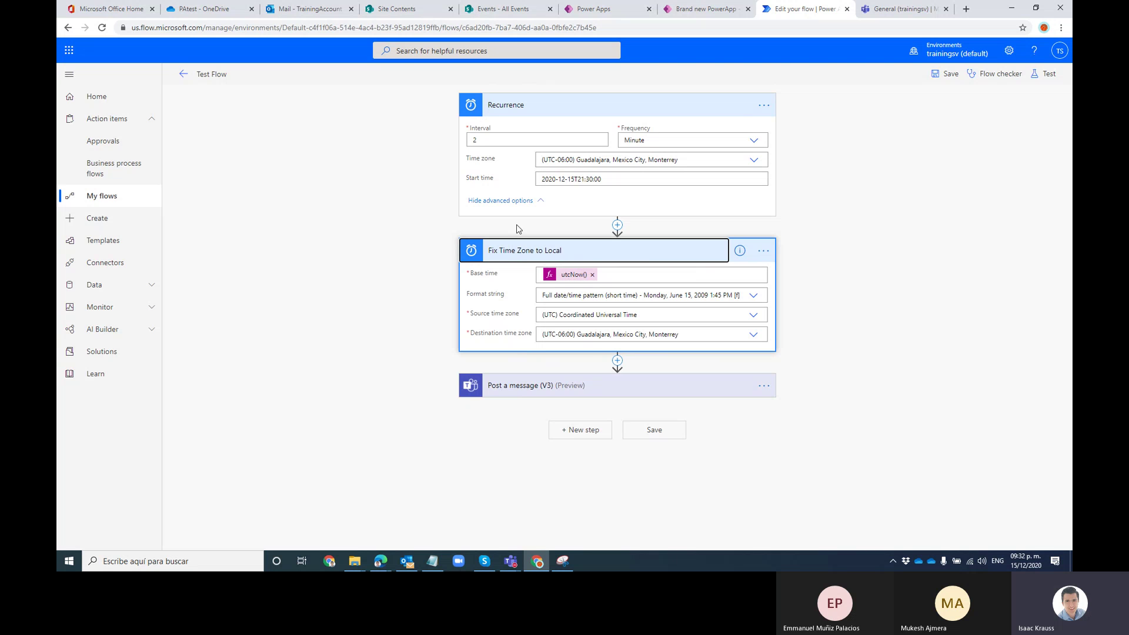
# - Start a Base time expression reading convertFromUtc(utcNow(),'')
pyautogui.click(617, 275)
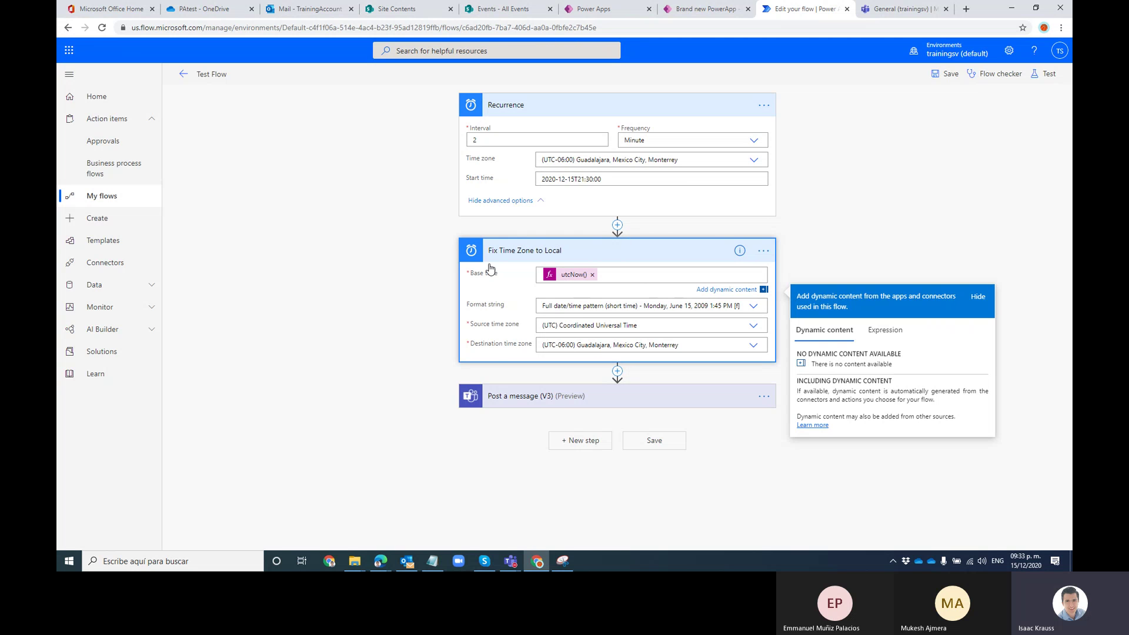
pyautogui.click(899, 323)
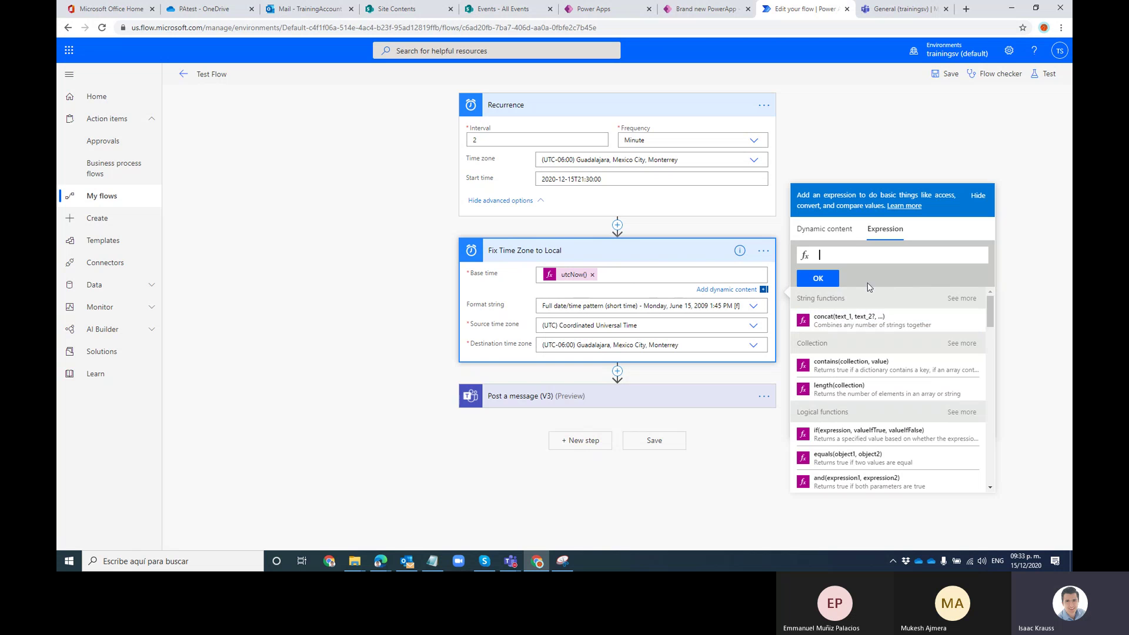
pyautogui.write('c')
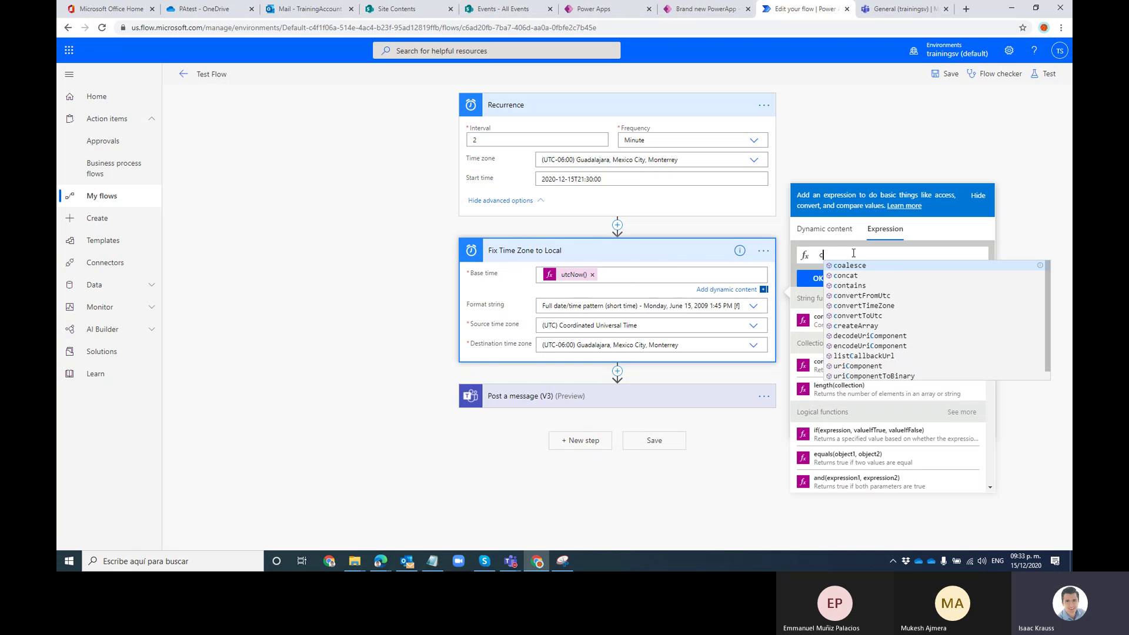
pyautogui.write('onve')
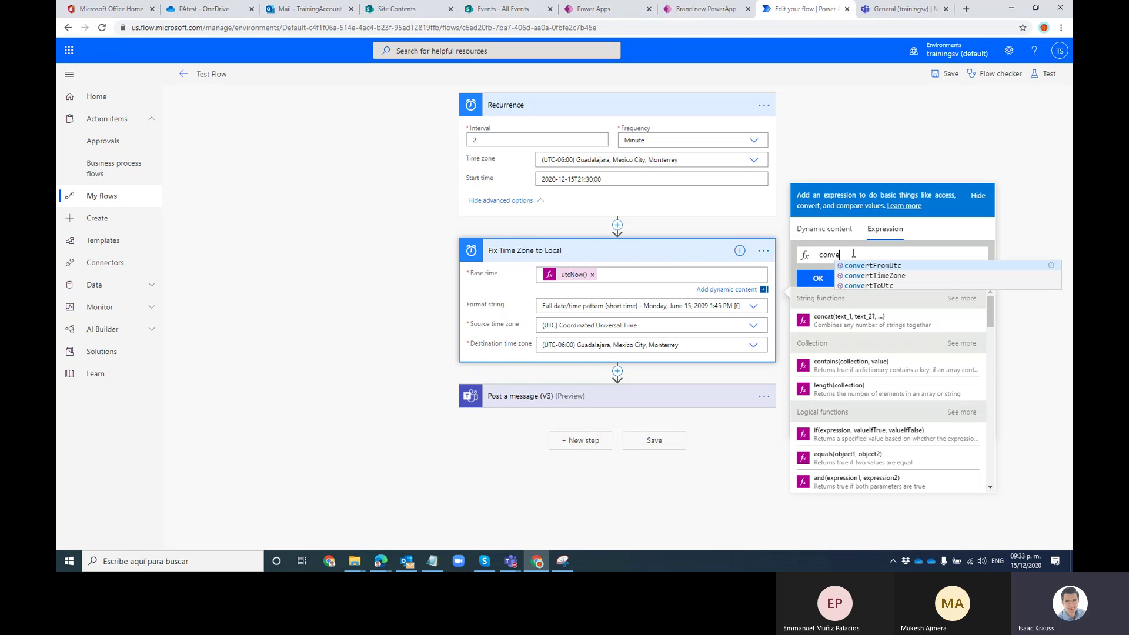
pyautogui.click(867, 266)
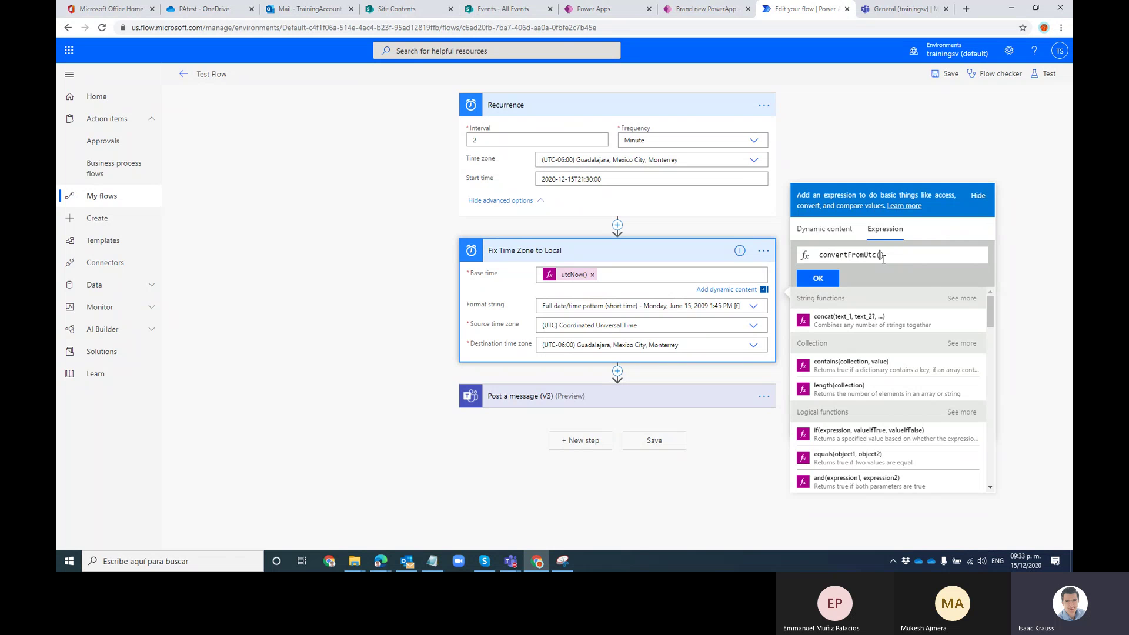
pyautogui.write('utc')
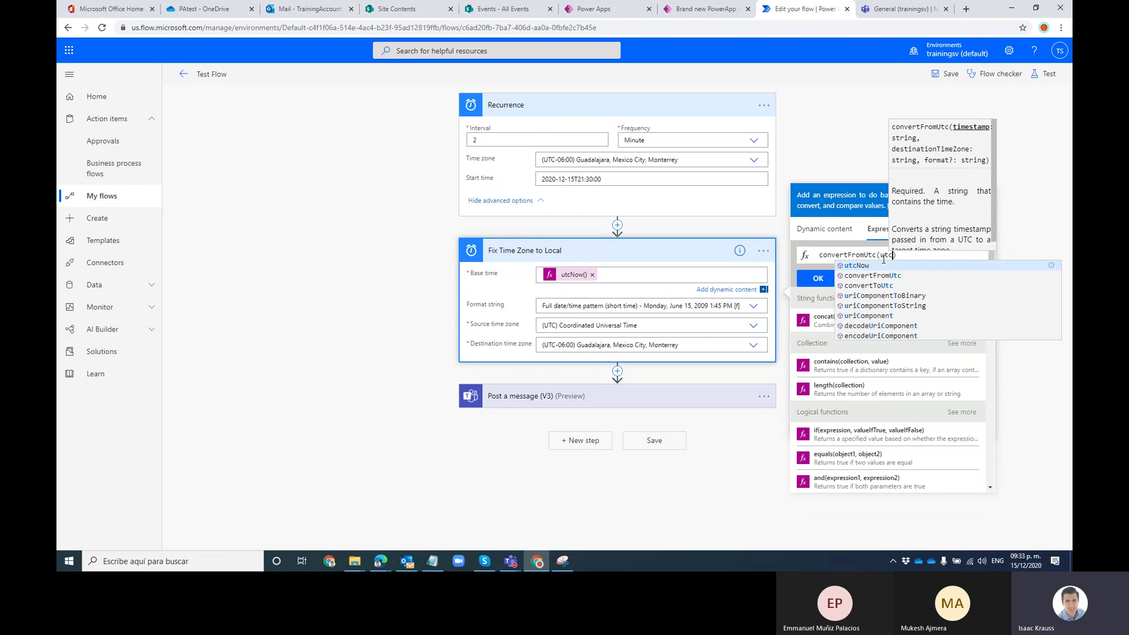
pyautogui.click(885, 264)
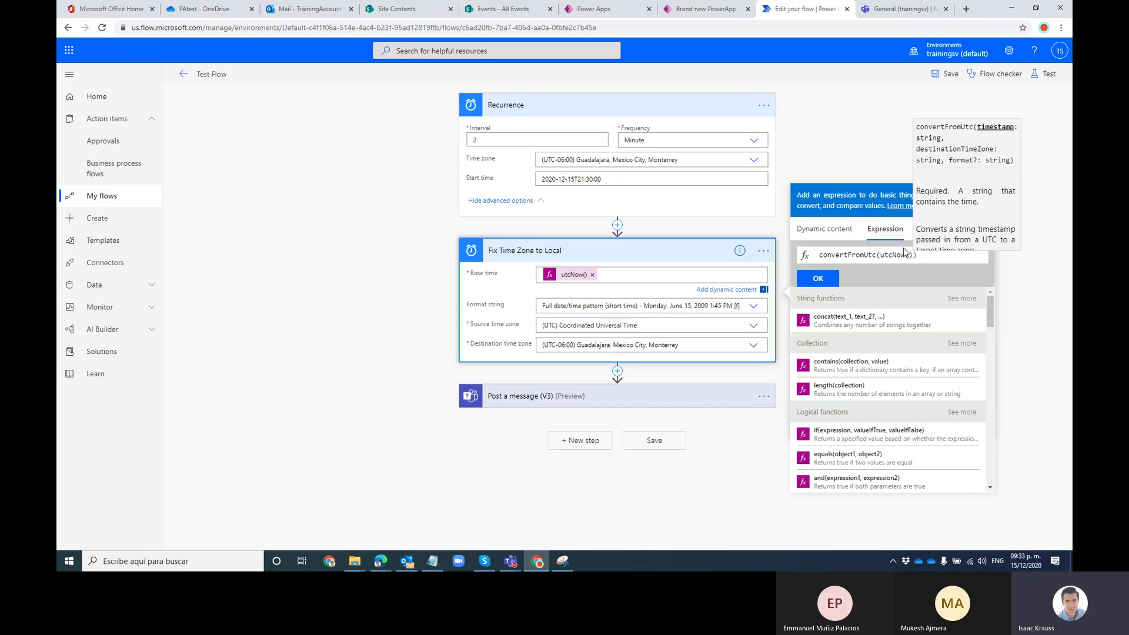
pyautogui.write(',')
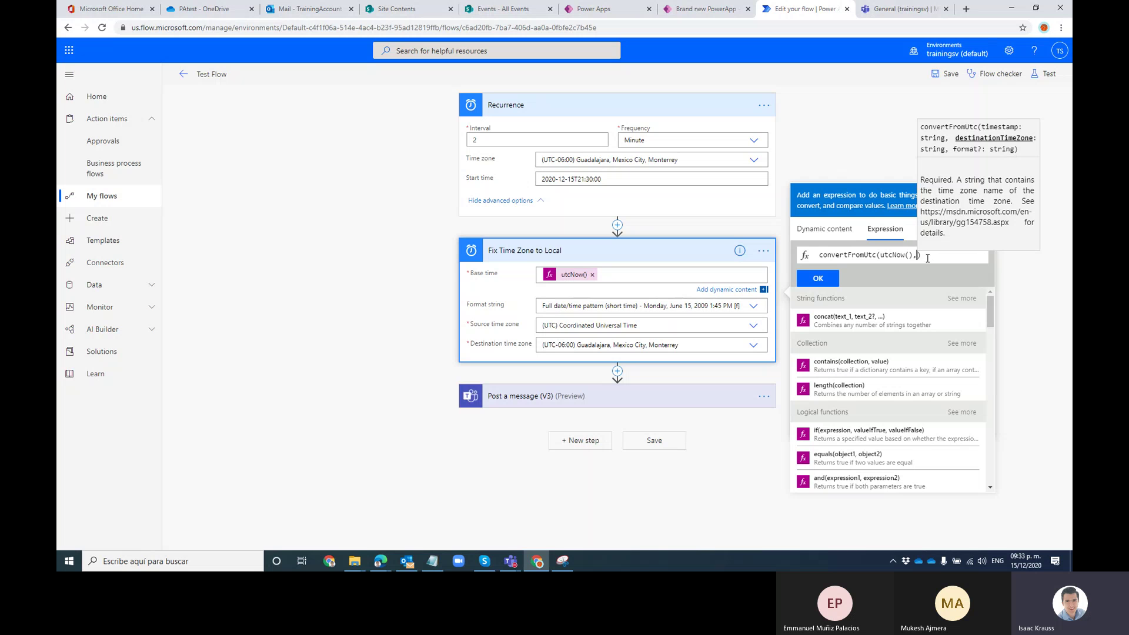
pyautogui.write("'")
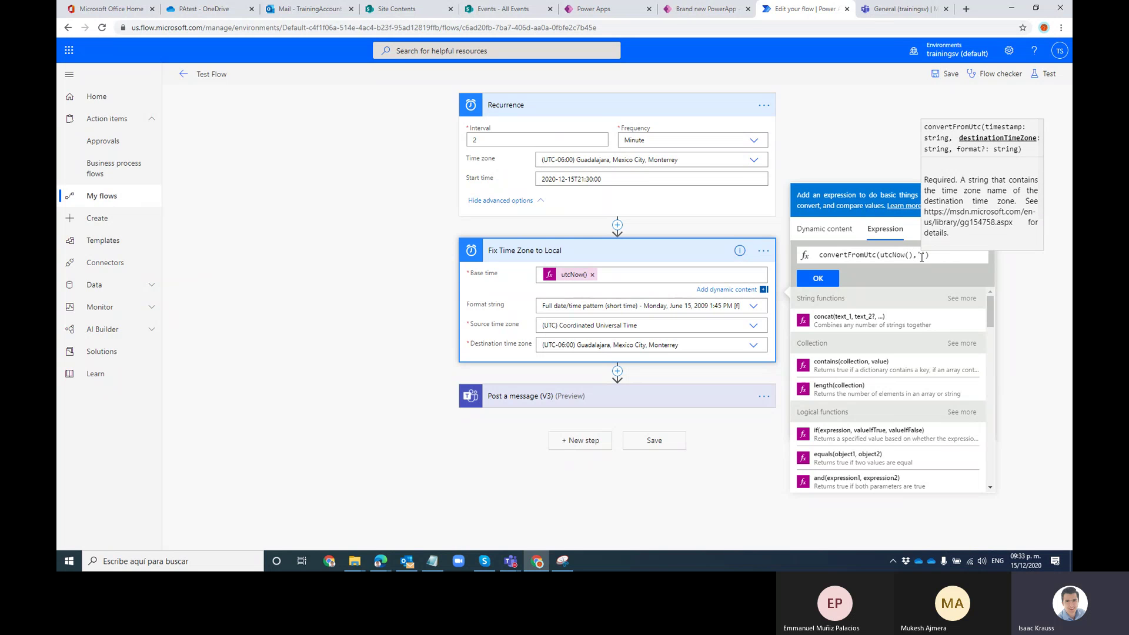
# - Select the time zone reference link shown in the convertFromUtc parameter hint
pyautogui.moveTo(927, 211); pyautogui.dragTo(1019, 221)
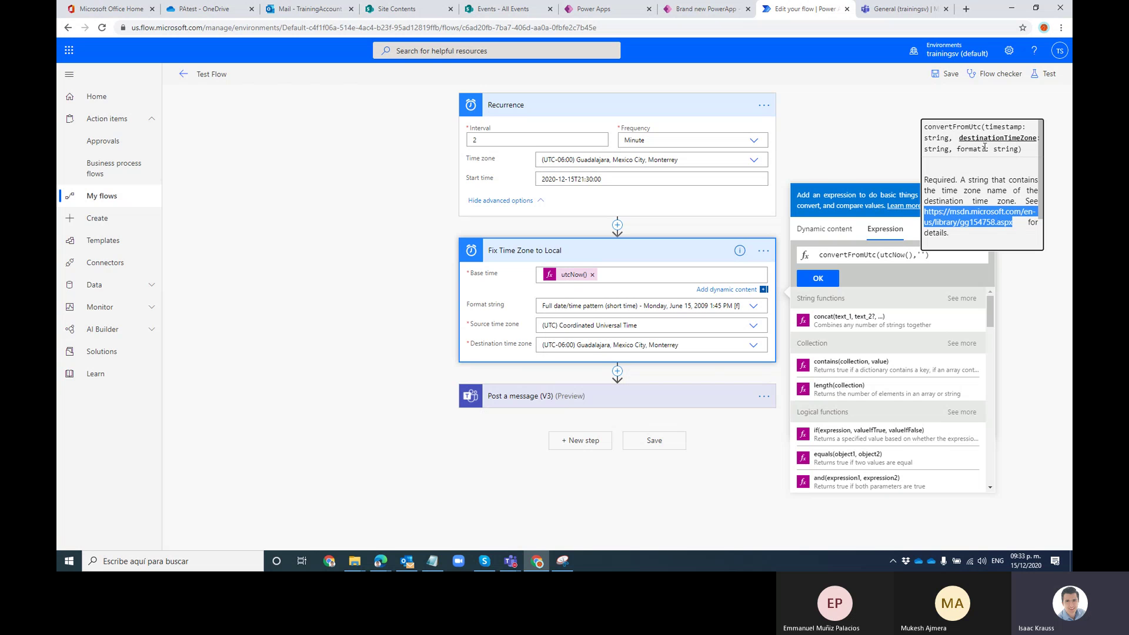
pyautogui.rightClick(939, 218)
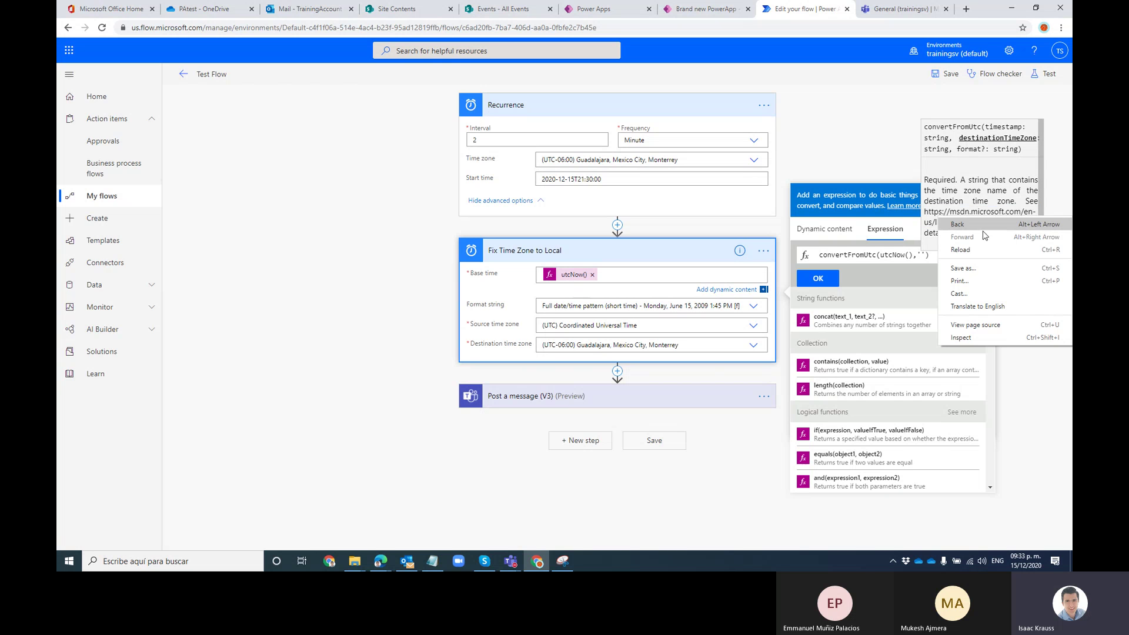
pyautogui.click(928, 213)
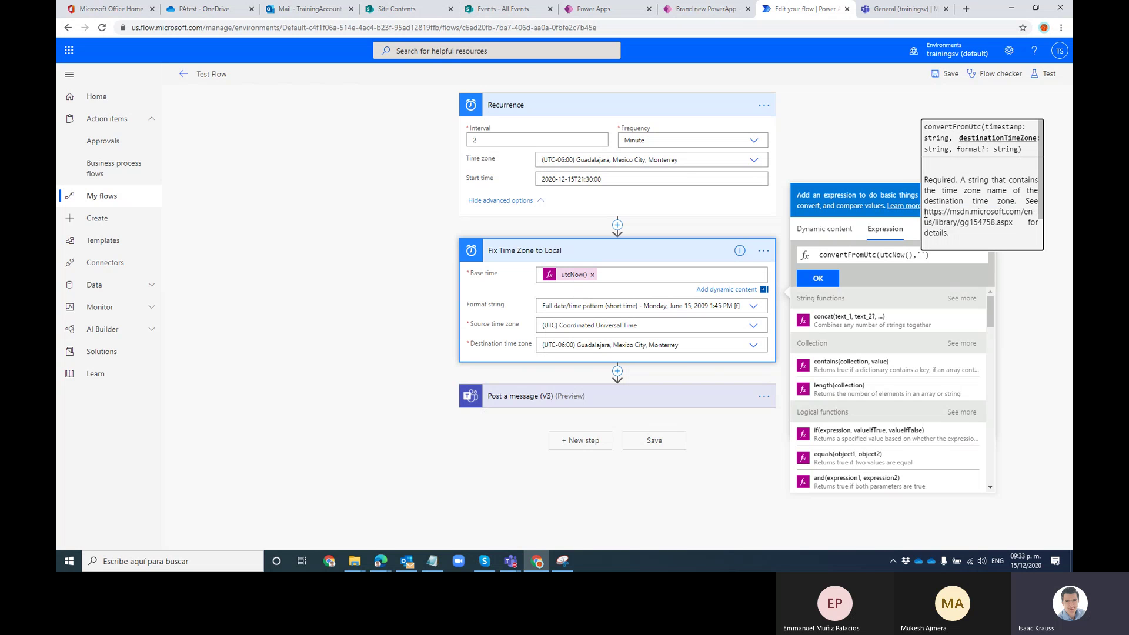
pyautogui.moveTo(926, 213); pyautogui.dragTo(1002, 221)
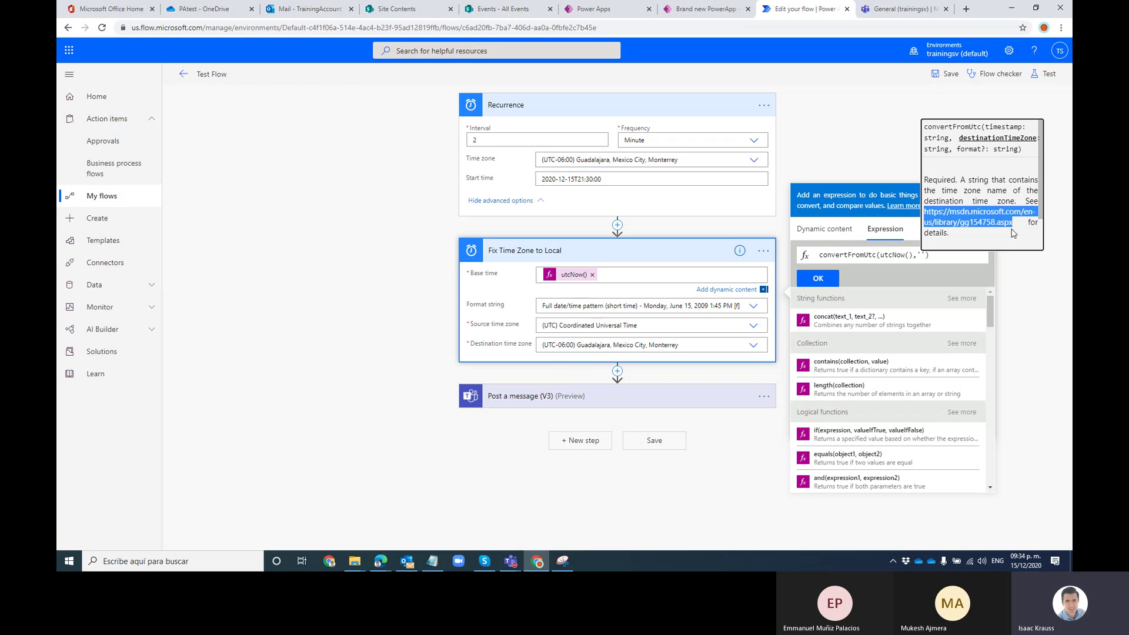
# - Load the copied time zone reference link in a new browser tab
pyautogui.hotkey('ctrl', 'c')
pyautogui.click(966, 9)
pyautogui.hotkey('ctrl', 'v')
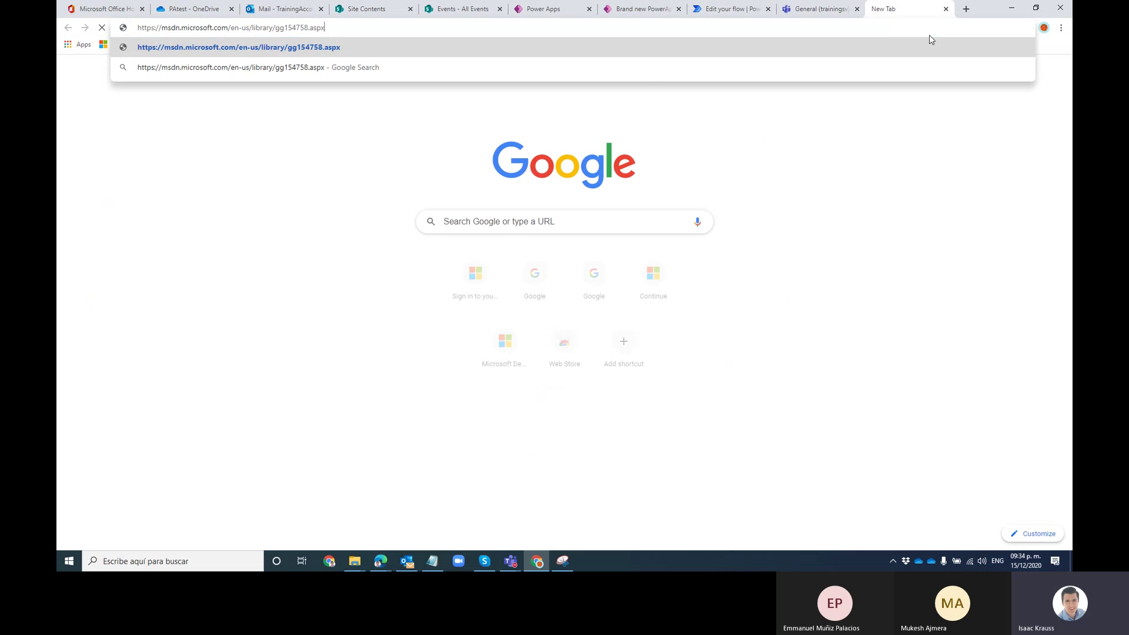
pyautogui.press('Return')
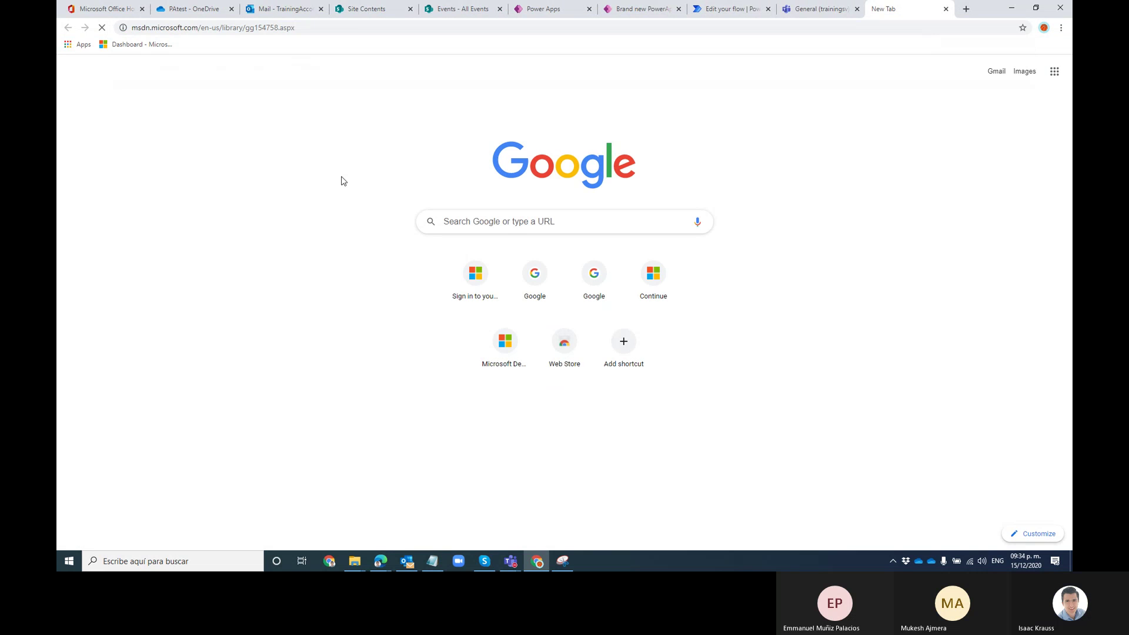
# - Select 'Central Standard Time (Mexico)' in the Time Zone IDs table and go back to the flow editor
pyautogui.scroll(-5, 528, 218)
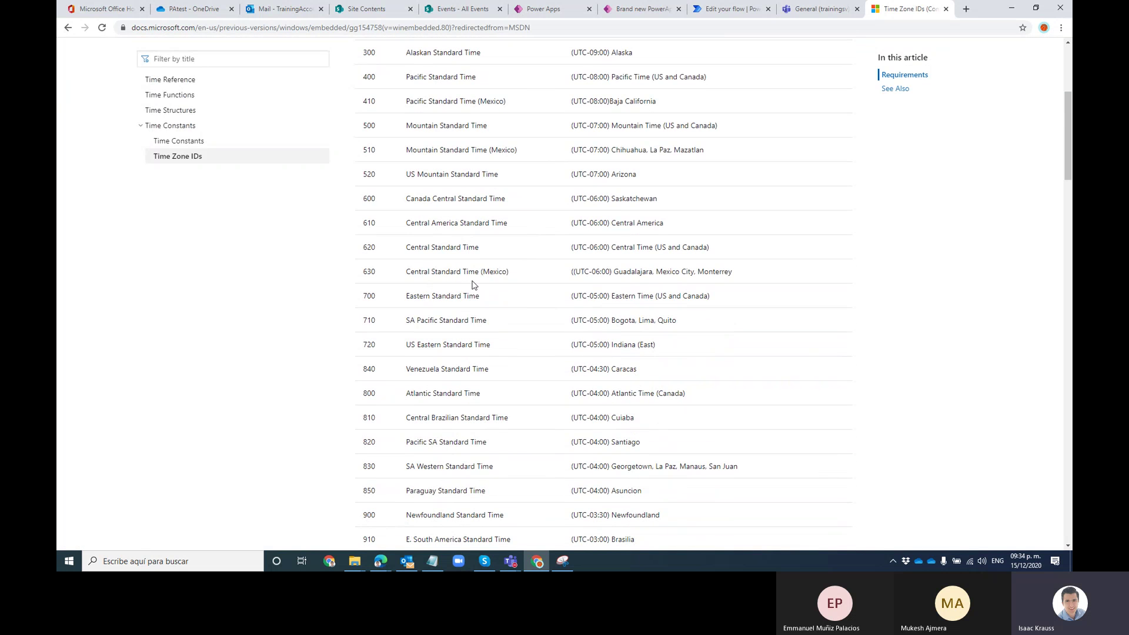
pyautogui.moveTo(518, 274); pyautogui.dragTo(396, 277)
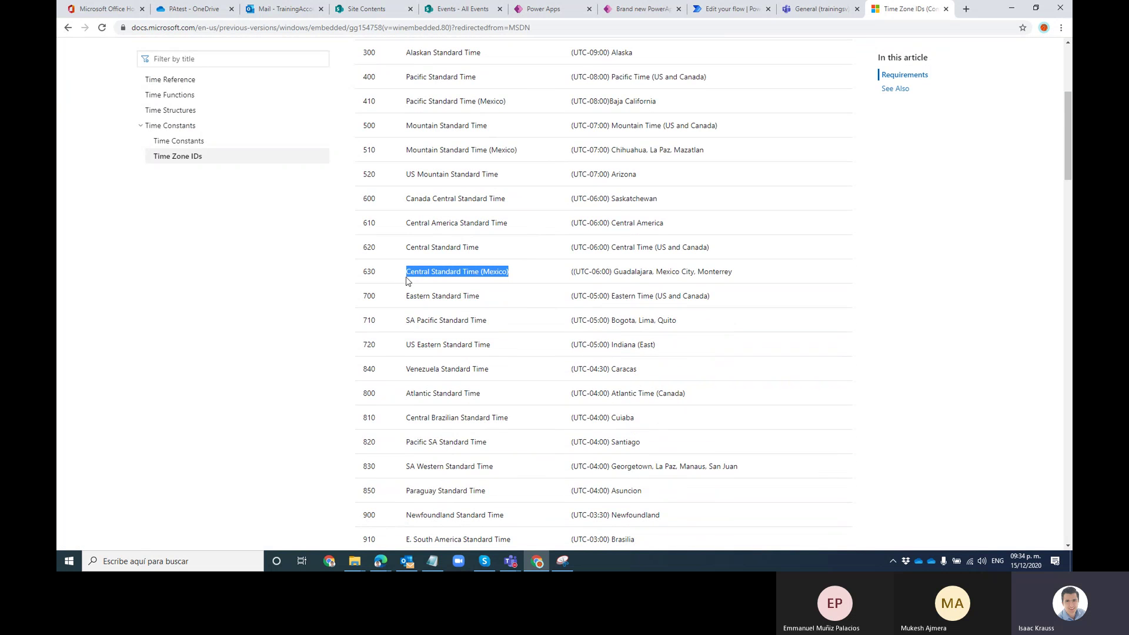
pyautogui.scroll(5, 468, 269)
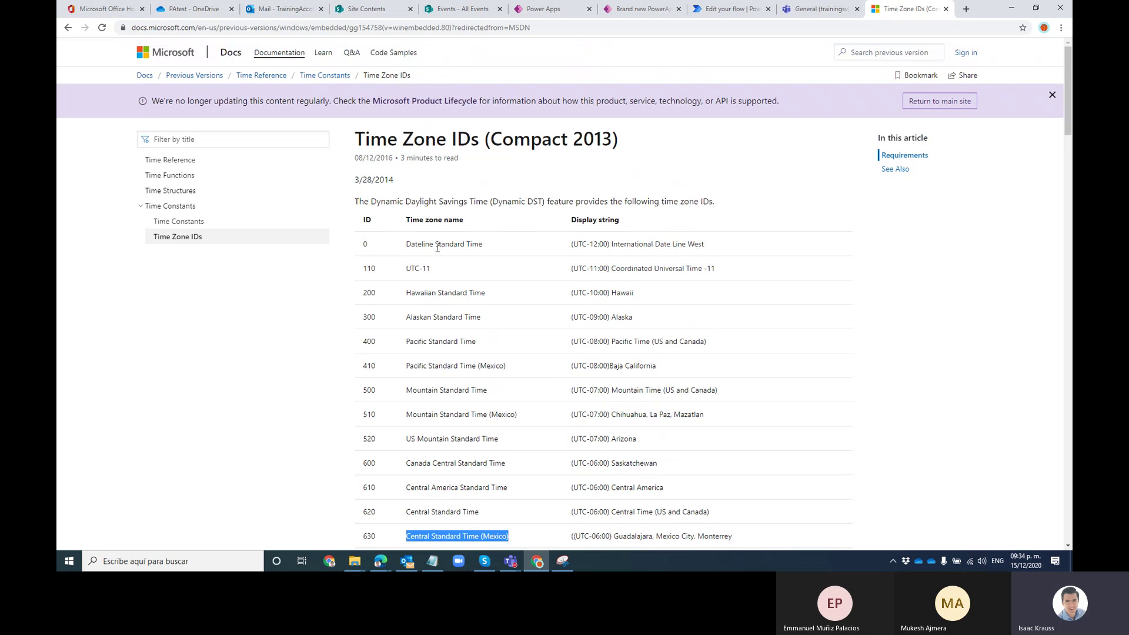
pyautogui.scroll(-2, 437, 248)
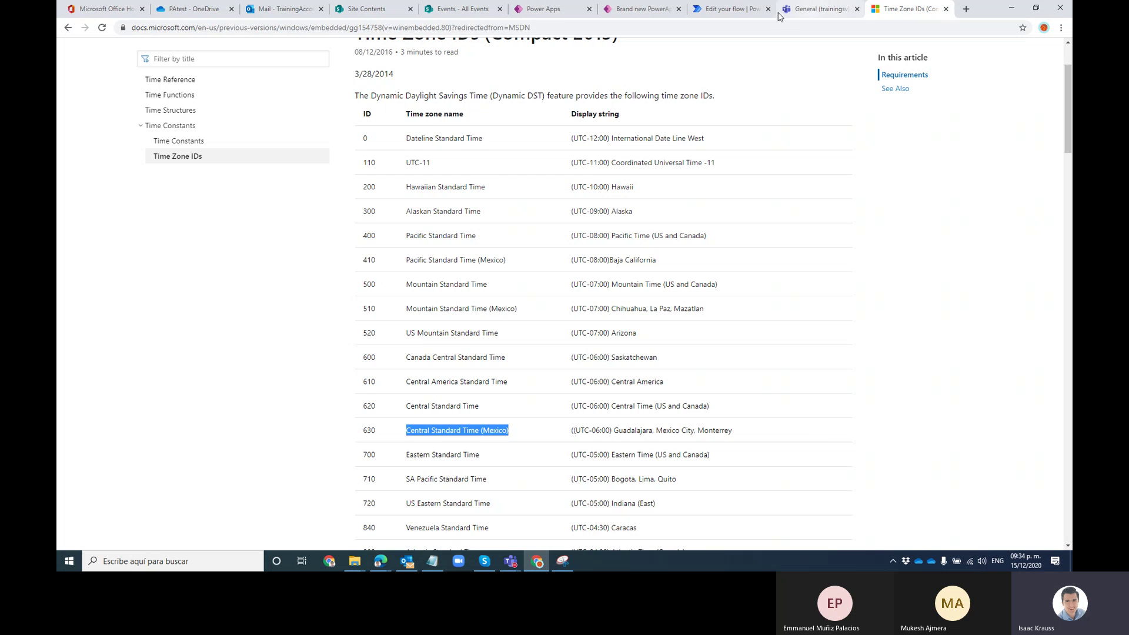
pyautogui.click(730, 9)
# - Paste 'Central Standard Time (Mexico)' as the destination time zone in convertFromUtc
pyautogui.click(924, 255)
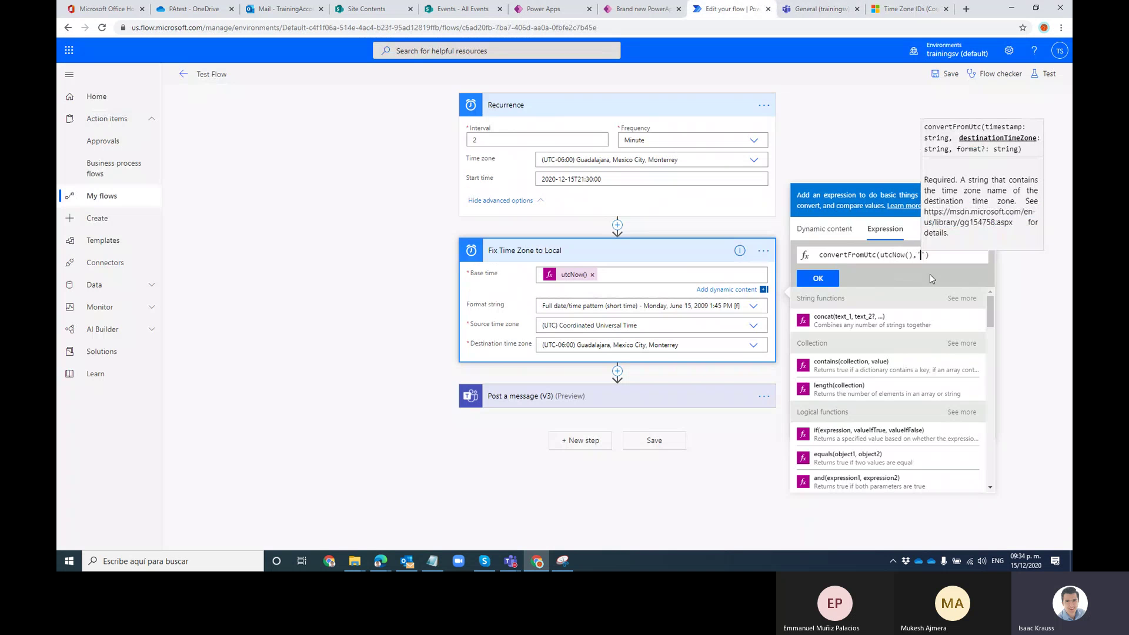
pyautogui.hotkey('ctrl', 'v')
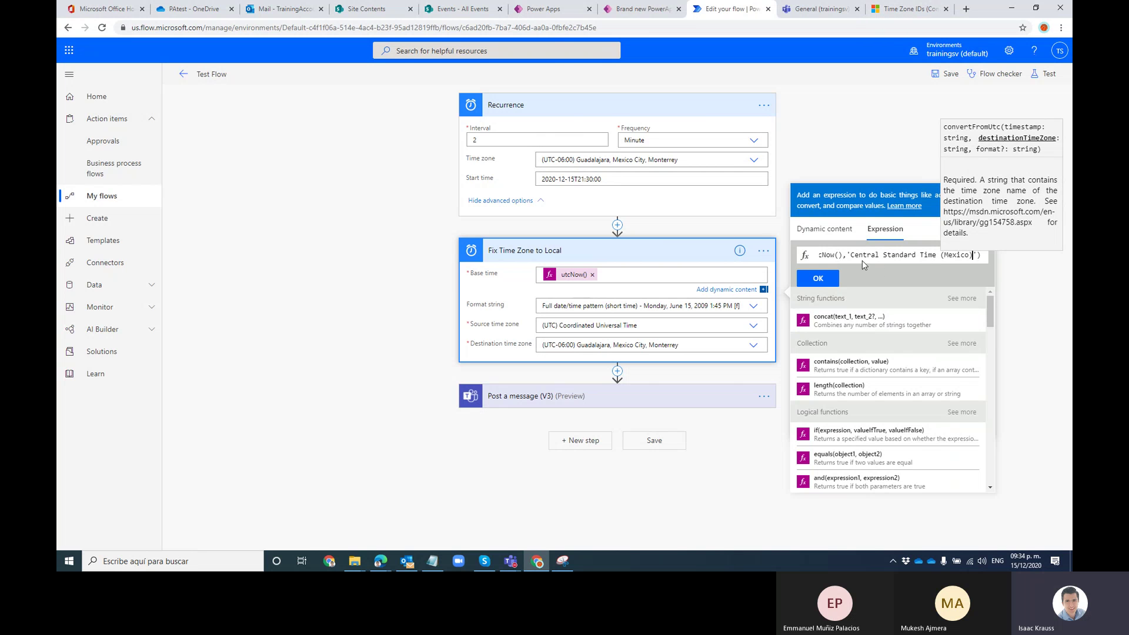
pyautogui.write("'")
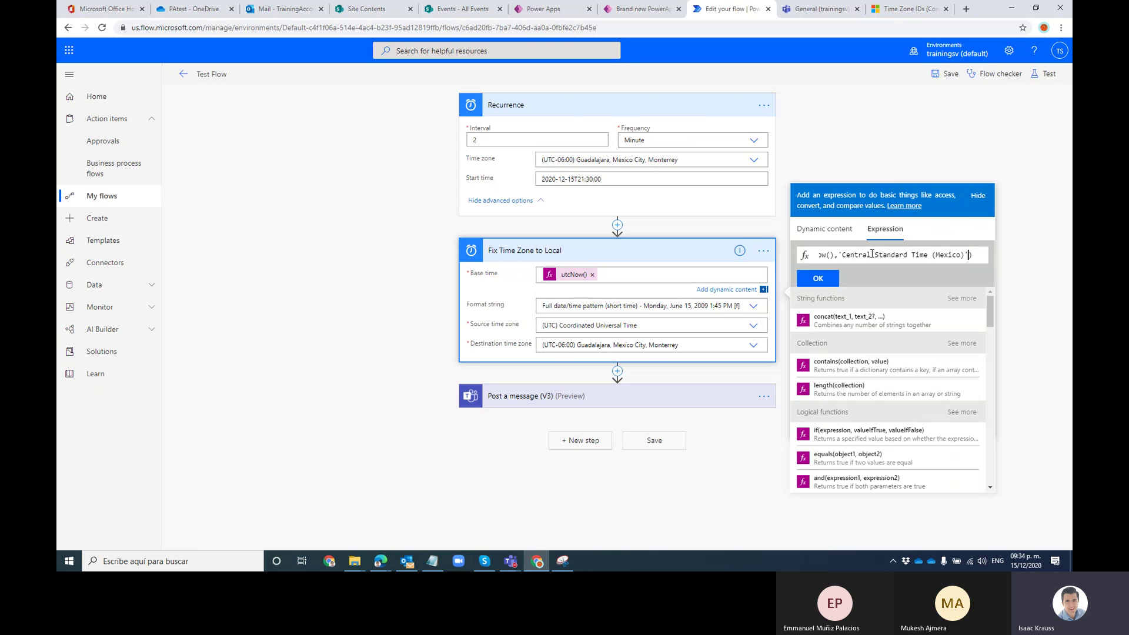
pyautogui.click(903, 10)
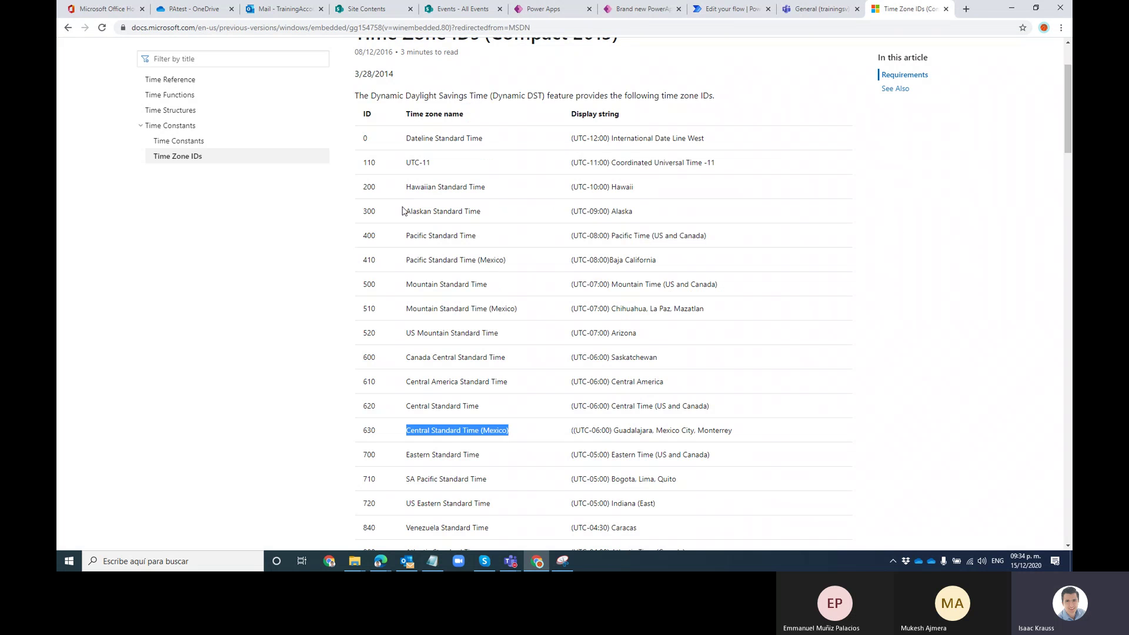
pyautogui.click(711, 7)
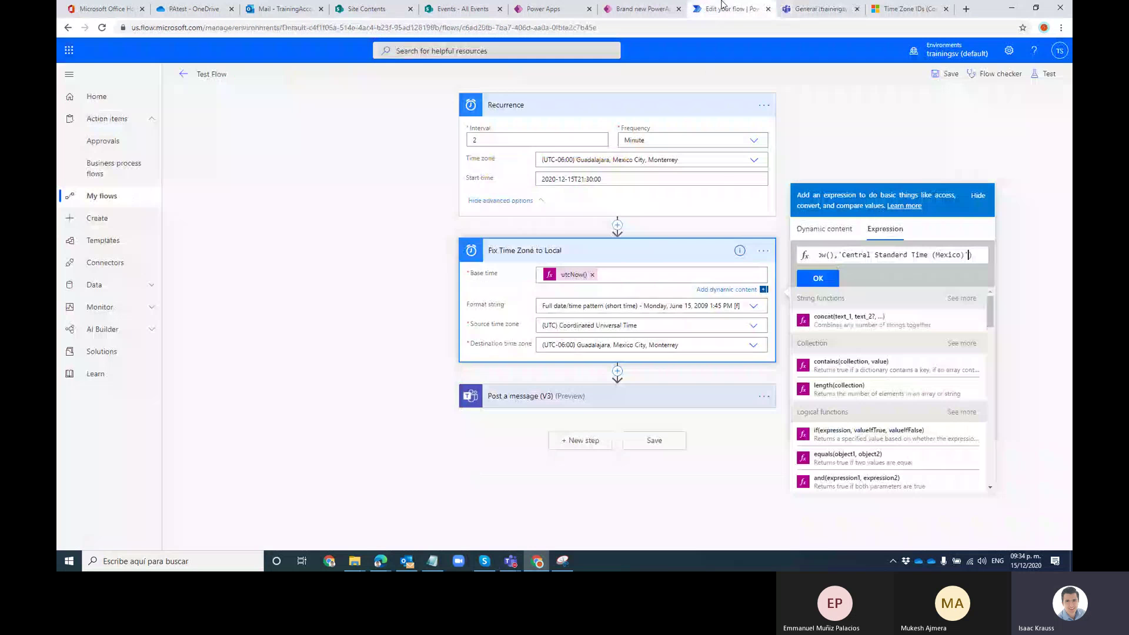
# - Add the 'yyyy-mm' format argument to the expression and close the expression editor
pyautogui.click(966, 254)
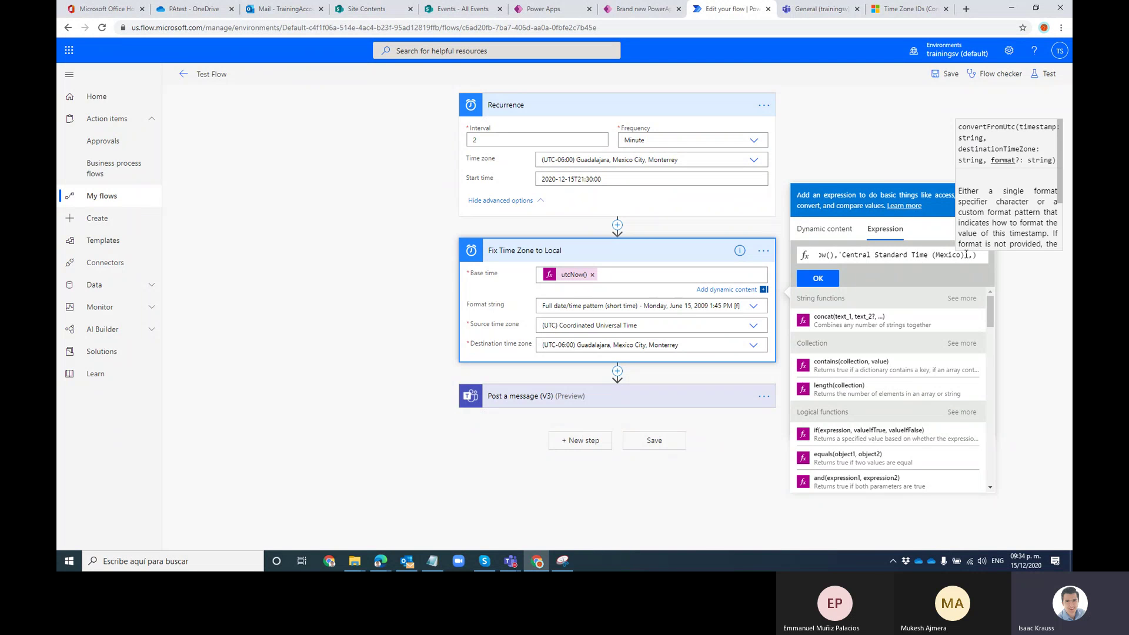
pyautogui.write("'")
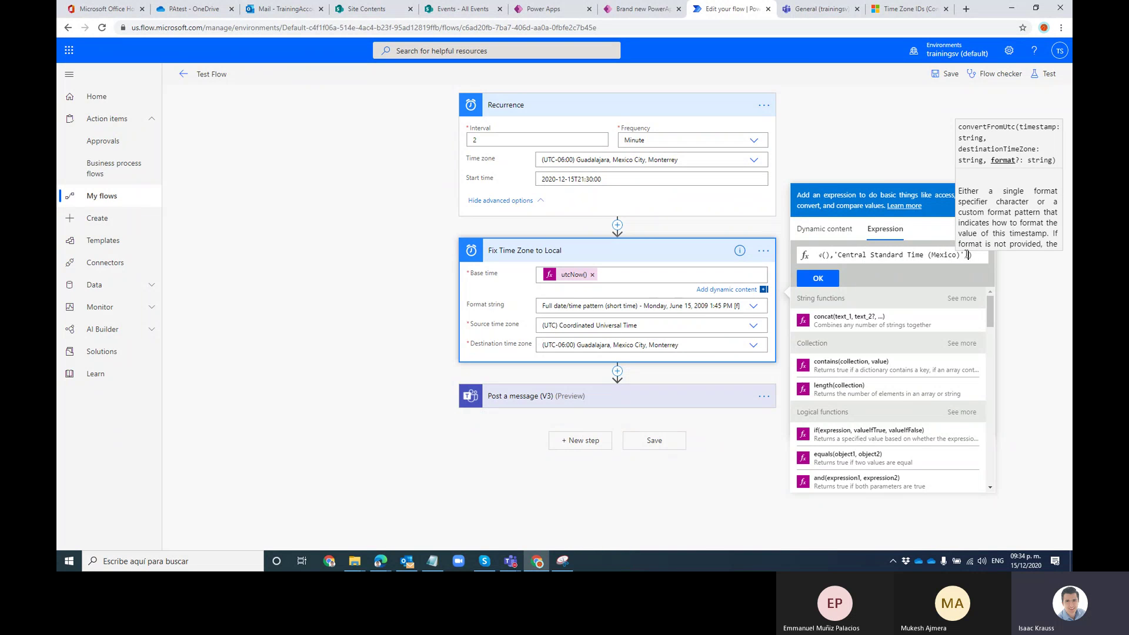
pyautogui.write(',')
pyautogui.write("'yyyy")
pyautogui.write('-mm')
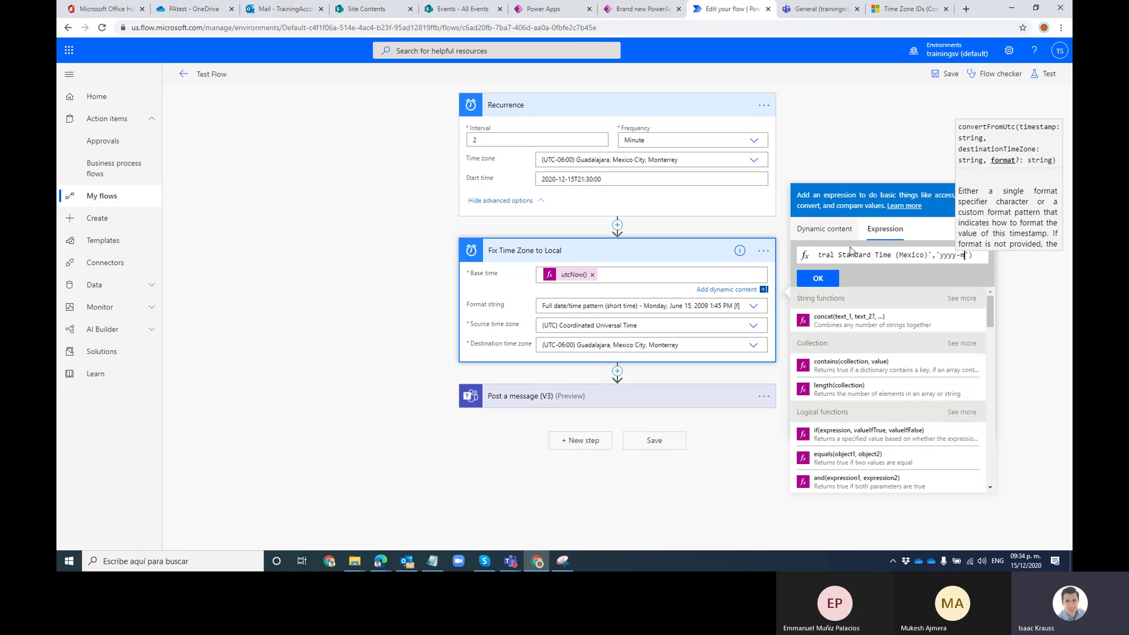
pyautogui.tripleClick(905, 254)
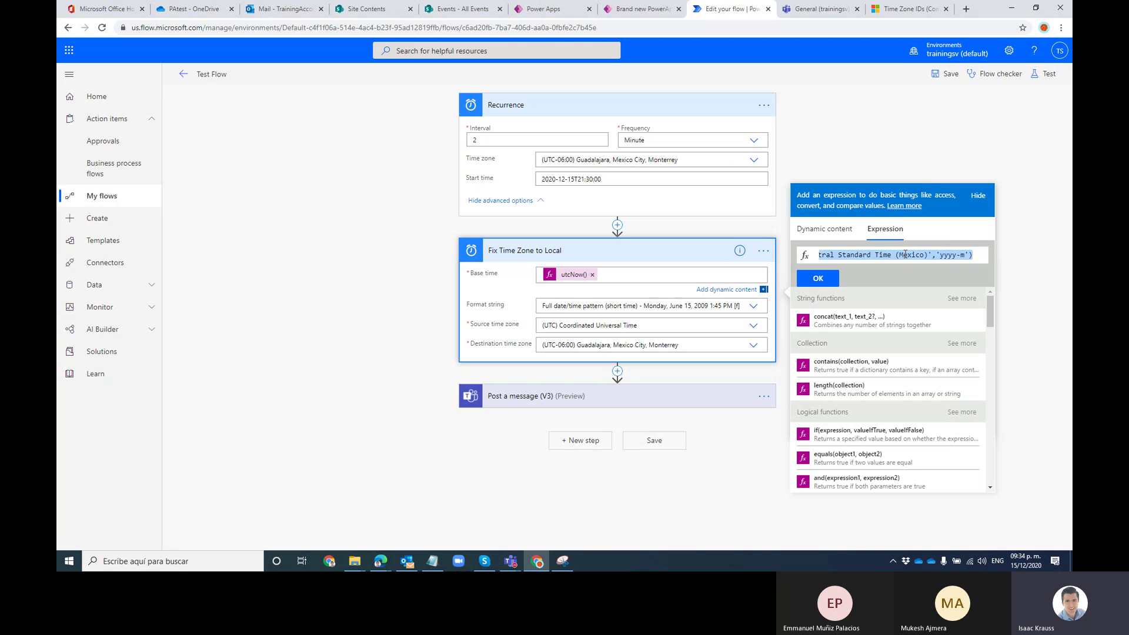
pyautogui.click(851, 271)
pyautogui.click(886, 130)
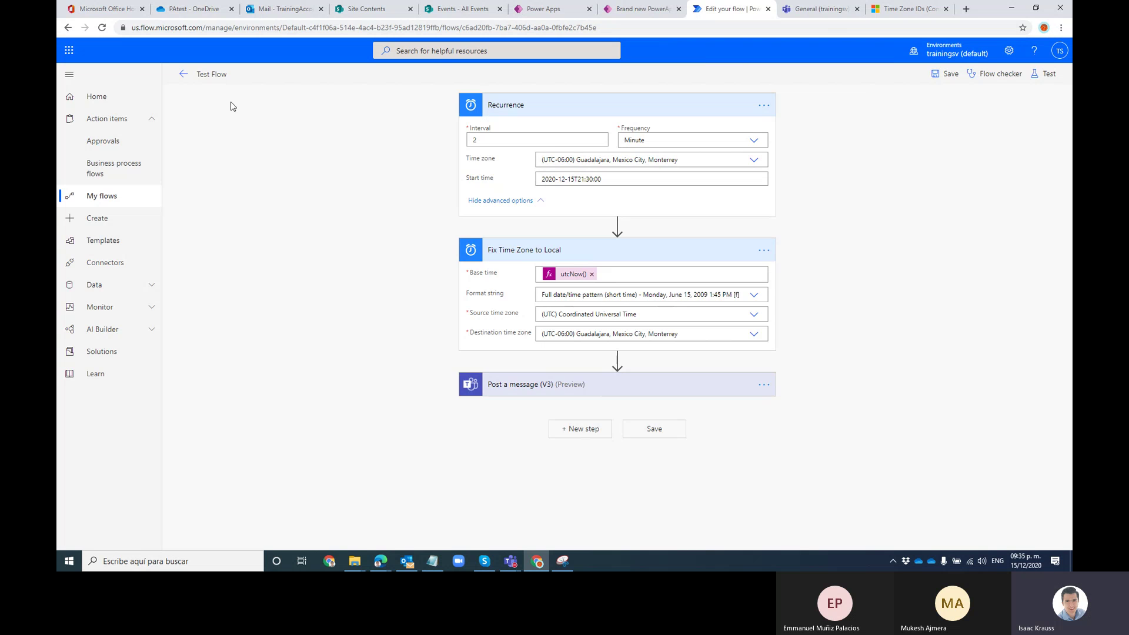
# - Review Test Flow's run history and the messages it posted in Teams
pyautogui.click(183, 75)
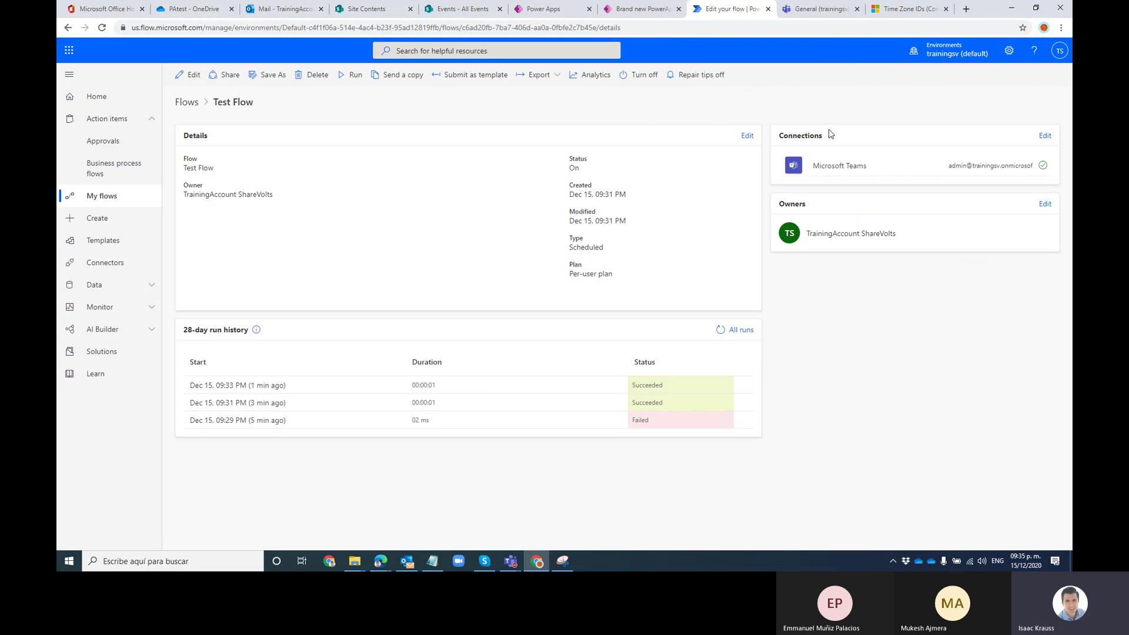
pyautogui.click(818, 9)
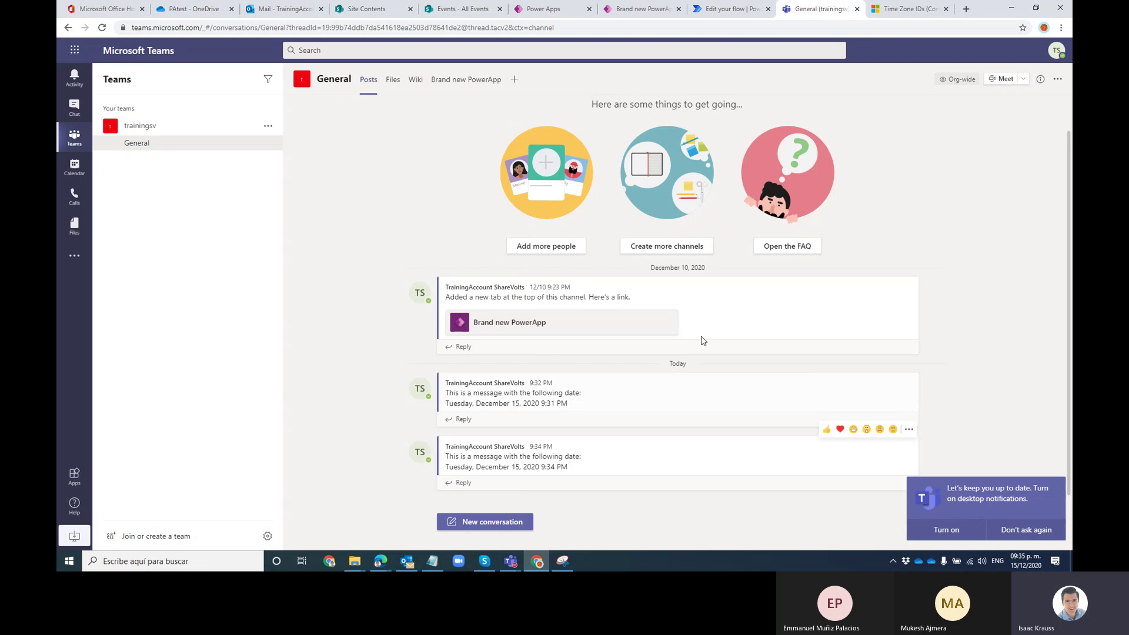
pyautogui.click(722, 17)
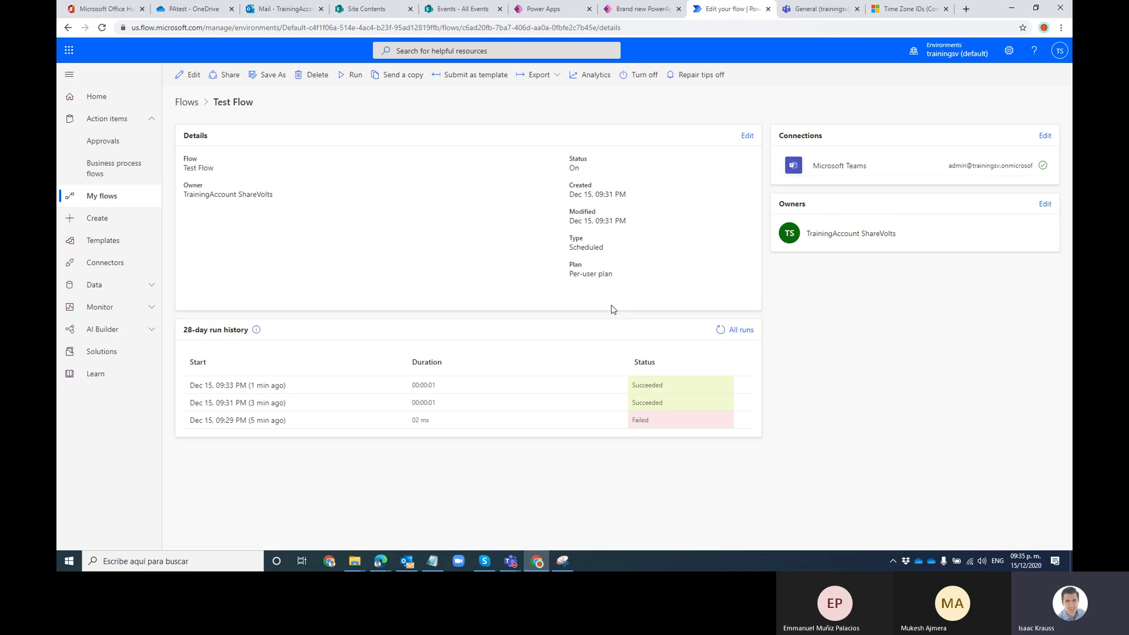
# - Turn Test Flow off and return to the My flows list
pyautogui.click(647, 82)
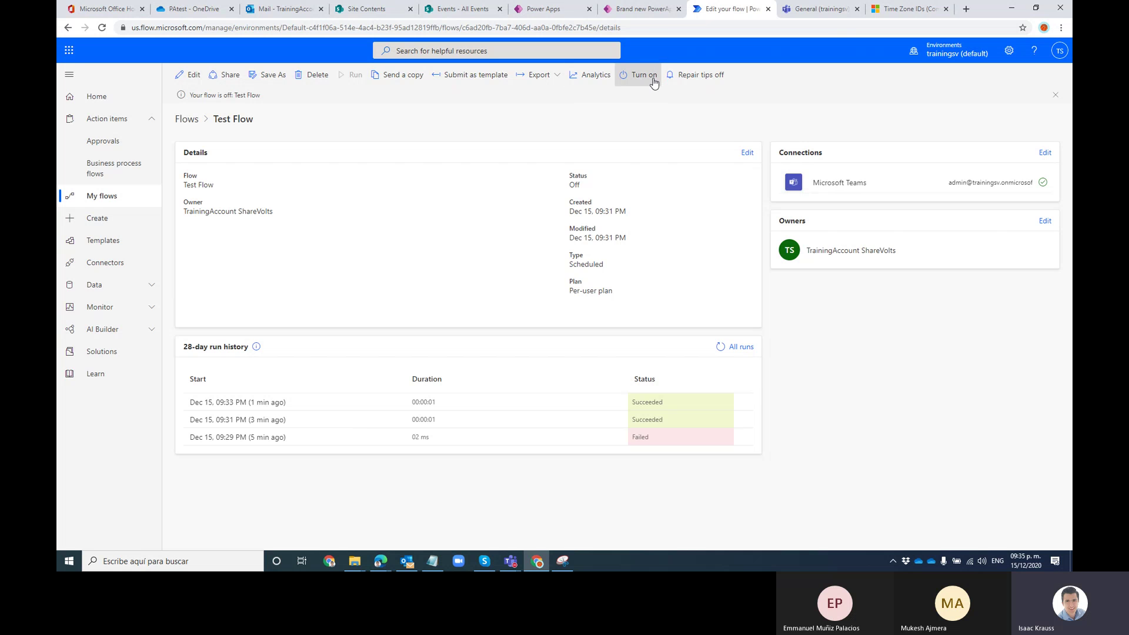
pyautogui.moveTo(593, 187); pyautogui.dragTo(569, 183)
pyautogui.click(187, 120)
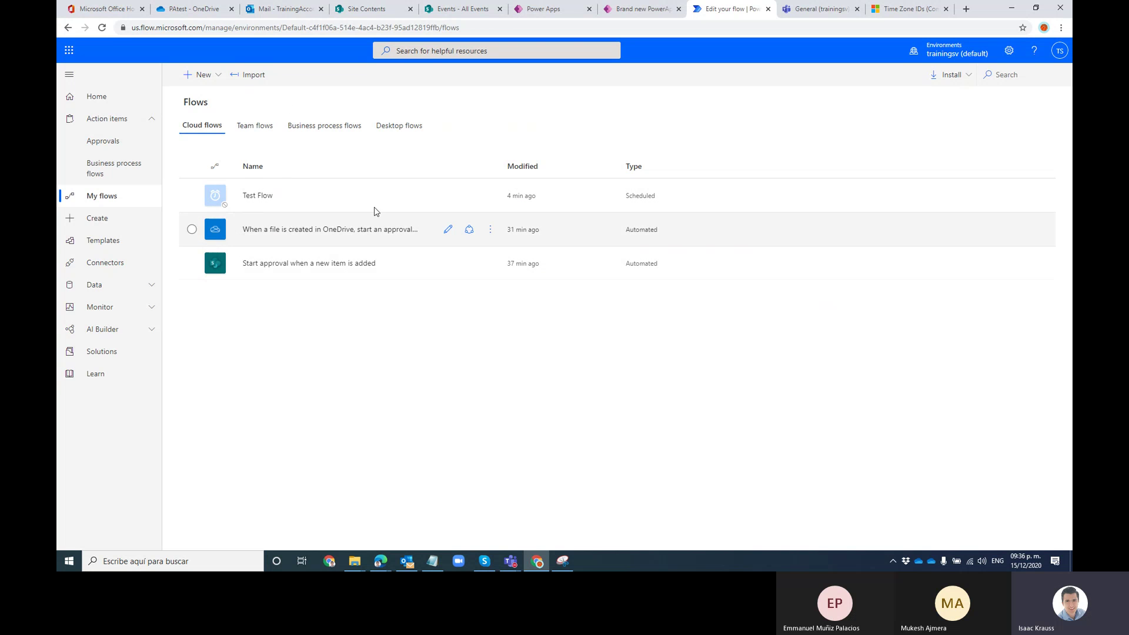
# - Create a blank instant cloud flow named DemoButton using the Manually trigger a flow trigger
pyautogui.click(215, 73)
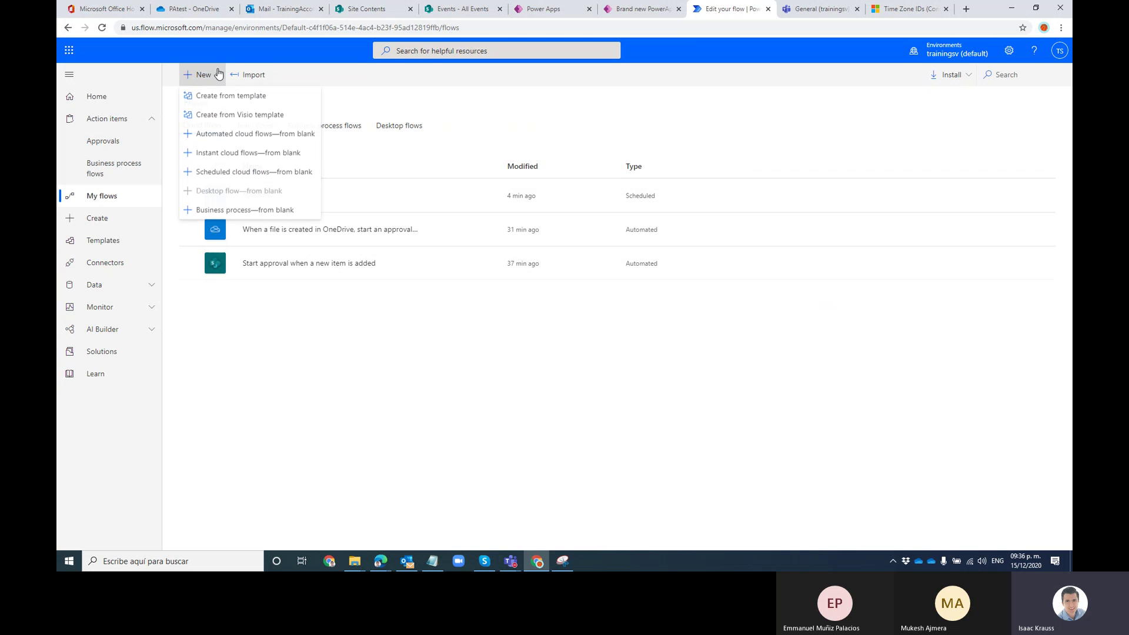
pyautogui.click(227, 155)
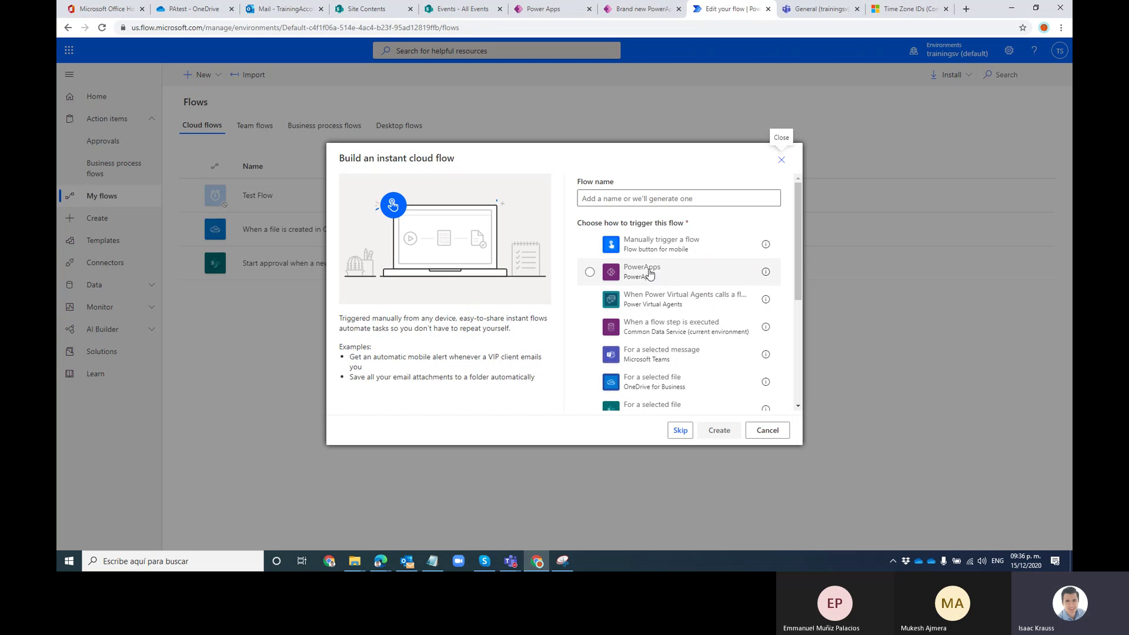
pyautogui.scroll(-6, 647, 283)
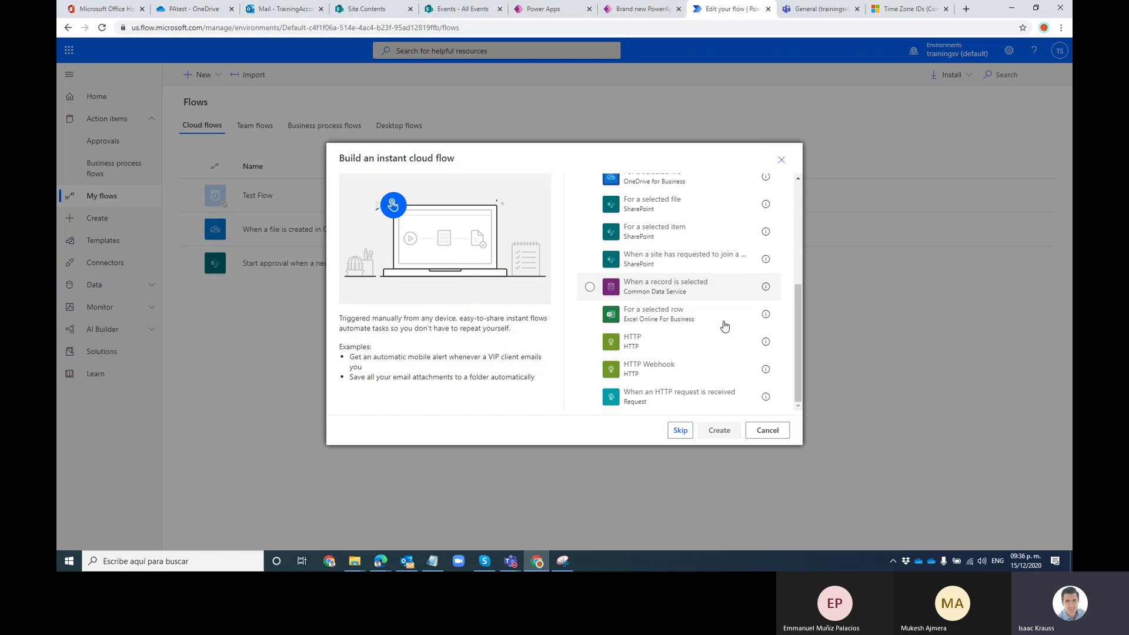
pyautogui.scroll(6, 723, 323)
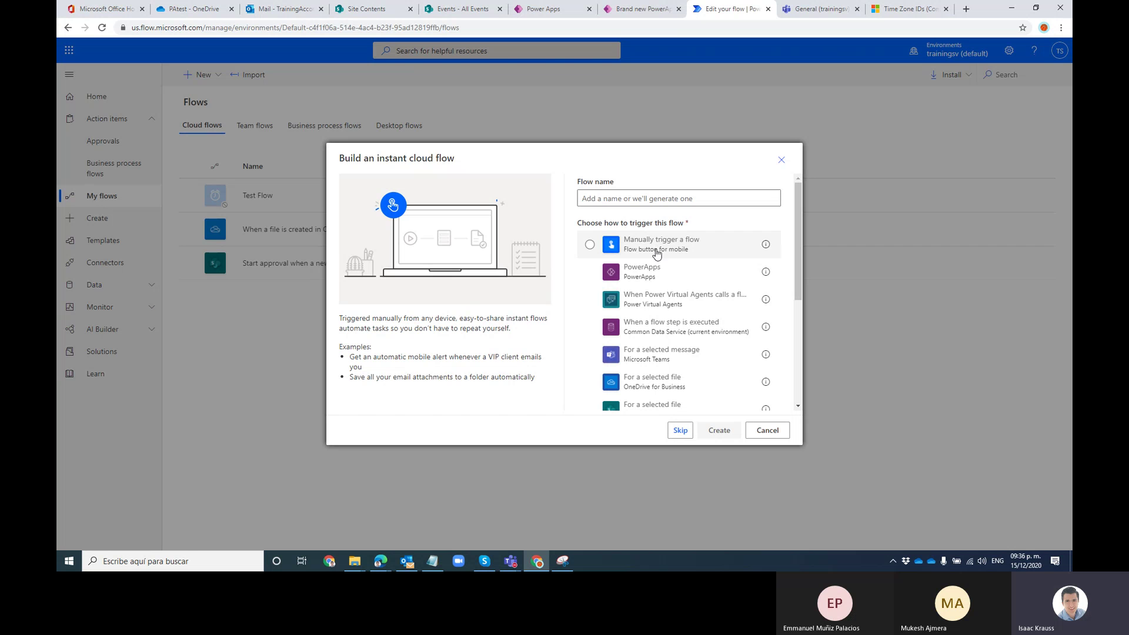
pyautogui.click(581, 247)
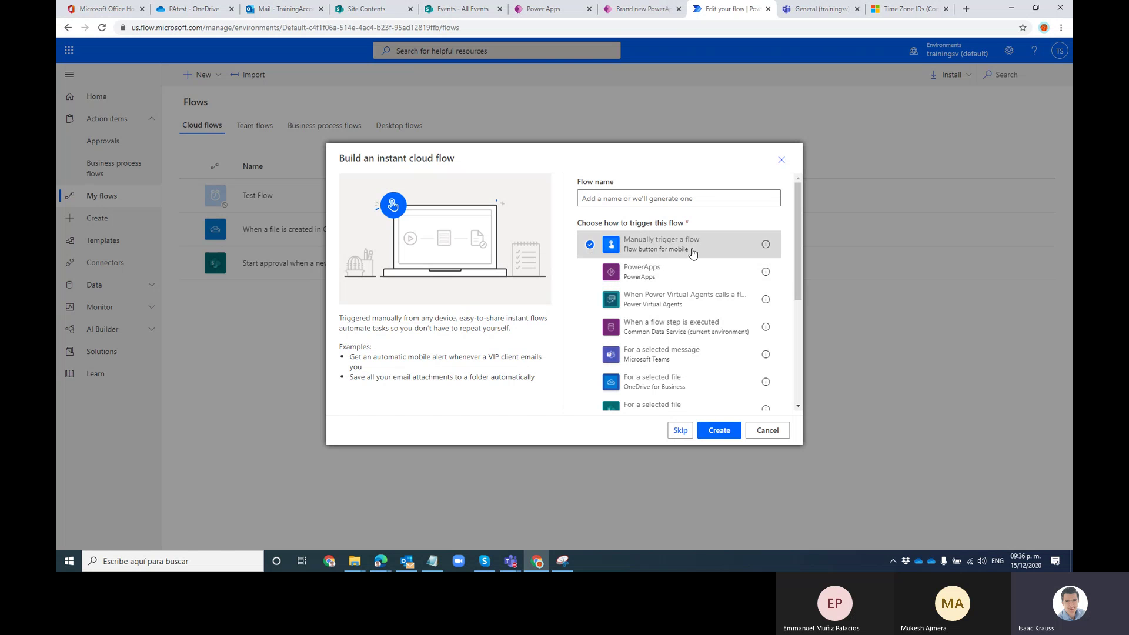
pyautogui.click(599, 277)
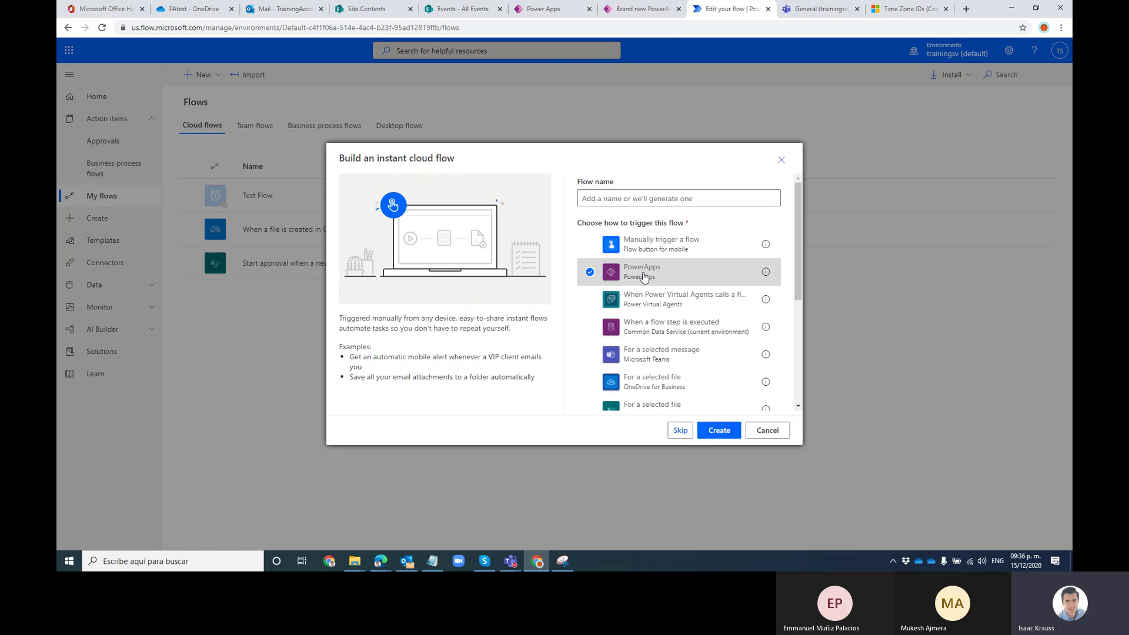
pyautogui.scroll(-4, 676, 274)
pyautogui.scroll(5, 676, 294)
pyautogui.click(600, 245)
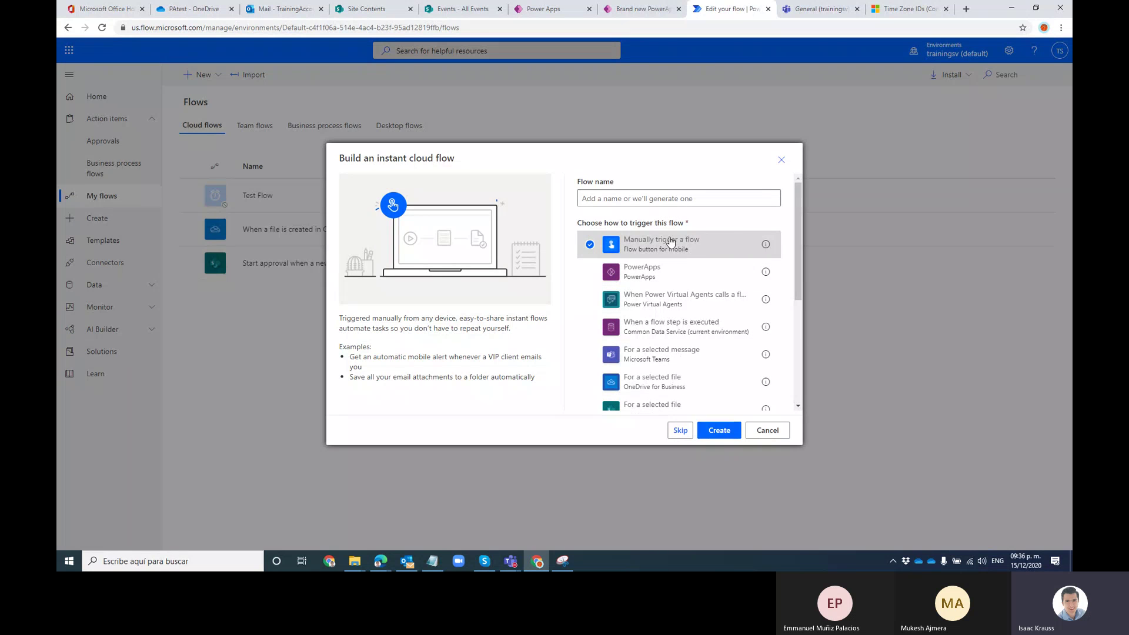
pyautogui.click(643, 200)
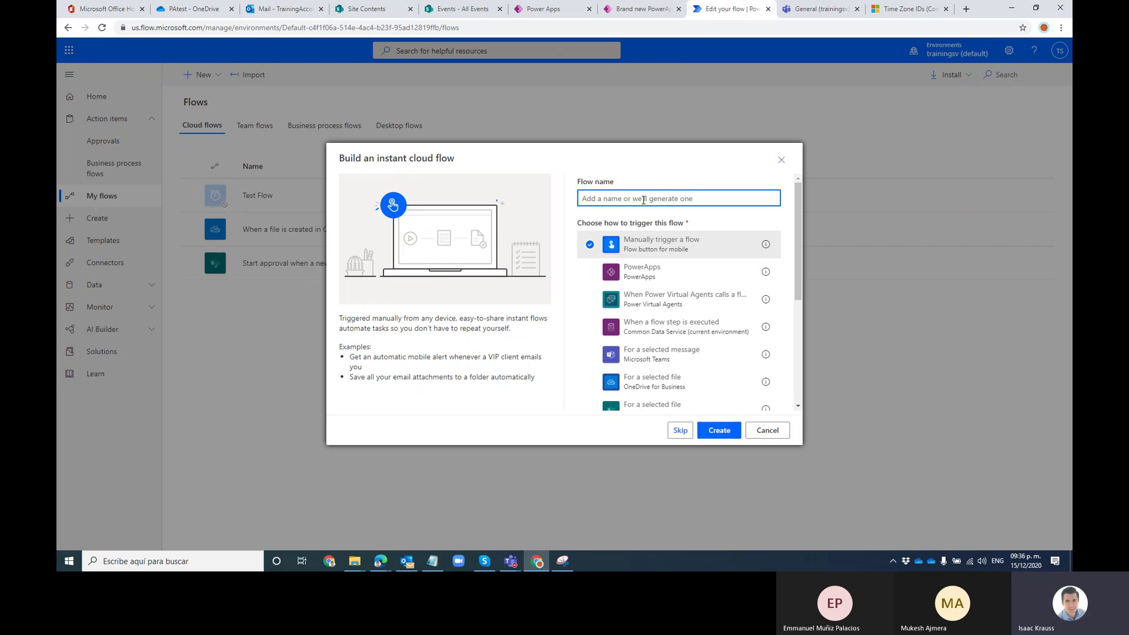
pyautogui.write('DemoBuyt')
pyautogui.click(721, 431)
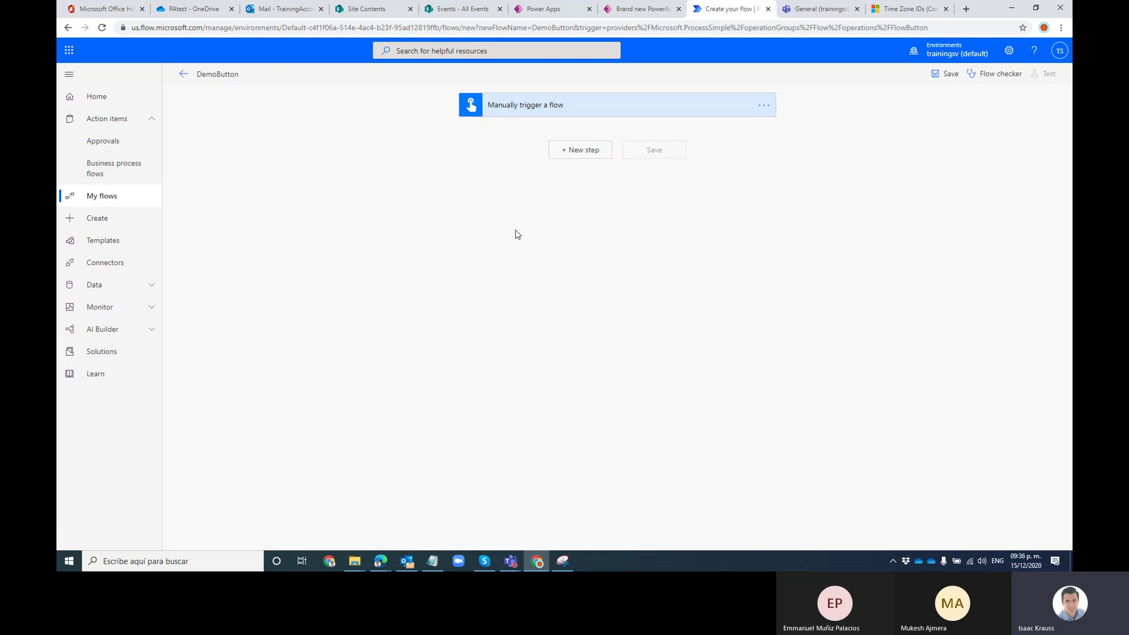
# - Add a Teams Post a message (V3) step after the manual trigger
pyautogui.click(566, 113)
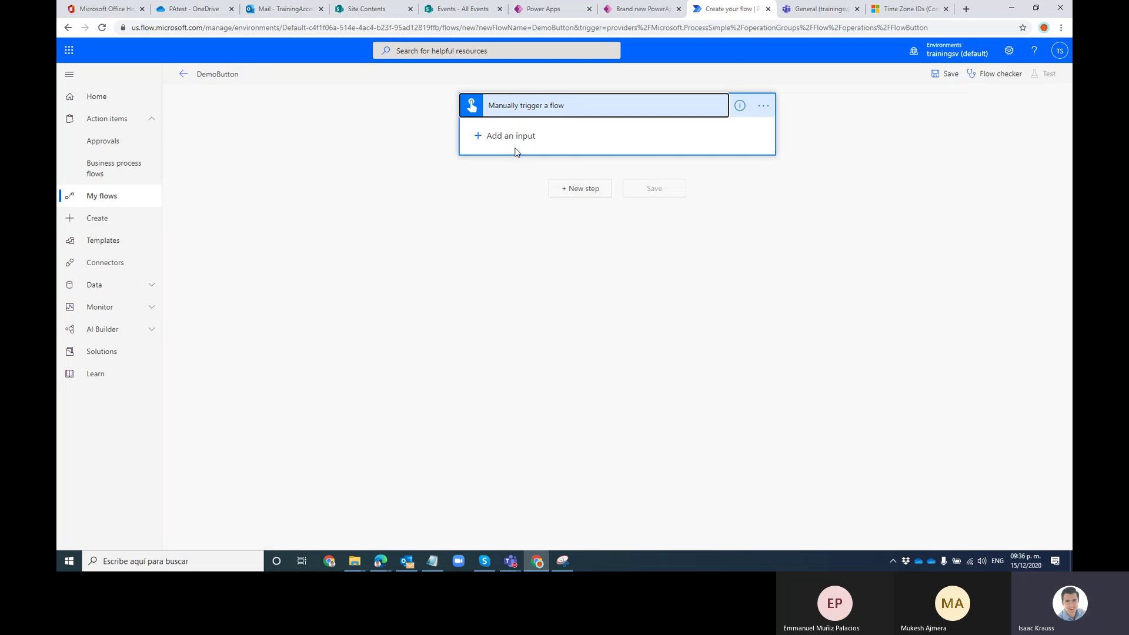
pyautogui.click(581, 189)
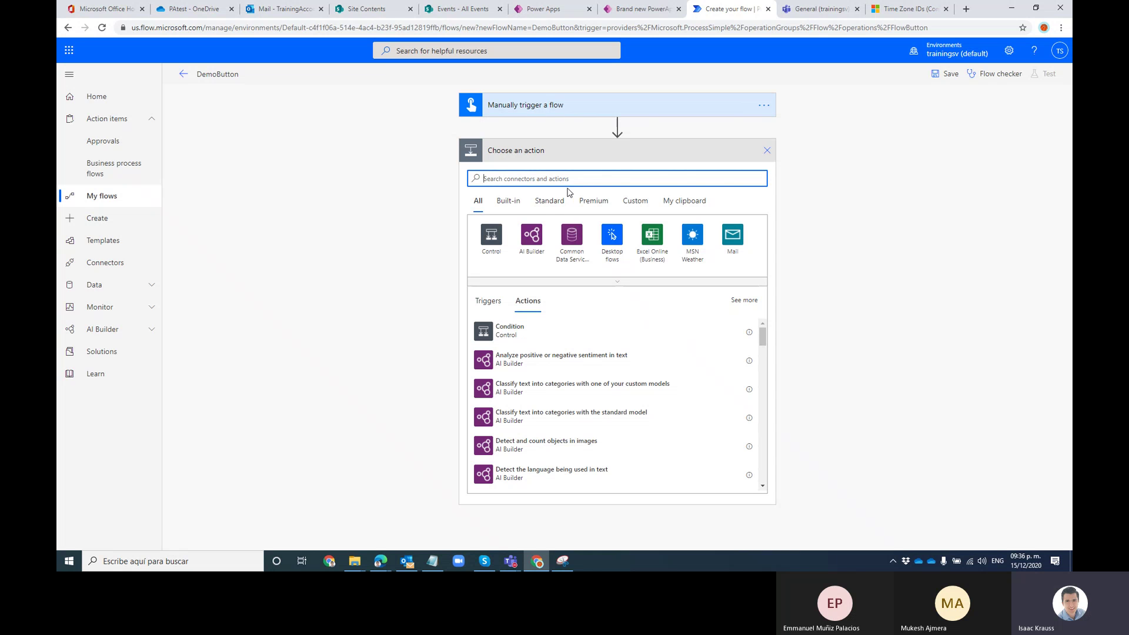
pyautogui.write('post mess')
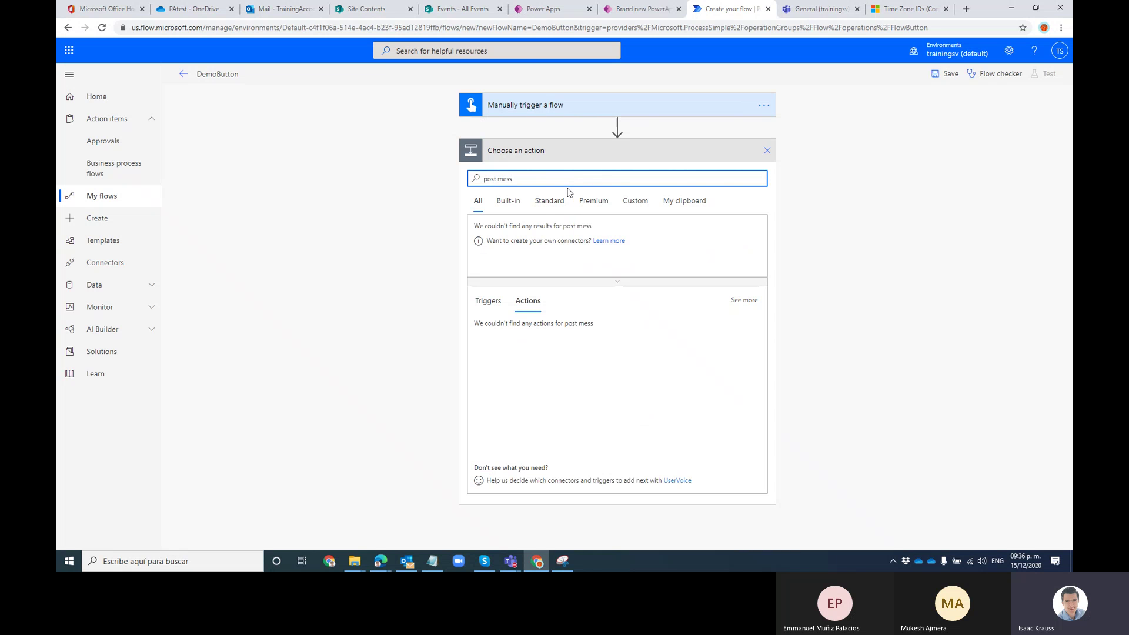
pyautogui.write('age tema')
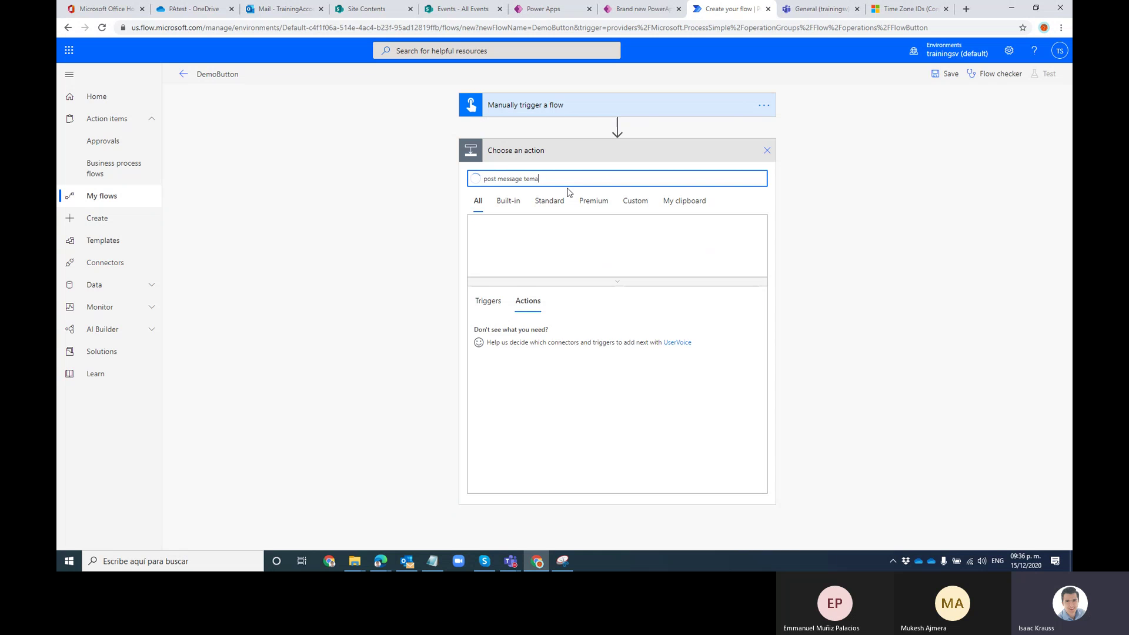
pyautogui.press('BackSpace')
pyautogui.press('BackSpace')
pyautogui.write('ams')
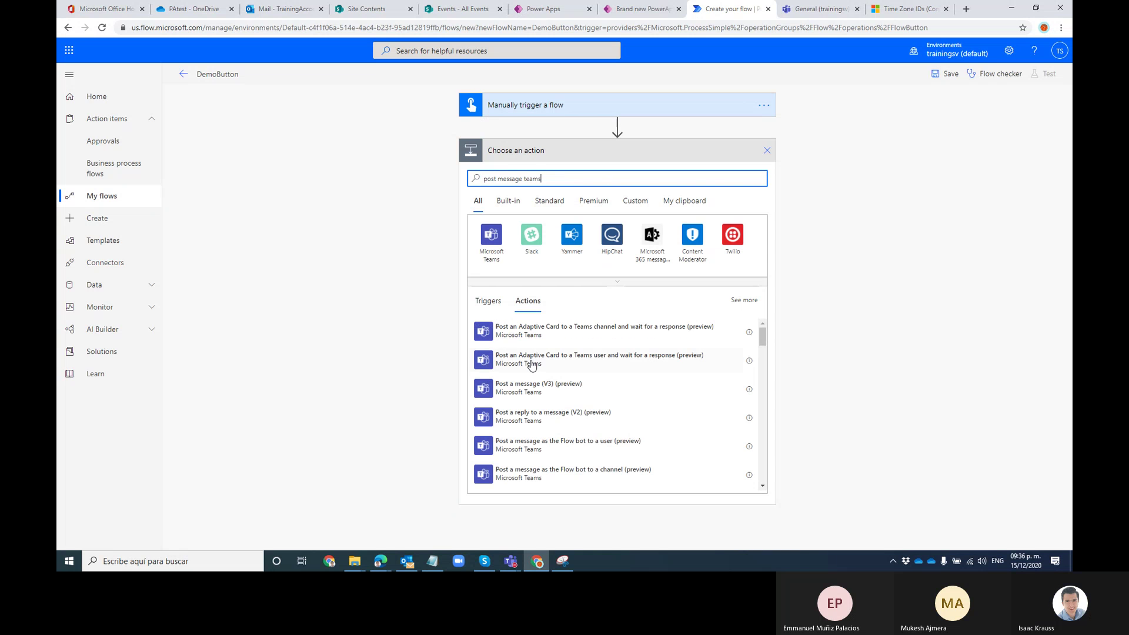
pyautogui.click(548, 388)
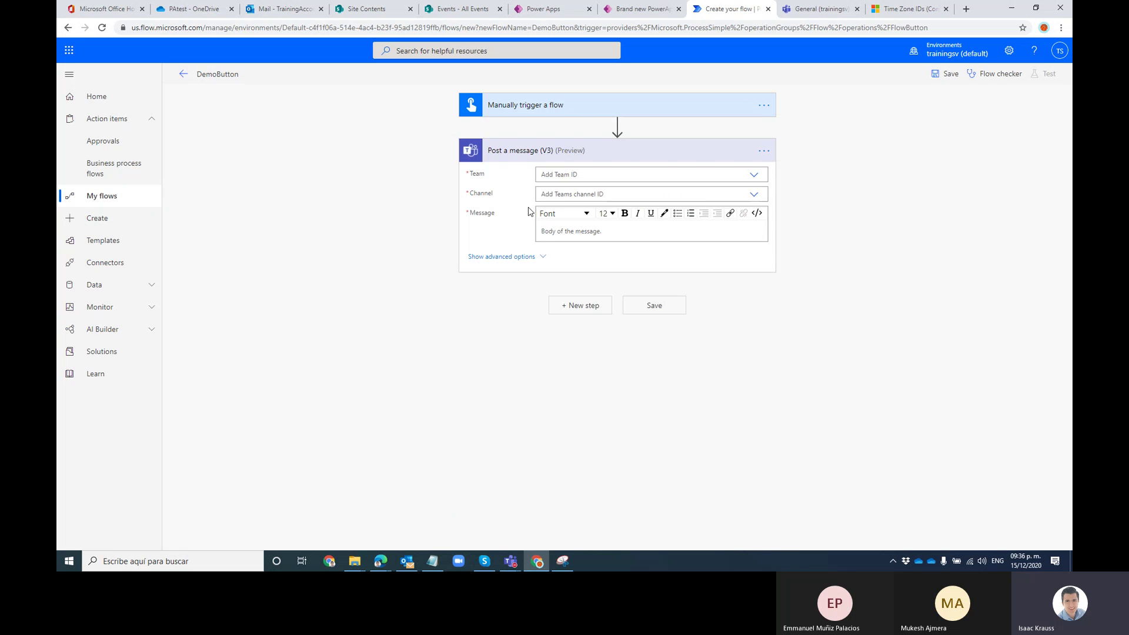
# - Post to team trainingsv, channel General, with the message 'This is a message'
pyautogui.click(754, 175)
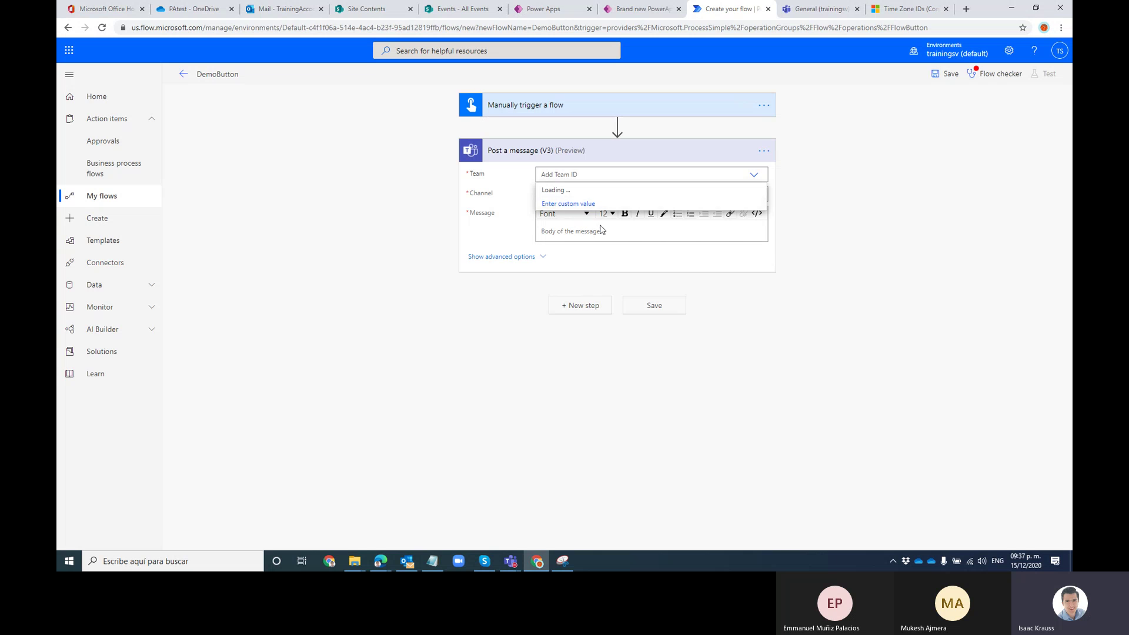
pyautogui.click(556, 190)
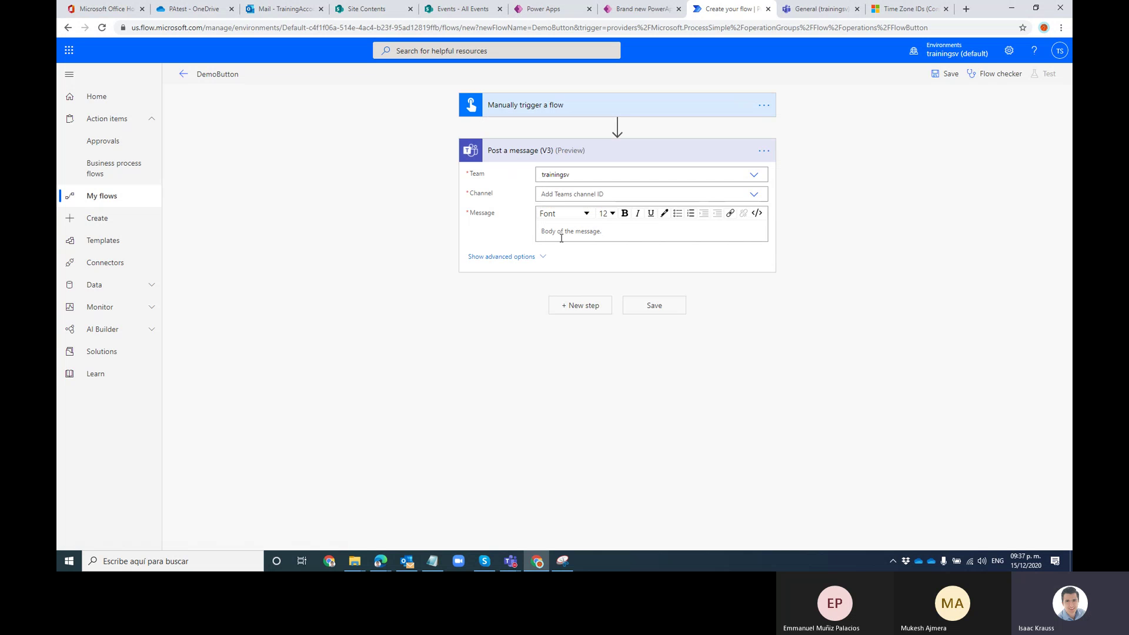
pyautogui.click(565, 194)
pyautogui.click(564, 210)
pyautogui.click(559, 233)
pyautogui.write('This is a message')
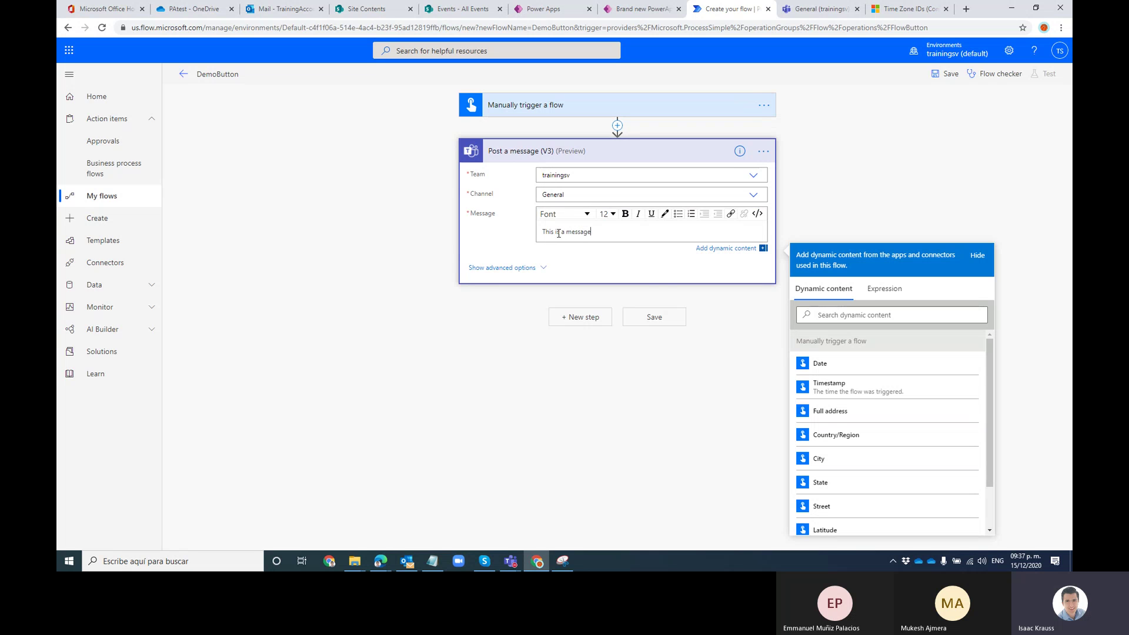
pyautogui.click(588, 105)
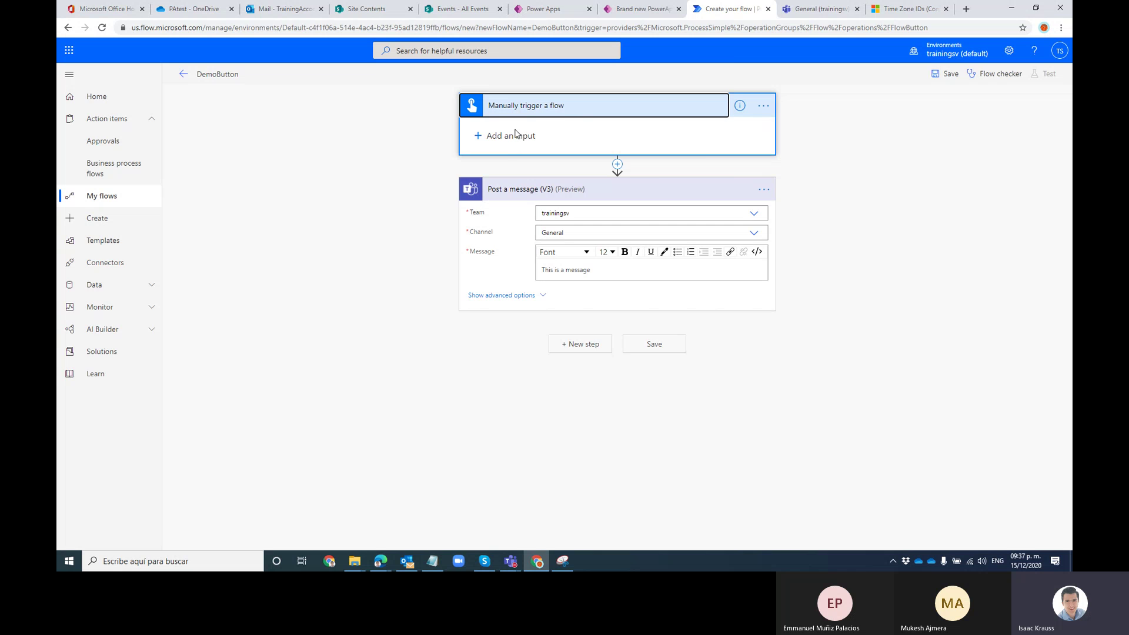
# - Add a Text input to the trigger with the hint 'Type your message here'
pyautogui.click(479, 136)
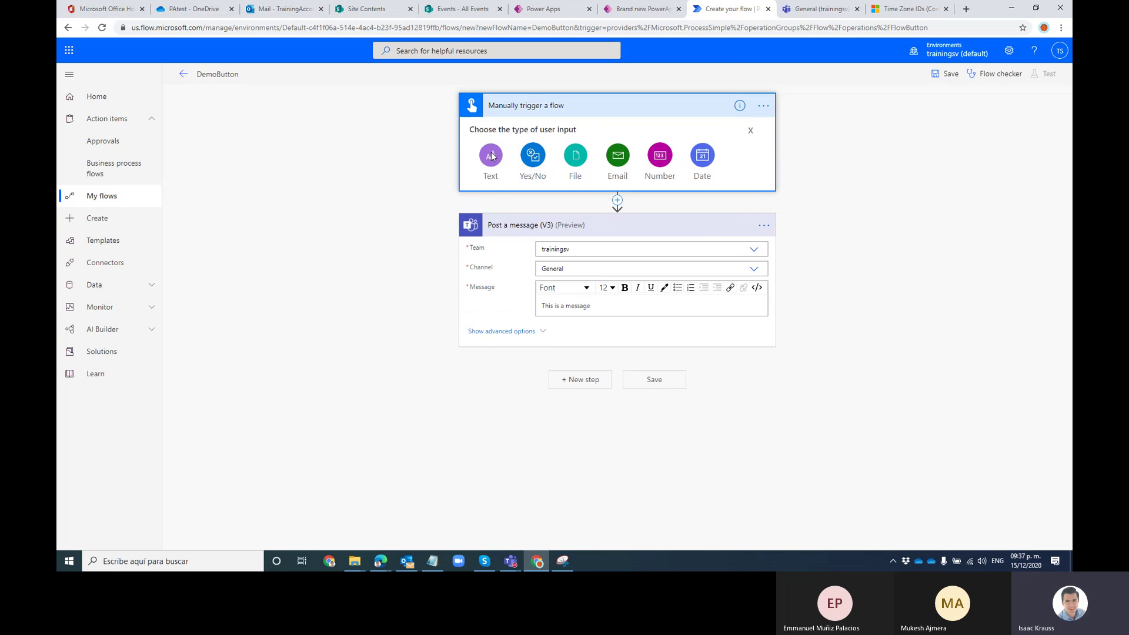
pyautogui.click(493, 157)
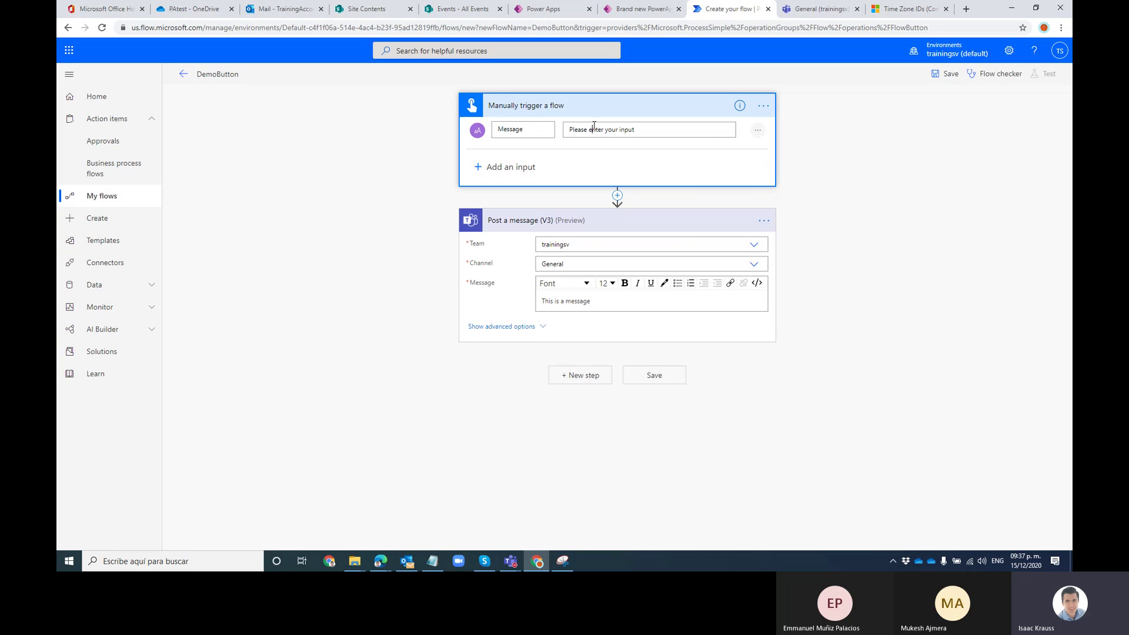
pyautogui.tripleClick(647, 132)
pyautogui.write('Type your message here')
# - End the Teams message with a colon followed by a new line
pyautogui.click(604, 302)
pyautogui.write(':')
pyautogui.press('Return')
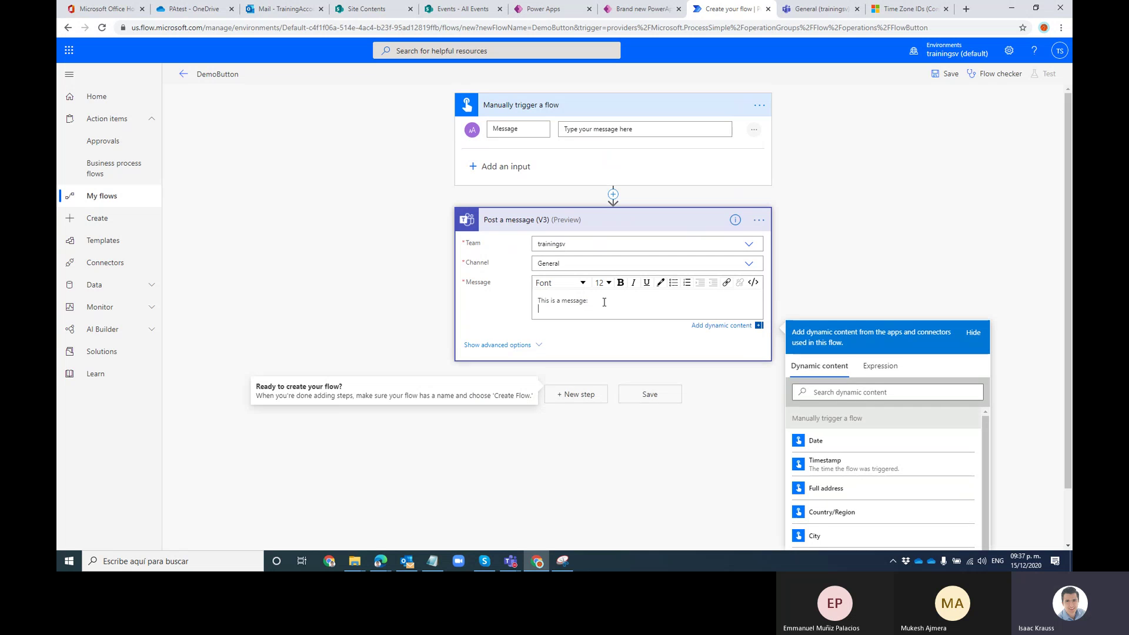
pyautogui.scroll(-1, 601, 276)
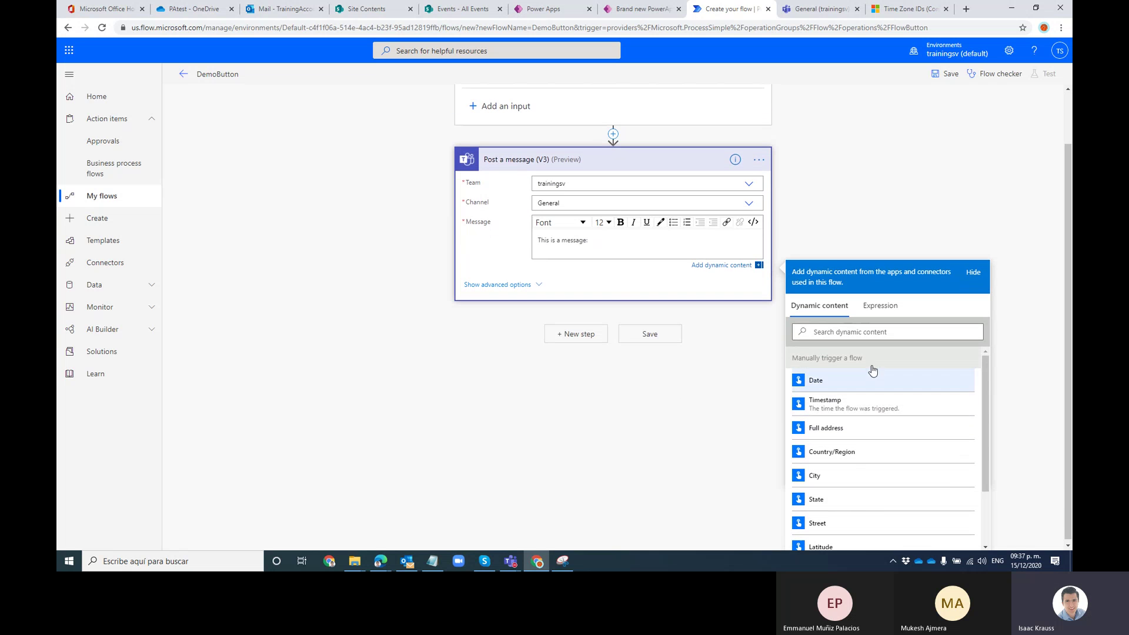
# - Insert the trigger's Message value from Dynamic content on the new line of the post body
pyautogui.scroll(-3, 856, 431)
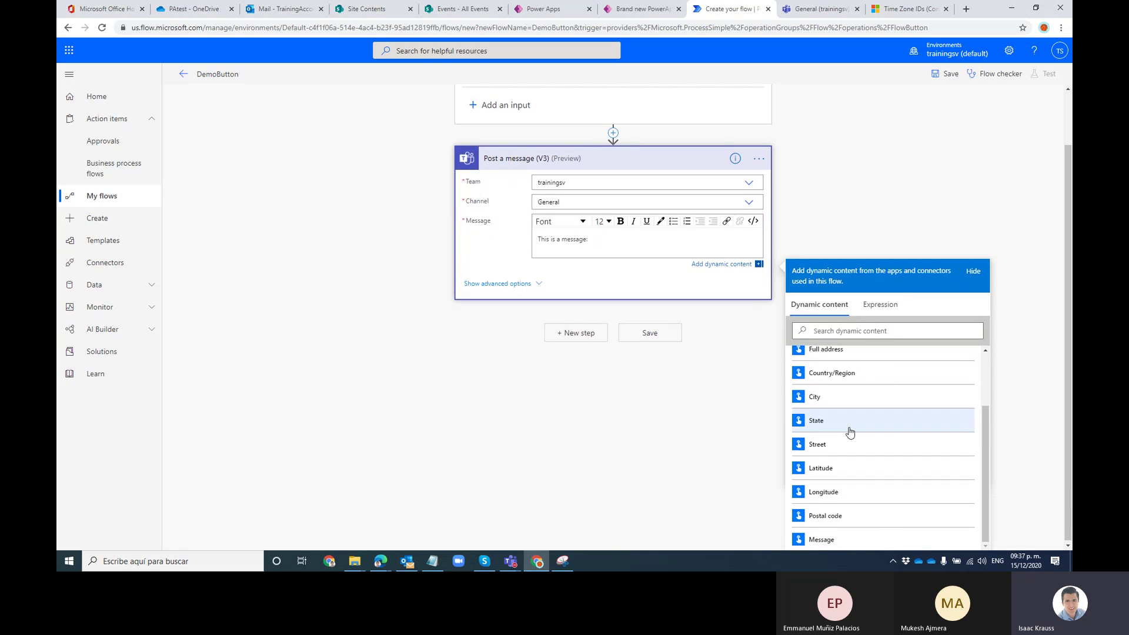
pyautogui.scroll(4, 849, 432)
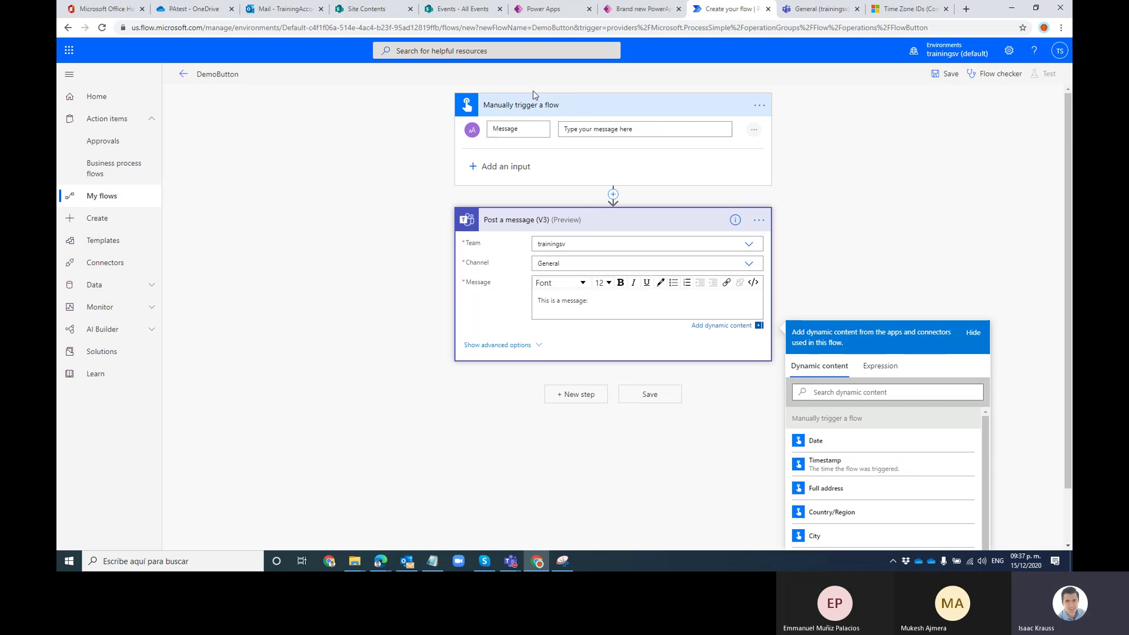
pyautogui.scroll(-1, 904, 236)
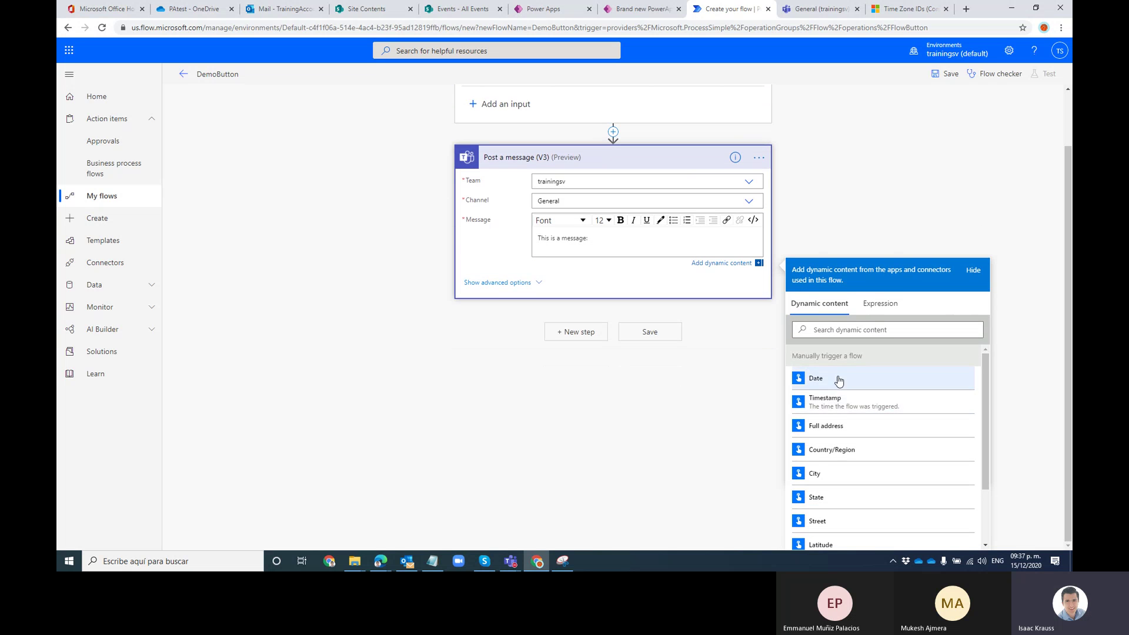
pyautogui.scroll(-3, 844, 414)
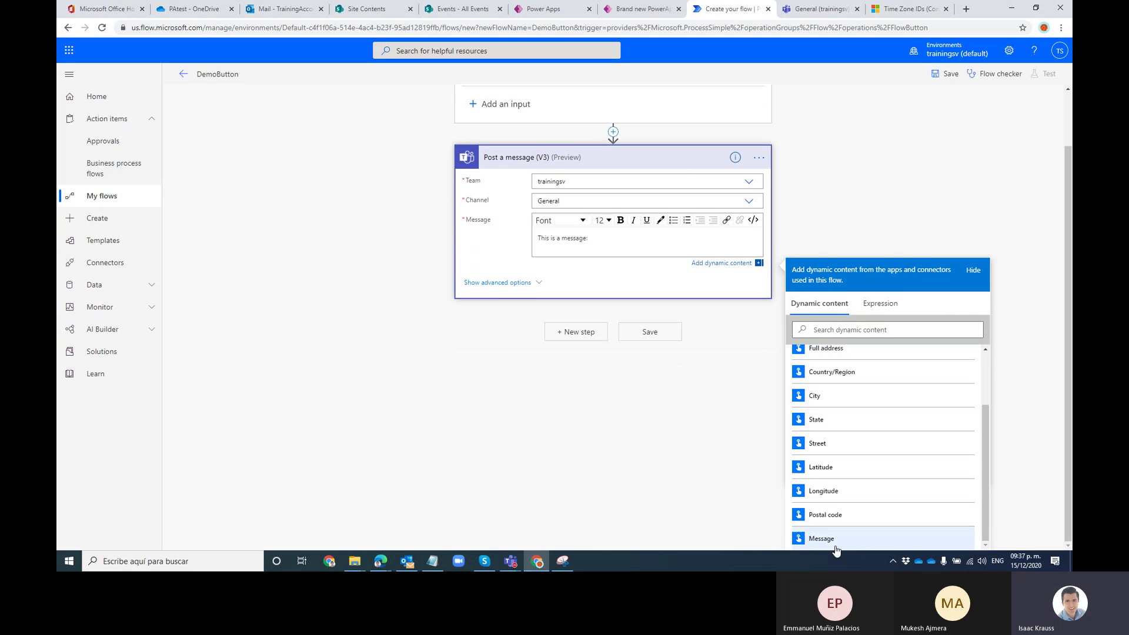
pyautogui.scroll(1, 510, 123)
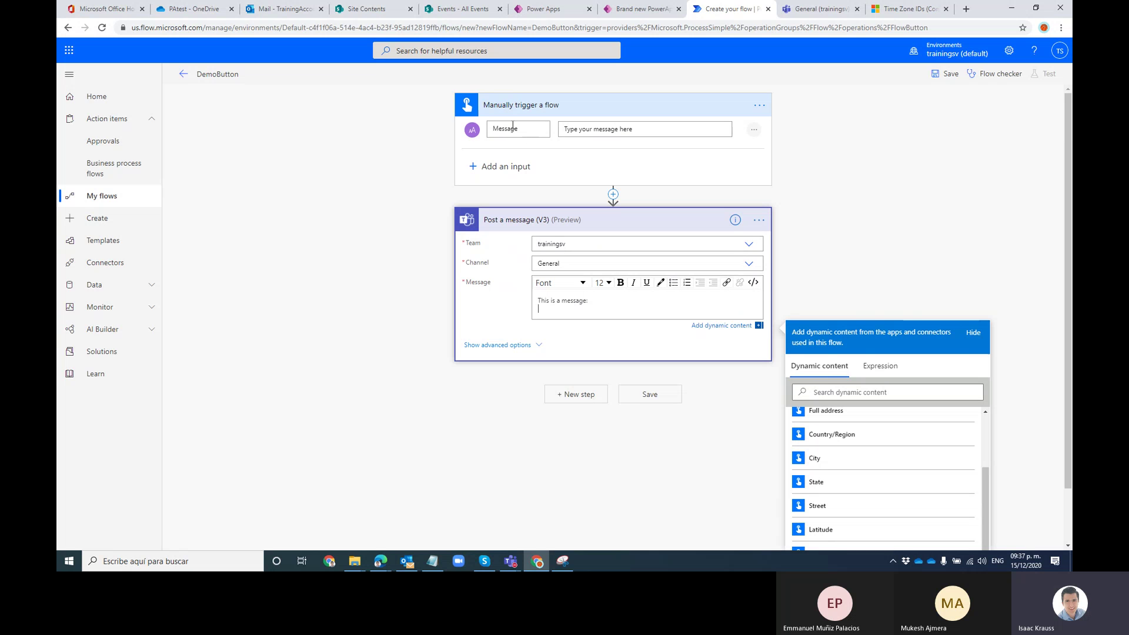
pyautogui.scroll(-1, 932, 245)
pyautogui.scroll(2, 870, 435)
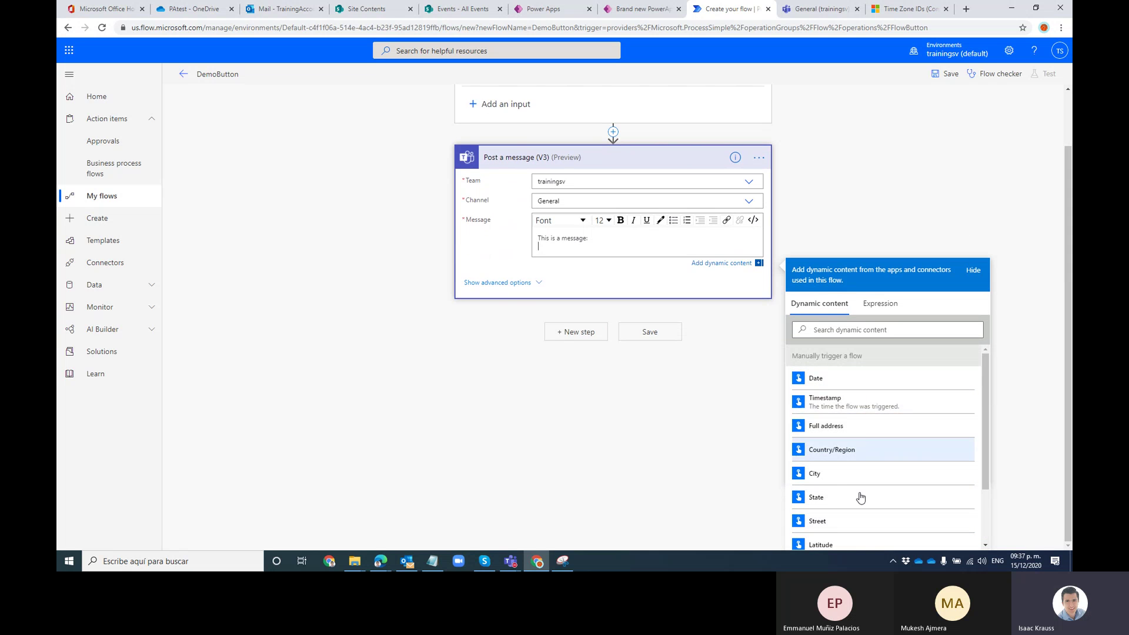
pyautogui.scroll(1, 531, 90)
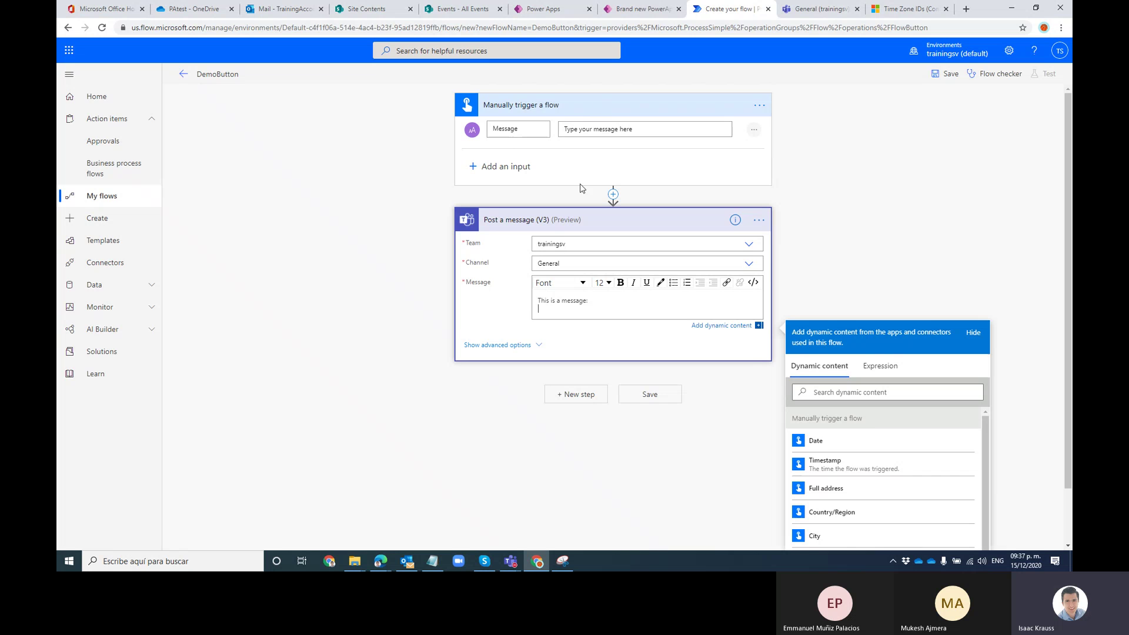
pyautogui.scroll(-1, 926, 190)
pyautogui.scroll(1, 671, 133)
pyautogui.scroll(-1, 915, 234)
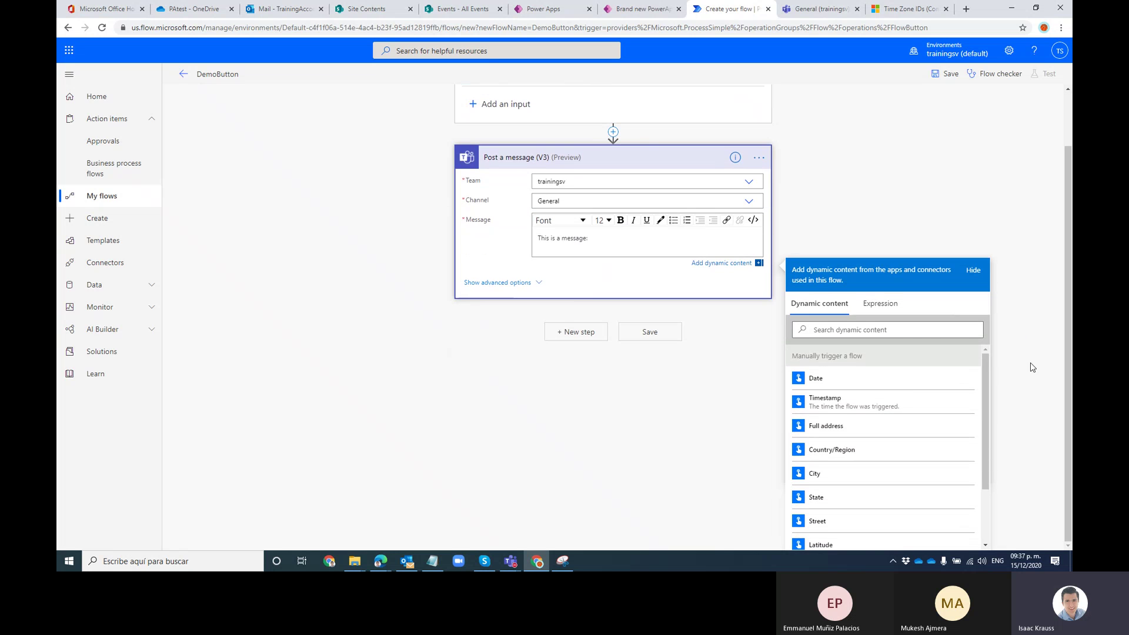
pyautogui.scroll(-2, 835, 457)
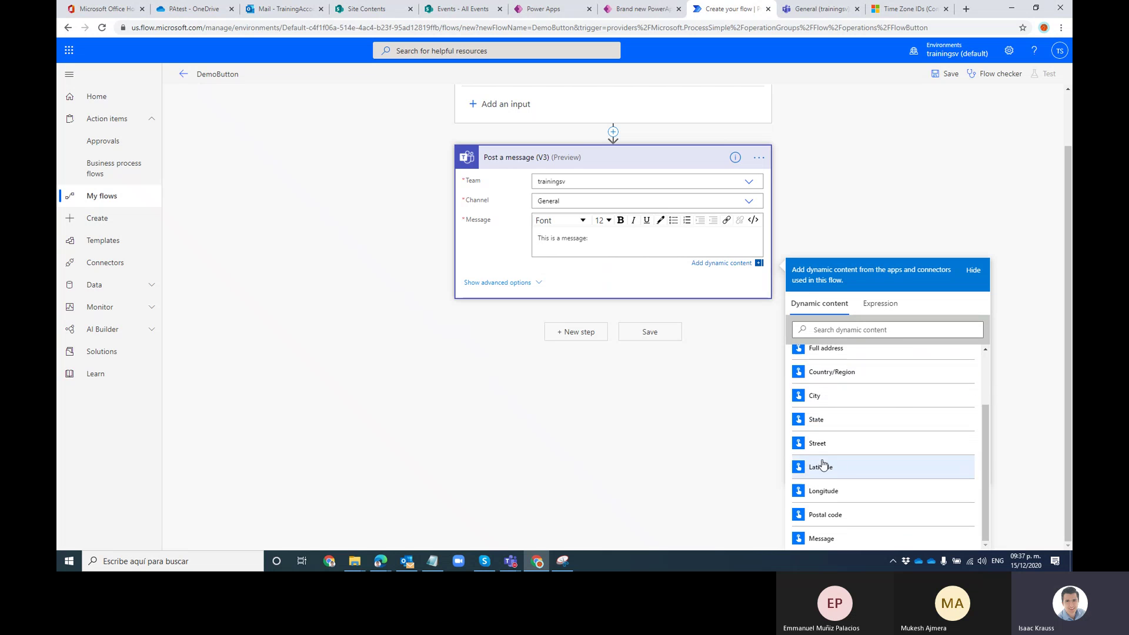
pyautogui.scroll(2, 847, 433)
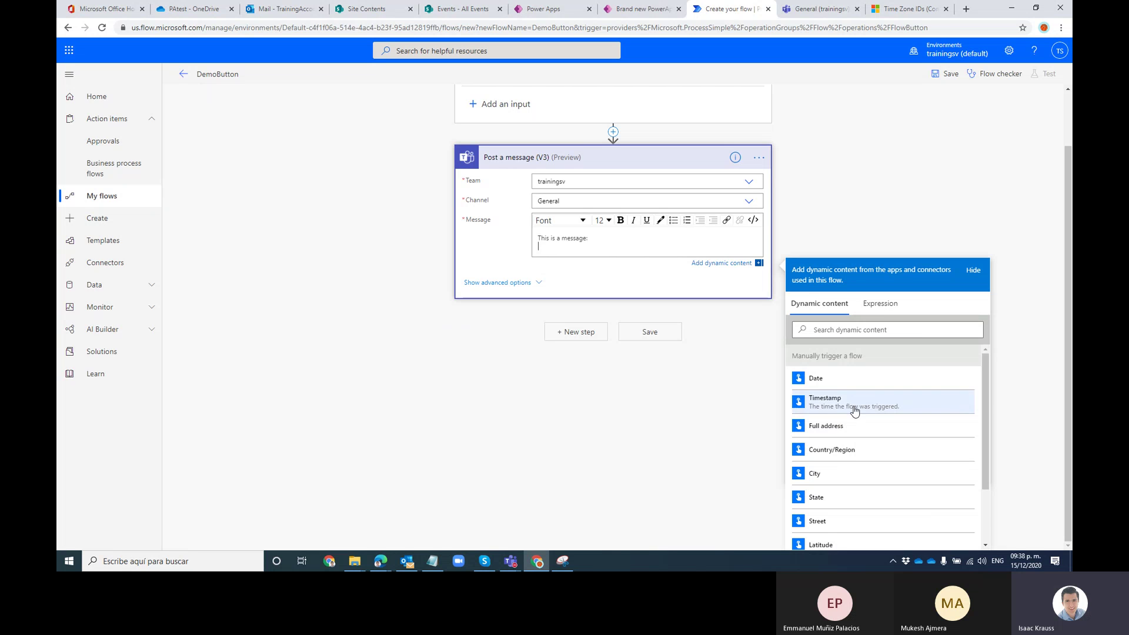
pyautogui.scroll(-2, 847, 417)
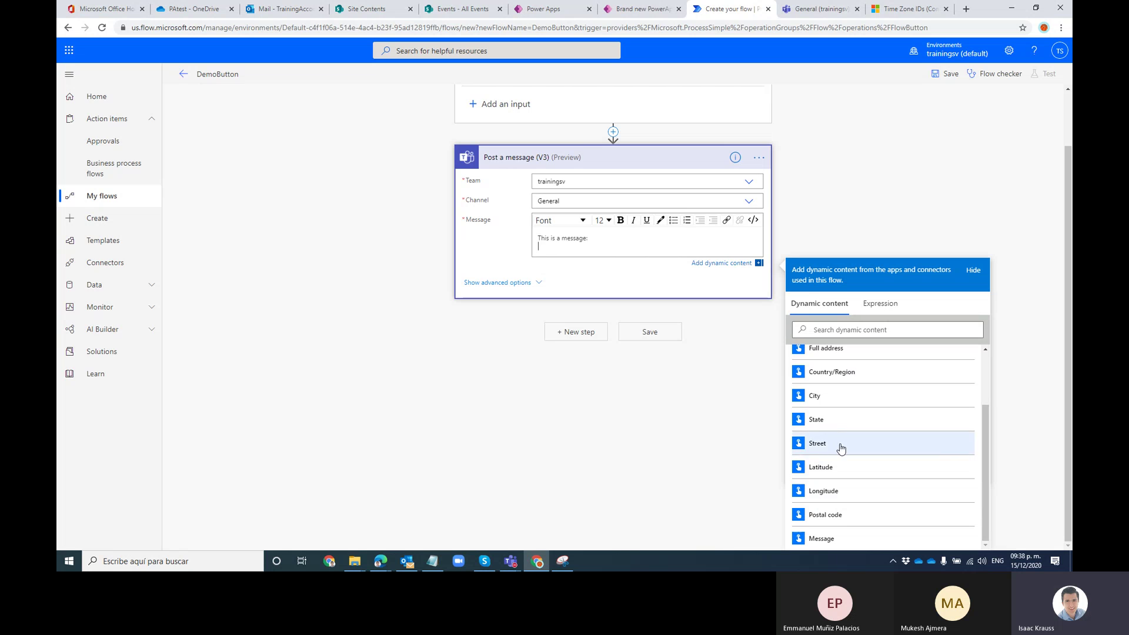
pyautogui.scroll(2, 847, 412)
pyautogui.scroll(-2, 857, 431)
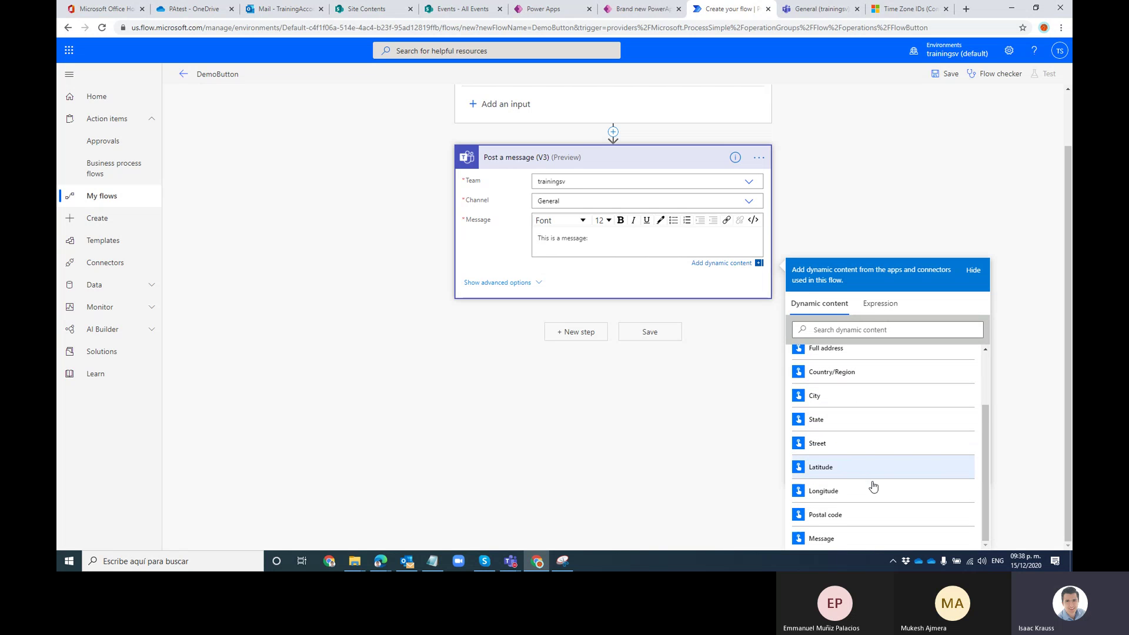
pyautogui.click(876, 540)
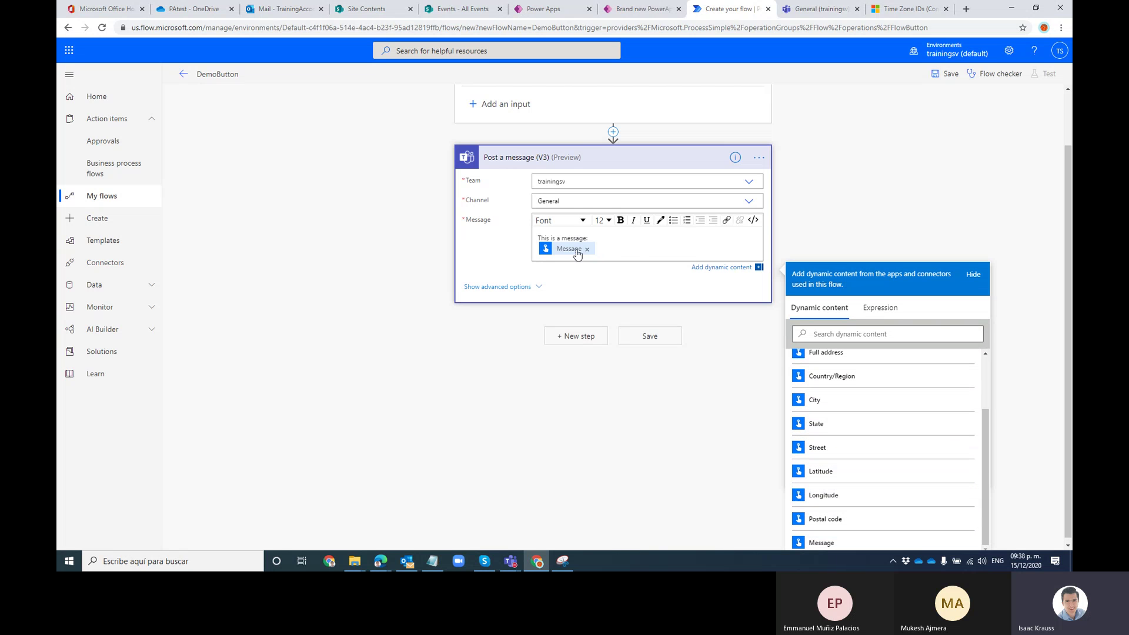
# - Save the DemoButton flow and bring up its Test Flow options
pyautogui.click(946, 73)
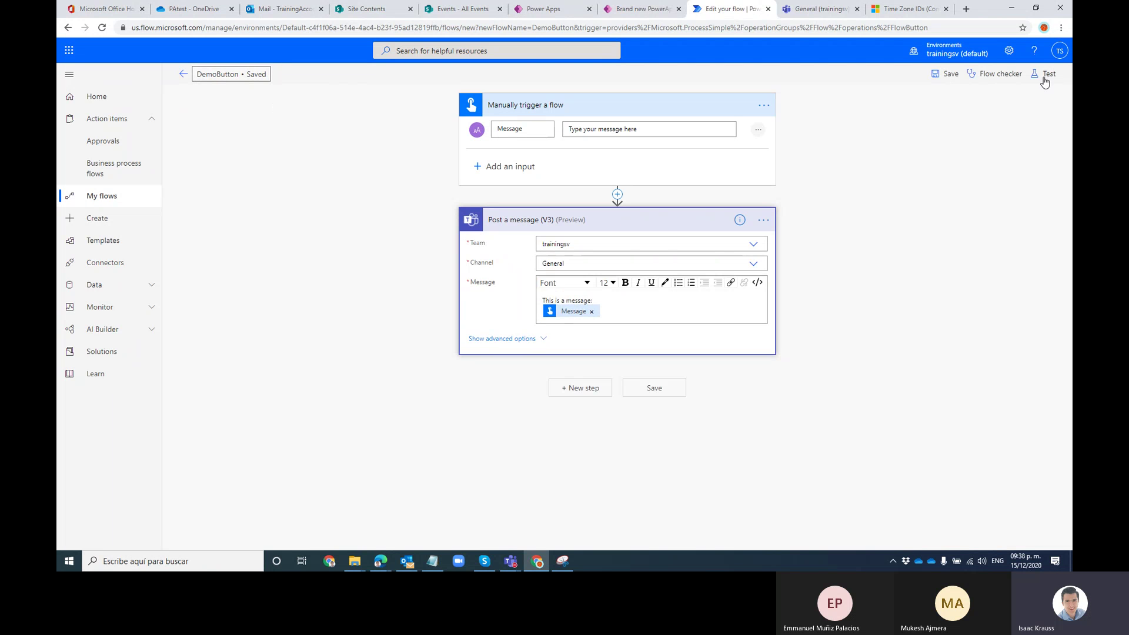
pyautogui.click(1045, 79)
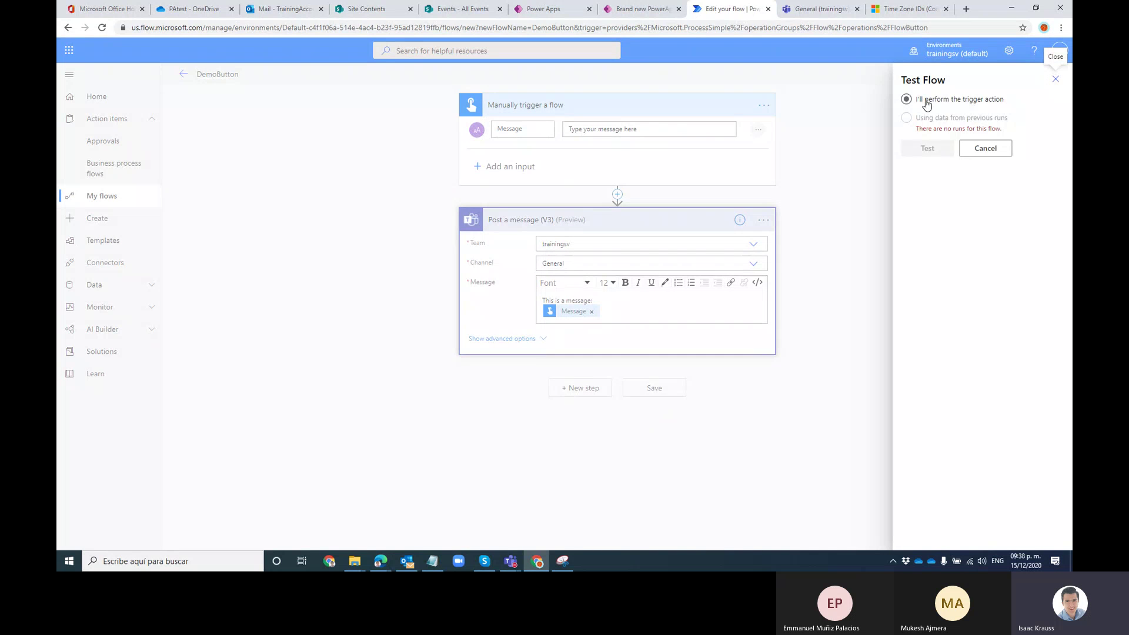
# - Test-run DemoButton, performing the trigger manually with the message 'Hello World!!!'
pyautogui.click(906, 100)
pyautogui.click(928, 148)
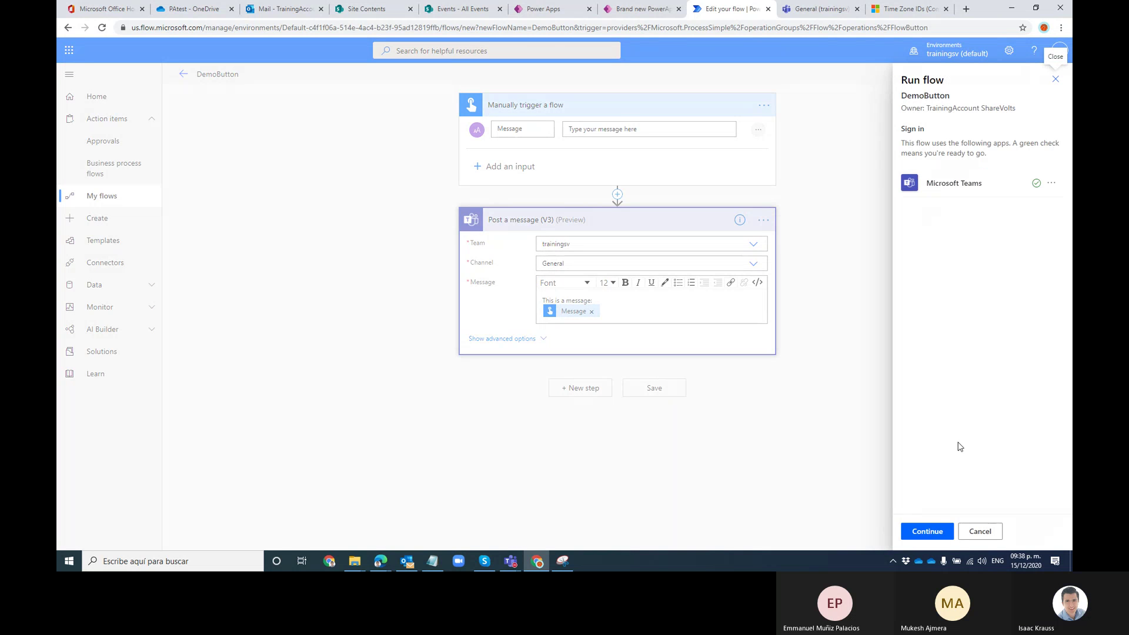
pyautogui.click(929, 532)
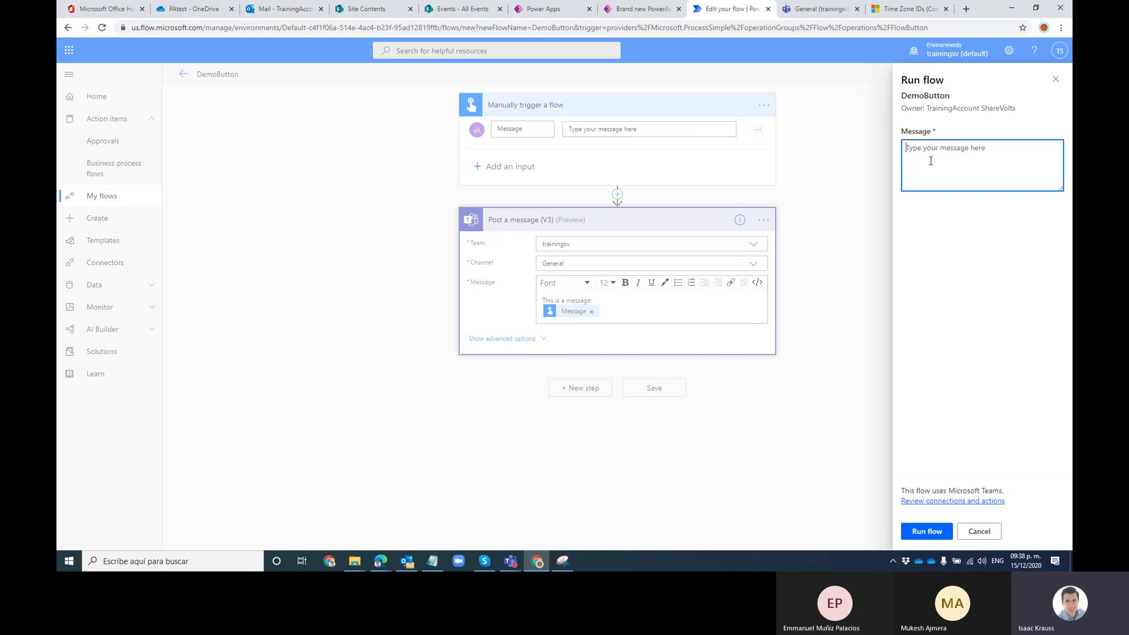
pyautogui.write('Th')
pyautogui.press('BackSpace')
pyautogui.press('BackSpace')
pyautogui.write('HJe')
pyautogui.click(941, 532)
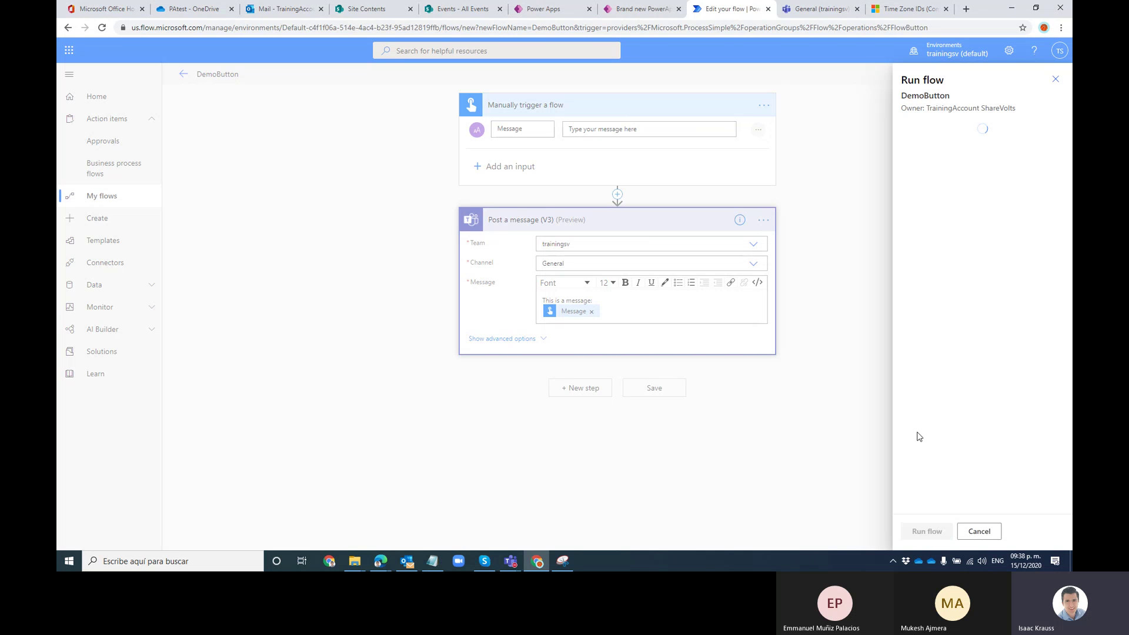
pyautogui.click(924, 532)
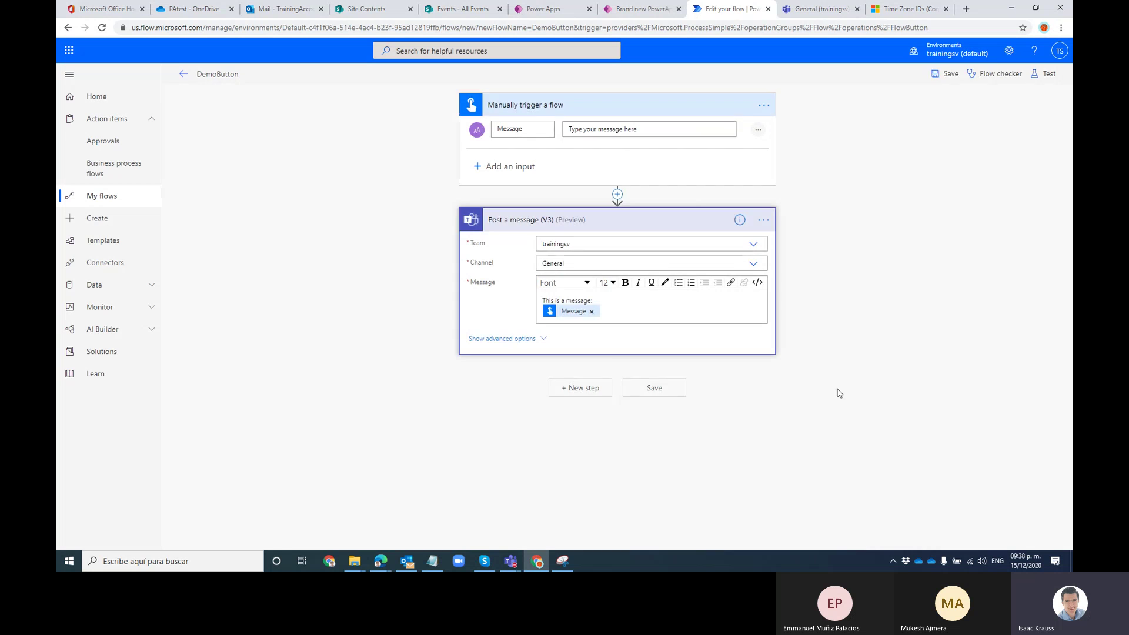
# - Confirm 'This is a message: Hello World!!!' posted in Teams General, then return to Run History
pyautogui.click(816, 9)
pyautogui.moveTo(492, 467); pyautogui.dragTo(441, 462)
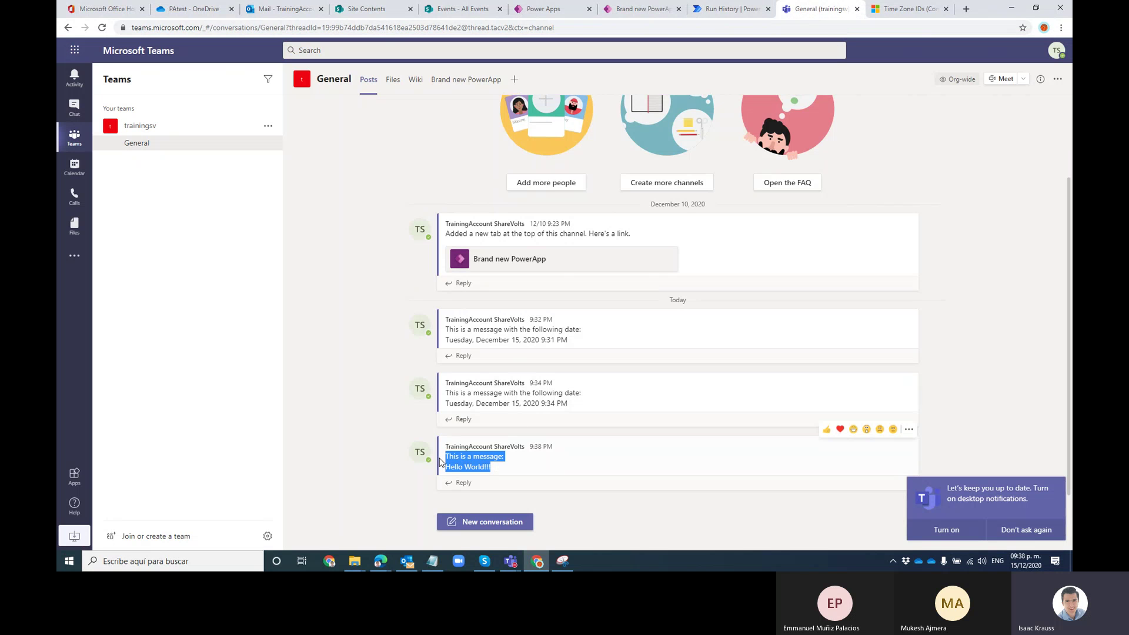
pyautogui.click(501, 483)
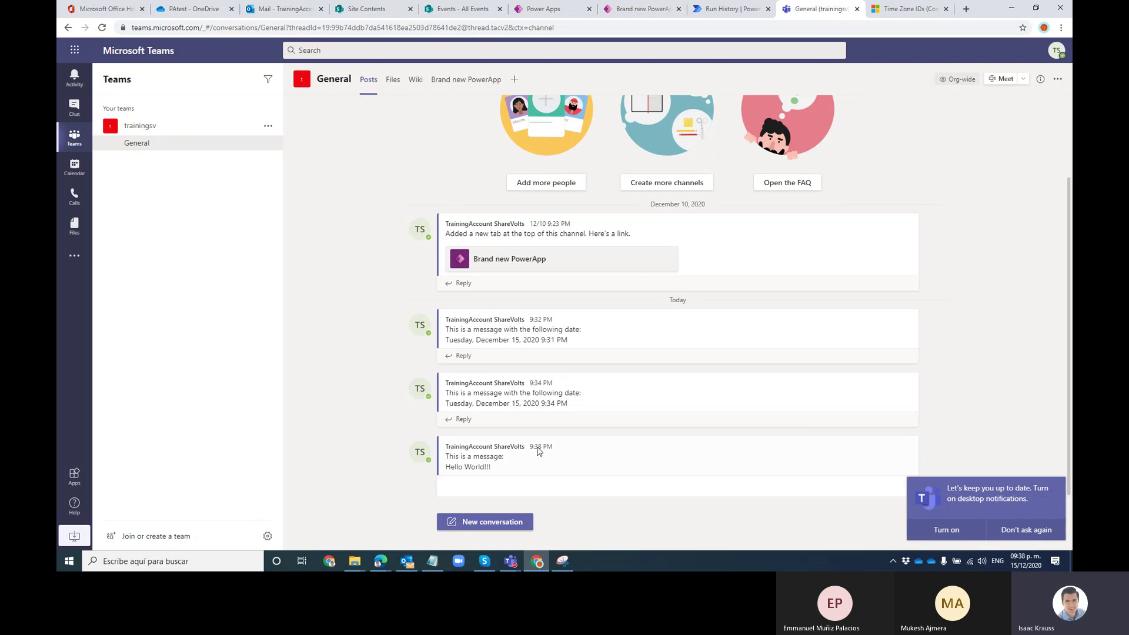
pyautogui.click(732, 9)
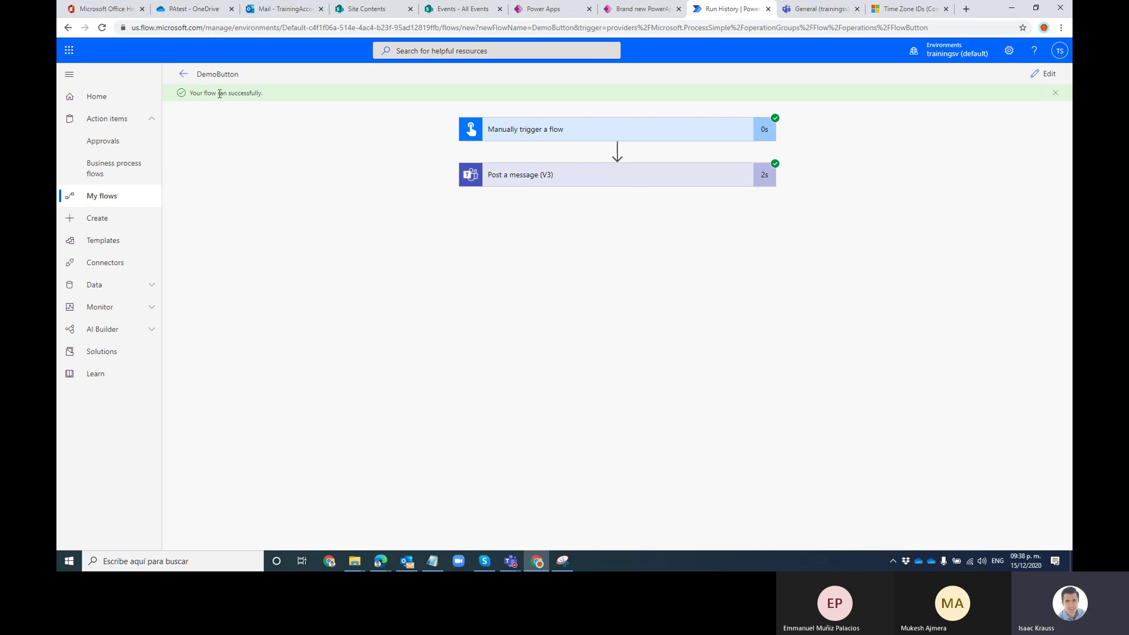
# - Review DemoButton's details and run history from My flows, then go back
pyautogui.click(109, 195)
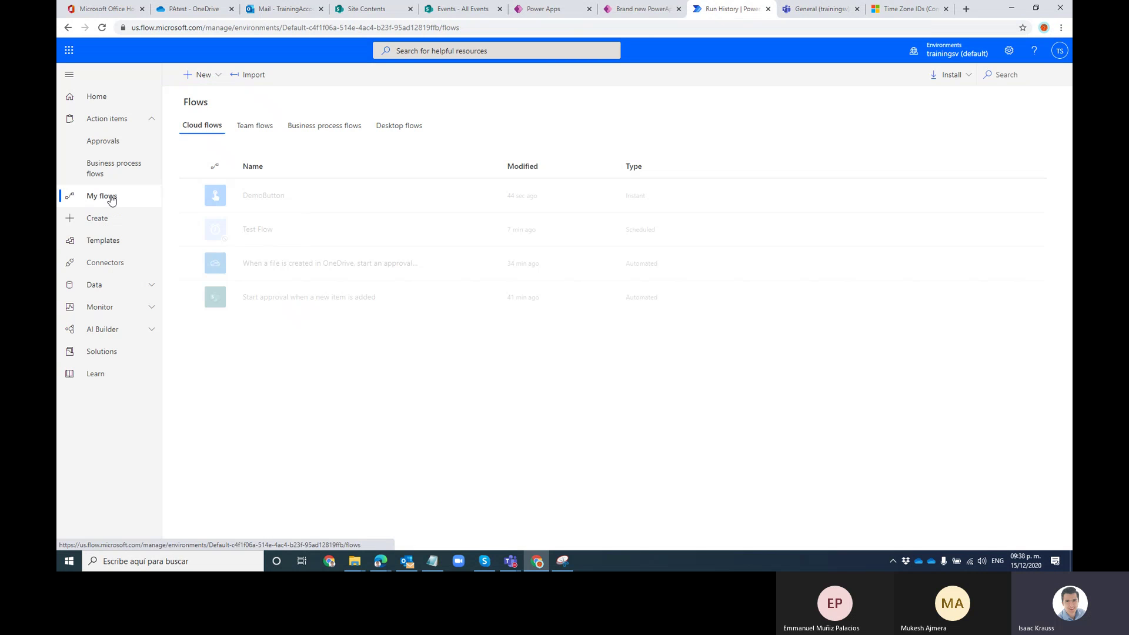
pyautogui.click(264, 196)
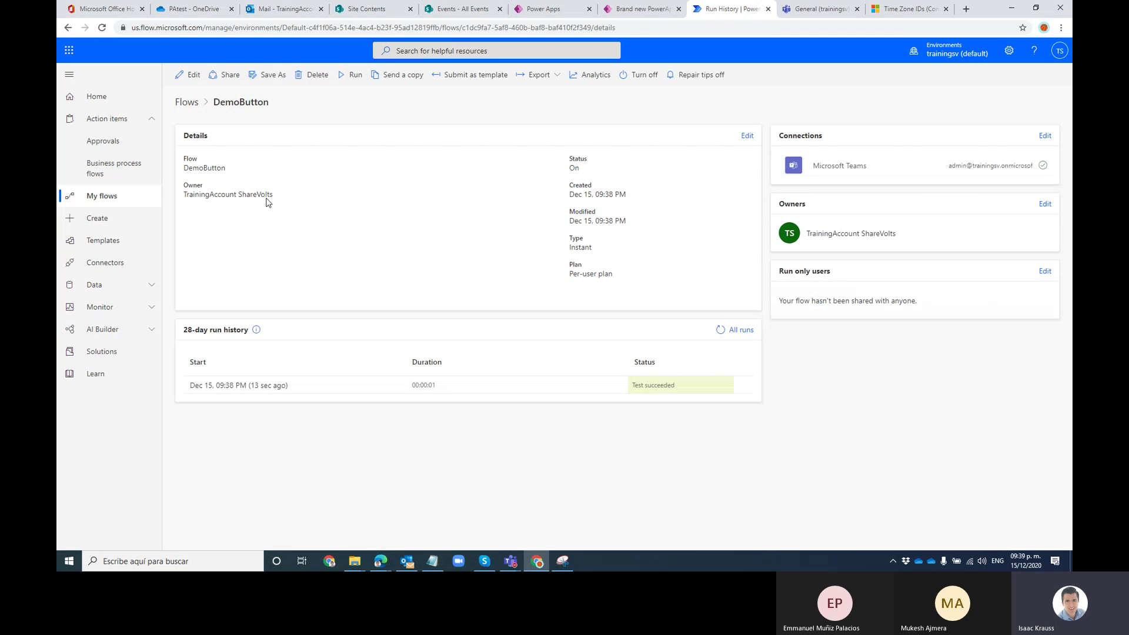
pyautogui.click(106, 196)
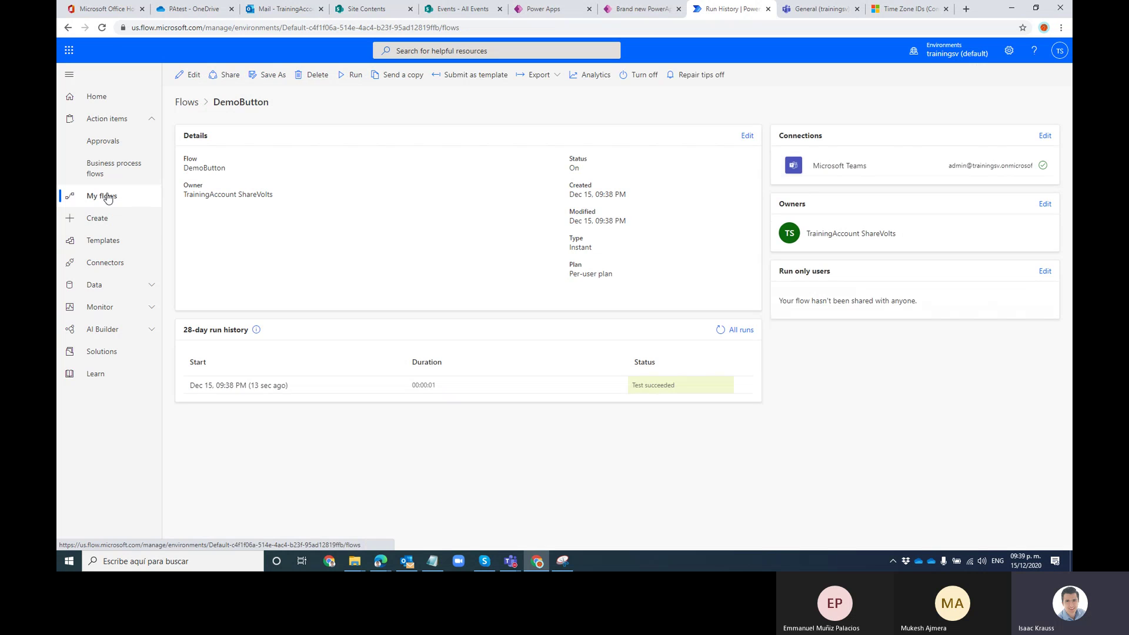
# - Check the OneDrive approval flow's details, then reopen DemoButton and start a manual run
pyautogui.click(492, 263)
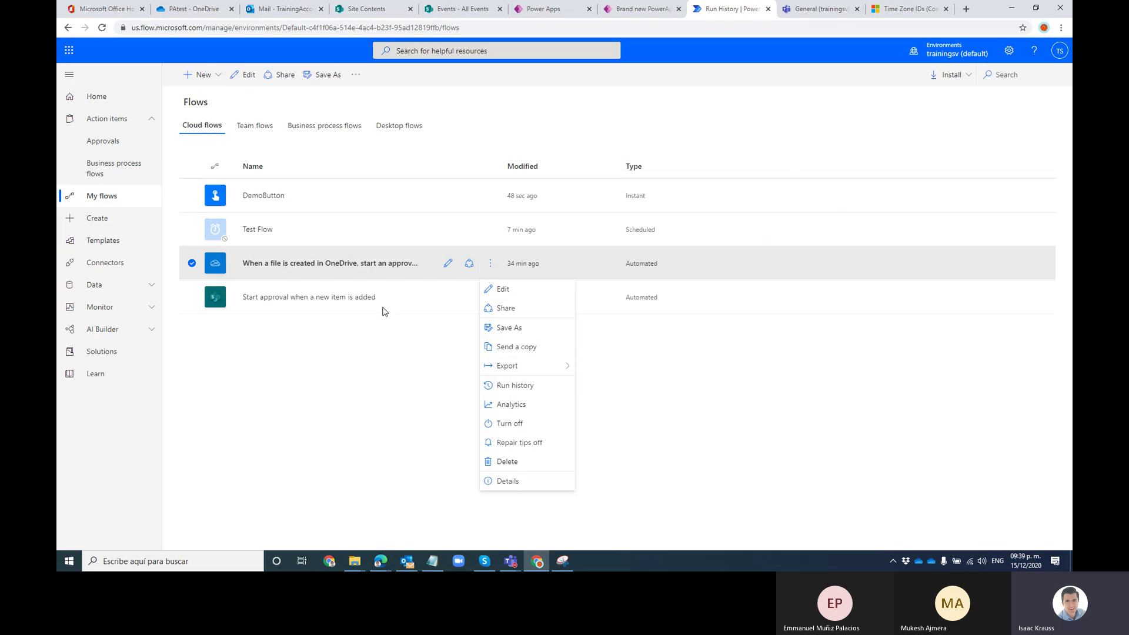
pyautogui.click(319, 265)
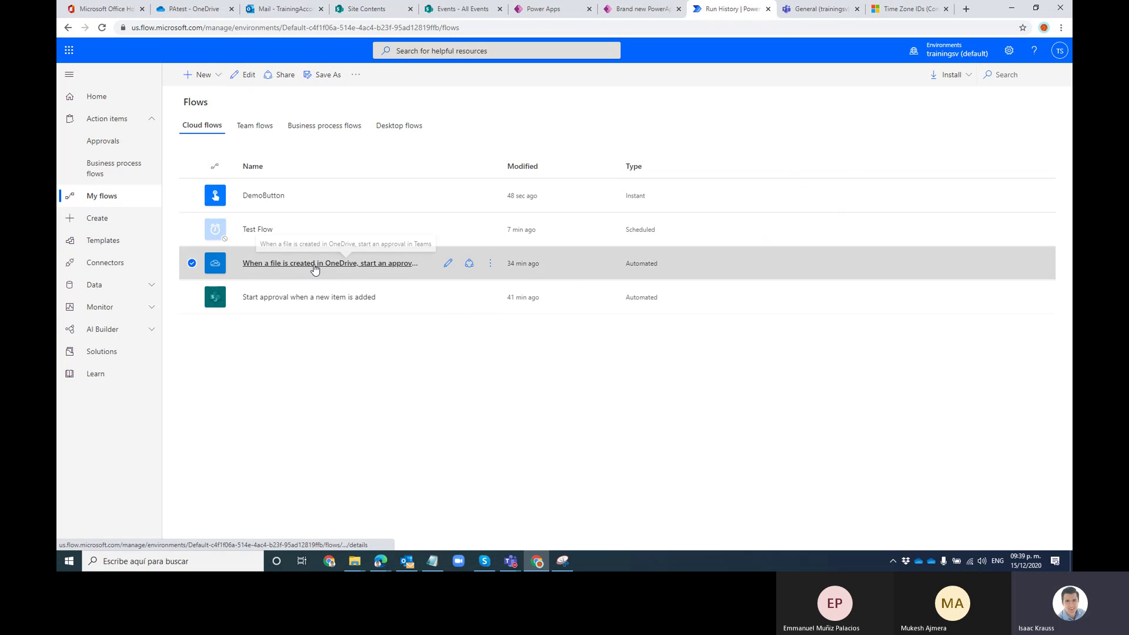
pyautogui.click(103, 196)
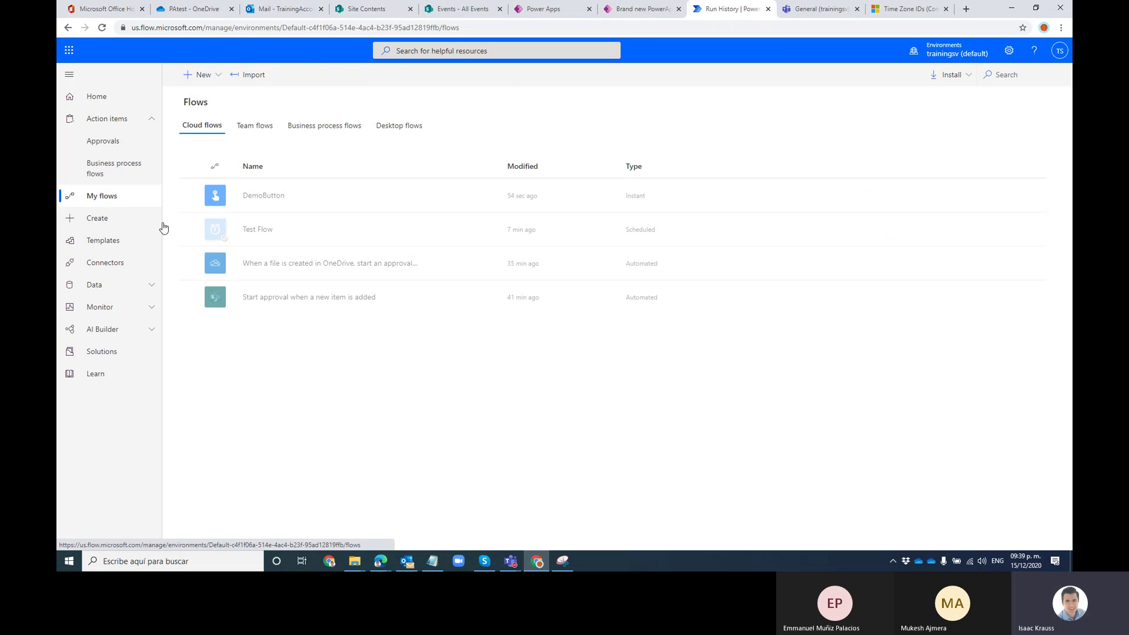
pyautogui.click(261, 196)
pyautogui.click(353, 74)
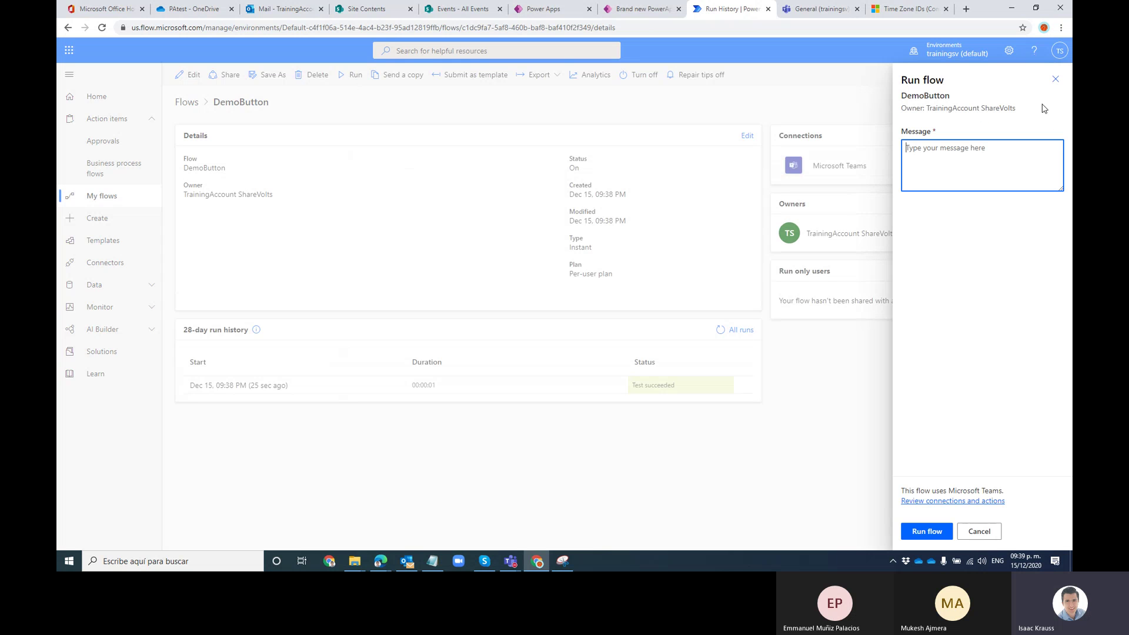
# - Cancel DemoButton's Run flow panel and go back to the My flows list
pyautogui.click(1052, 82)
pyautogui.click(105, 198)
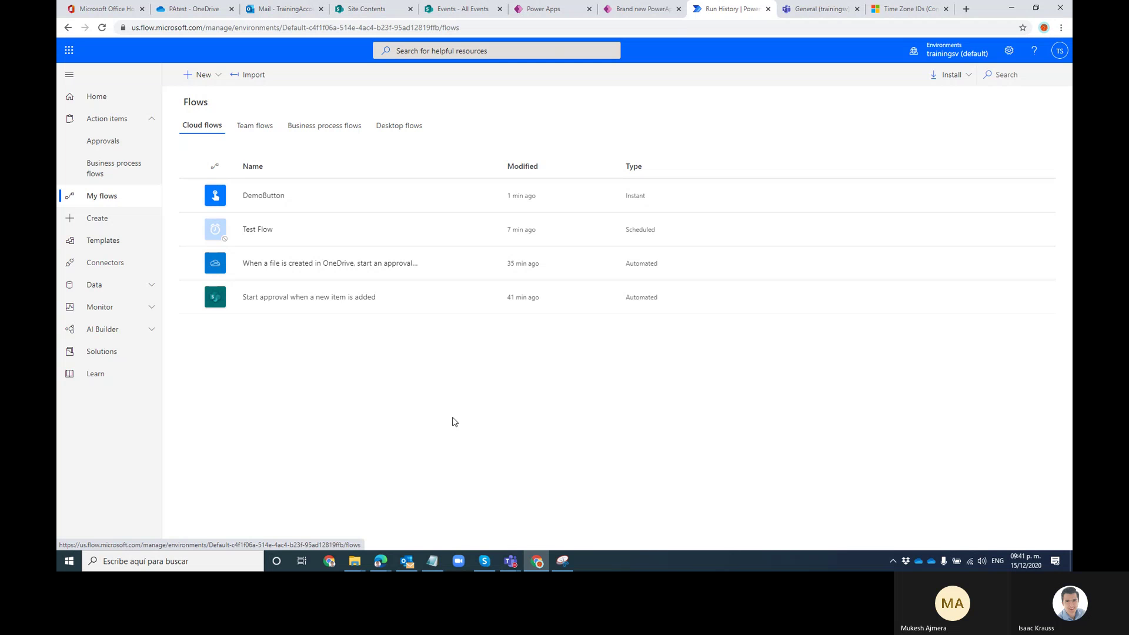
# - View the signed-in account details for the trainingsv environment, then switch to the Teams window
pyautogui.click(1060, 54)
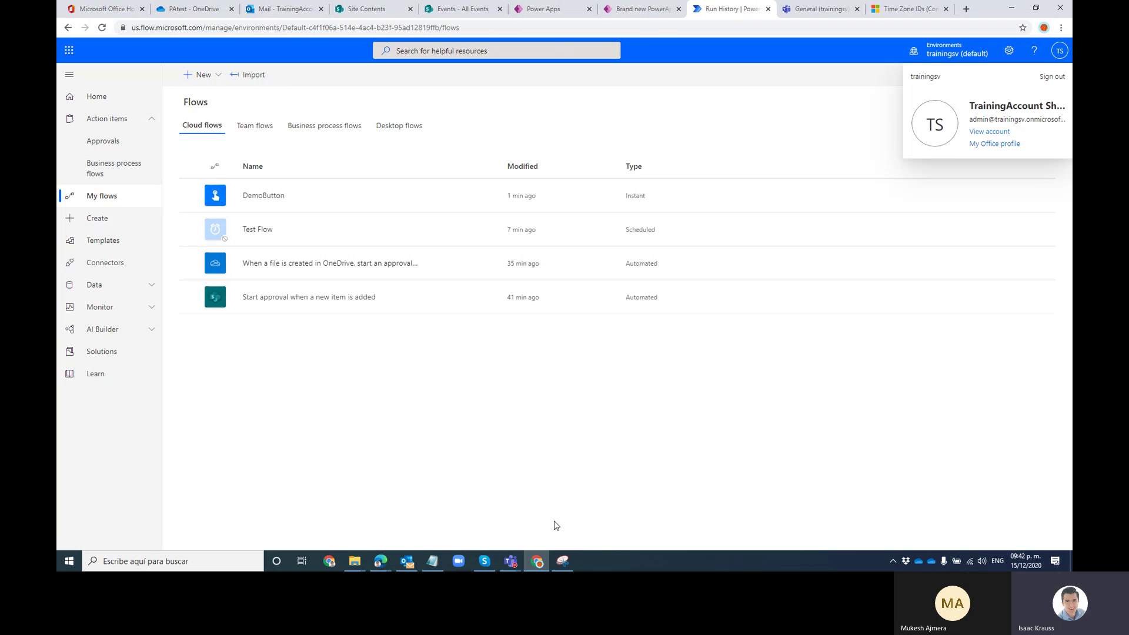
pyautogui.moveTo(510, 561)
pyautogui.click(525, 482)
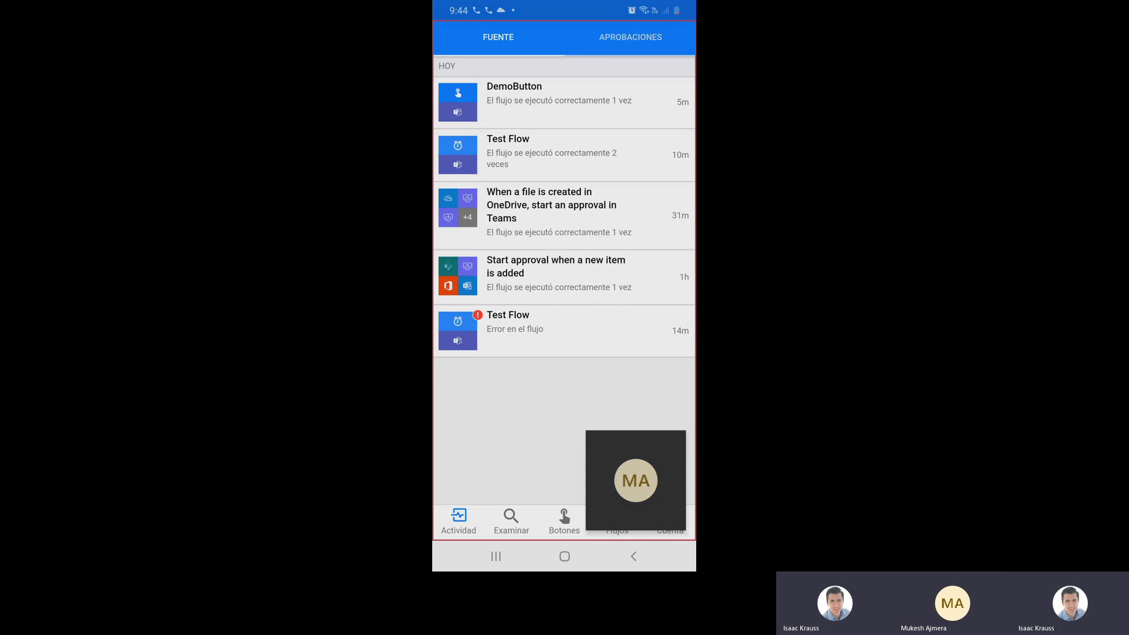
# - On the phone, open the Buttons list and tap DemoButton to bring up its Message form
pyautogui.moveTo(636, 481); pyautogui.dragTo(636, 392)
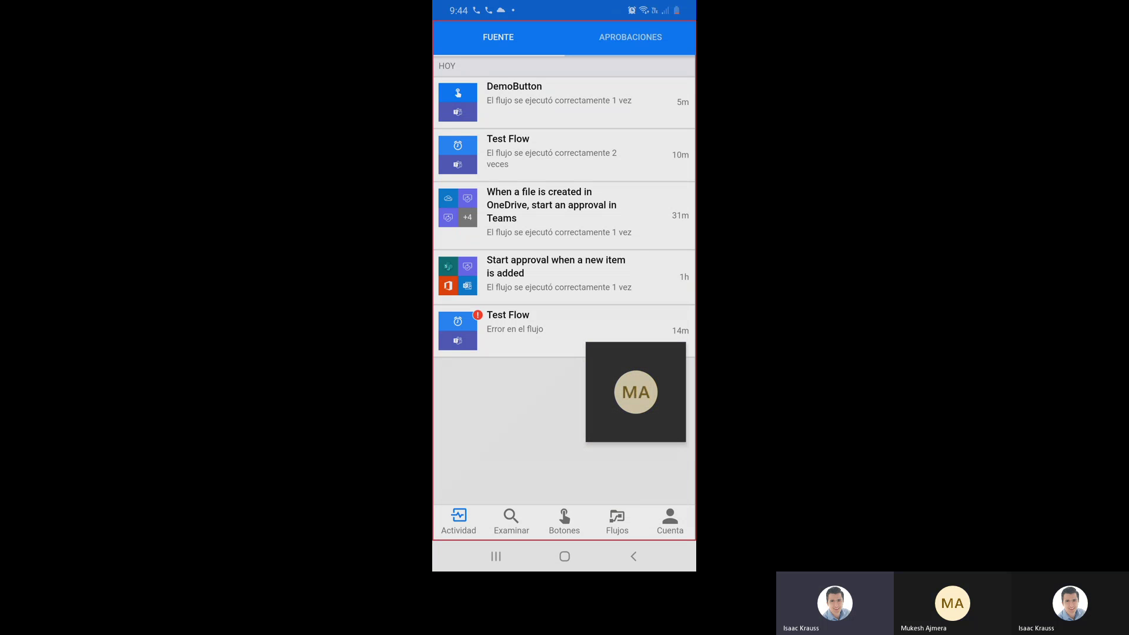
pyautogui.click(565, 520)
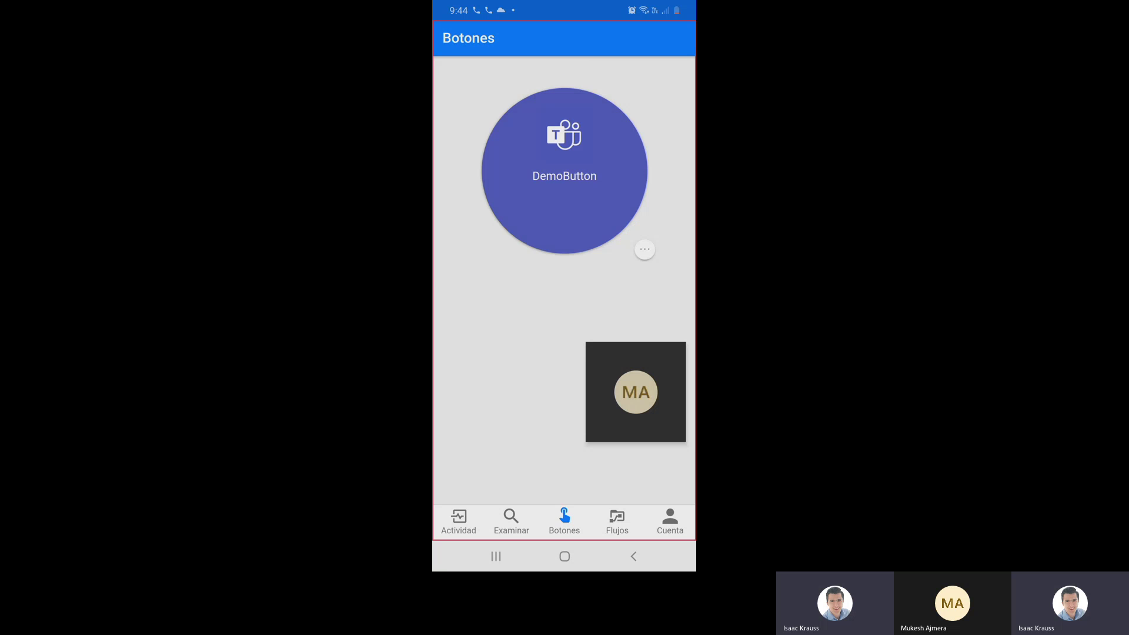
pyautogui.click(565, 171)
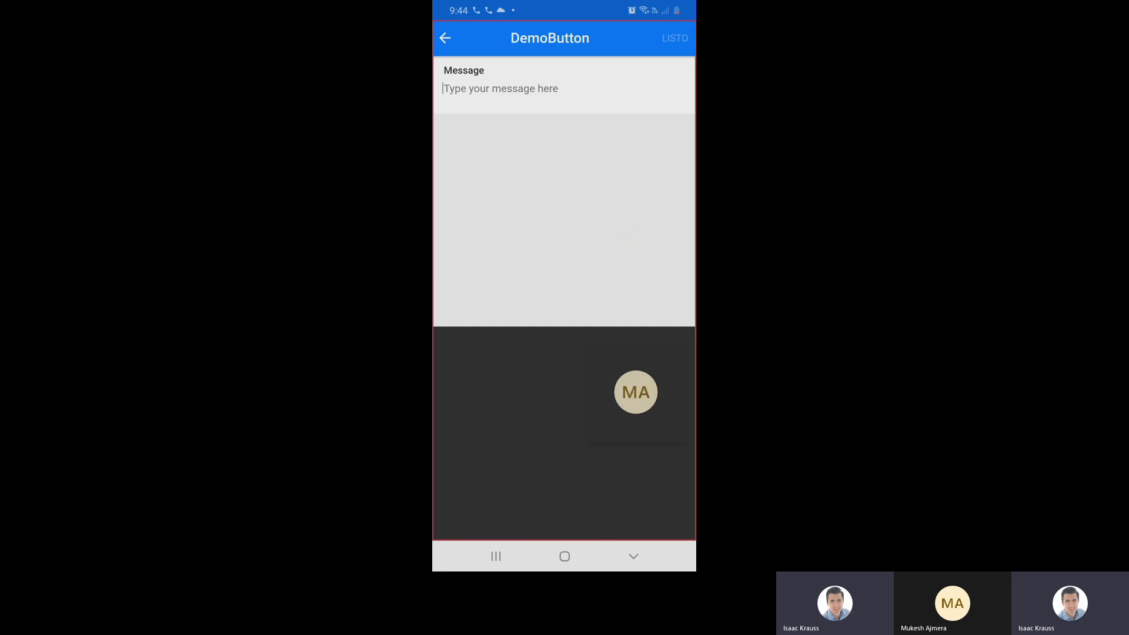
# - Enter 'Hello this was sent from my mobile phone' as the Message and run DemoButton
pyautogui.write('Hello')
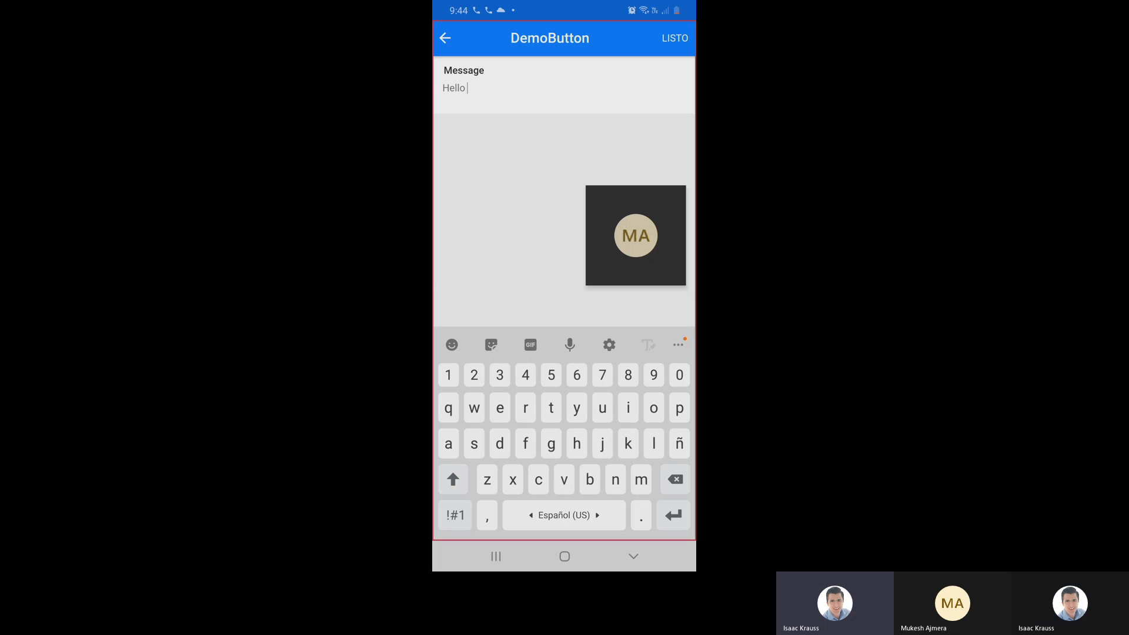
pyautogui.write(' this is')
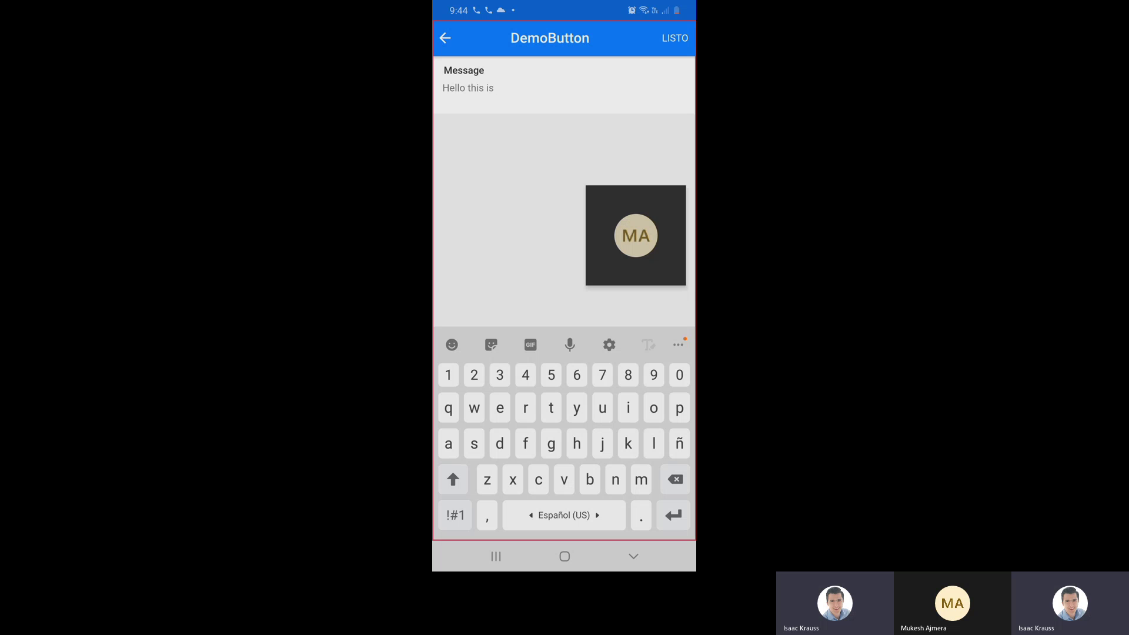
pyautogui.press('BackSpace')
pyautogui.press('BackSpace')
pyautogui.press('BackSpace')
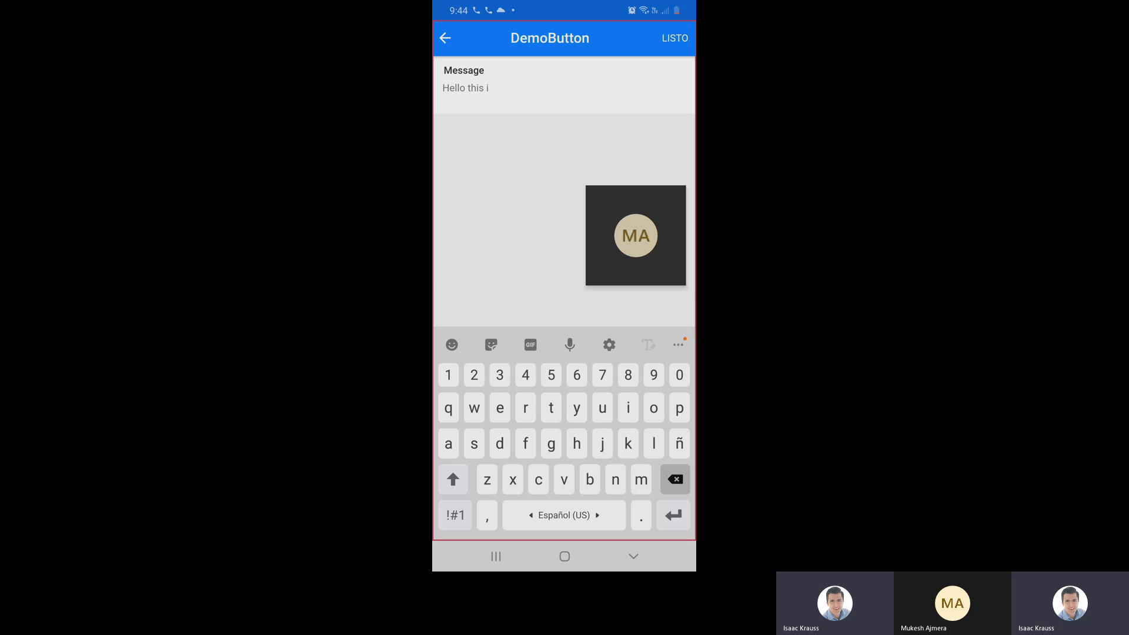
pyautogui.write('was sent')
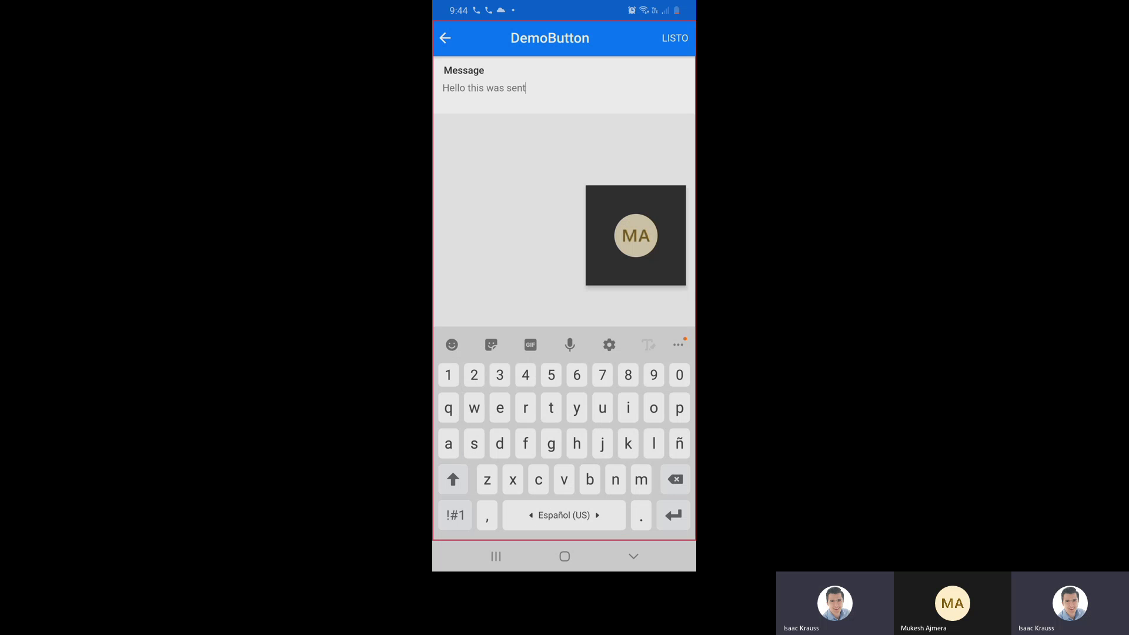
pyautogui.write(' from m')
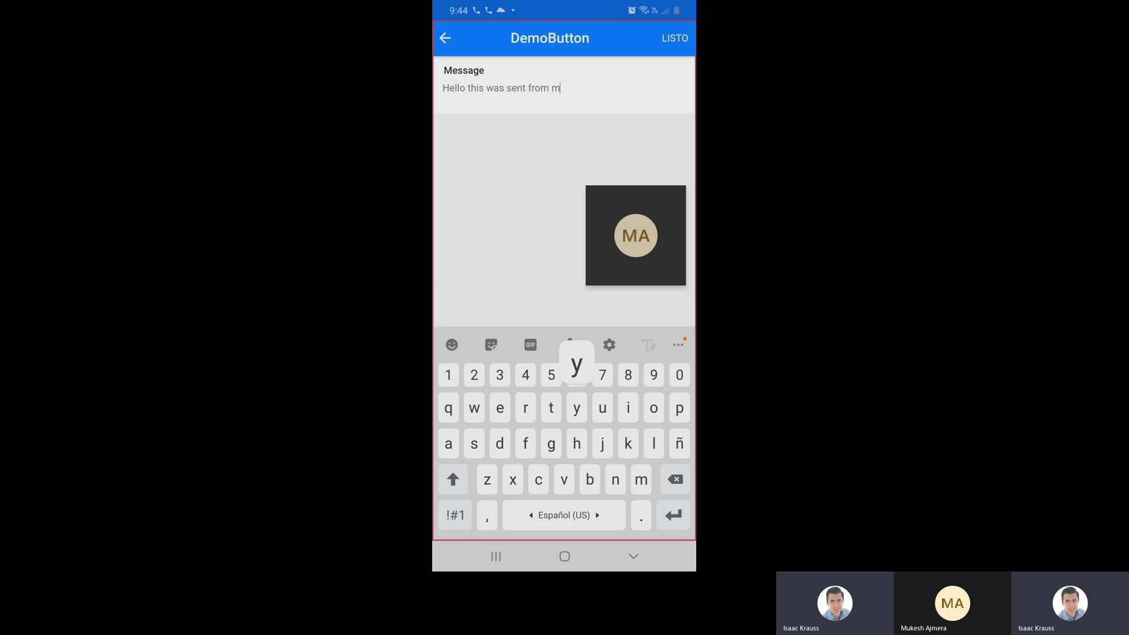
pyautogui.write('y mobile phone')
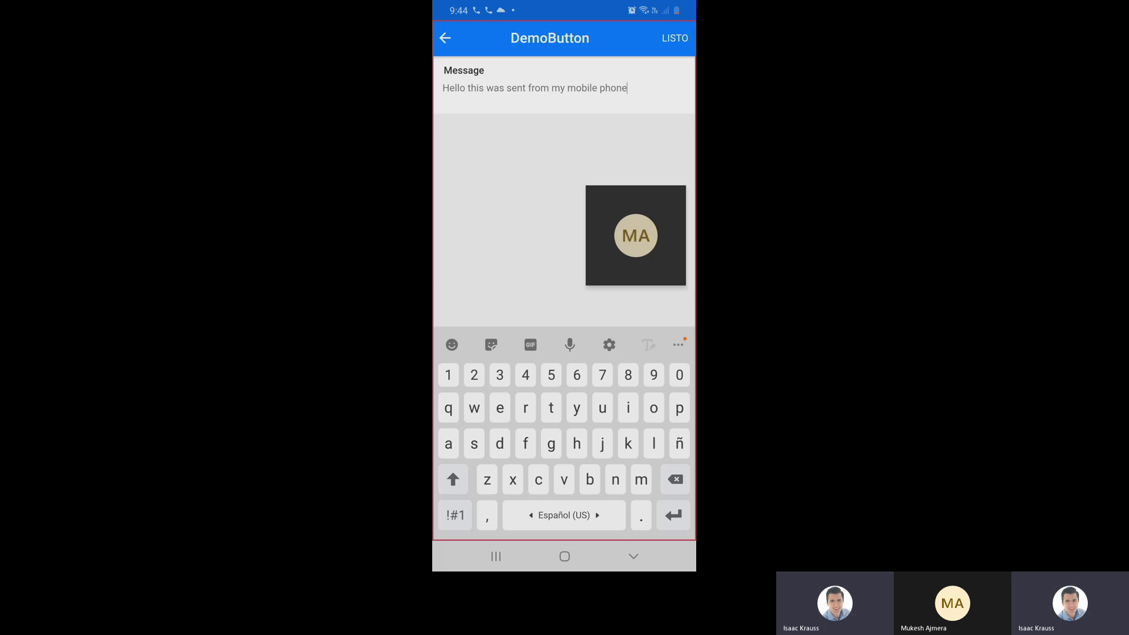
pyautogui.click(674, 38)
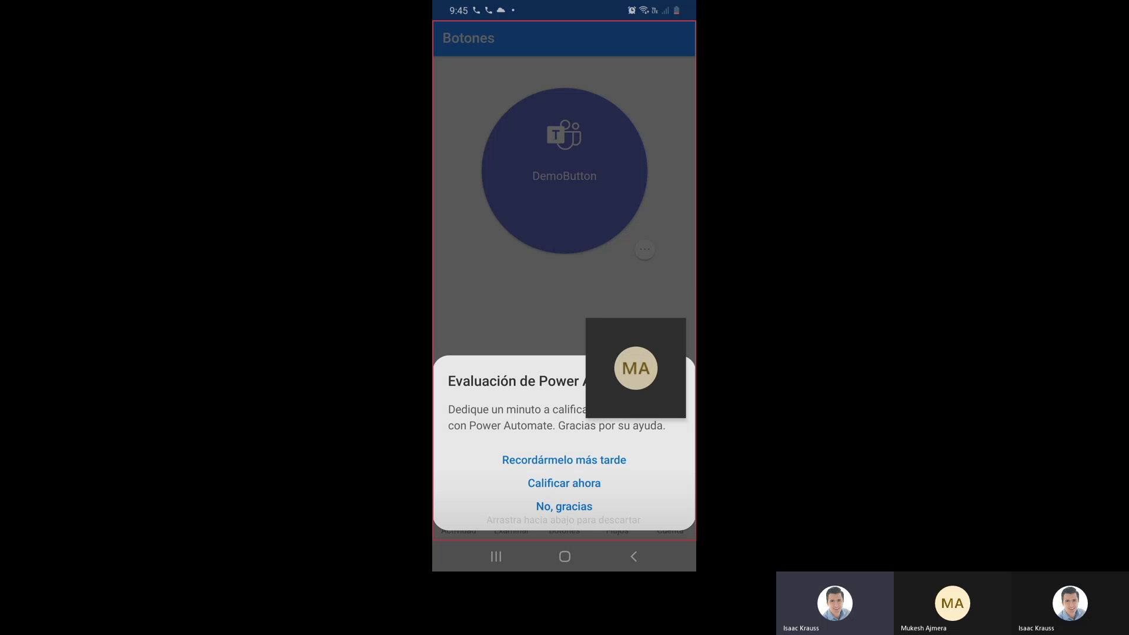
# - Decline the rating prompt, open and close DemoButton's options sheet, and expand the meeting call
pyautogui.click(564, 506)
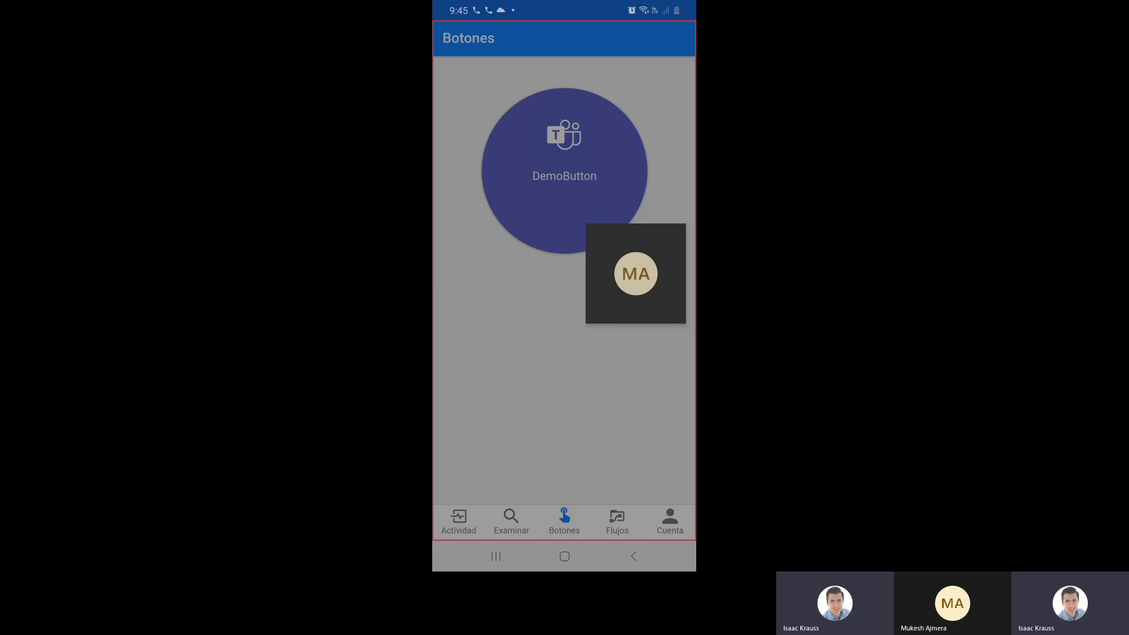
pyautogui.click(645, 249)
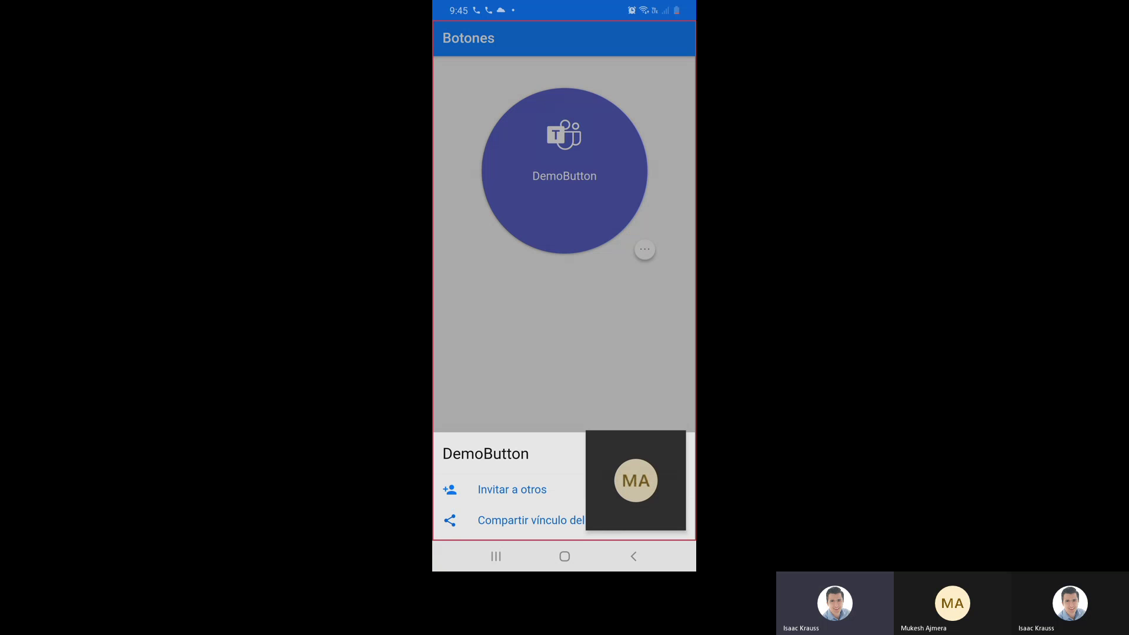
pyautogui.moveTo(635, 479); pyautogui.dragTo(636, 325)
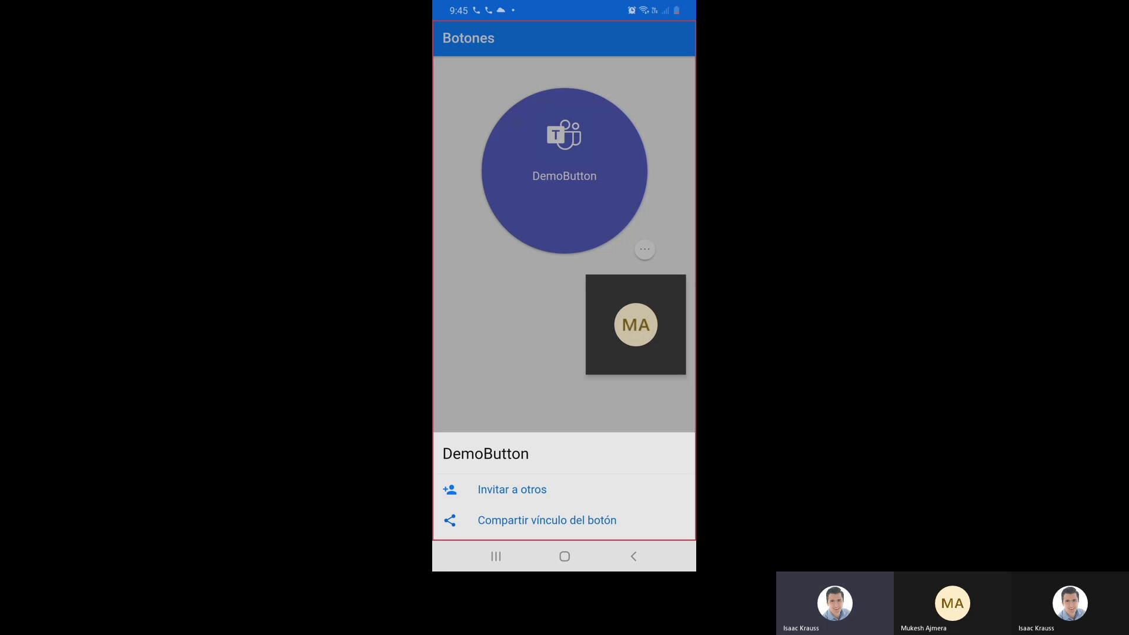
pyautogui.press('Escape')
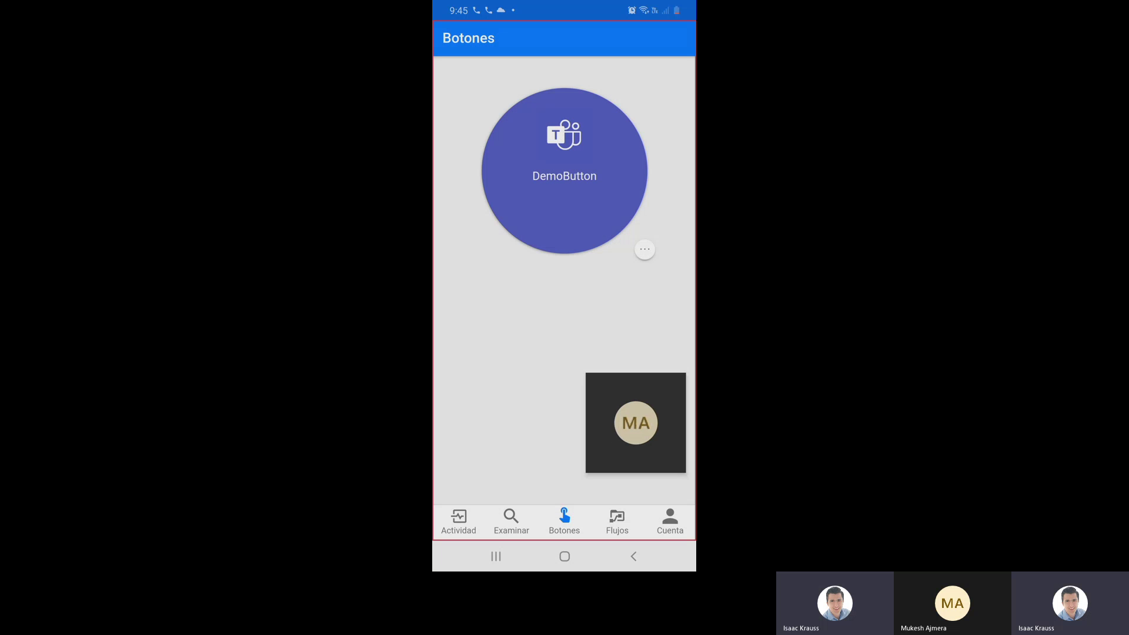
pyautogui.click(636, 423)
pyautogui.click(646, 347)
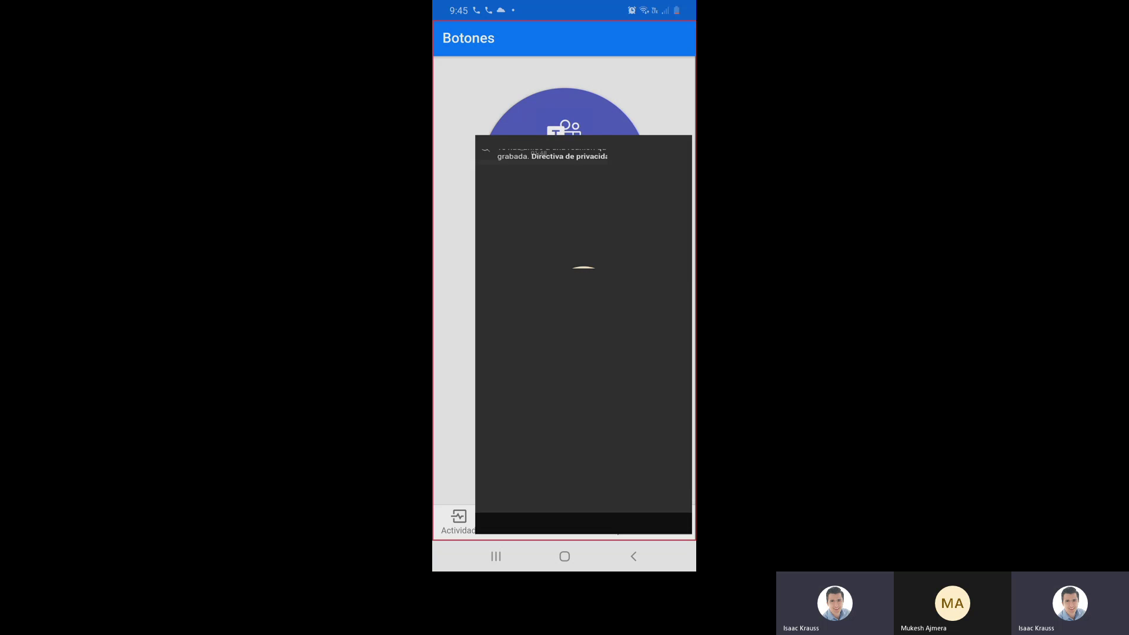
# - Stop presenting the phone screen to the meeting with 'Dejar de presentar'
pyautogui.click(604, 479)
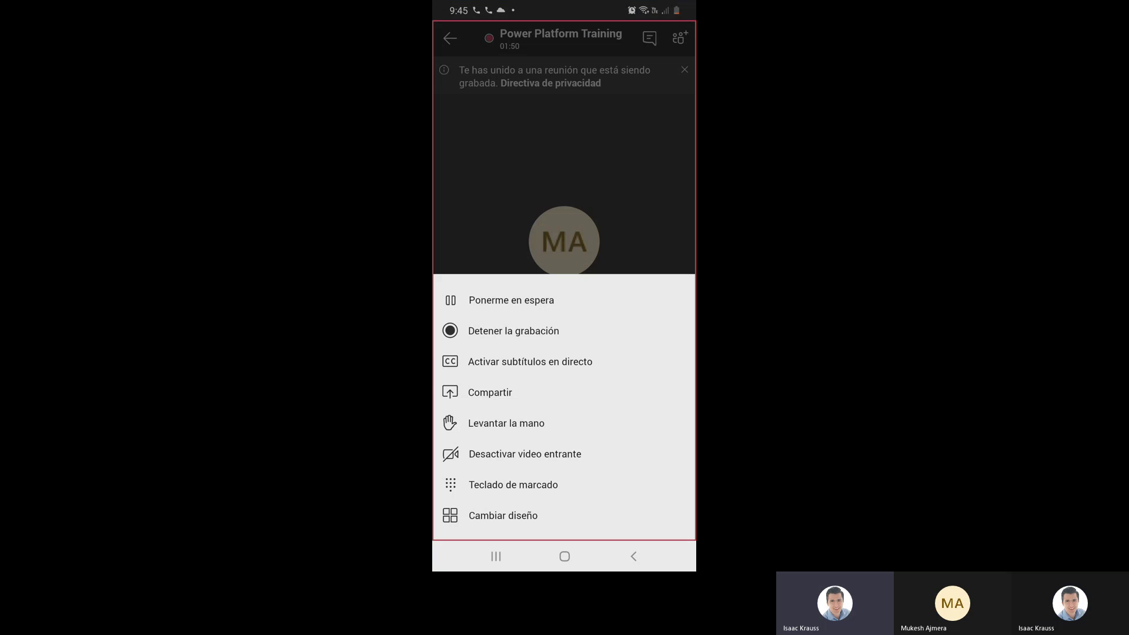
pyautogui.click(633, 556)
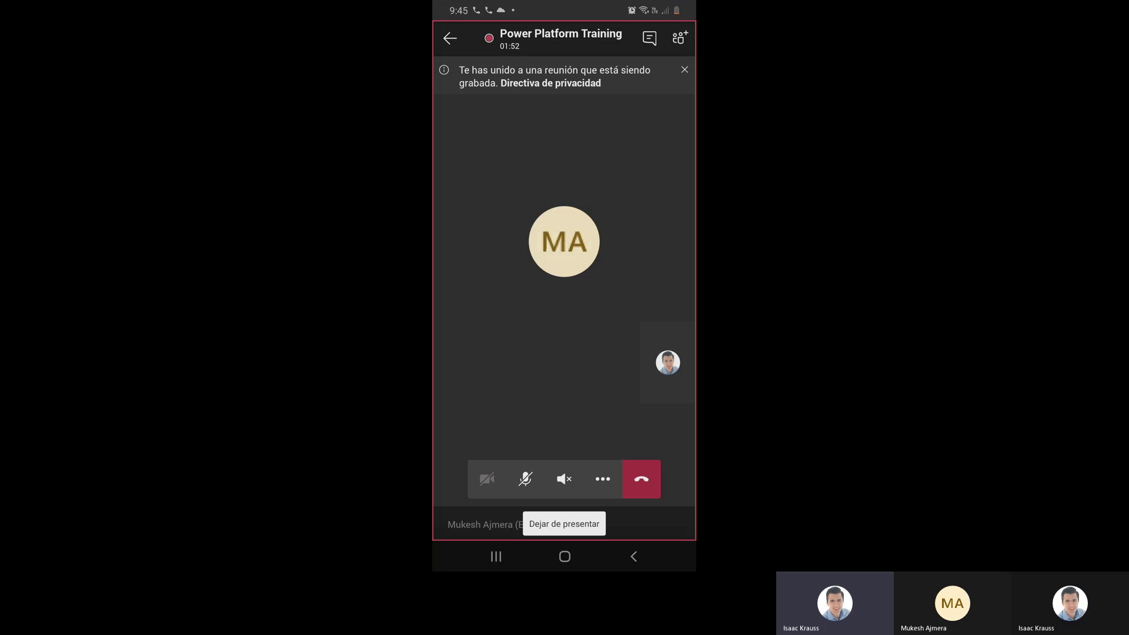
pyautogui.click(564, 524)
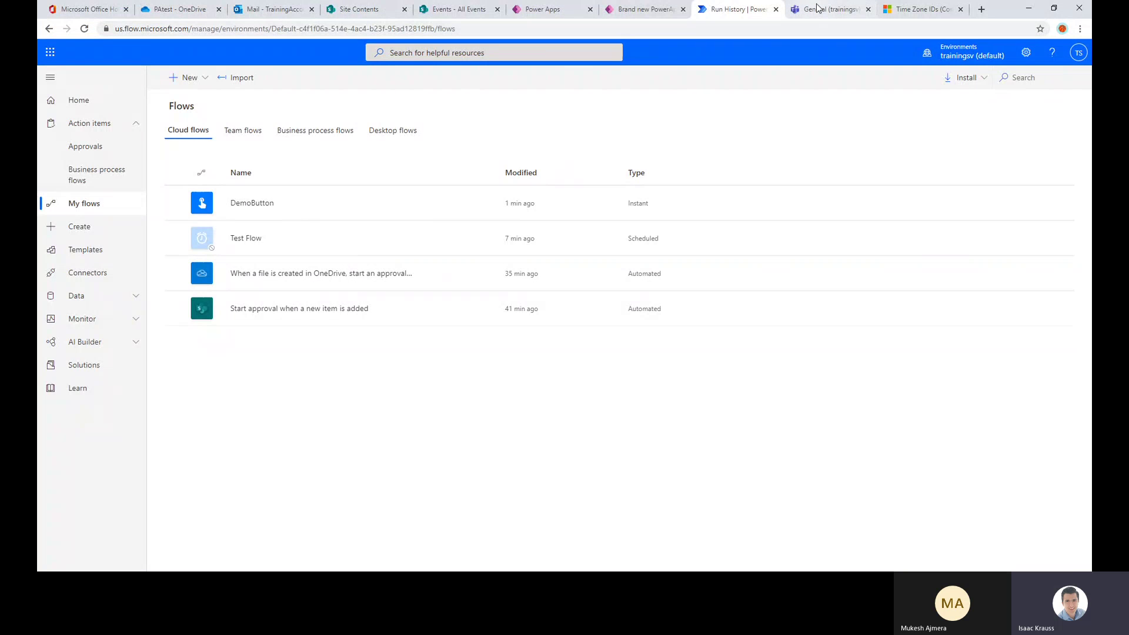
# - Verify the 9:45 PM post 'Hello this was sent from my mobile phone' in Teams, then return to flows
pyautogui.click(817, 8)
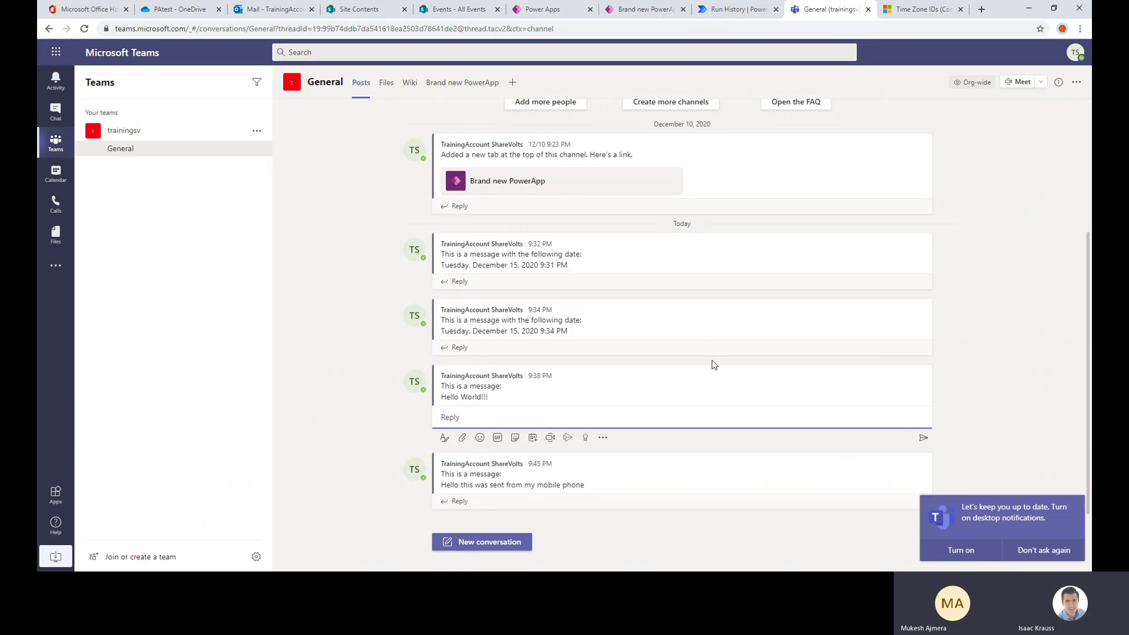
pyautogui.moveTo(586, 485); pyautogui.dragTo(442, 481)
pyautogui.click(374, 415)
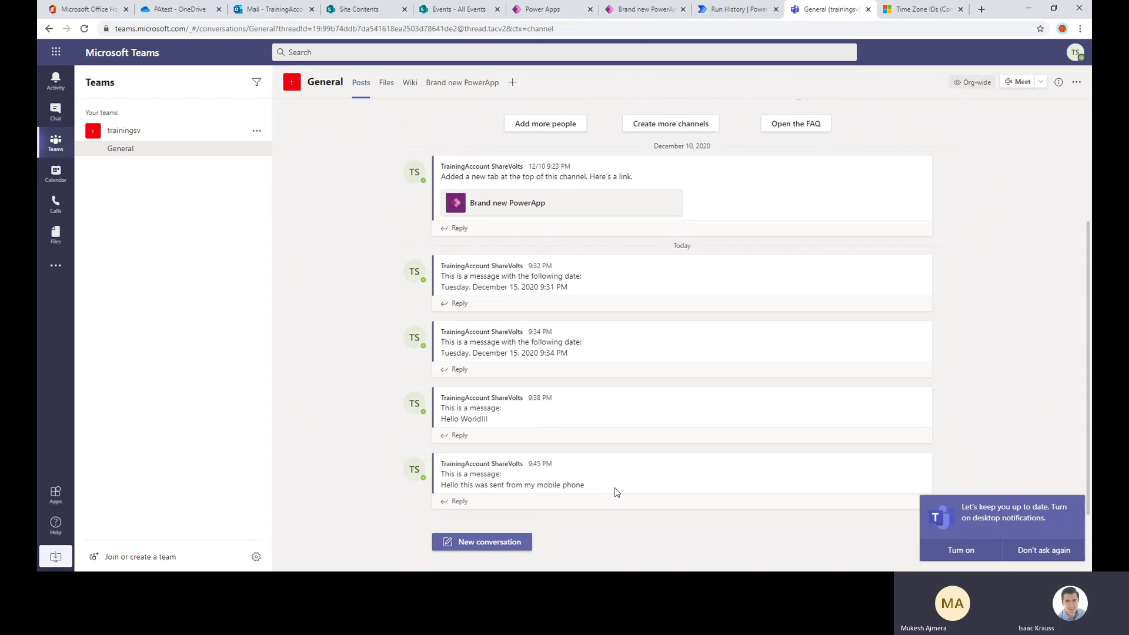
pyautogui.moveTo(586, 487); pyautogui.dragTo(442, 477)
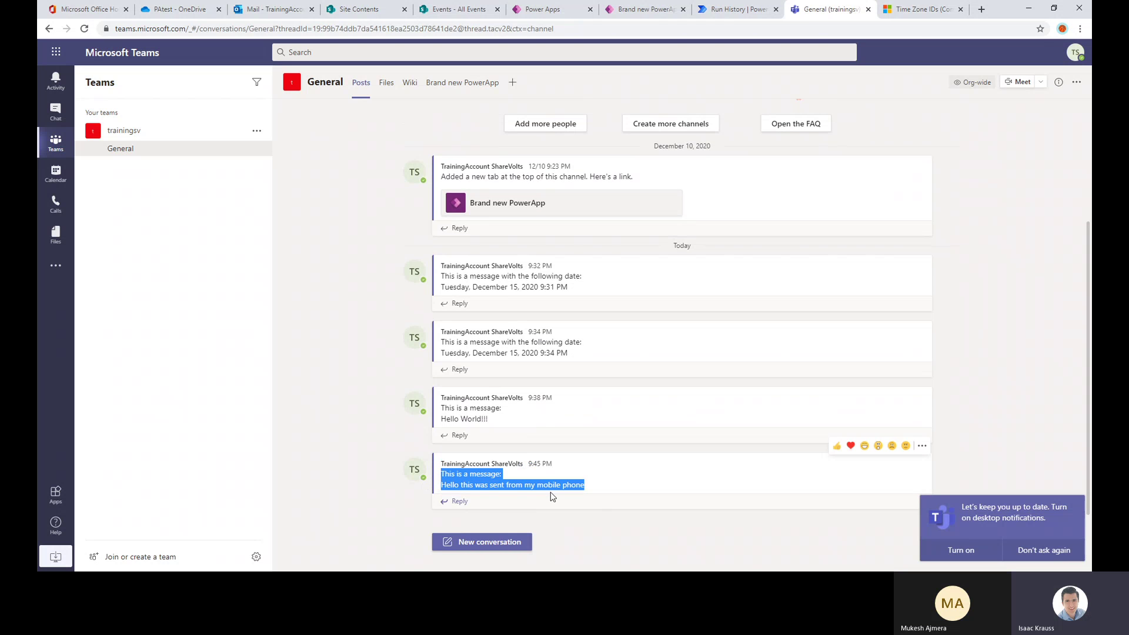
pyautogui.click(736, 9)
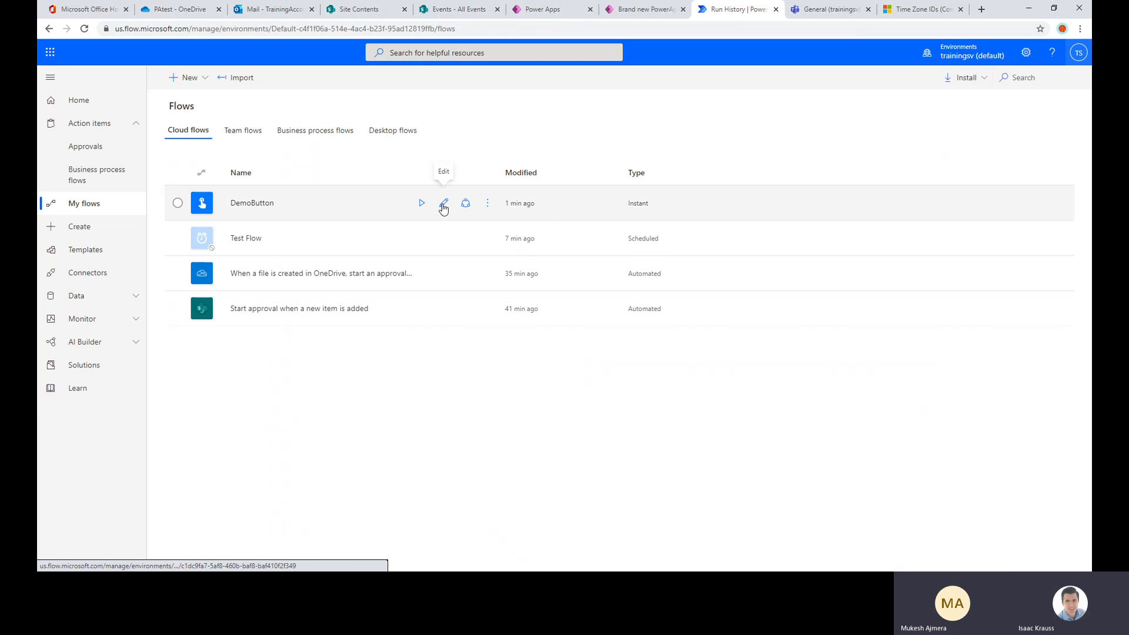
pyautogui.click(252, 206)
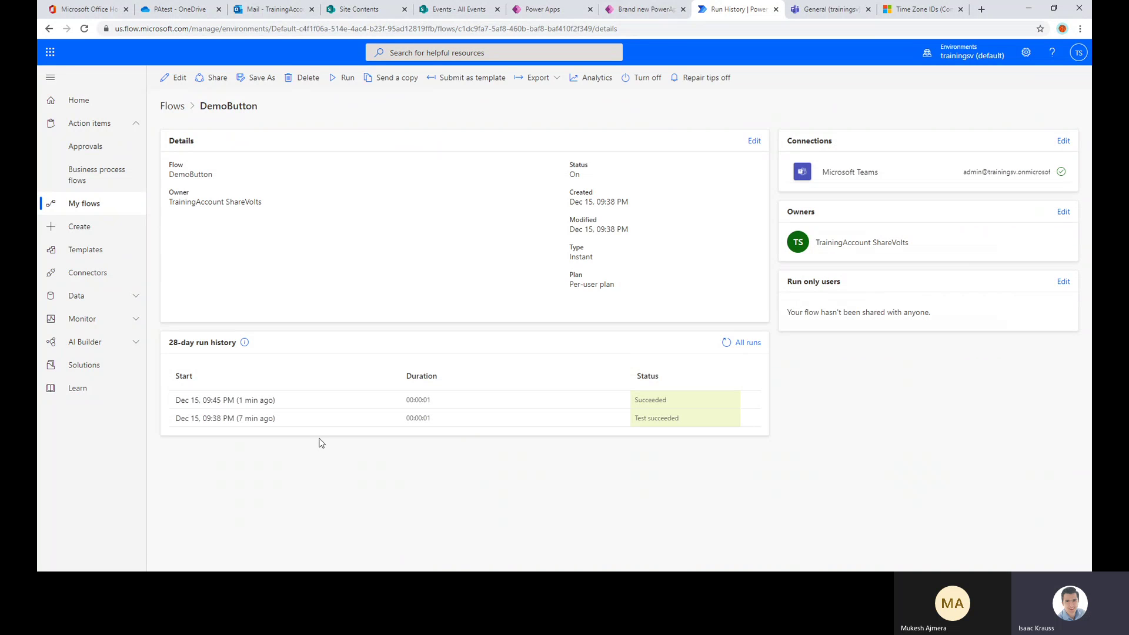
pyautogui.click(126, 212)
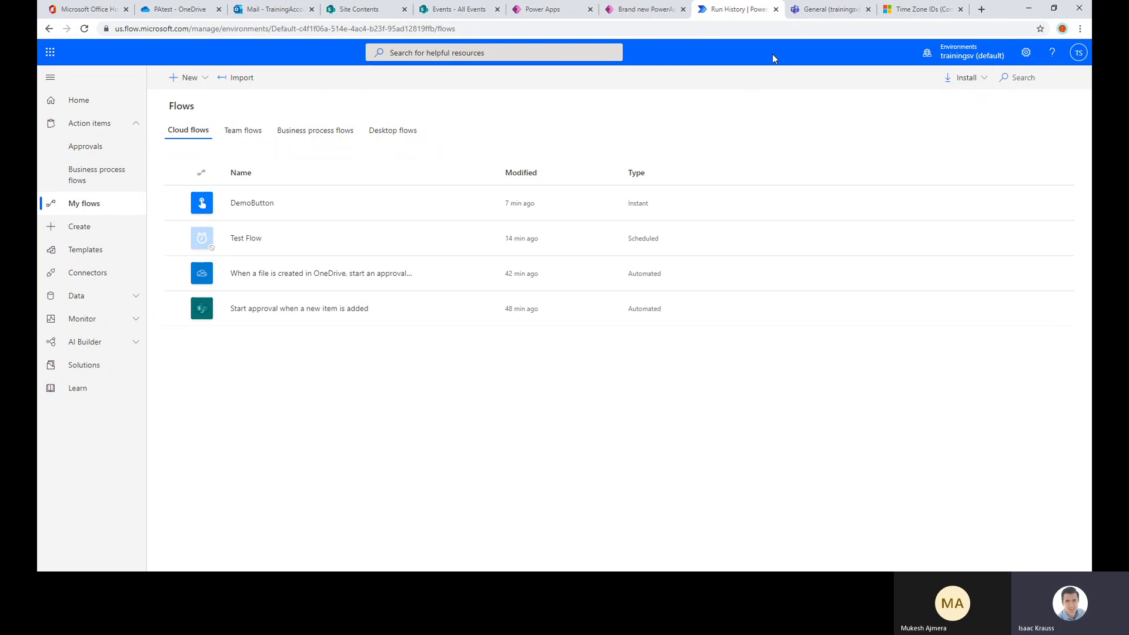
pyautogui.click(125, 263)
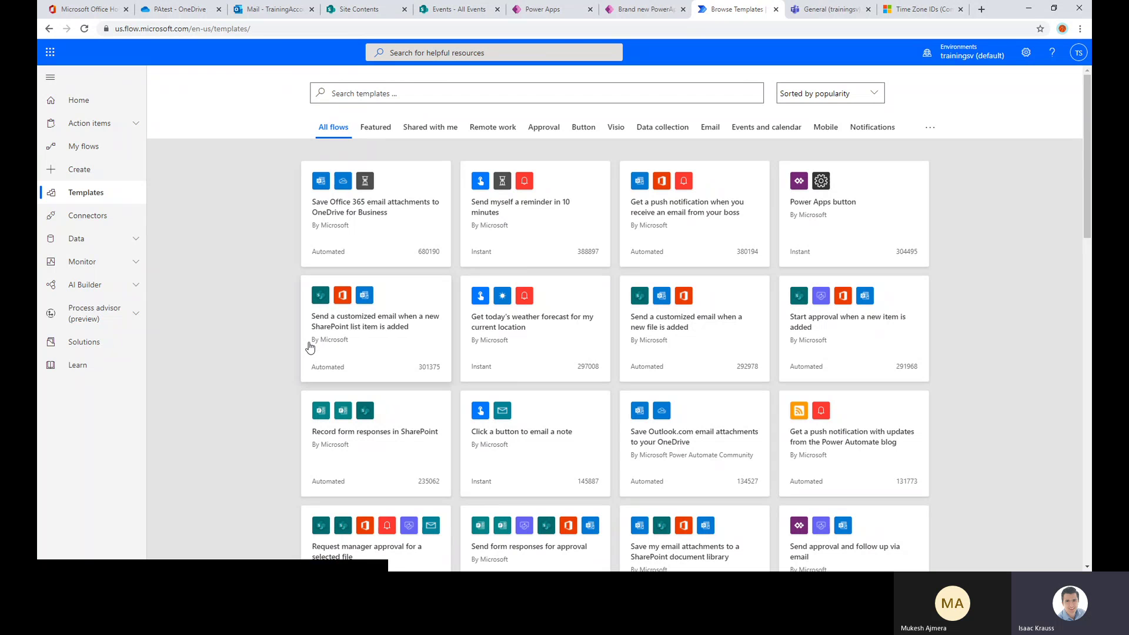
pyautogui.scroll(-5, 541, 395)
pyautogui.scroll(2, 349, 272)
pyautogui.scroll(-5, 588, 281)
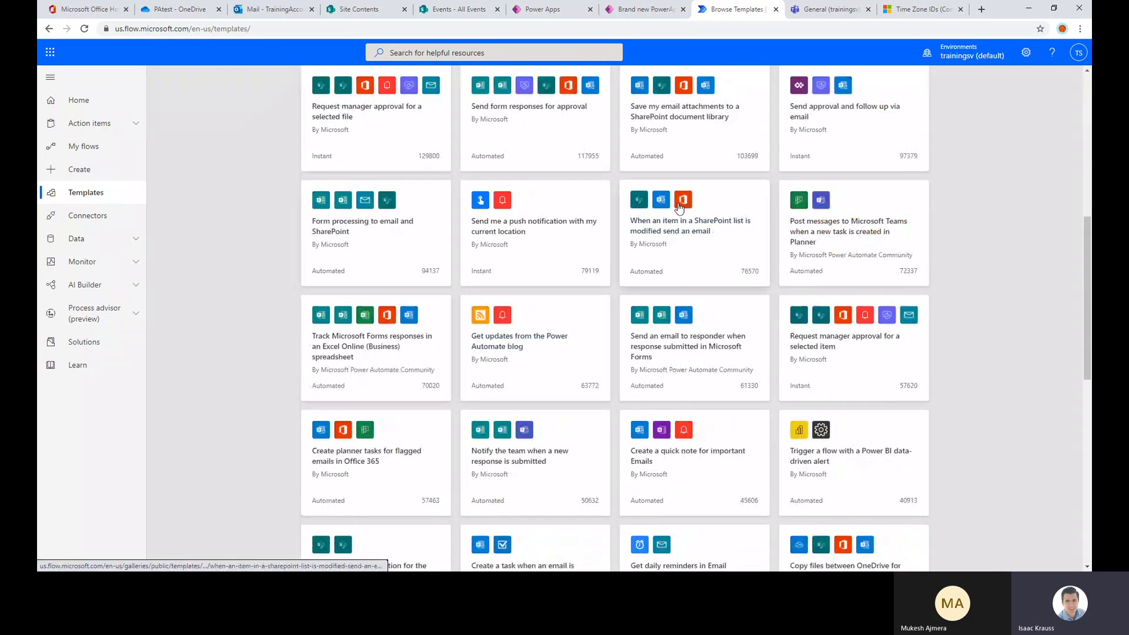
pyautogui.scroll(3, 665, 221)
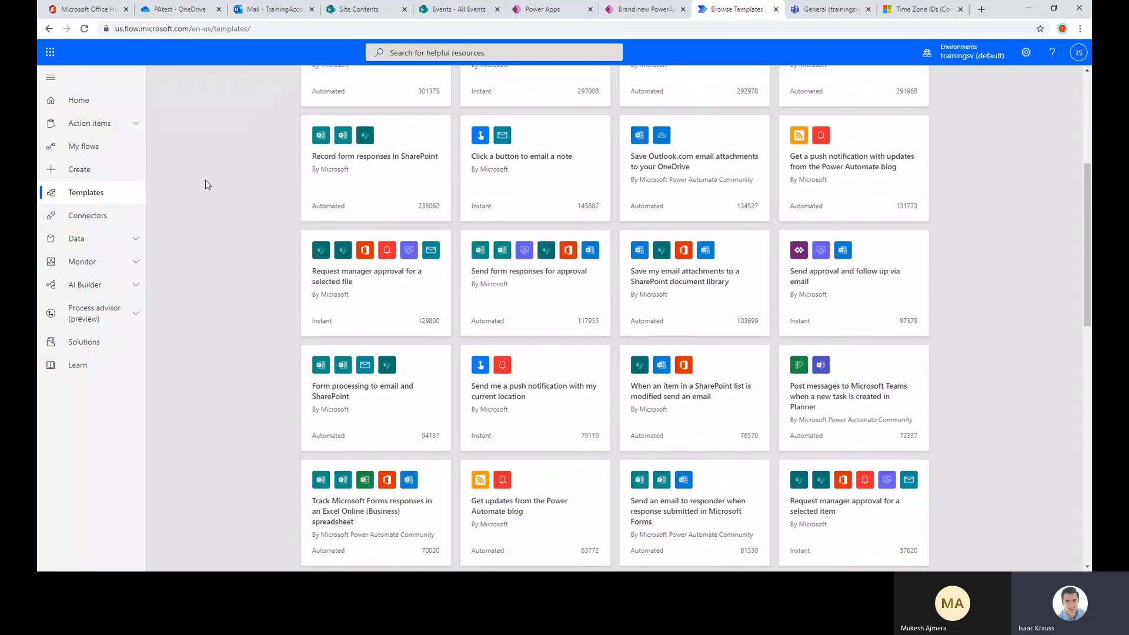
pyautogui.scroll(4, 230, 216)
pyautogui.scroll(-5, 230, 215)
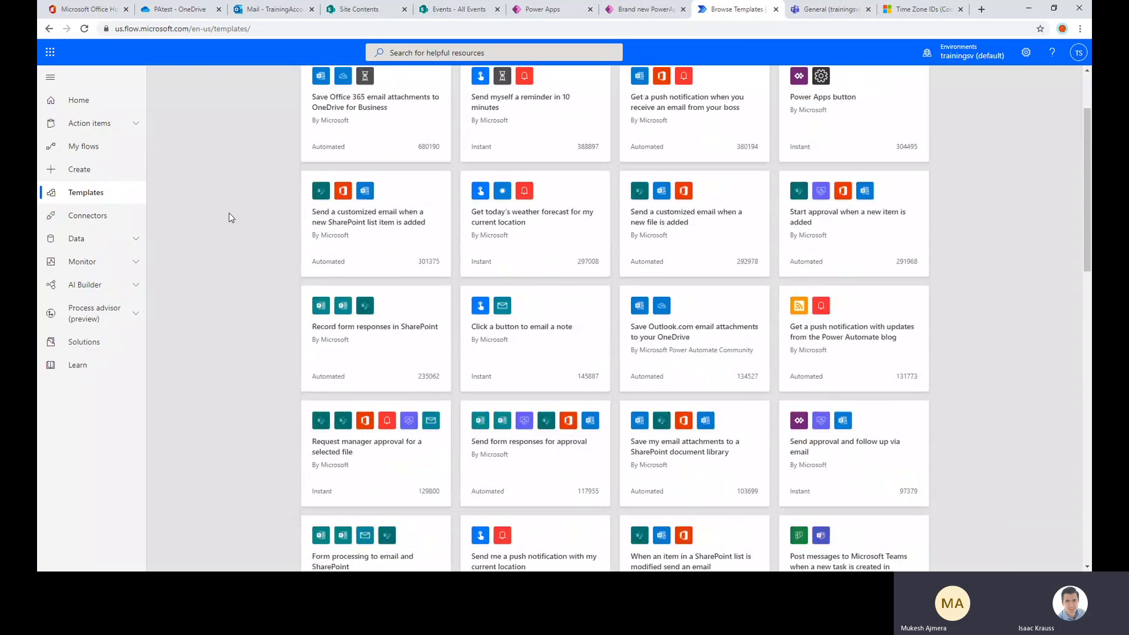
pyautogui.scroll(6, 229, 217)
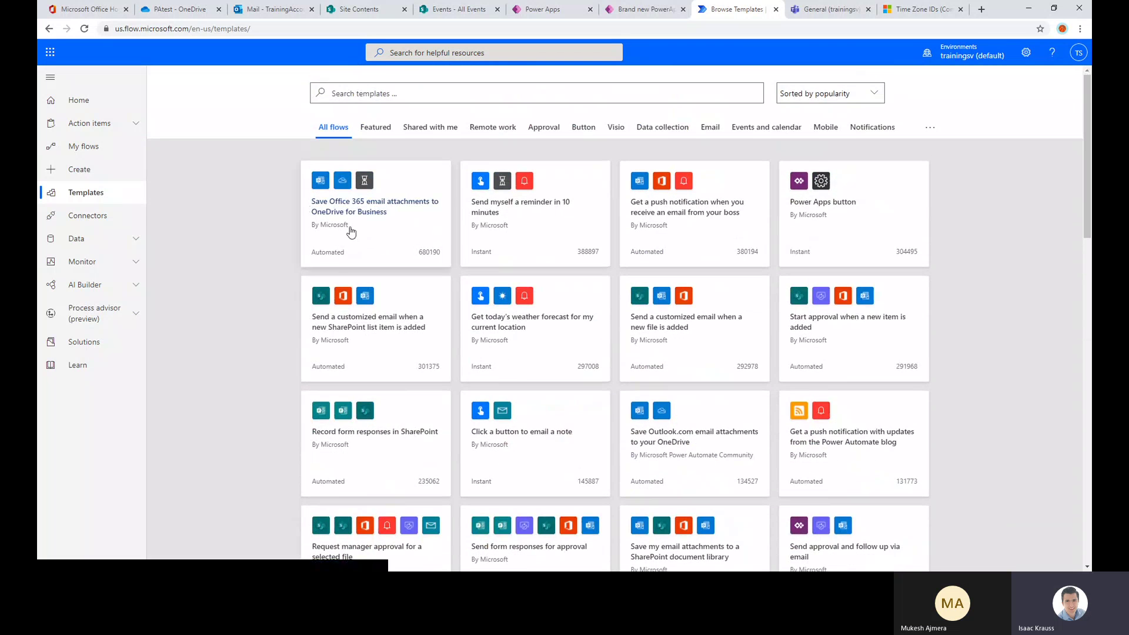
pyautogui.scroll(-15, 857, 323)
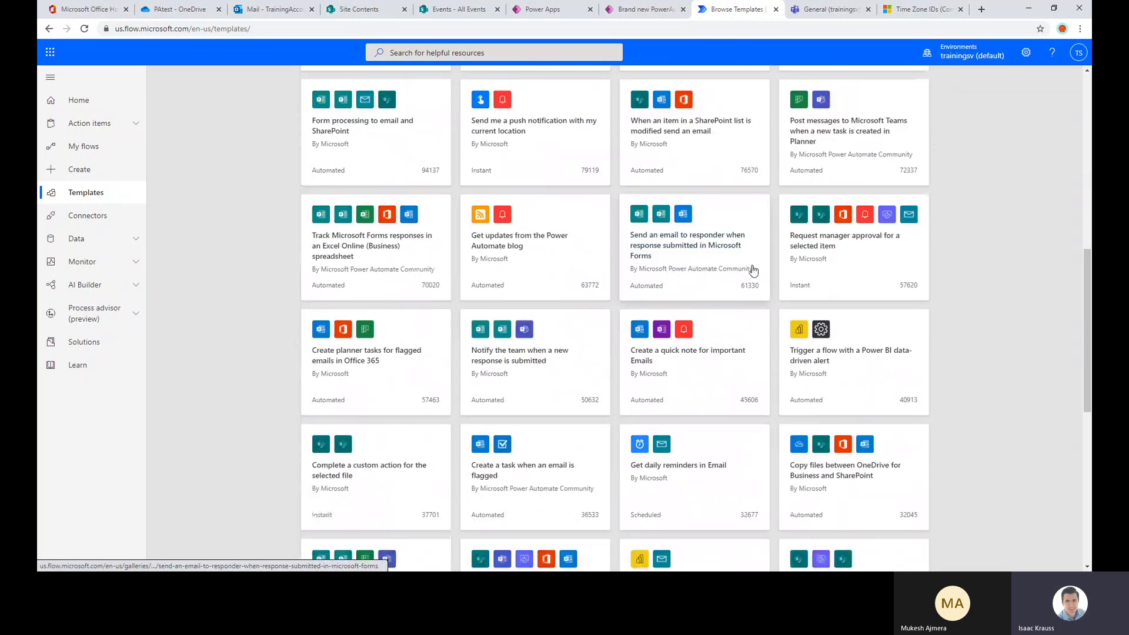
pyautogui.scroll(-3, 579, 321)
pyautogui.scroll(18, 234, 263)
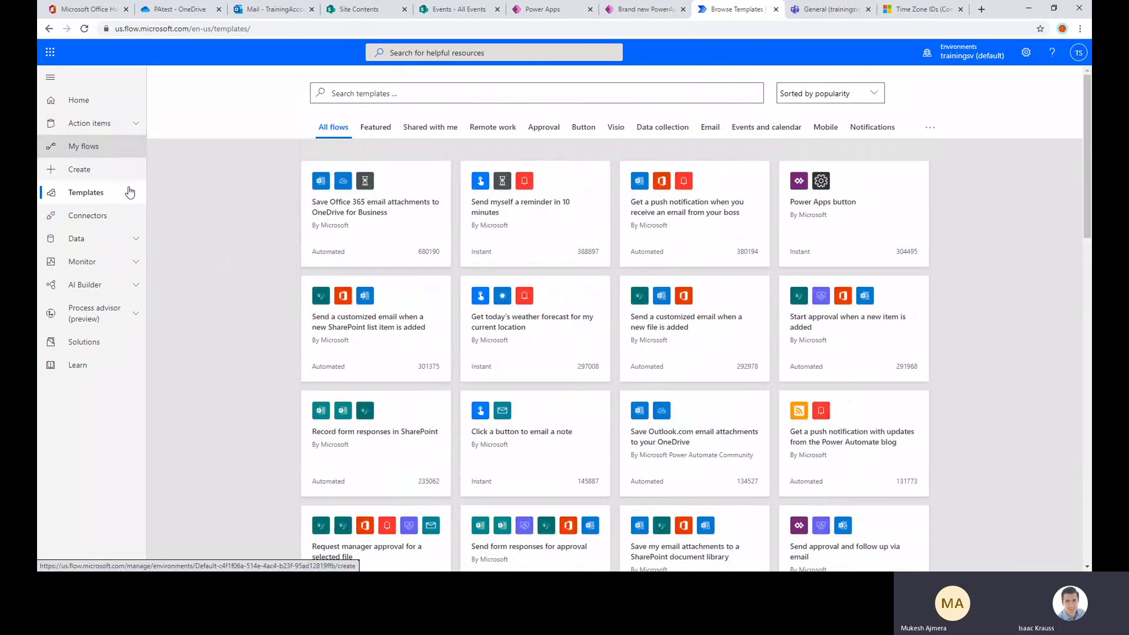
pyautogui.click(100, 155)
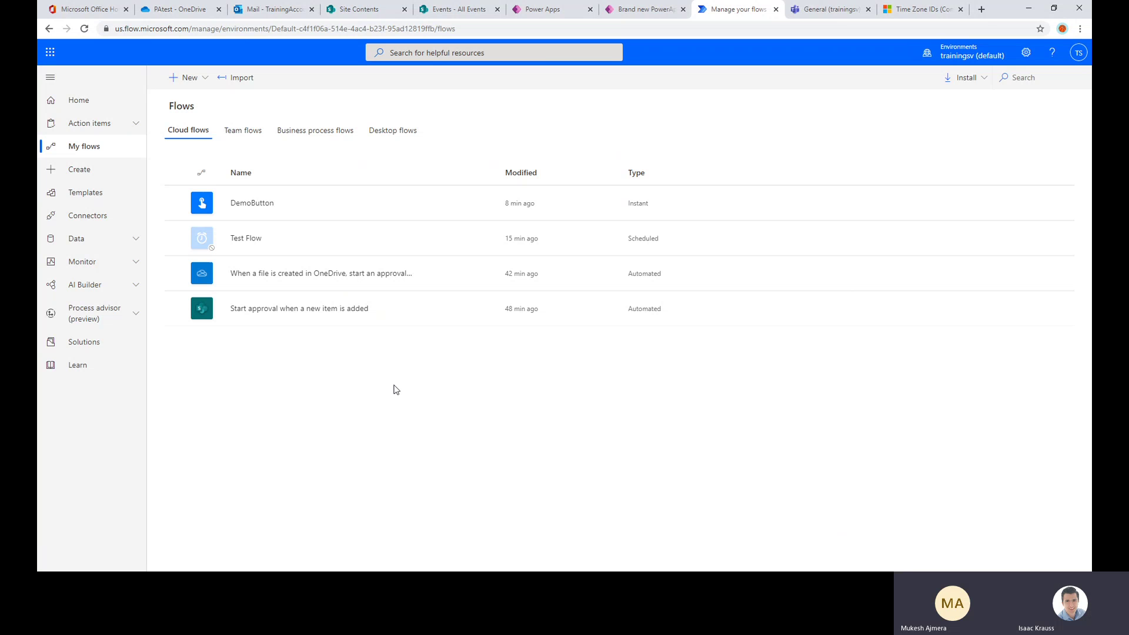
# - Switch to the Brand new PowerApp studio tab and select its FormScreen showing the Events form
pyautogui.click(983, 512)
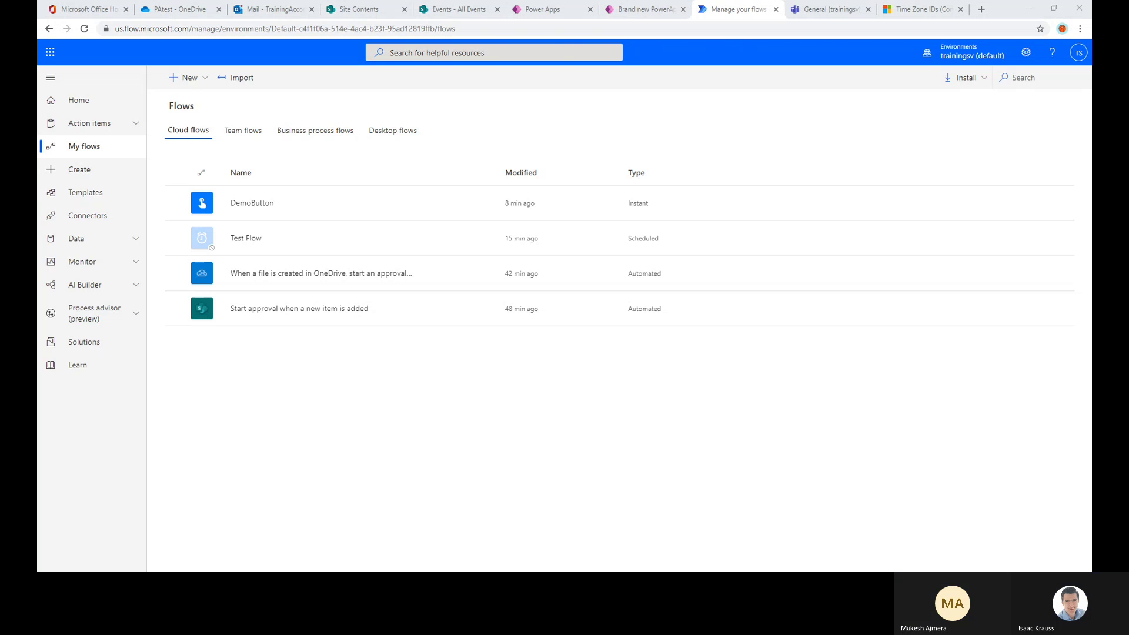
pyautogui.click(621, 11)
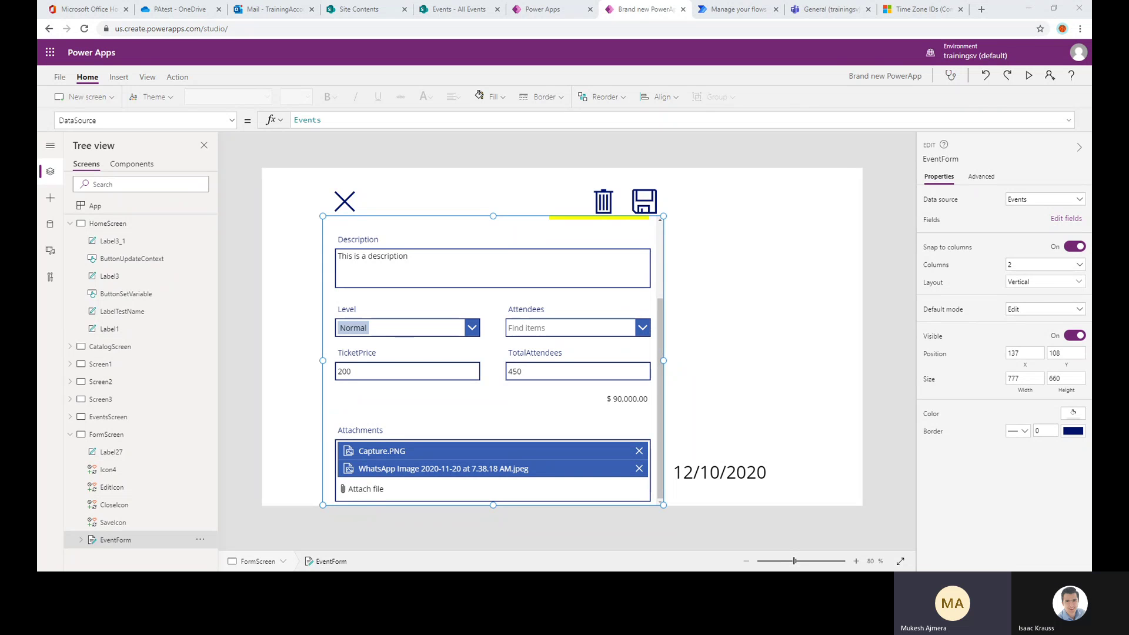
pyautogui.click(349, 192)
pyautogui.click(398, 180)
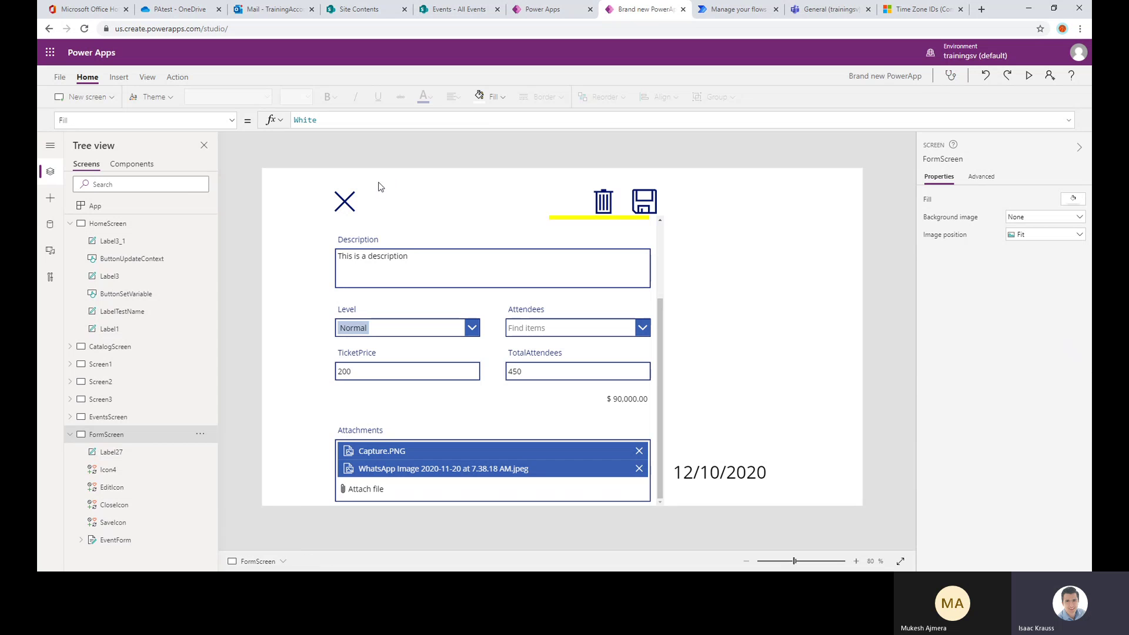